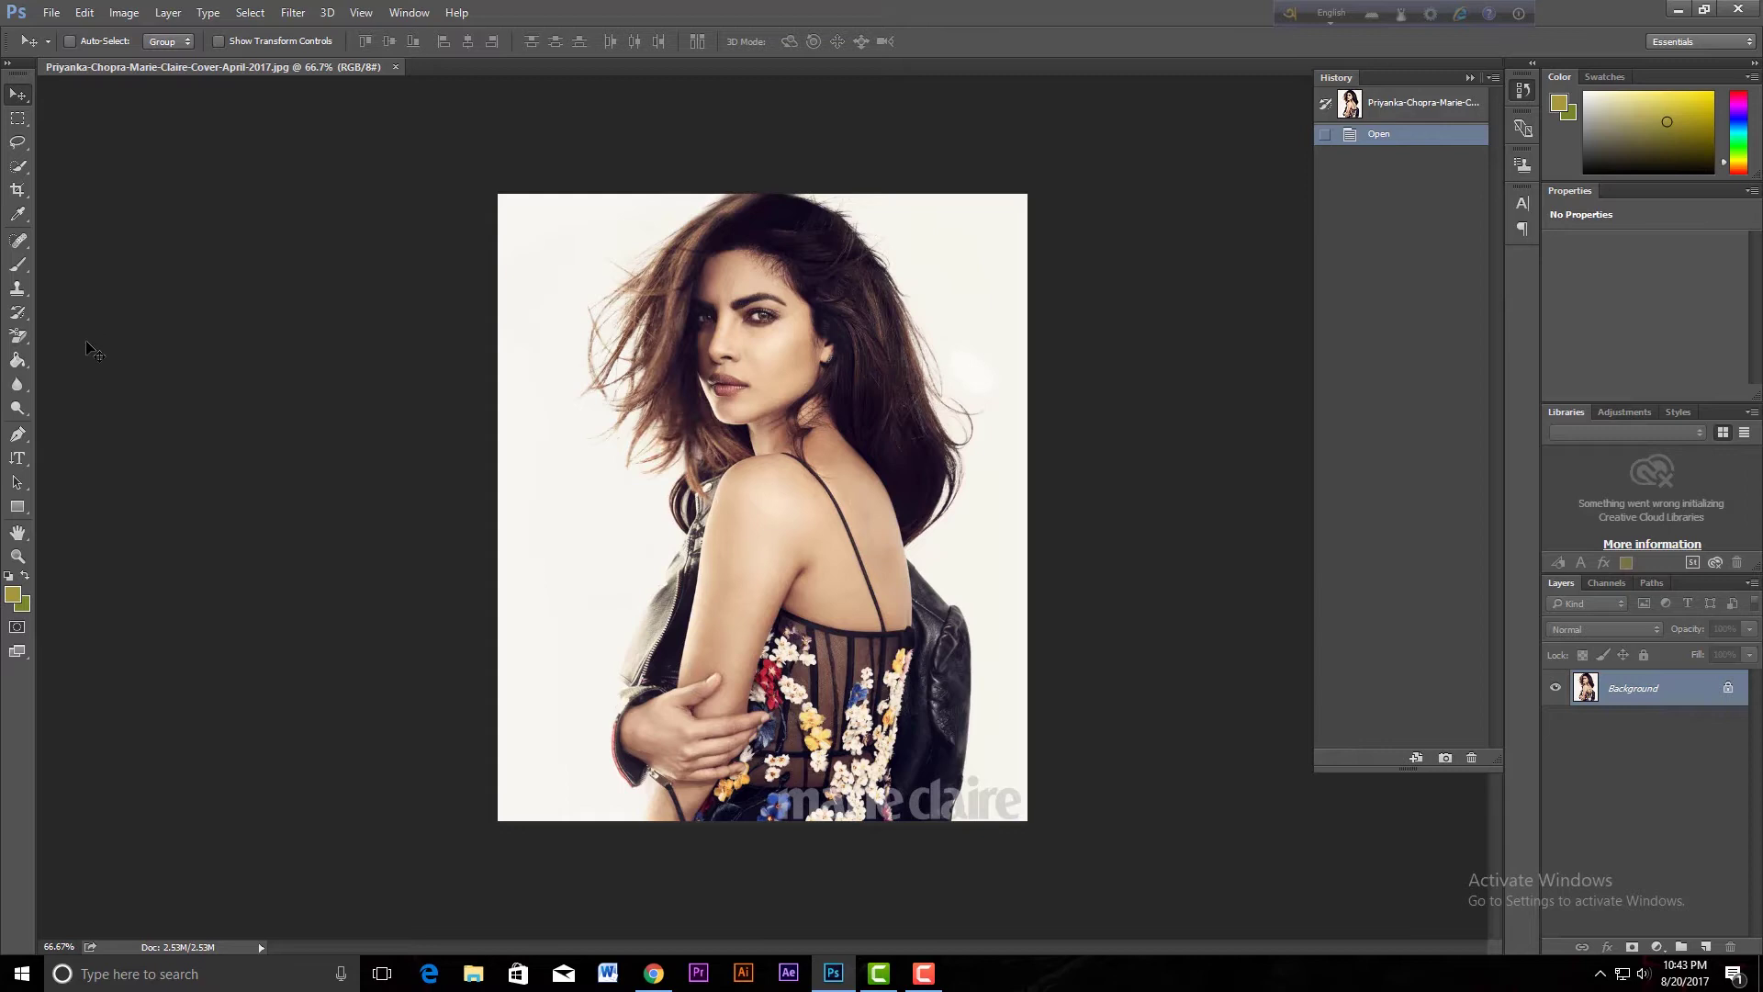
Choose the Background Eraser Tool from the Eraser group and zoom in on the portrait
click(18, 335)
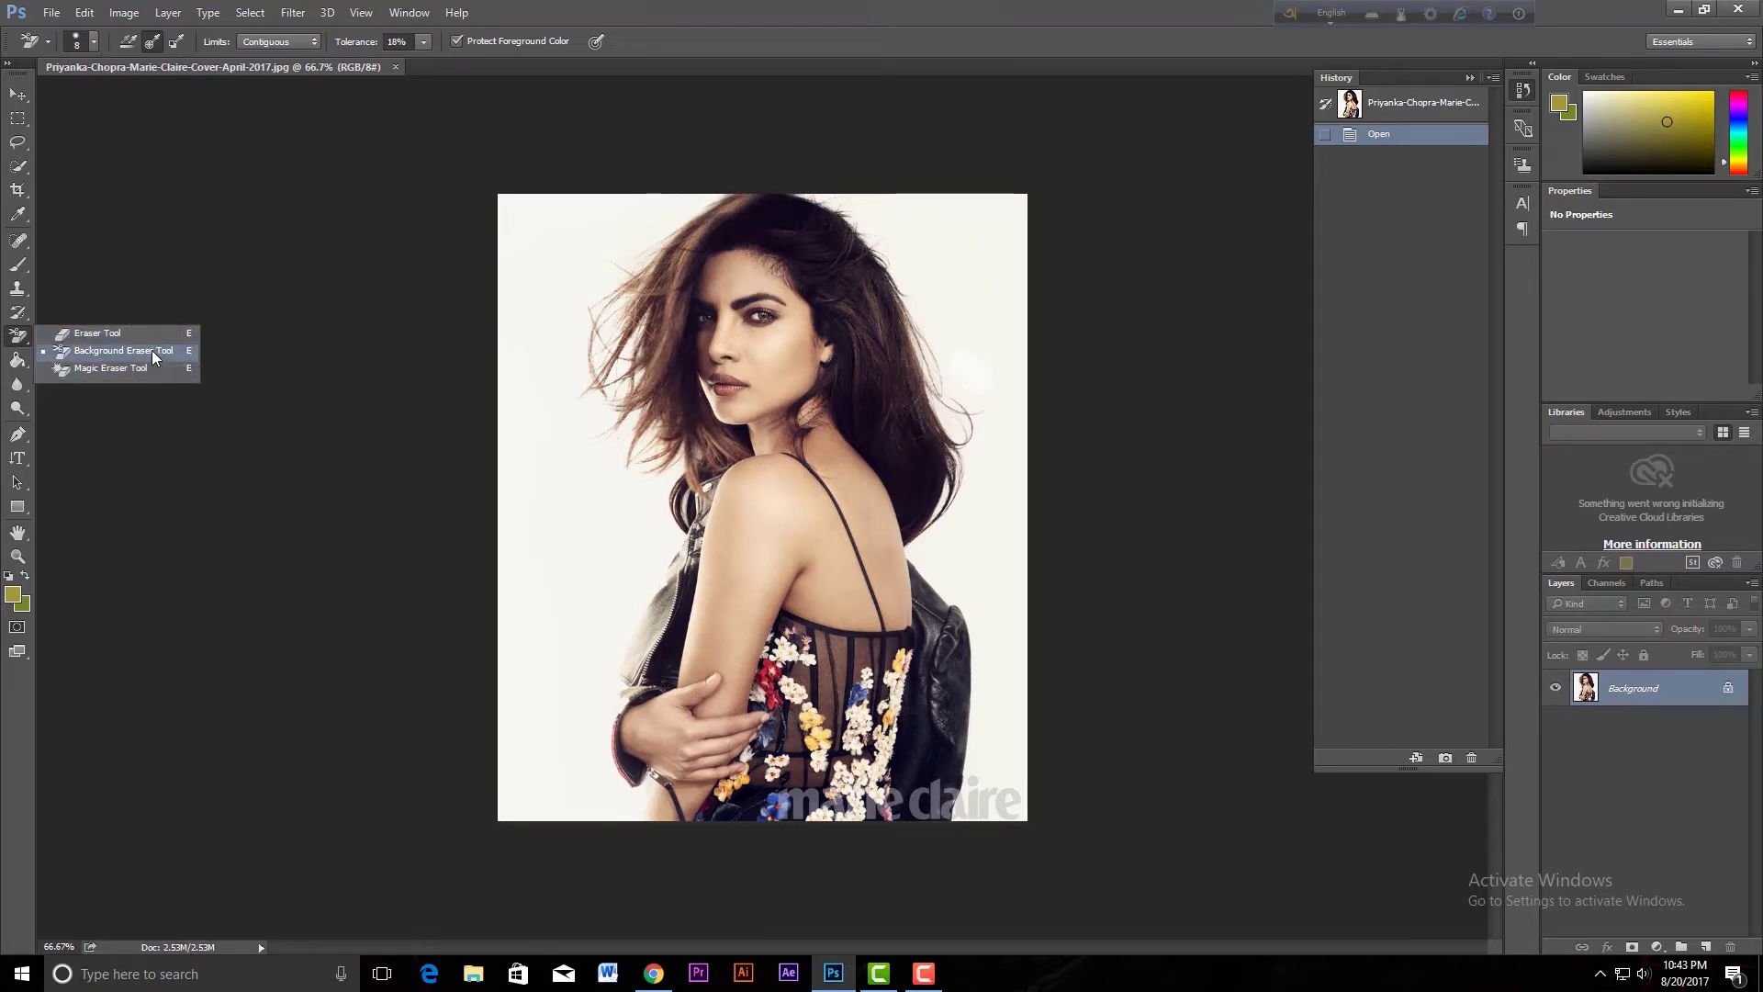
click(153, 353)
click(162, 357)
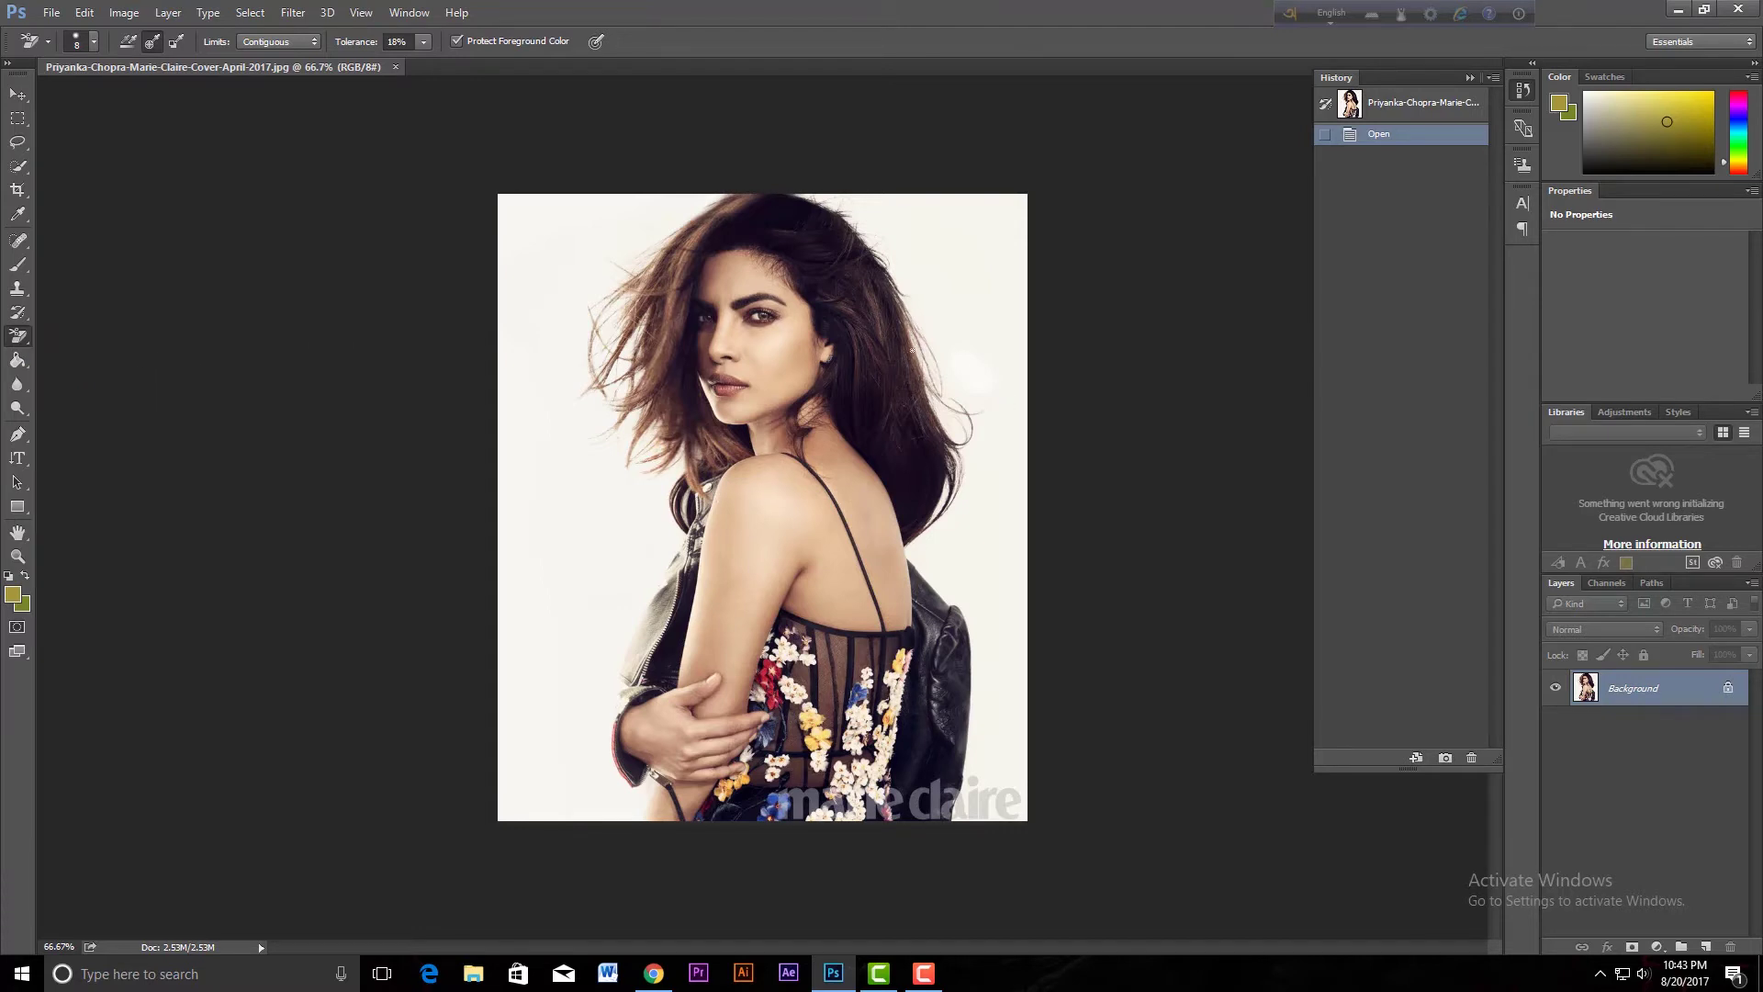
scroll(893, 453, up, 2)
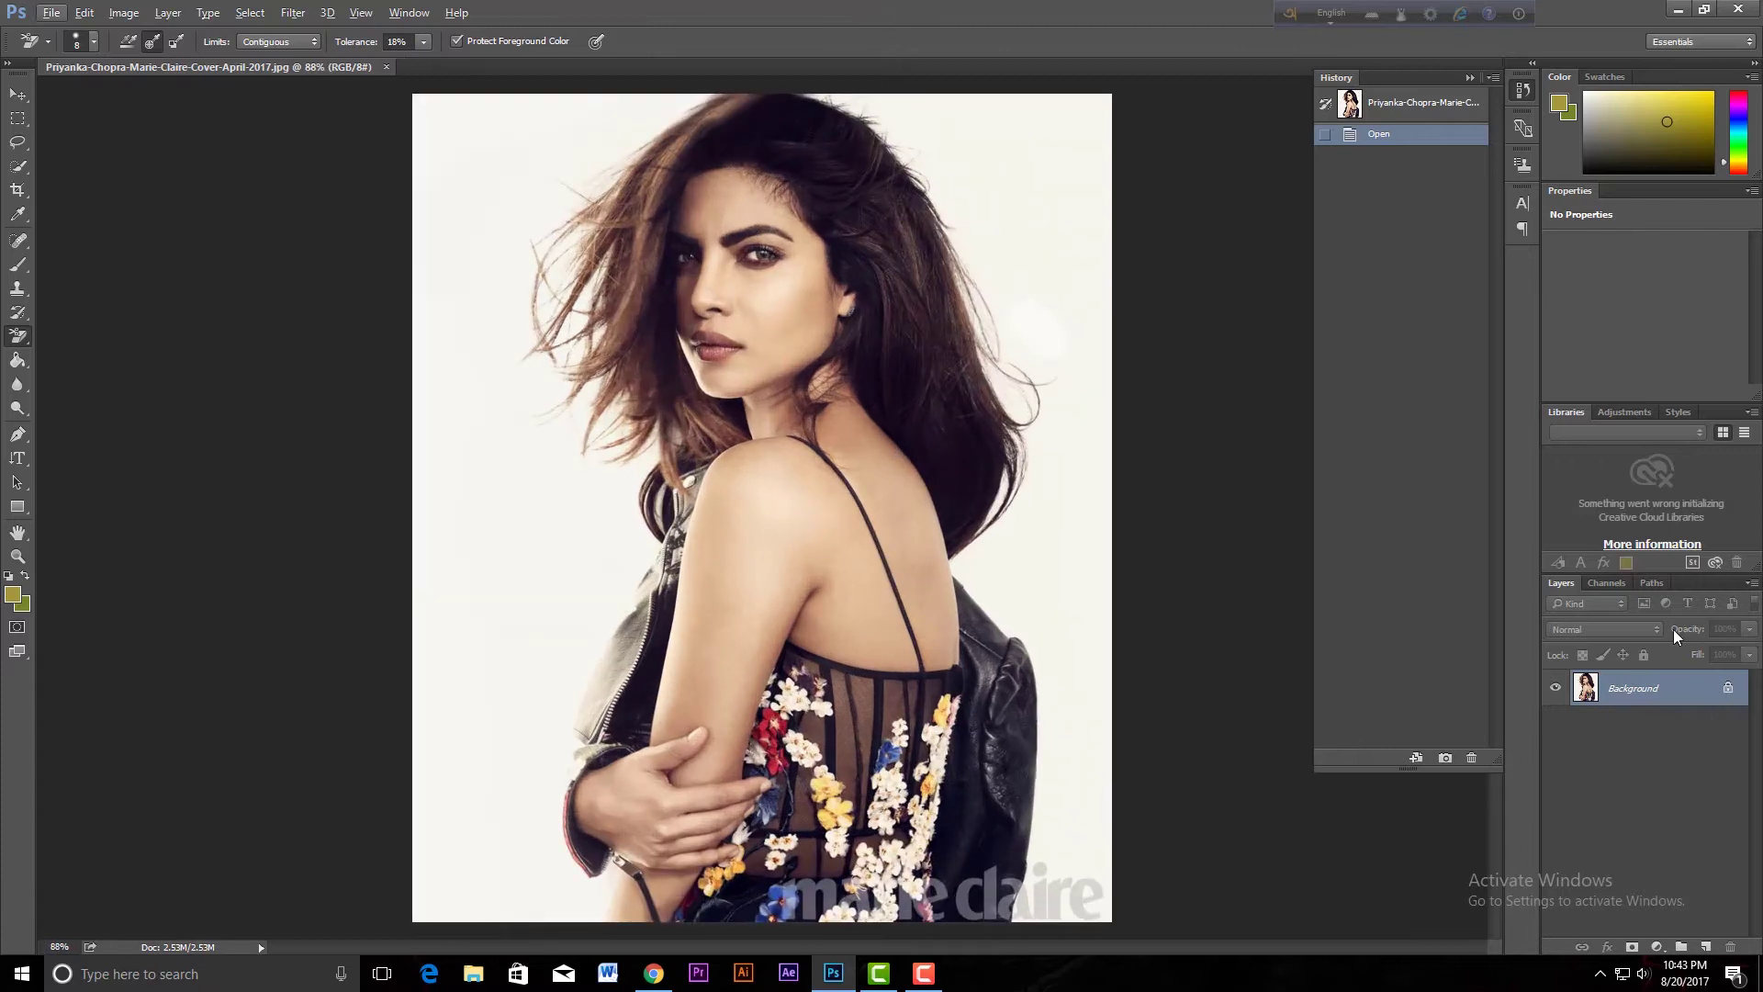
Unlock the portrait's Background layer and open nature-background-images2.jpg
drag(1727, 702, 1738, 949)
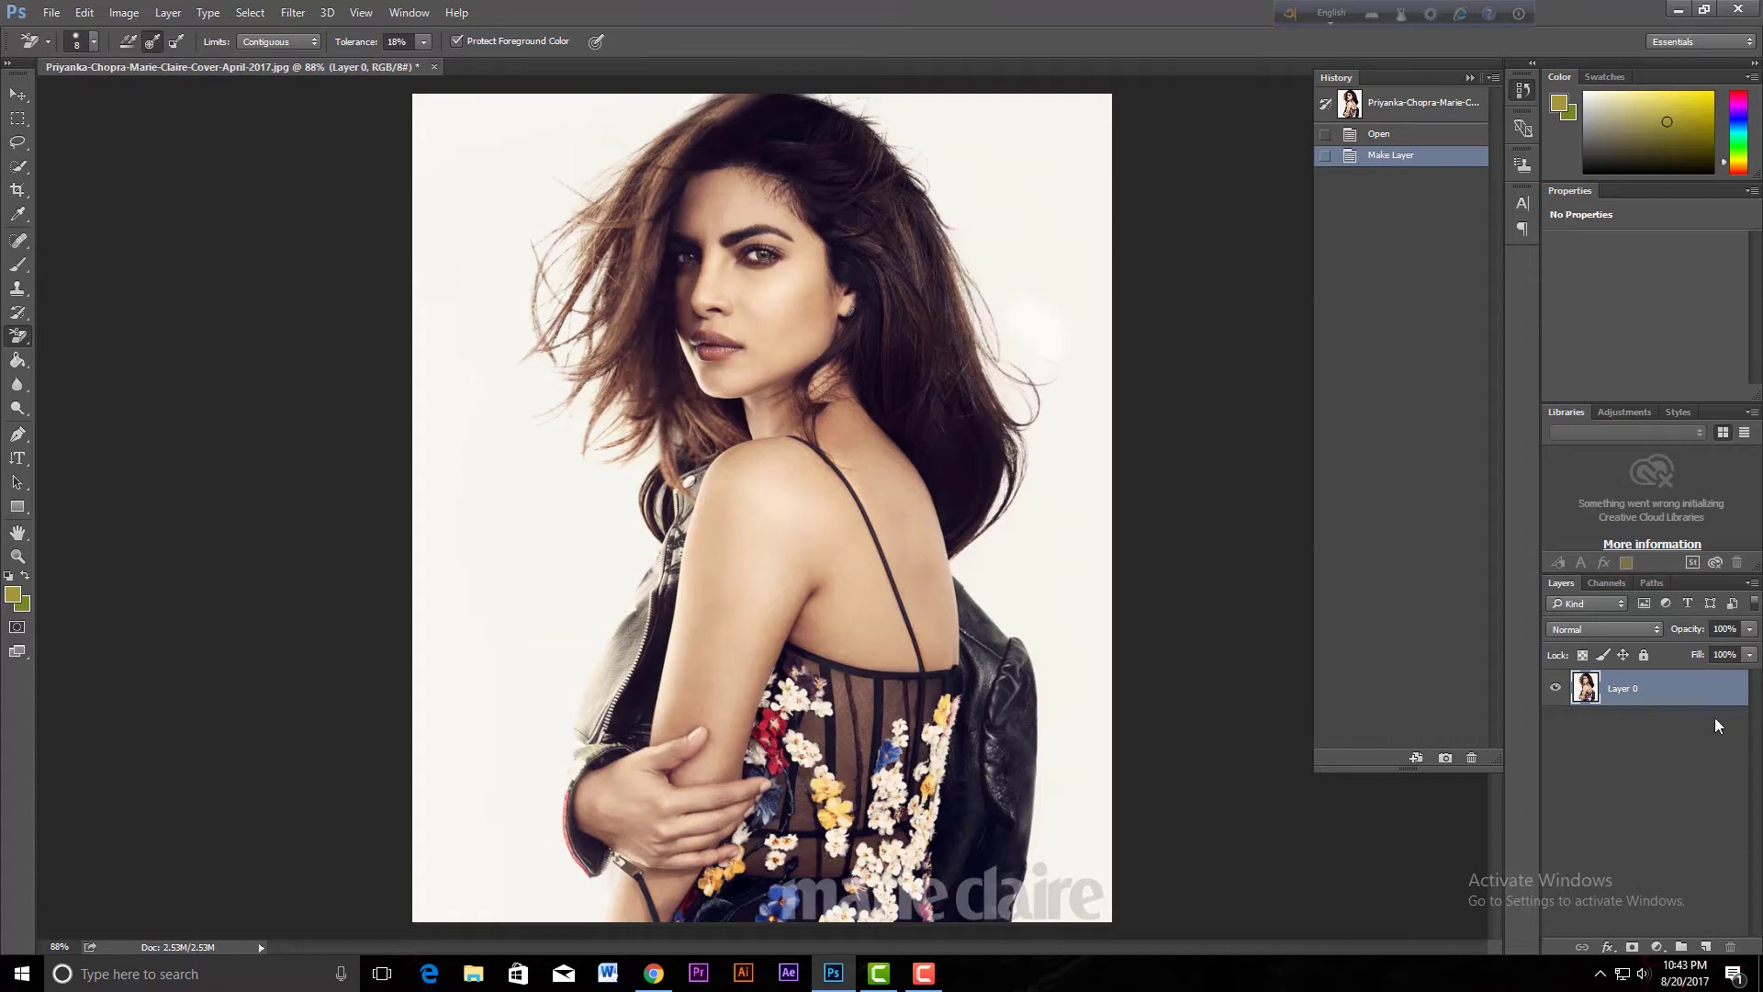
click(53, 13)
click(70, 50)
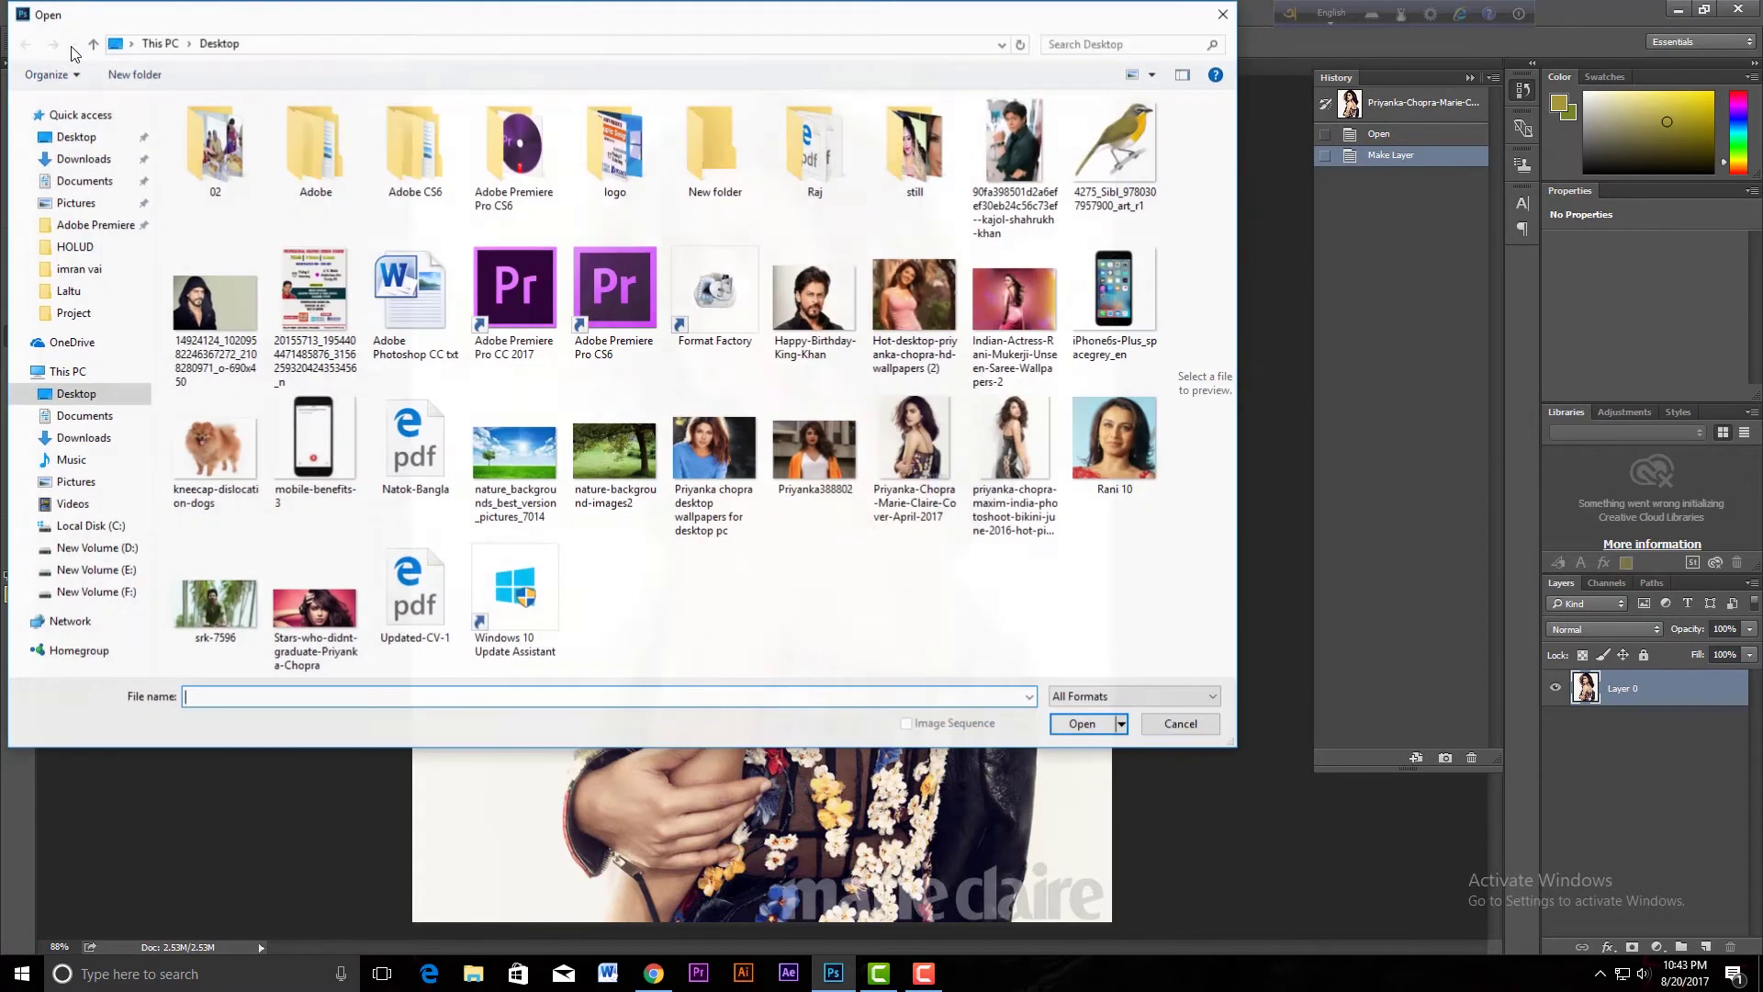
click(597, 450)
click(1081, 727)
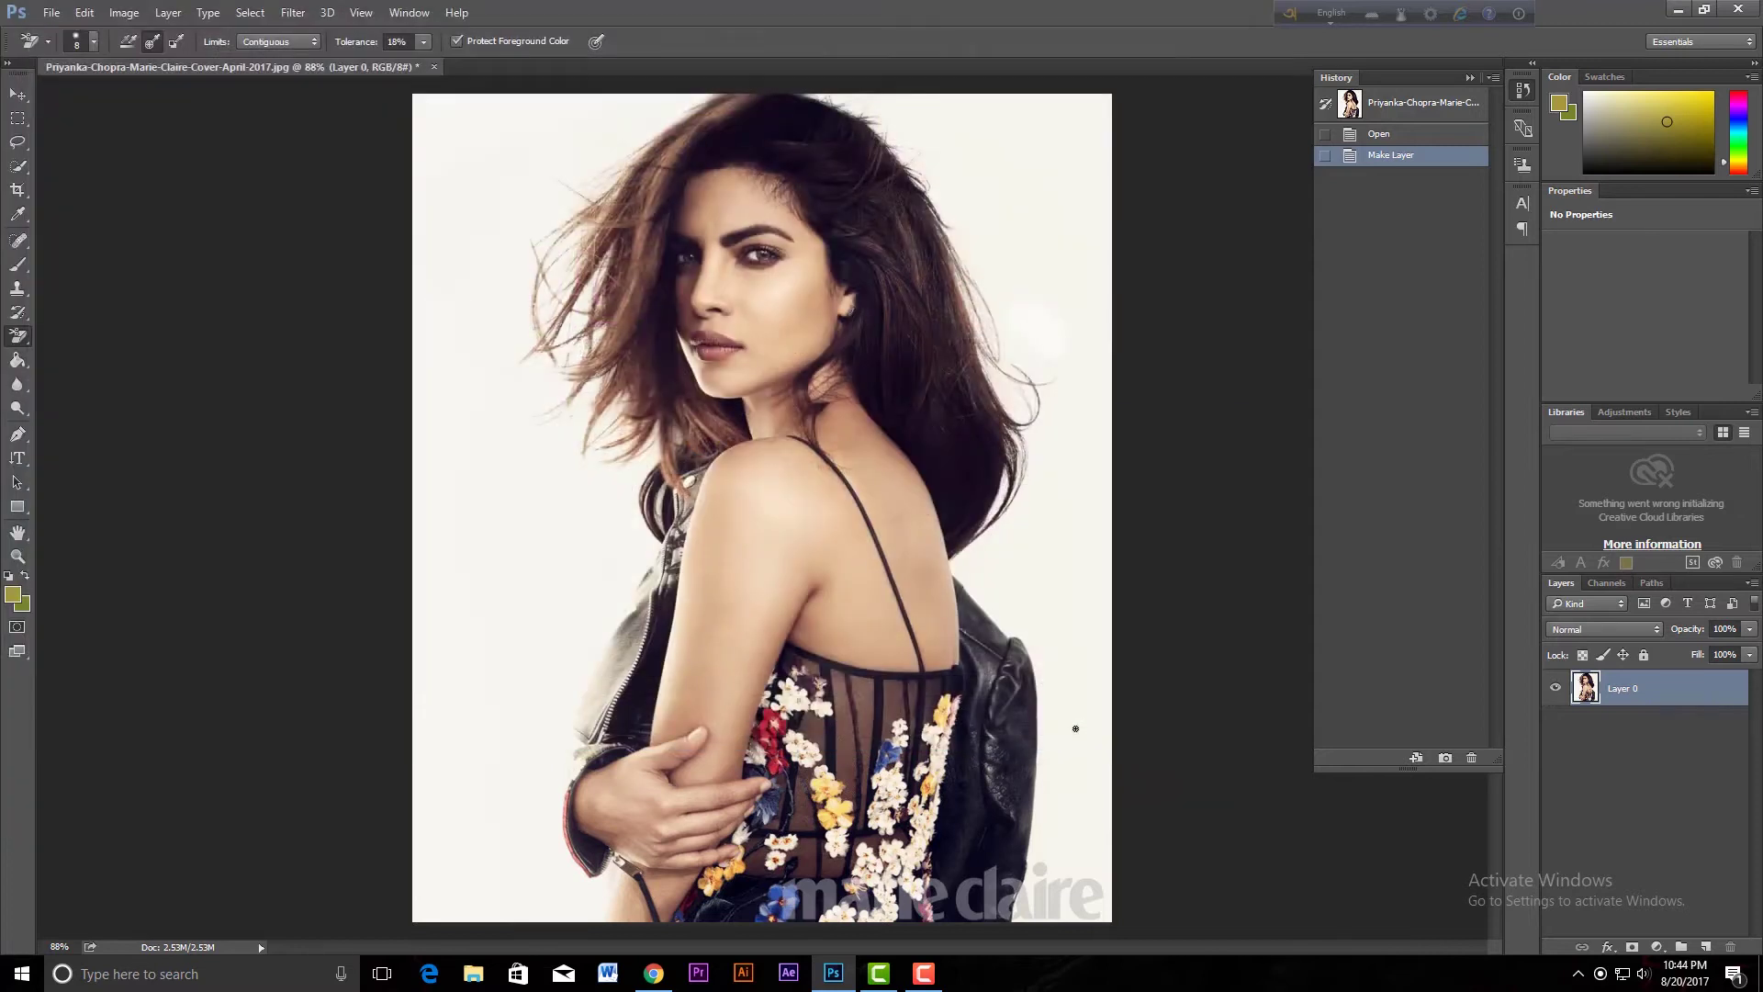
Paste the whole nature photo into the portrait and send it beneath the portrait layer
key(ctrl+a)
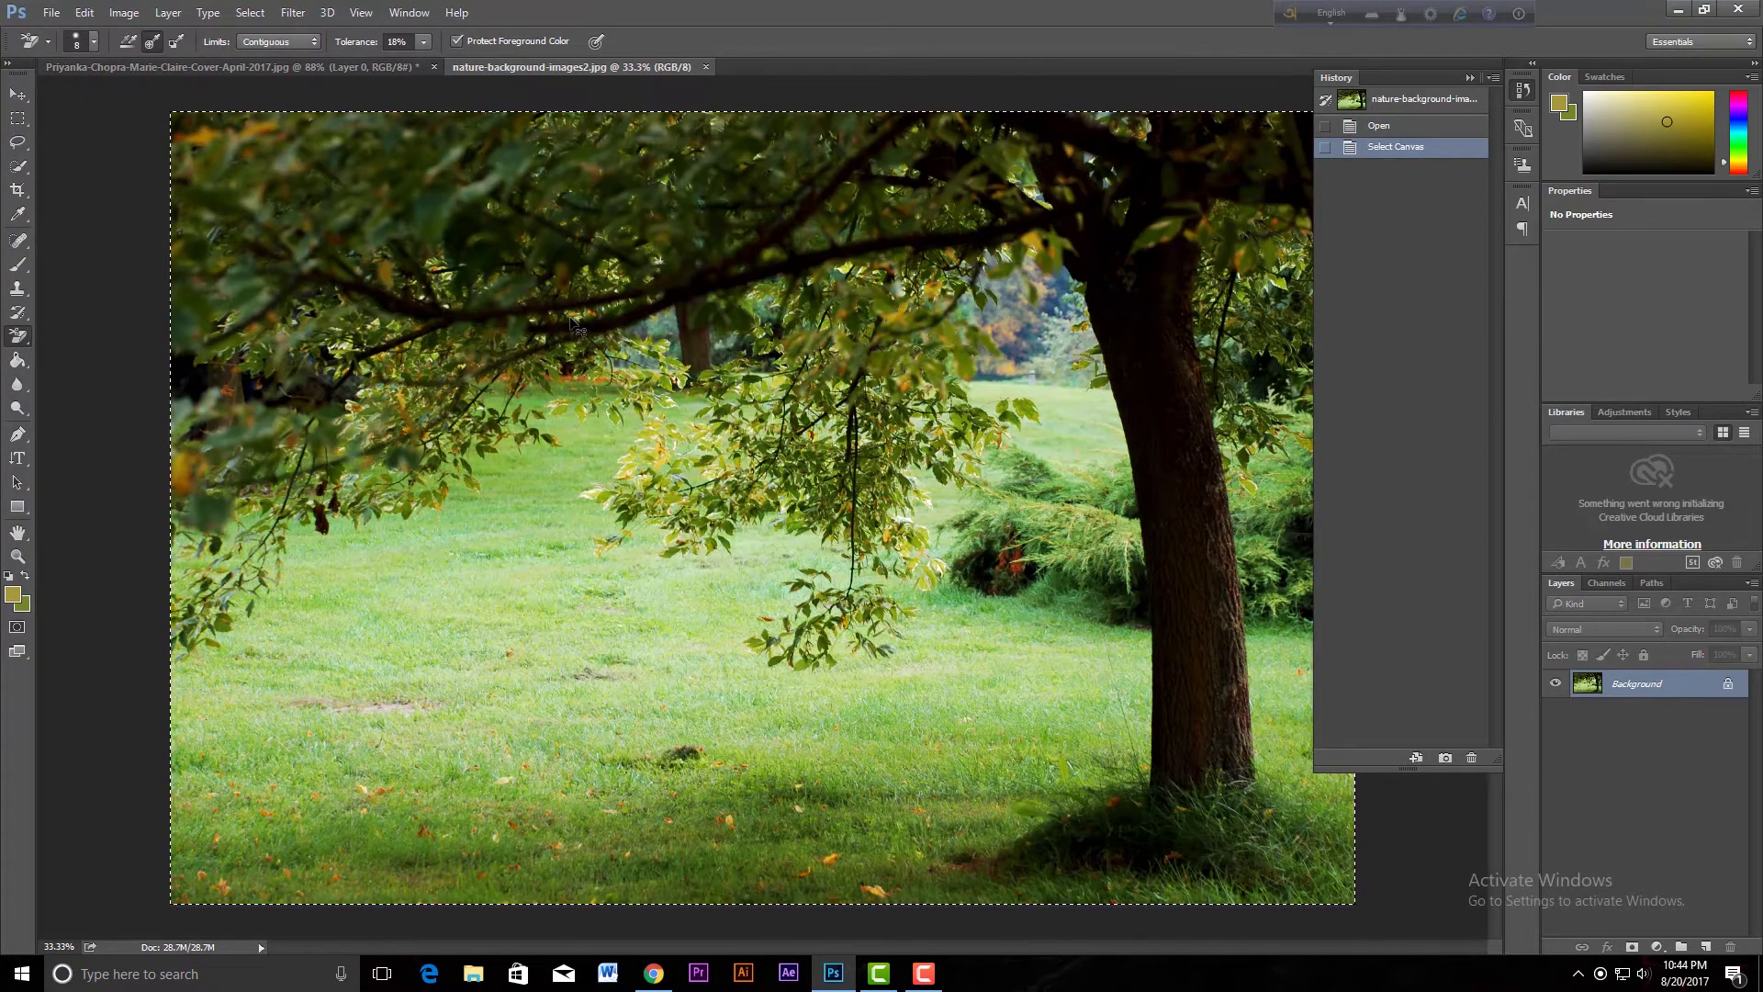
click(255, 70)
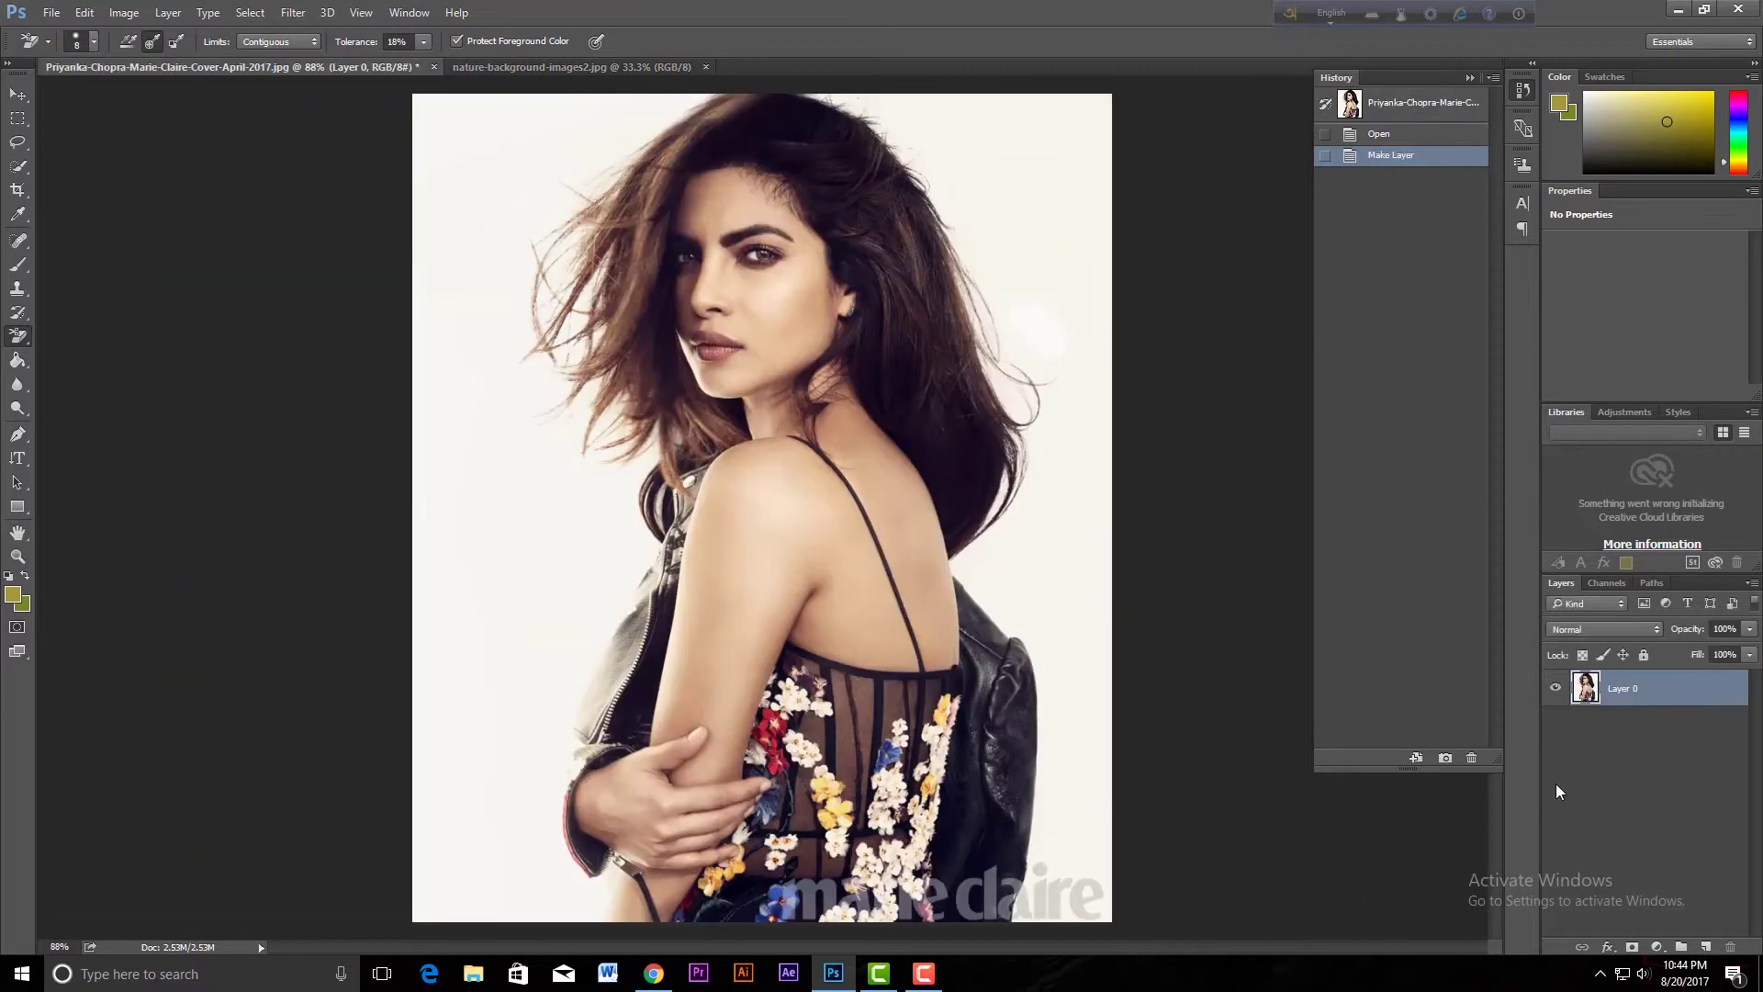
key(ctrl+v)
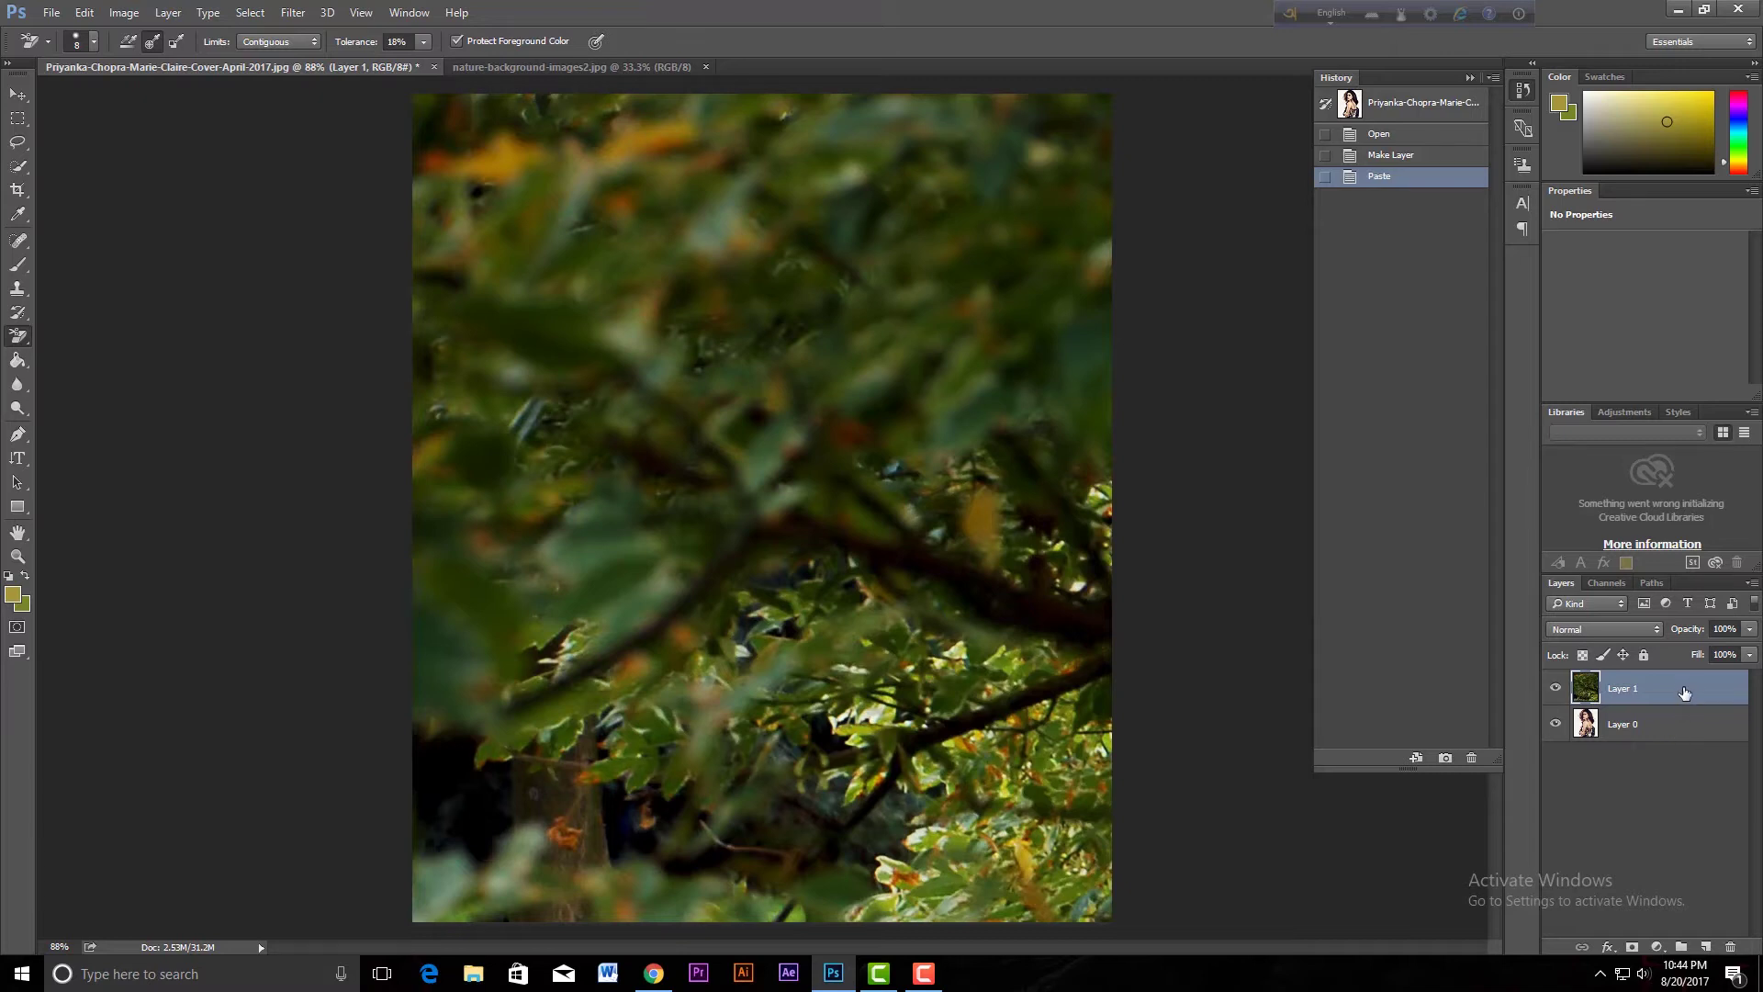
key(ctrl+bracketleft)
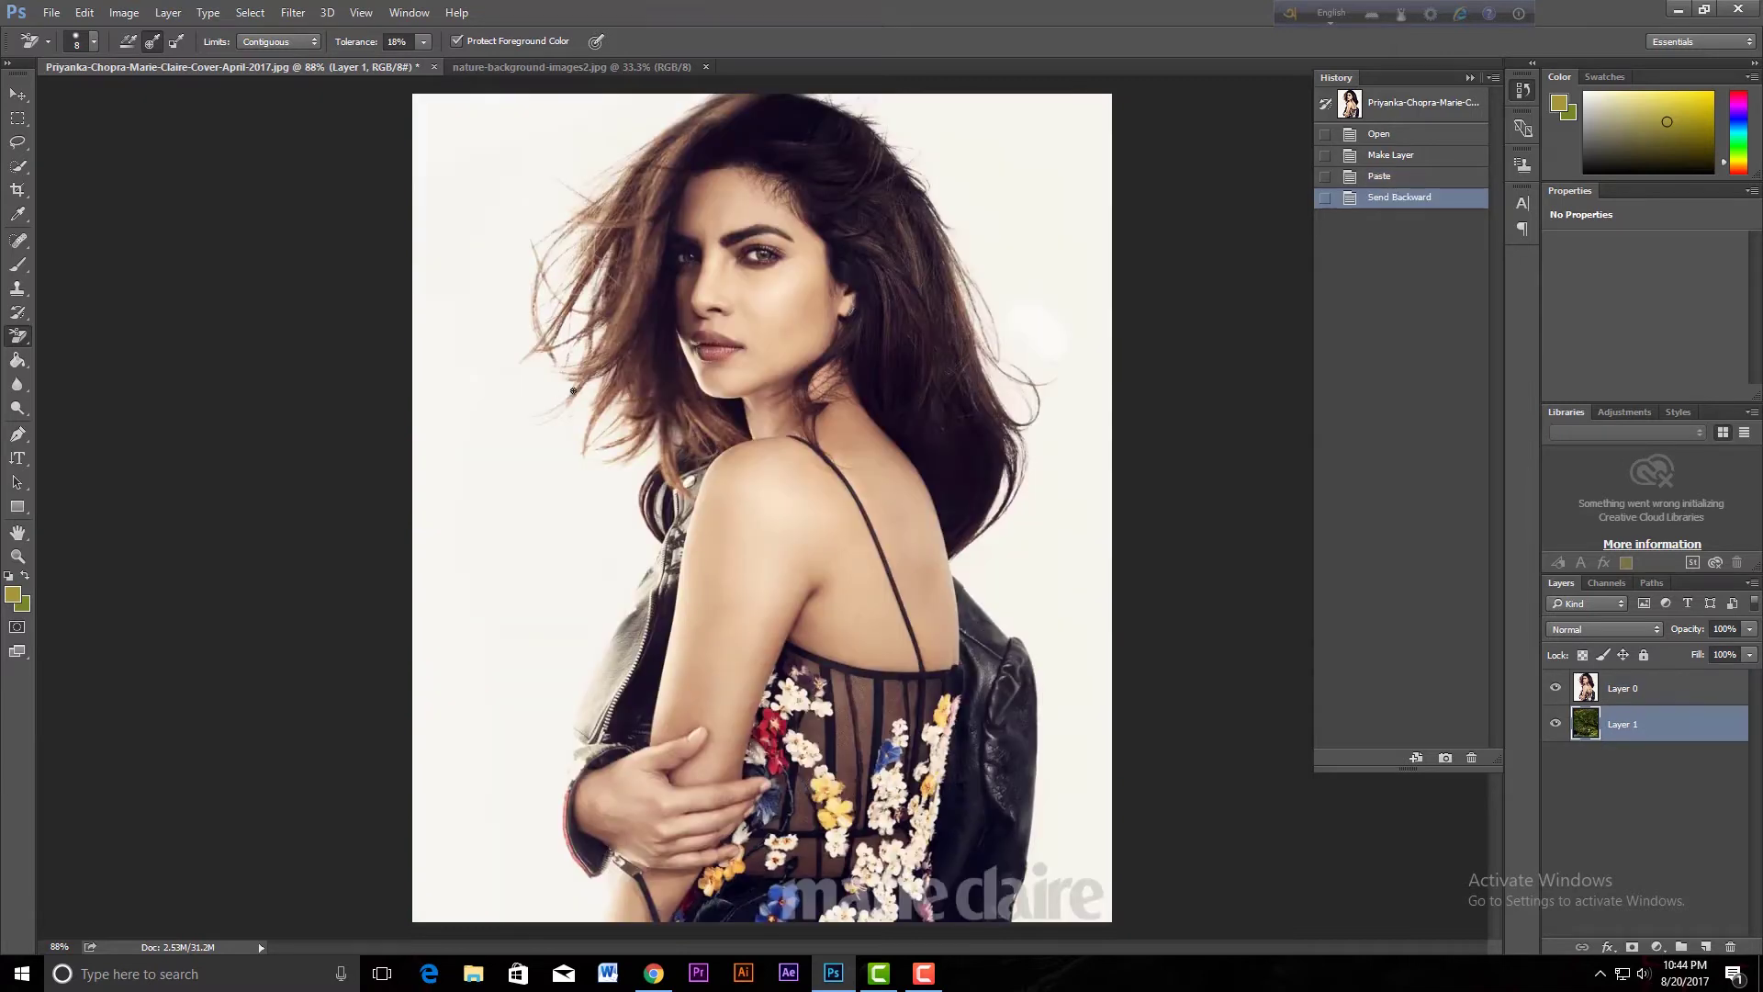
Check the foliage layer, zoom to the top of the portrait, and reselect the Background Eraser
click(1555, 687)
scroll(644, 435, up, 3)
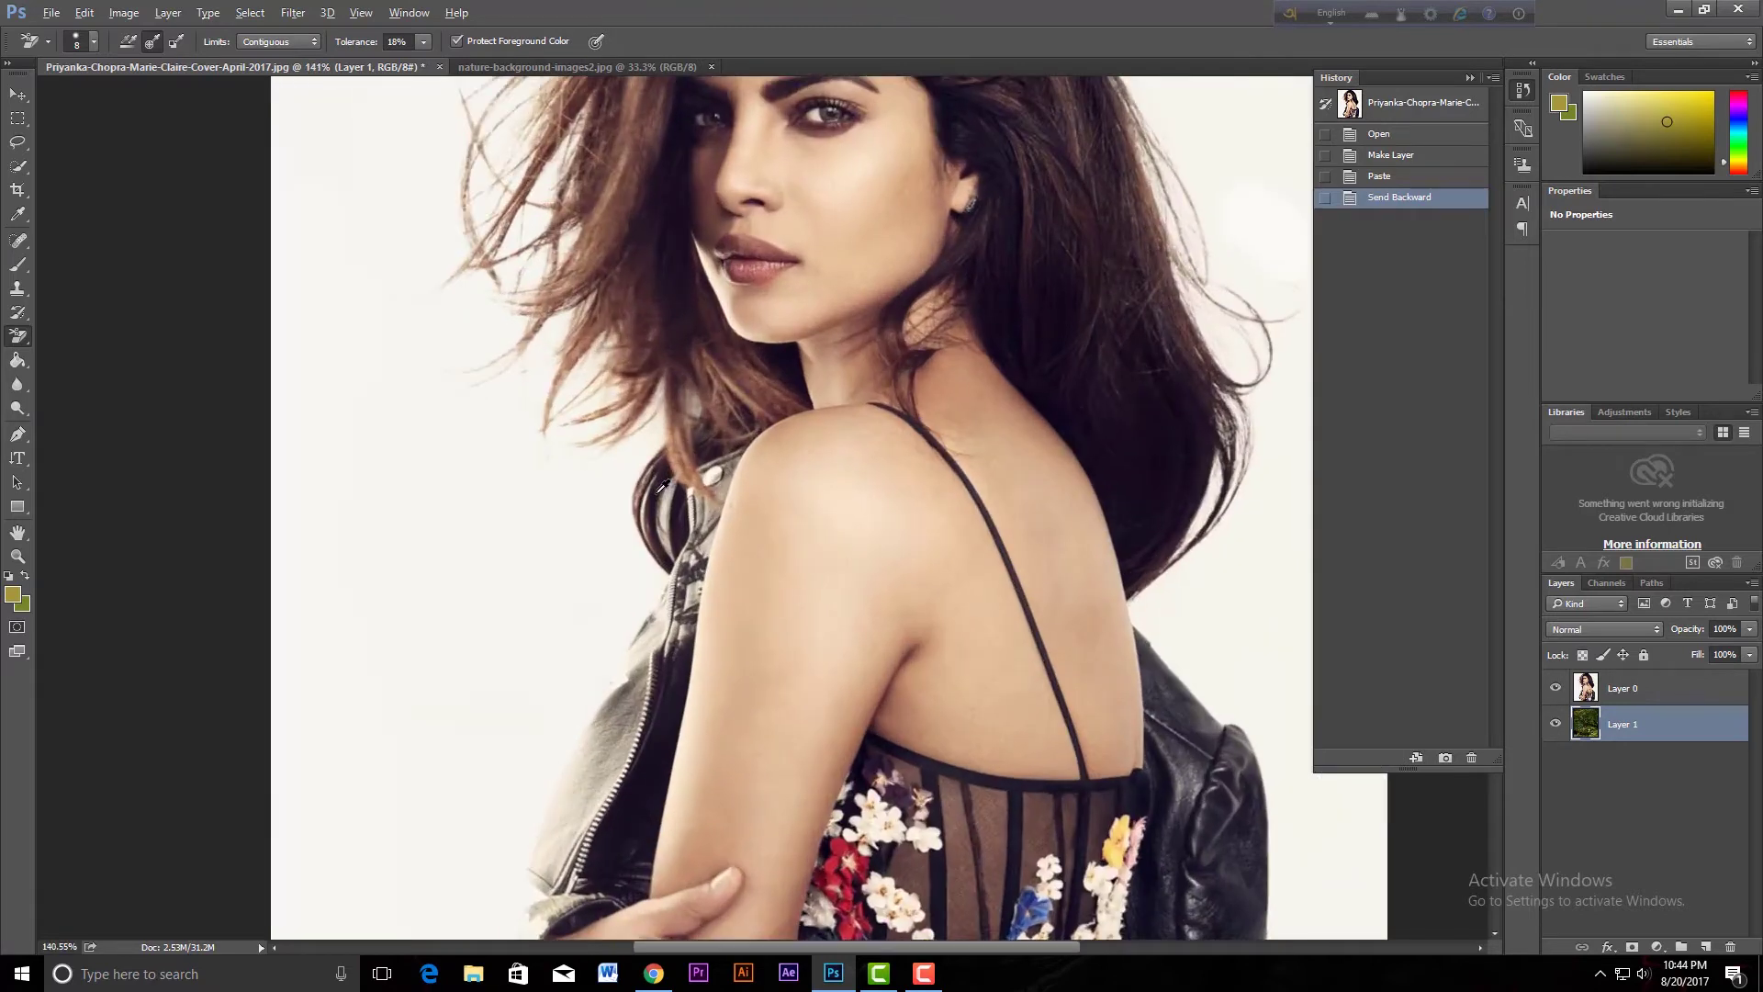
mouse_move(613, 416)
mouse_down()
mouse_move(613, 563)
mouse_move(592, 457)
mouse_up()
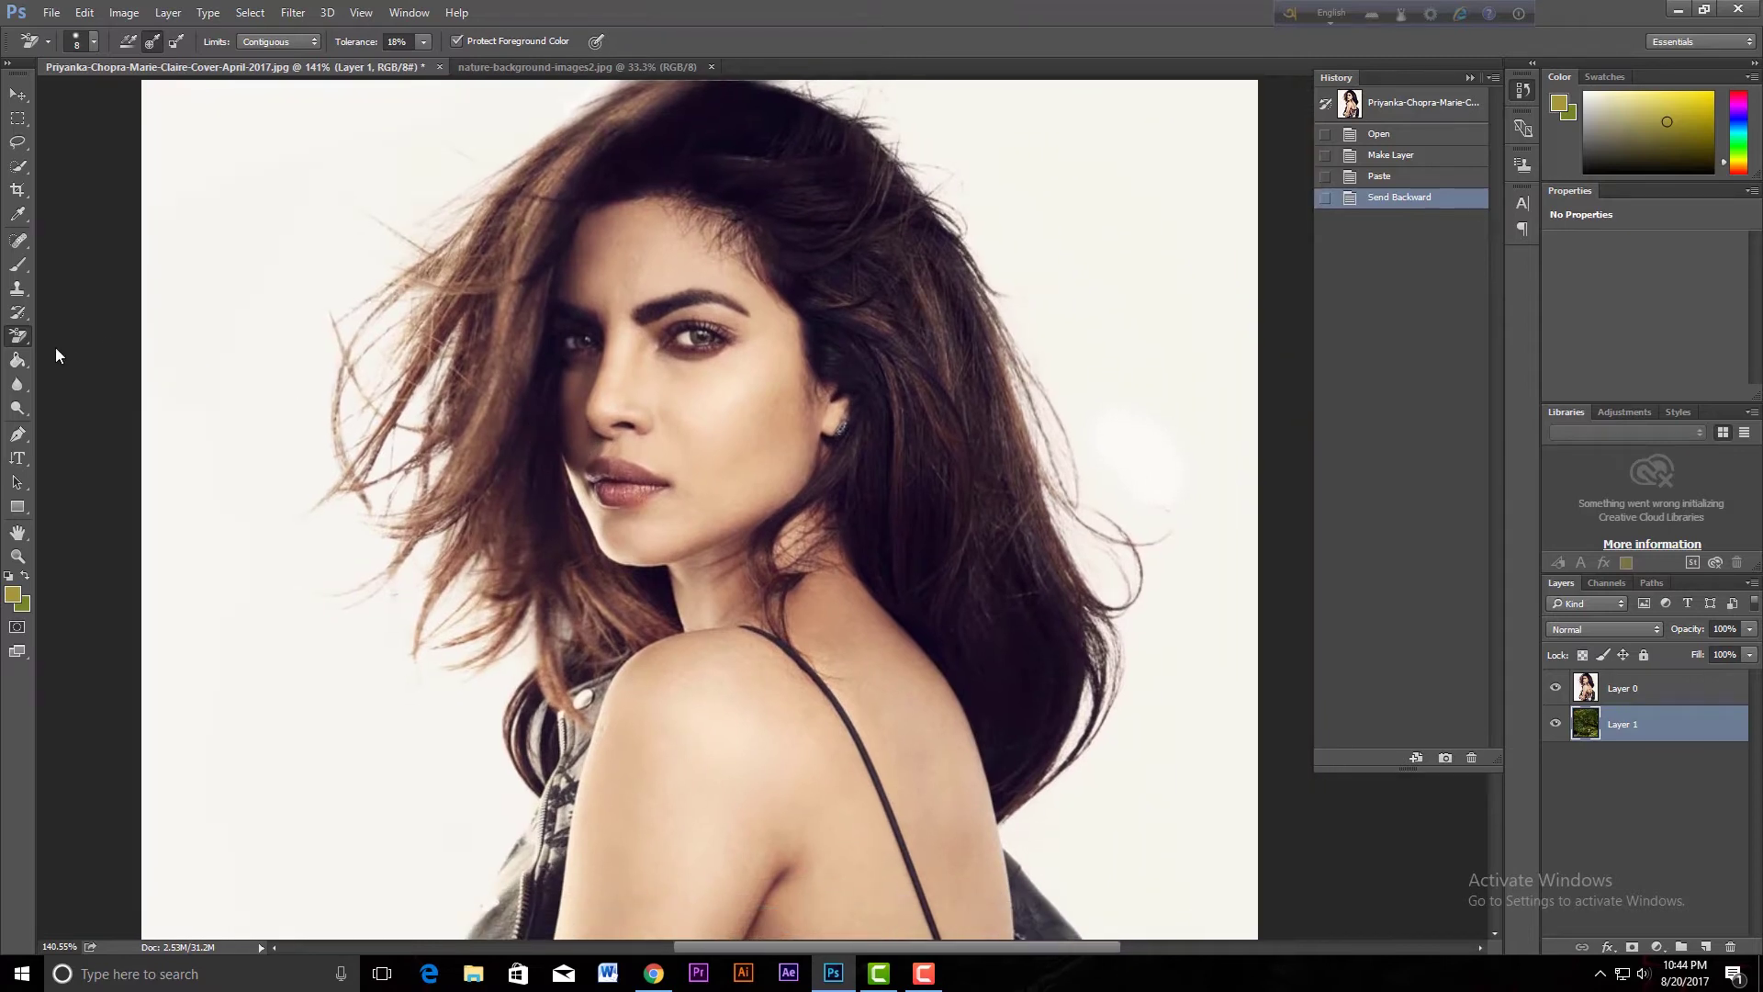
right_click(17, 342)
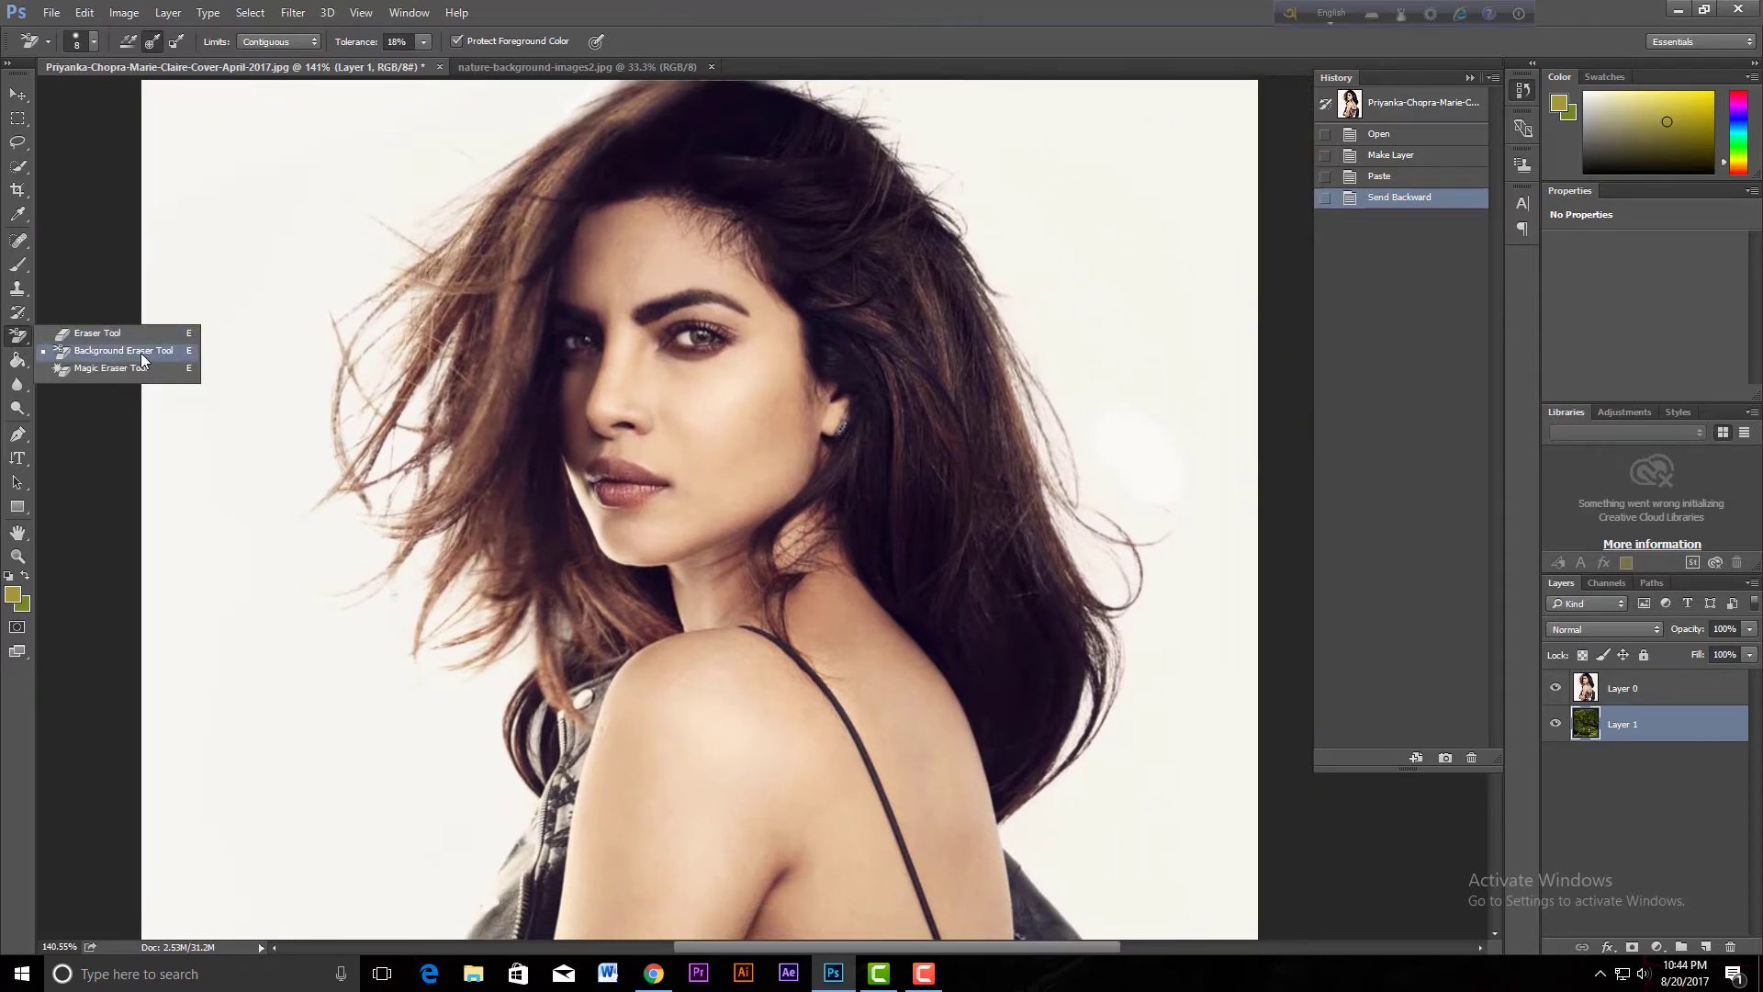
click(163, 350)
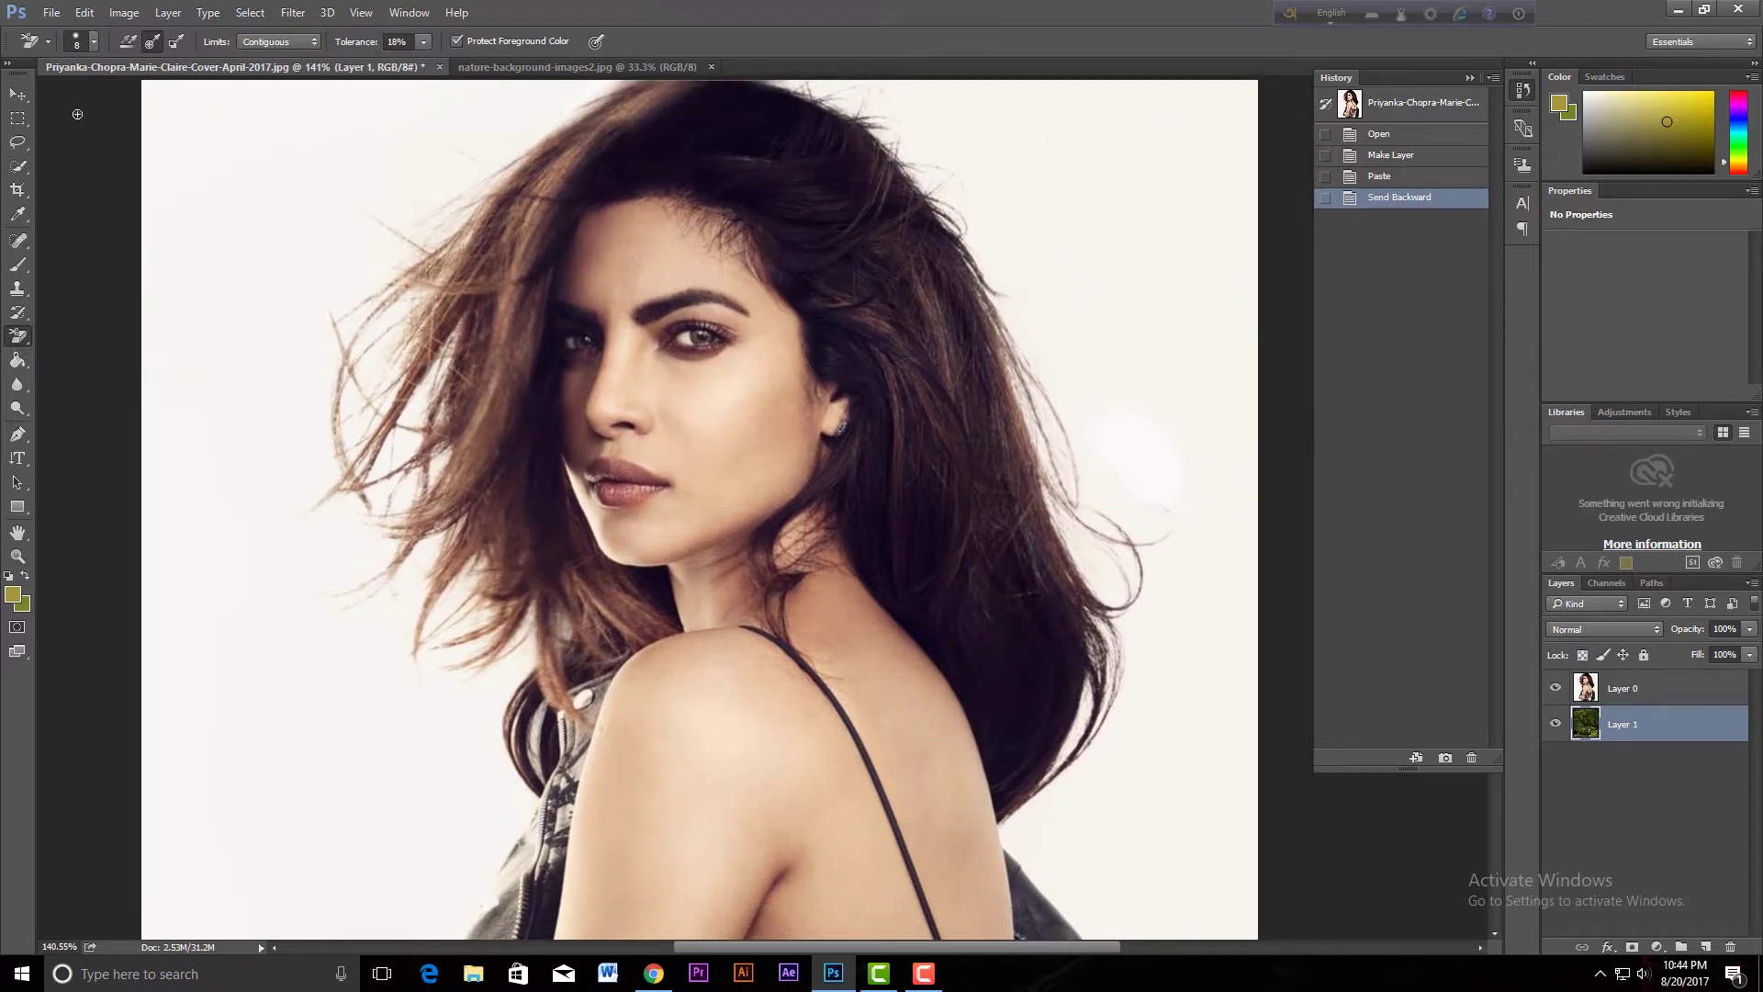
Set the eraser brush to 74 px size, 49% hardness, 42% spacing and 0° angle
click(95, 42)
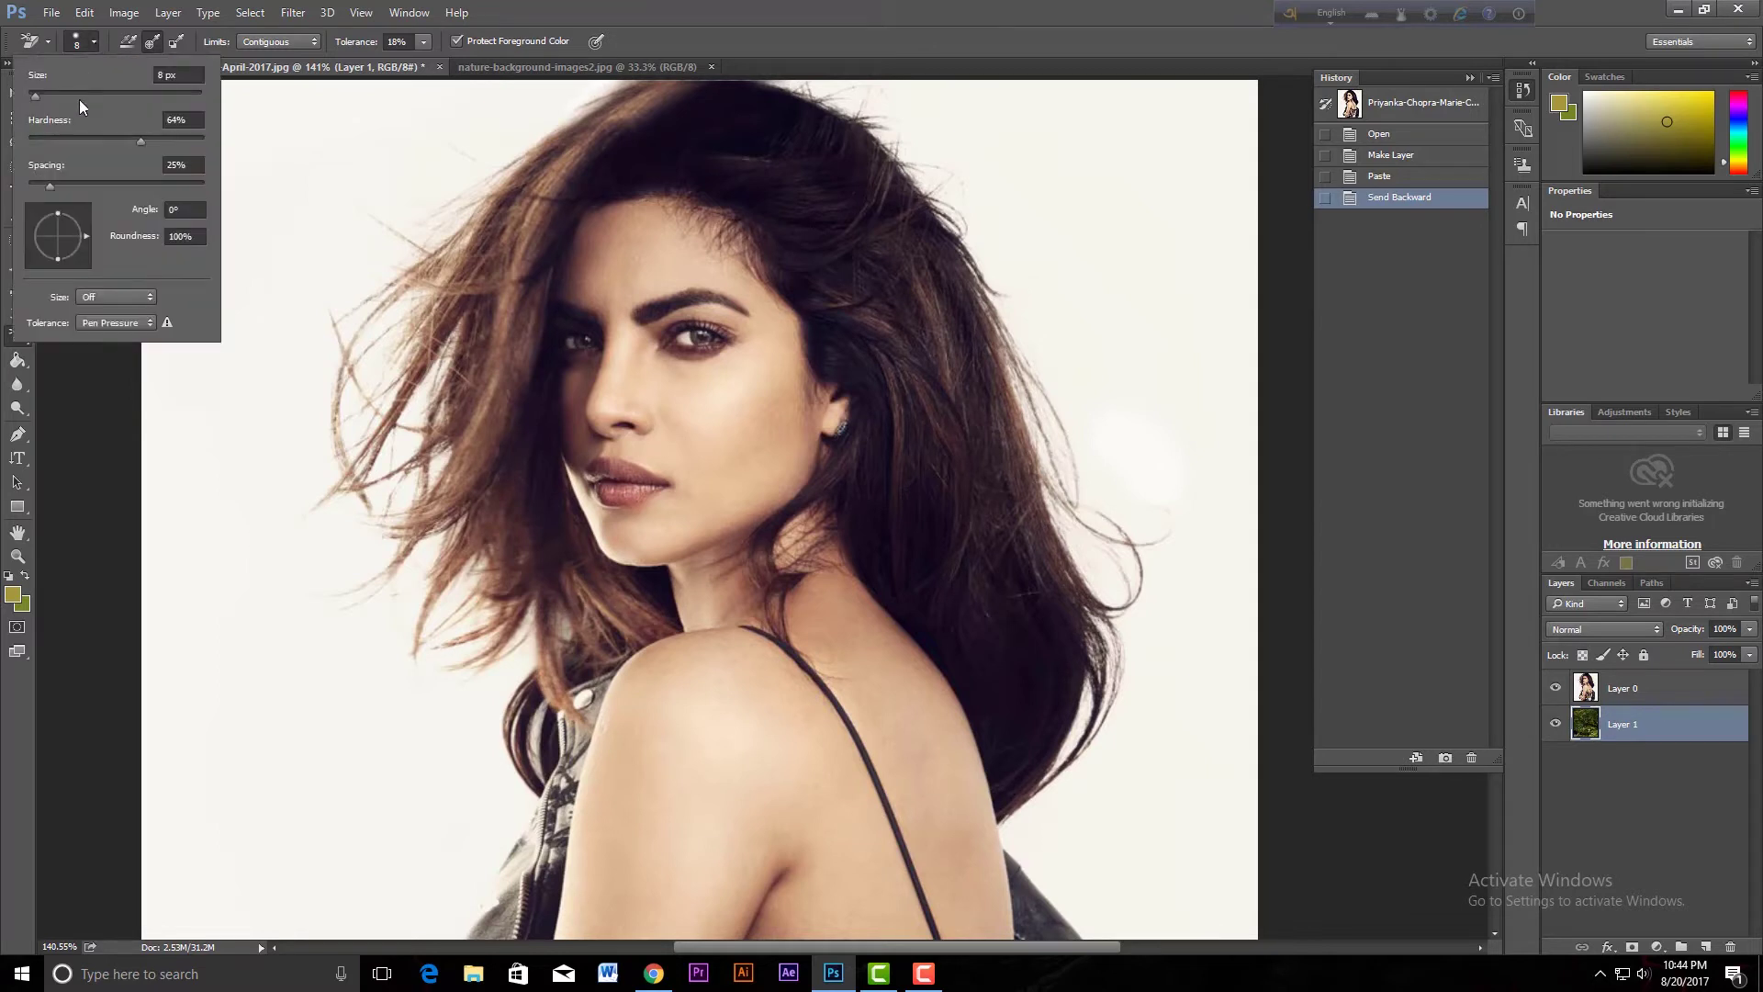
mouse_move(36, 96)
mouse_down()
mouse_move(118, 106)
mouse_move(92, 103)
mouse_move(115, 142)
mouse_up()
mouse_move(48, 185)
mouse_down()
mouse_move(65, 186)
mouse_move(71, 266)
mouse_move(102, 202)
mouse_move(98, 237)
mouse_move(102, 217)
mouse_move(64, 187)
mouse_up()
drag(84, 234, 88, 236)
text(0)
Switch the Background Eraser to continuous sampling, keeping the limits on Contiguous
click(522, 16)
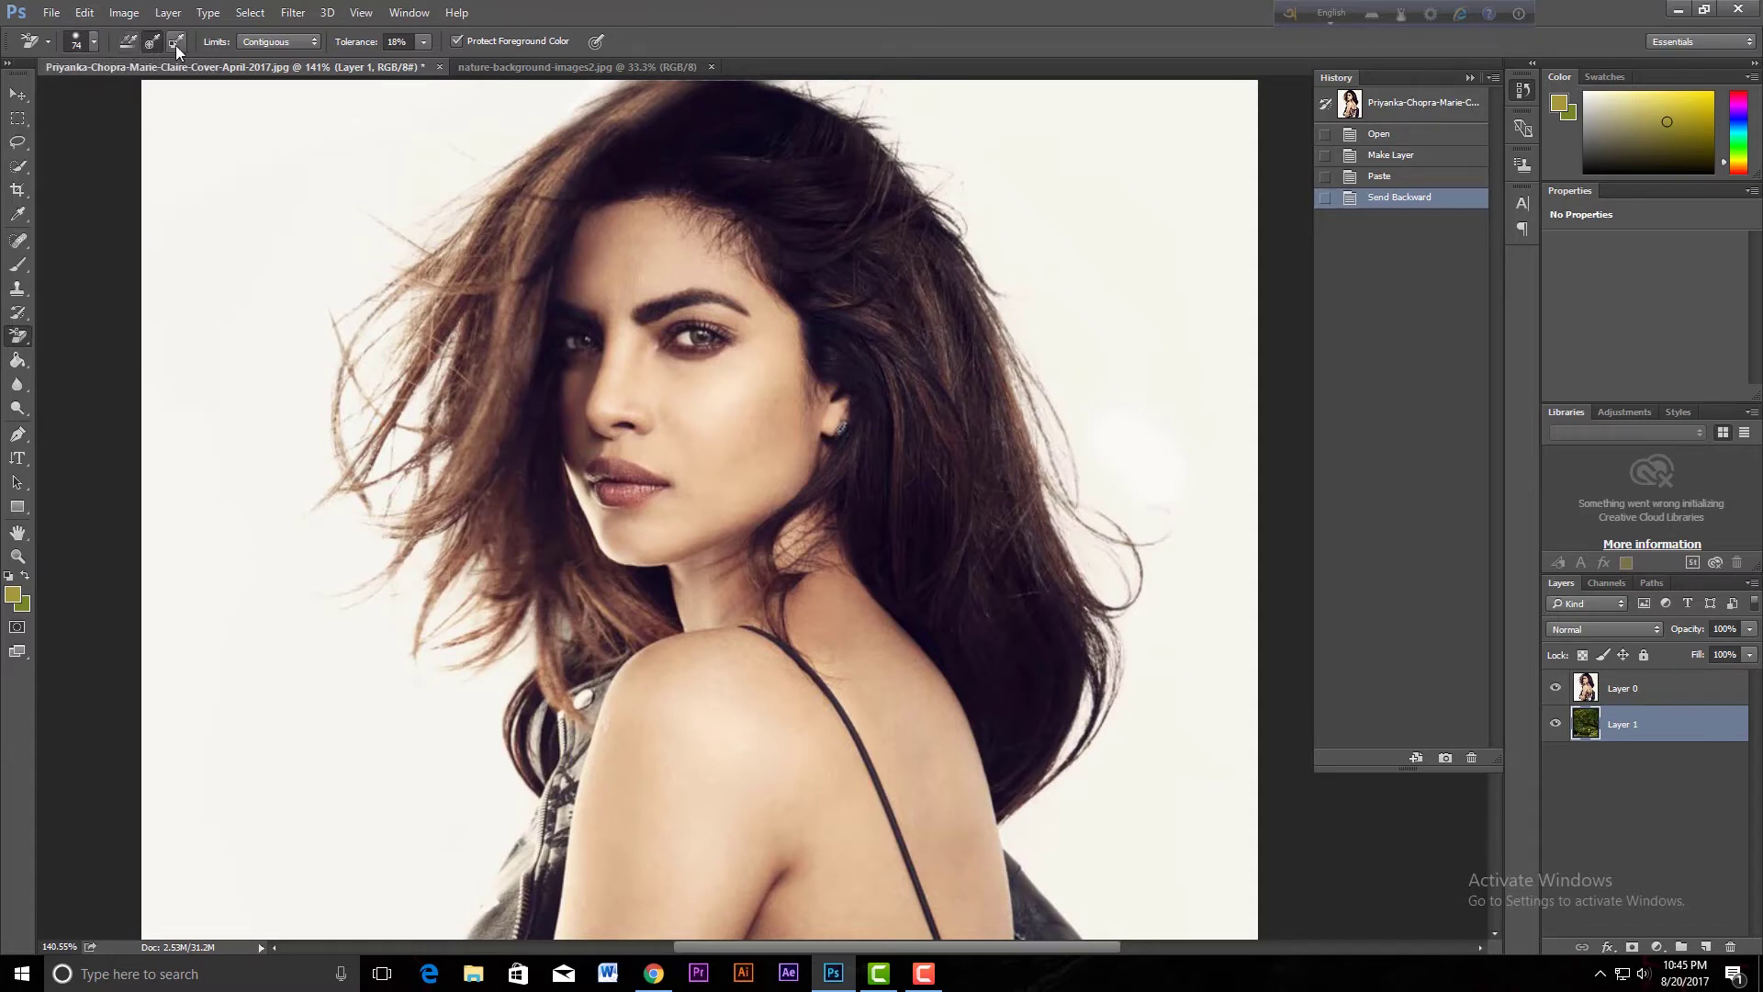
click(126, 43)
click(267, 41)
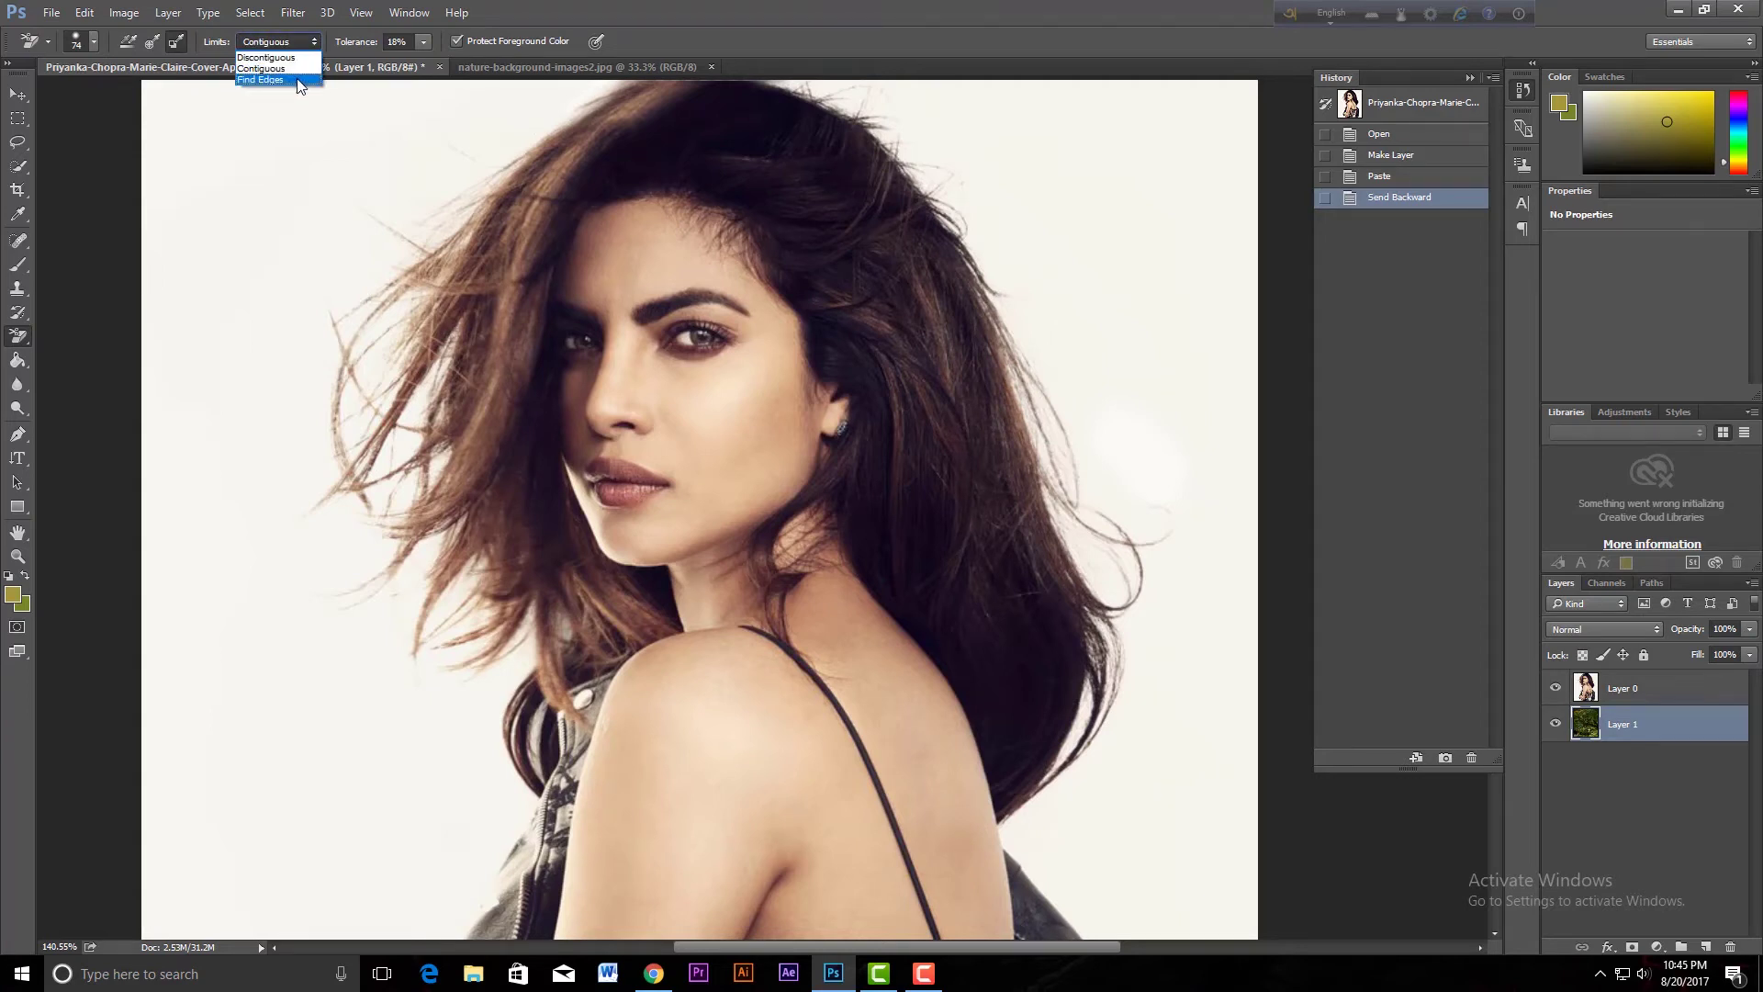
click(522, 7)
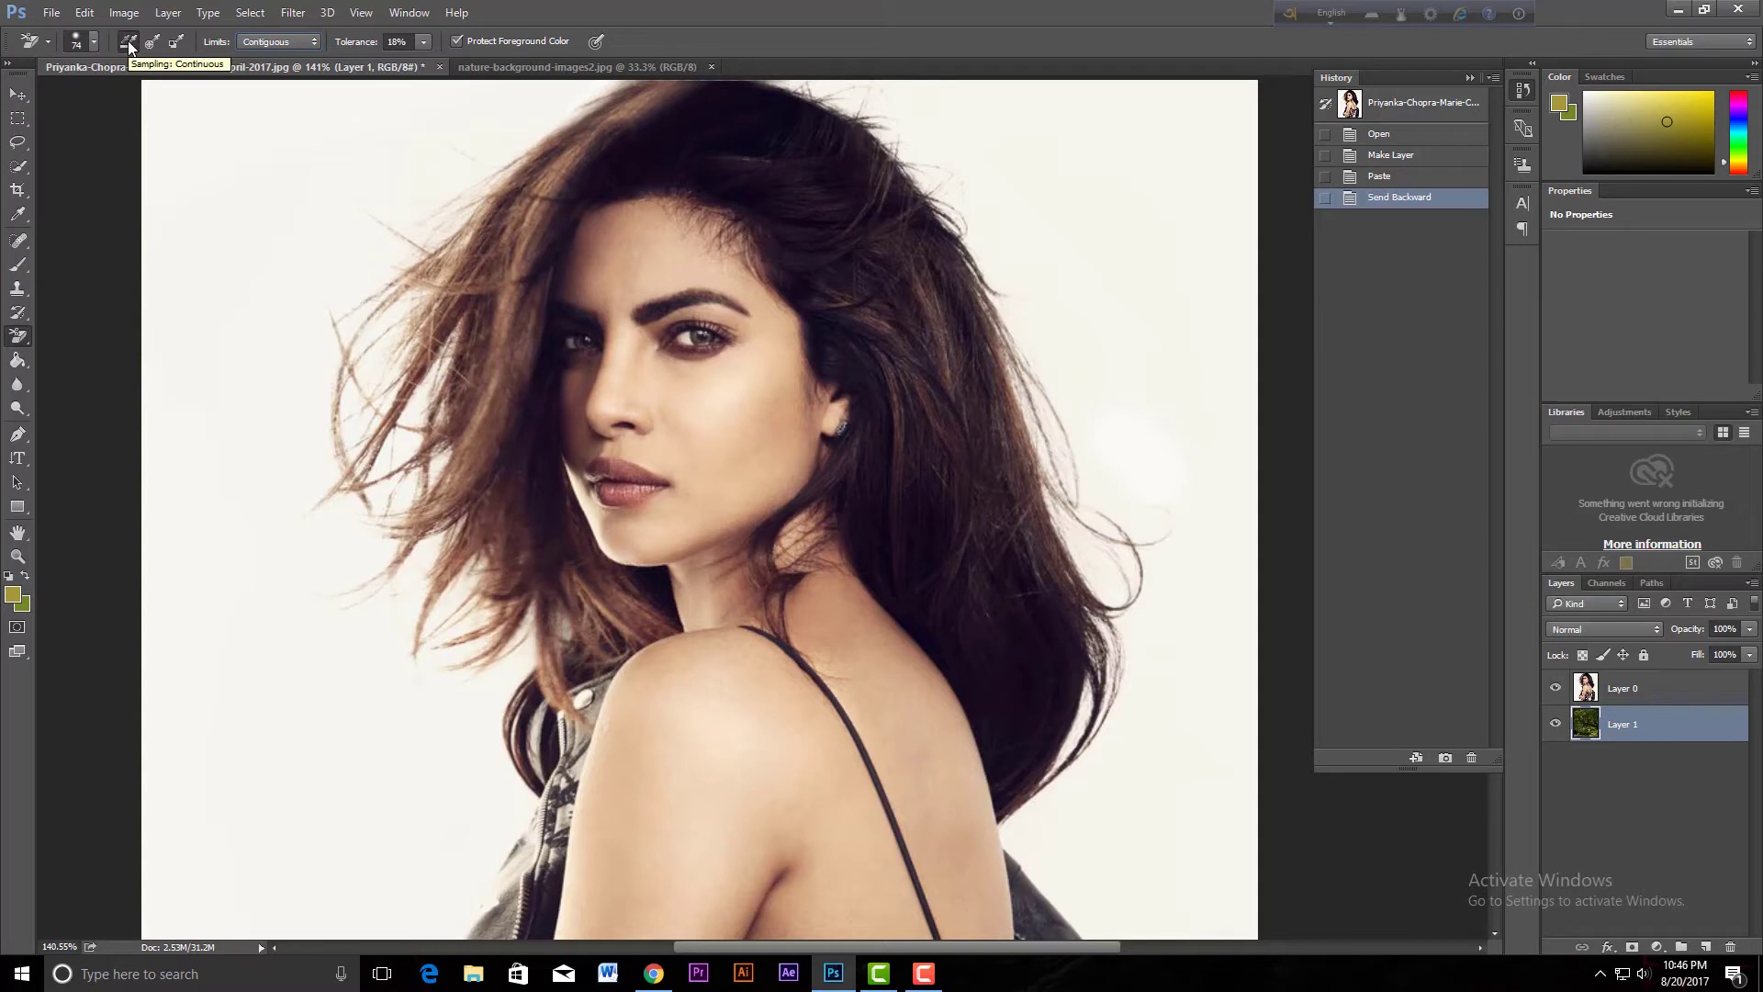
Reselect the Background Eraser with Contiguous limits and target Layer 0 in the Layers panel
right_click(18, 336)
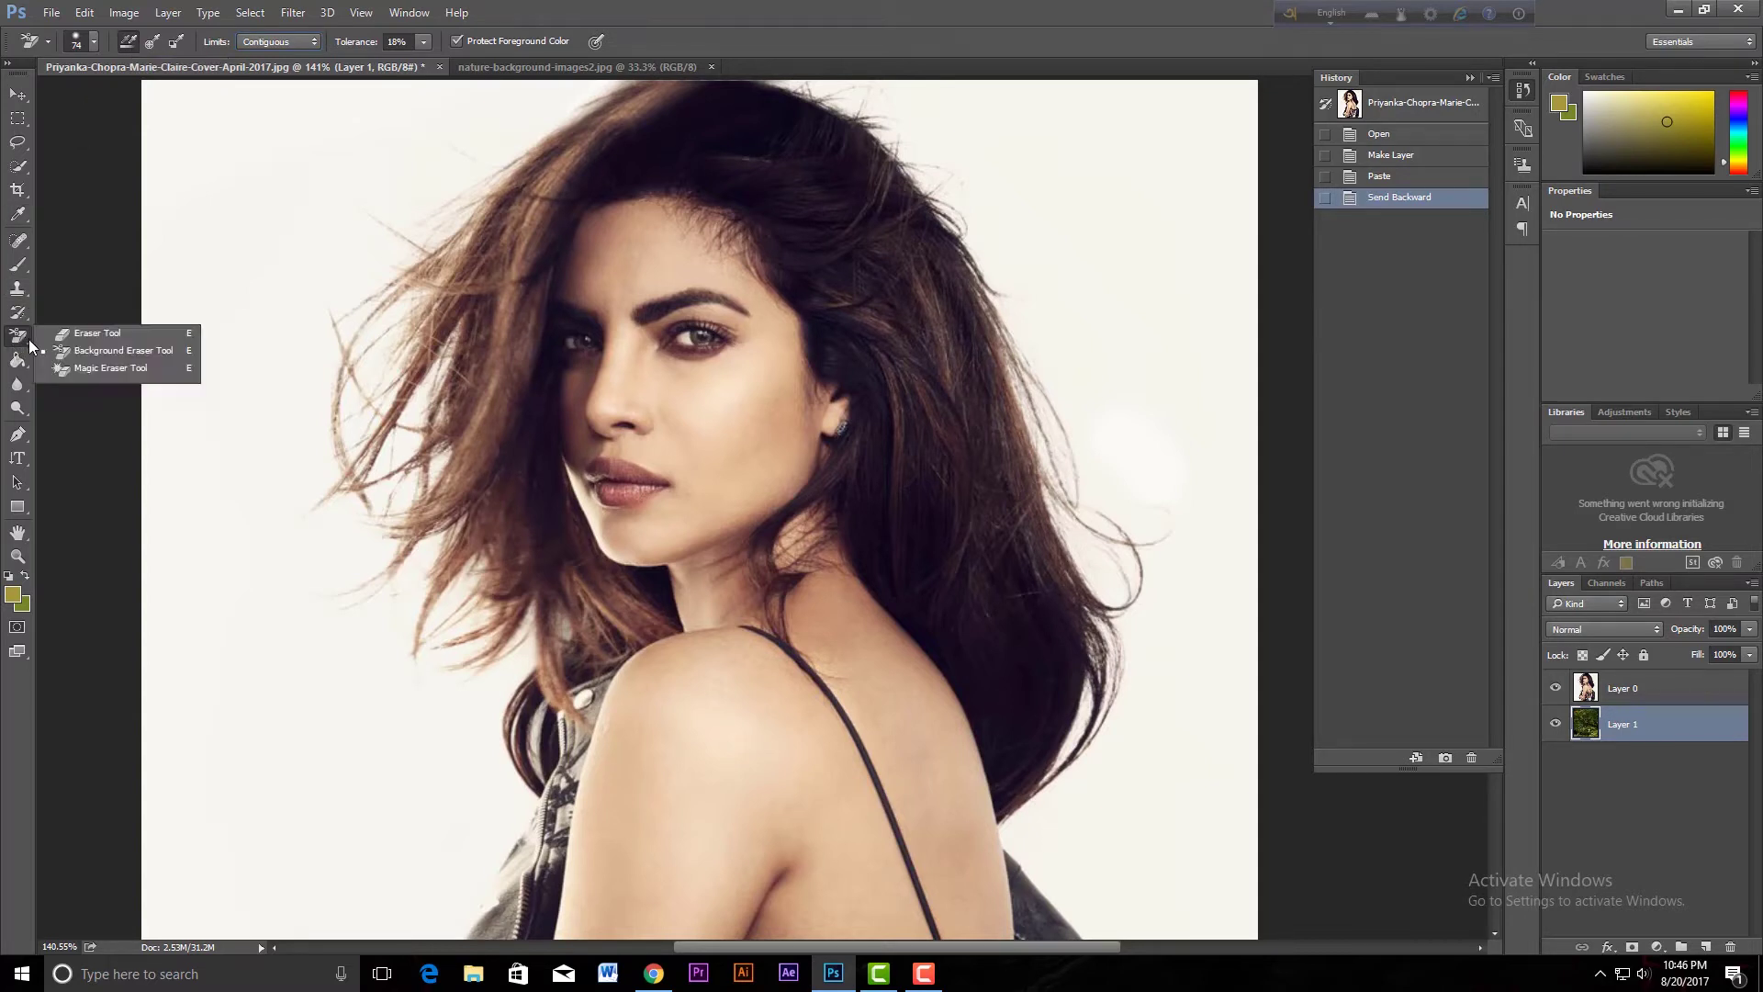
click(107, 351)
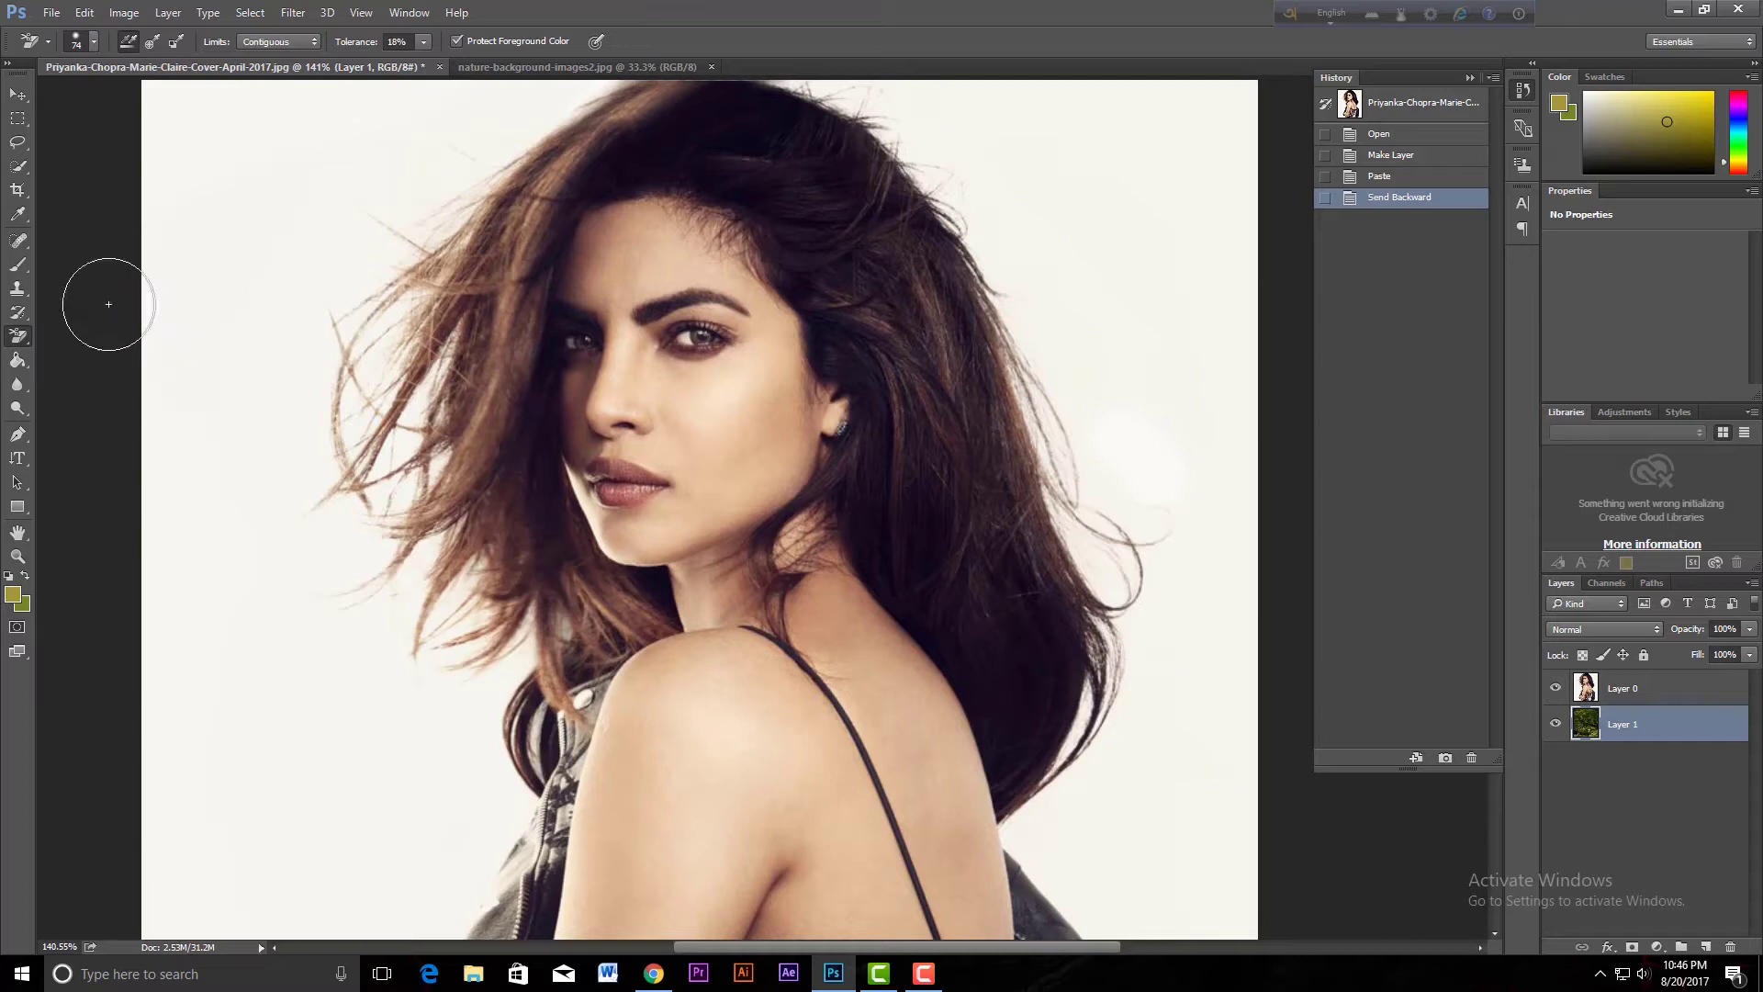
click(278, 40)
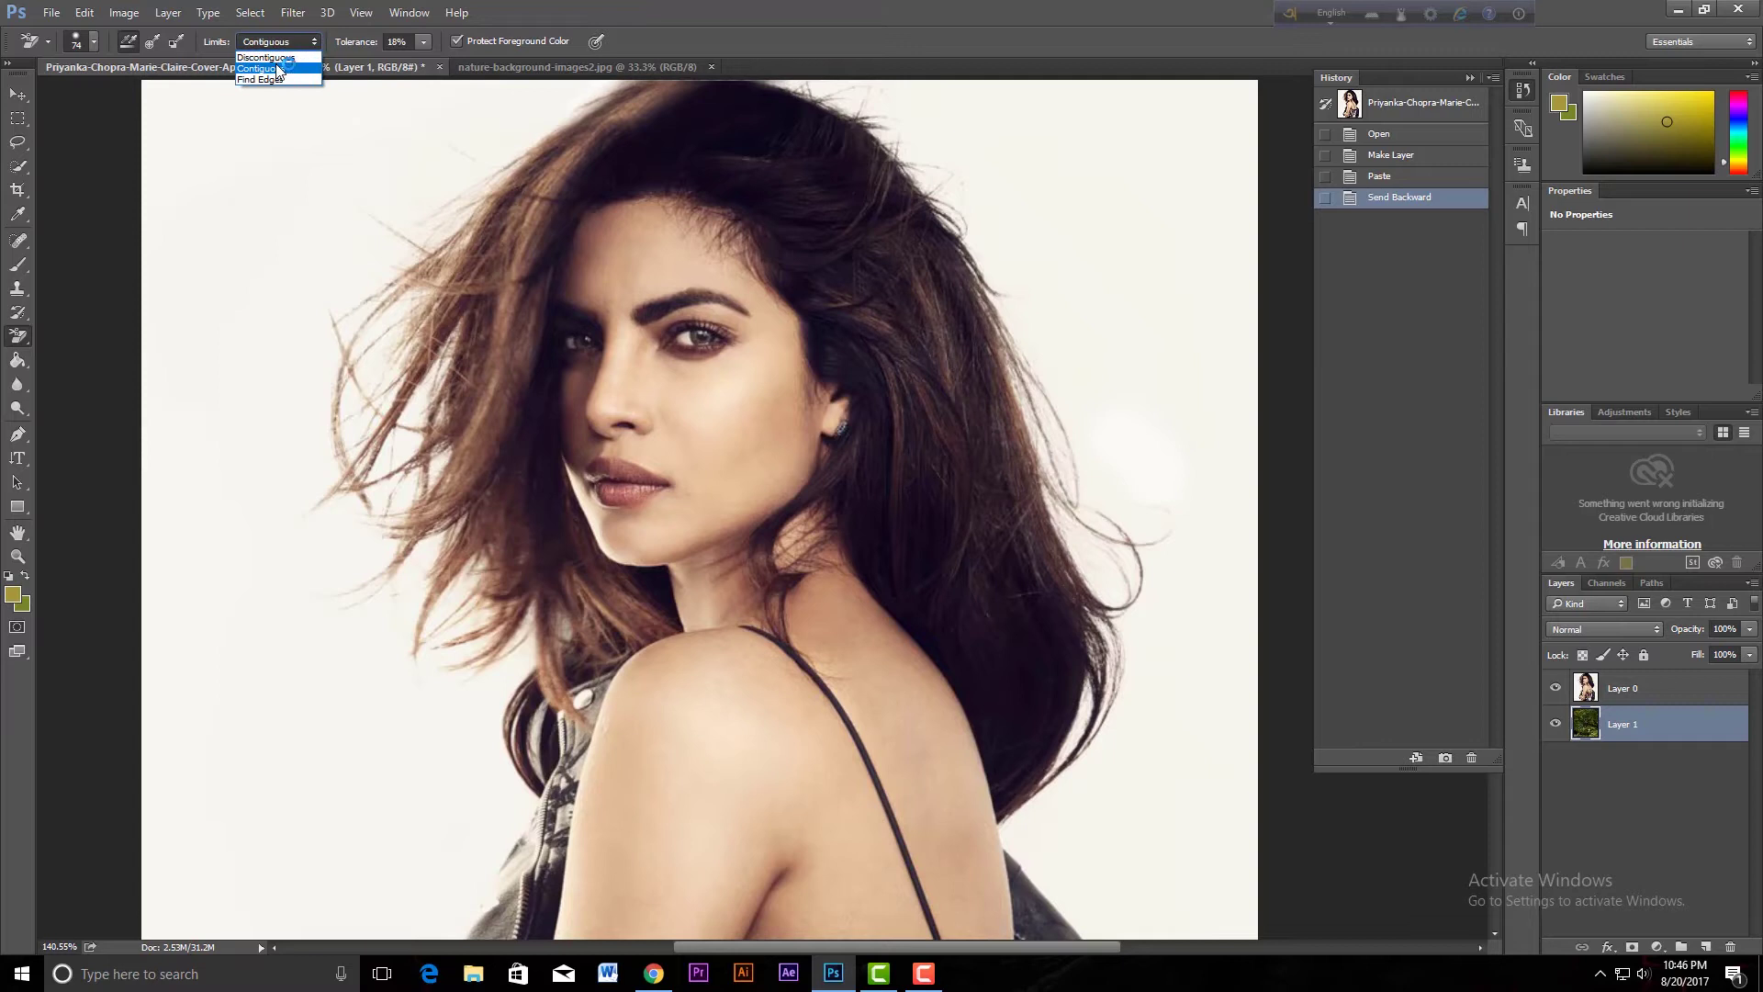
click(278, 70)
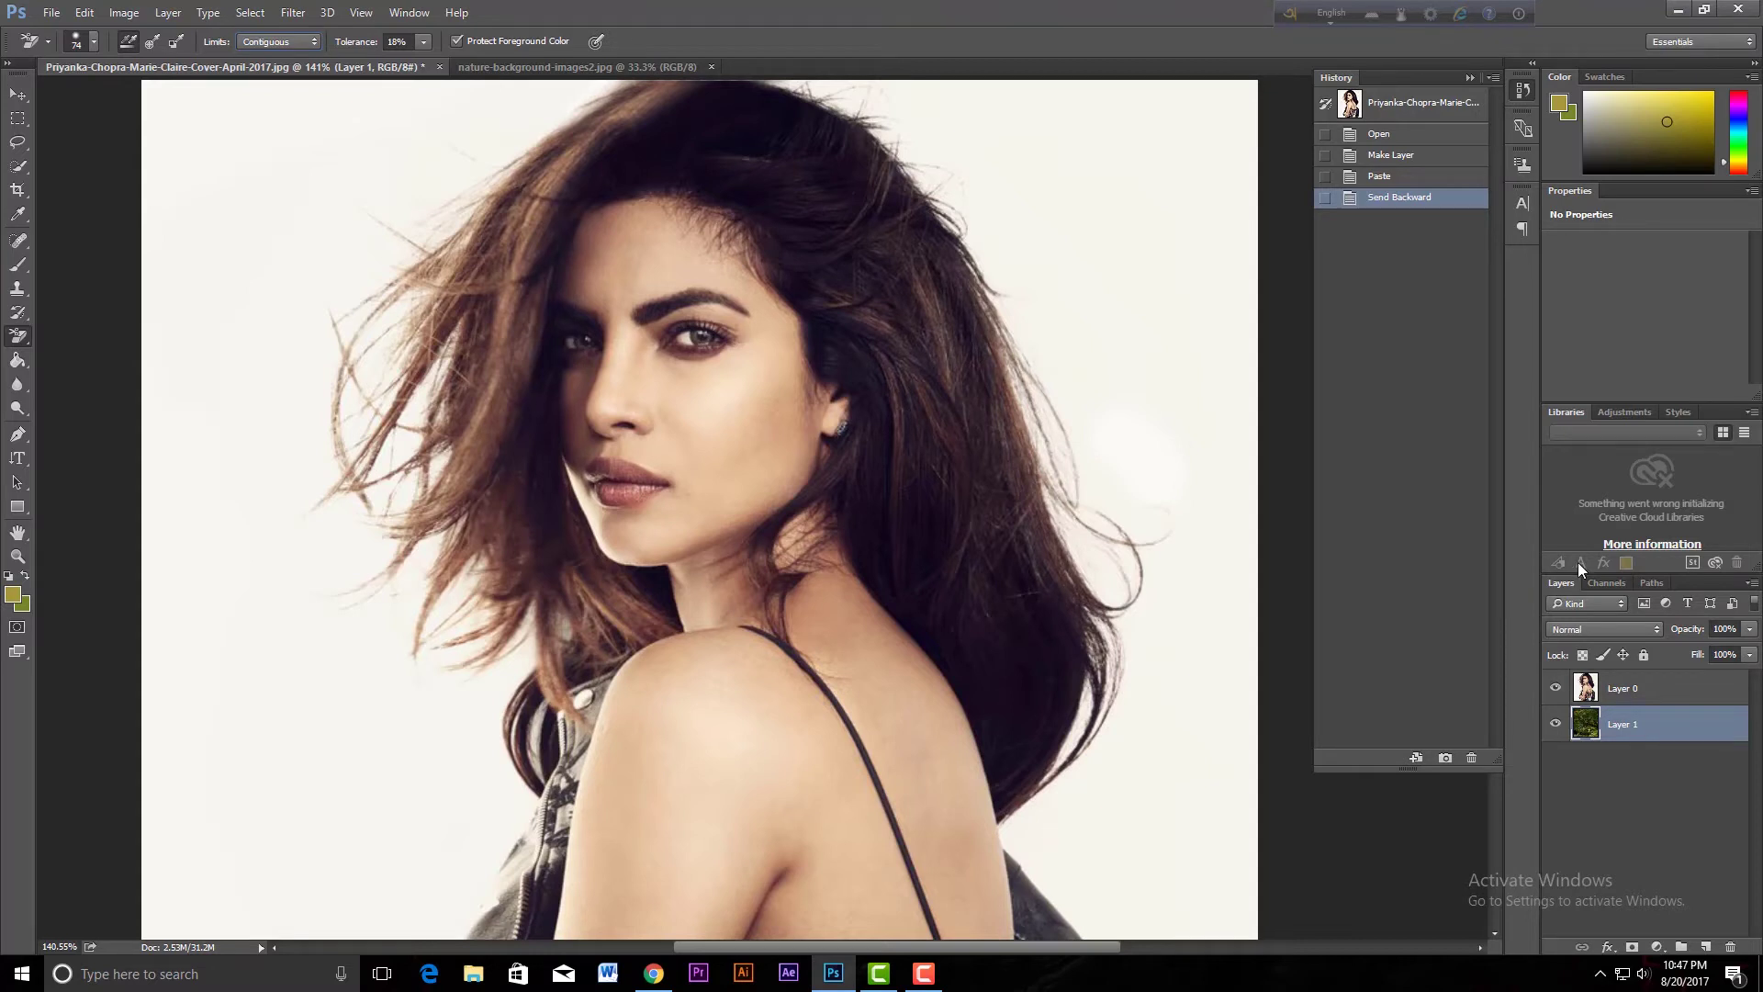
click(1661, 698)
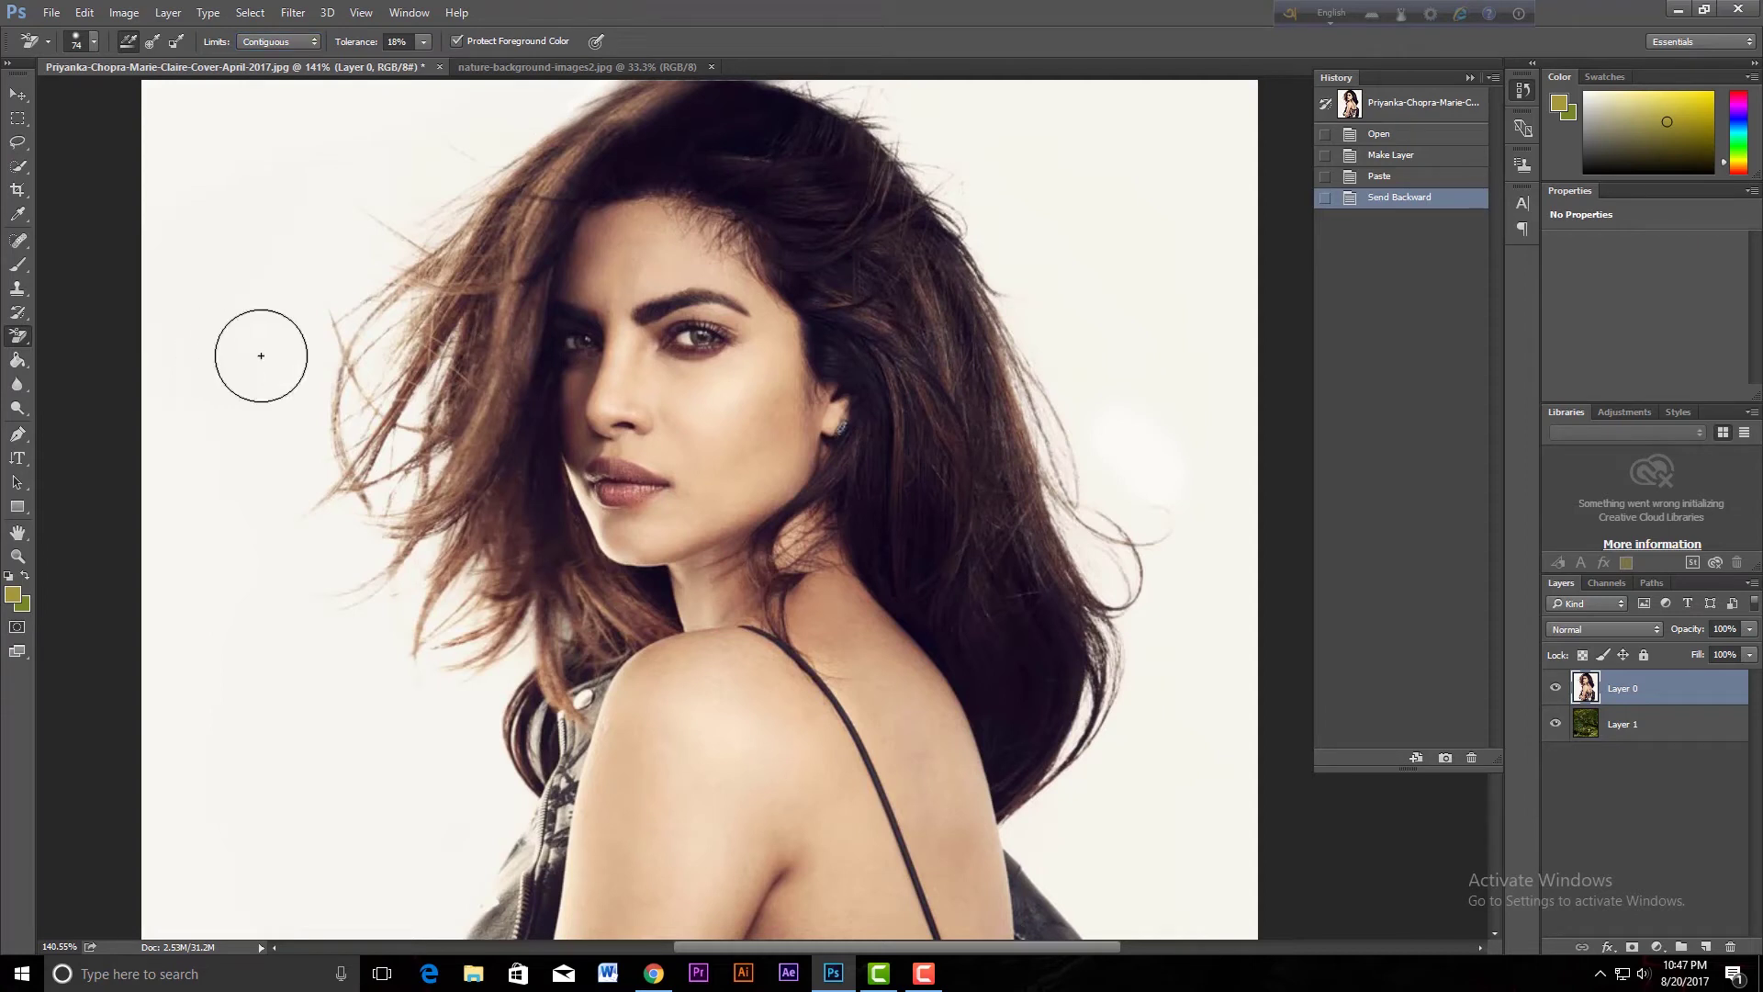
Shrink the brush with the bracket keys, paint a trial erase across the portrait, then undo it
key(bracketleft)
key(bracketleft)
key(bracketleft)
key(bracketleft)
key(bracketleft)
key(bracketright)
key(bracketright)
key(bracketright)
key(bracketleft)
key(bracketleft)
key(bracketleft)
key(bracketleft)
key(bracketleft)
key(bracketleft)
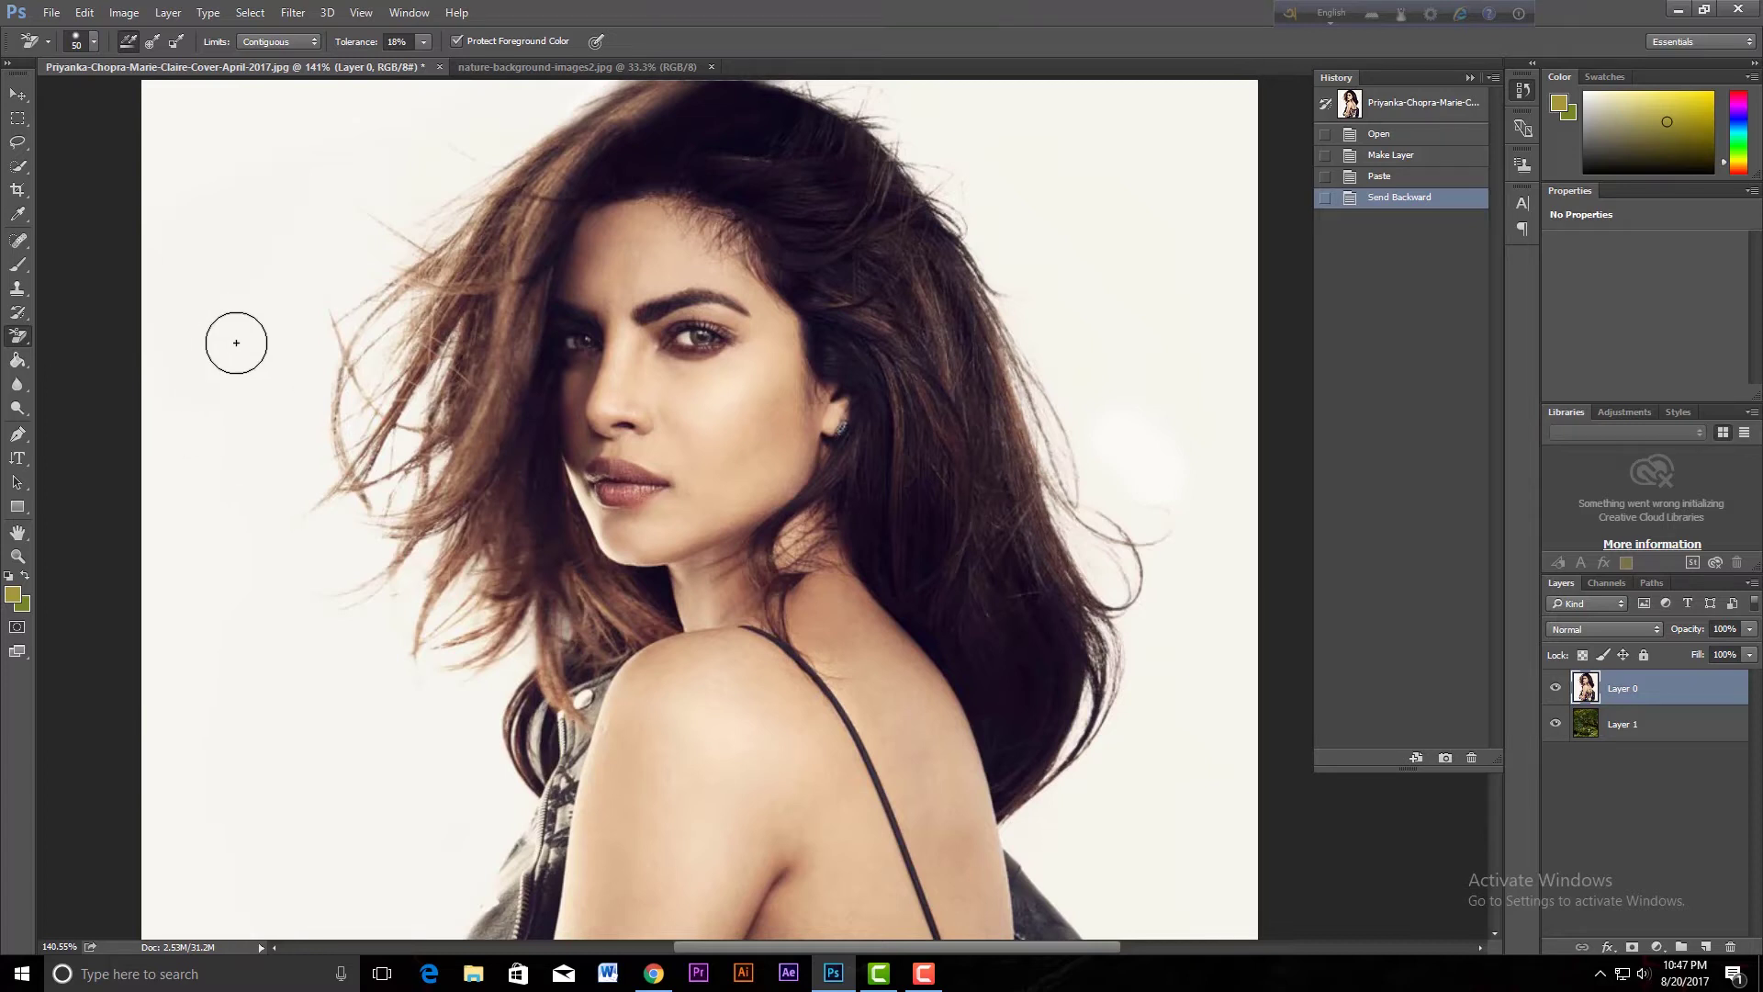
click(242, 313)
click(241, 368)
mouse_move(242, 423)
mouse_down()
mouse_move(242, 514)
mouse_move(244, 224)
mouse_move(317, 152)
mouse_move(496, 107)
mouse_move(257, 118)
mouse_move(185, 275)
mouse_move(158, 412)
mouse_move(201, 610)
mouse_move(252, 563)
mouse_move(378, 574)
mouse_move(503, 332)
mouse_move(528, 634)
mouse_move(597, 413)
mouse_move(721, 480)
mouse_move(822, 607)
mouse_move(873, 588)
mouse_move(974, 698)
mouse_move(1109, 728)
mouse_up()
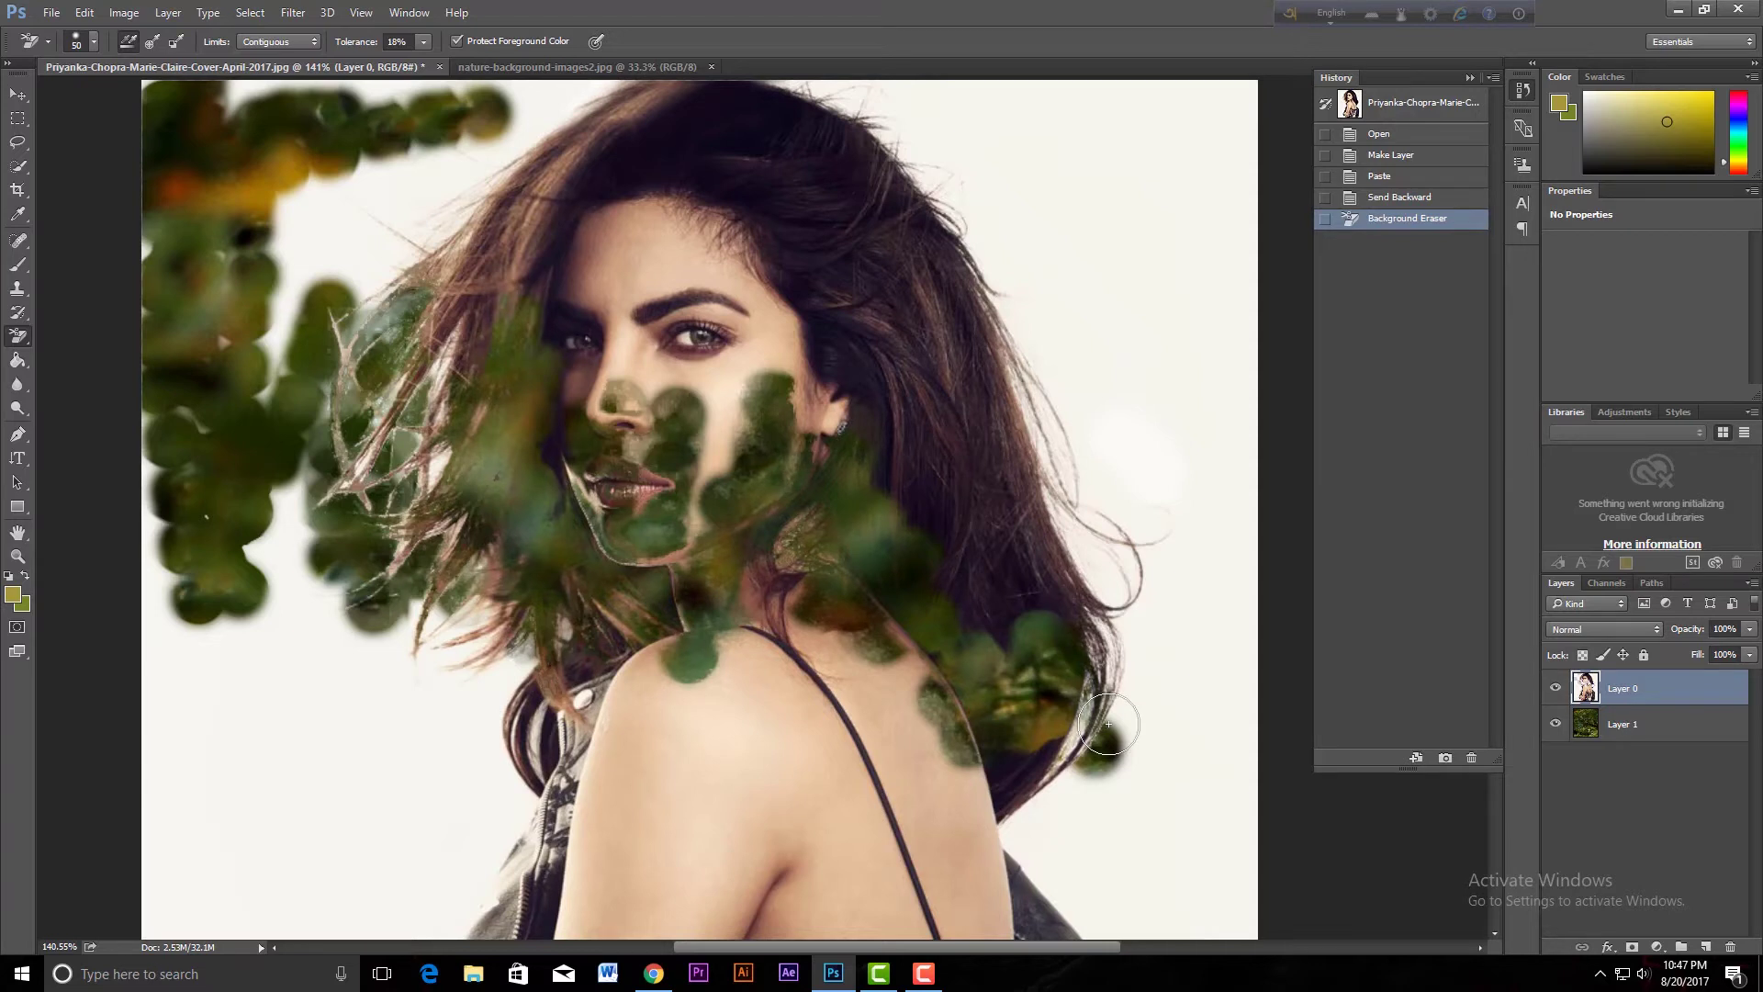
key(ctrl+z)
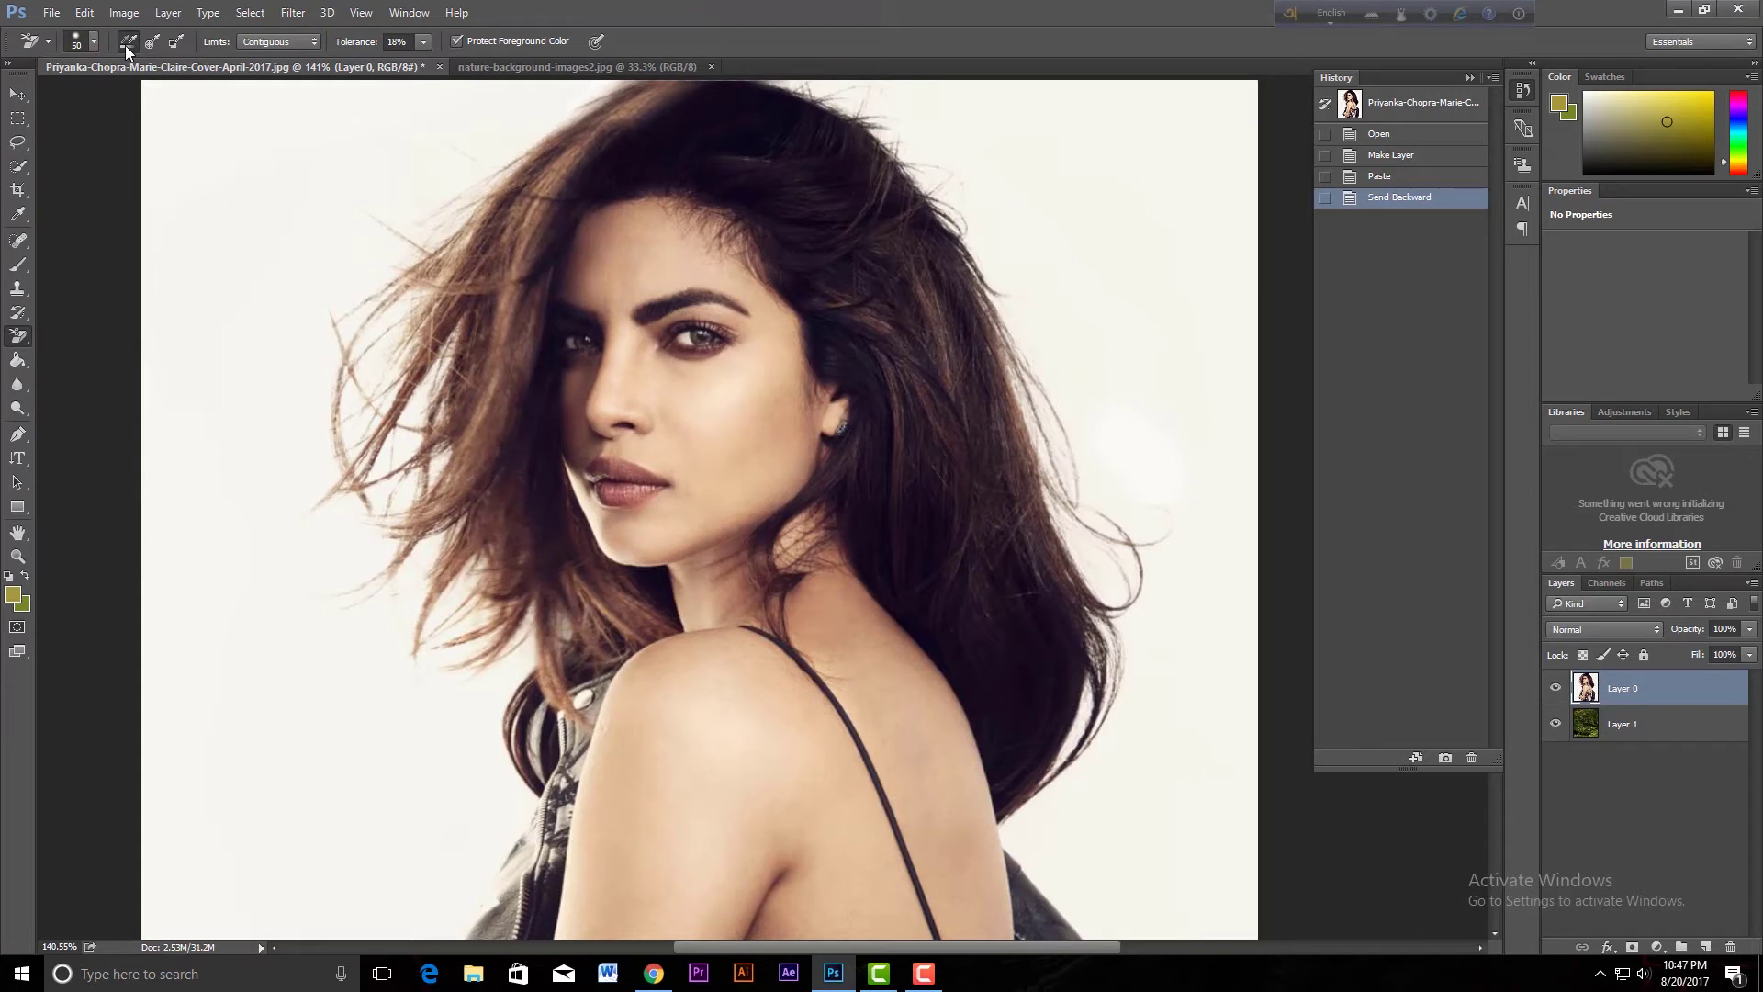
Set limits to Discontiguous, test-erase the left backdrop and face, then undo those strokes
click(279, 42)
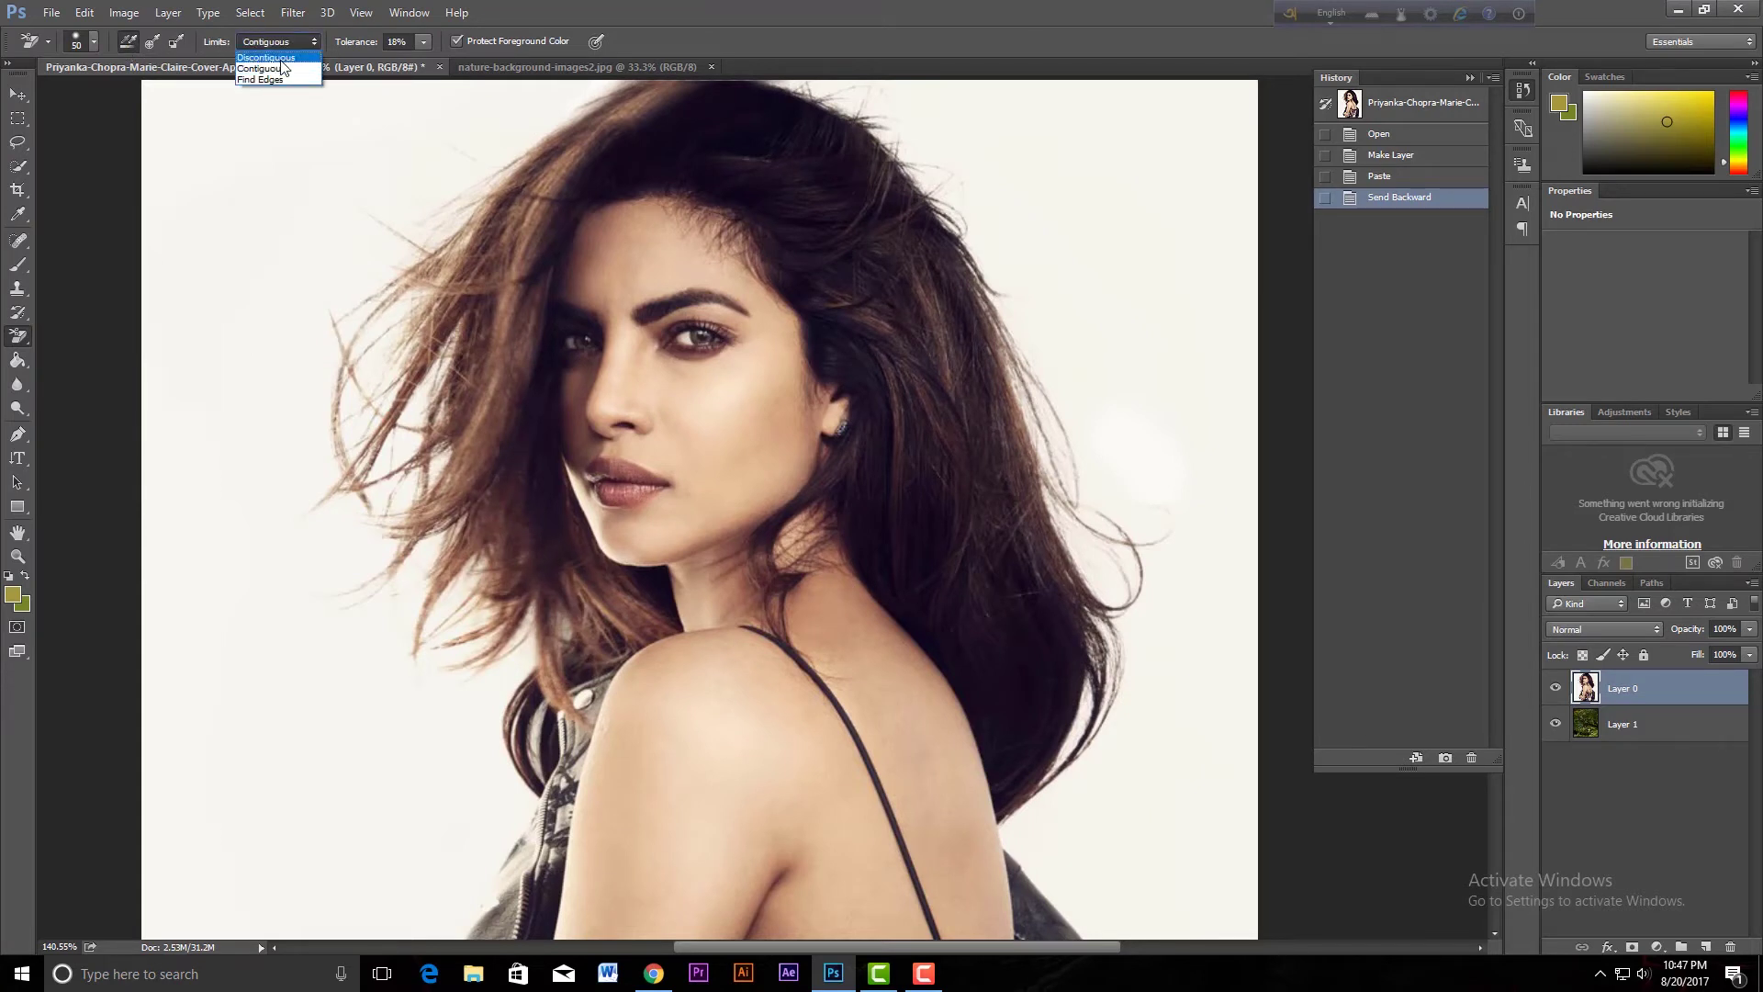
click(281, 57)
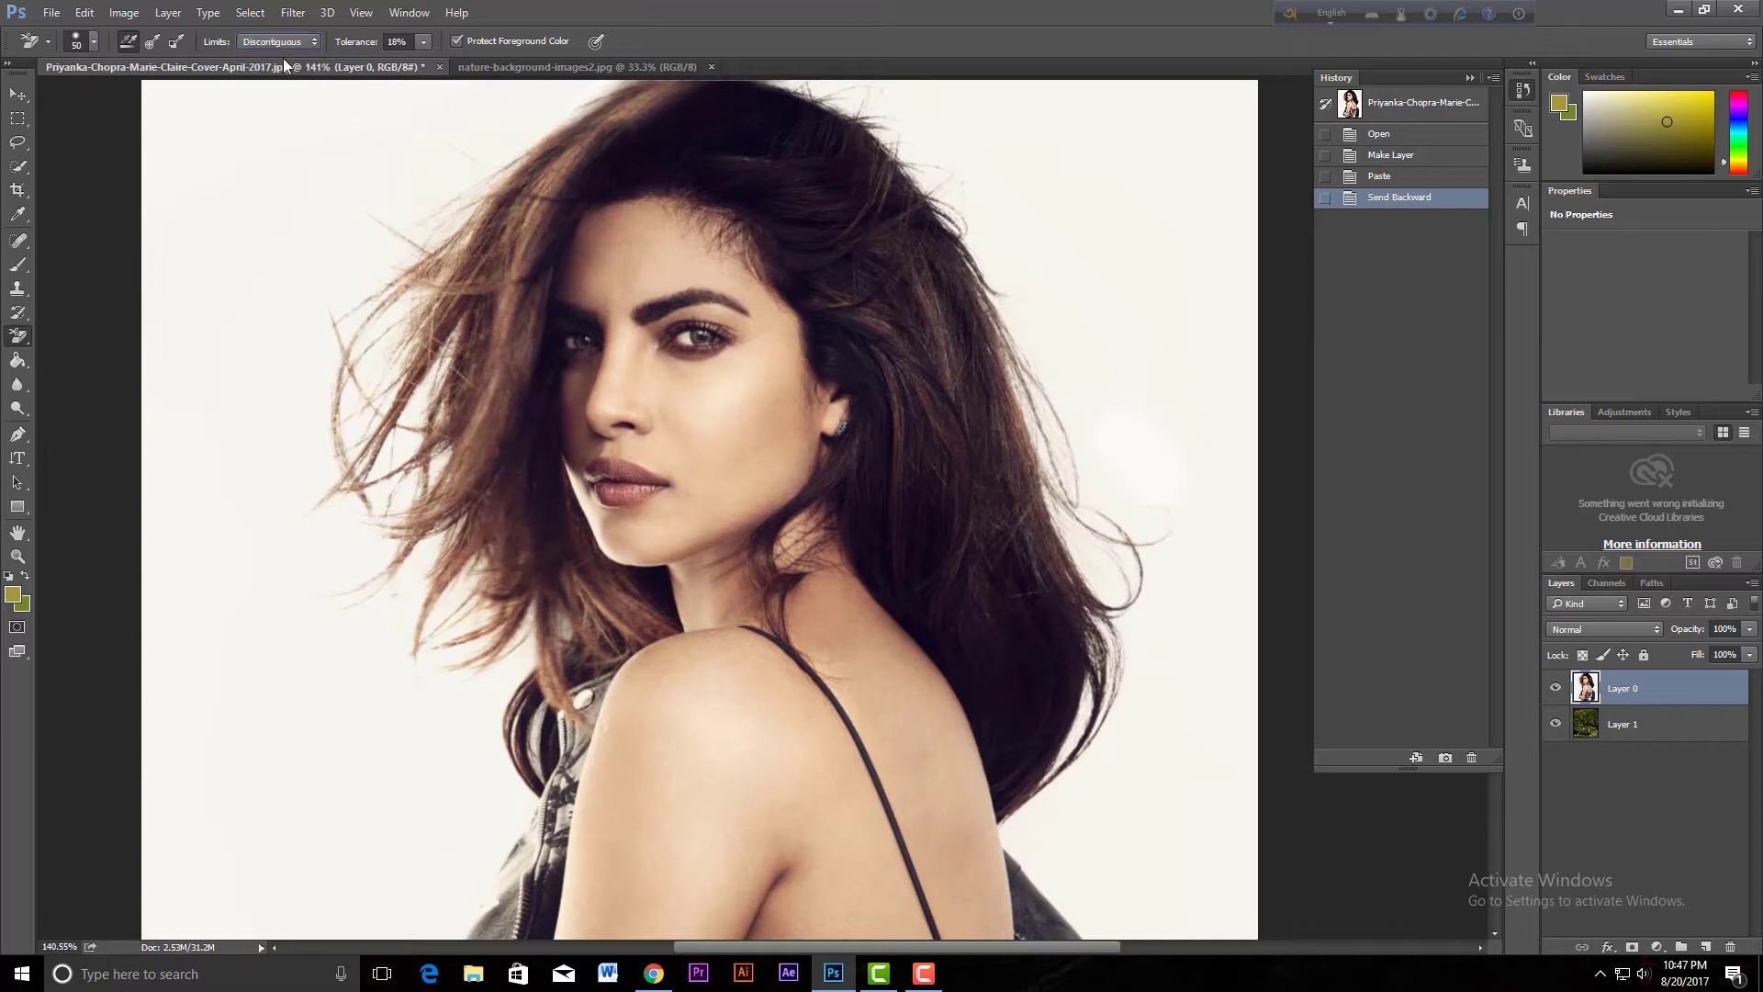
mouse_move(281, 278)
mouse_down()
mouse_move(231, 607)
mouse_move(255, 522)
mouse_move(680, 524)
mouse_move(721, 441)
mouse_up()
drag(485, 155, 368, 351)
key(ctrl+z)
key(ctrl+z)
key(ctrl+alt+z)
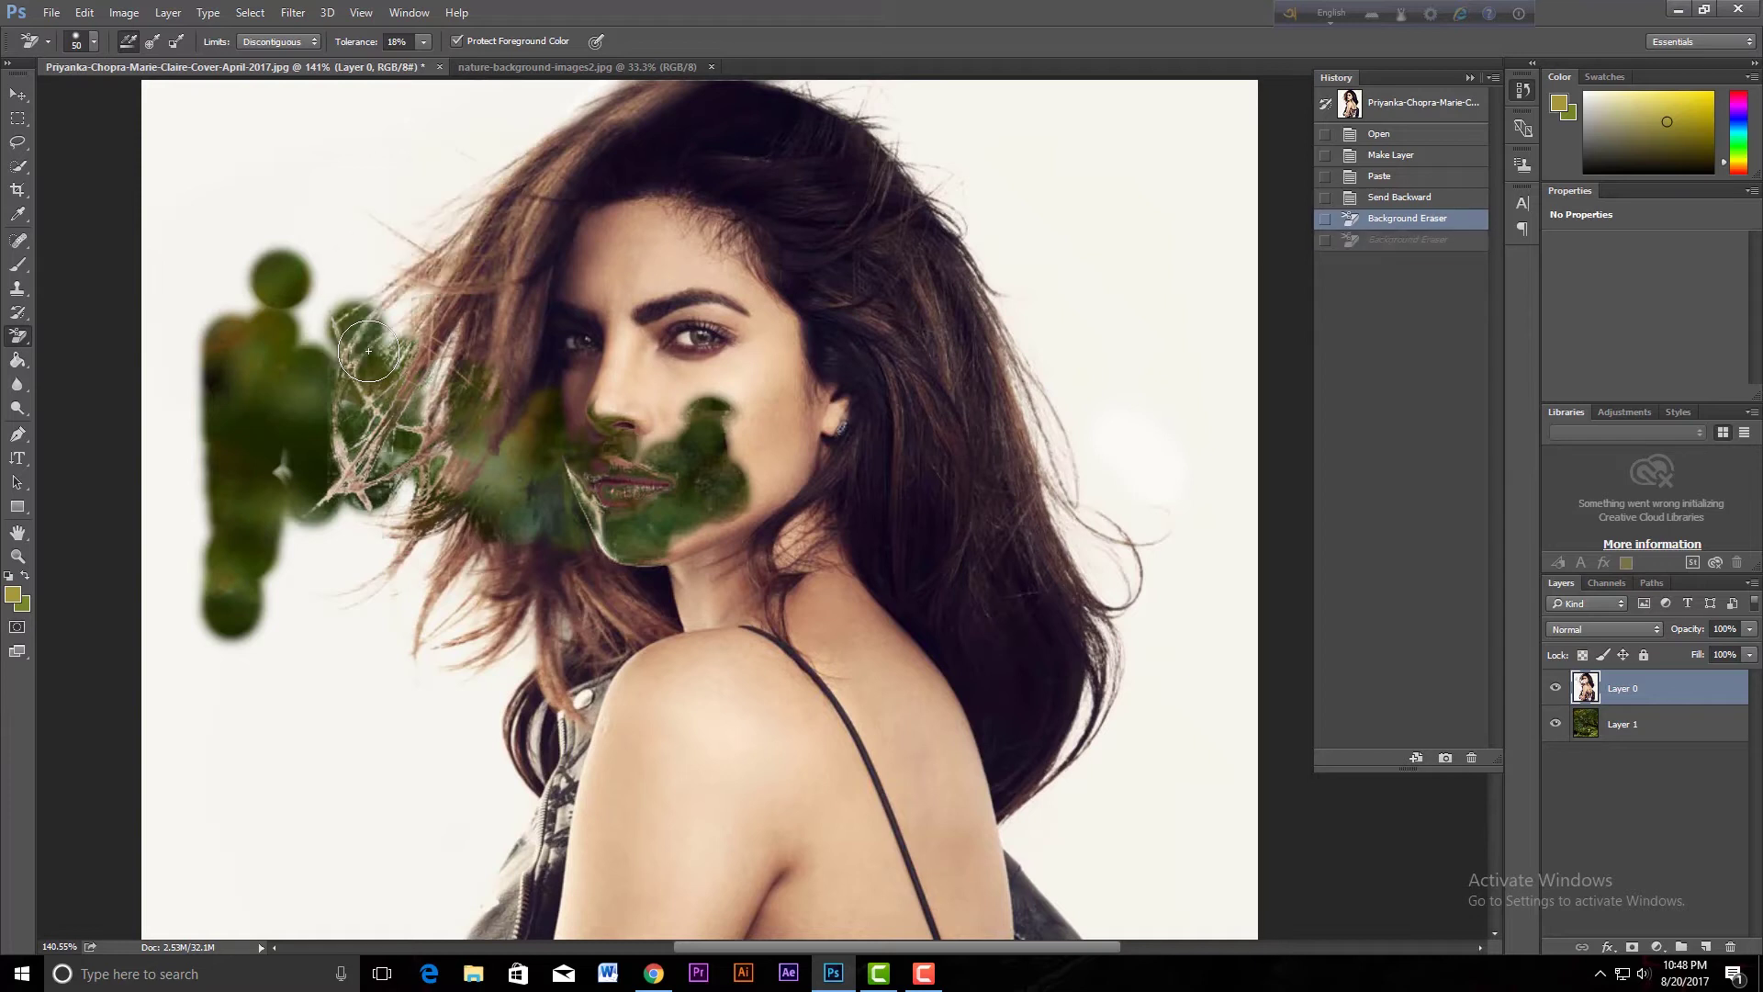
key(ctrl+alt+z)
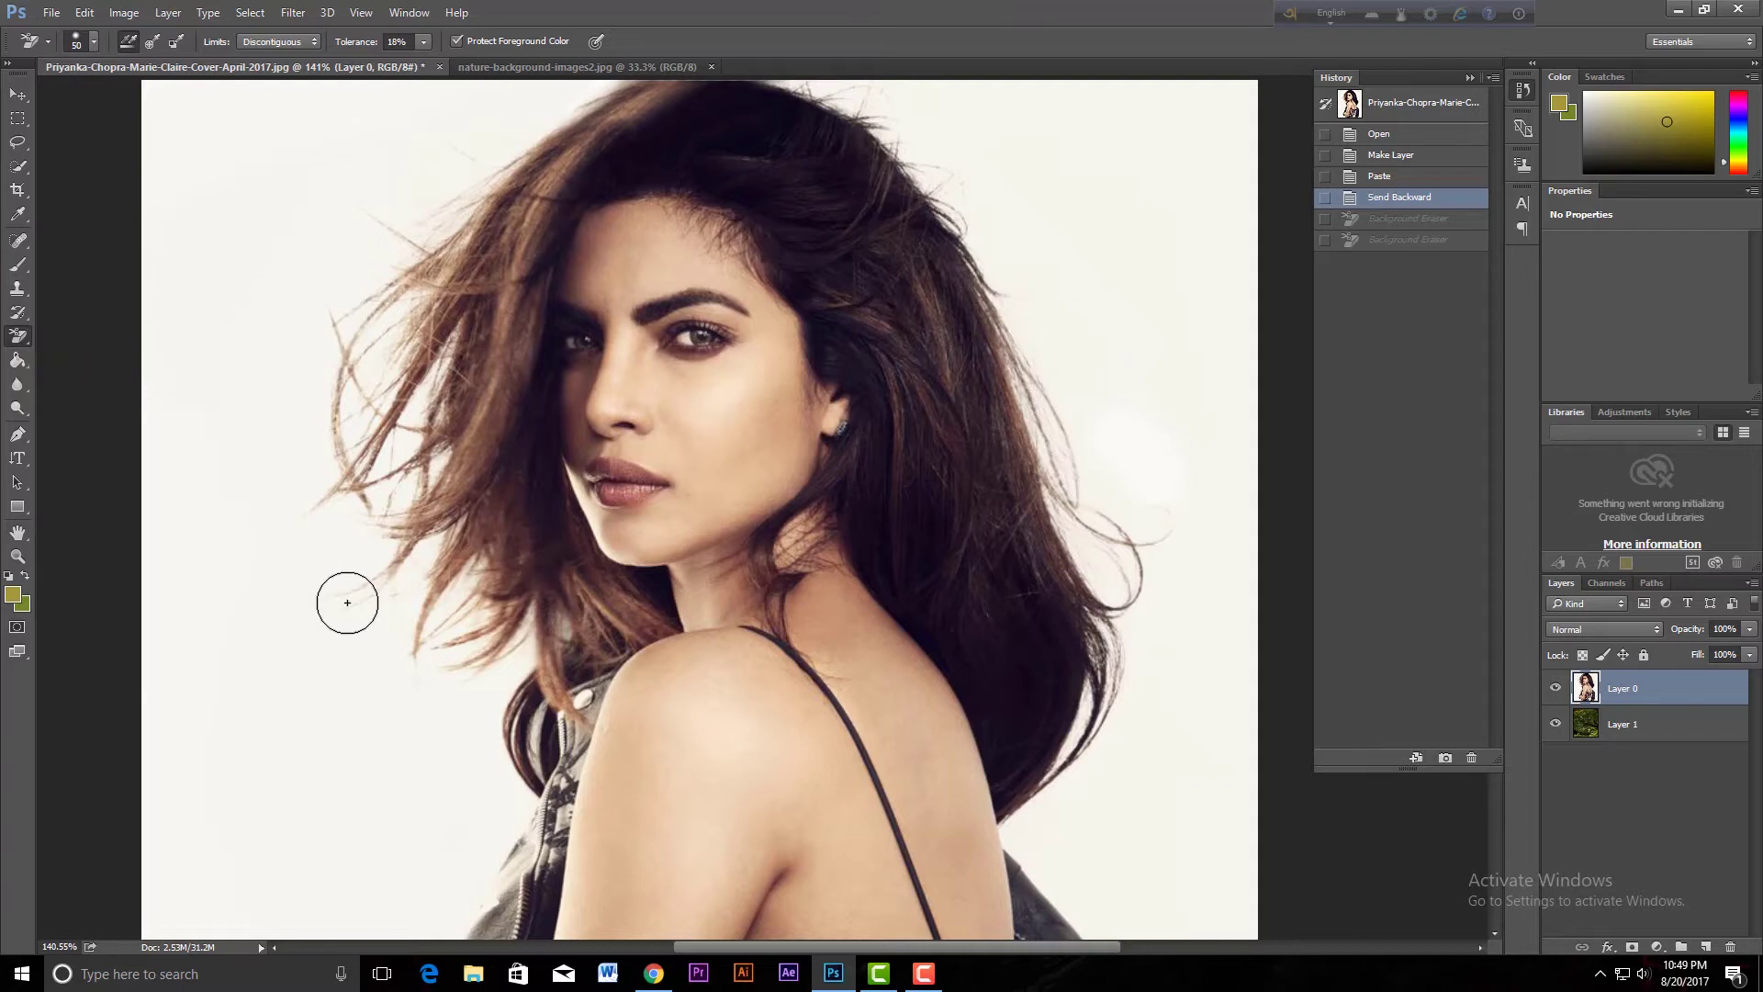
Set limits to Find Edges, trial-erase along the left hair and arm, then undo the strokes
click(256, 43)
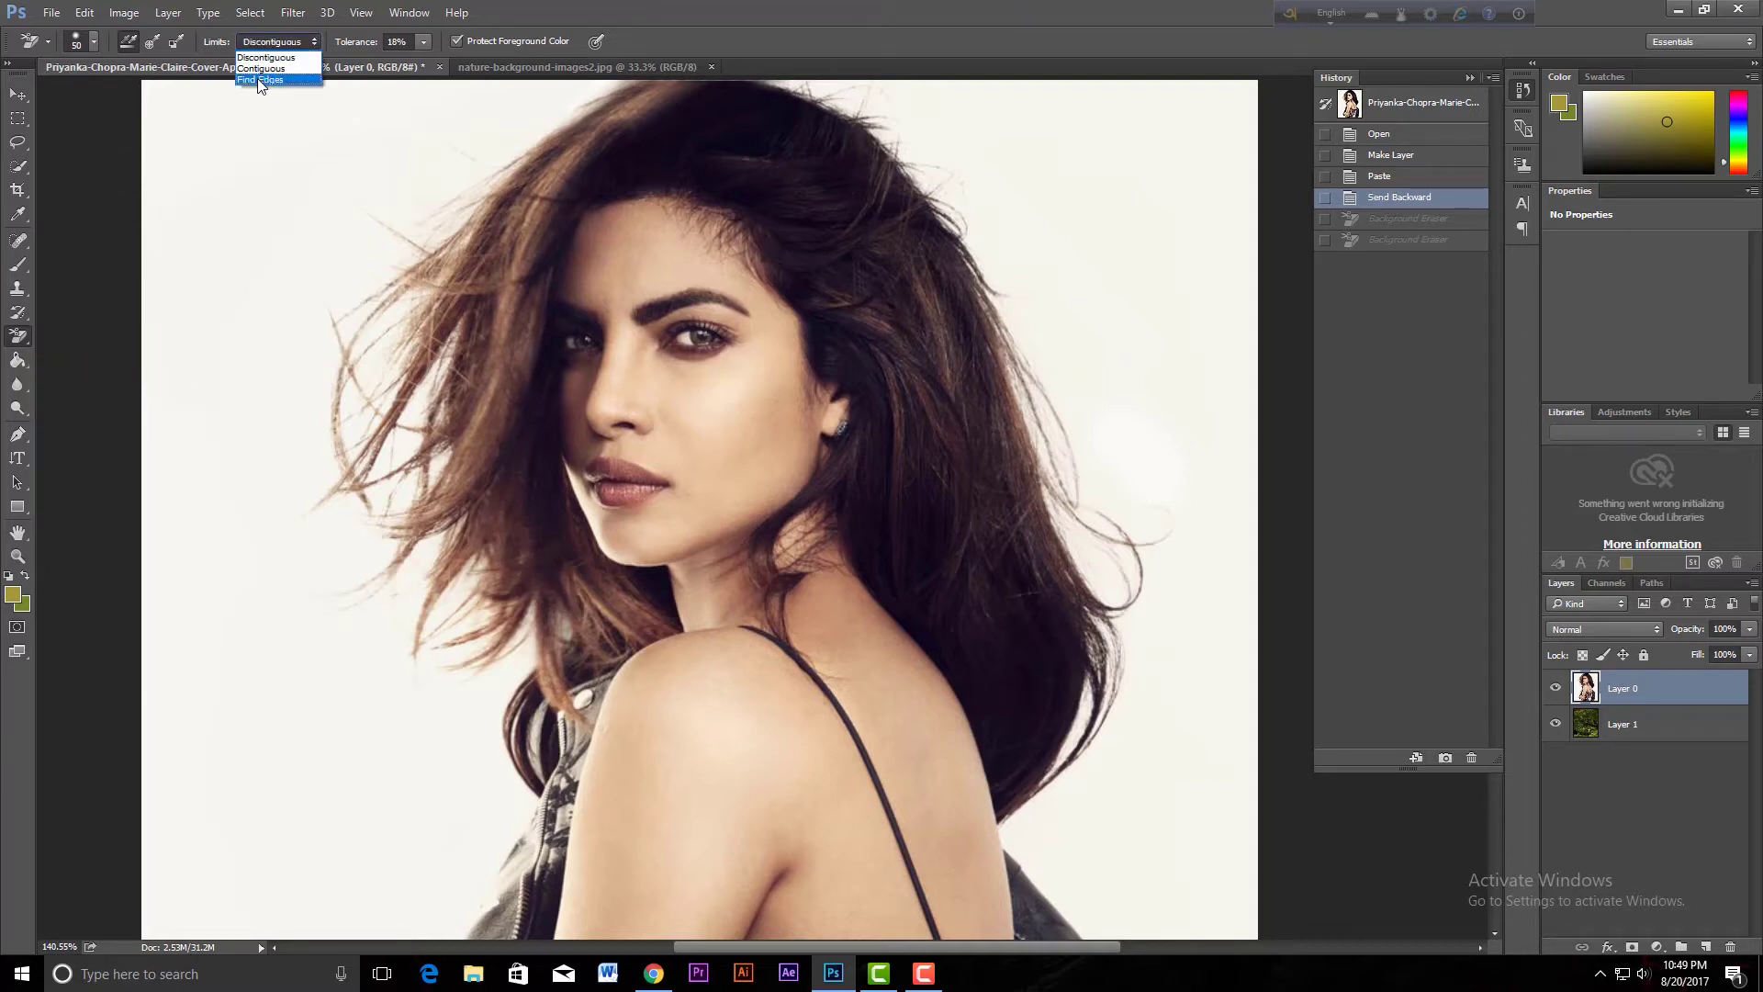
click(259, 80)
mouse_move(422, 170)
mouse_down()
mouse_move(431, 363)
mouse_move(482, 580)
mouse_move(527, 620)
mouse_move(520, 788)
mouse_up()
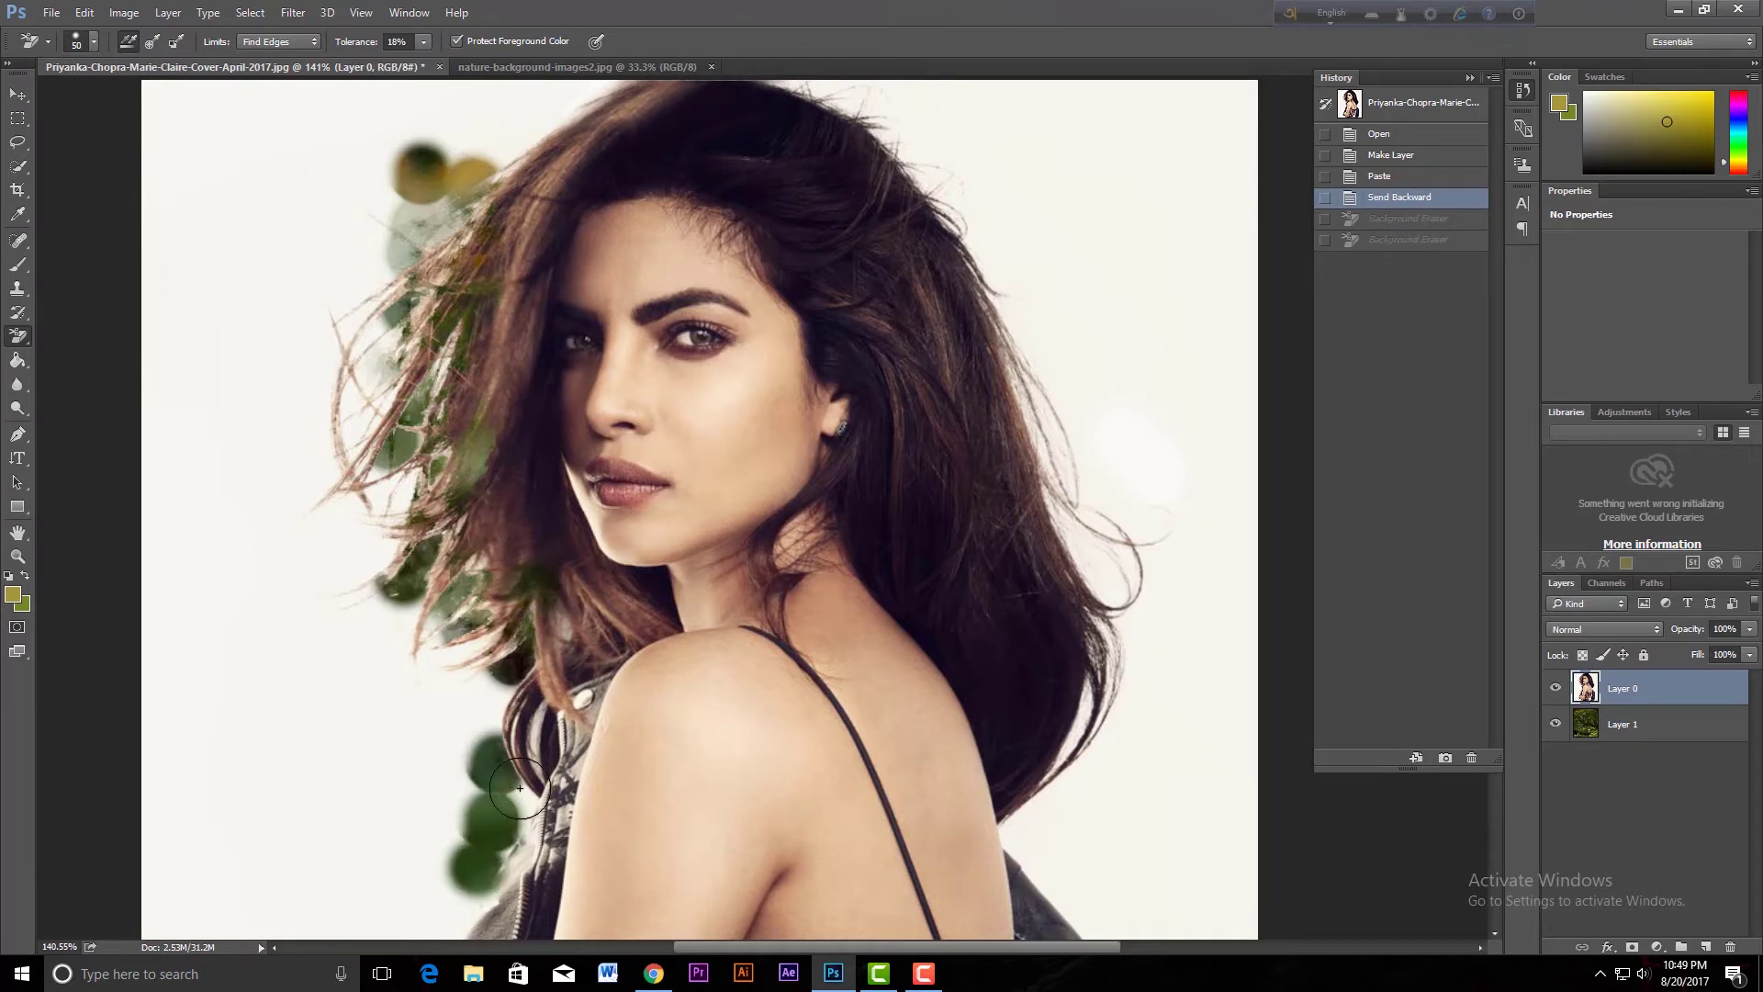
mouse_move(520, 788)
mouse_down()
mouse_move(456, 846)
mouse_move(593, 461)
mouse_up()
drag(582, 551, 485, 902)
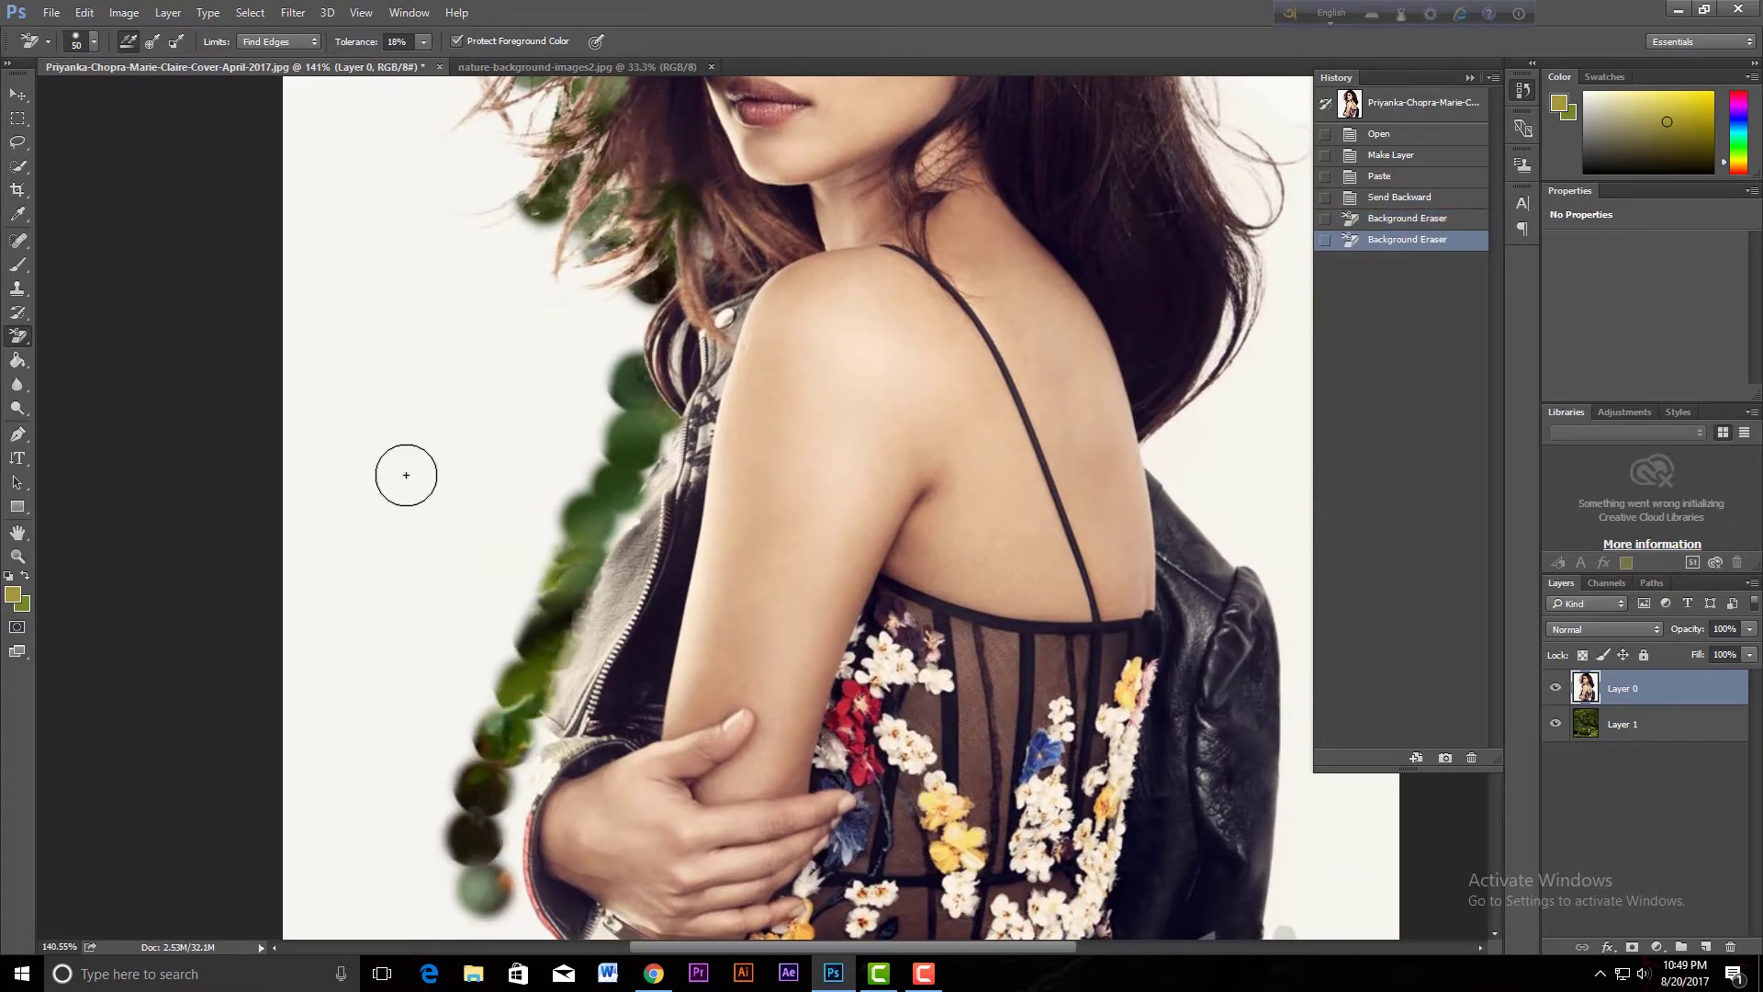
key(ctrl+z)
key(ctrl+z)
key(ctrl+alt+z)
key(ctrl+alt+z)
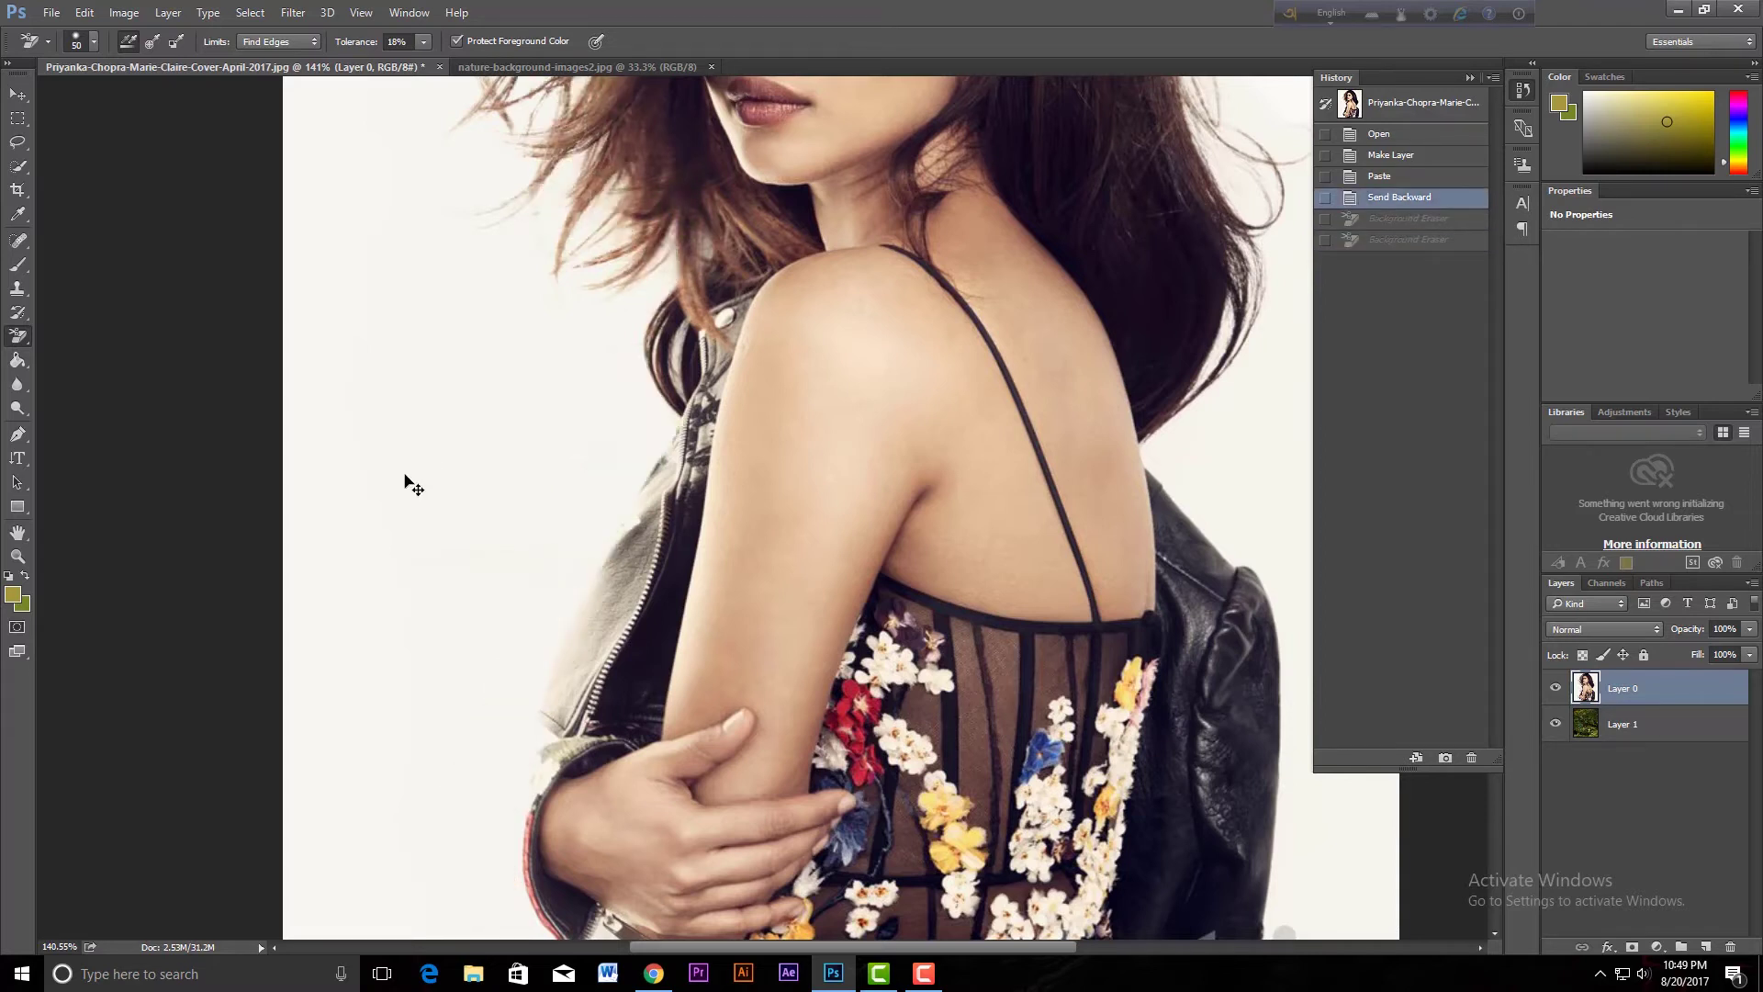
Set tolerance to 50% and sampling to Once, undoing two test strokes on the left backdrop
scroll(405, 474, up, 5)
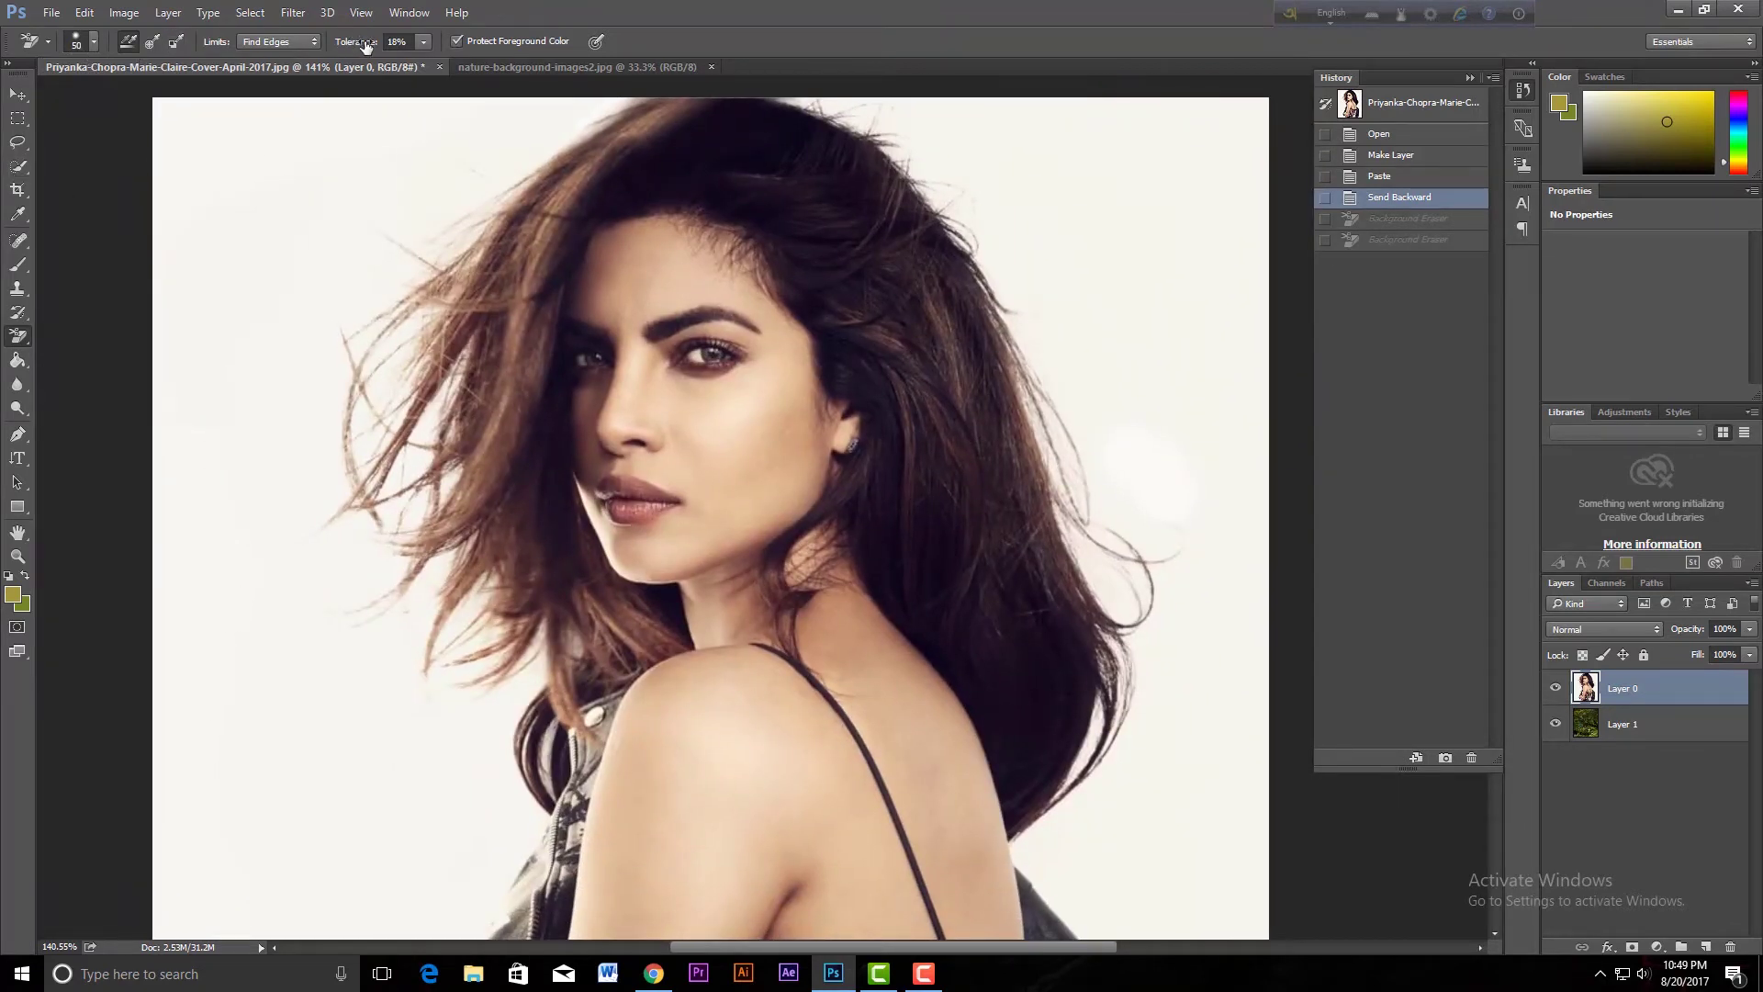
click(407, 41)
text(50)
mouse_move(339, 240)
mouse_down()
mouse_move(245, 504)
mouse_move(325, 338)
mouse_move(299, 618)
mouse_move(342, 358)
mouse_move(220, 671)
mouse_up()
mouse_move(256, 394)
mouse_down()
mouse_move(175, 698)
mouse_move(246, 295)
mouse_move(157, 630)
mouse_move(190, 374)
mouse_move(216, 405)
mouse_move(304, 377)
mouse_up()
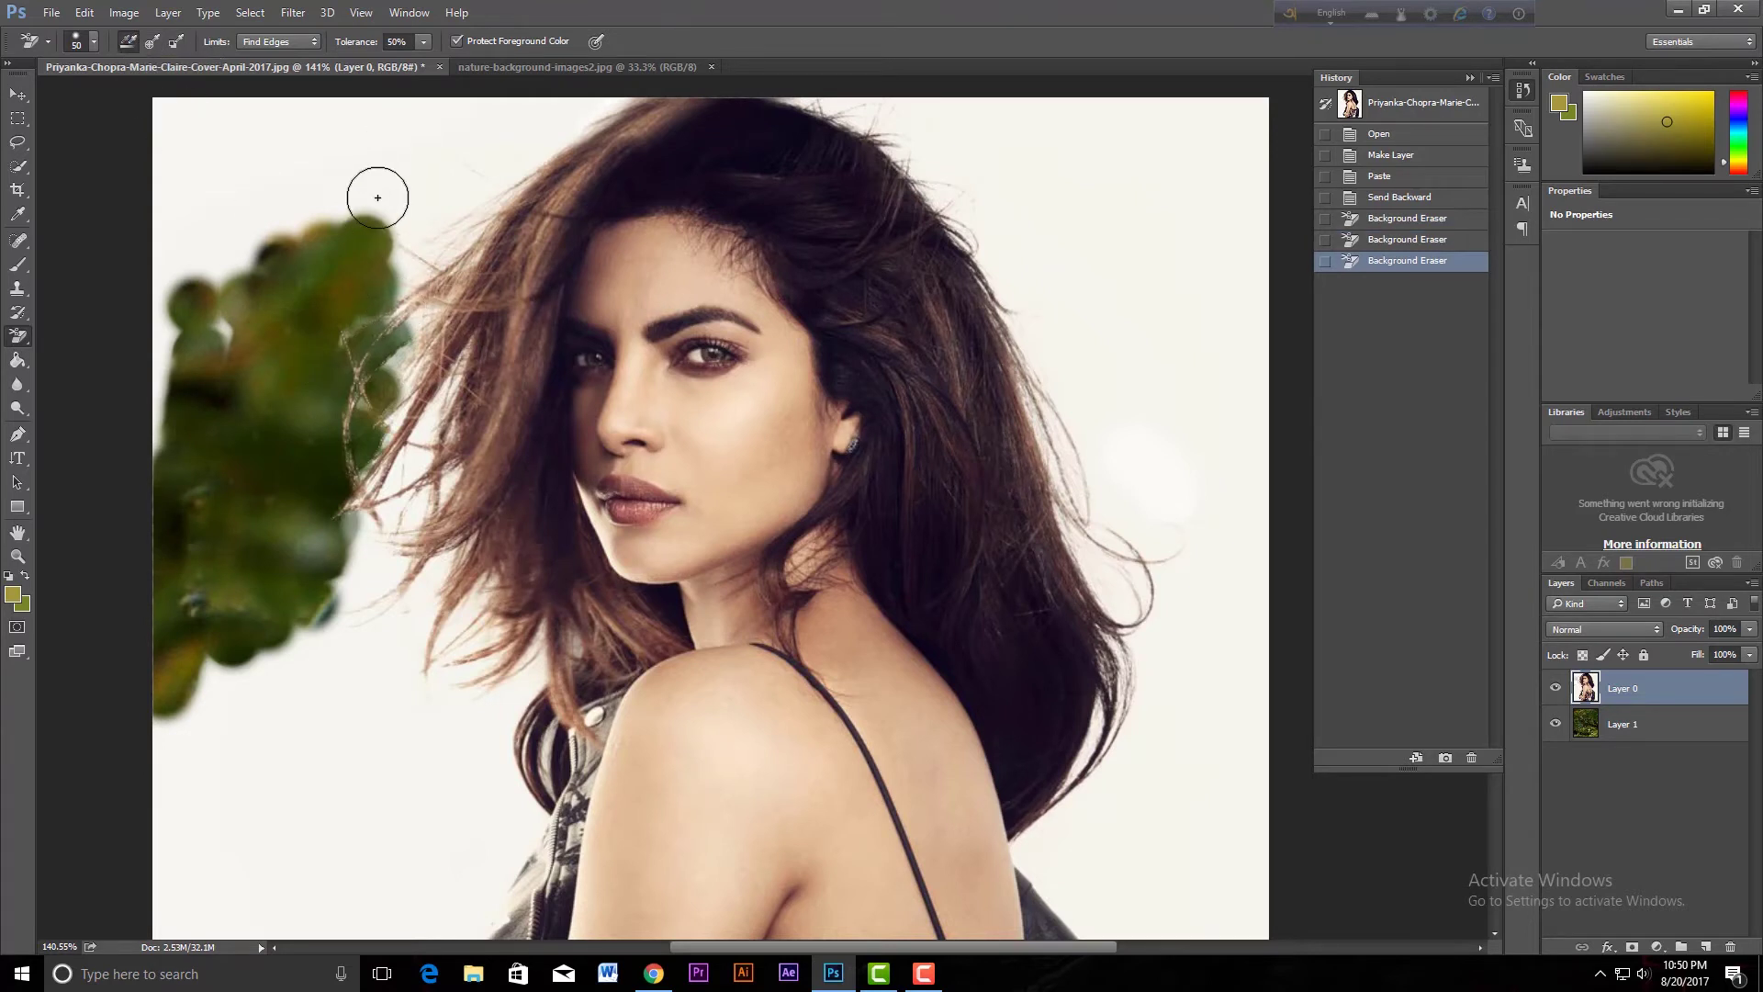
click(153, 43)
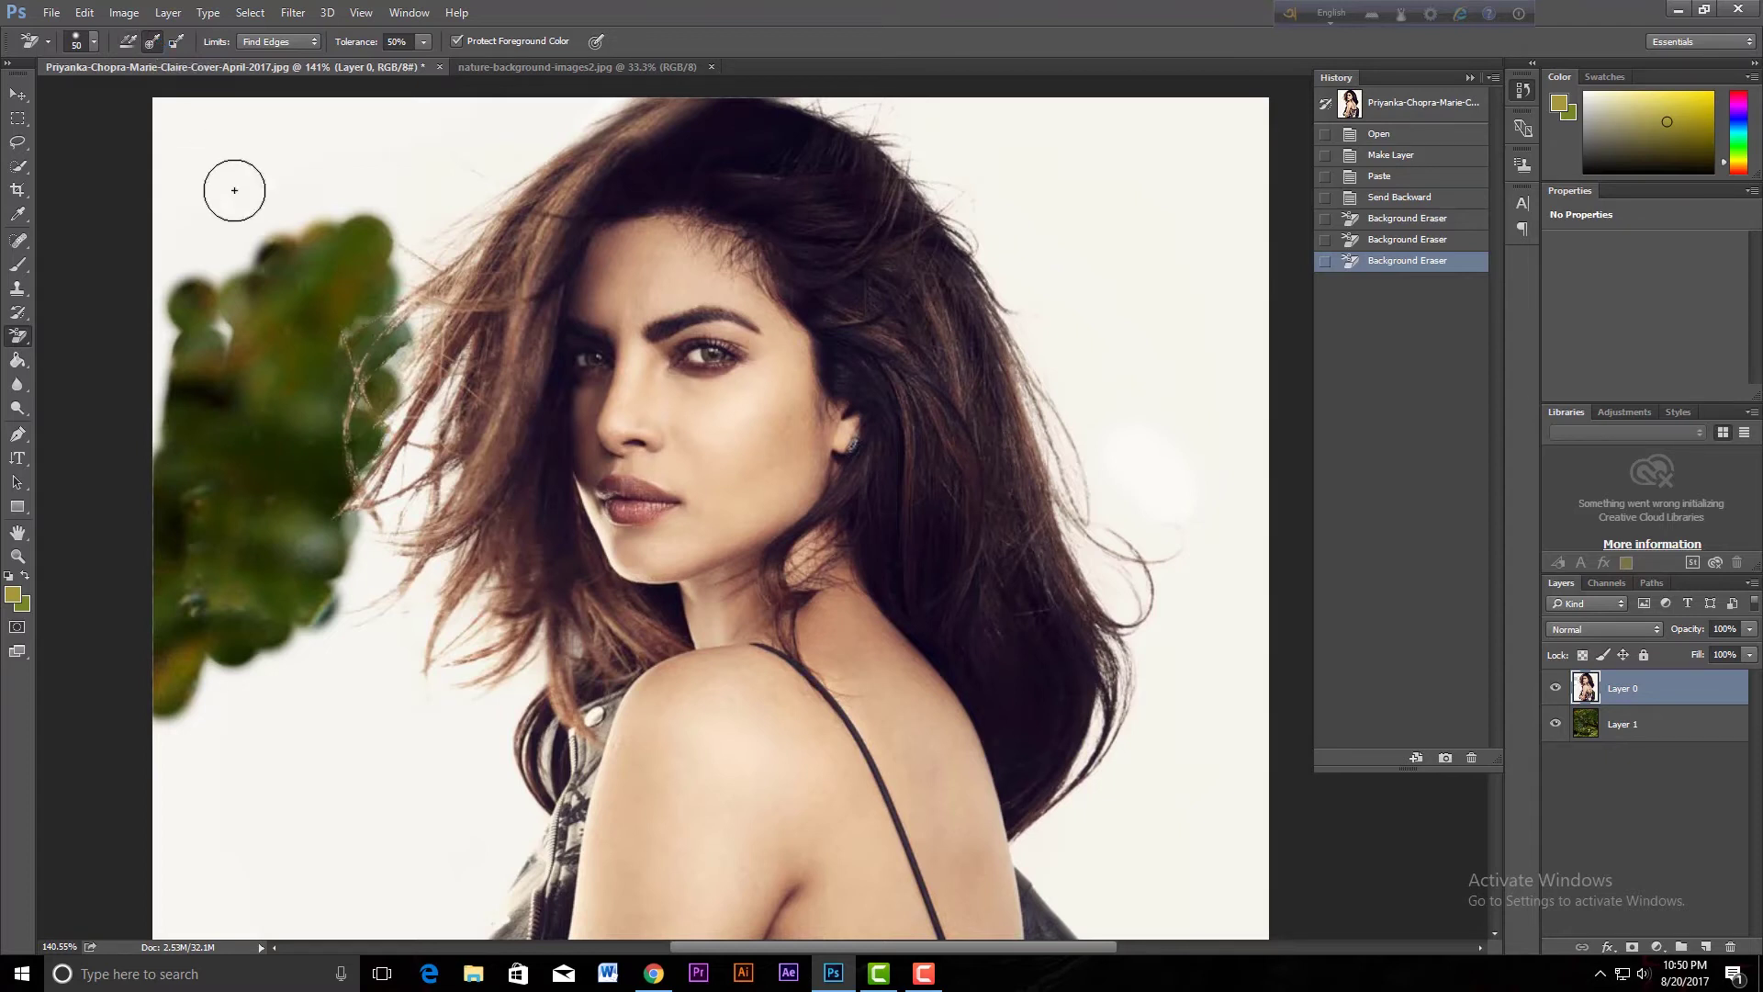
key(ctrl+alt+z)
key(ctrl+alt+z)
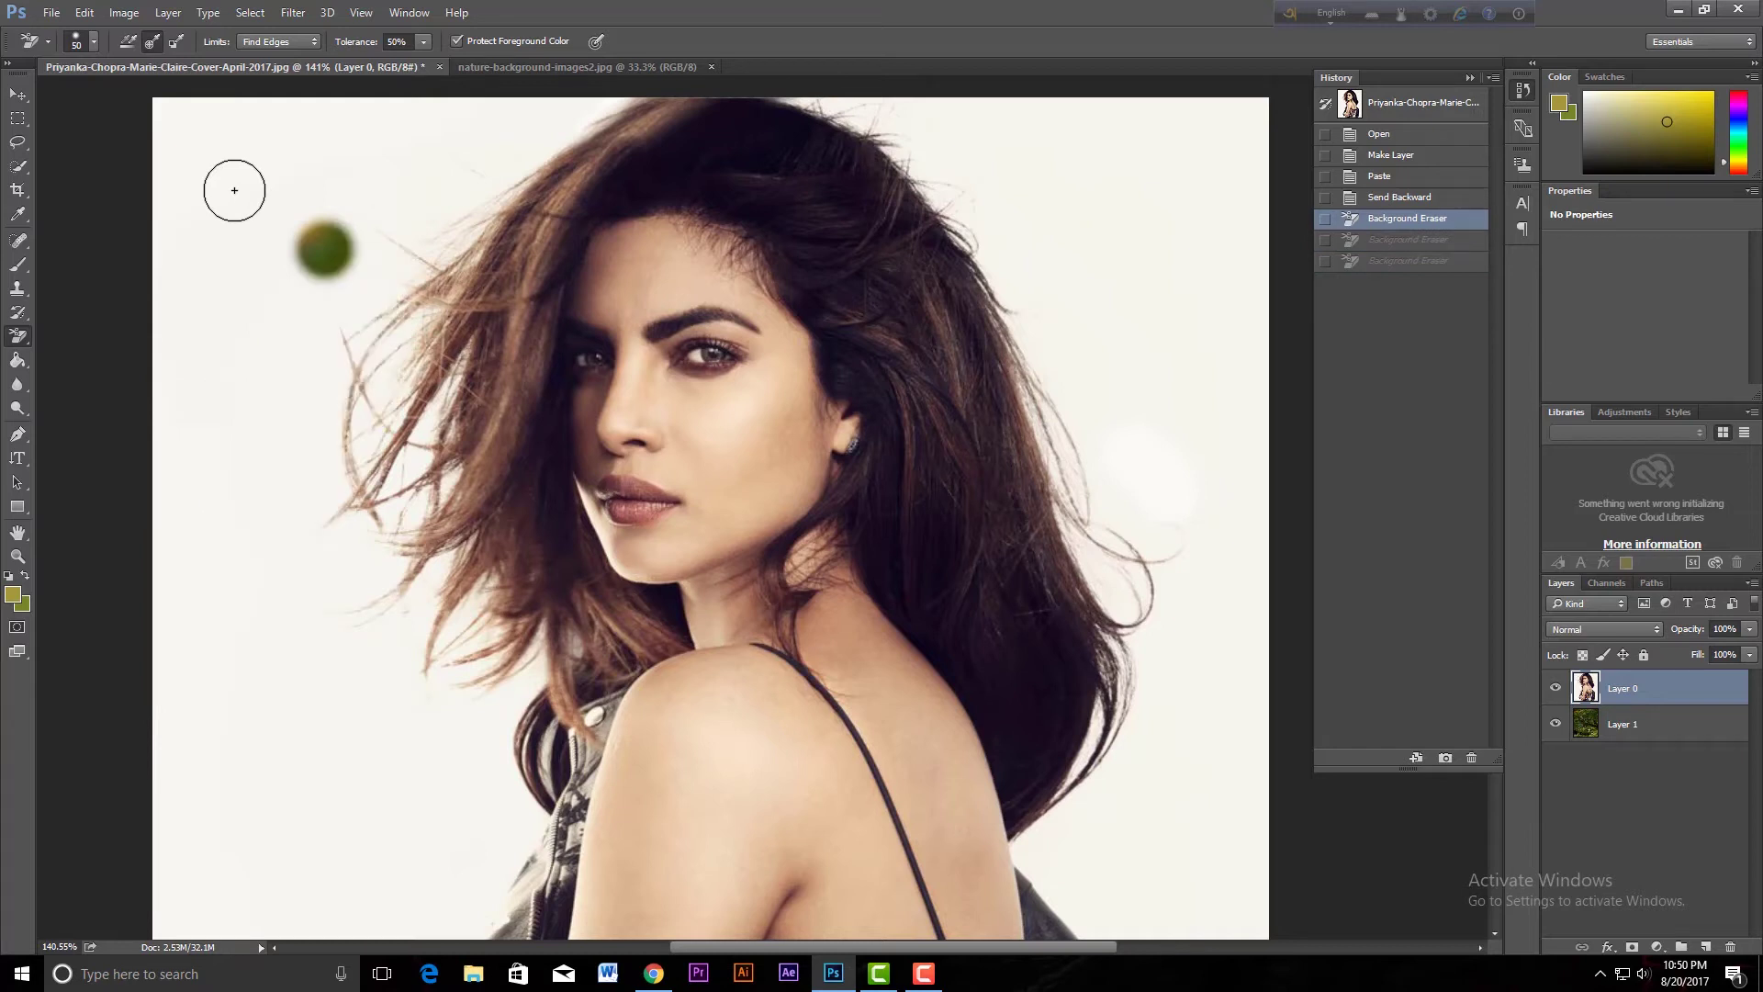
key(ctrl+alt+z)
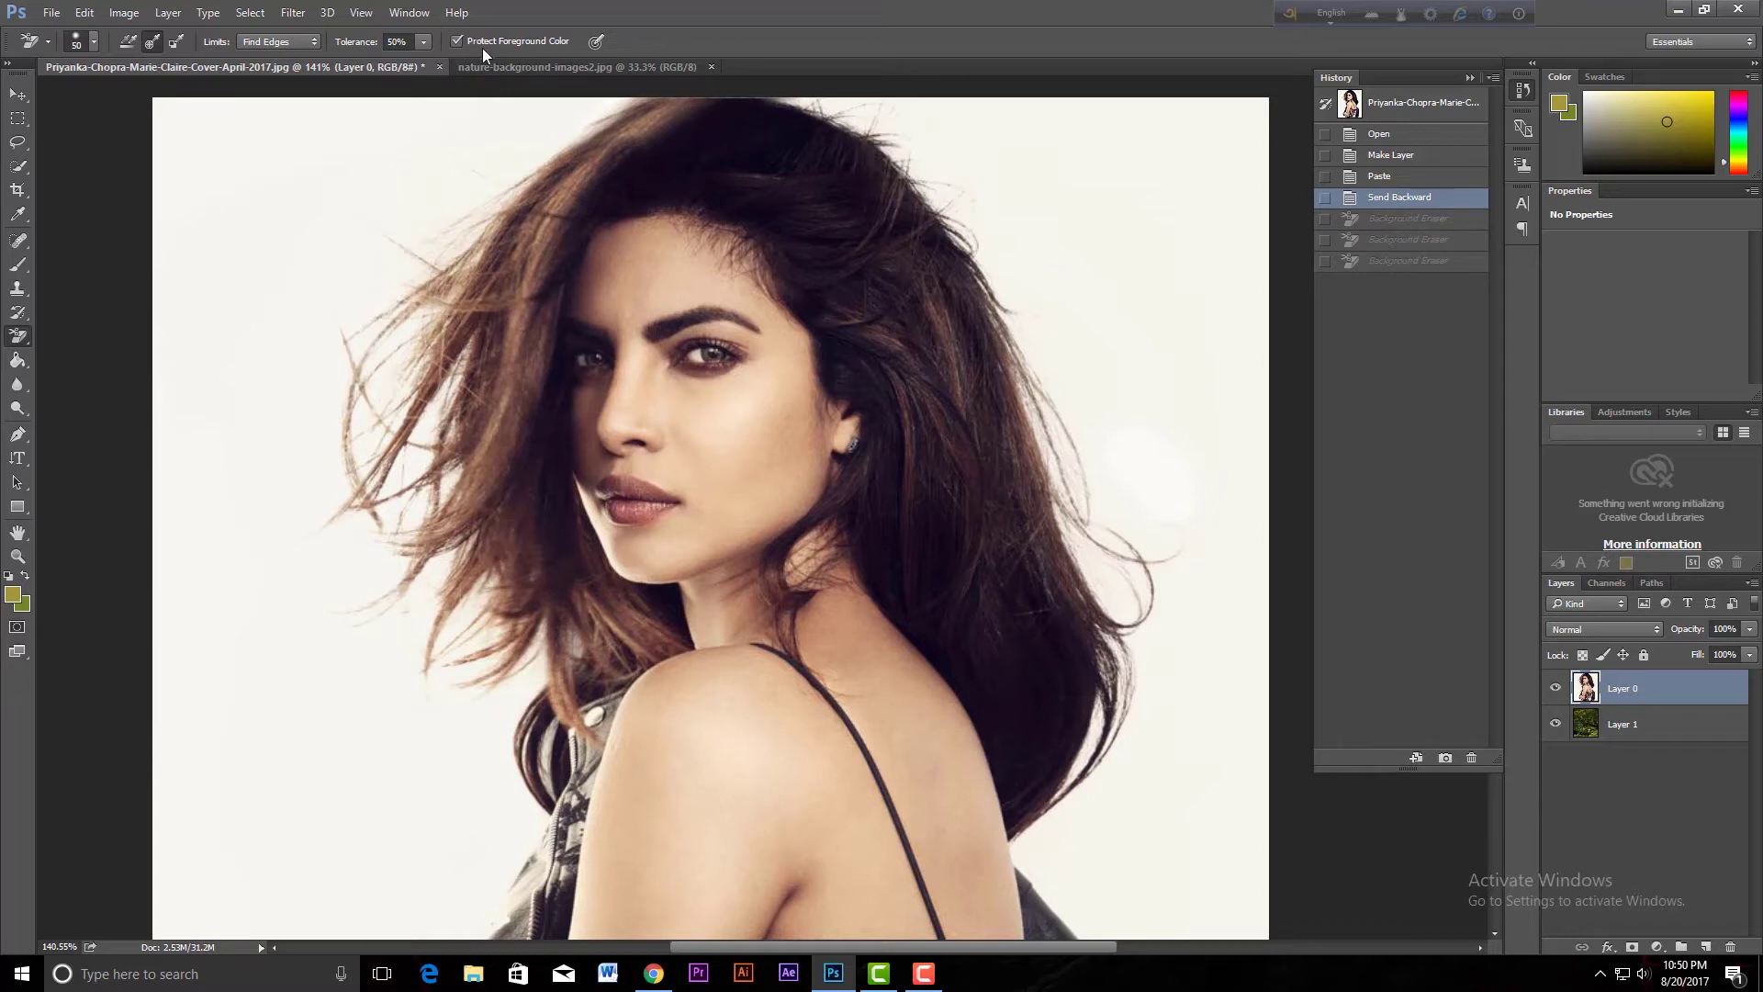
Erase a curved band beside the left hair, raising tolerance to 80% for another stroke
click(522, 129)
mouse_move(474, 188)
mouse_down()
mouse_move(380, 807)
mouse_move(393, 882)
mouse_up()
mouse_move(480, 168)
mouse_down()
mouse_move(320, 372)
mouse_move(374, 394)
mouse_move(444, 338)
mouse_move(432, 515)
mouse_up()
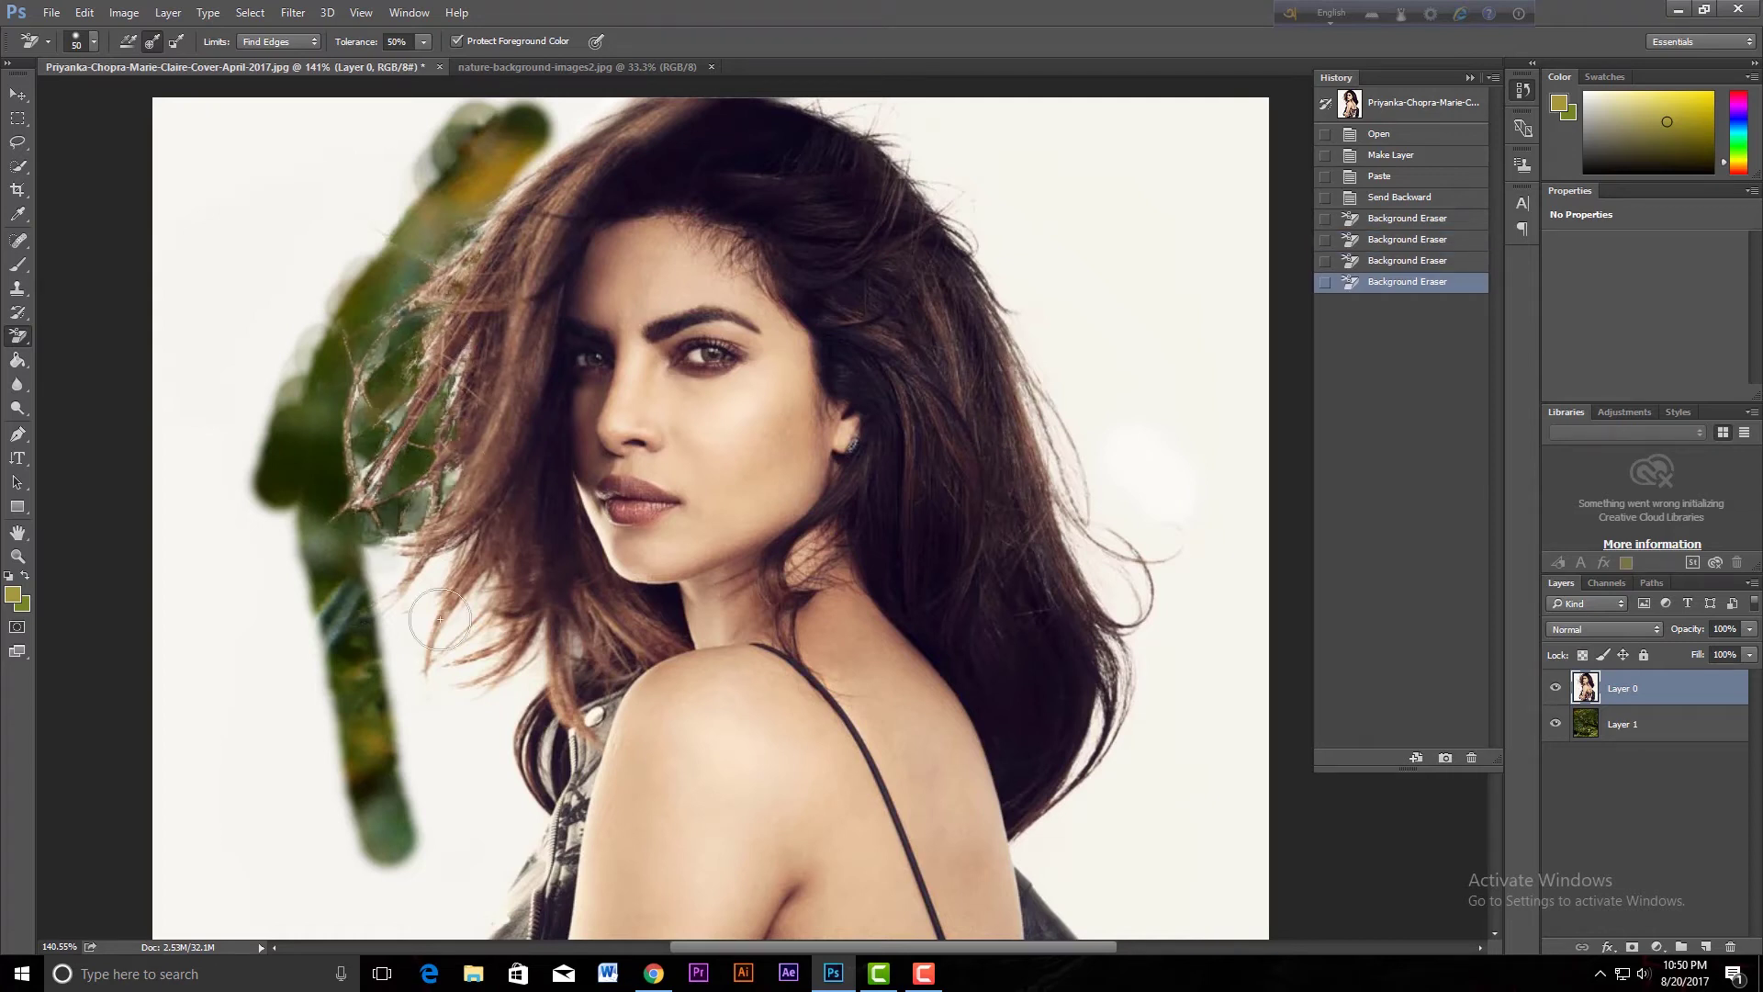
drag(440, 620, 508, 195)
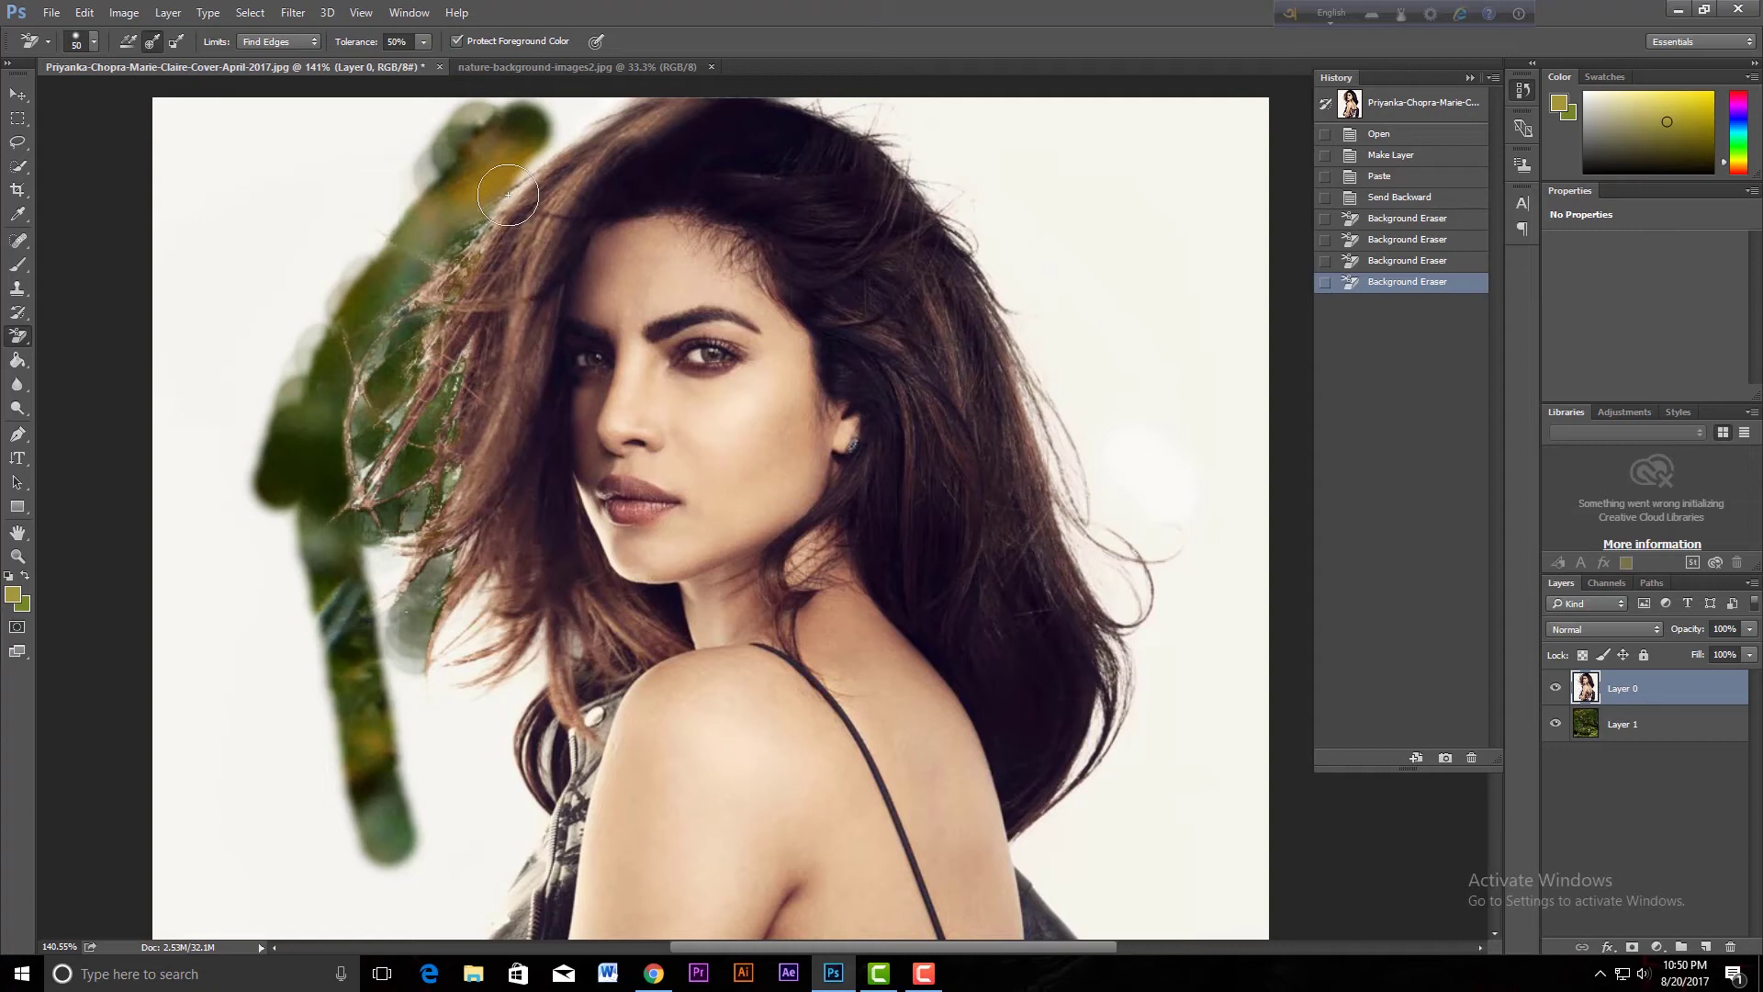
click(377, 43)
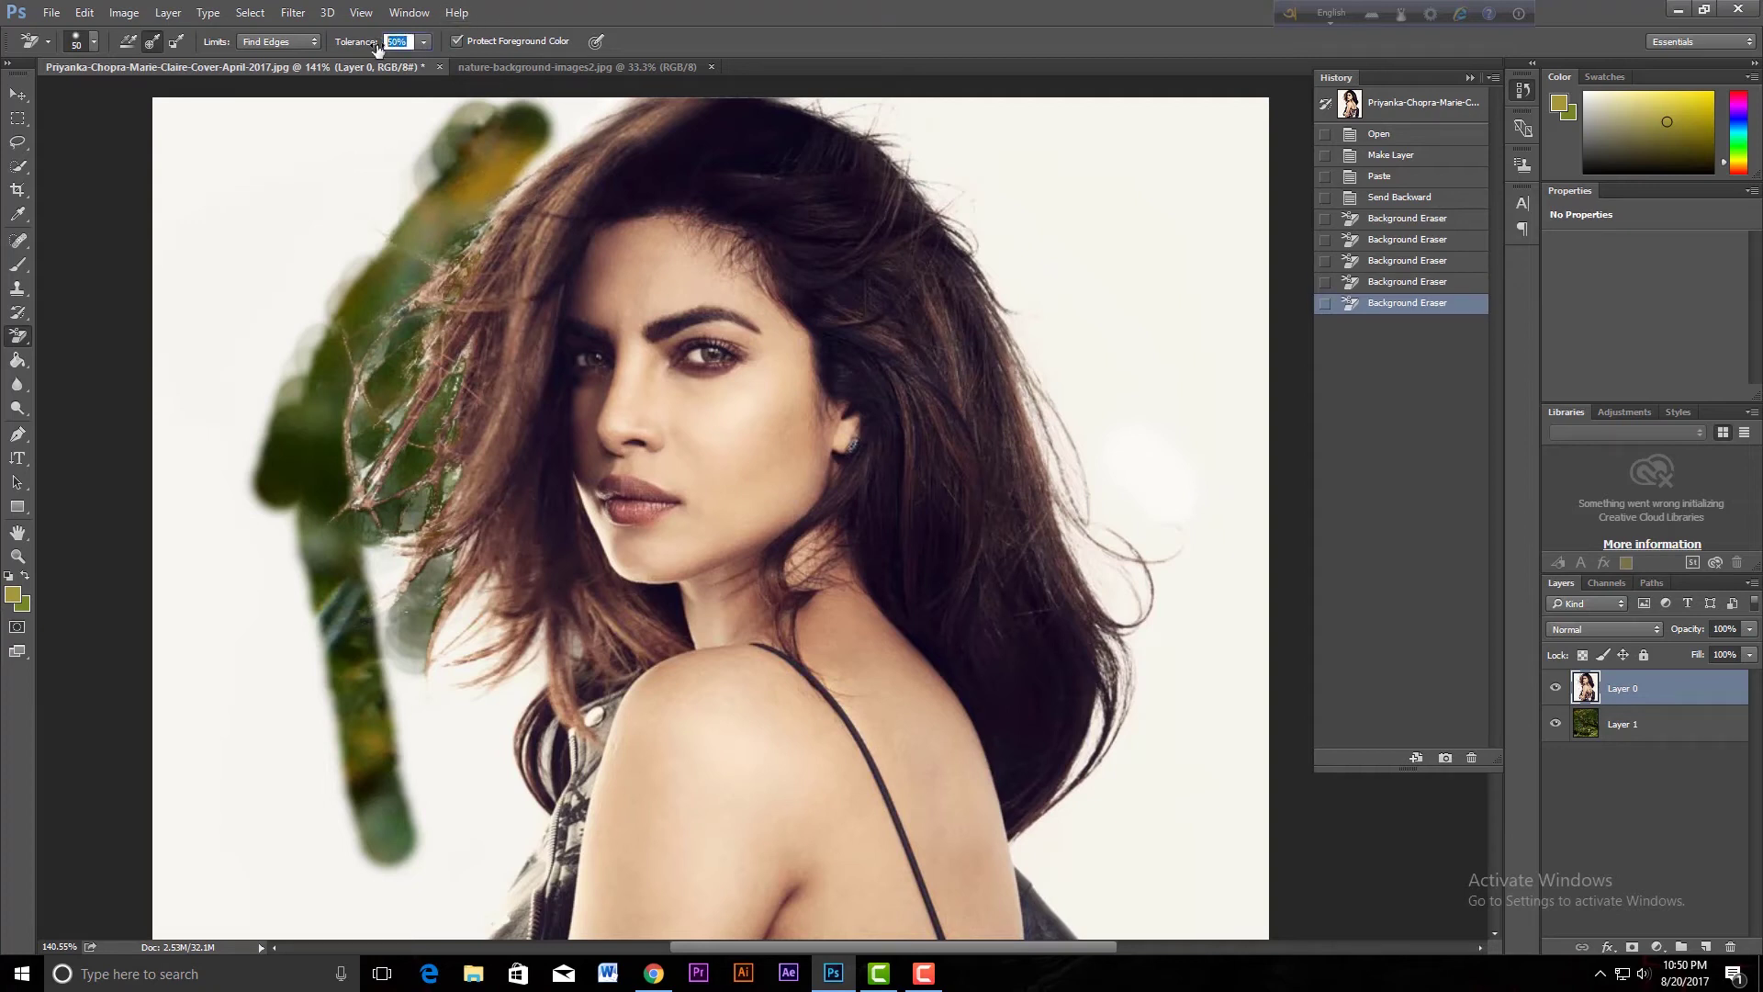
text(80)
mouse_move(420, 792)
mouse_down()
mouse_move(456, 356)
mouse_move(551, 135)
mouse_move(588, 115)
mouse_move(484, 234)
mouse_move(404, 450)
mouse_up()
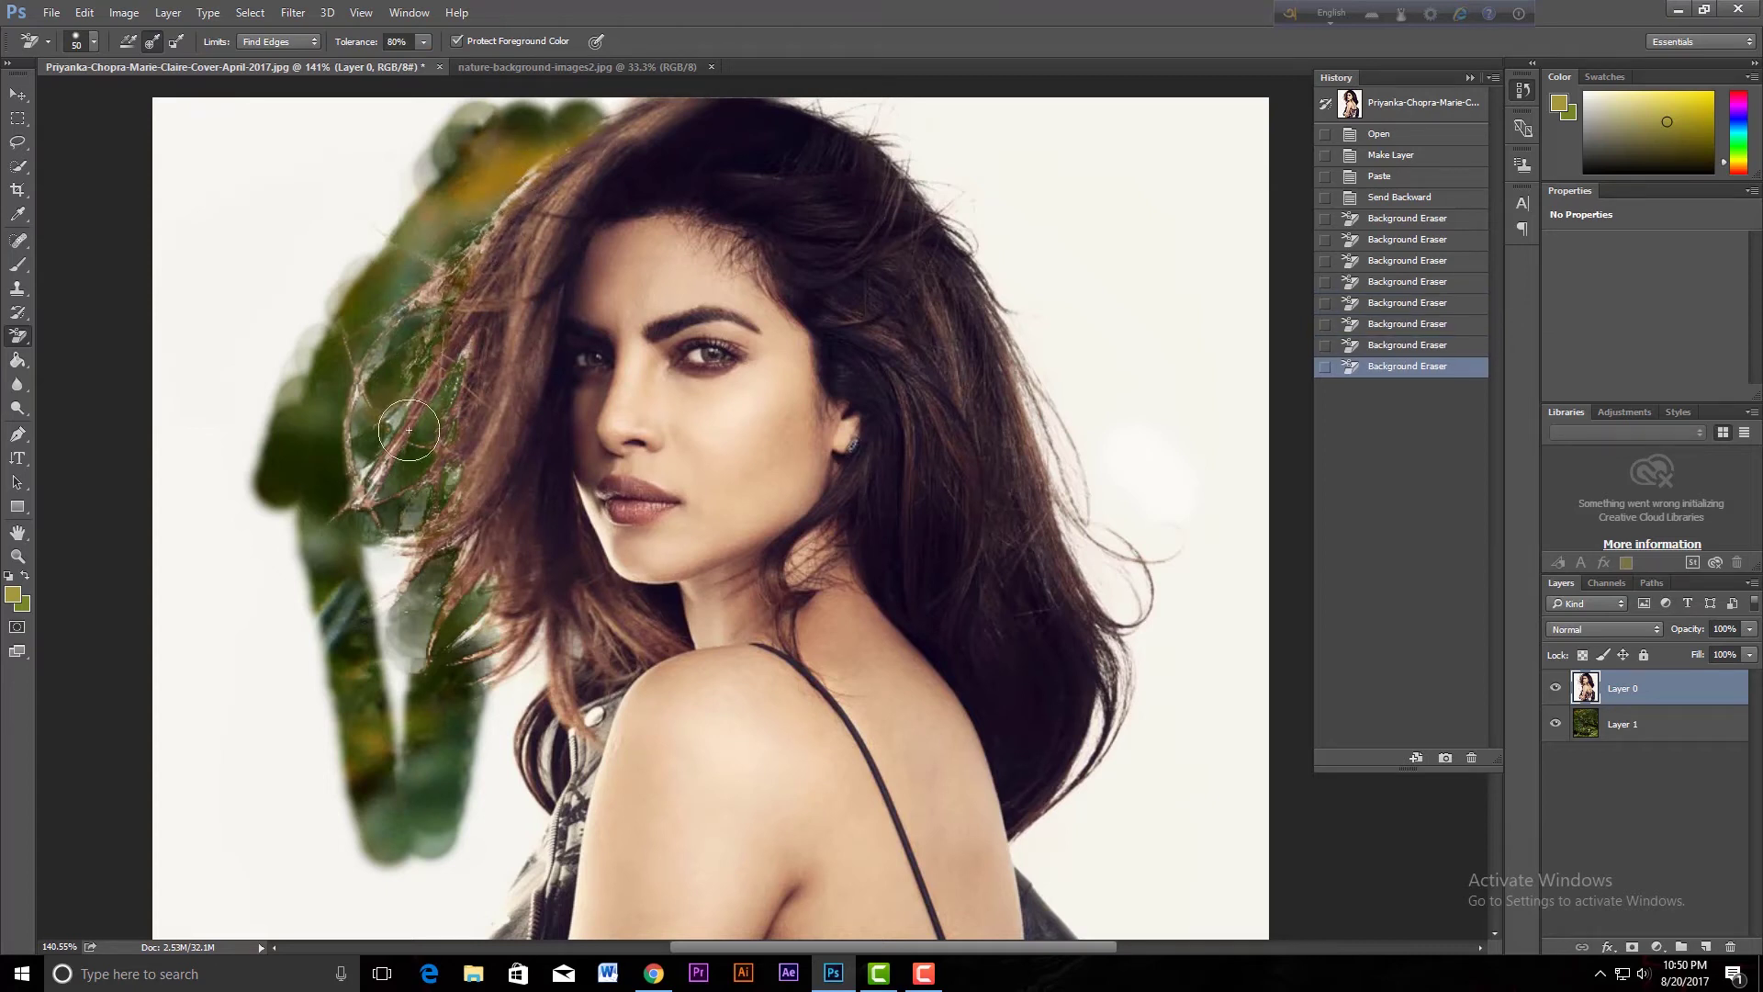
Undo two strokes, bring Layer 0 above the foliage, and turn off Protect Foreground Color
key(ctrl+alt+z)
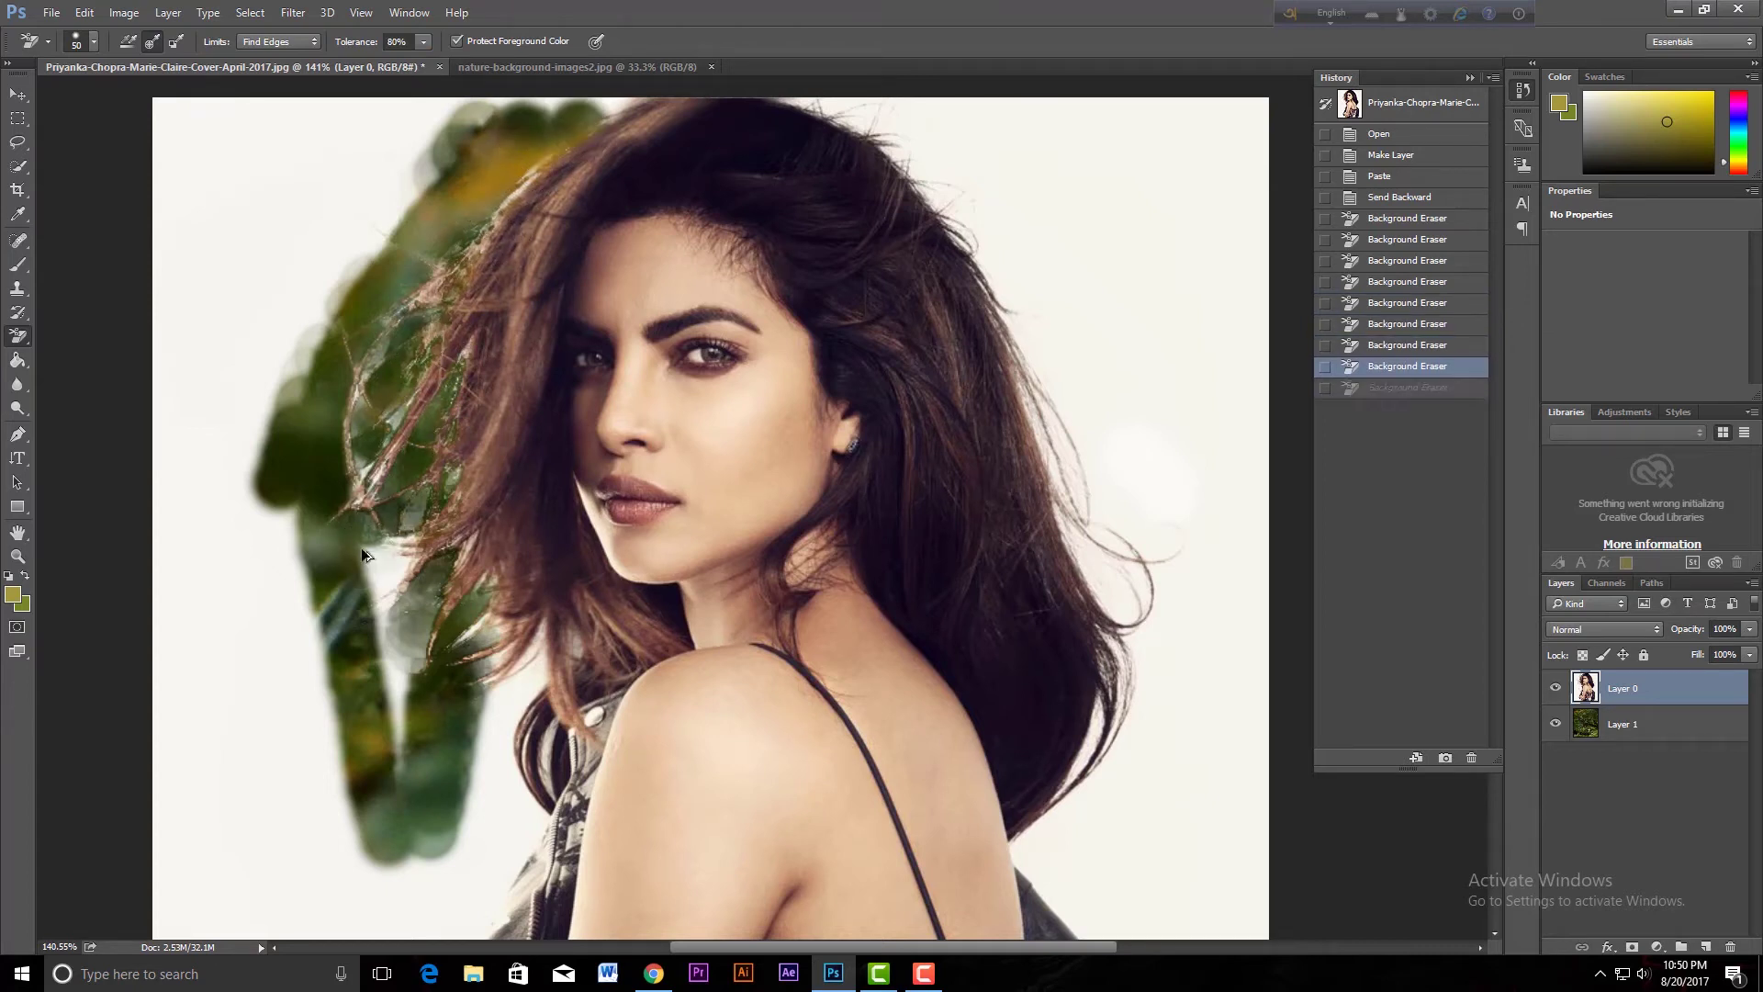
key(ctrl+alt+z)
key(ctrl+alt+z)
key(ctrl+alt+z)
key(ctrl+alt+z)
key(ctrl+alt+z)
key(ctrl+alt+z)
key(ctrl+alt+z)
key(ctrl+alt+z)
key(ctrl+alt+z)
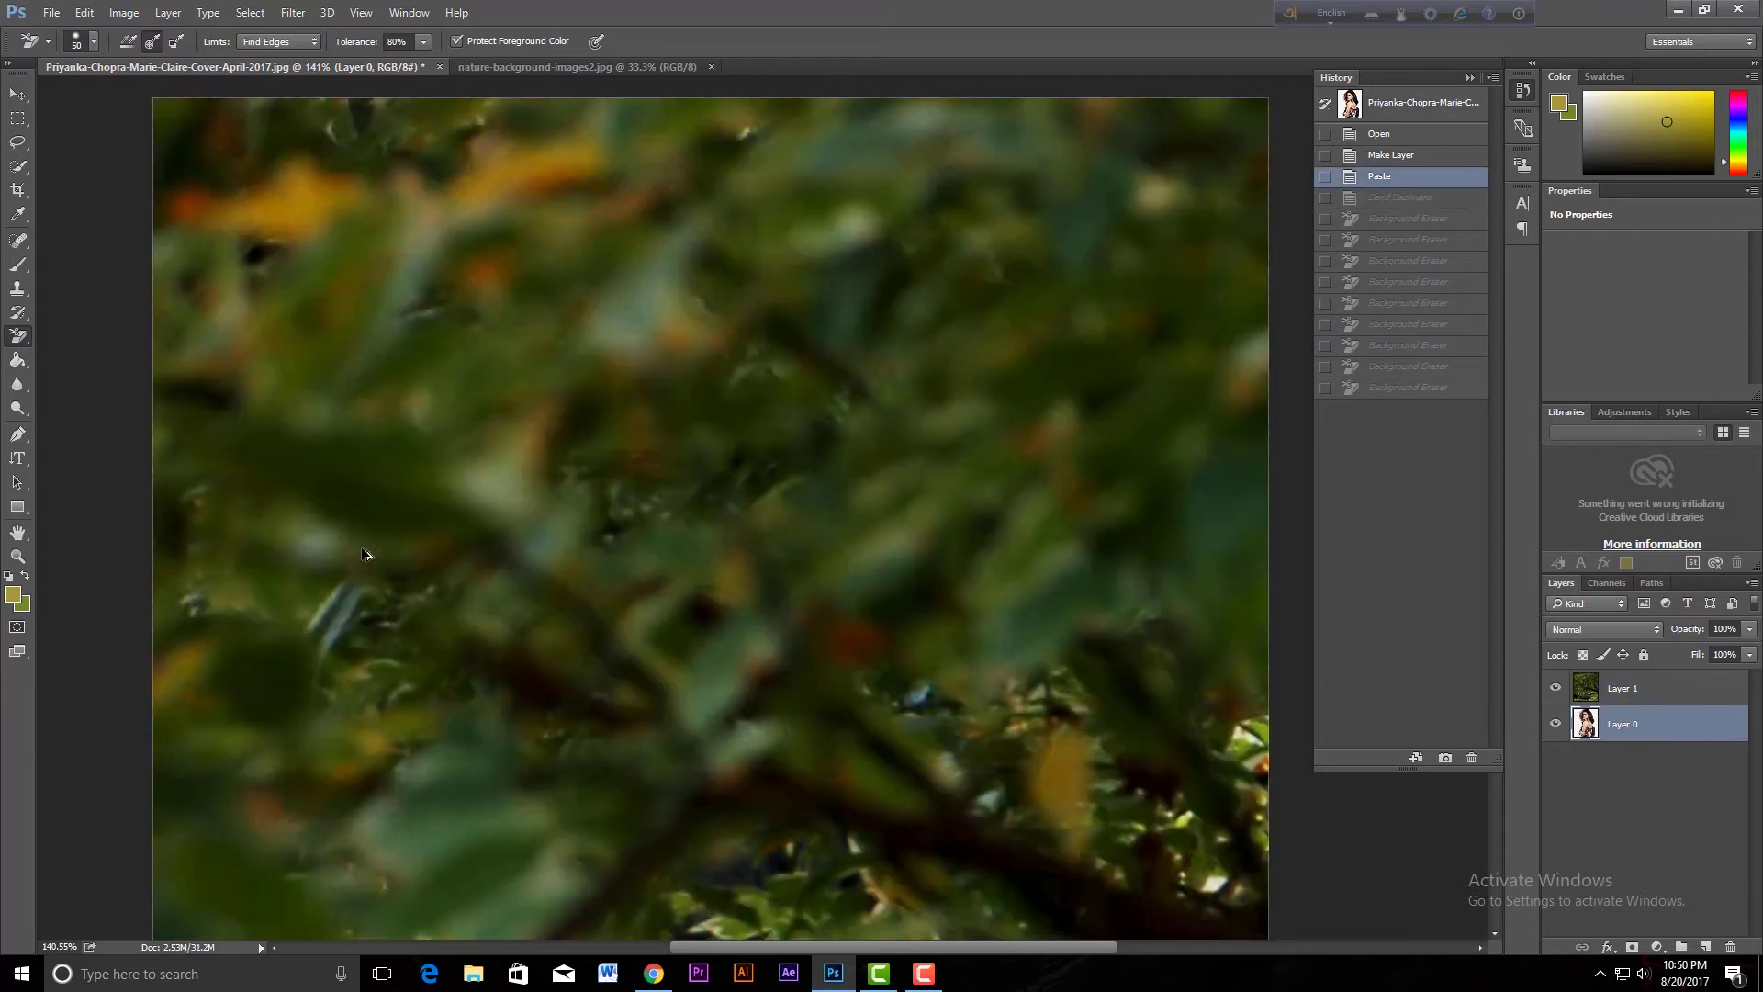
key(ctrl+bracketright)
click(457, 41)
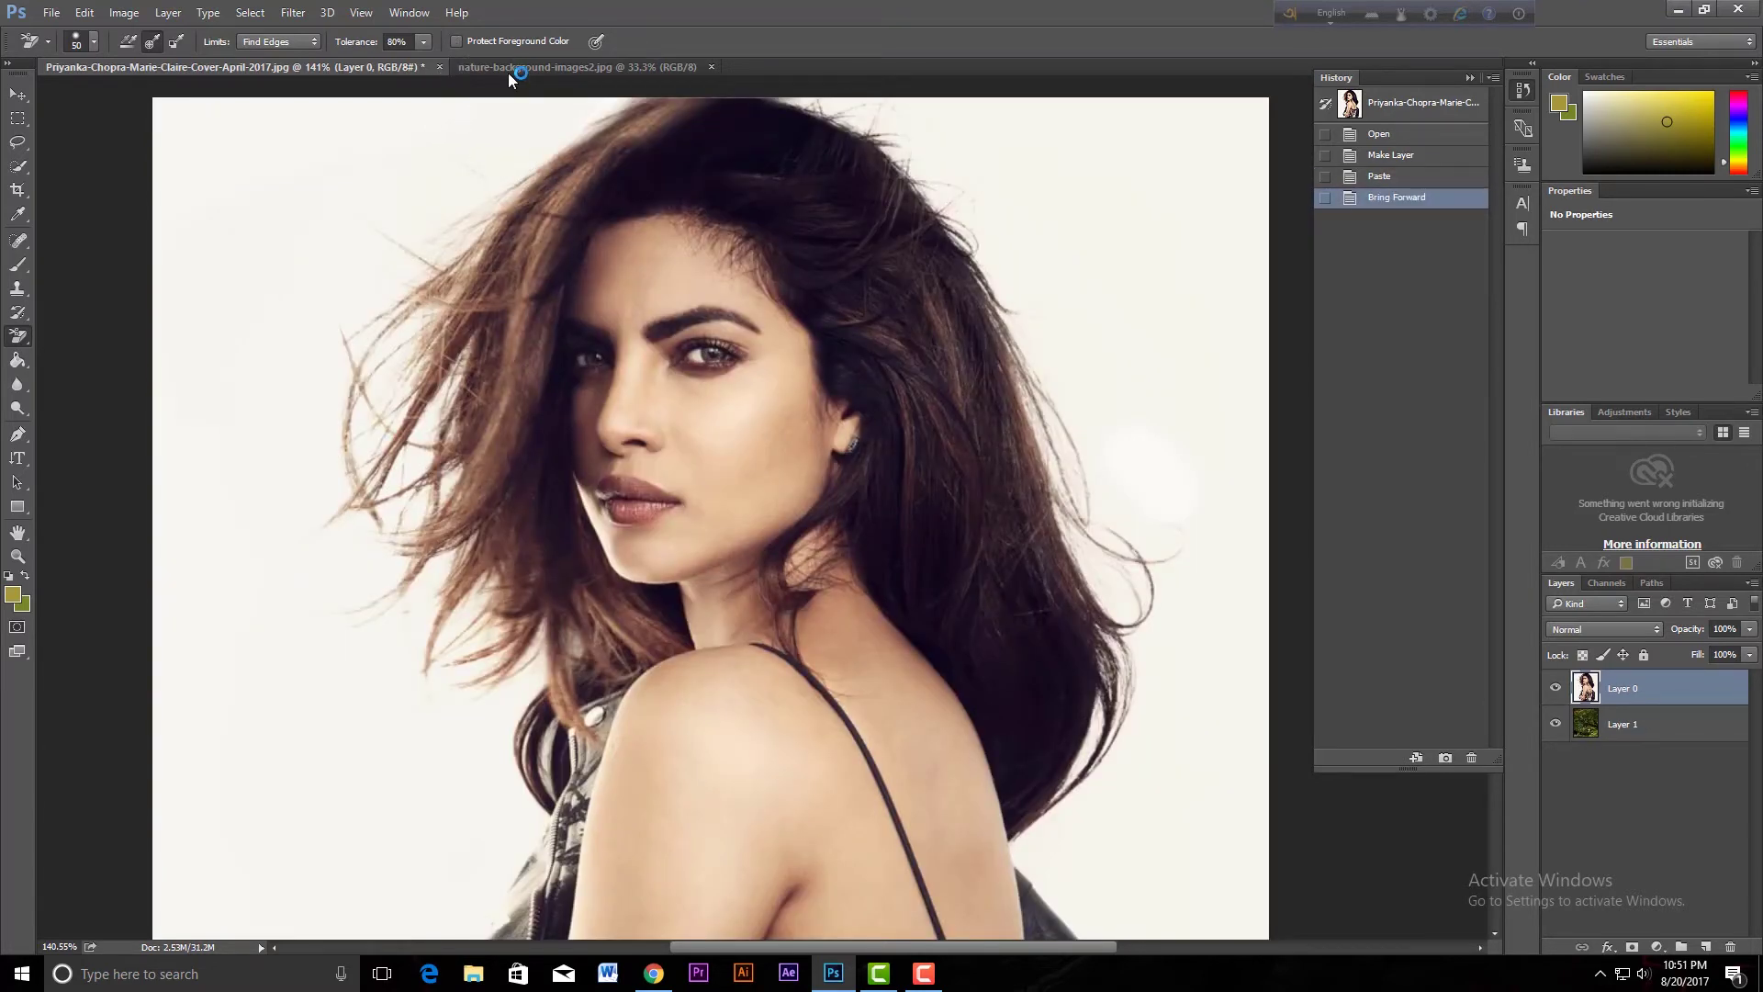
Set the background colour to pure white and erase backdrop near the top of the hair
click(23, 606)
drag(935, 345, 934, 276)
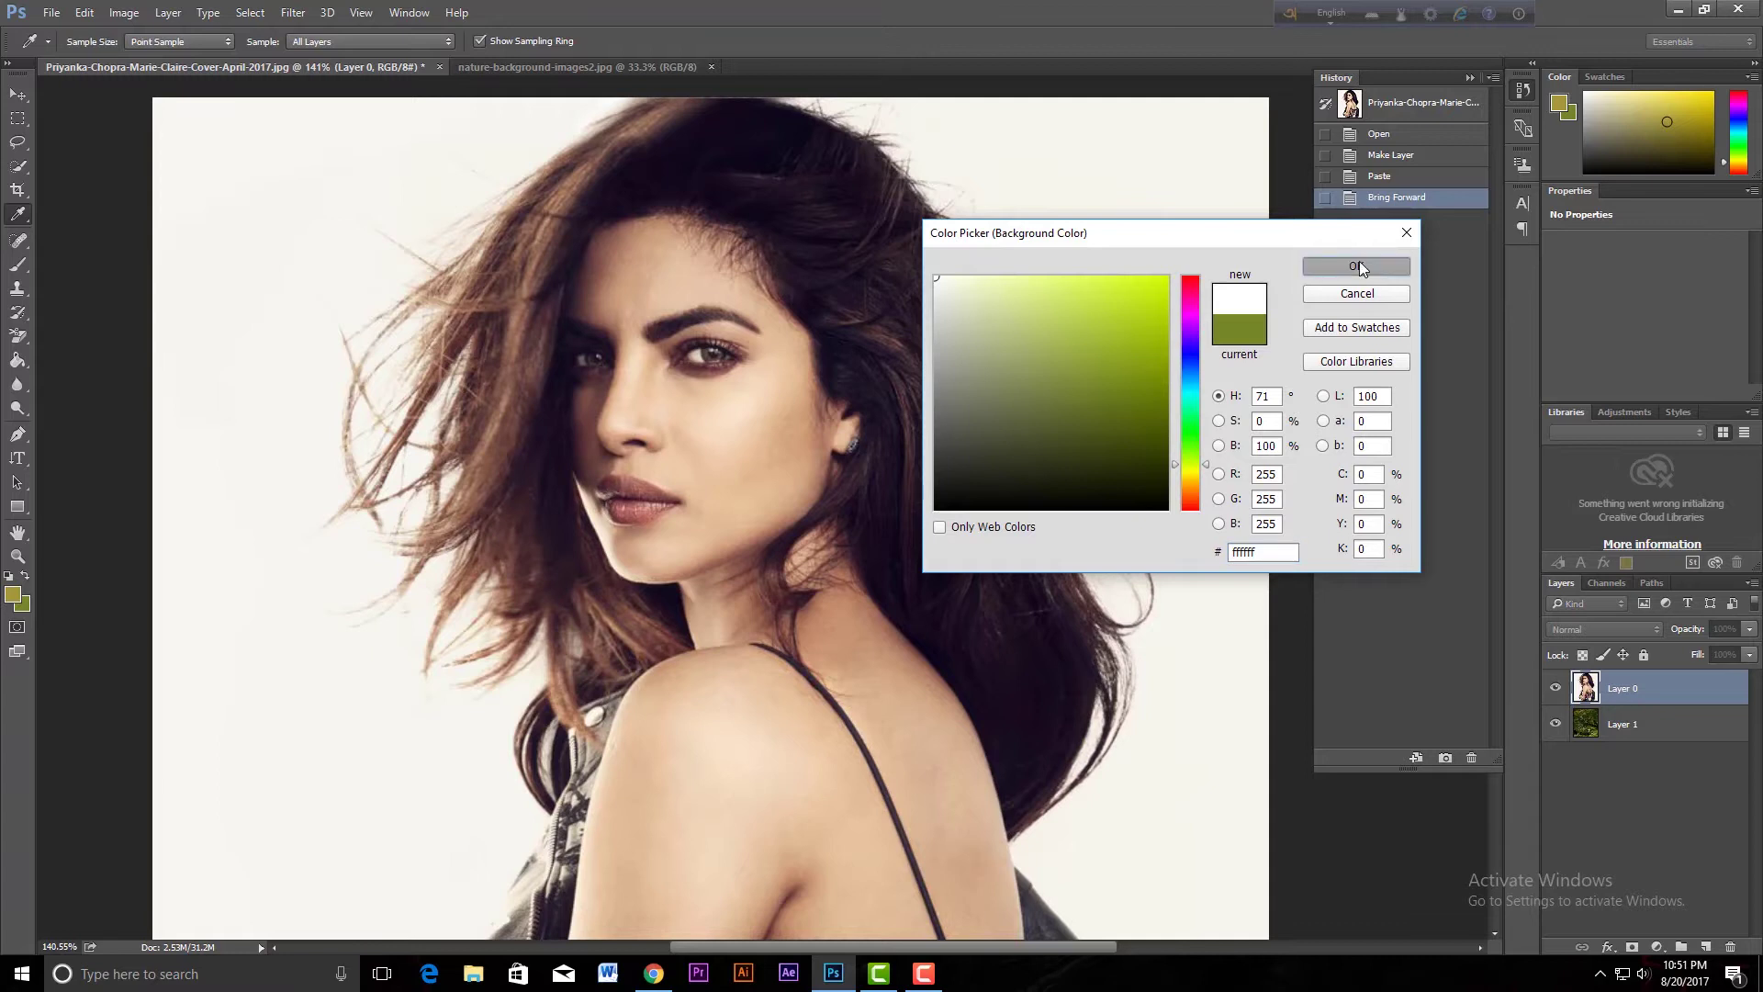
click(1359, 267)
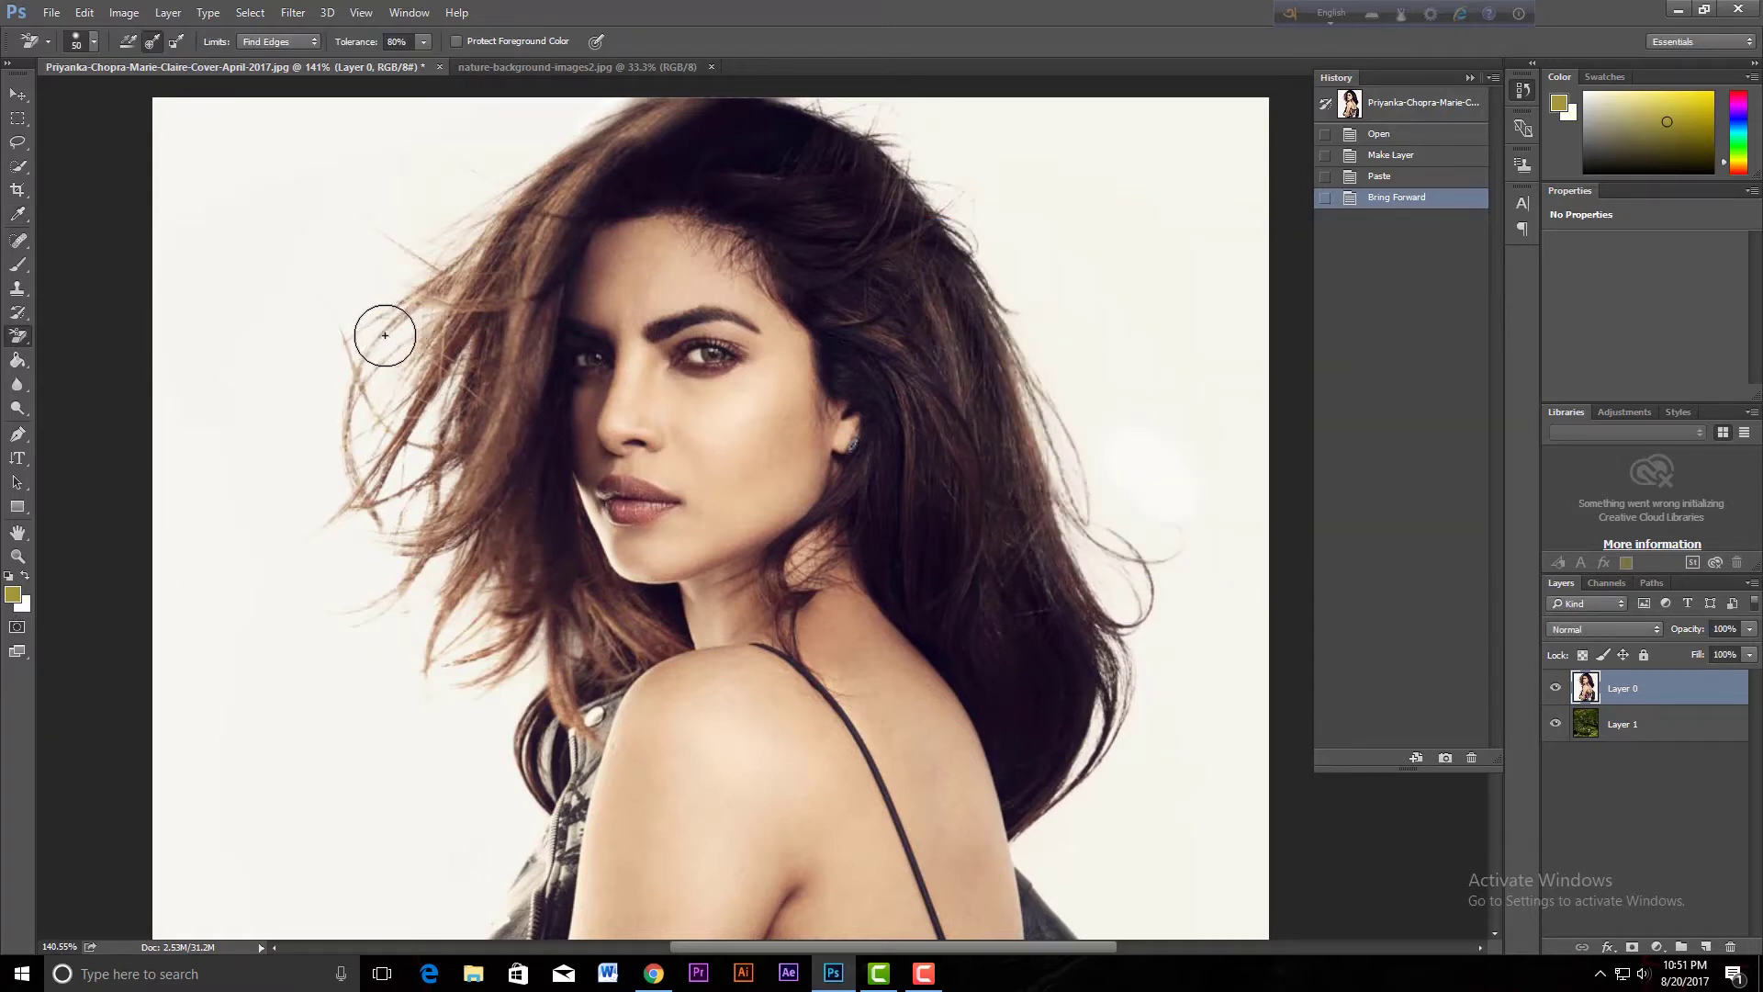
scroll(246, 48, up, 1)
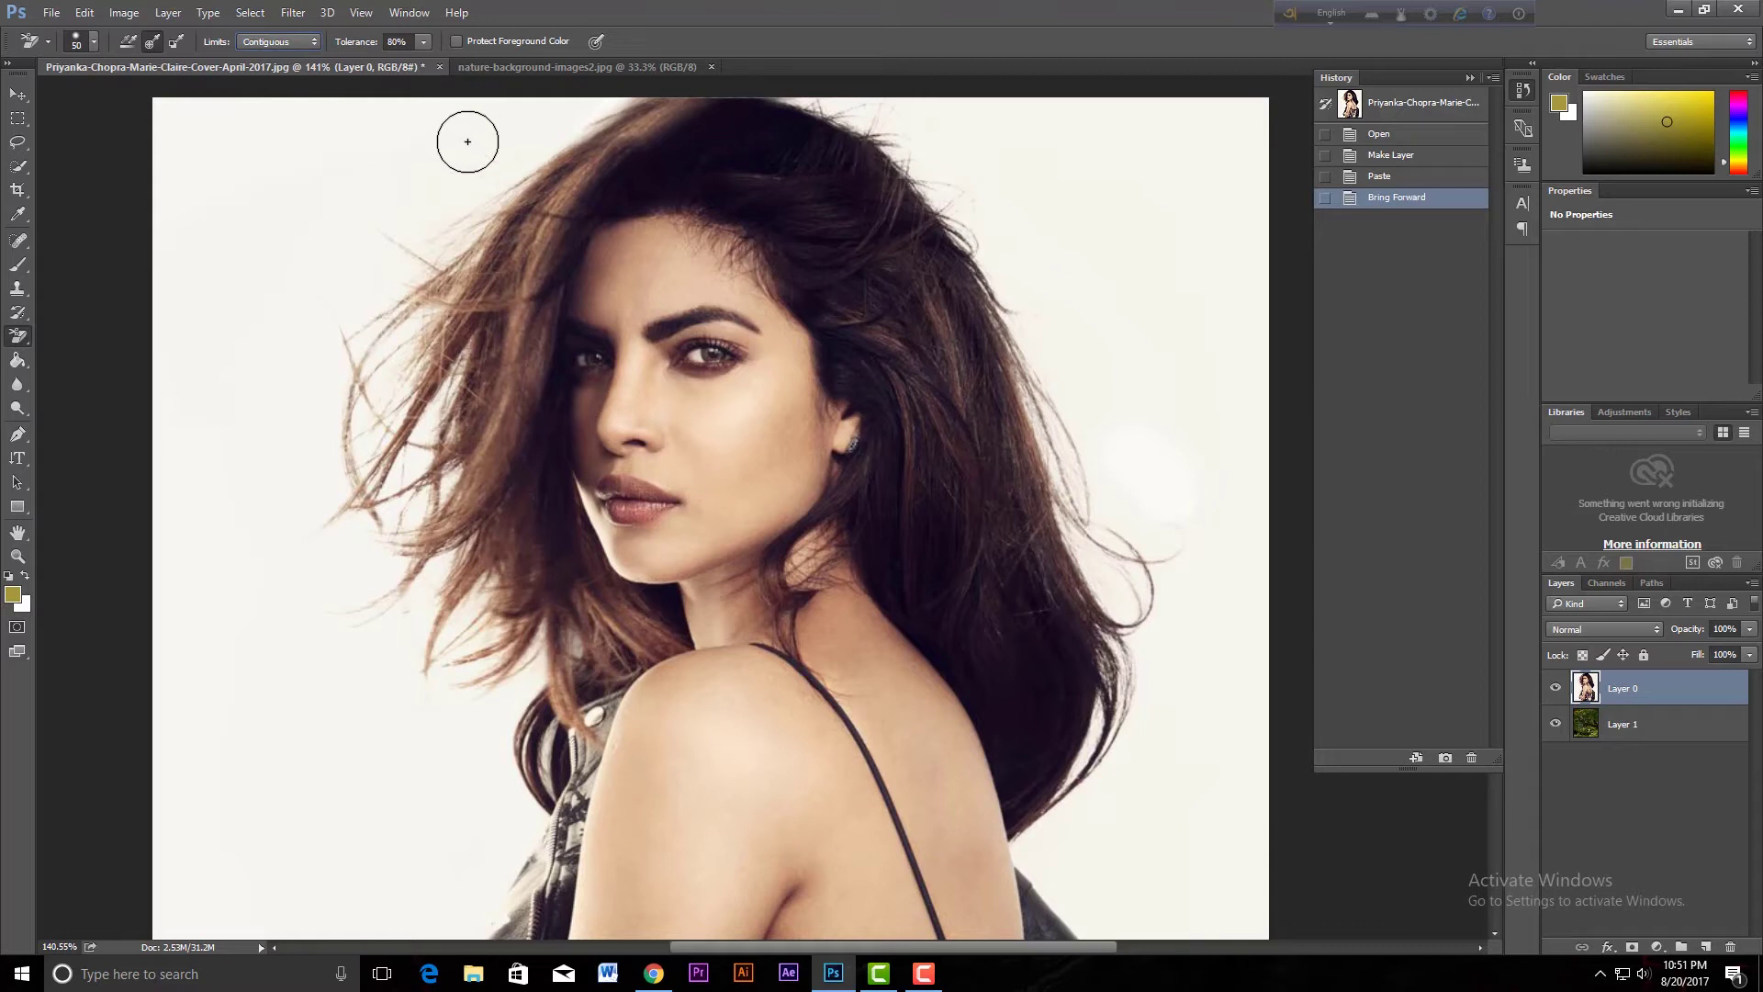
mouse_move(567, 108)
mouse_down()
mouse_move(472, 191)
mouse_move(403, 396)
mouse_move(494, 663)
mouse_move(558, 195)
mouse_move(418, 504)
mouse_up()
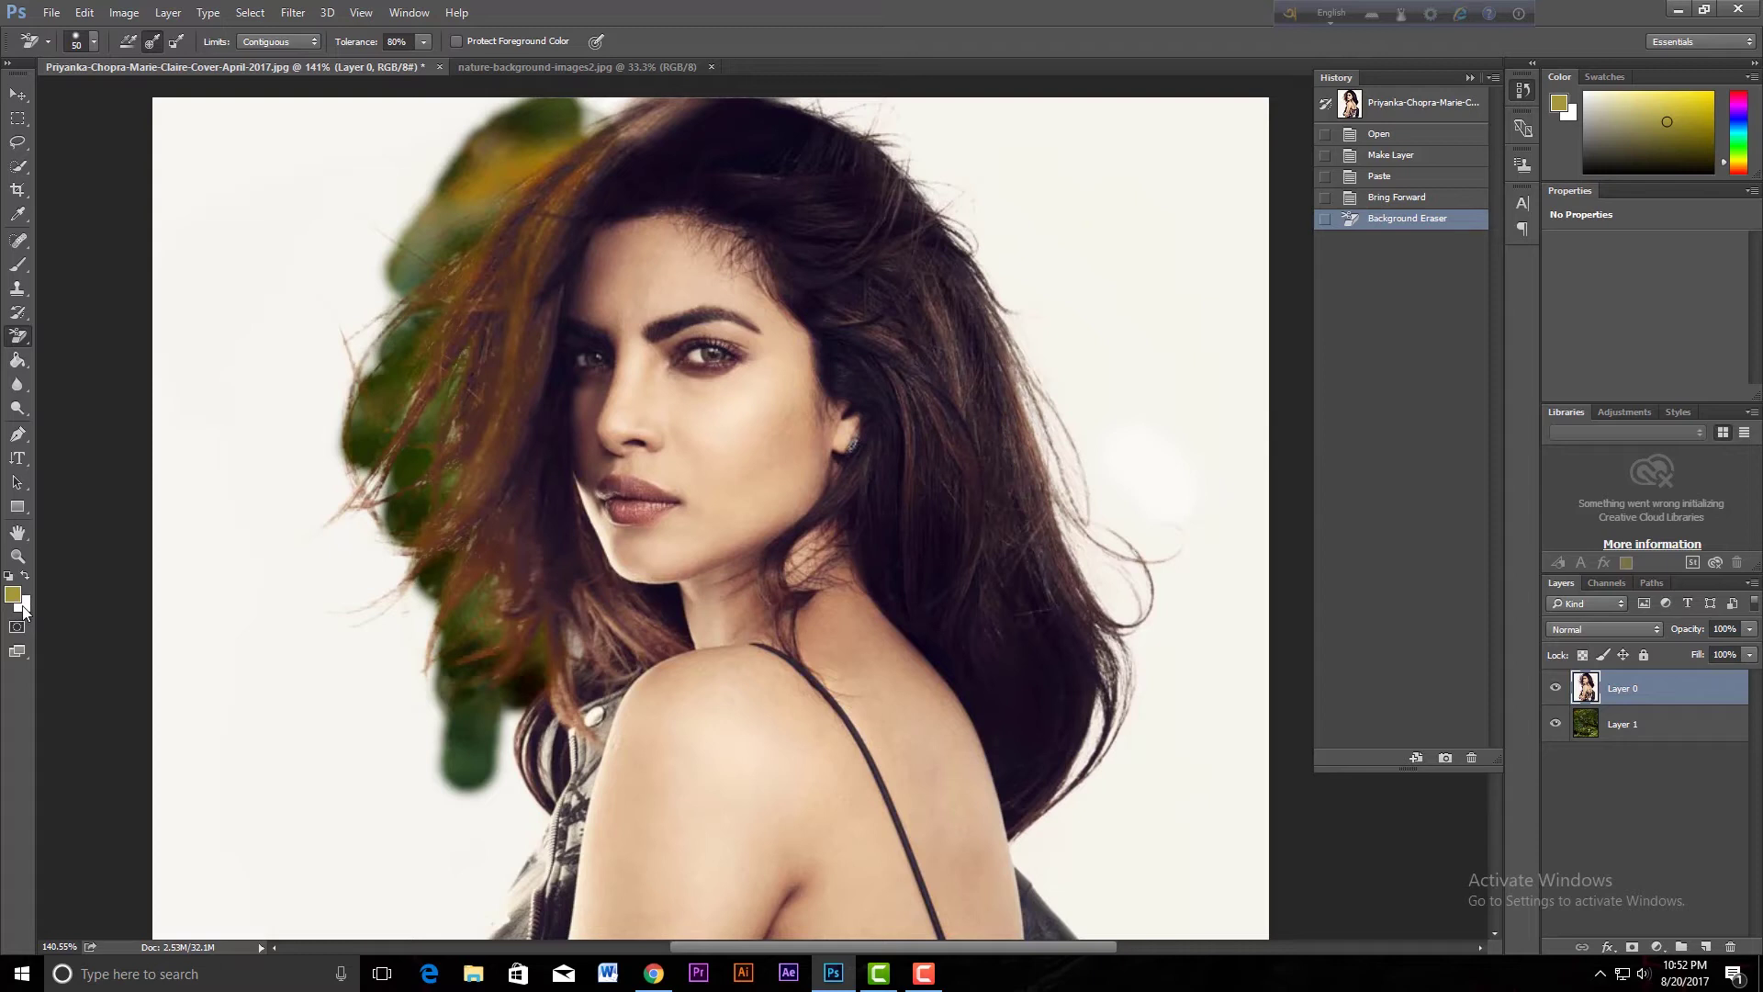
Set the background colour to the off-white sampled from the portrait's backdrop
click(24, 608)
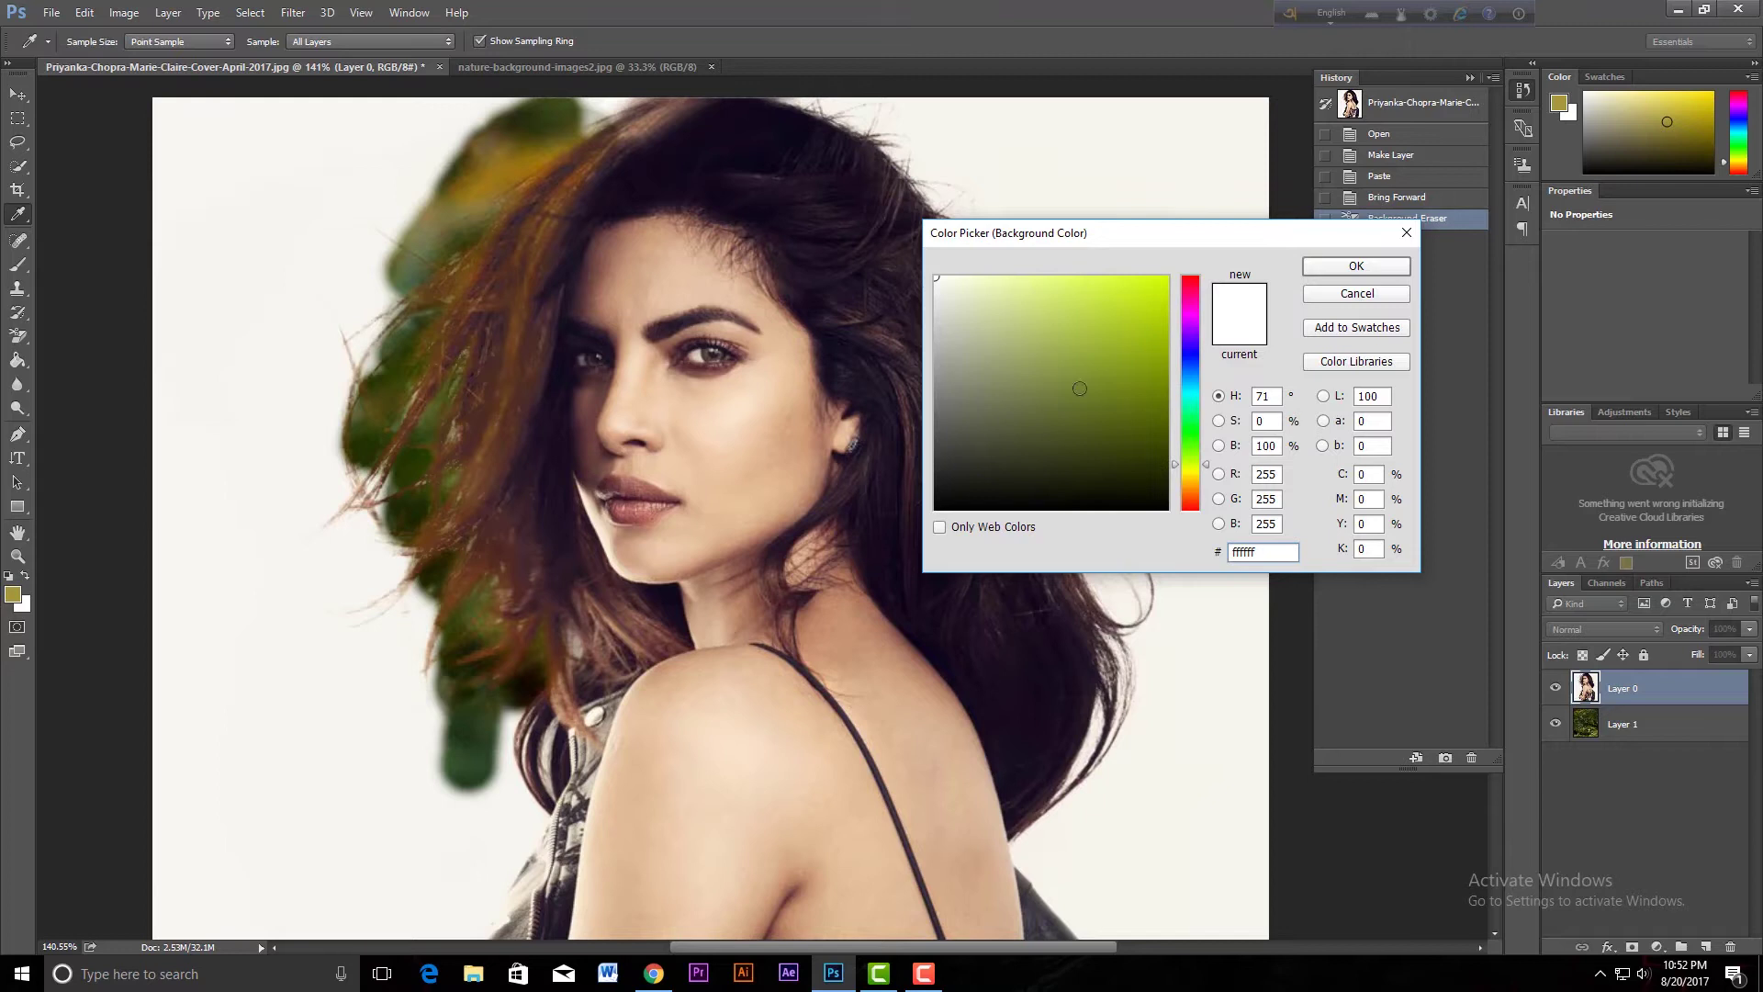
click(276, 322)
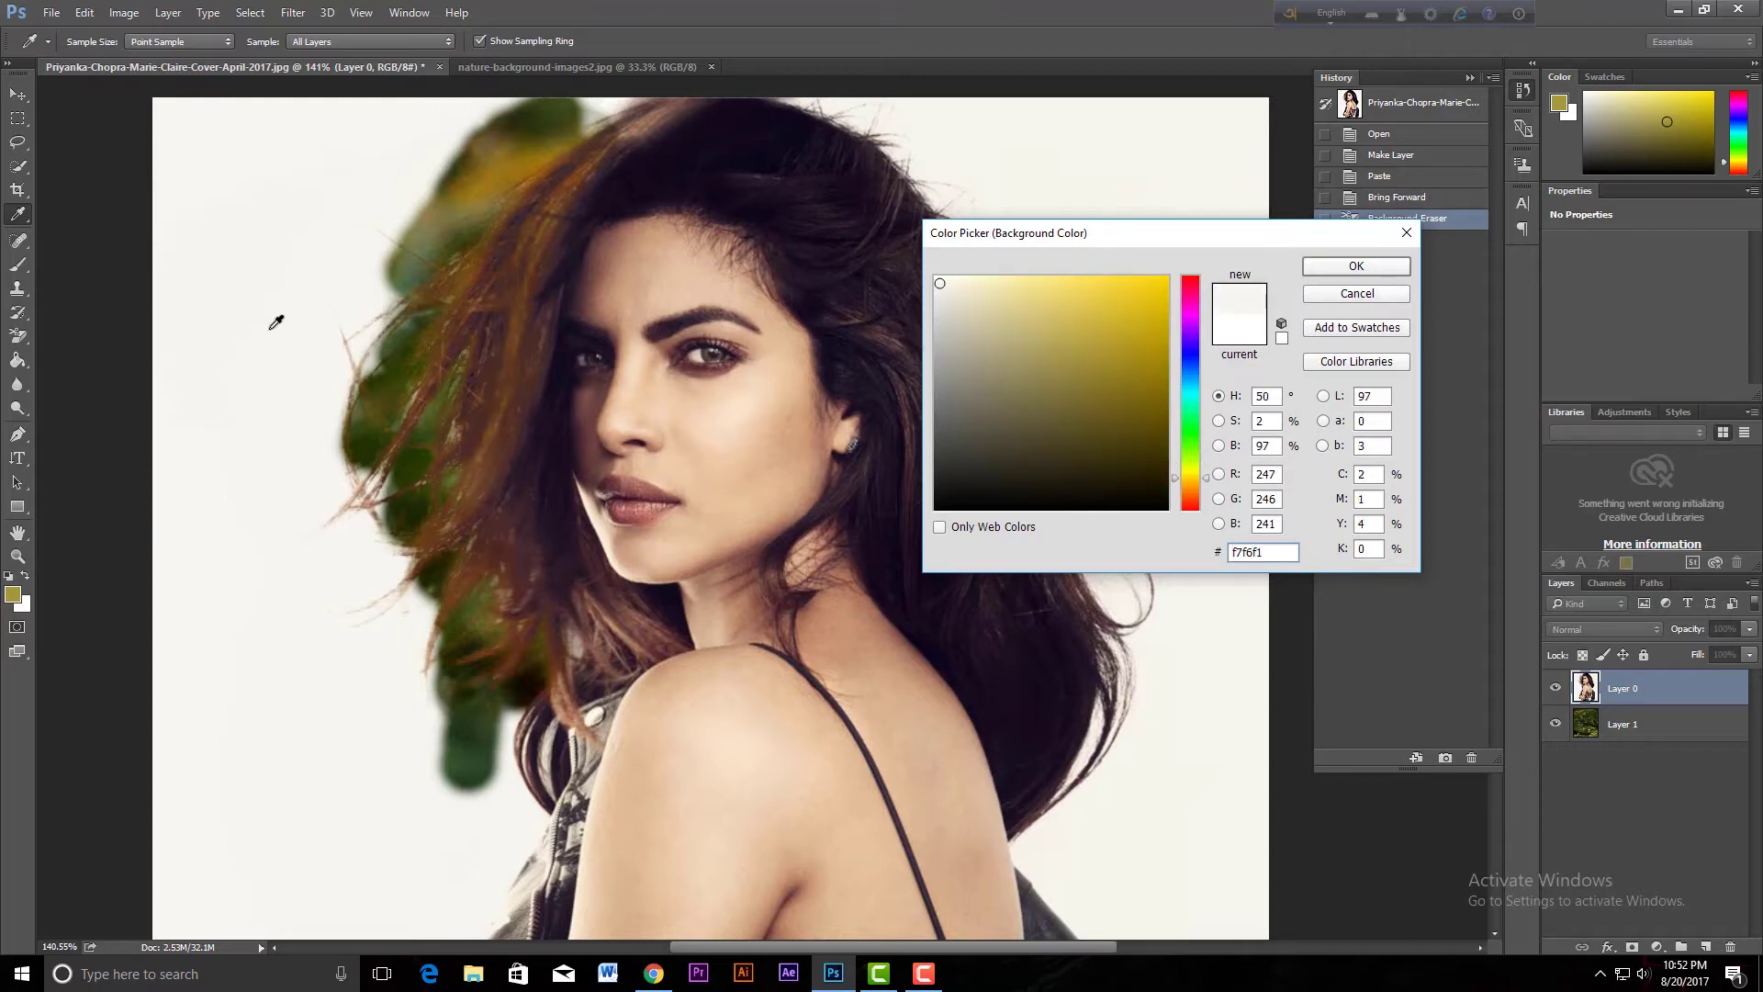
click(1124, 387)
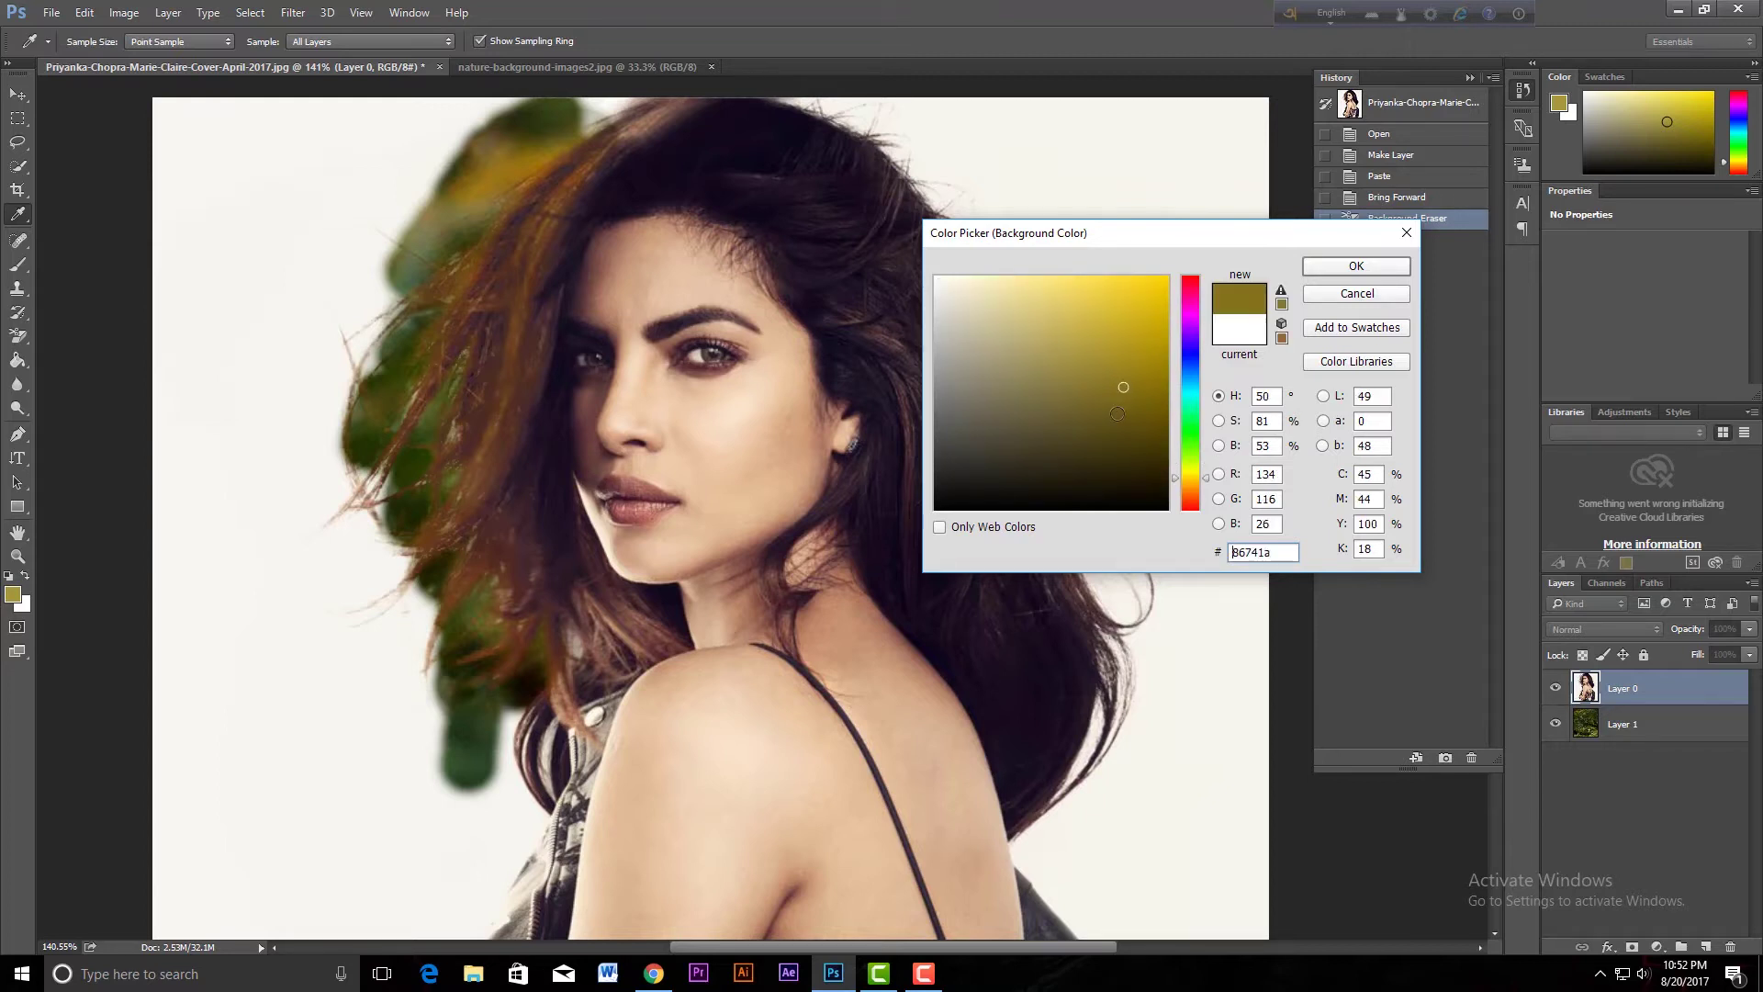
click(256, 268)
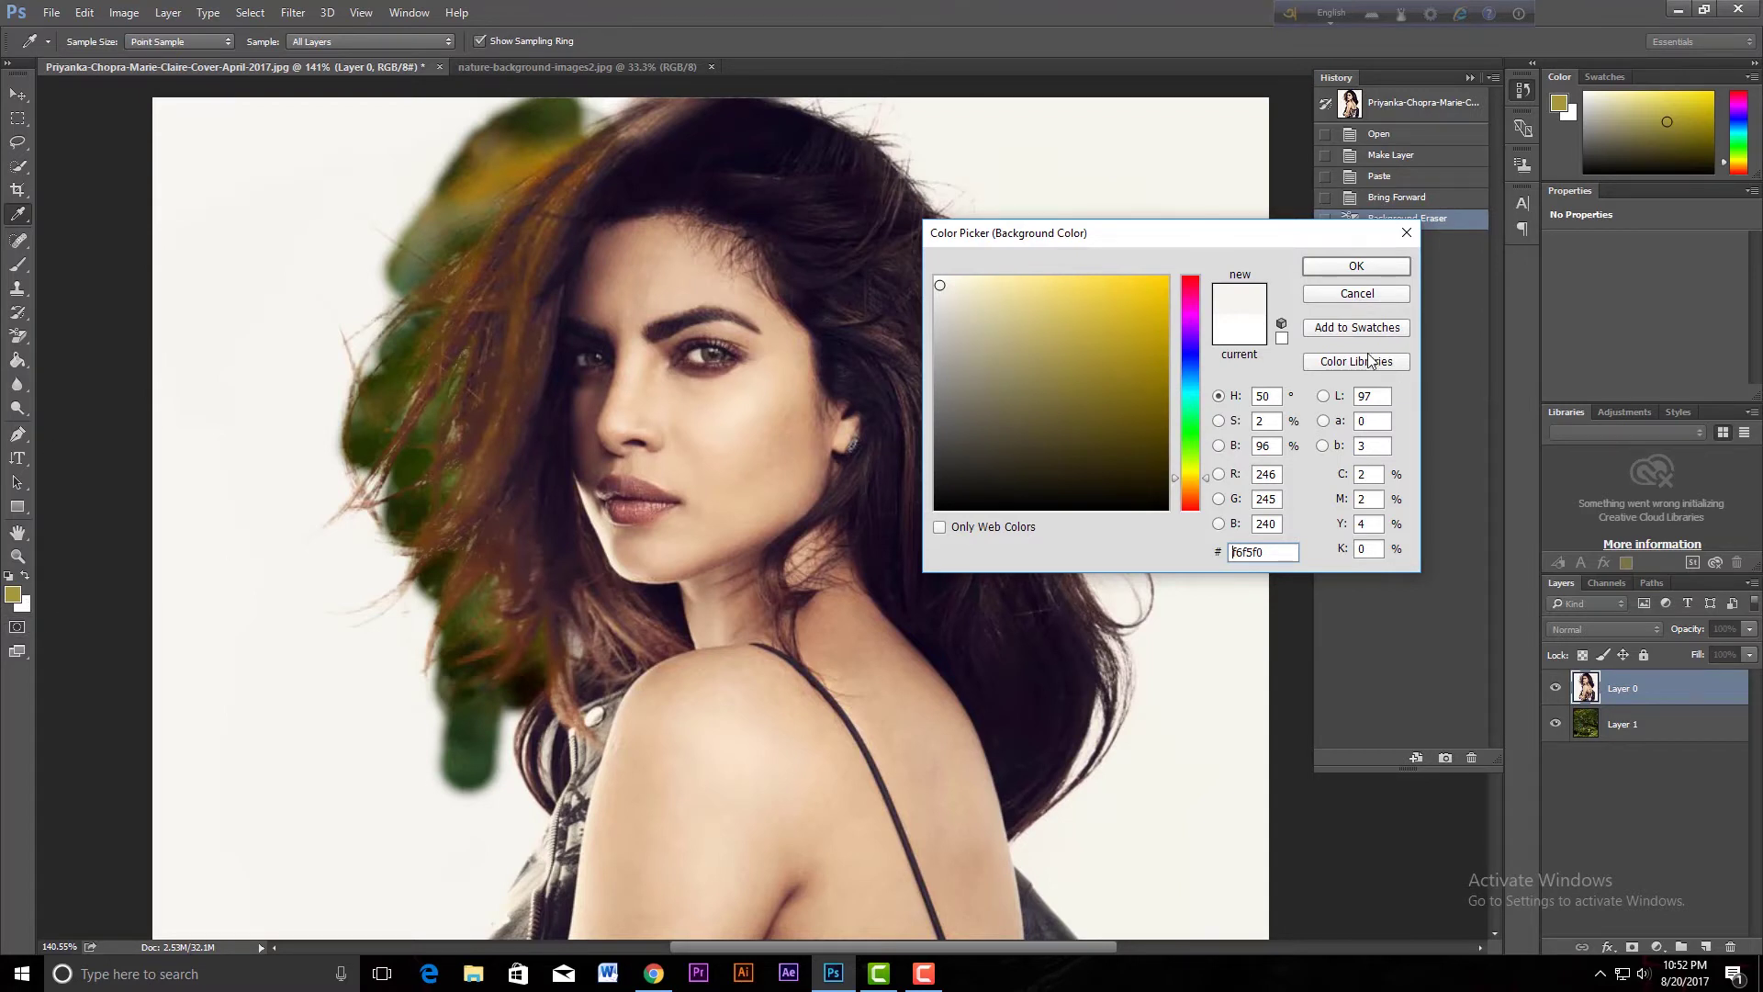
click(1371, 268)
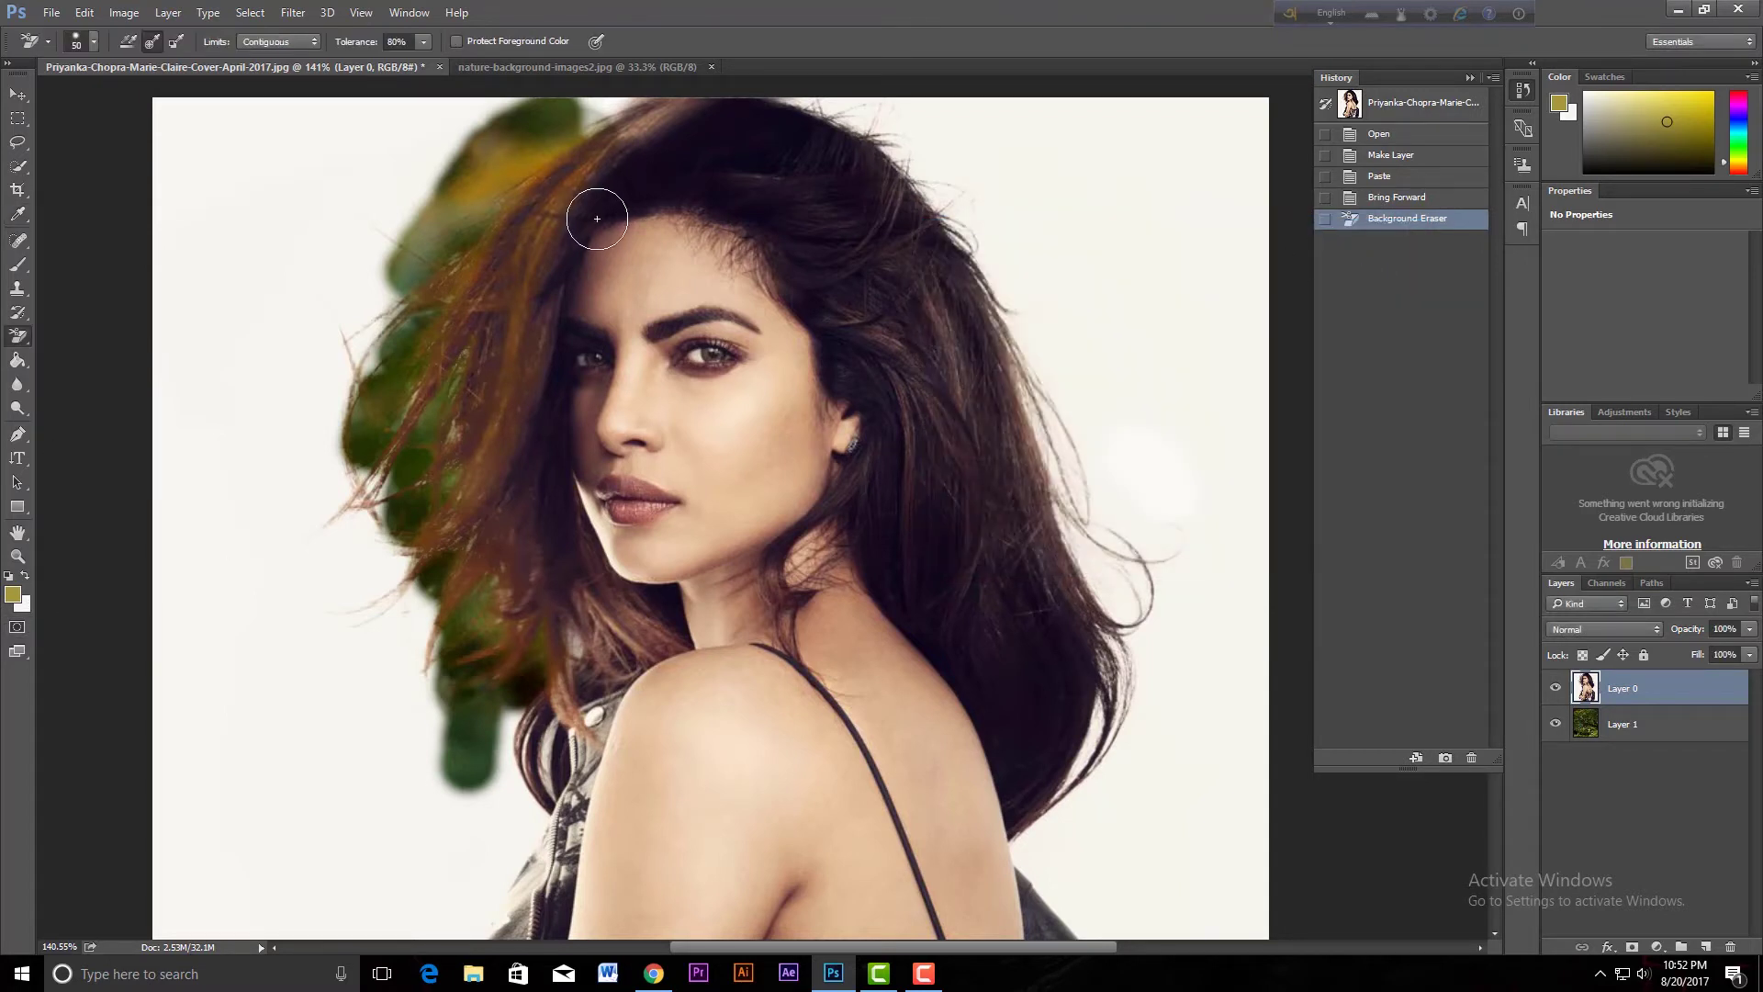
Undo the last stroke, set Sampling to Once, and erase white beside the left hair
key(ctrl+z)
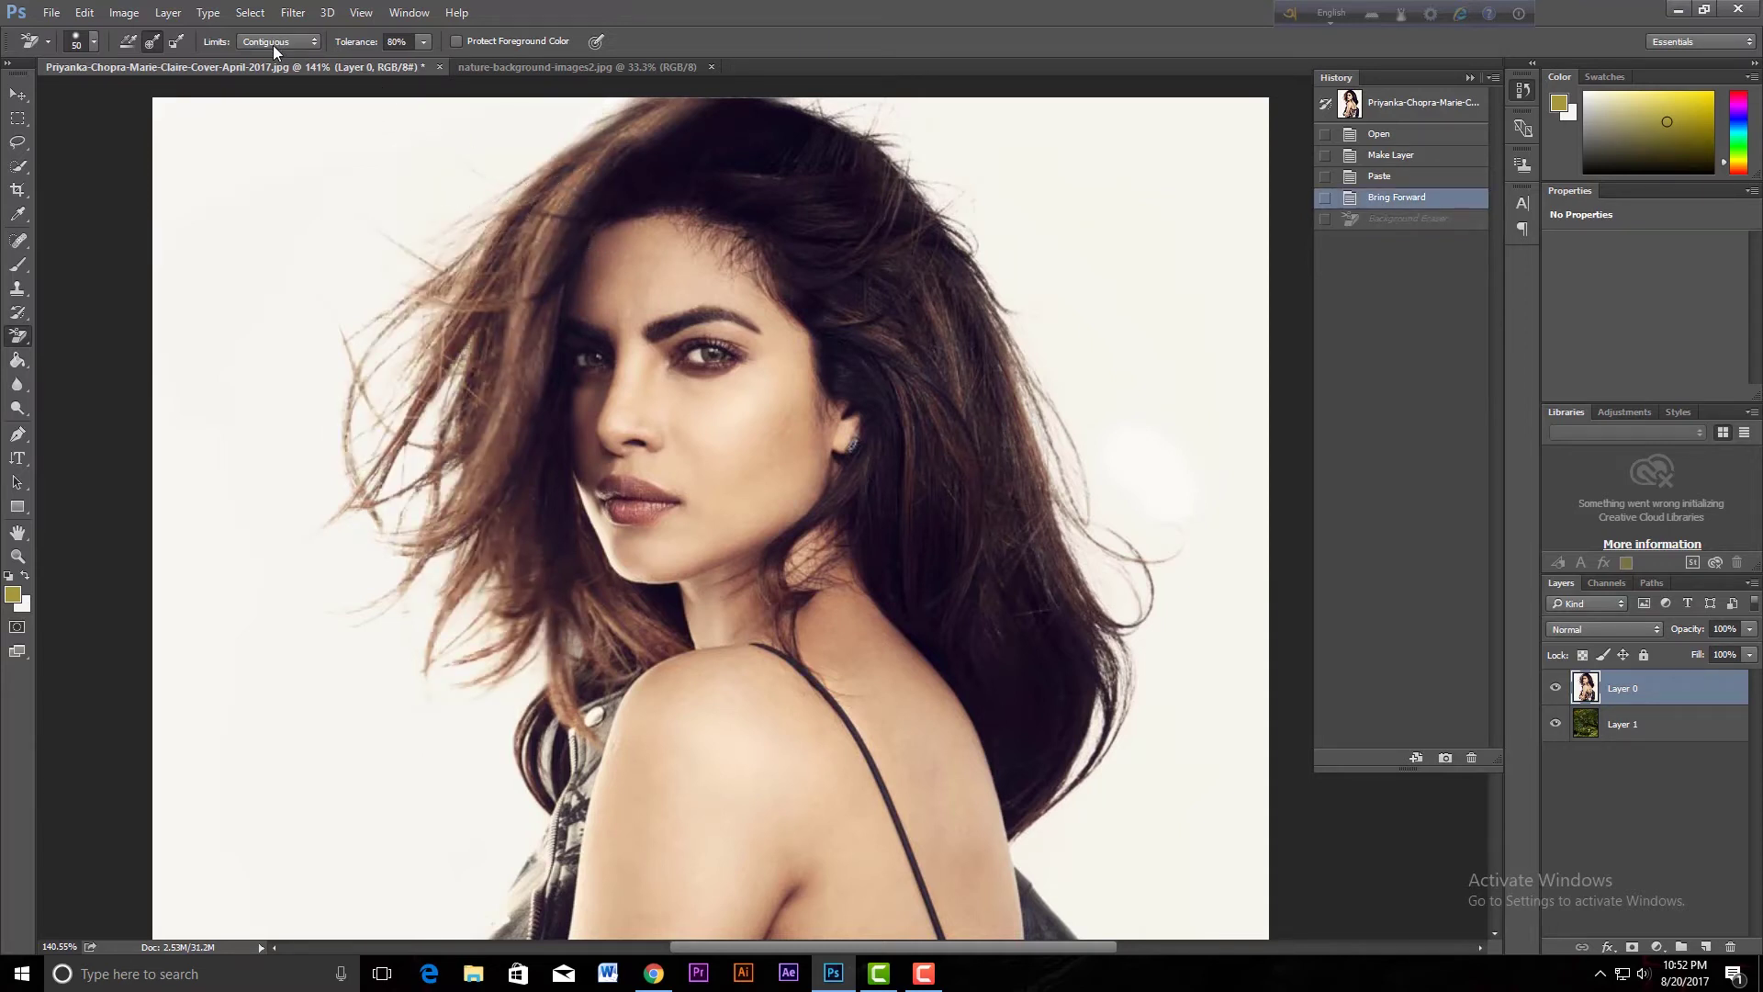
click(152, 43)
drag(405, 583, 456, 409)
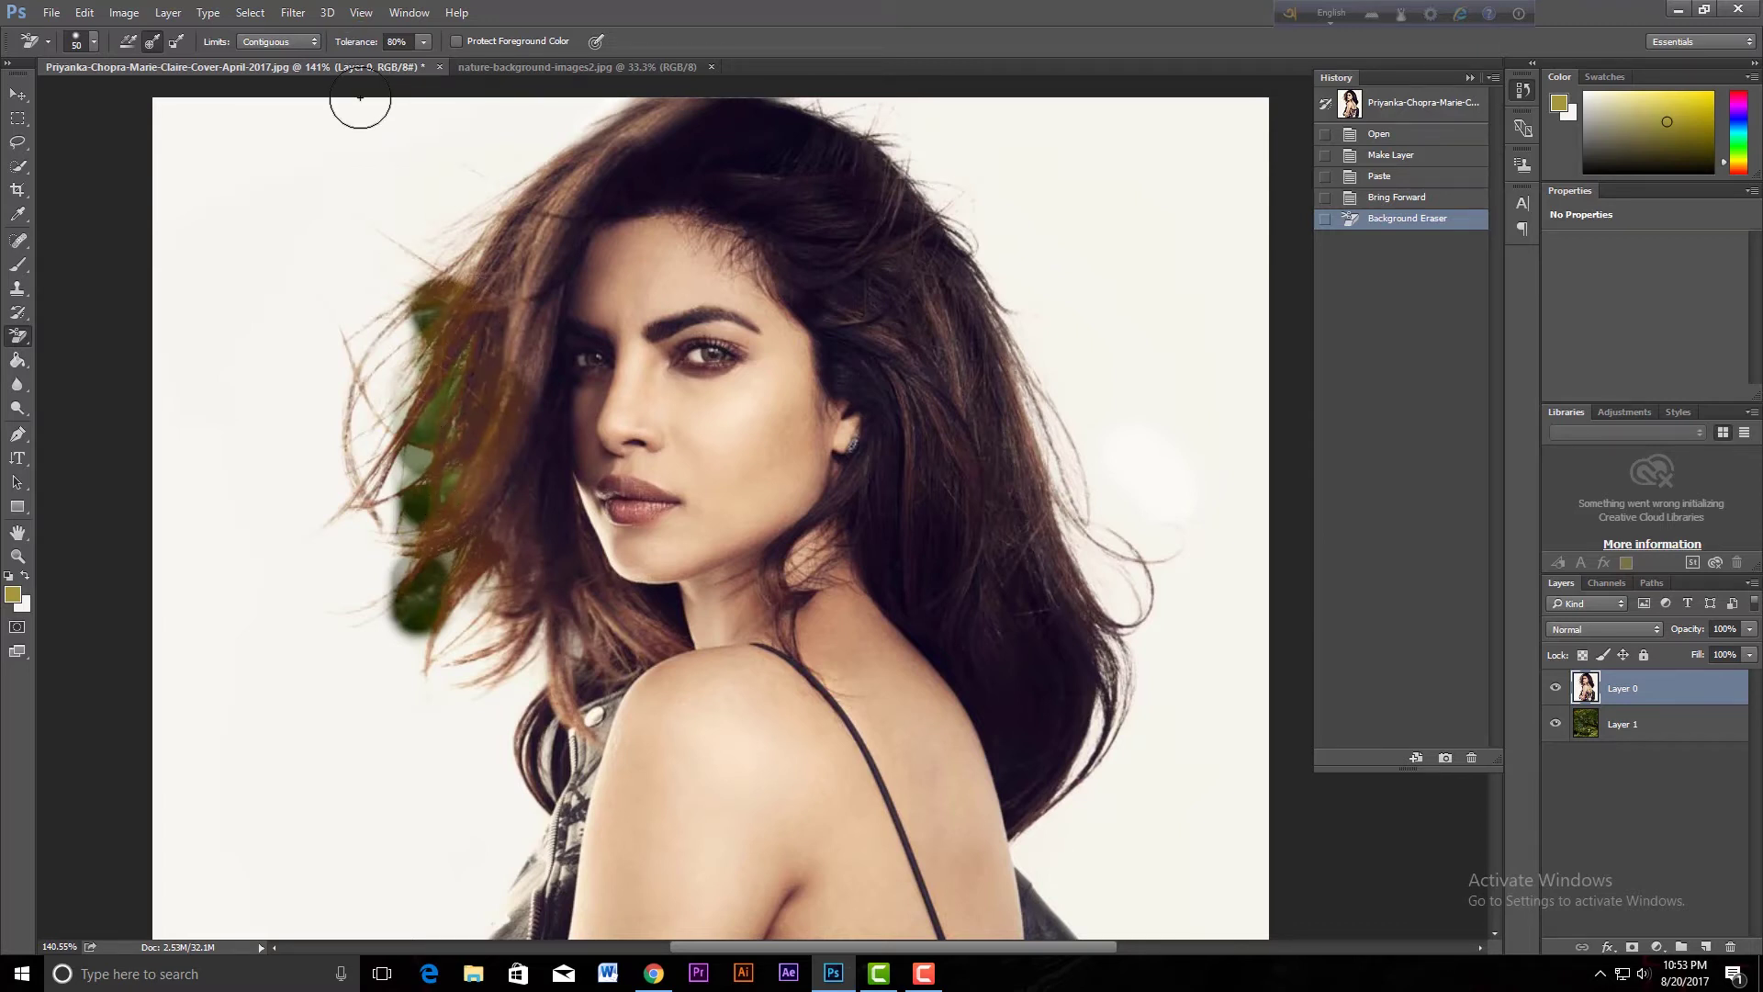
Undo the trial stroke, set eraser tolerance to 20%, and test-erase along the left hair edge
key(ctrl+z)
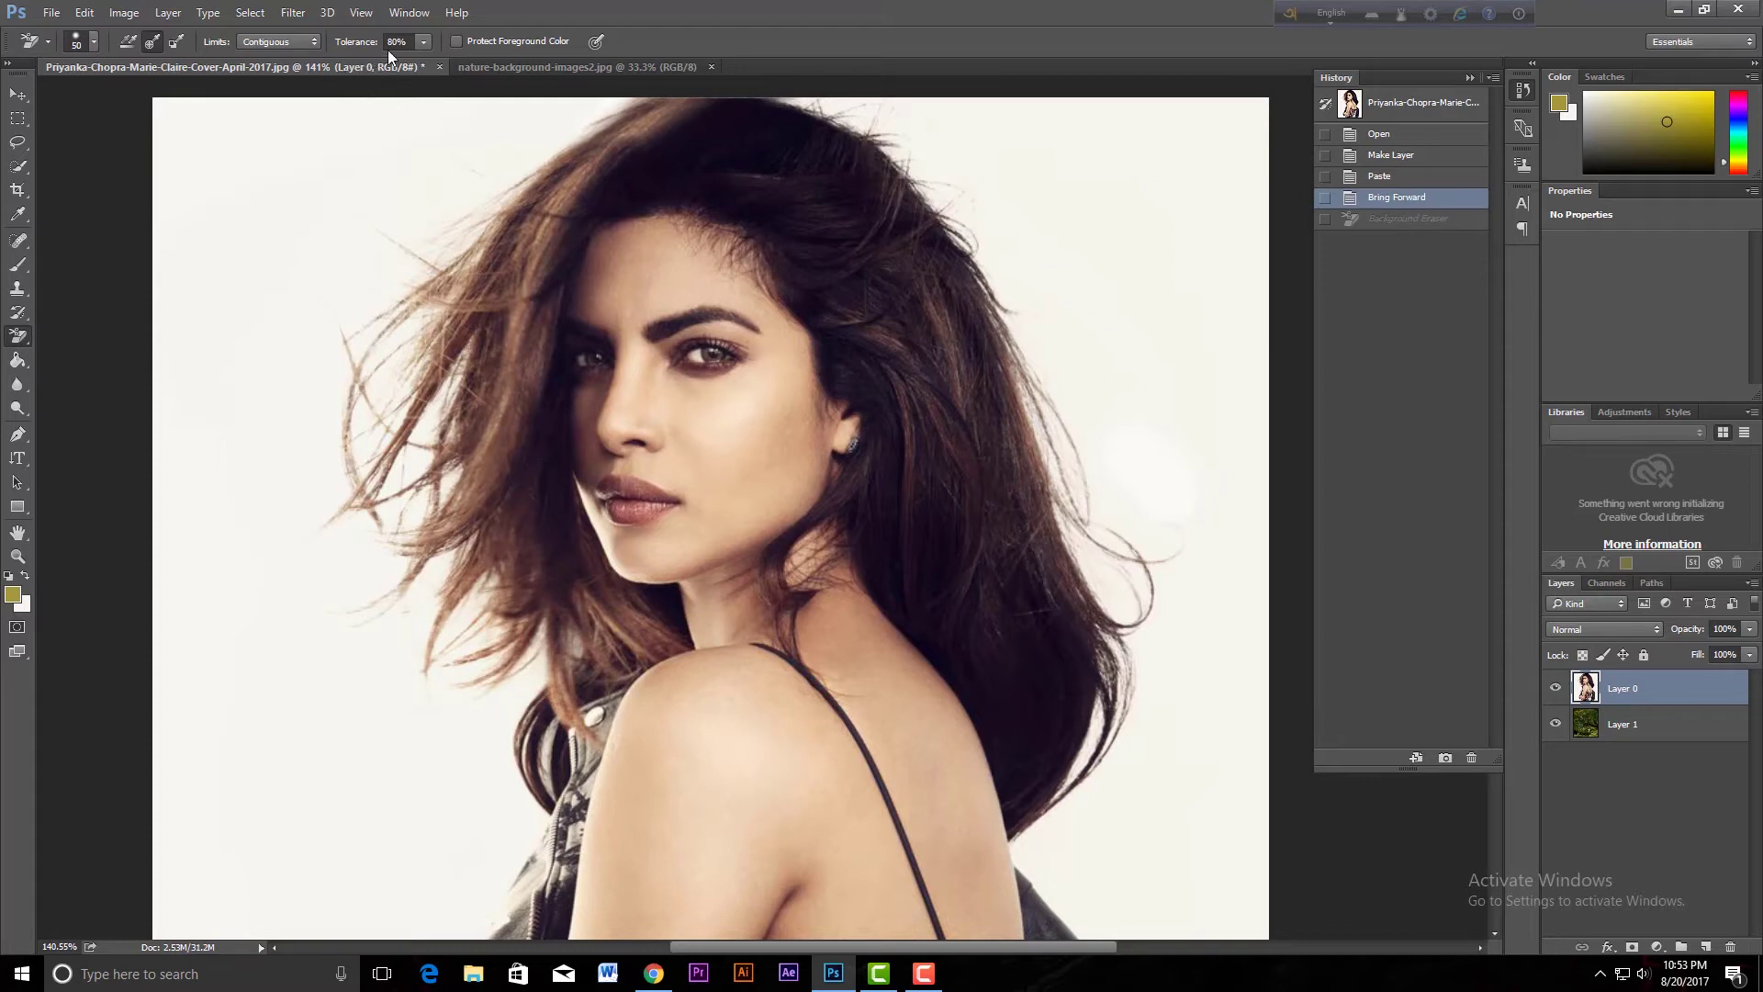
click(409, 41)
text(20)
click(432, 372)
mouse_move(406, 499)
mouse_down()
mouse_move(452, 470)
mouse_move(471, 643)
mouse_move(442, 648)
mouse_up()
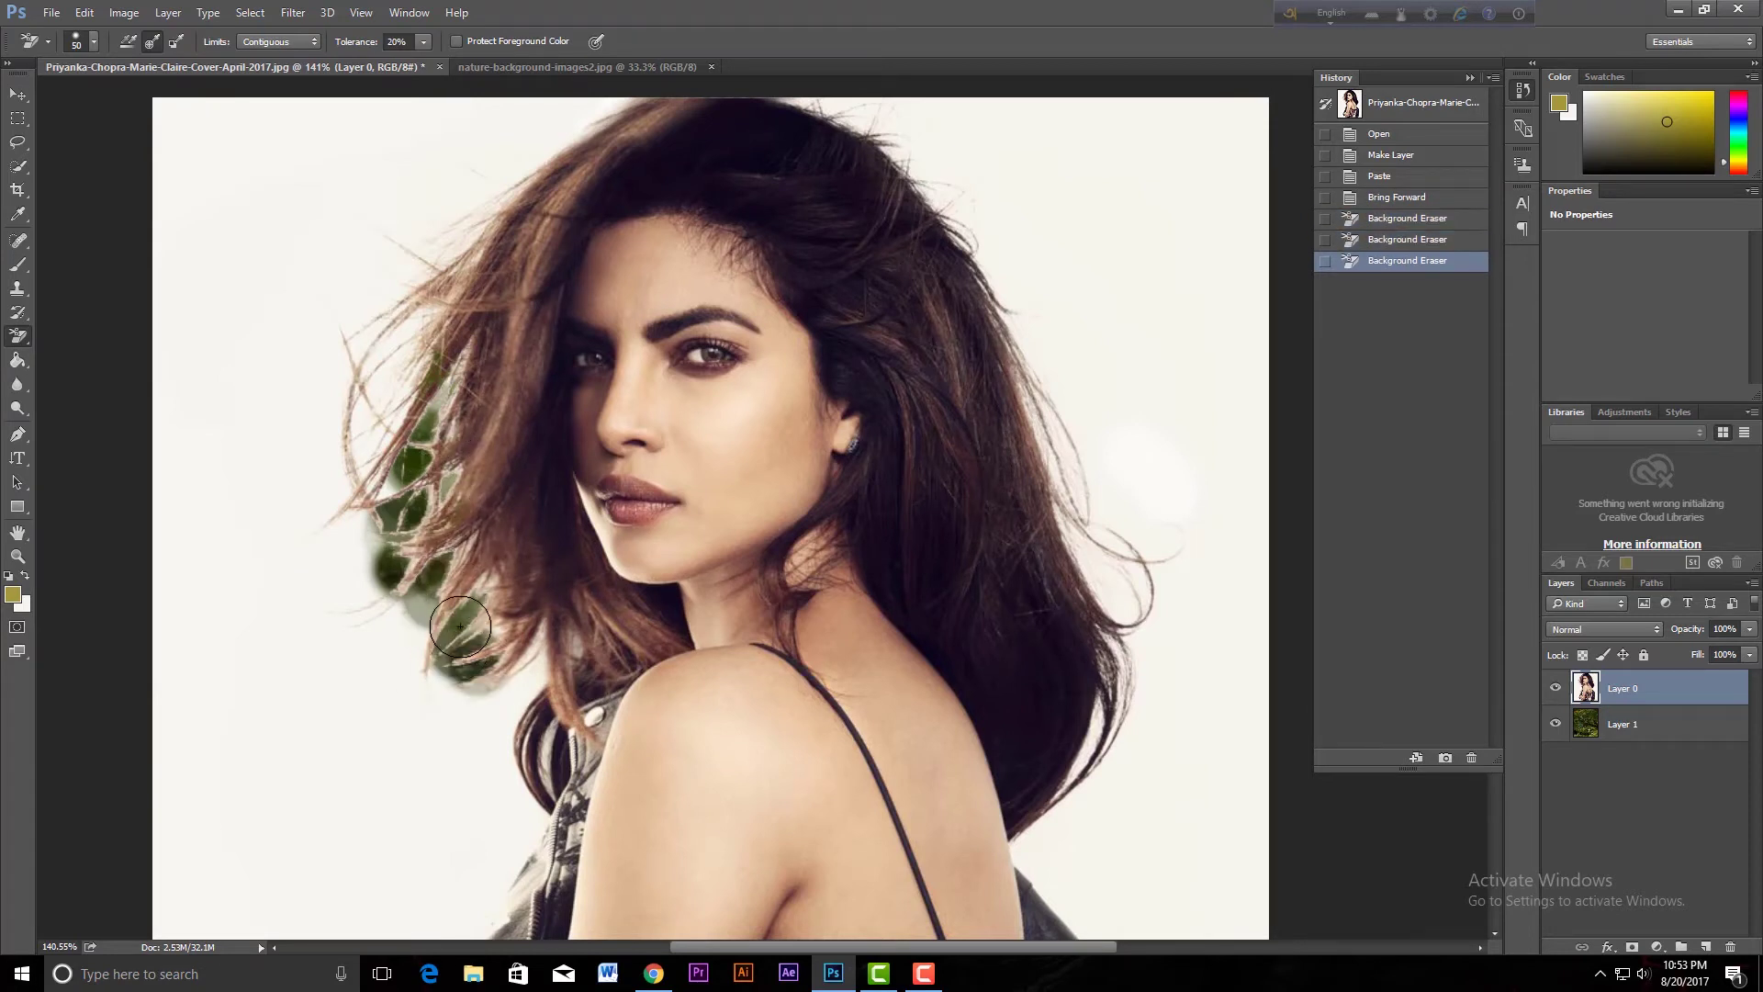
alt+click(262, 485)
mouse_move(395, 650)
mouse_down()
mouse_move(397, 588)
mouse_move(391, 625)
mouse_move(363, 606)
mouse_up()
click(394, 563)
click(386, 564)
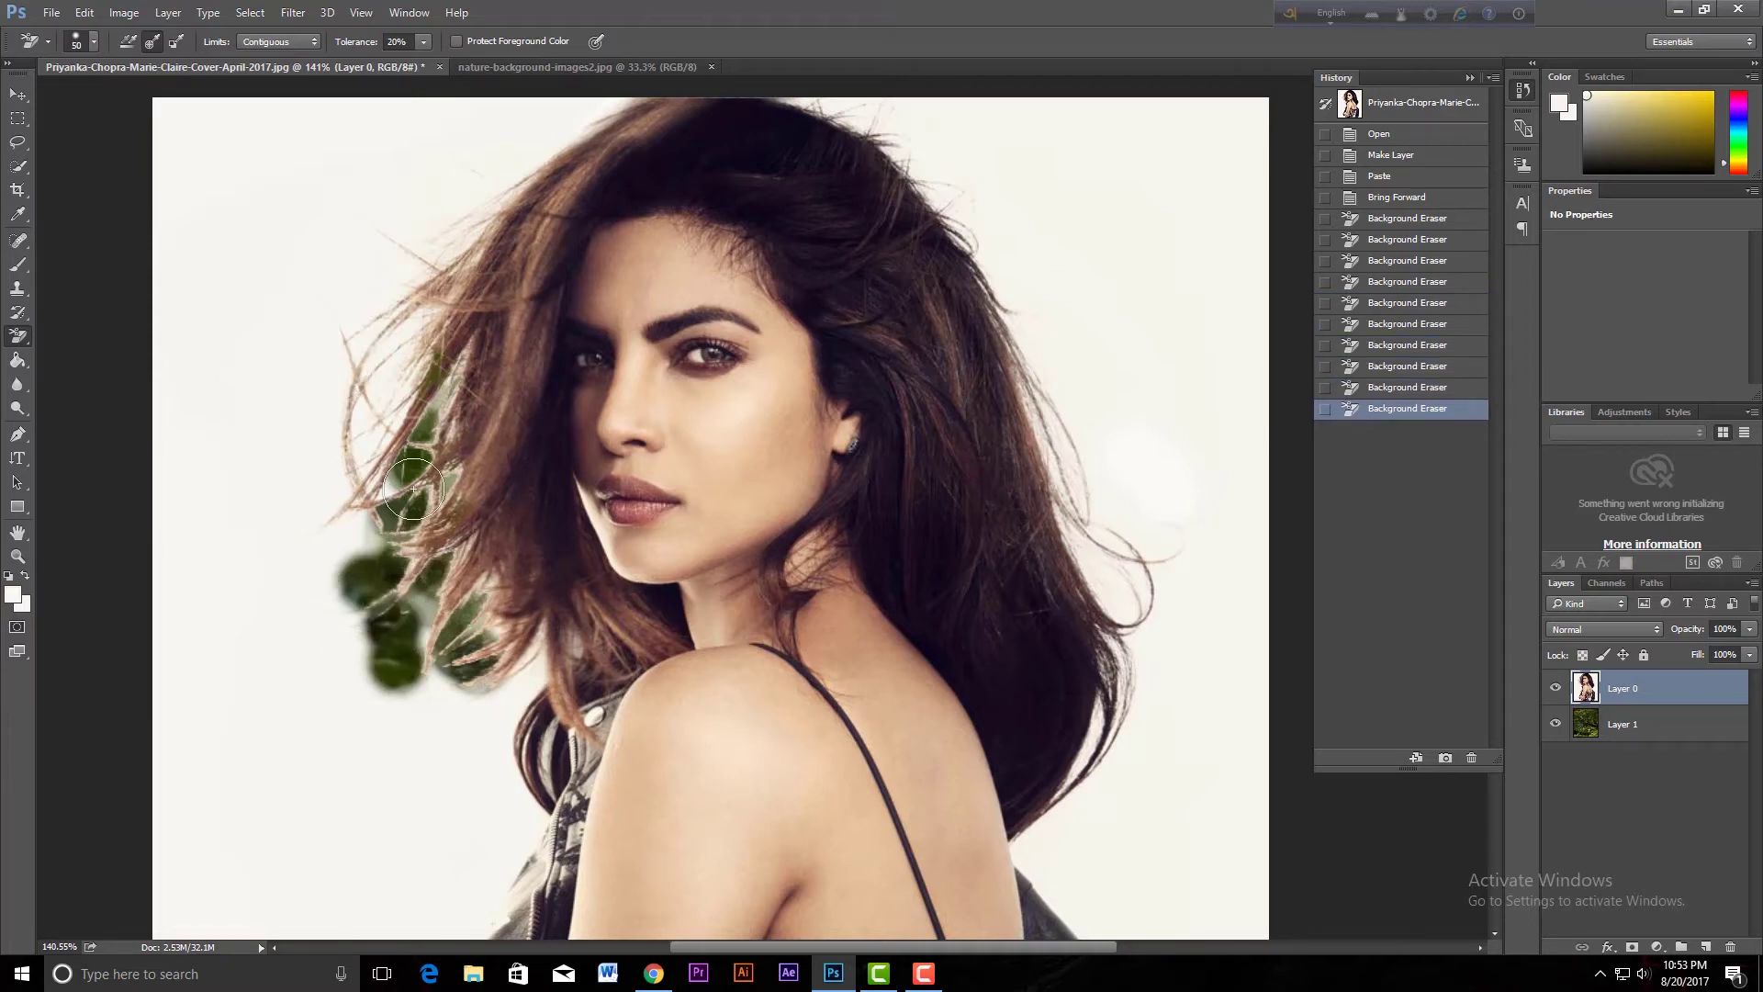
Step back through the eraser strokes and set tolerance to 35%
key(ctrl+alt+z)
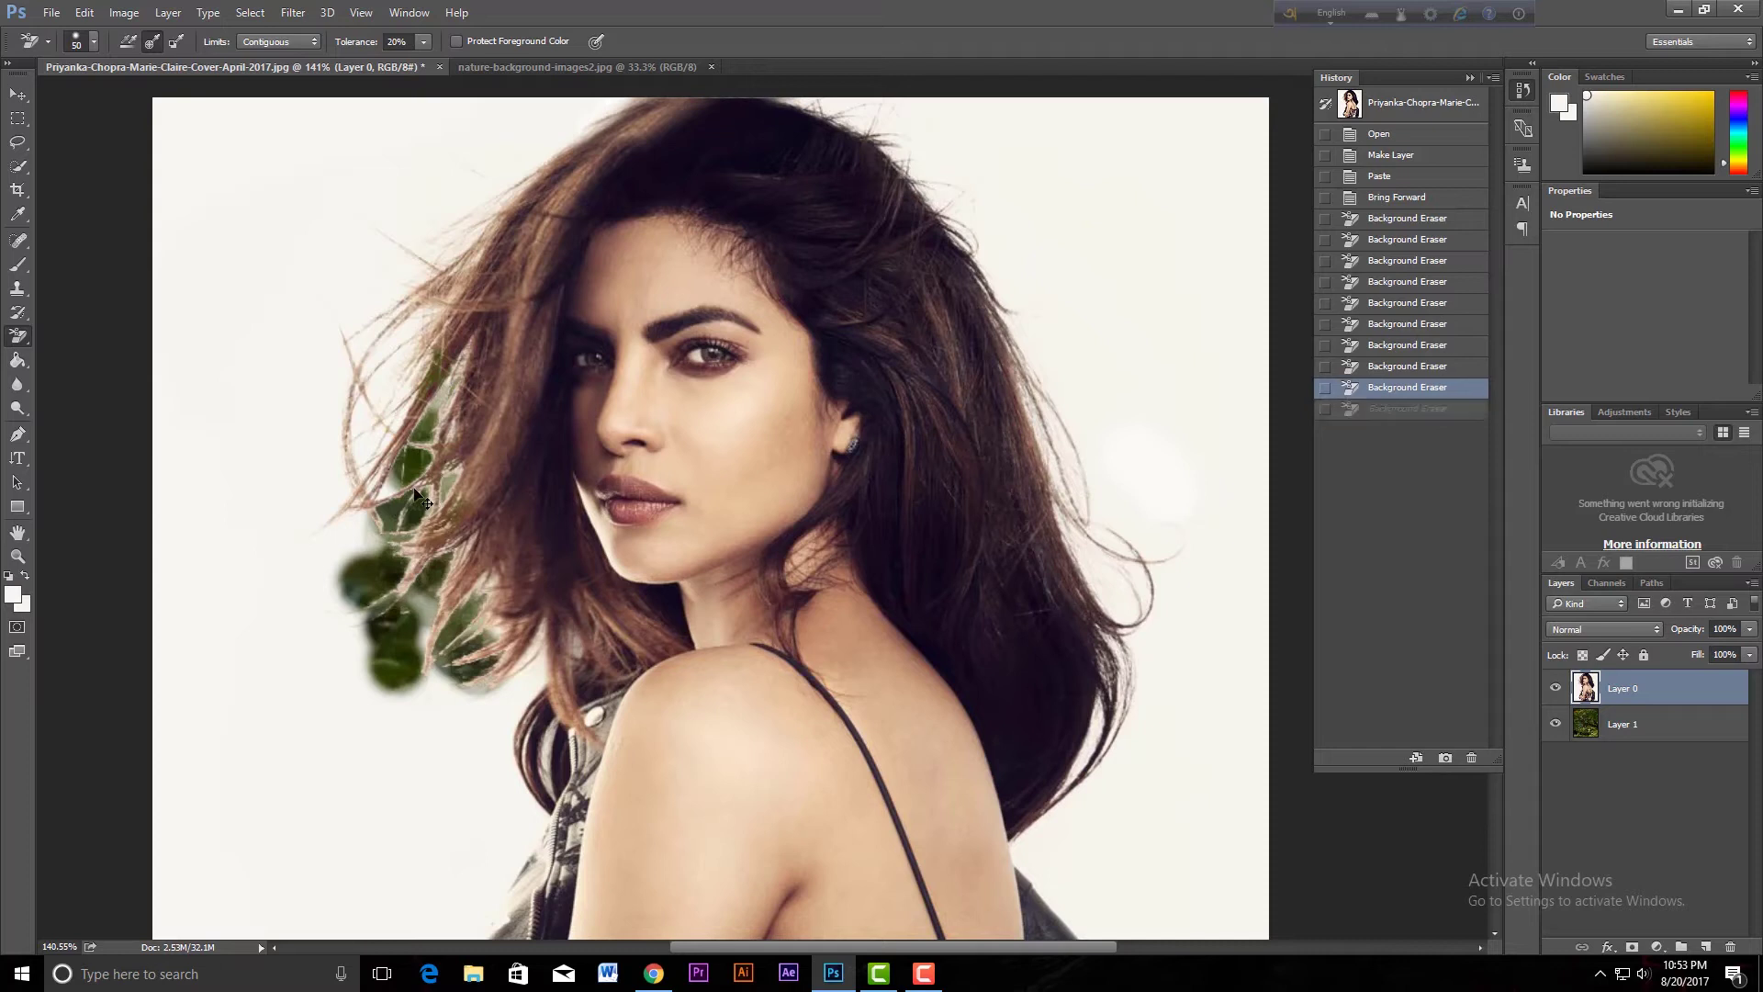
key(ctrl+alt+z)
key(ctrl+alt+z)
key(ctrl+alt+z)
key(ctrl+alt+z)
key(ctrl+alt+z)
key(ctrl+alt+z)
key(ctrl+alt+z)
key(ctrl+alt+z)
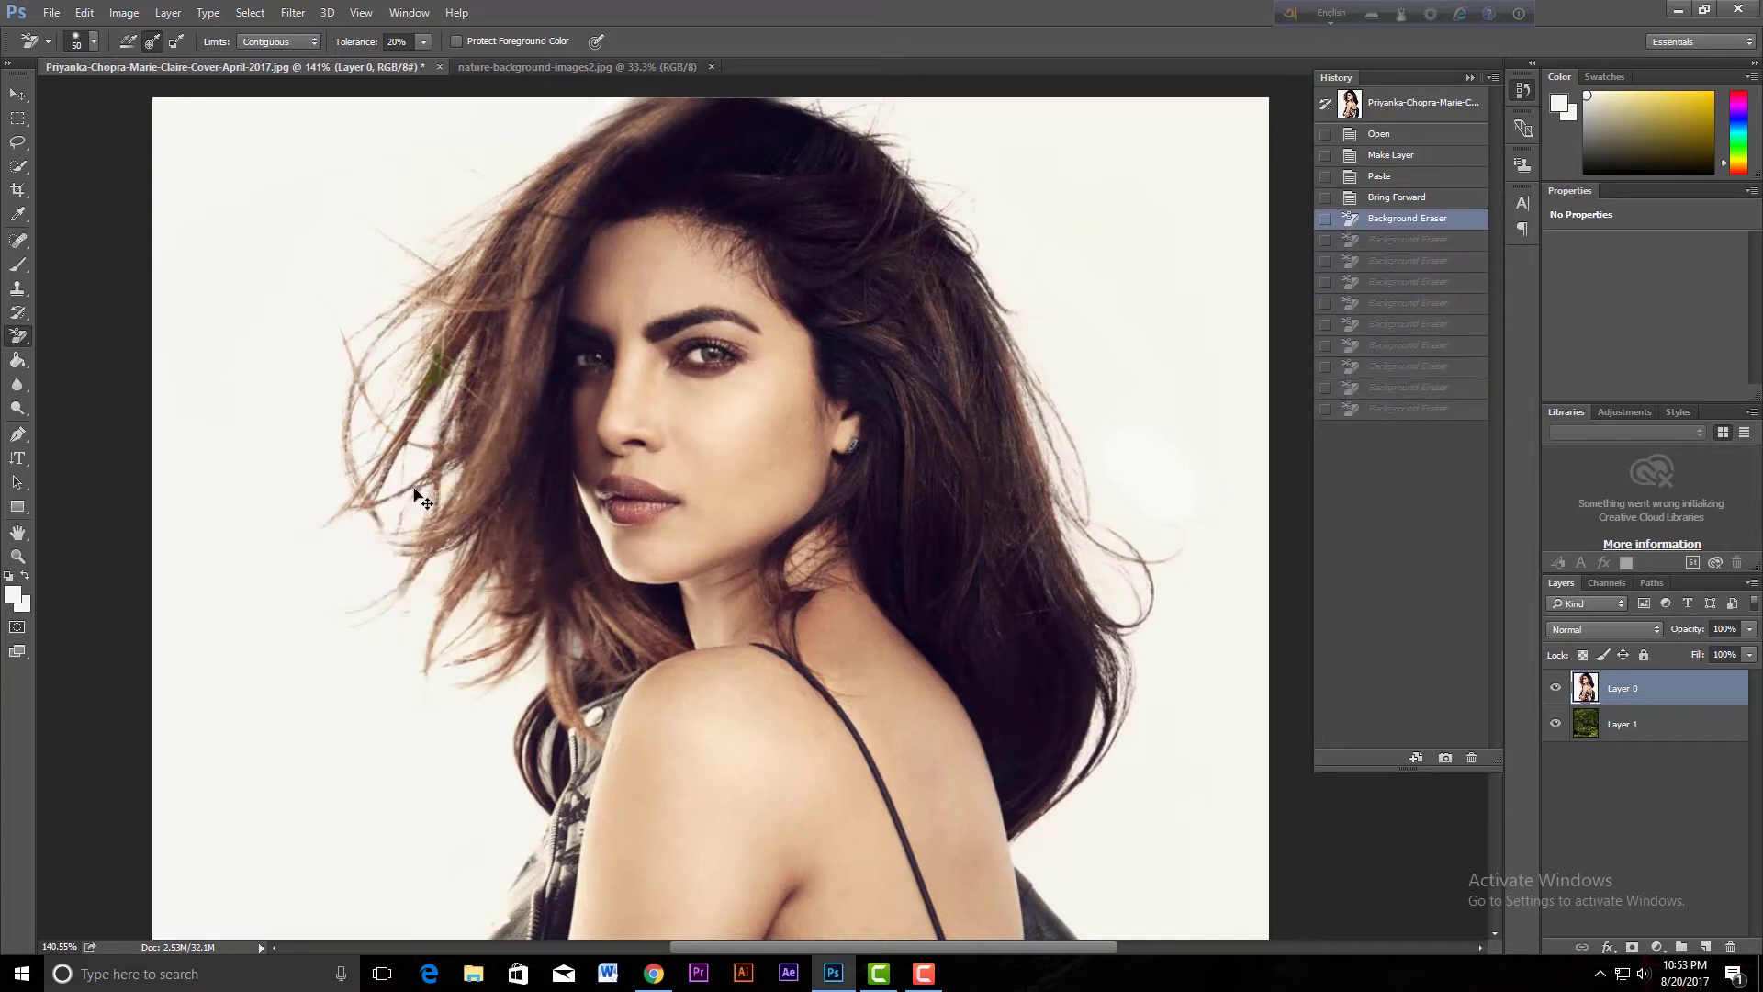
click(403, 41)
text(35)
key(Return)
key(ctrl+alt+z)
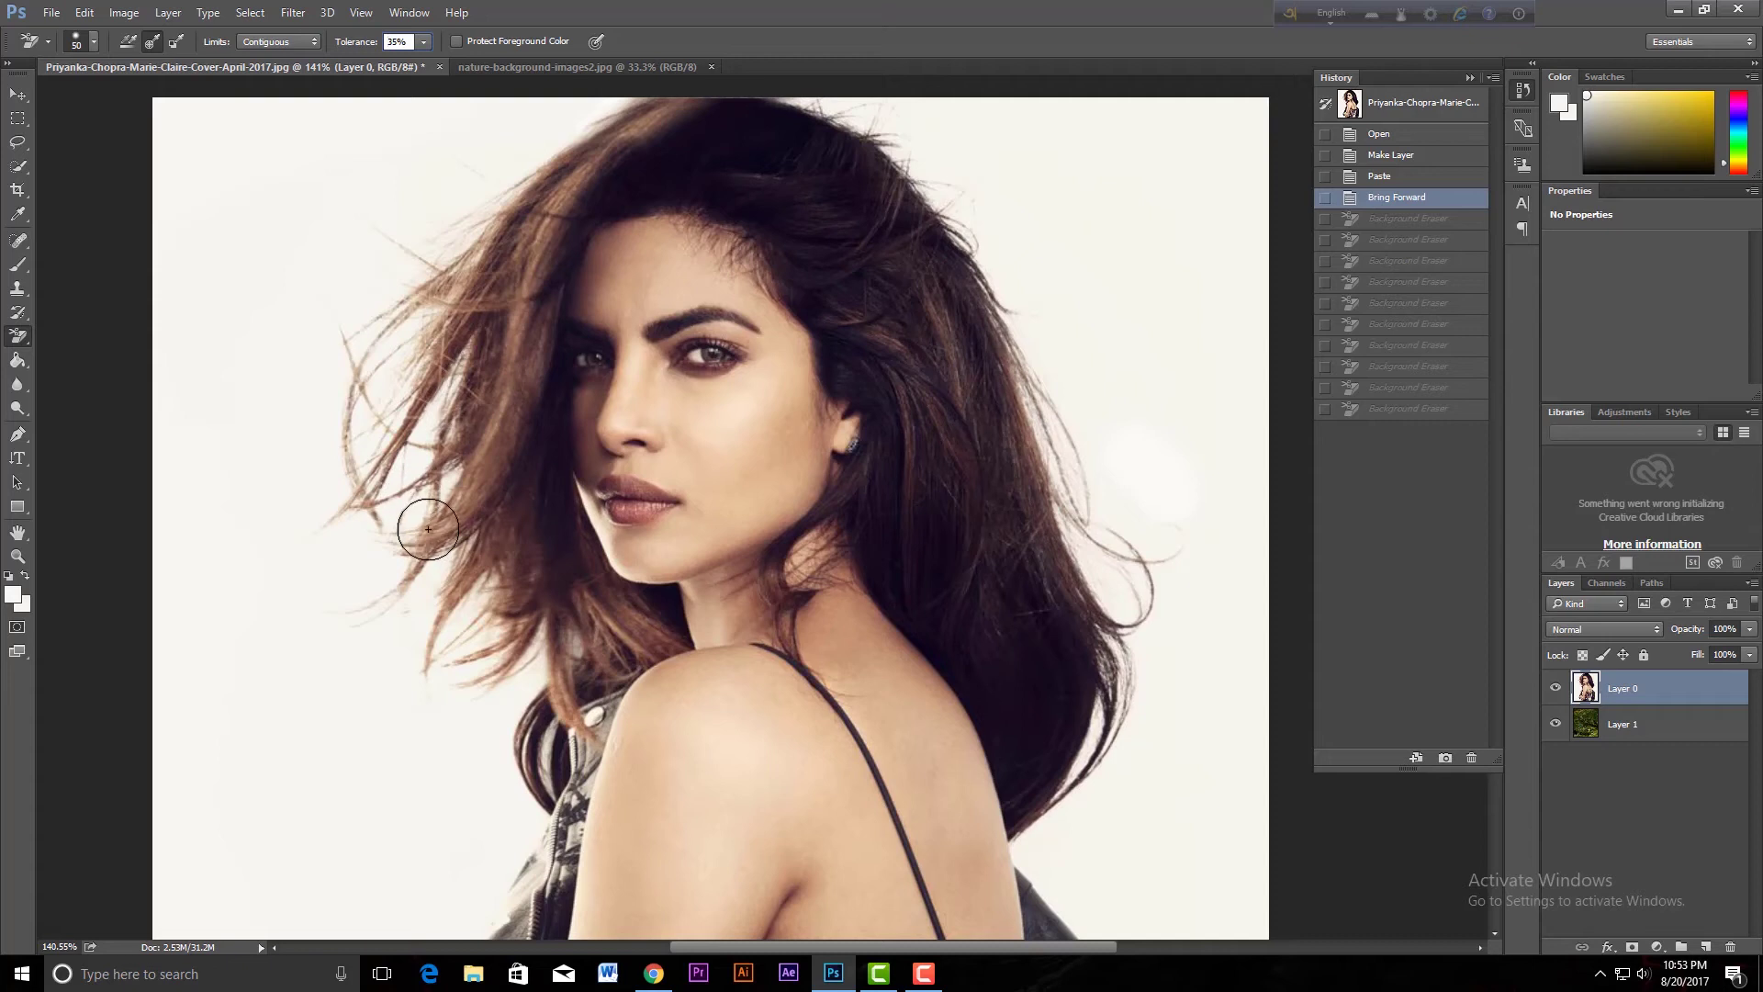
Zoom to 200% and erase white background beside the upper and lower-left hair
key(alt)
key(ctrl+plus)
drag(367, 587, 553, 855)
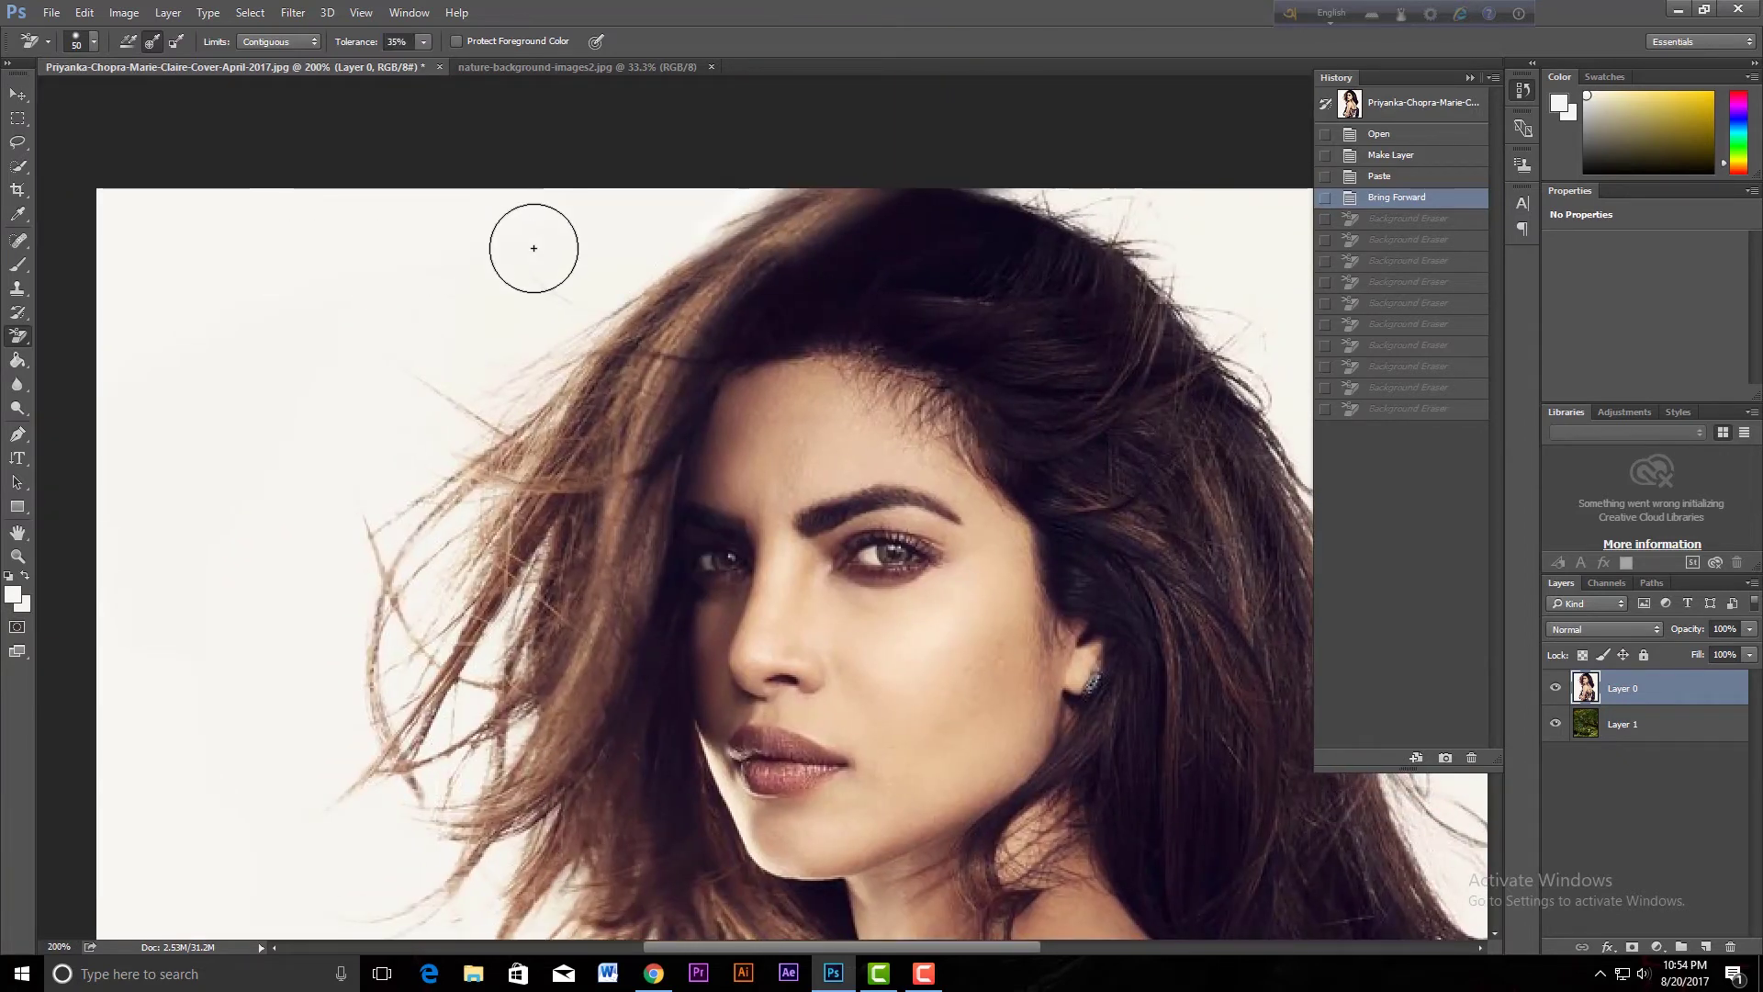
drag(703, 218, 407, 547)
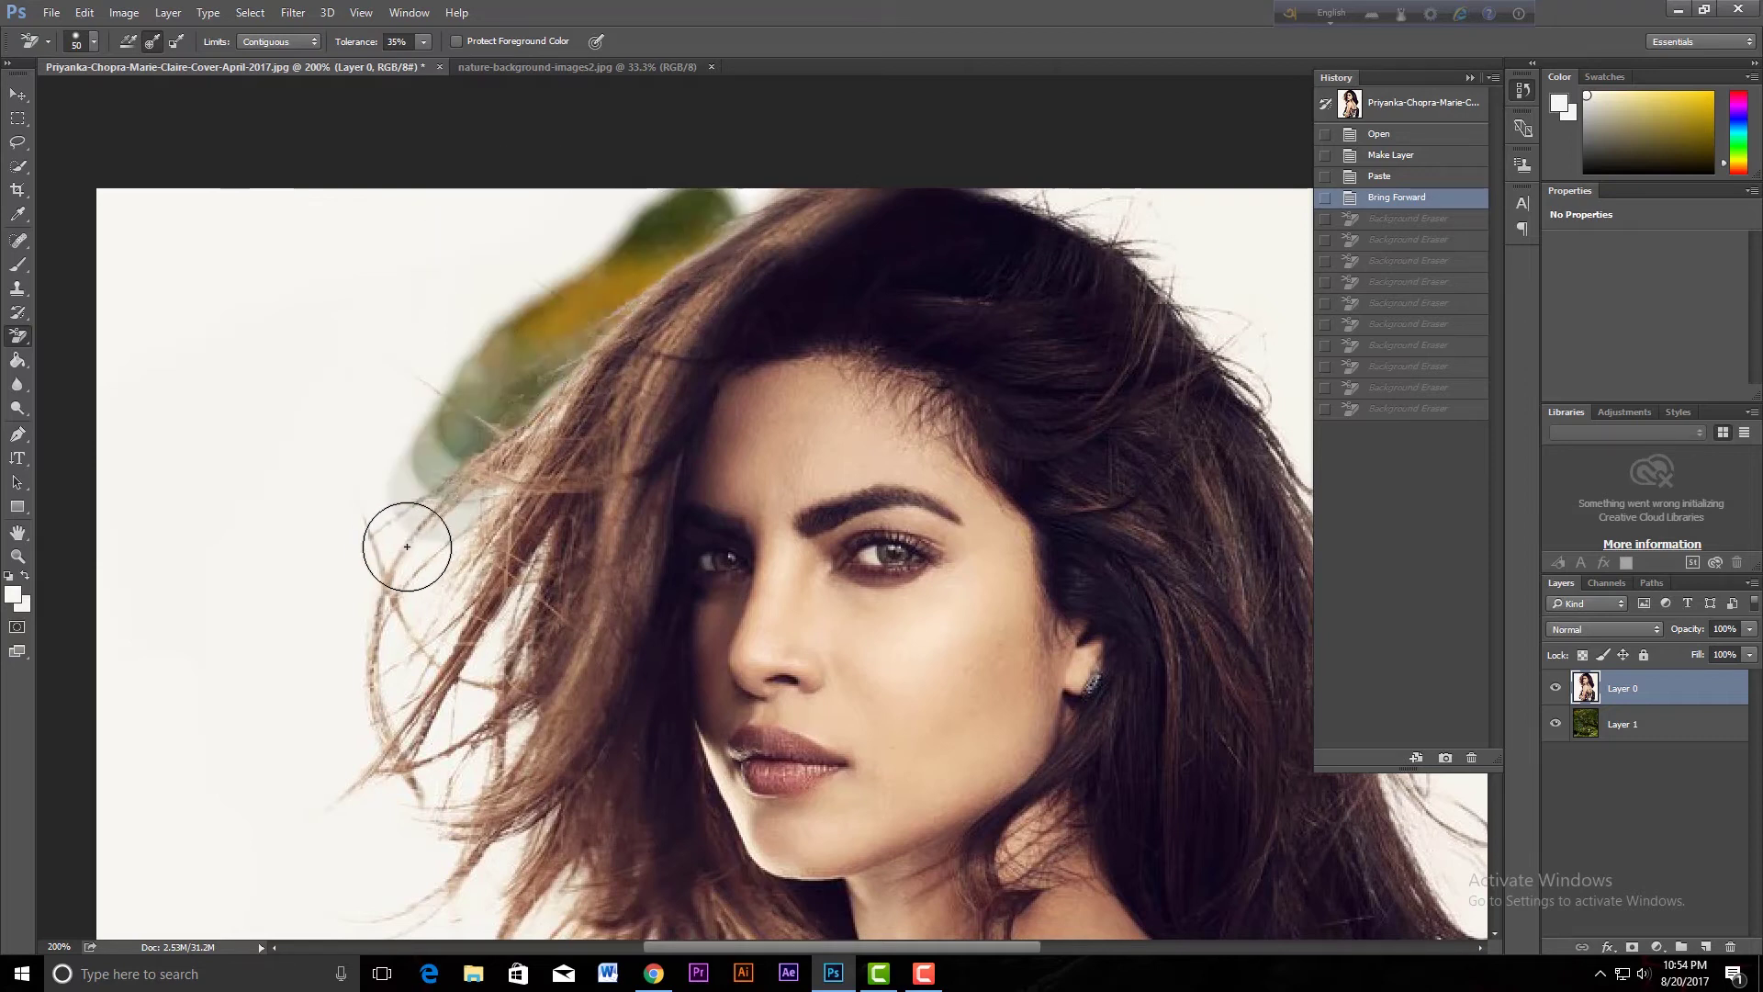
drag(703, 216, 418, 551)
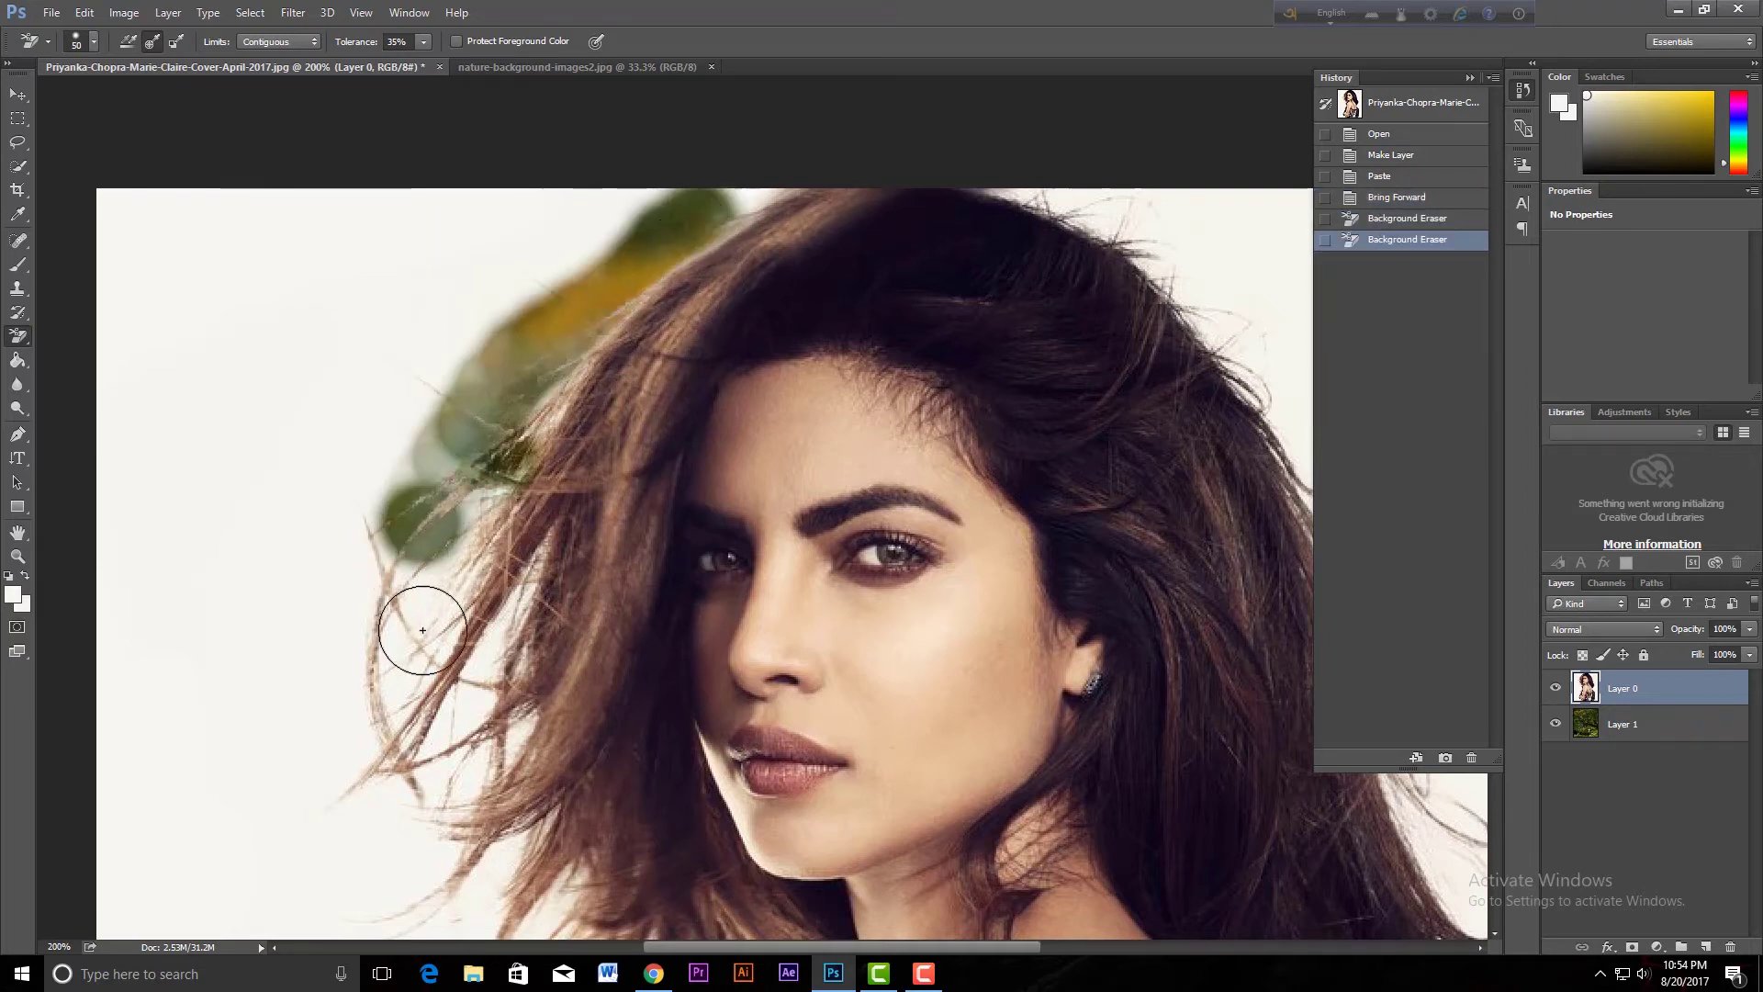
mouse_move(423, 630)
mouse_down()
mouse_move(496, 551)
mouse_move(459, 662)
mouse_move(534, 533)
mouse_move(487, 735)
mouse_up()
mouse_move(459, 893)
mouse_down()
mouse_move(496, 854)
mouse_move(507, 762)
mouse_up()
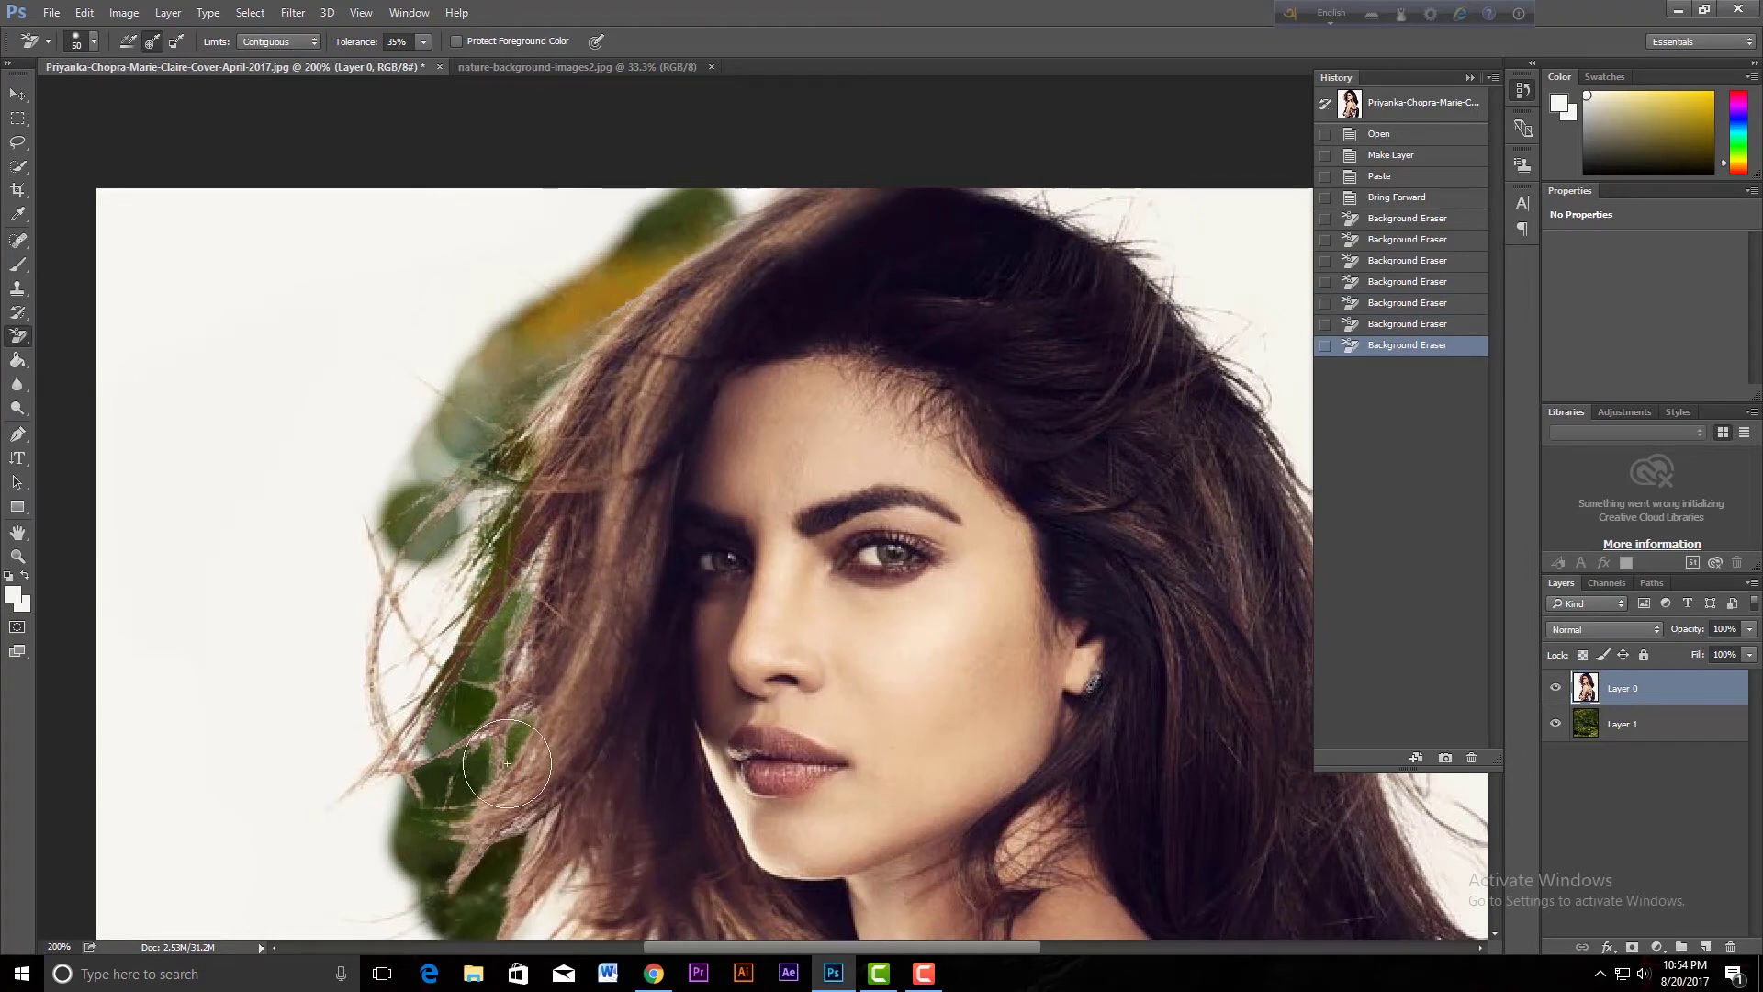
Erase background between strands near the face and cheek, then undo the latest strokes
scroll(507, 762, down, 5)
mouse_move(500, 395)
mouse_down()
mouse_move(516, 579)
mouse_move(522, 547)
mouse_up()
mouse_move(527, 207)
mouse_down()
mouse_move(435, 794)
mouse_move(743, 572)
mouse_up()
mouse_move(597, 395)
mouse_down()
mouse_move(529, 737)
mouse_move(578, 597)
mouse_up()
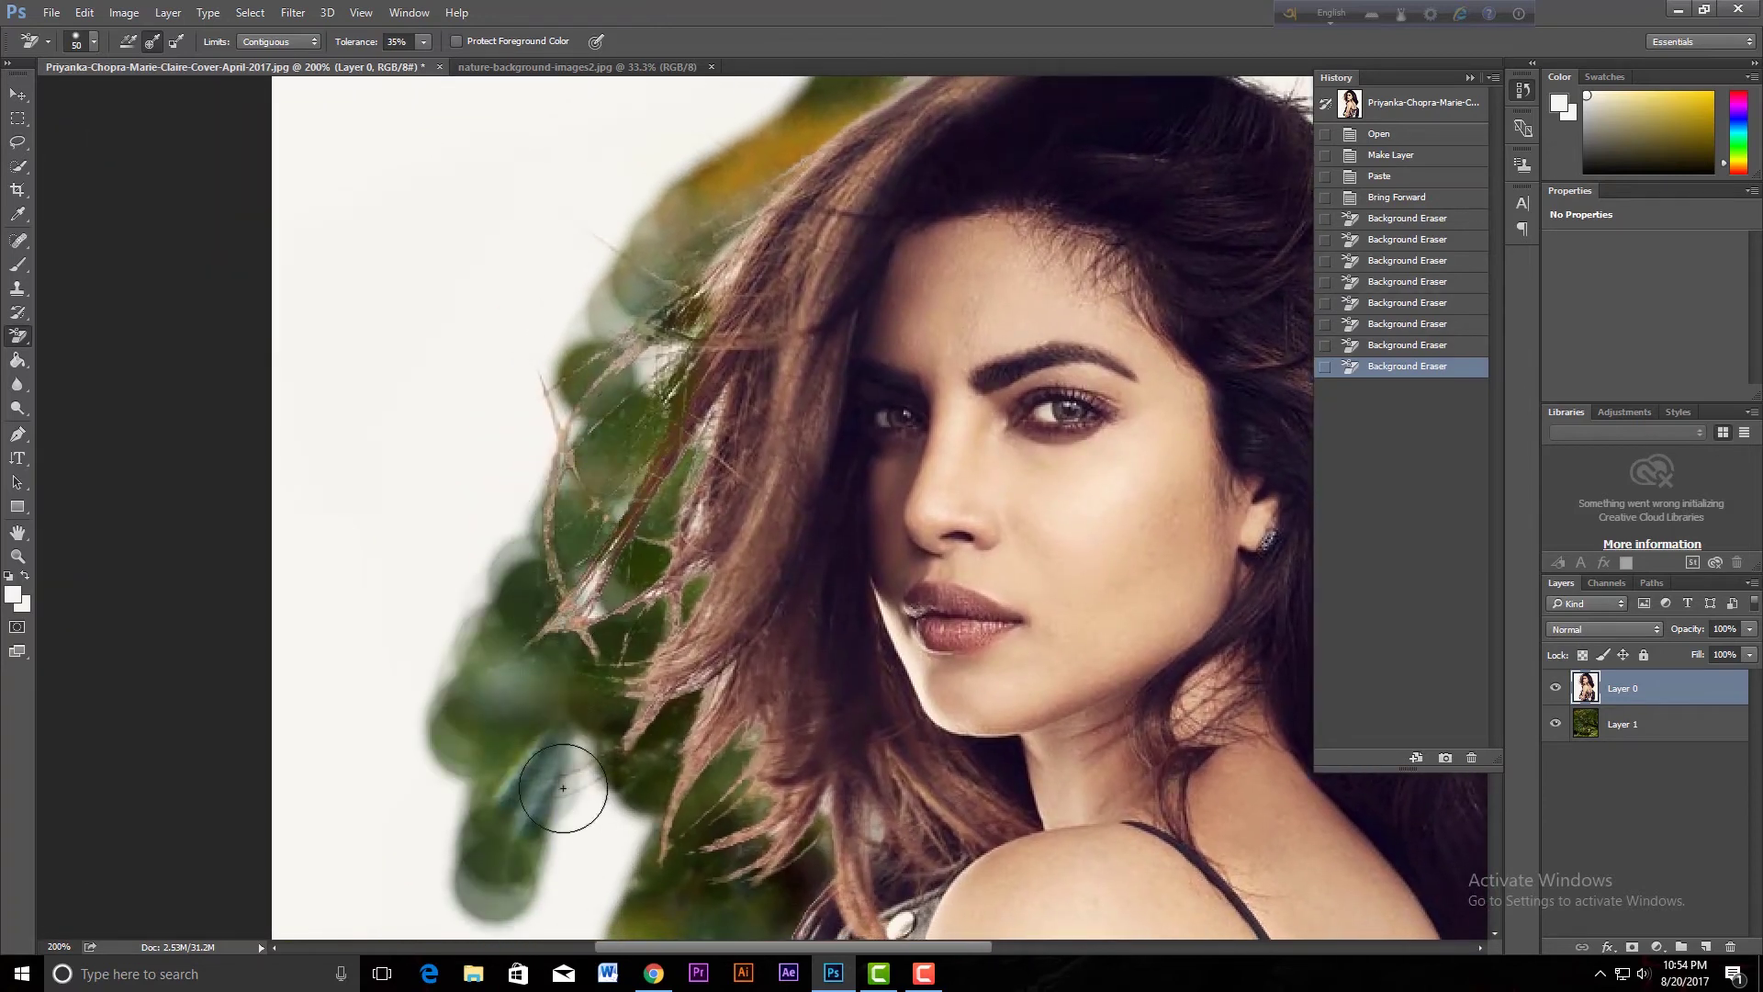
click(587, 576)
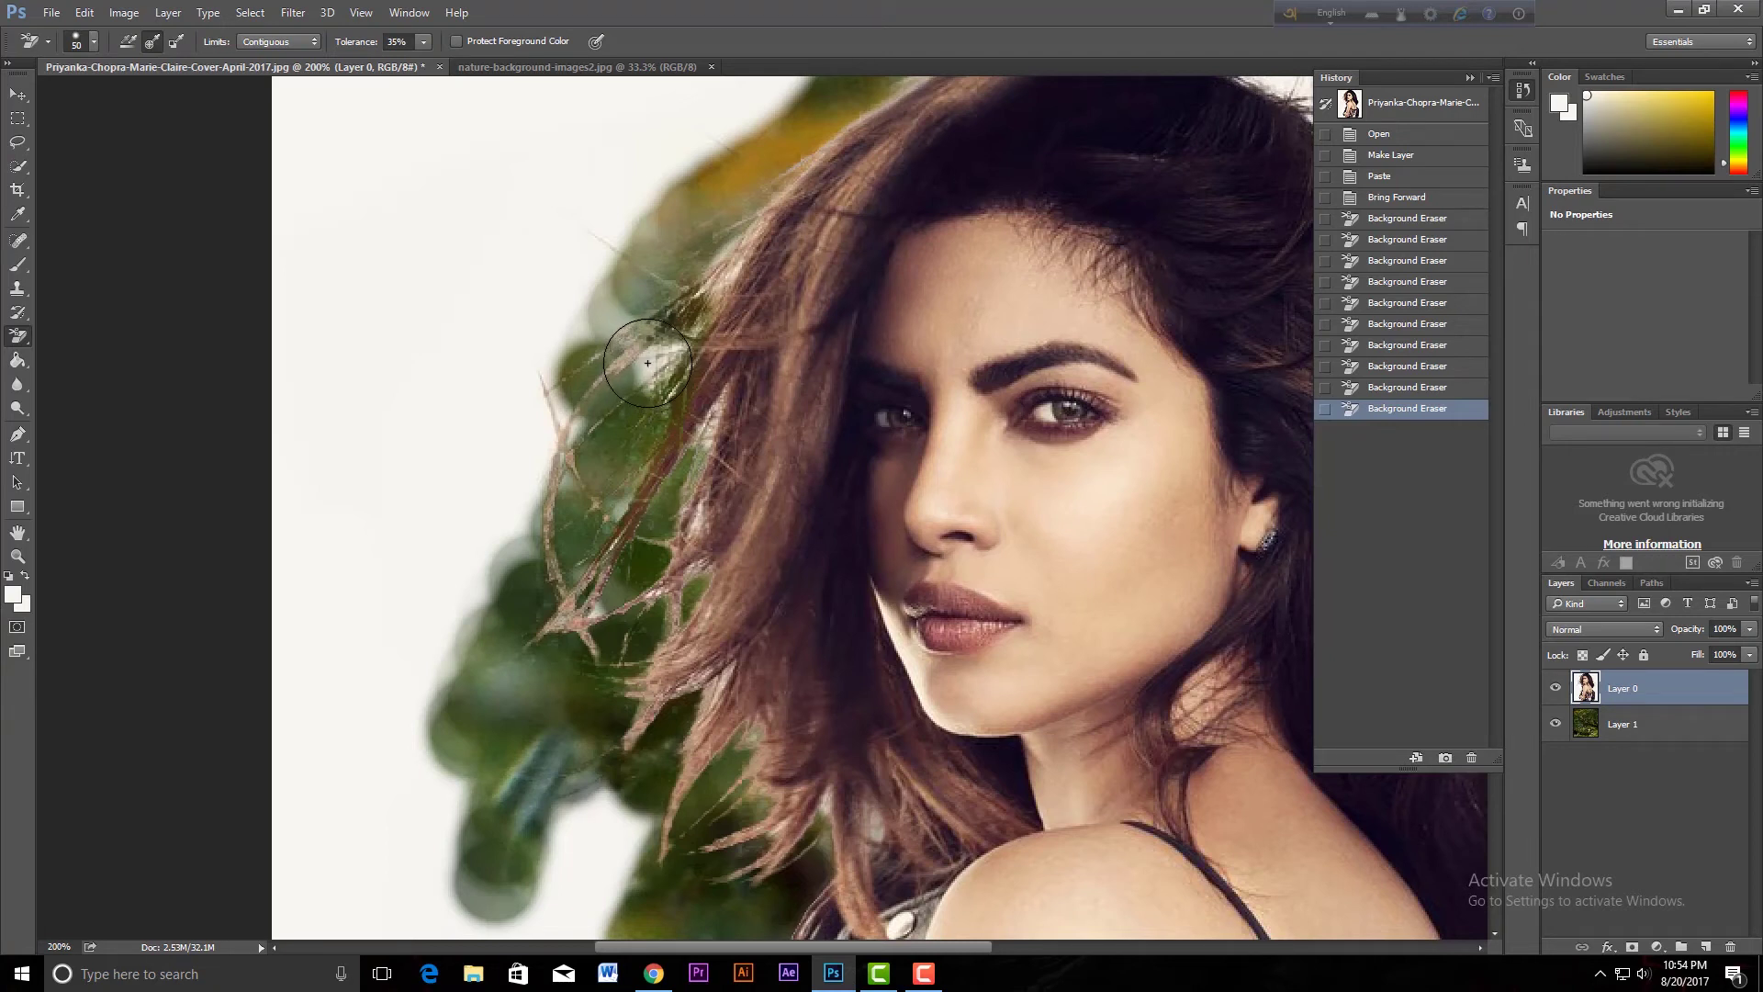
click(648, 363)
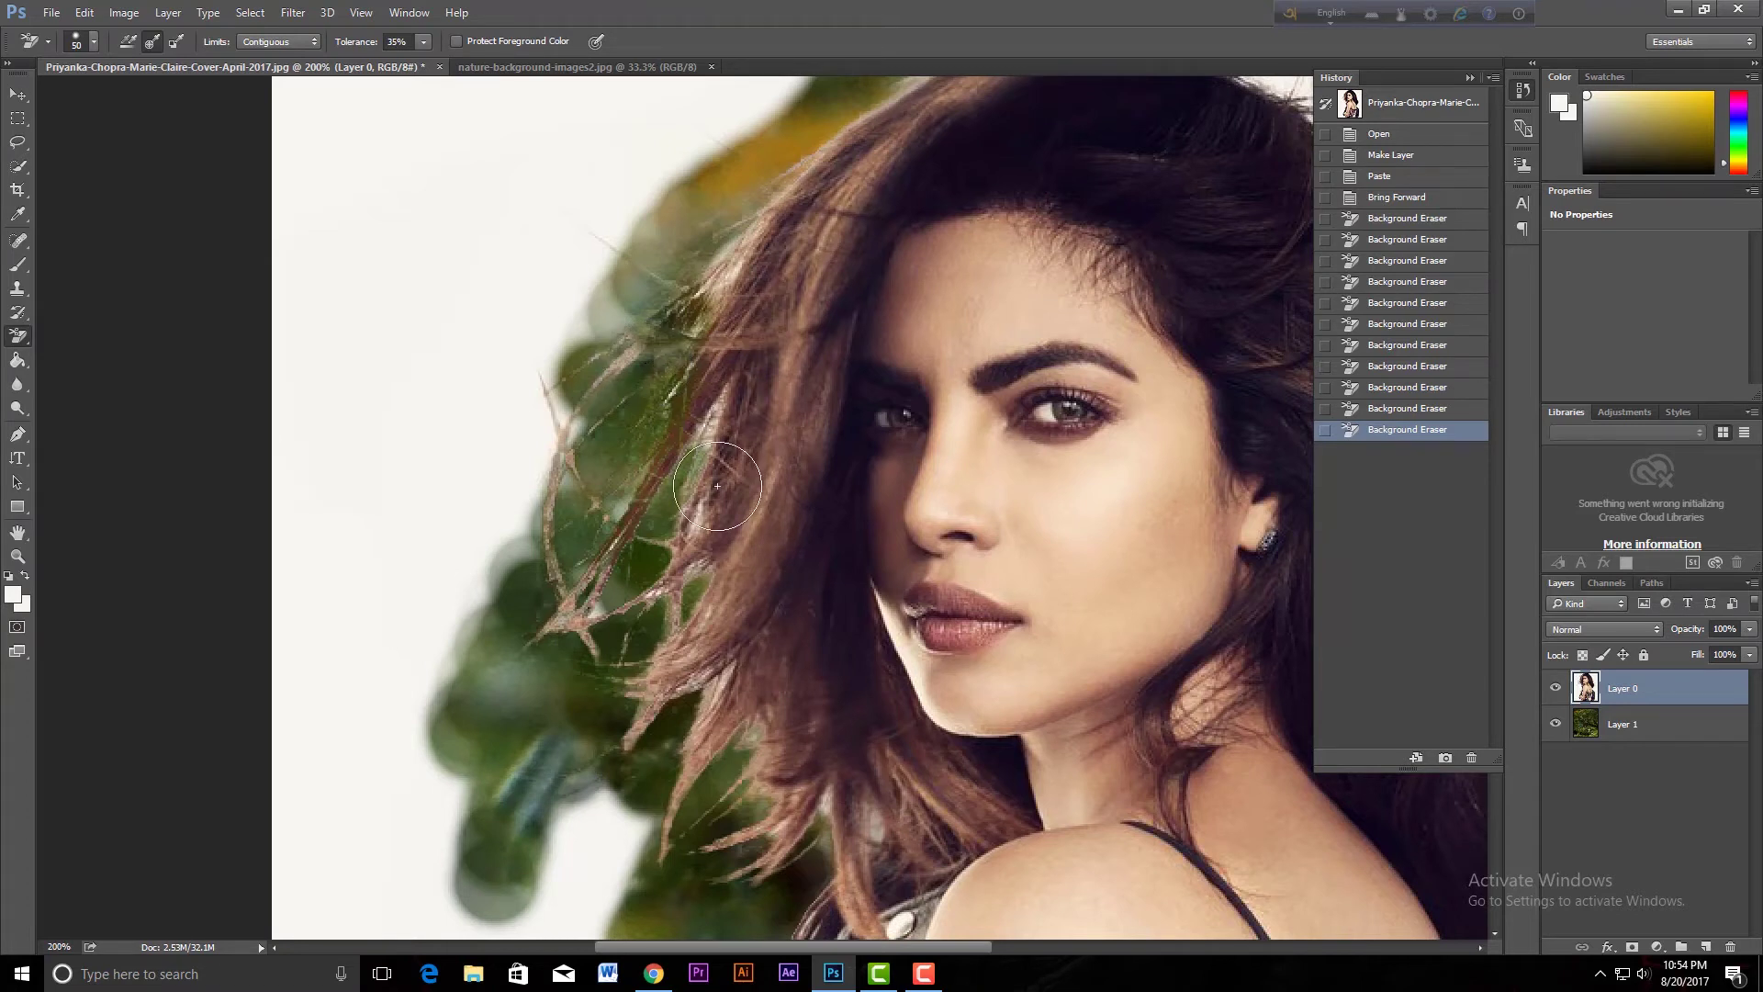
click(721, 515)
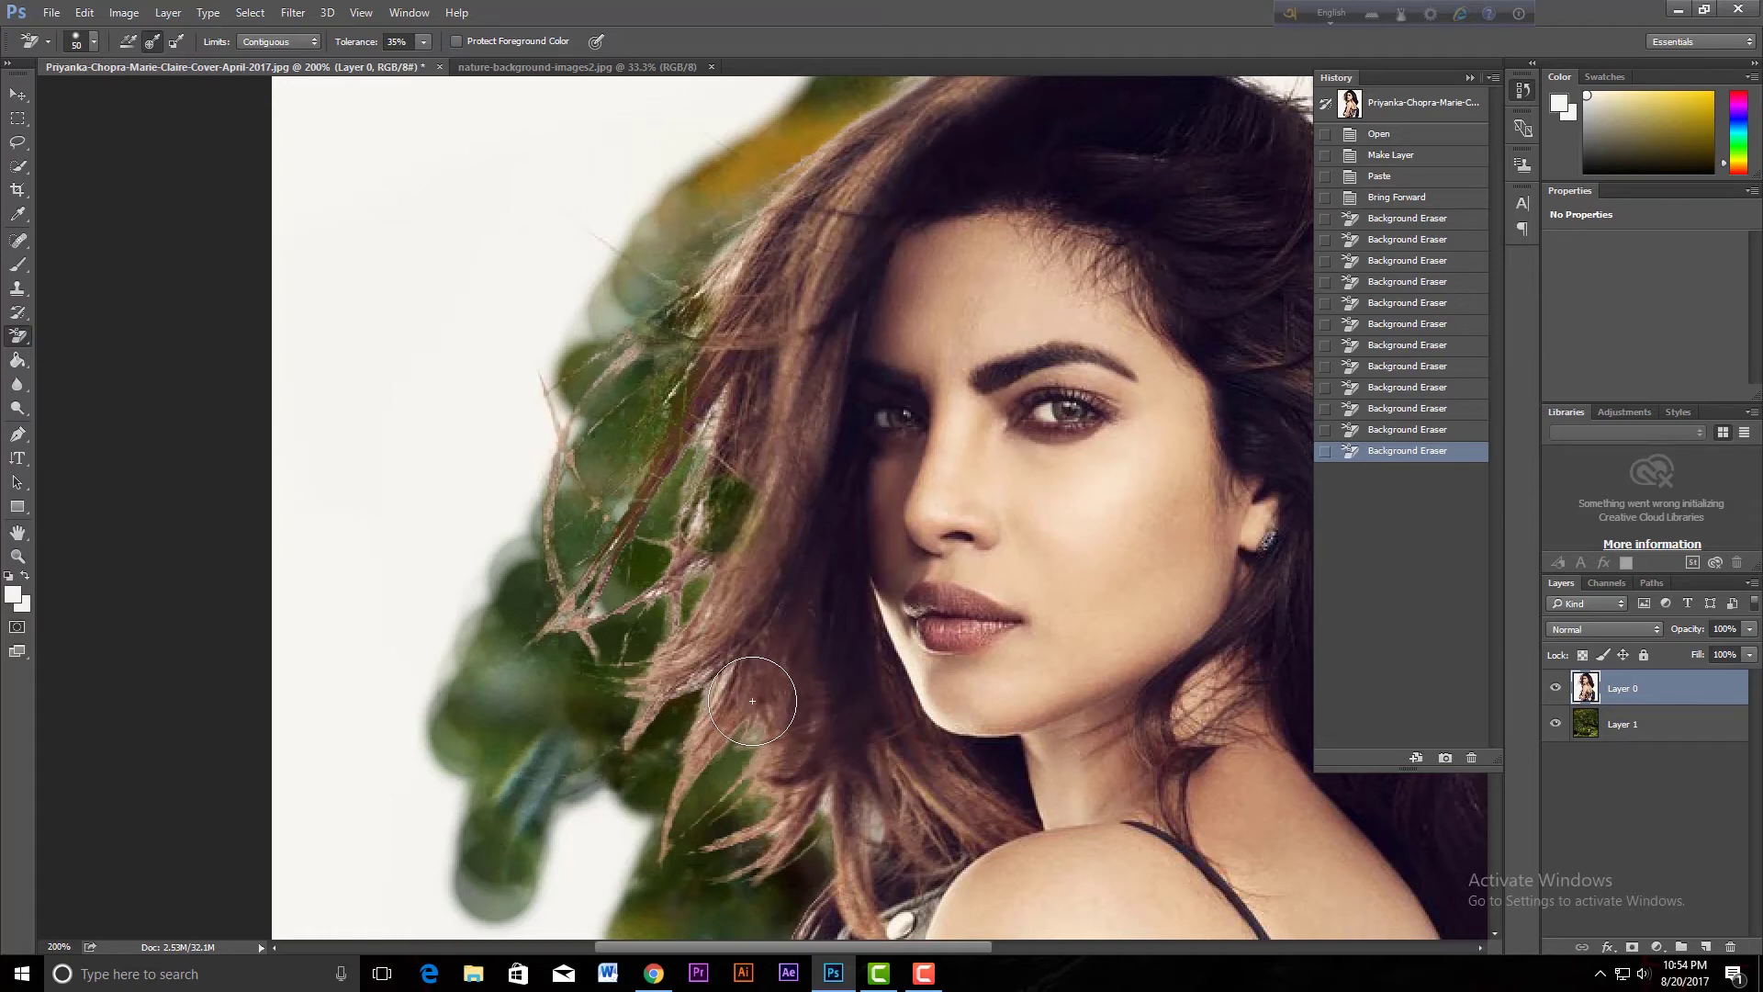
key(ctrl+alt+z)
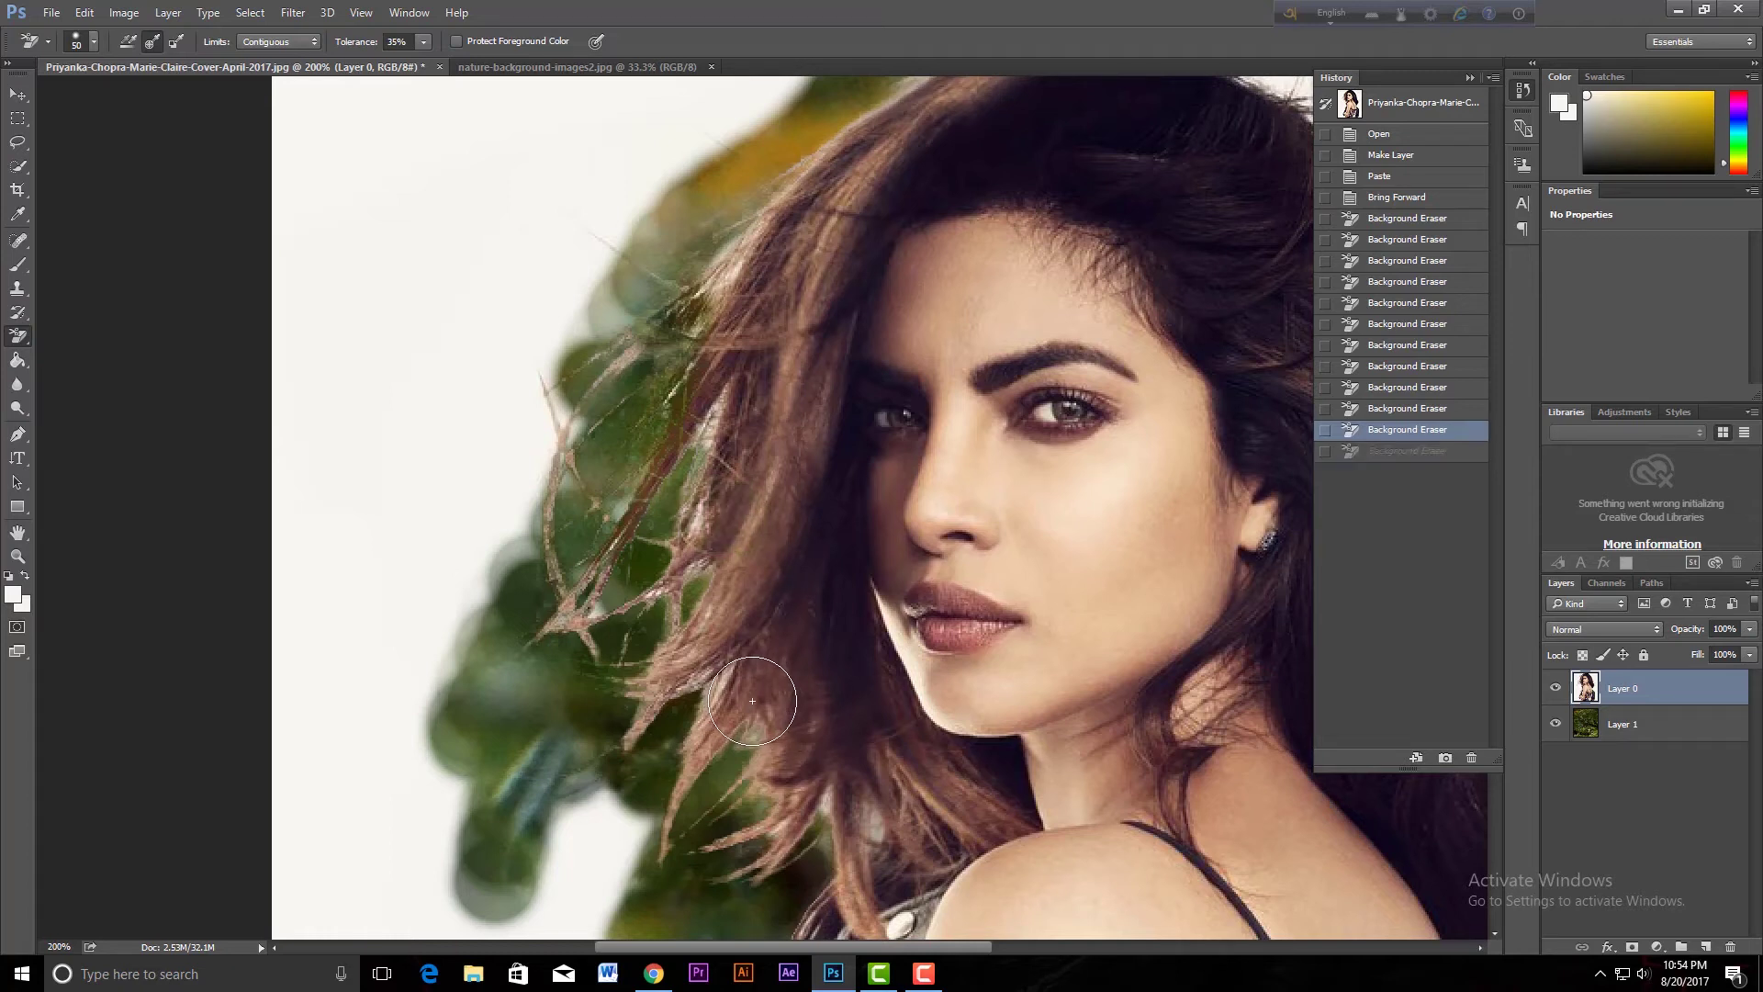
key(ctrl+alt+z)
key(ctrl+alt+z)
key(ctrl+alt+z)
key(ctrl+alt+z)
key(ctrl+alt+z)
key(ctrl+alt+z)
key(ctrl+alt+z)
key(ctrl+alt+z)
key(ctrl+alt+z)
key(ctrl+alt+z)
key(ctrl+alt+z)
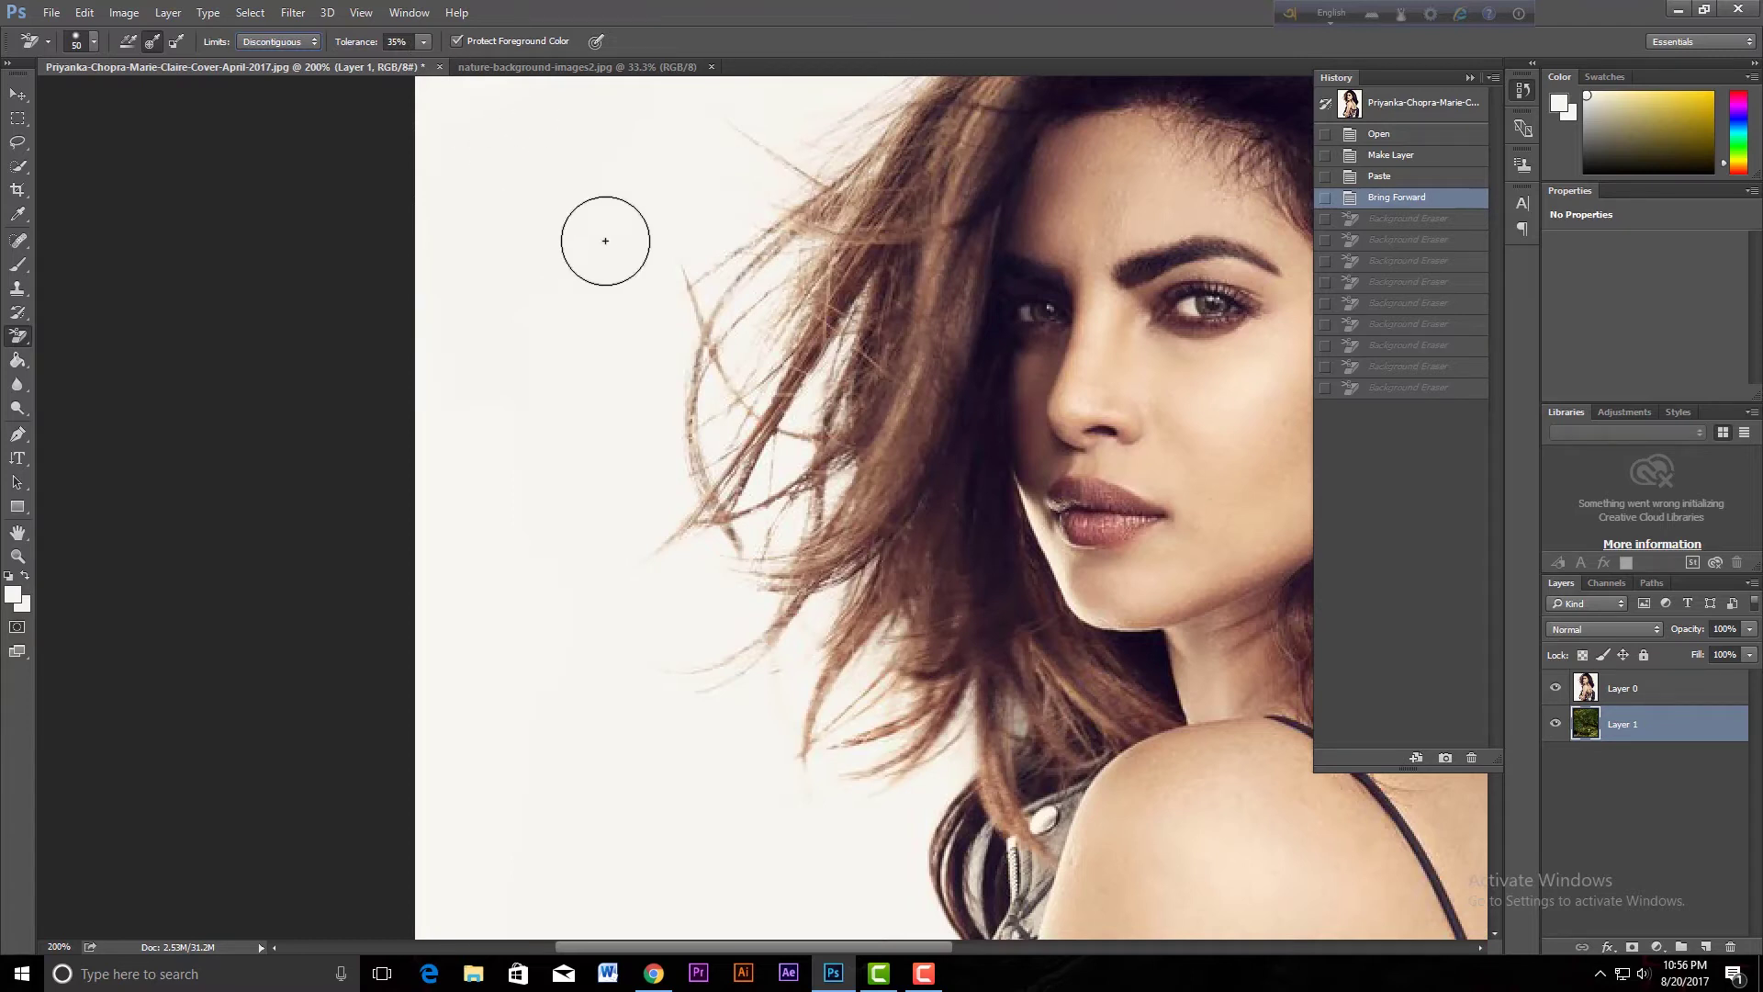
Erase background beside the flyaway strands near the hair
drag(693, 419, 752, 252)
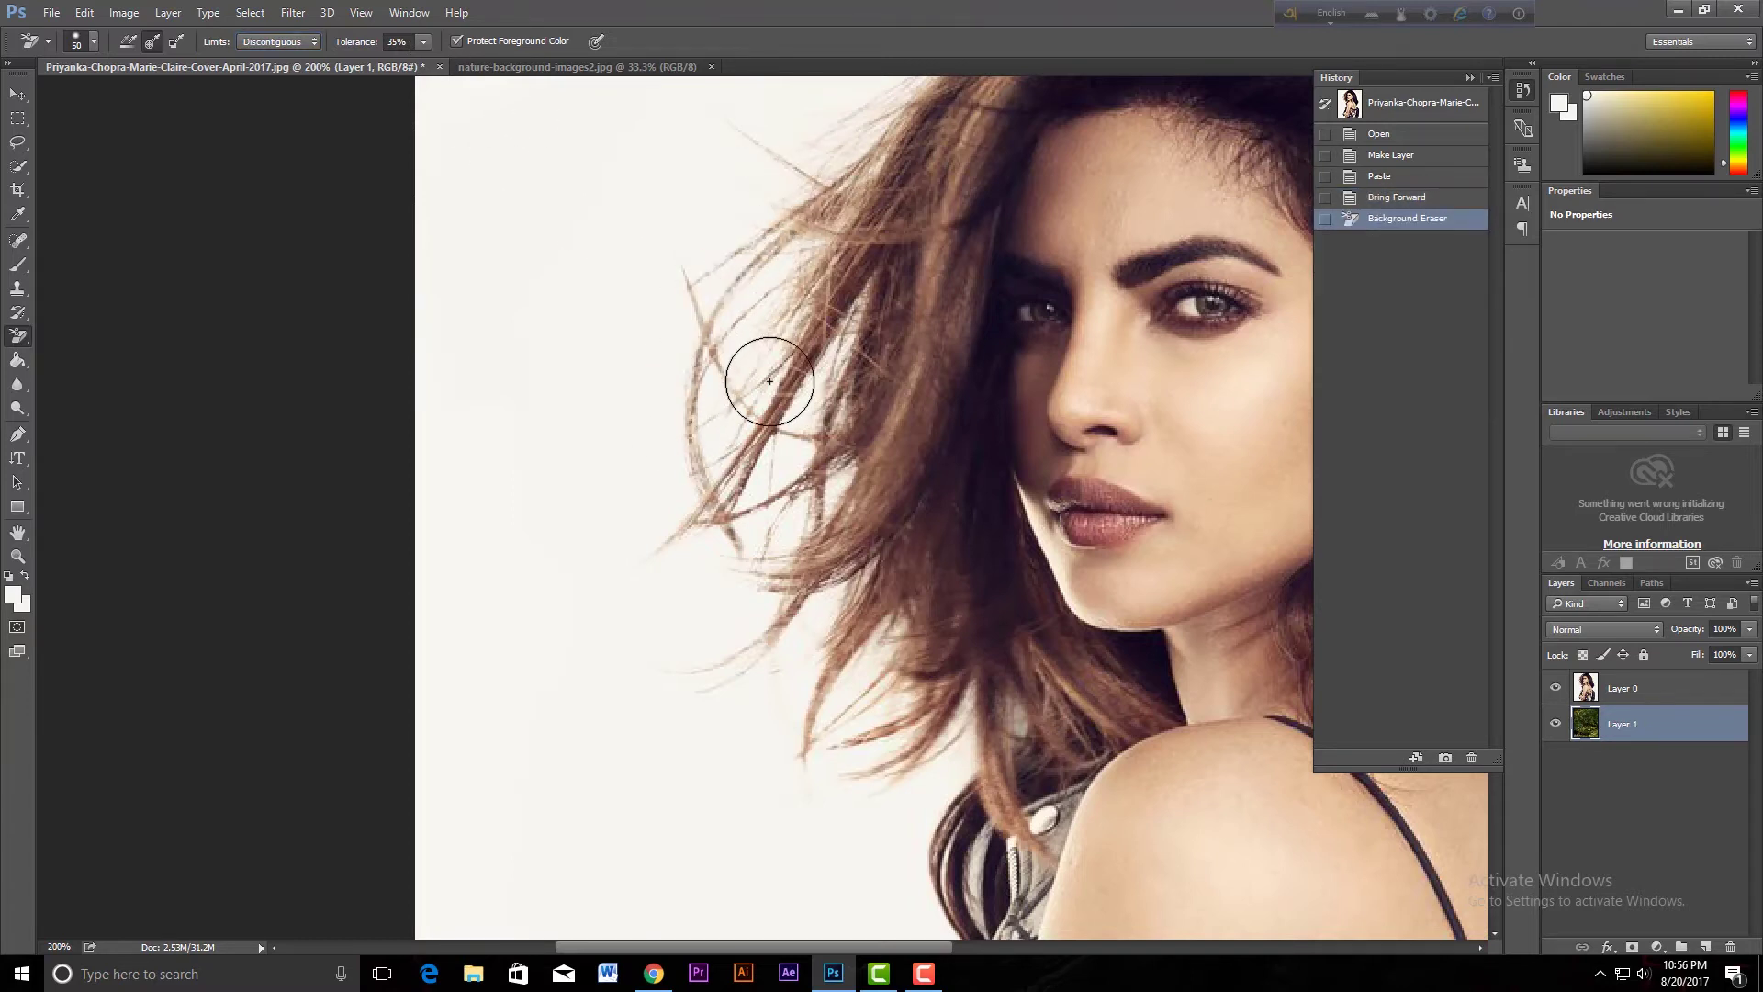
drag(748, 366, 759, 346)
drag(842, 197, 732, 459)
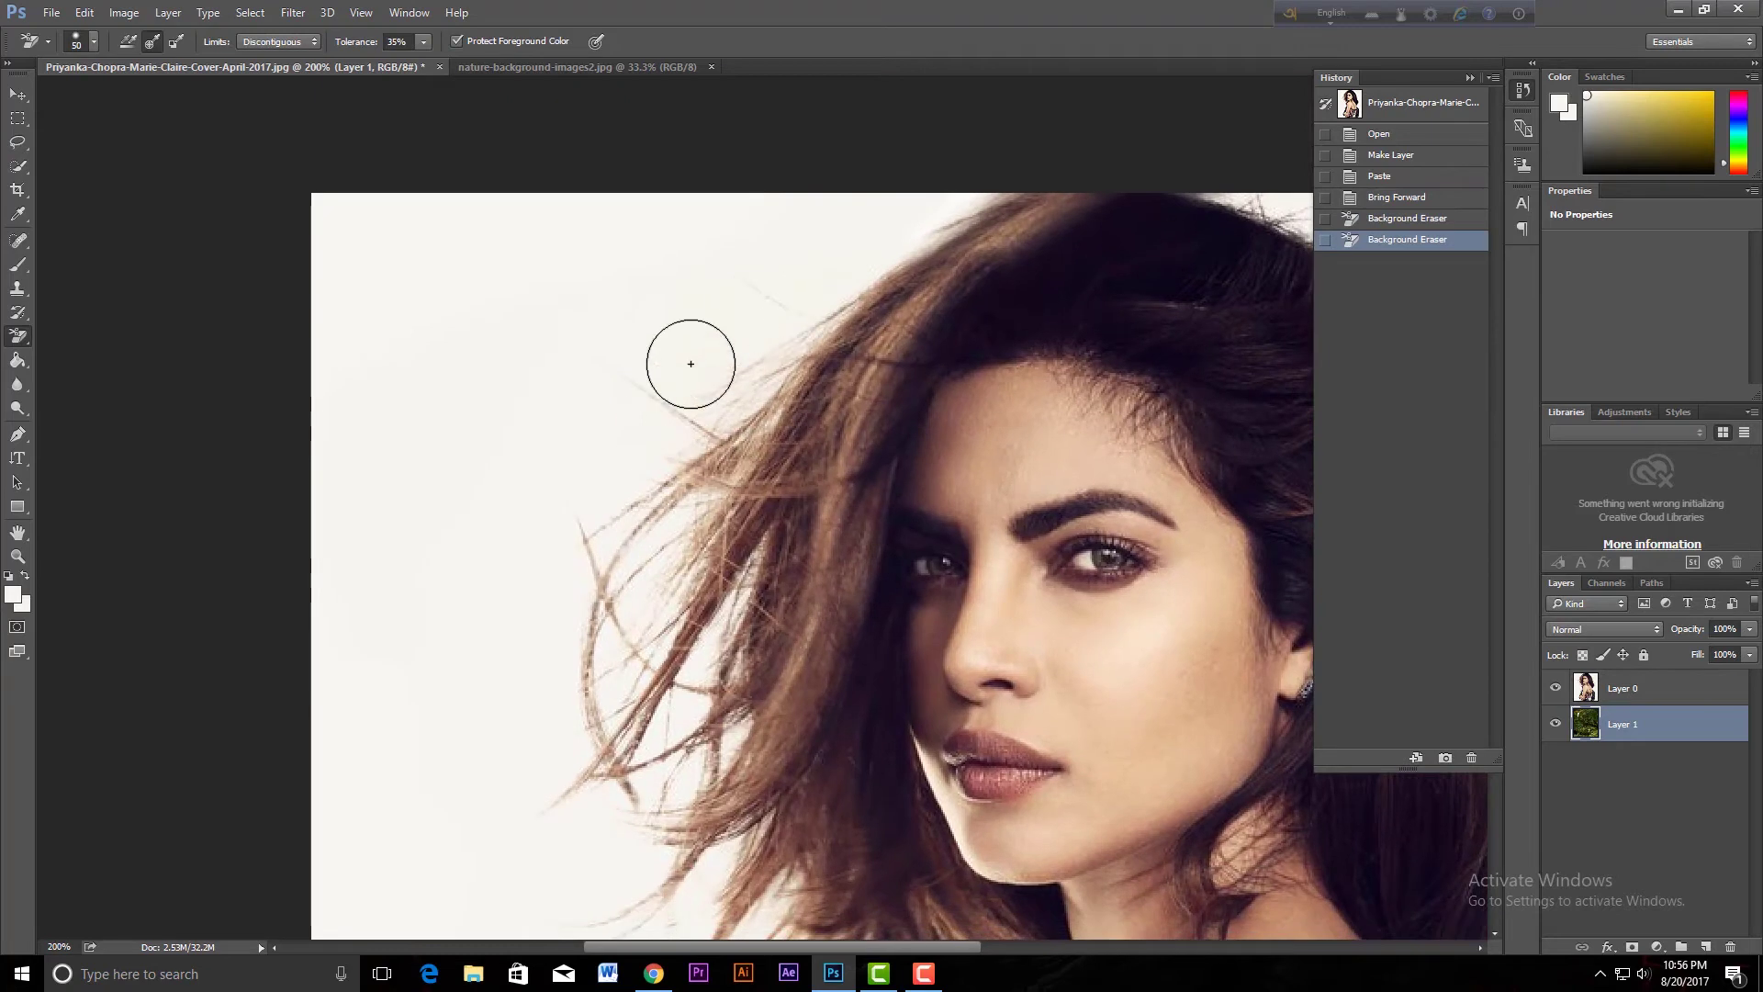
drag(689, 354, 708, 300)
Set the background colour to white and erase more along the hair edge
click(25, 606)
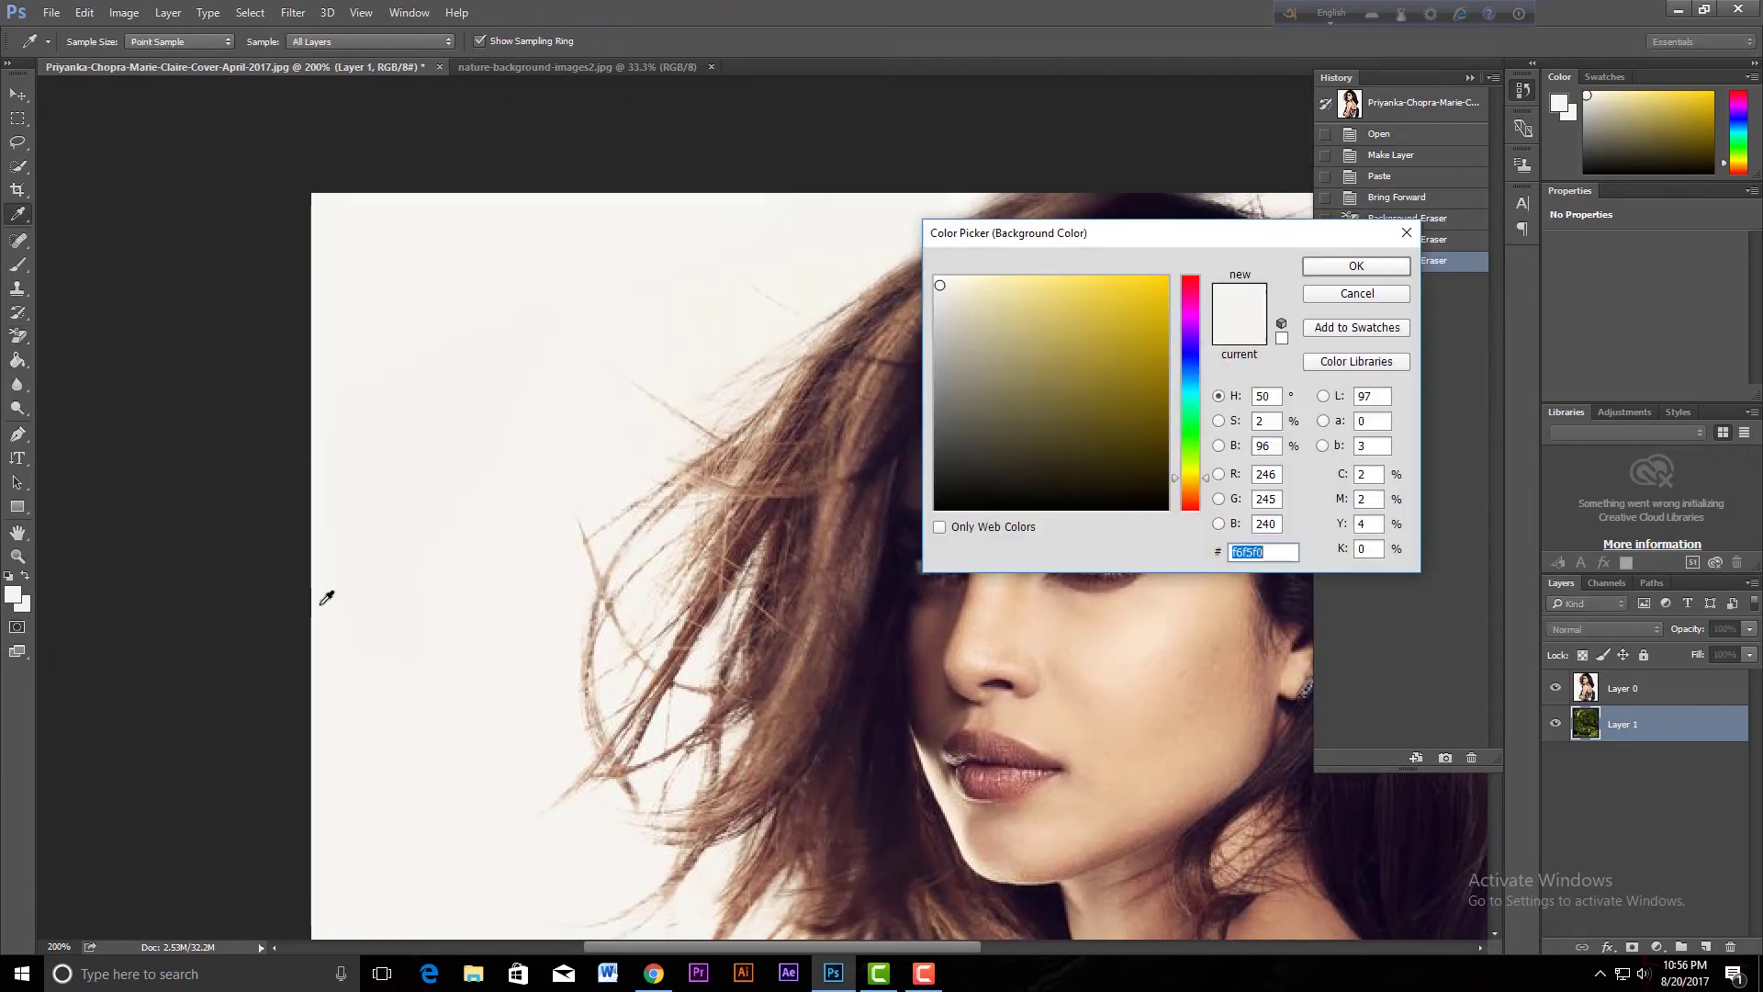
click(937, 278)
click(1356, 267)
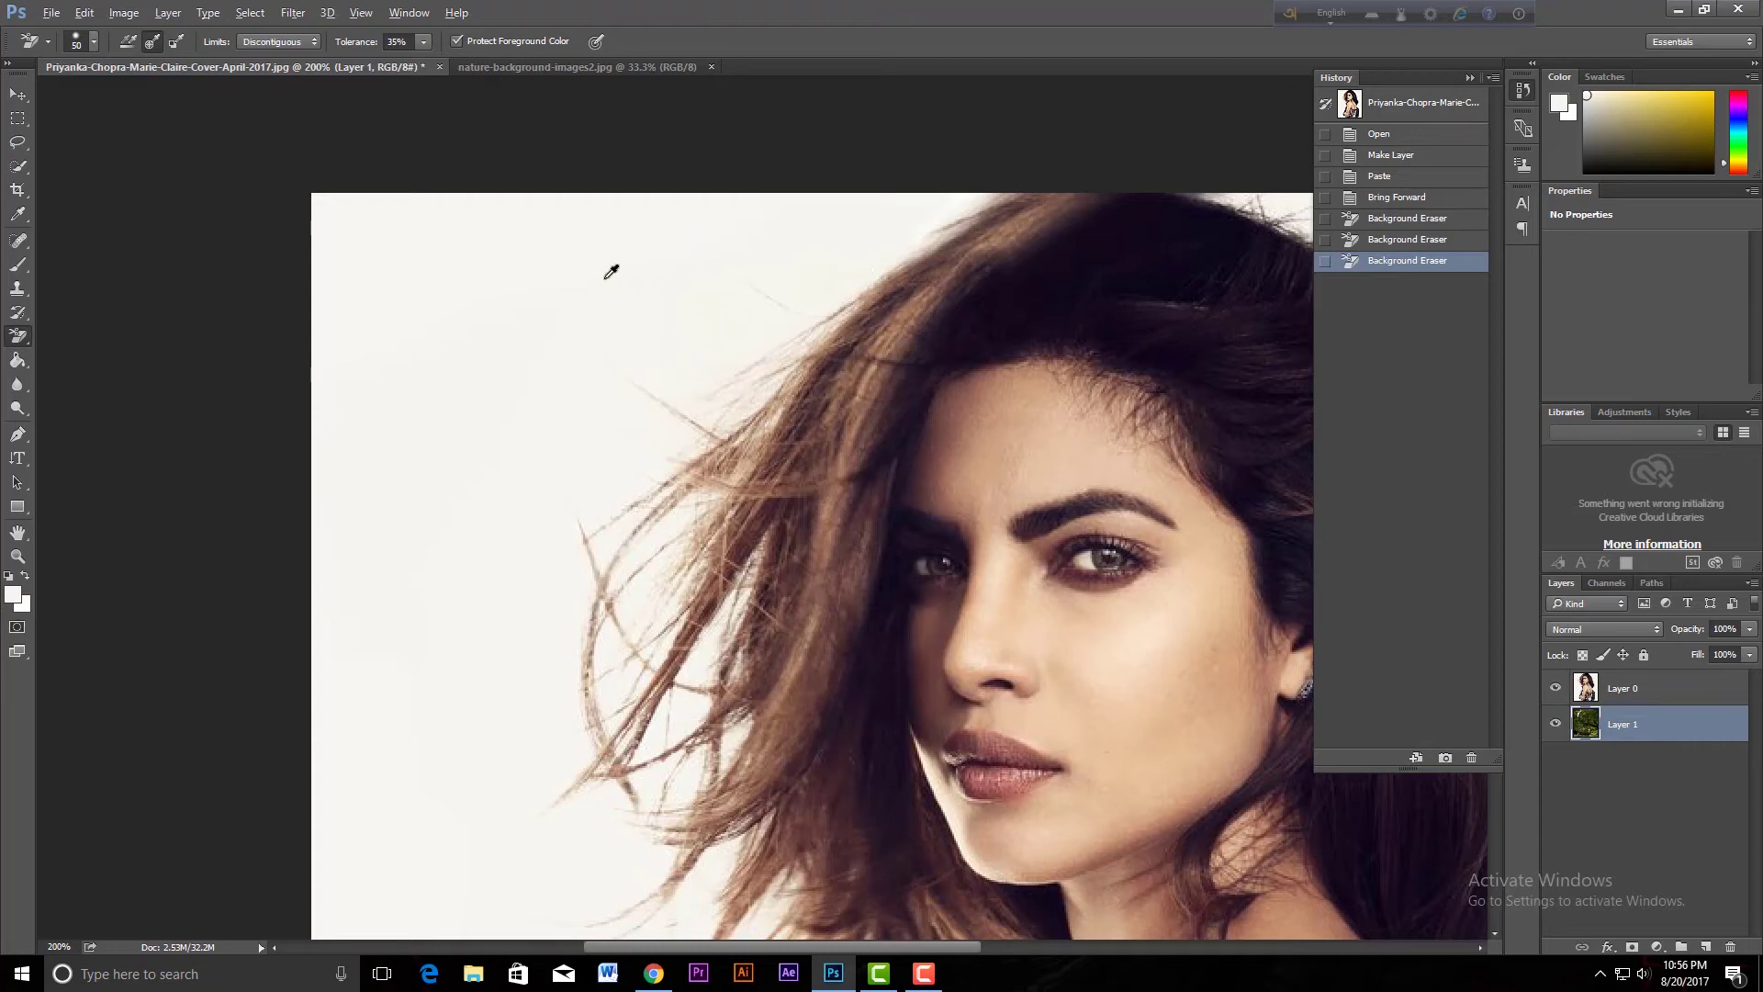
mouse_move(791, 334)
mouse_down()
mouse_move(854, 275)
mouse_move(889, 271)
mouse_up()
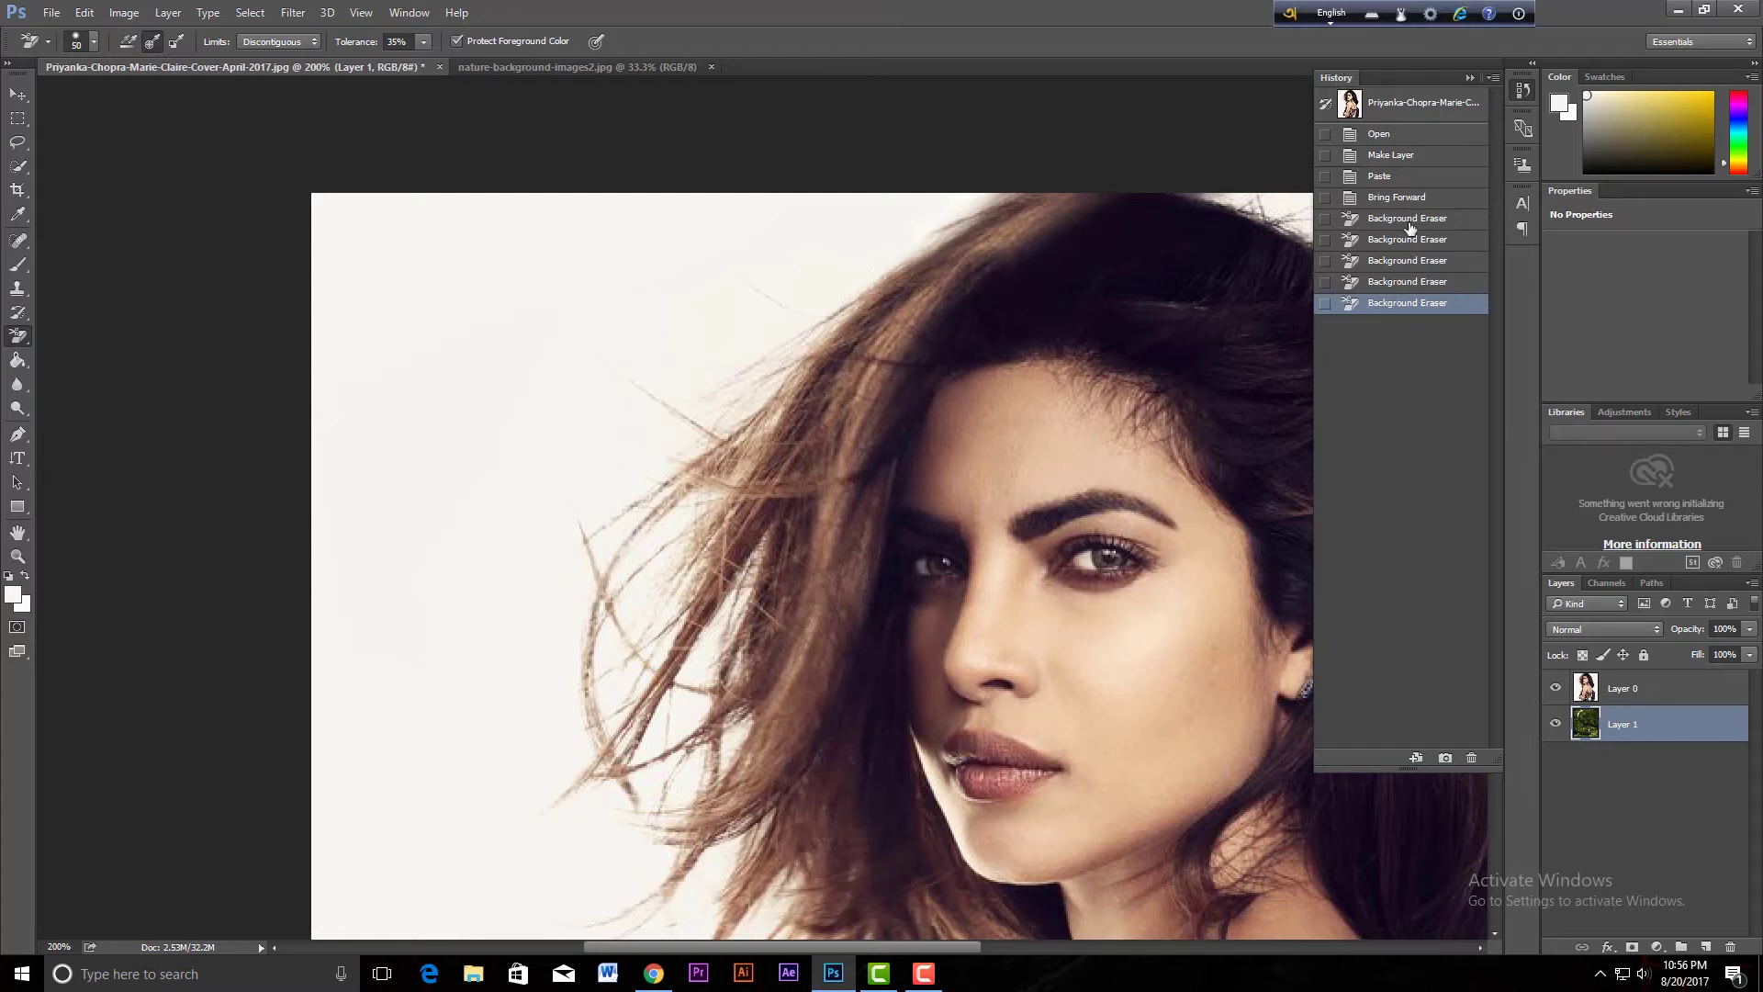
Reopen the History panel and step back to the first background-eraser stroke
click(1469, 79)
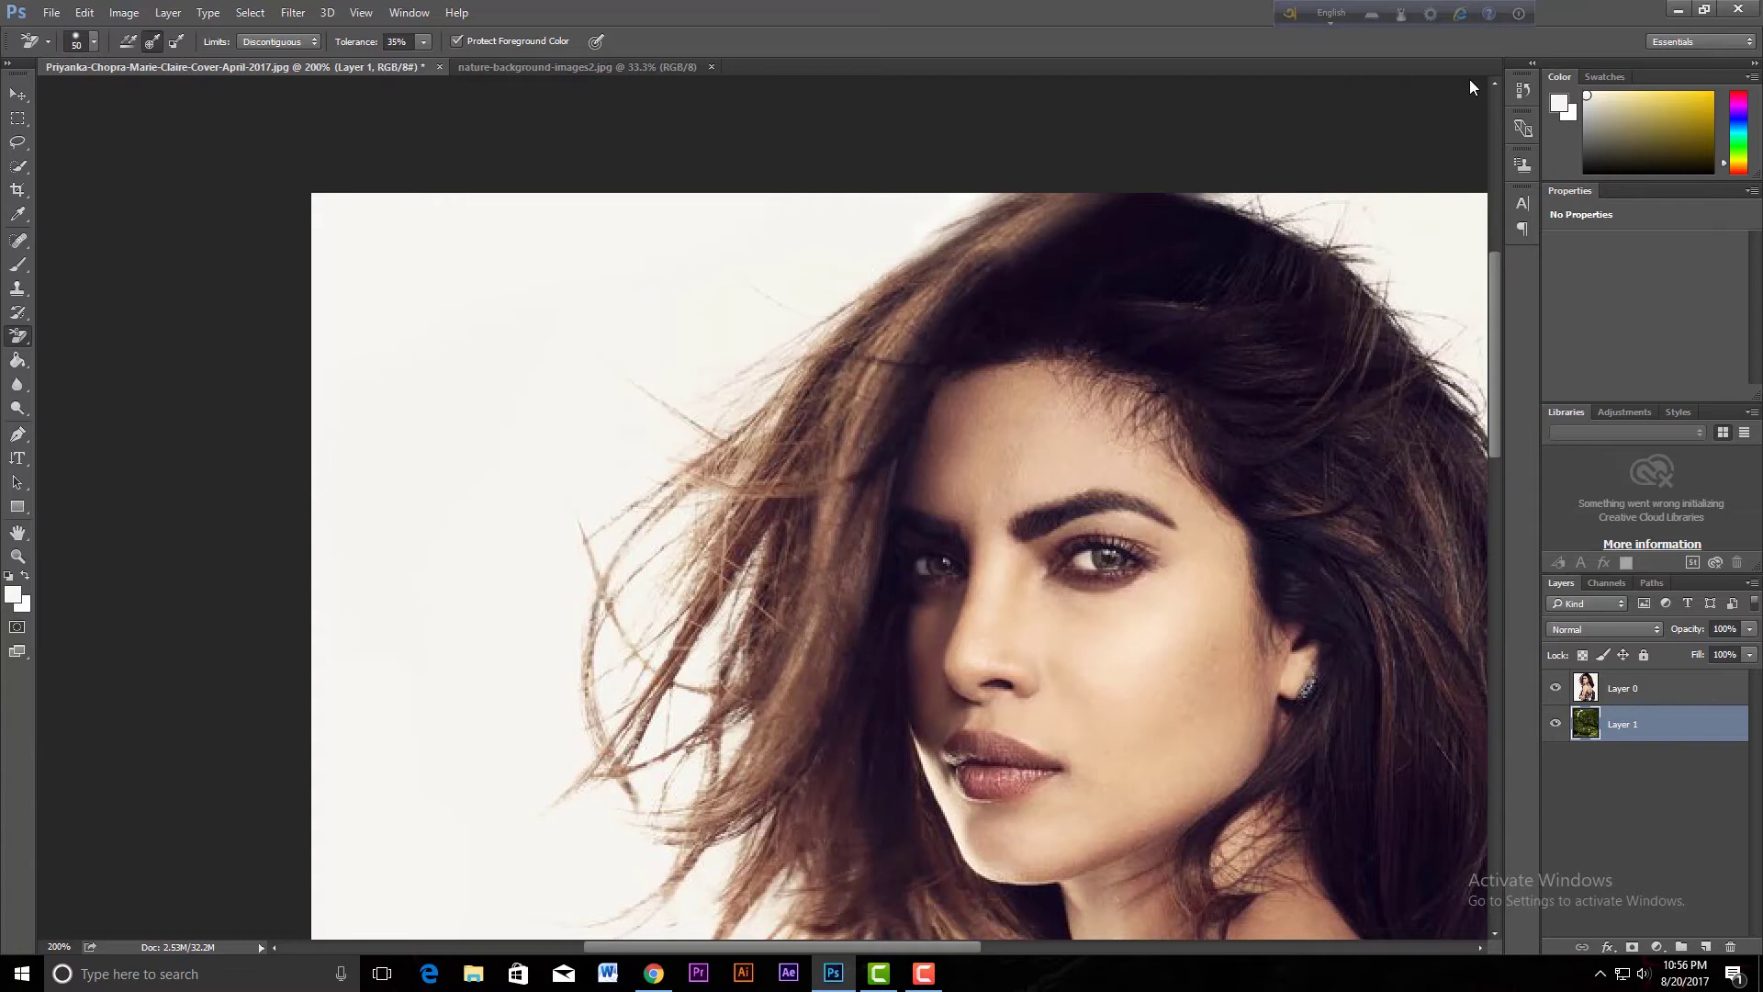
click(423, 11)
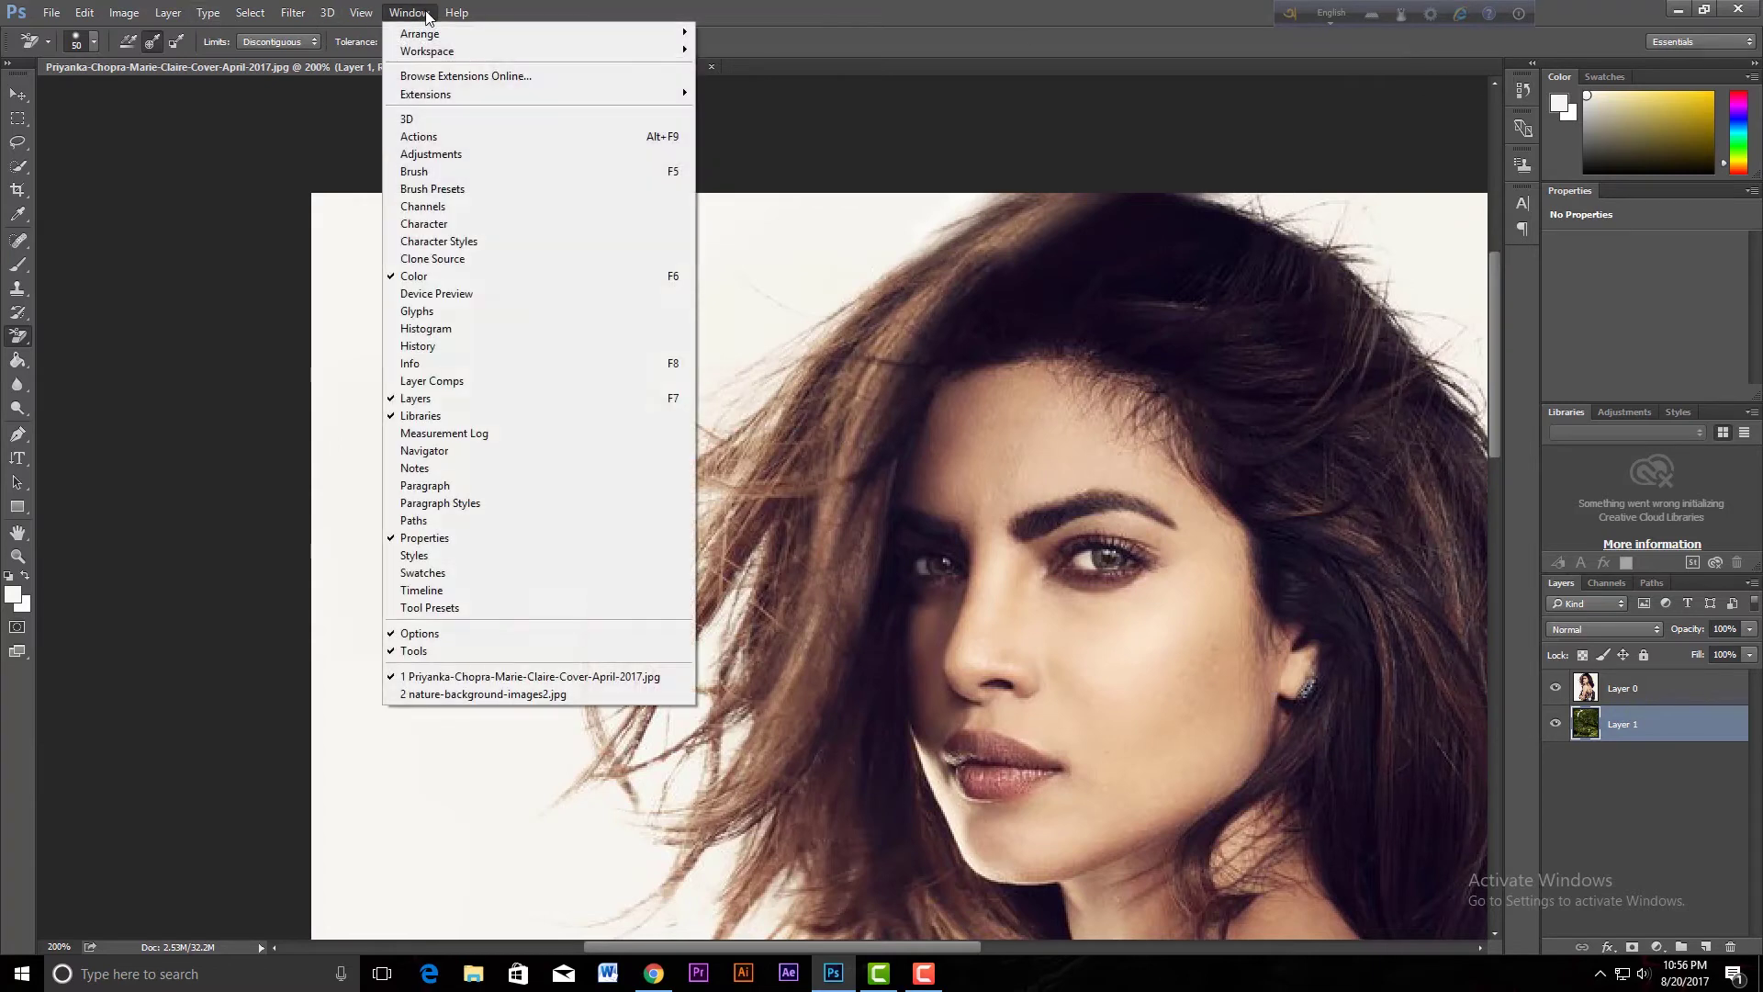
click(462, 354)
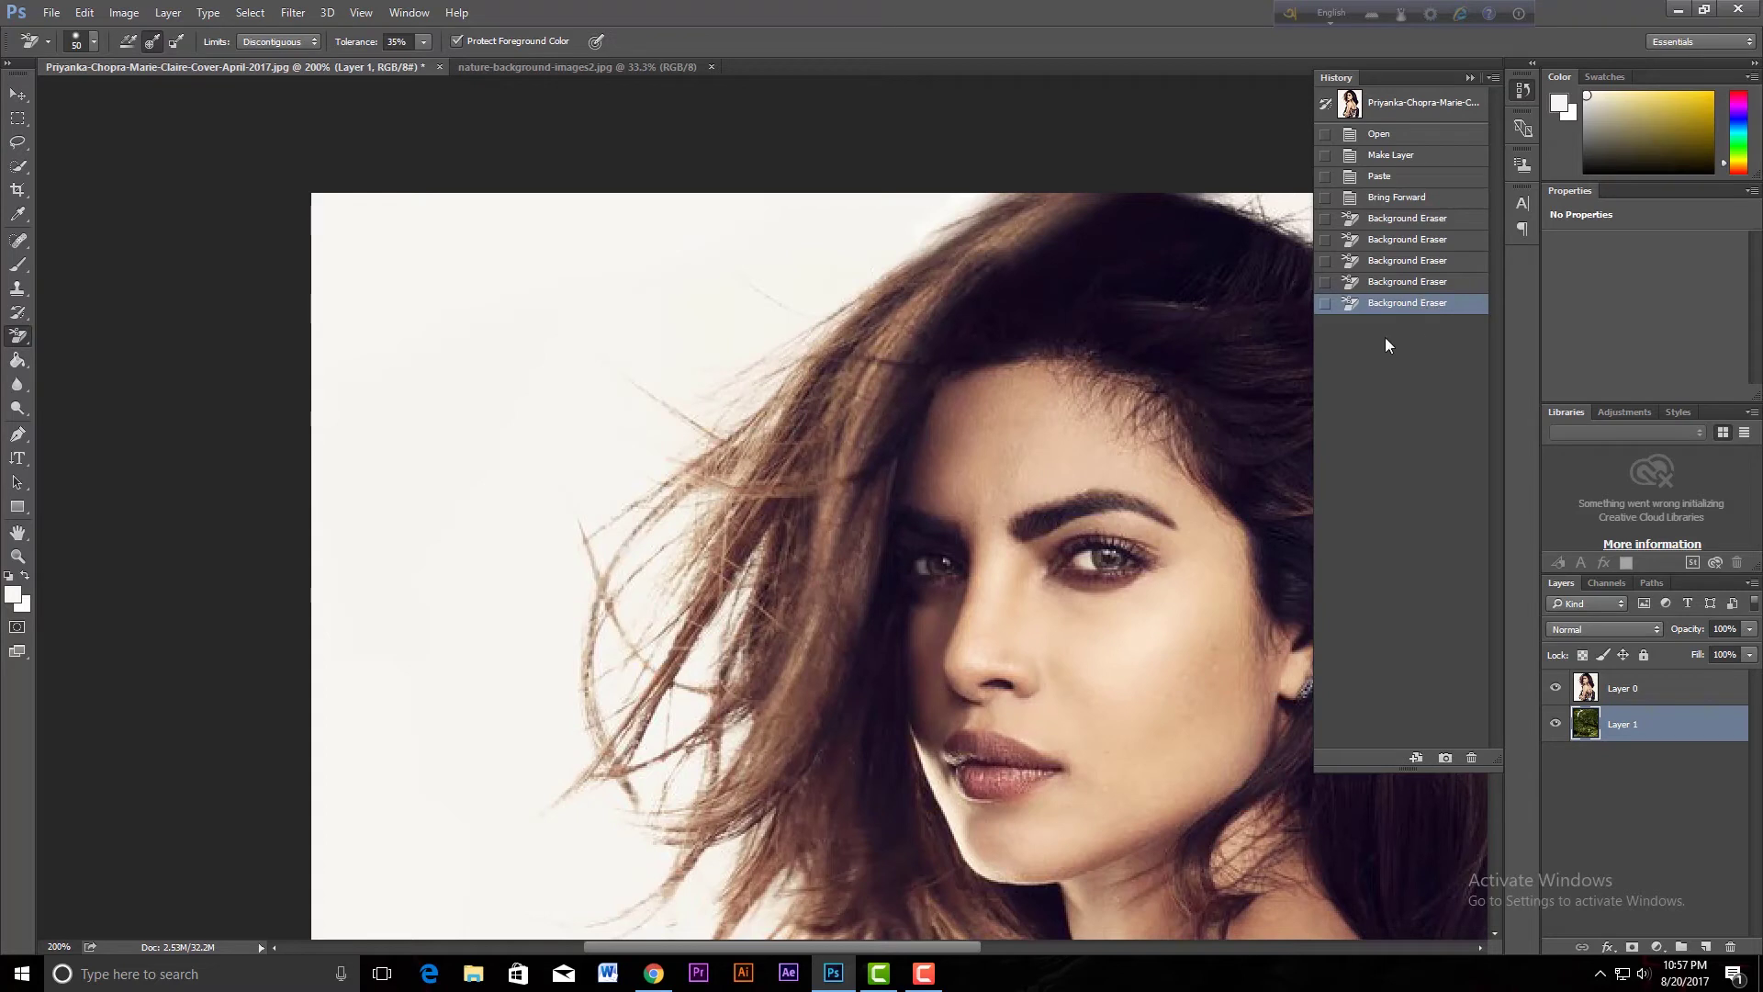
key(ctrl+alt+z)
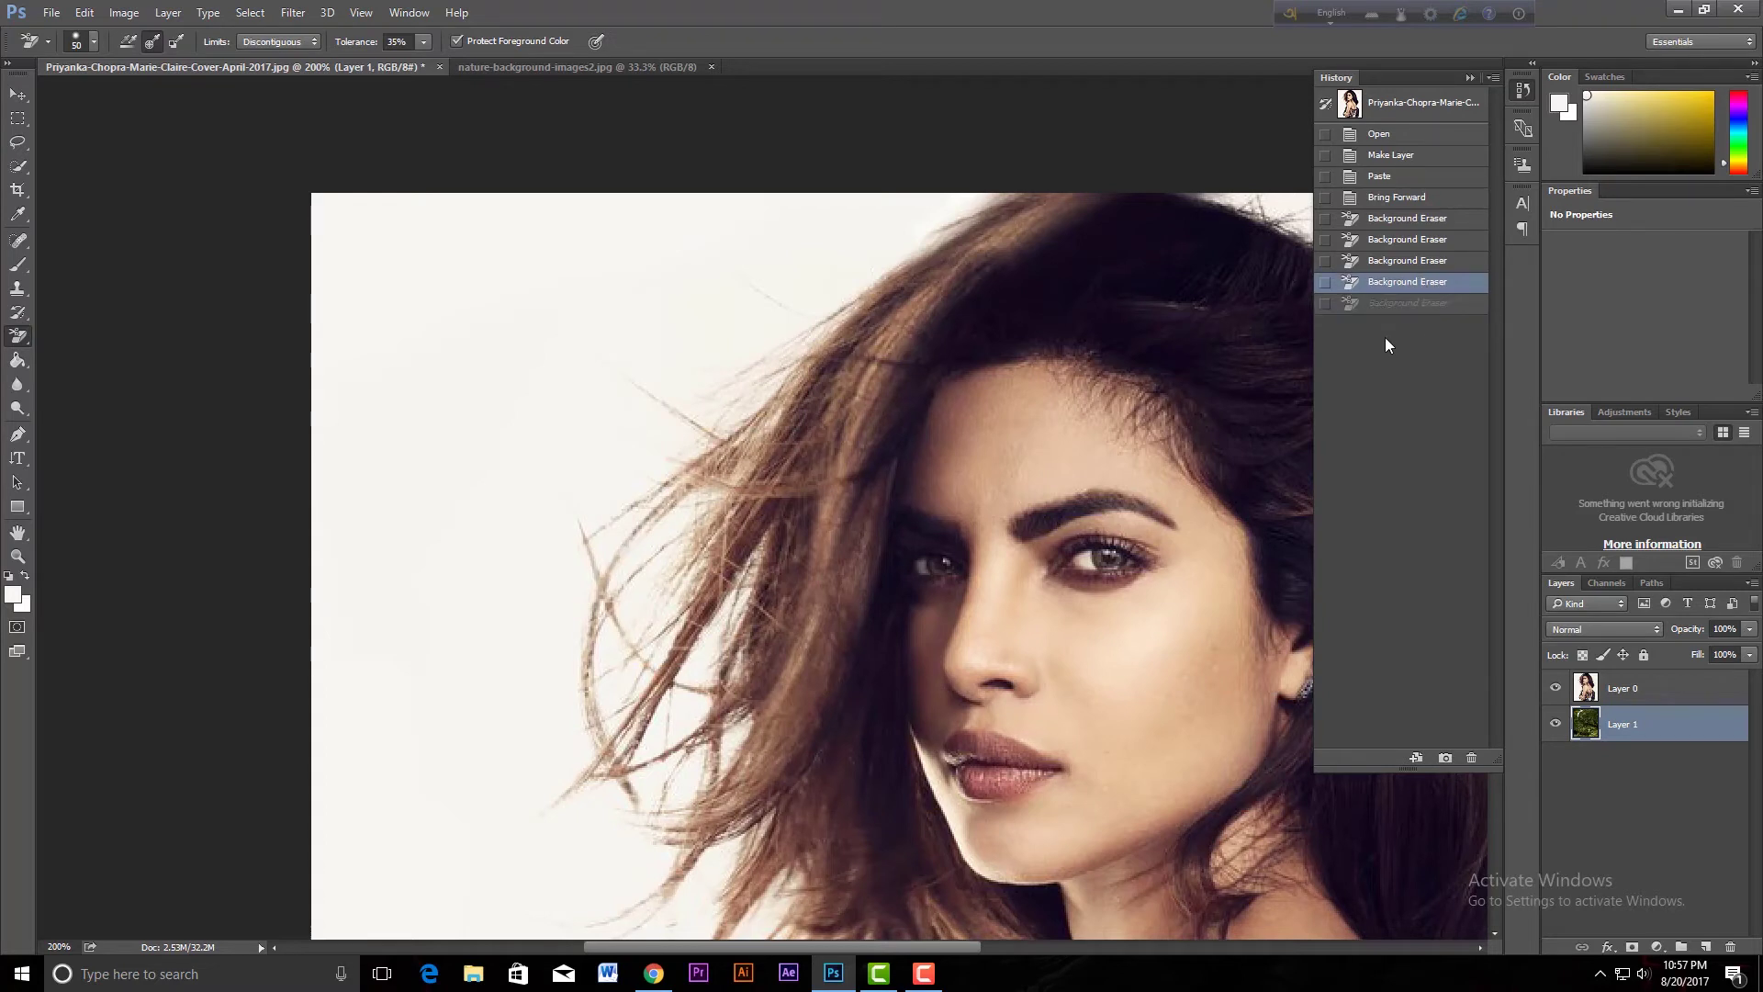
key(ctrl+alt+z)
key(ctrl+alt+z)
key(ctrl+alt+z)
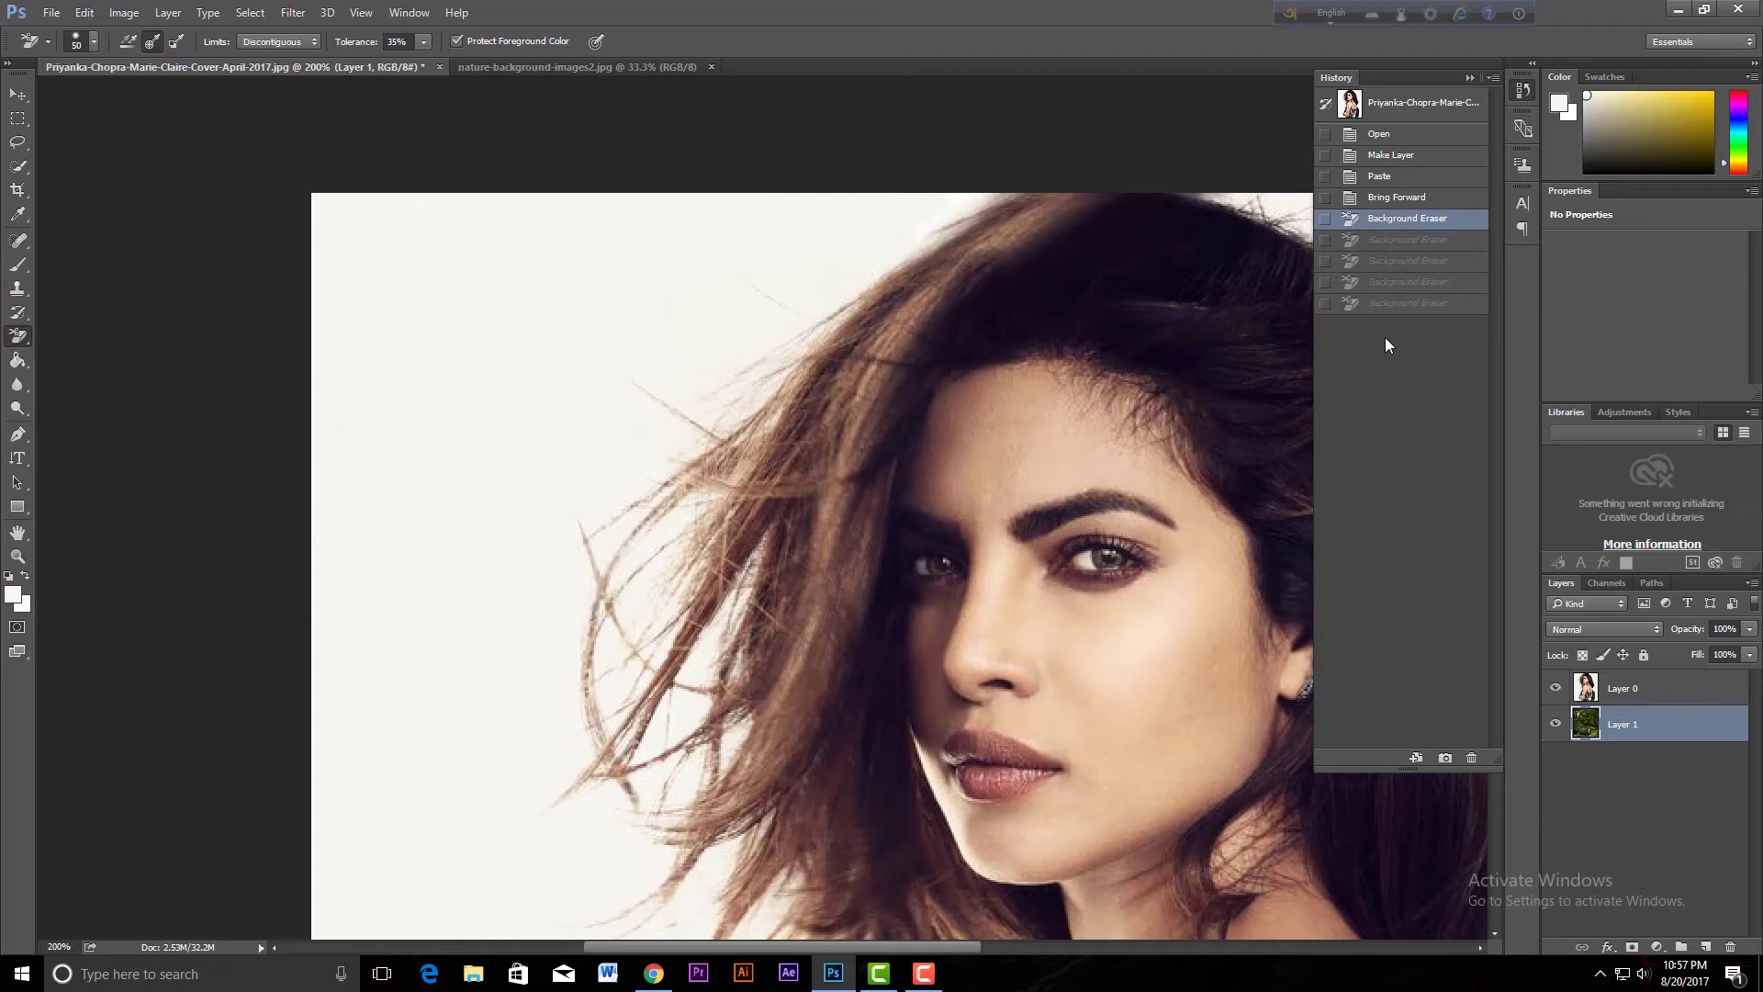
key(ctrl+alt+z)
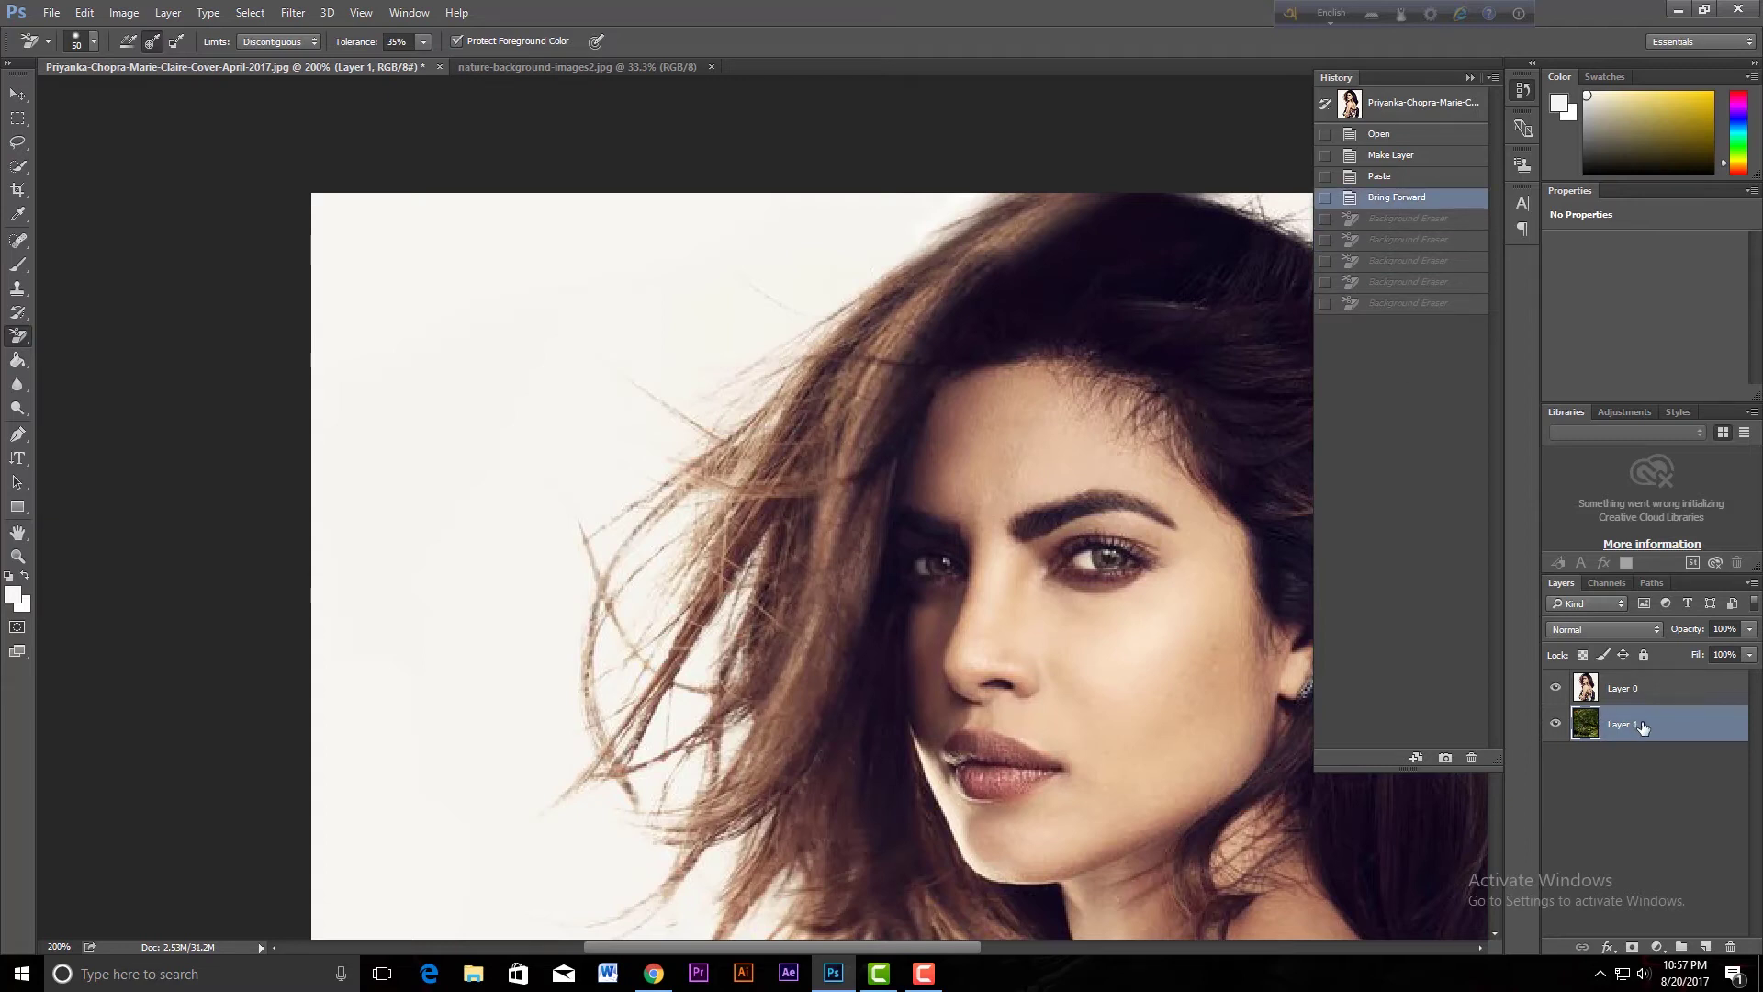
click(1654, 690)
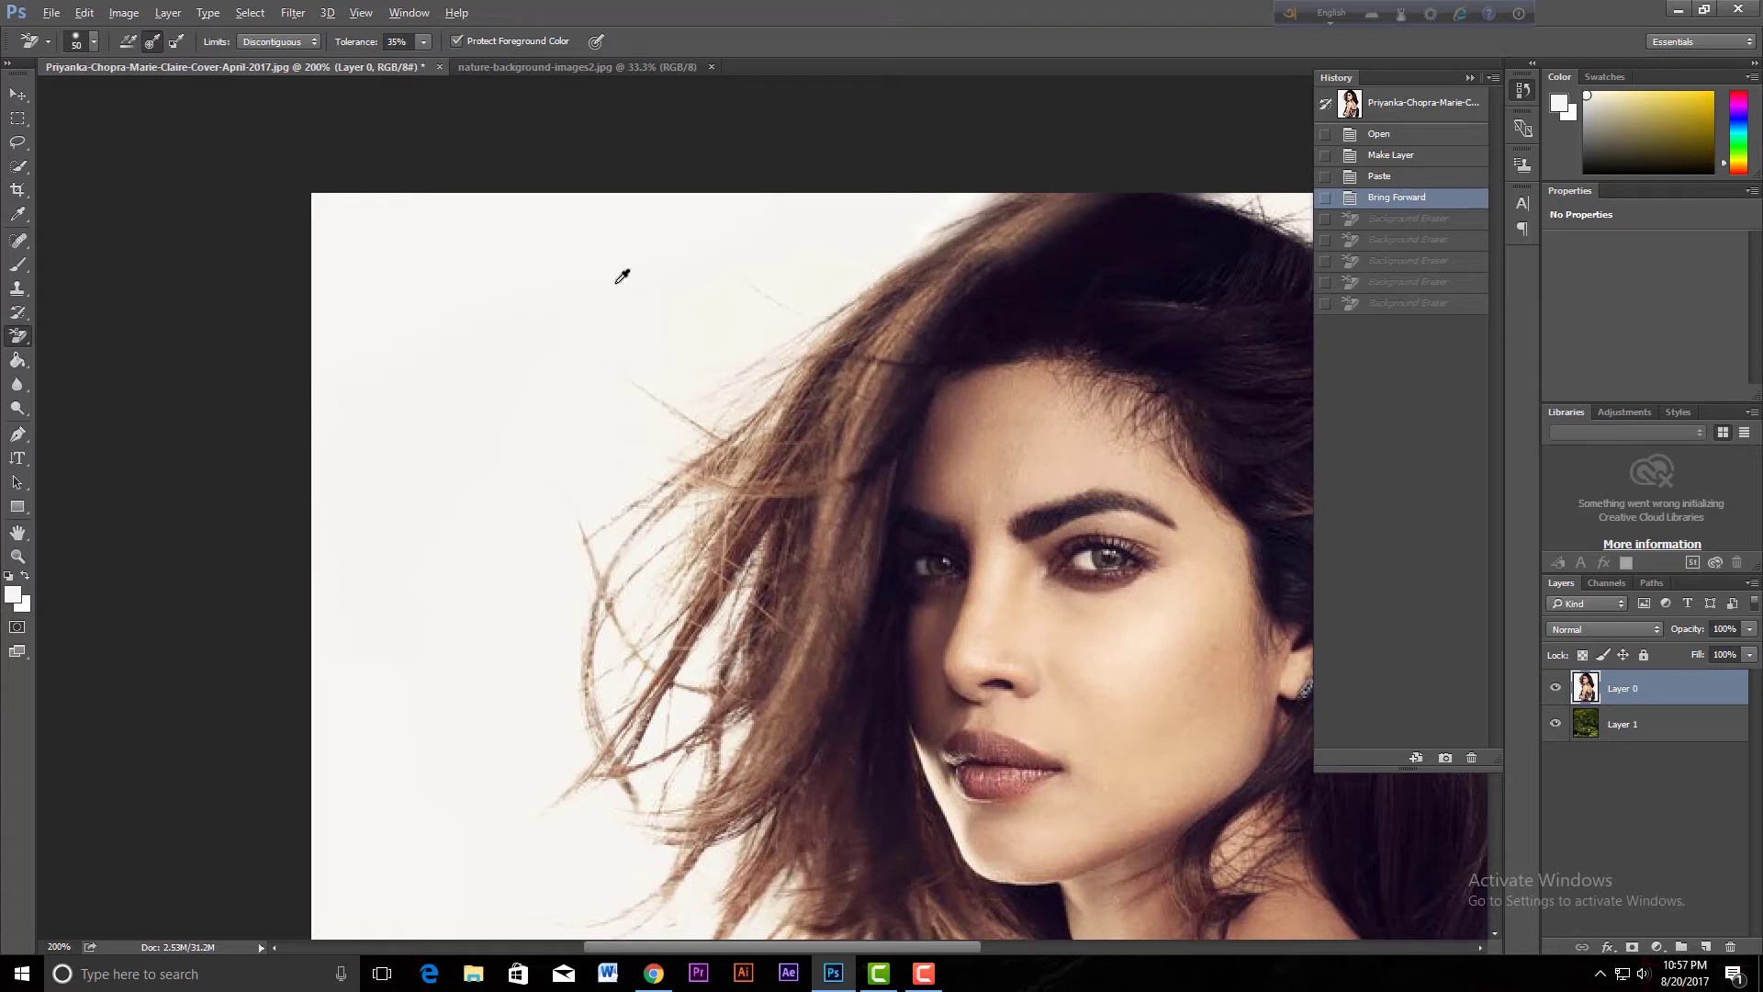
mouse_move(826, 267)
mouse_down()
mouse_move(649, 575)
mouse_move(661, 872)
mouse_up()
drag(936, 207, 859, 260)
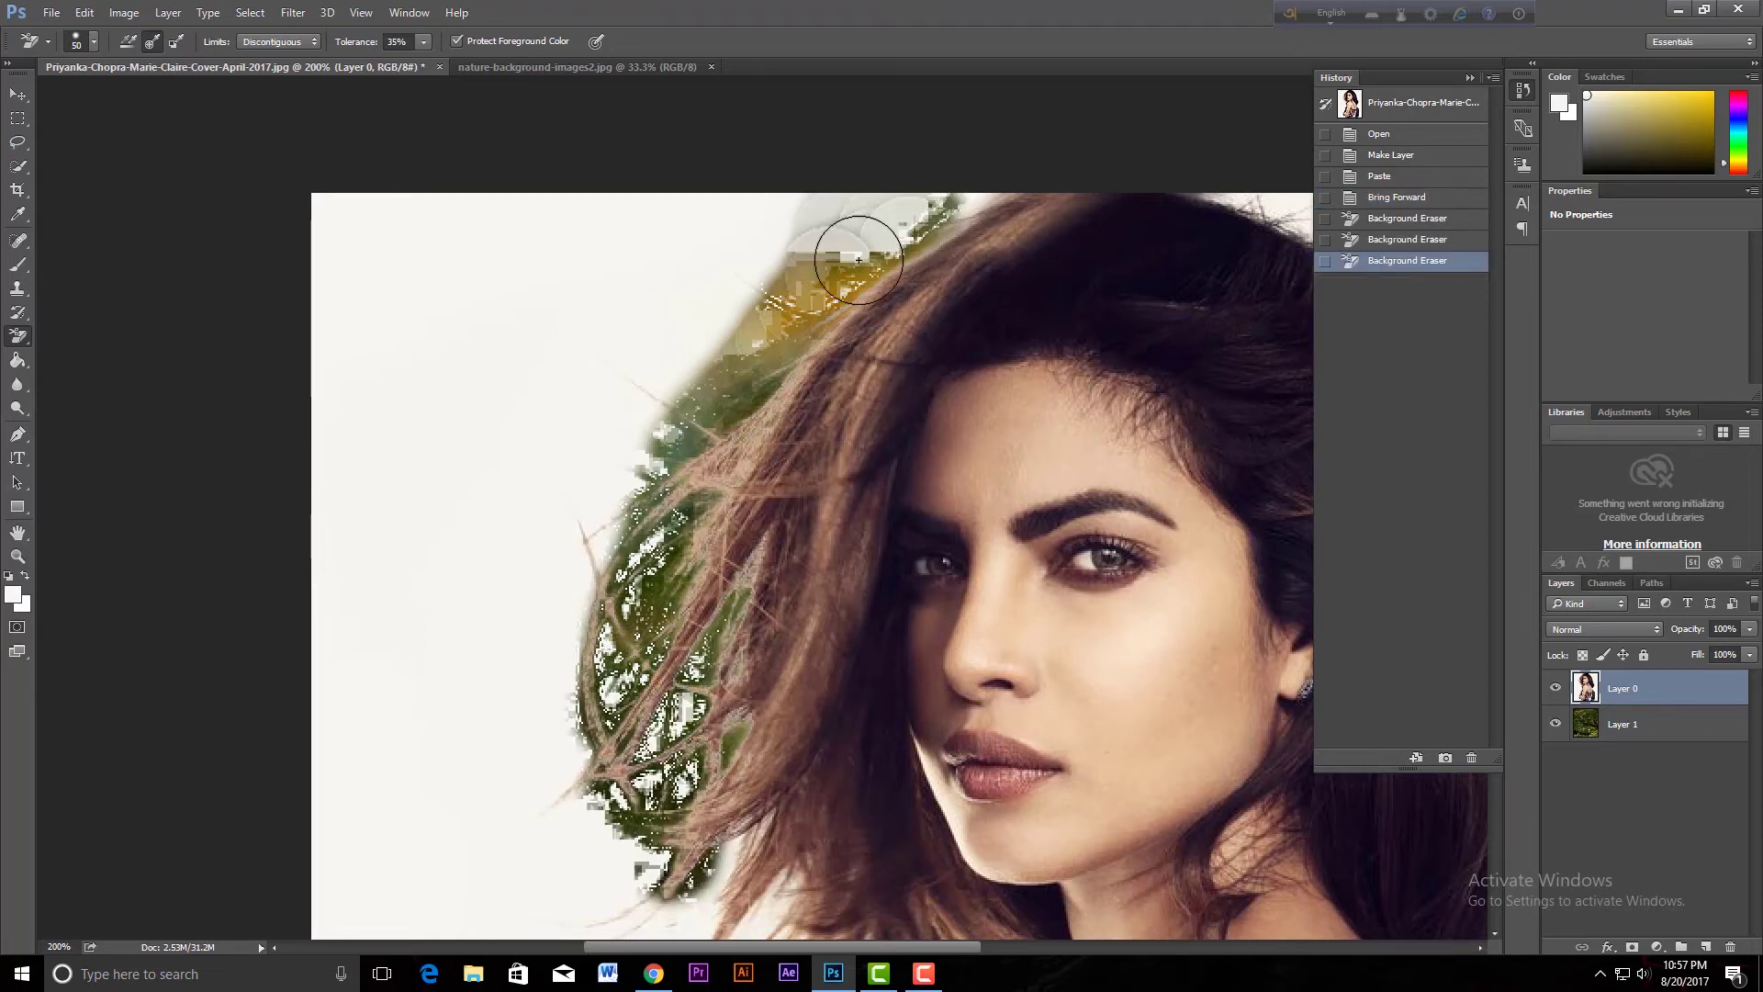
key(ctrl+alt+z)
key(ctrl+alt+z)
key(ctrl+alt+z)
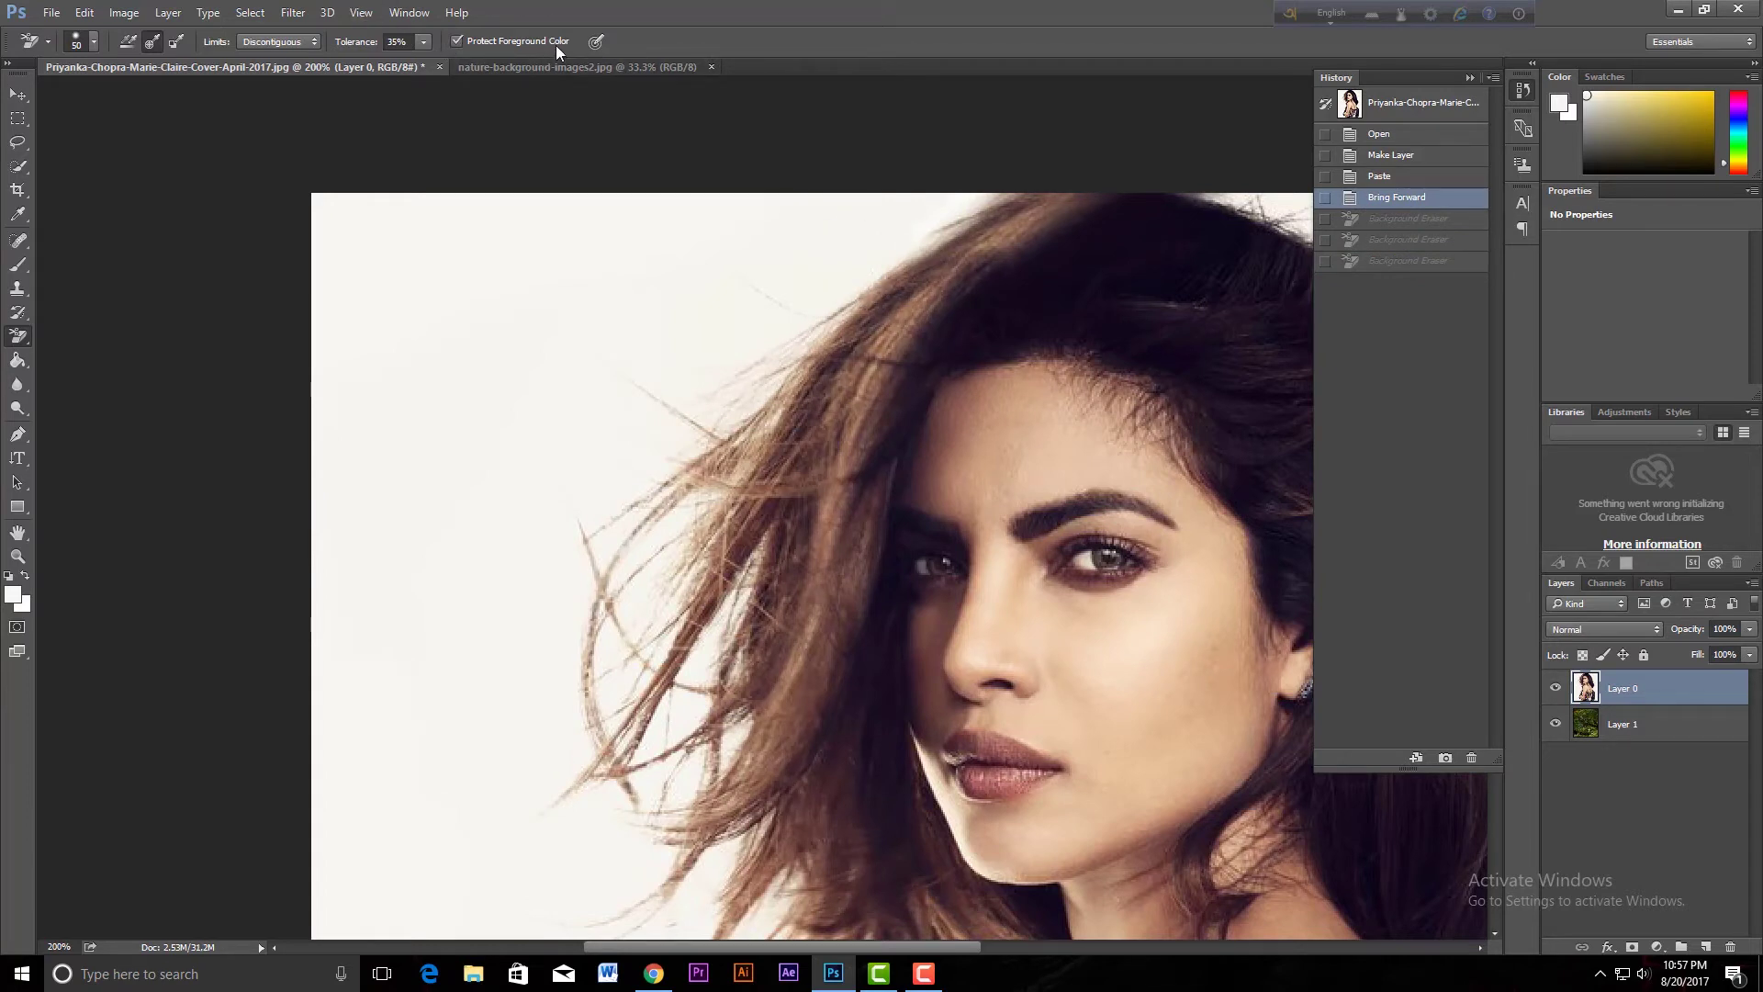
Turn off Protect Foreground Color and test-erase along the hair edge
click(456, 41)
mouse_move(895, 230)
mouse_down()
mouse_move(807, 340)
mouse_move(626, 657)
mouse_move(695, 831)
mouse_up()
scroll(643, 799, down, 5)
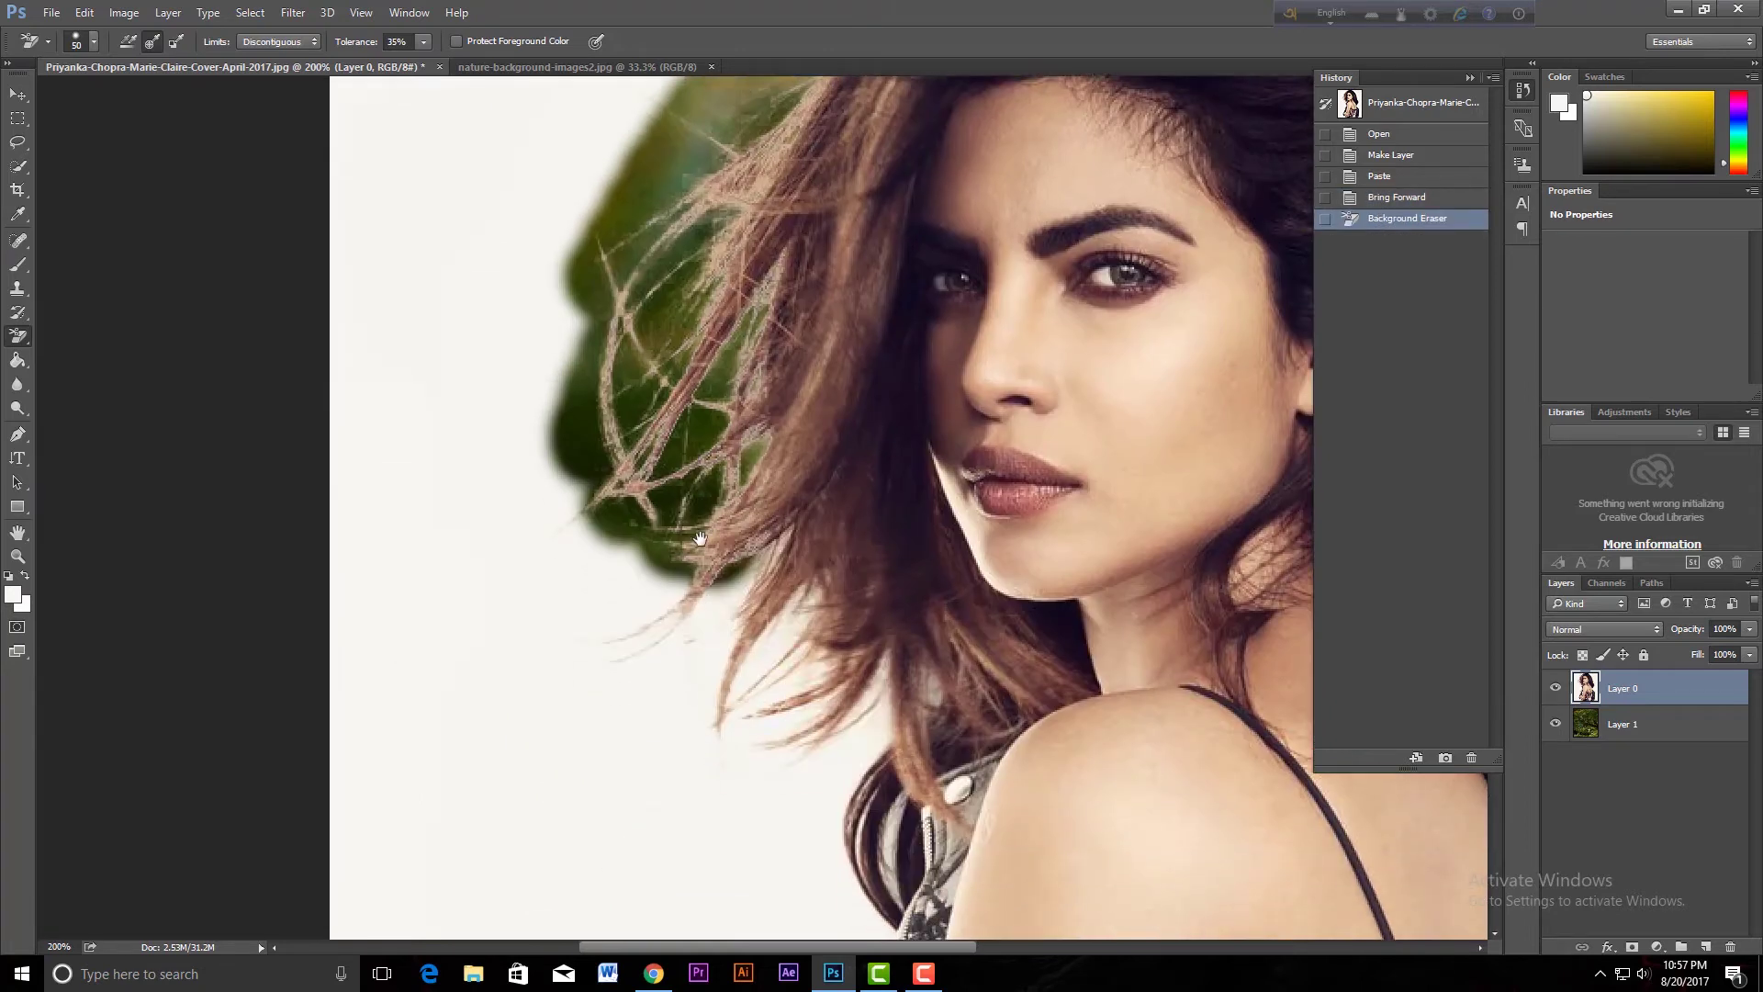
mouse_move(707, 593)
mouse_down()
mouse_move(557, 566)
mouse_move(781, 615)
mouse_up()
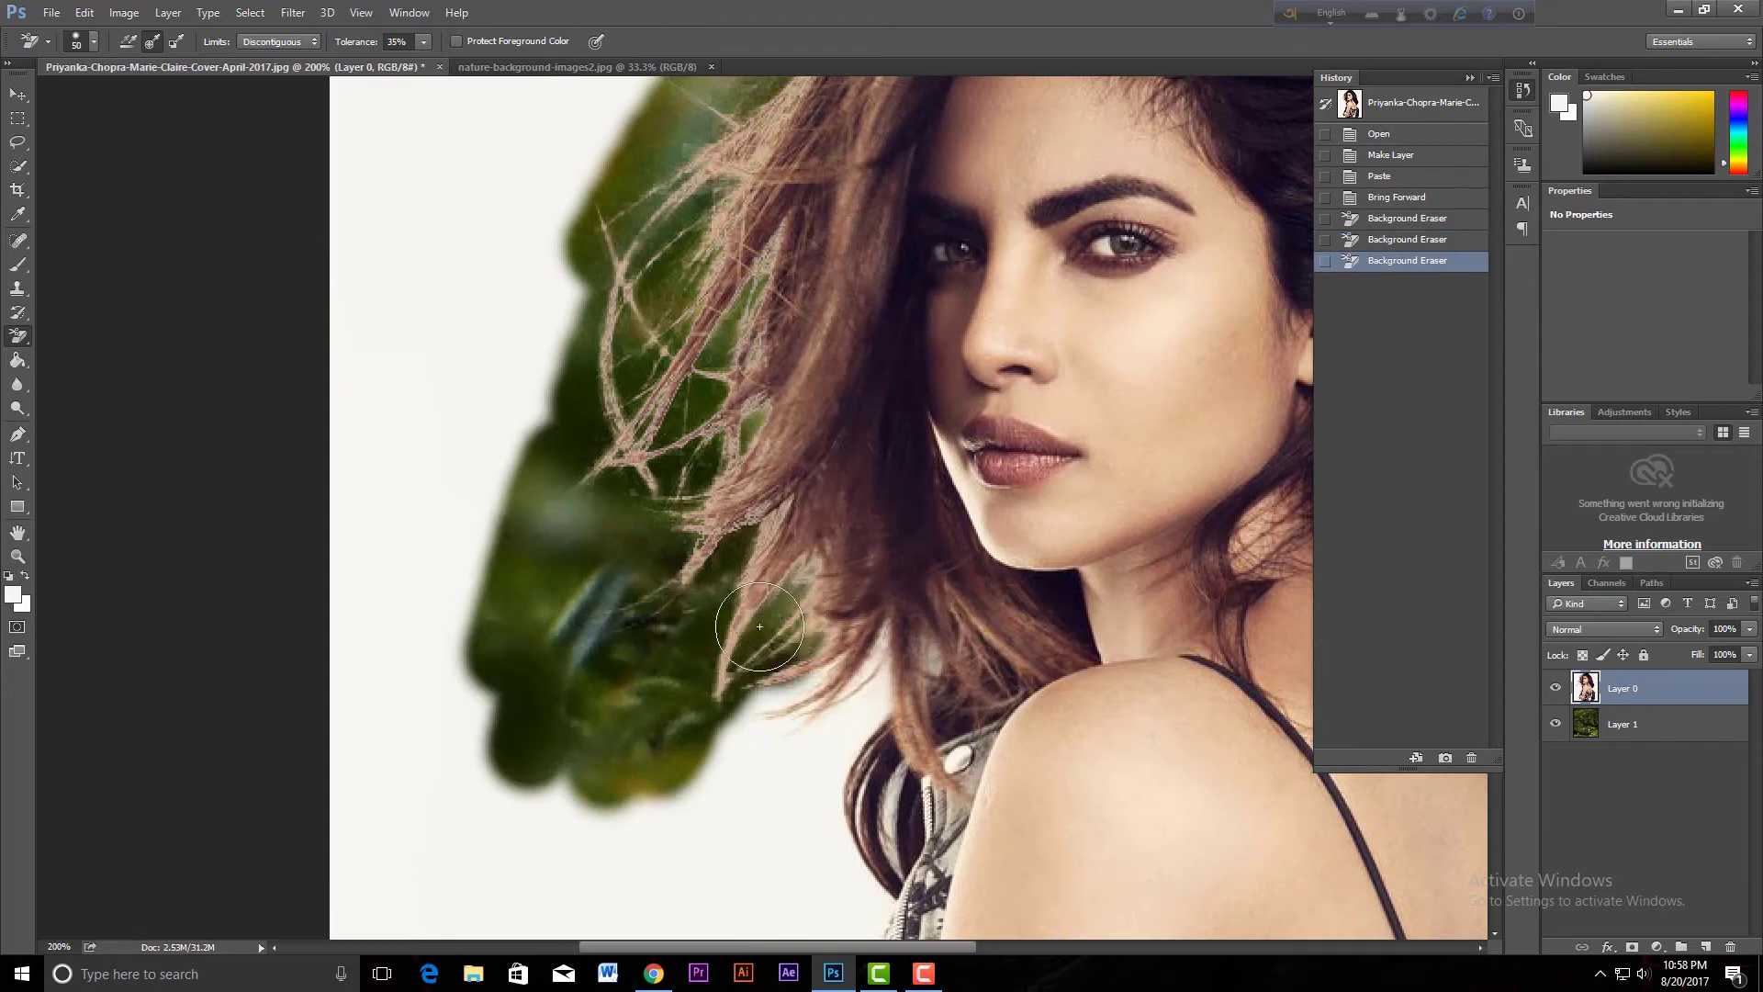
Toggle the foliage layer's visibility to check, erase above the hair, then undo the strokes
click(1555, 725)
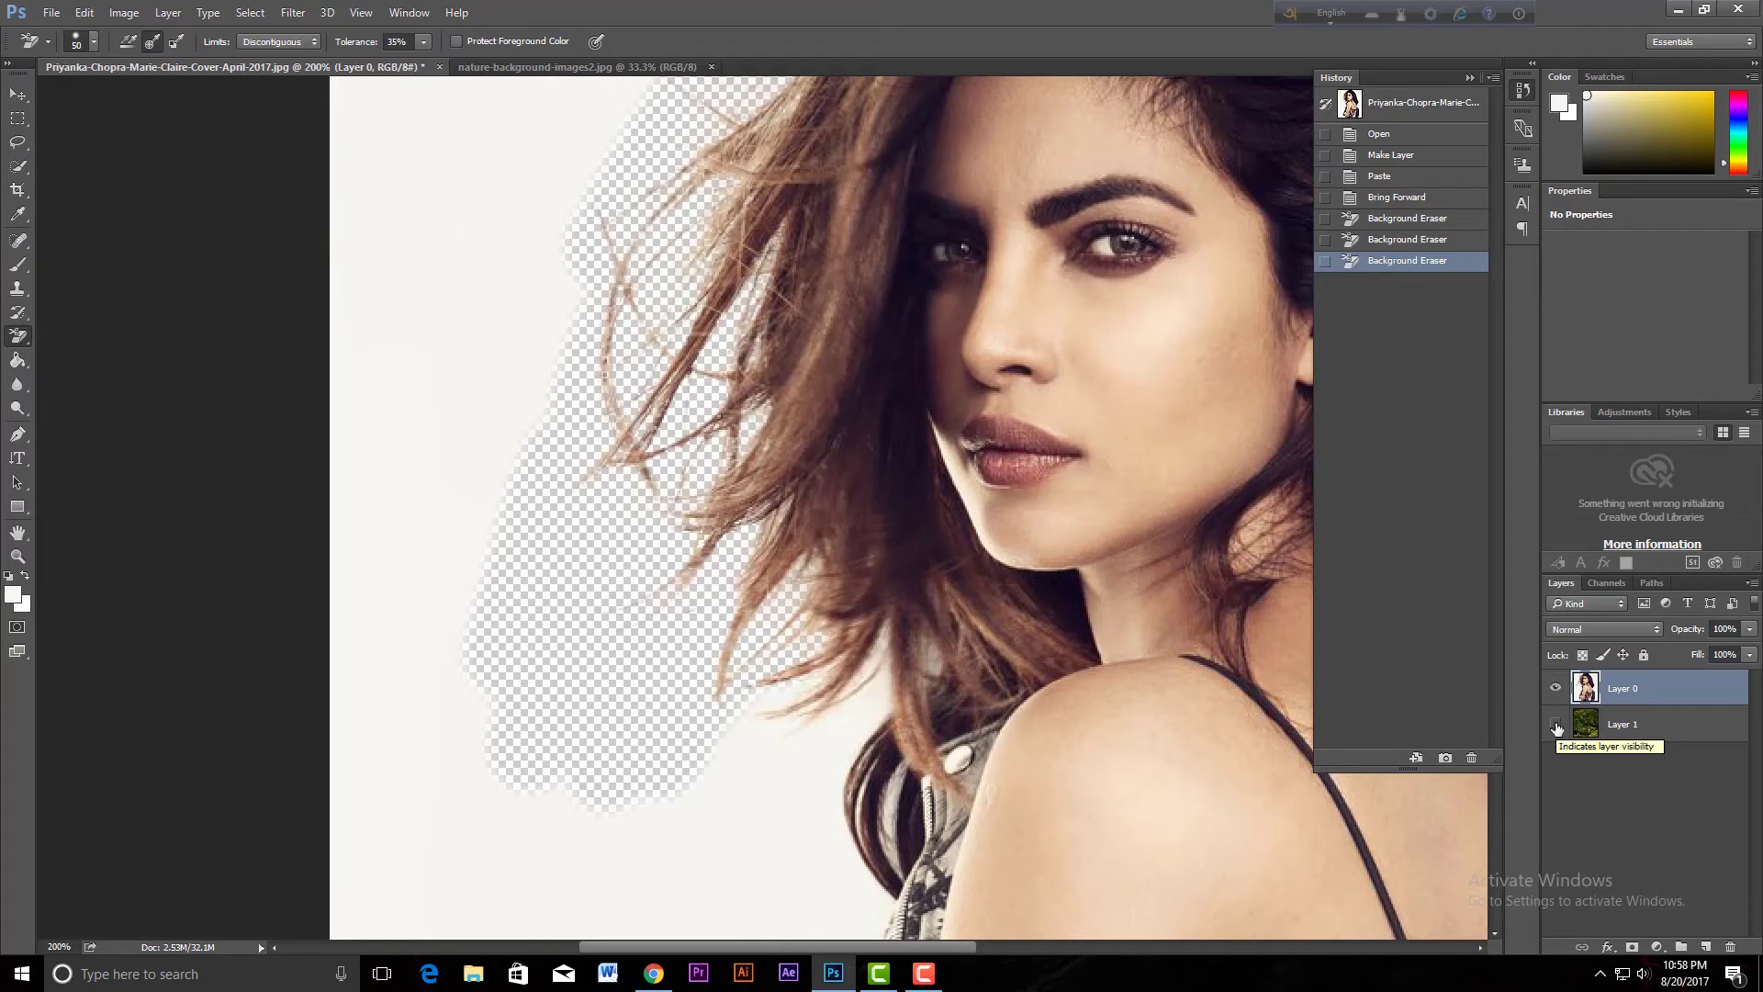
click(1556, 725)
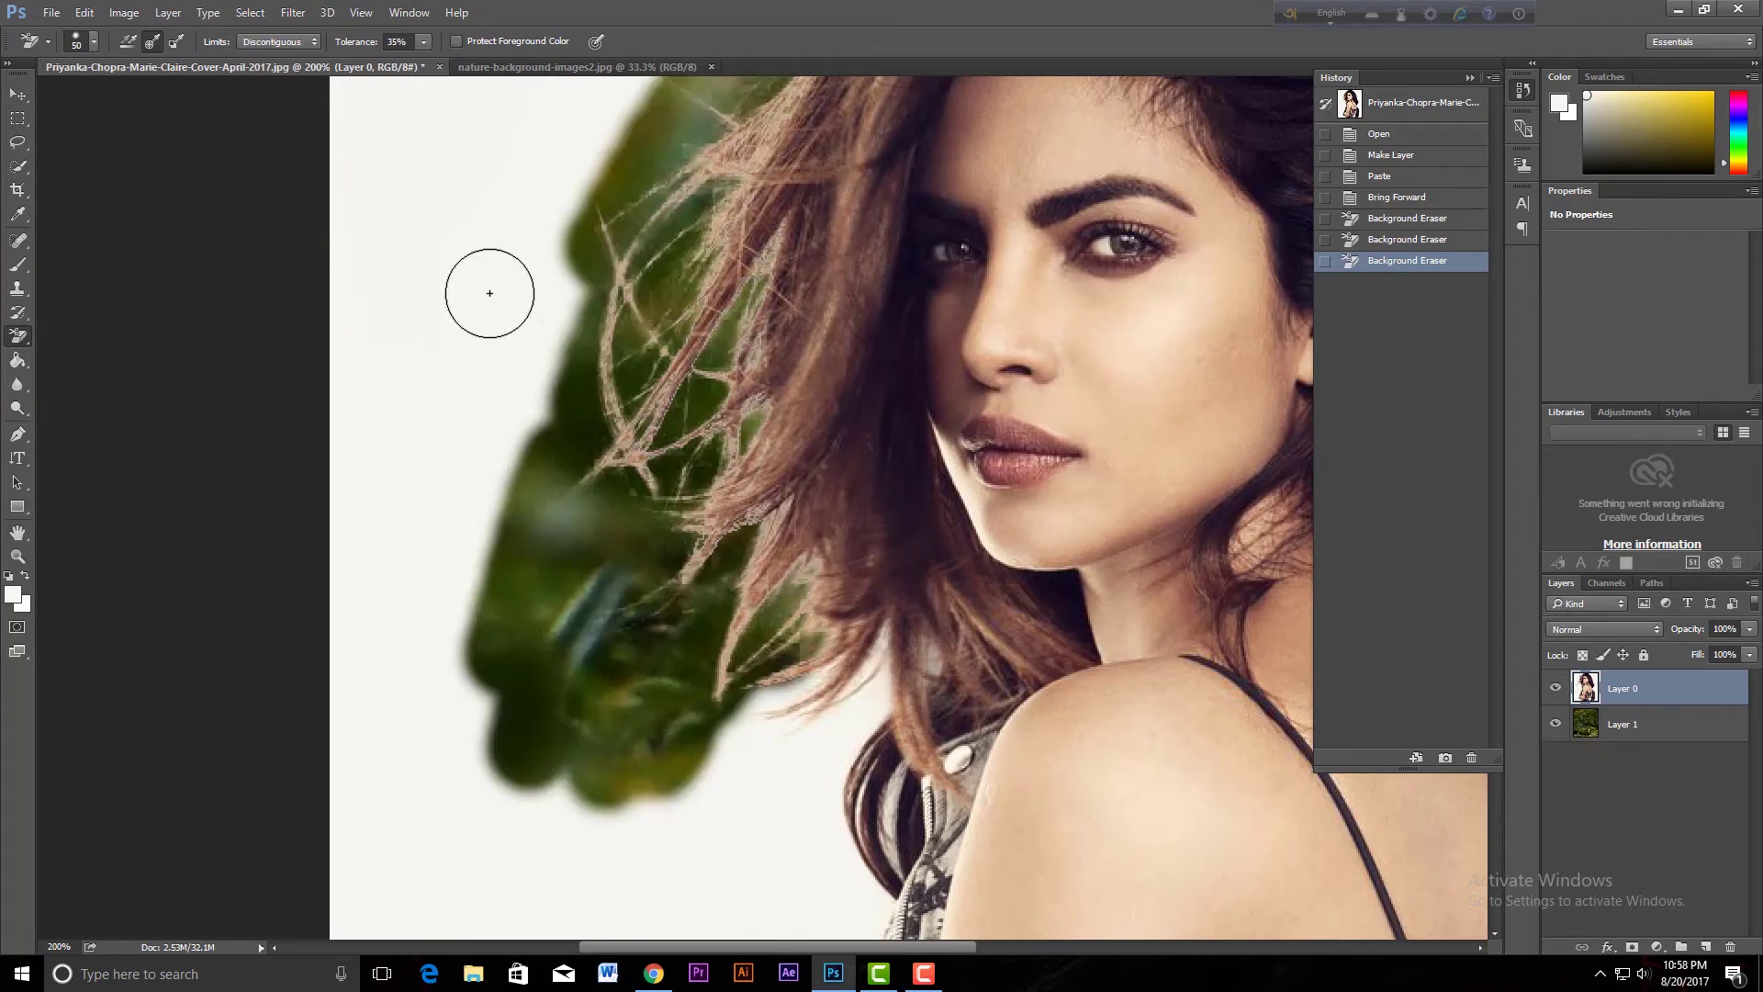
drag(719, 210, 595, 472)
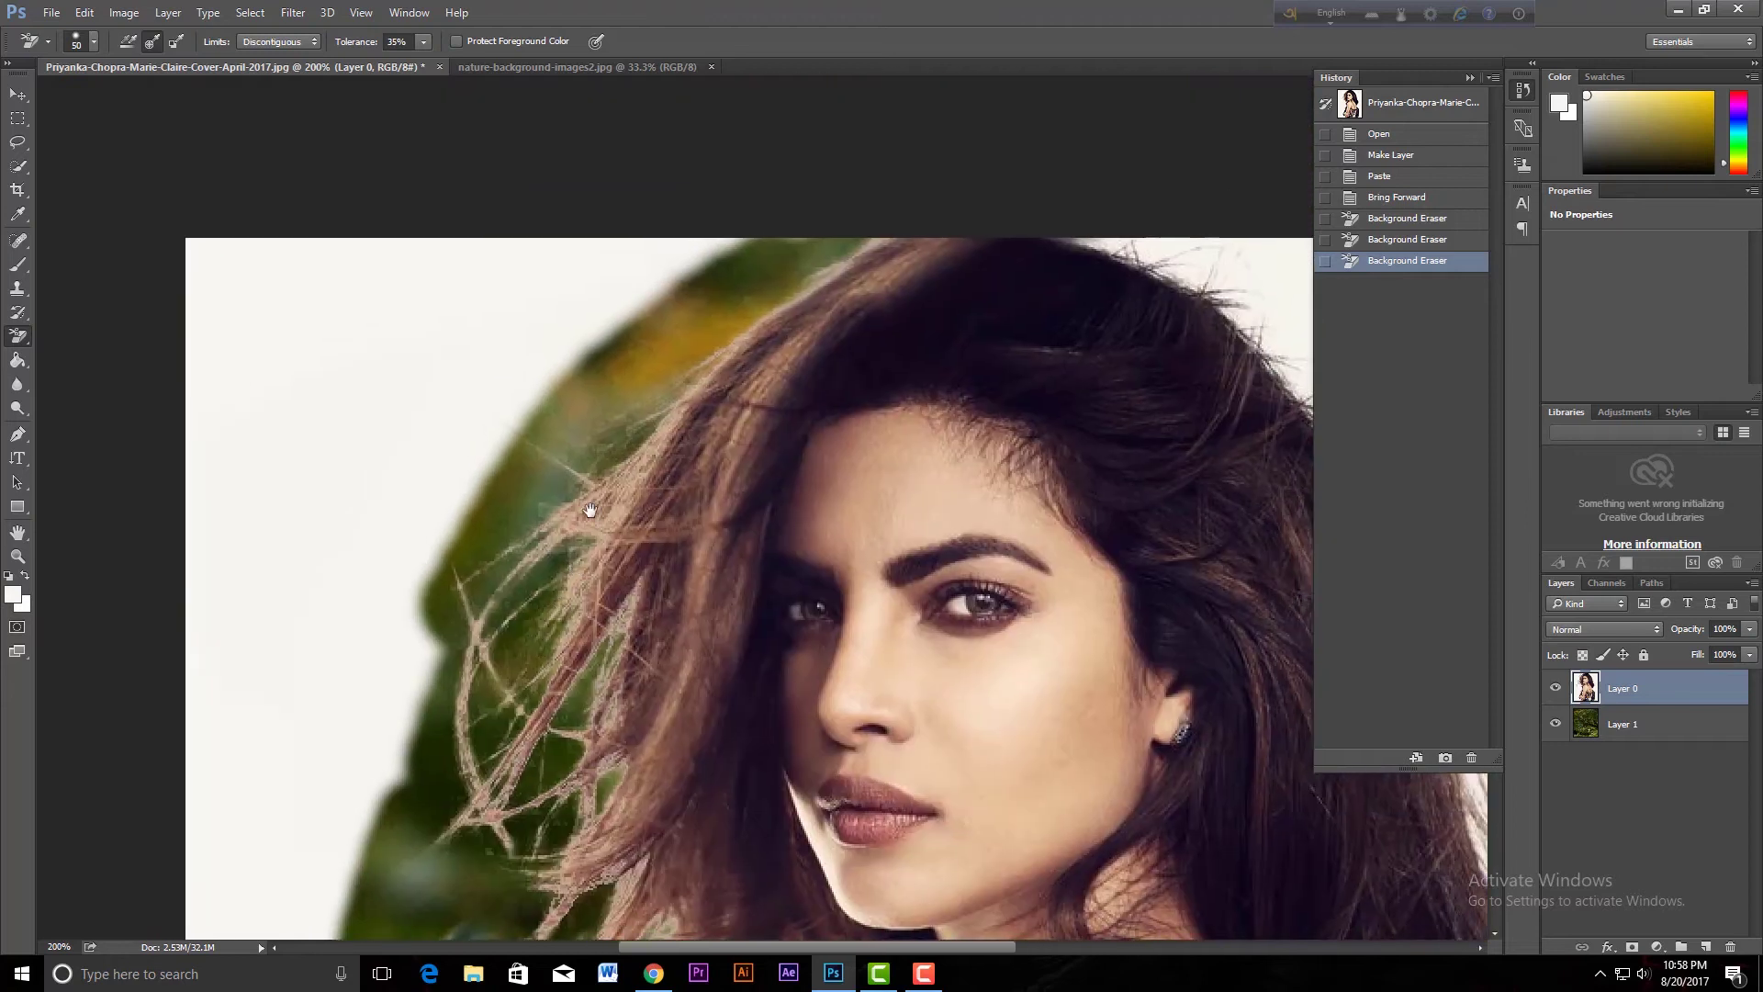
drag(341, 604, 556, 316)
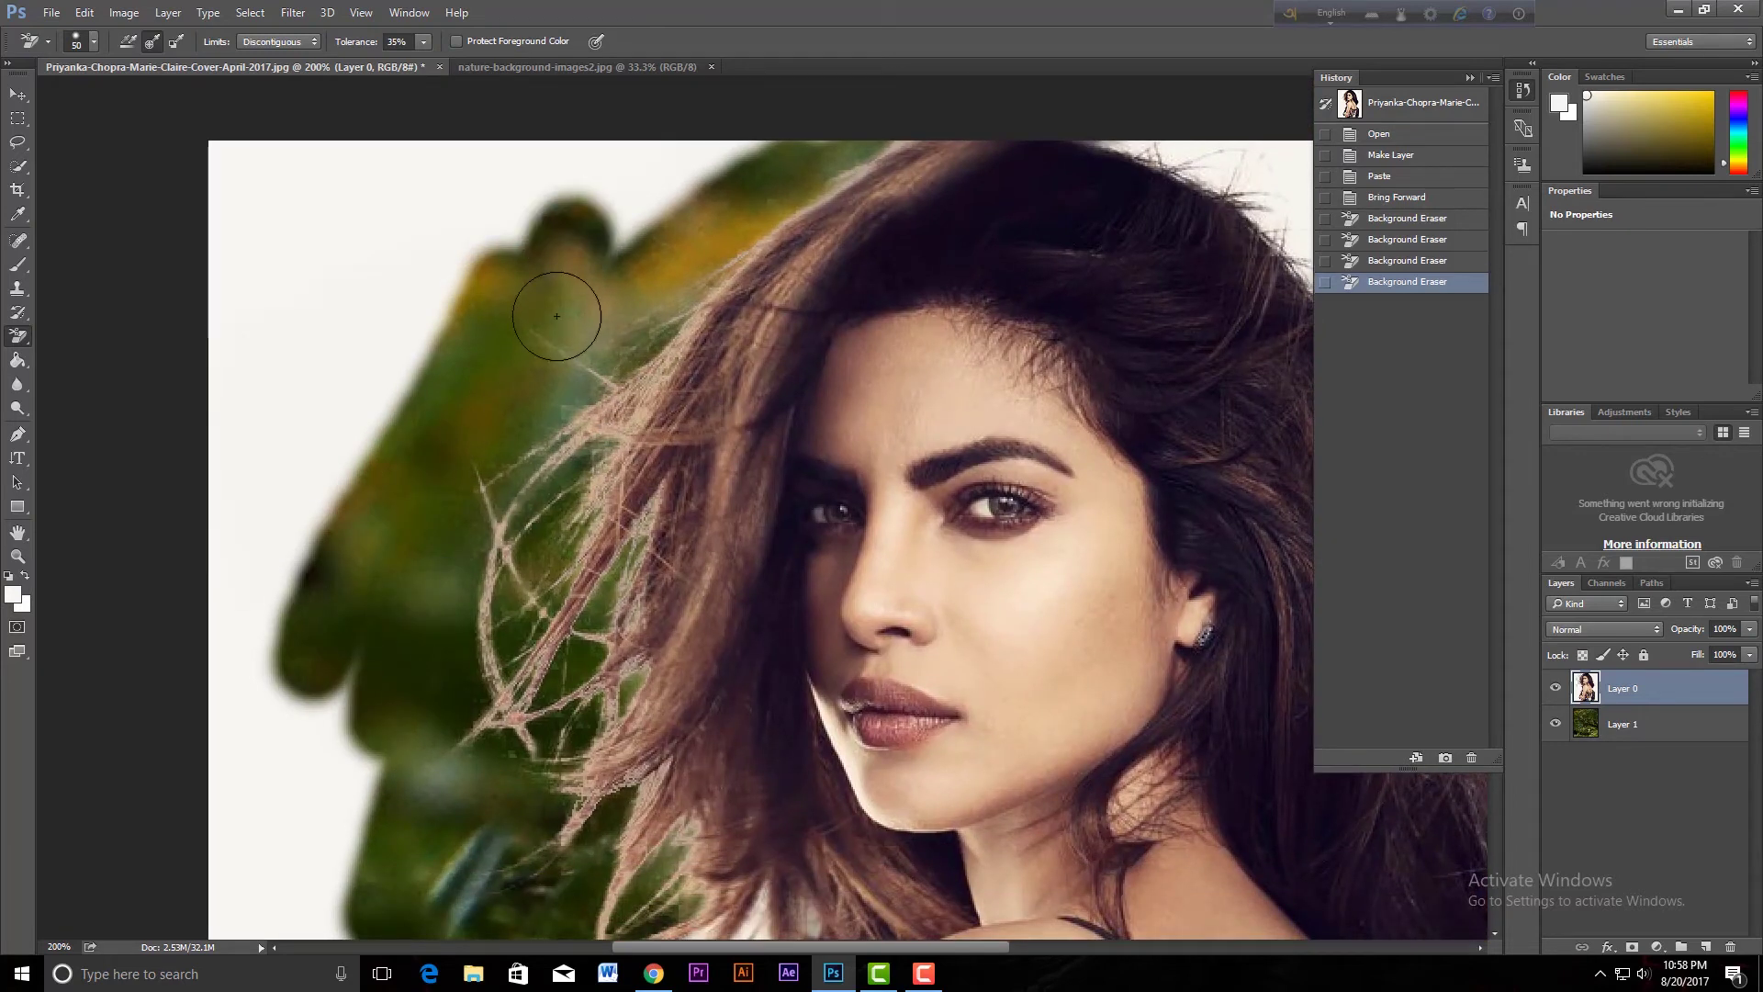
key(ctrl+alt+z)
key(ctrl+alt+z)
key(ctrl+alt+z)
key(ctrl+alt+z)
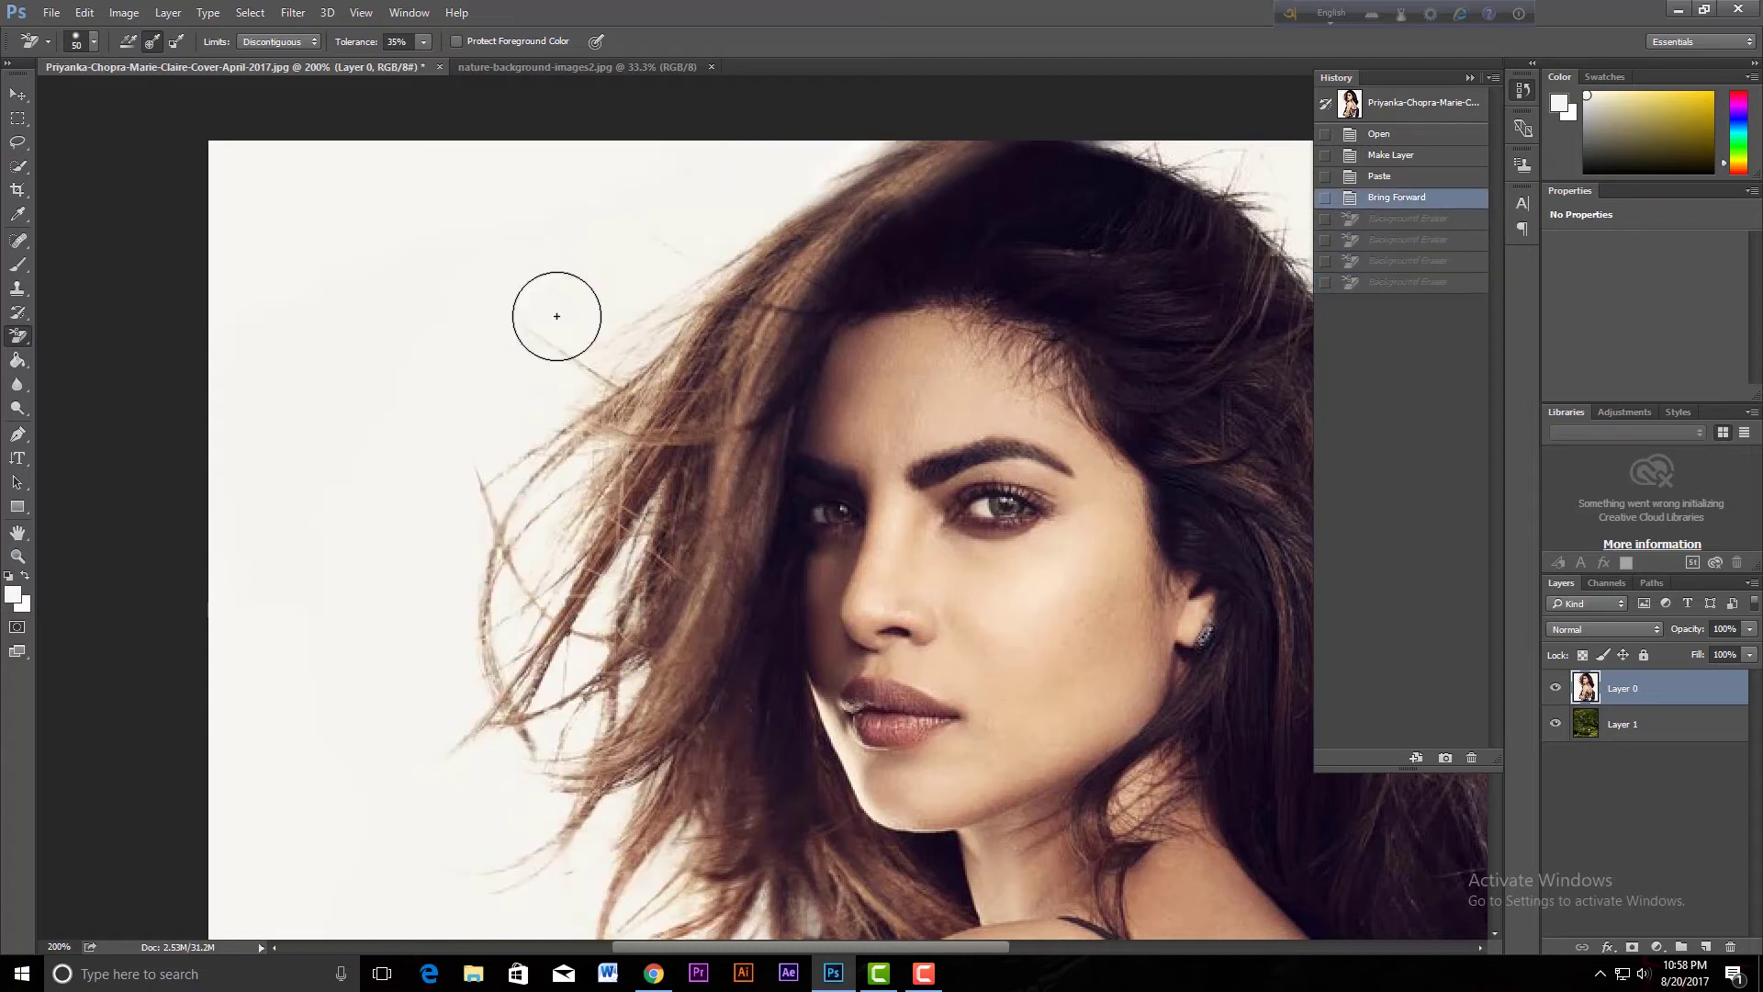
Set eraser tolerance to 40%, brush hardness to 0% and spacing to 85%
drag(423, 41, 429, 41)
click(93, 41)
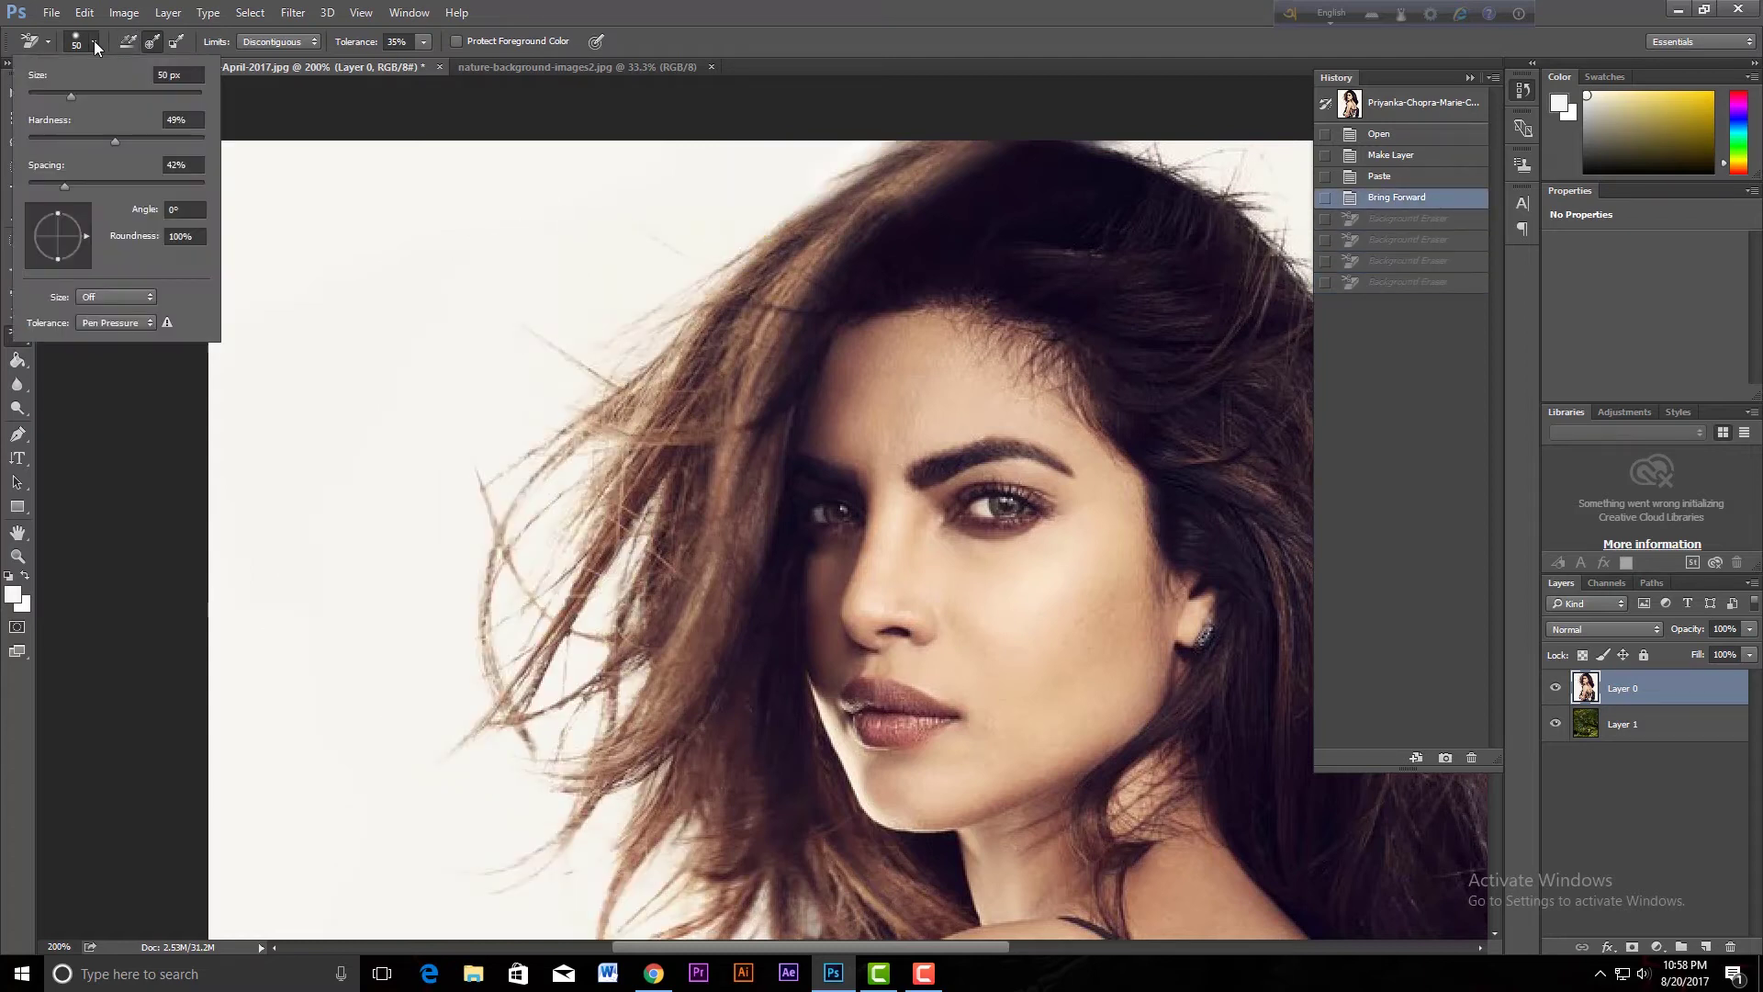
click(93, 43)
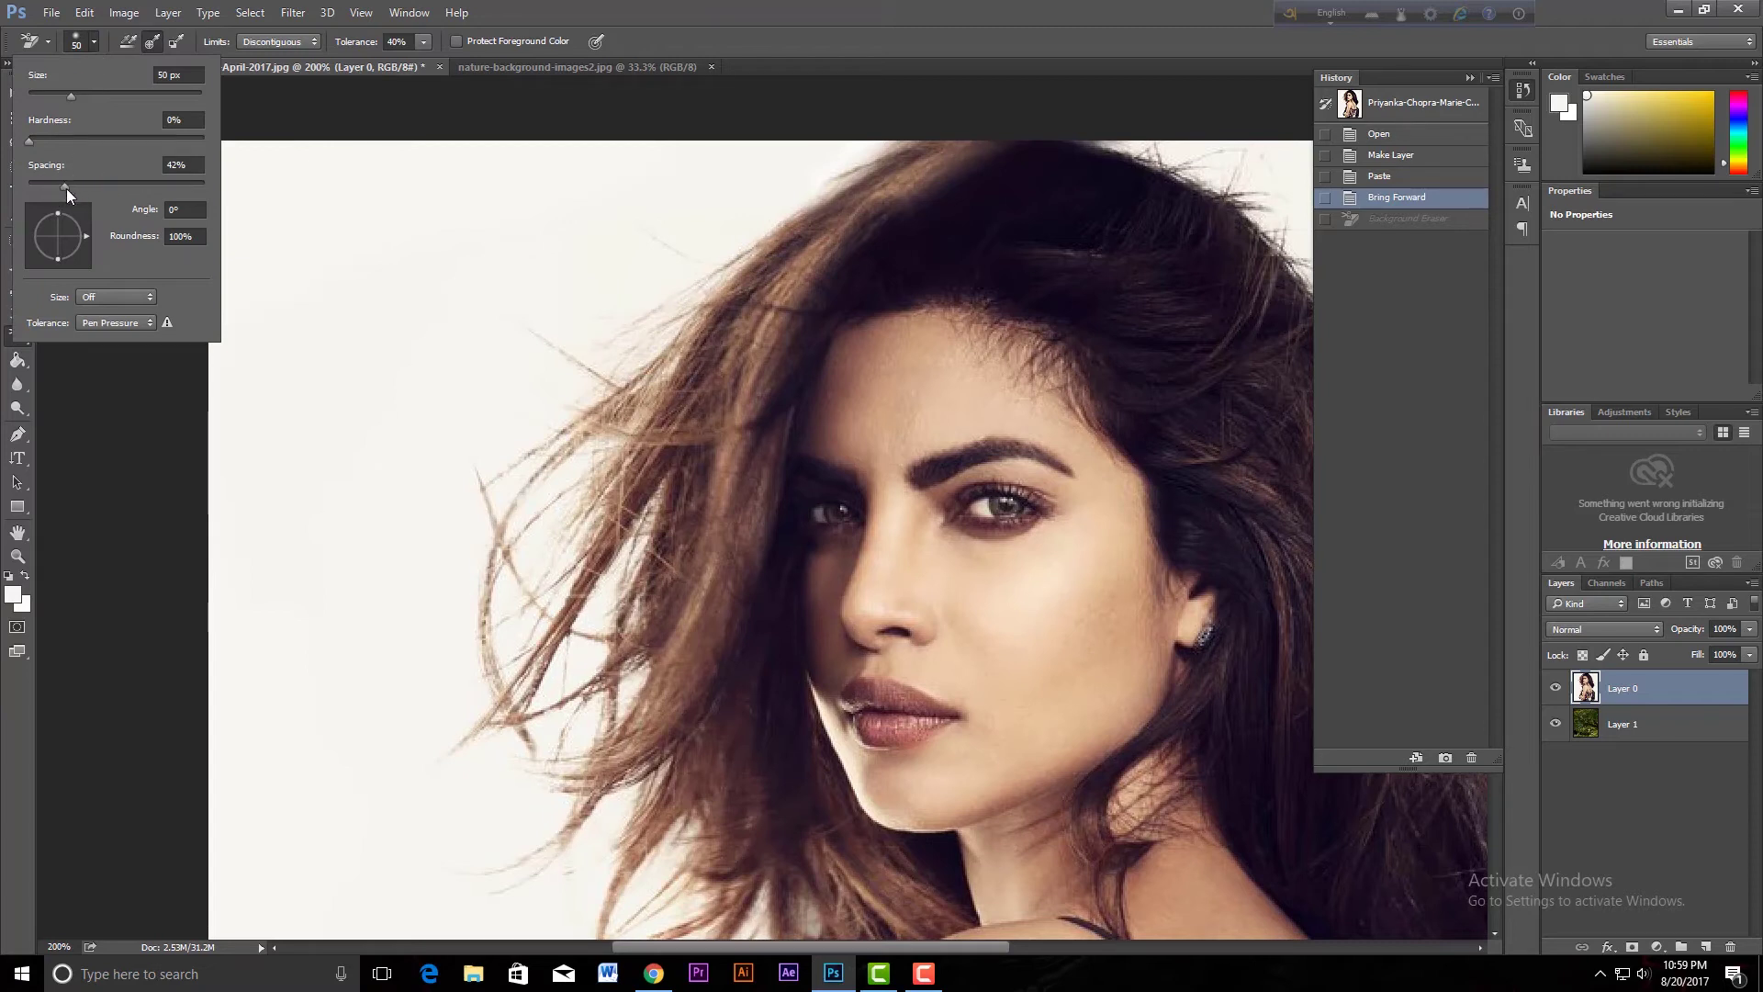
drag(66, 189, 140, 191)
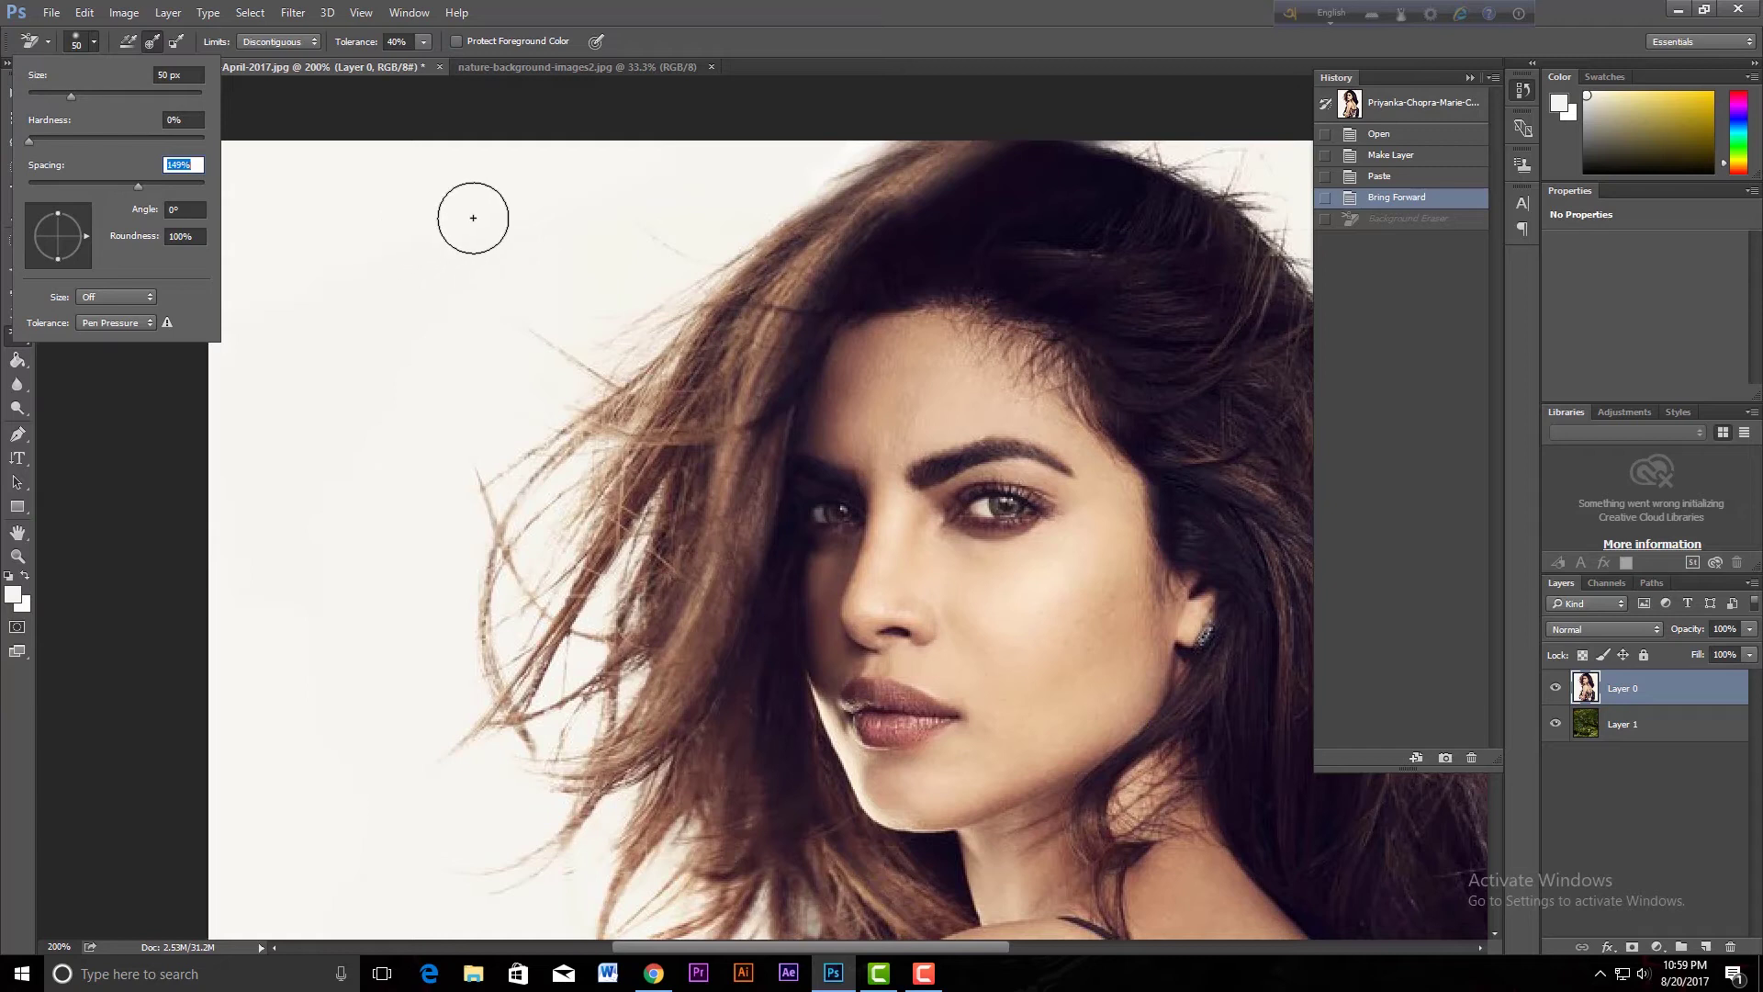
click(725, 35)
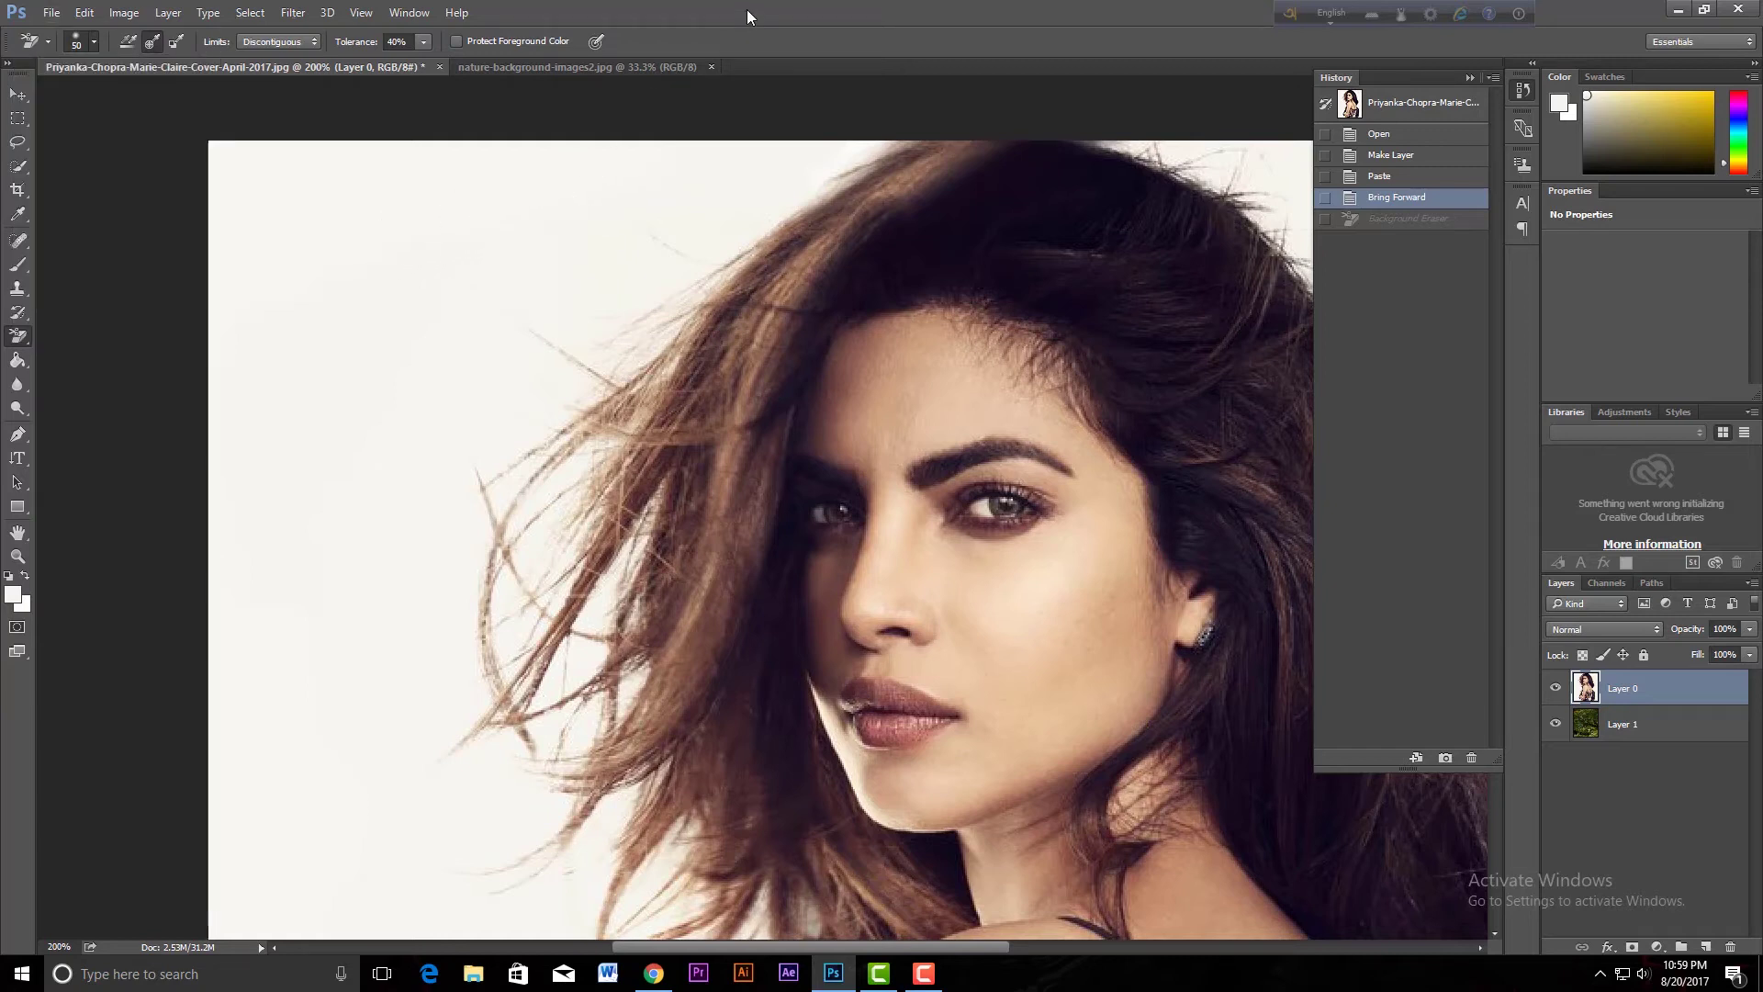
Test-erase along the hair edge, leaving spaced round patches of background removed
mouse_move(739, 204)
mouse_down()
mouse_move(583, 394)
mouse_move(771, 177)
mouse_move(855, 166)
mouse_move(512, 493)
mouse_move(550, 580)
mouse_move(492, 630)
mouse_move(422, 882)
mouse_move(511, 675)
mouse_move(427, 887)
mouse_move(543, 728)
mouse_move(606, 541)
mouse_move(624, 555)
mouse_move(588, 661)
mouse_move(583, 629)
mouse_up()
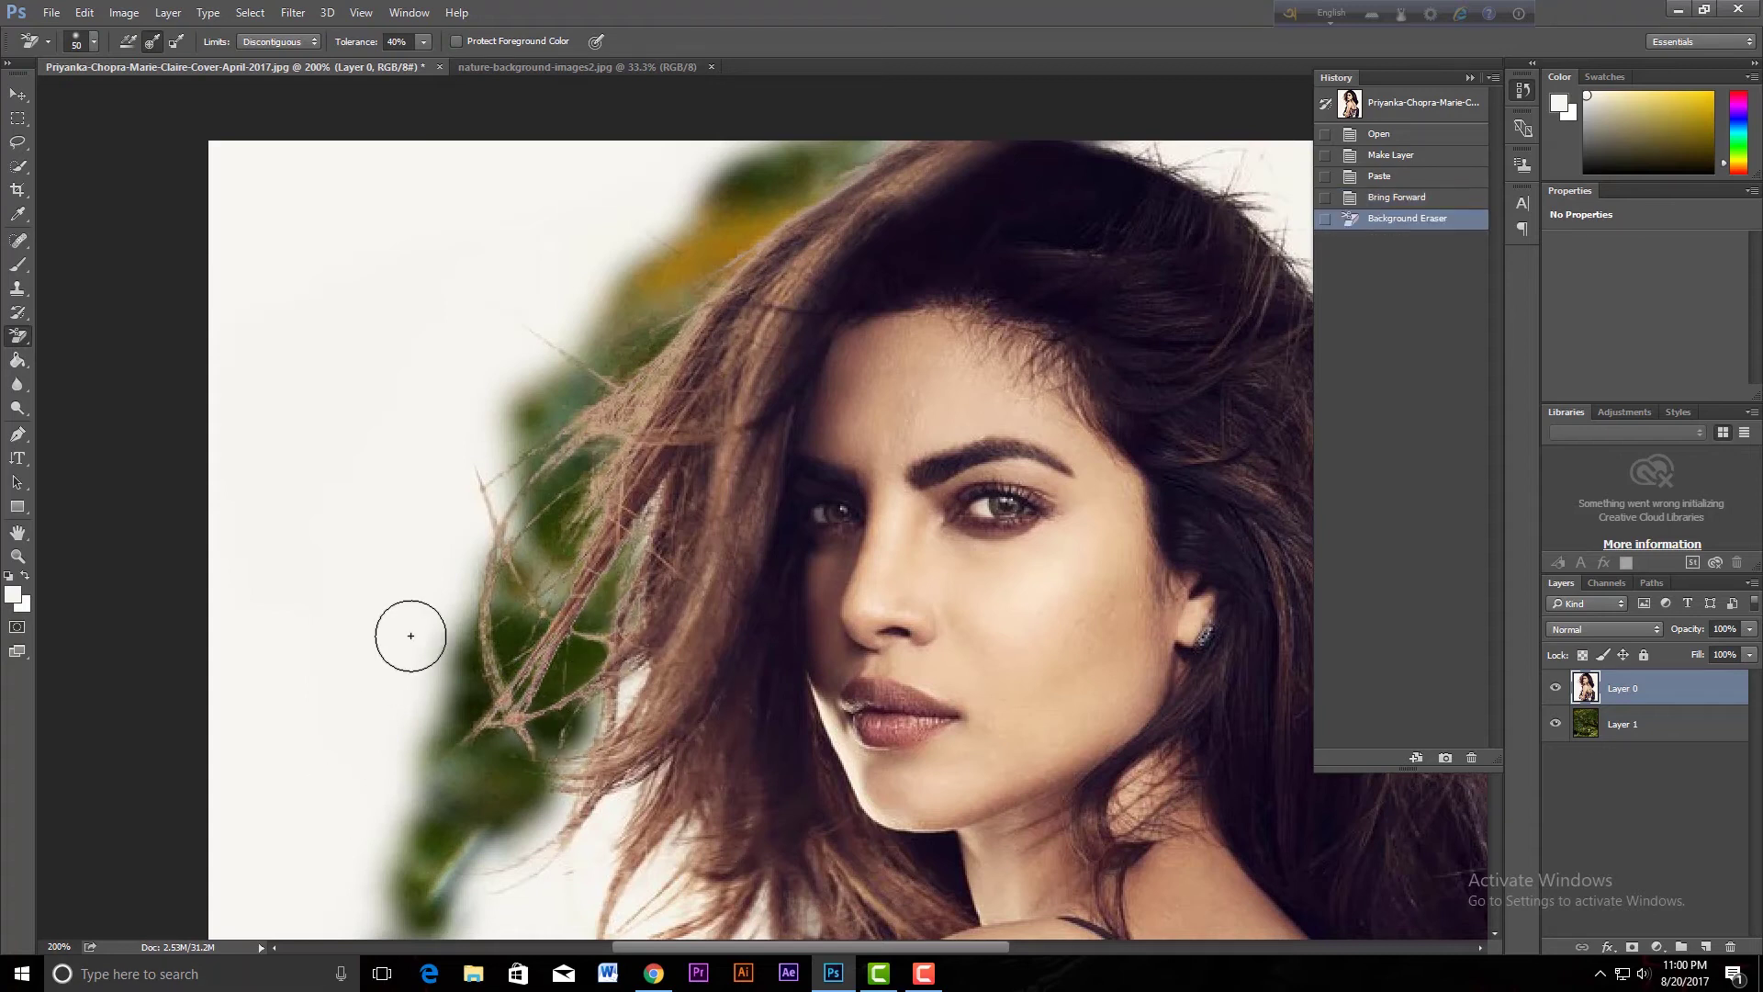
click(372, 537)
click(421, 415)
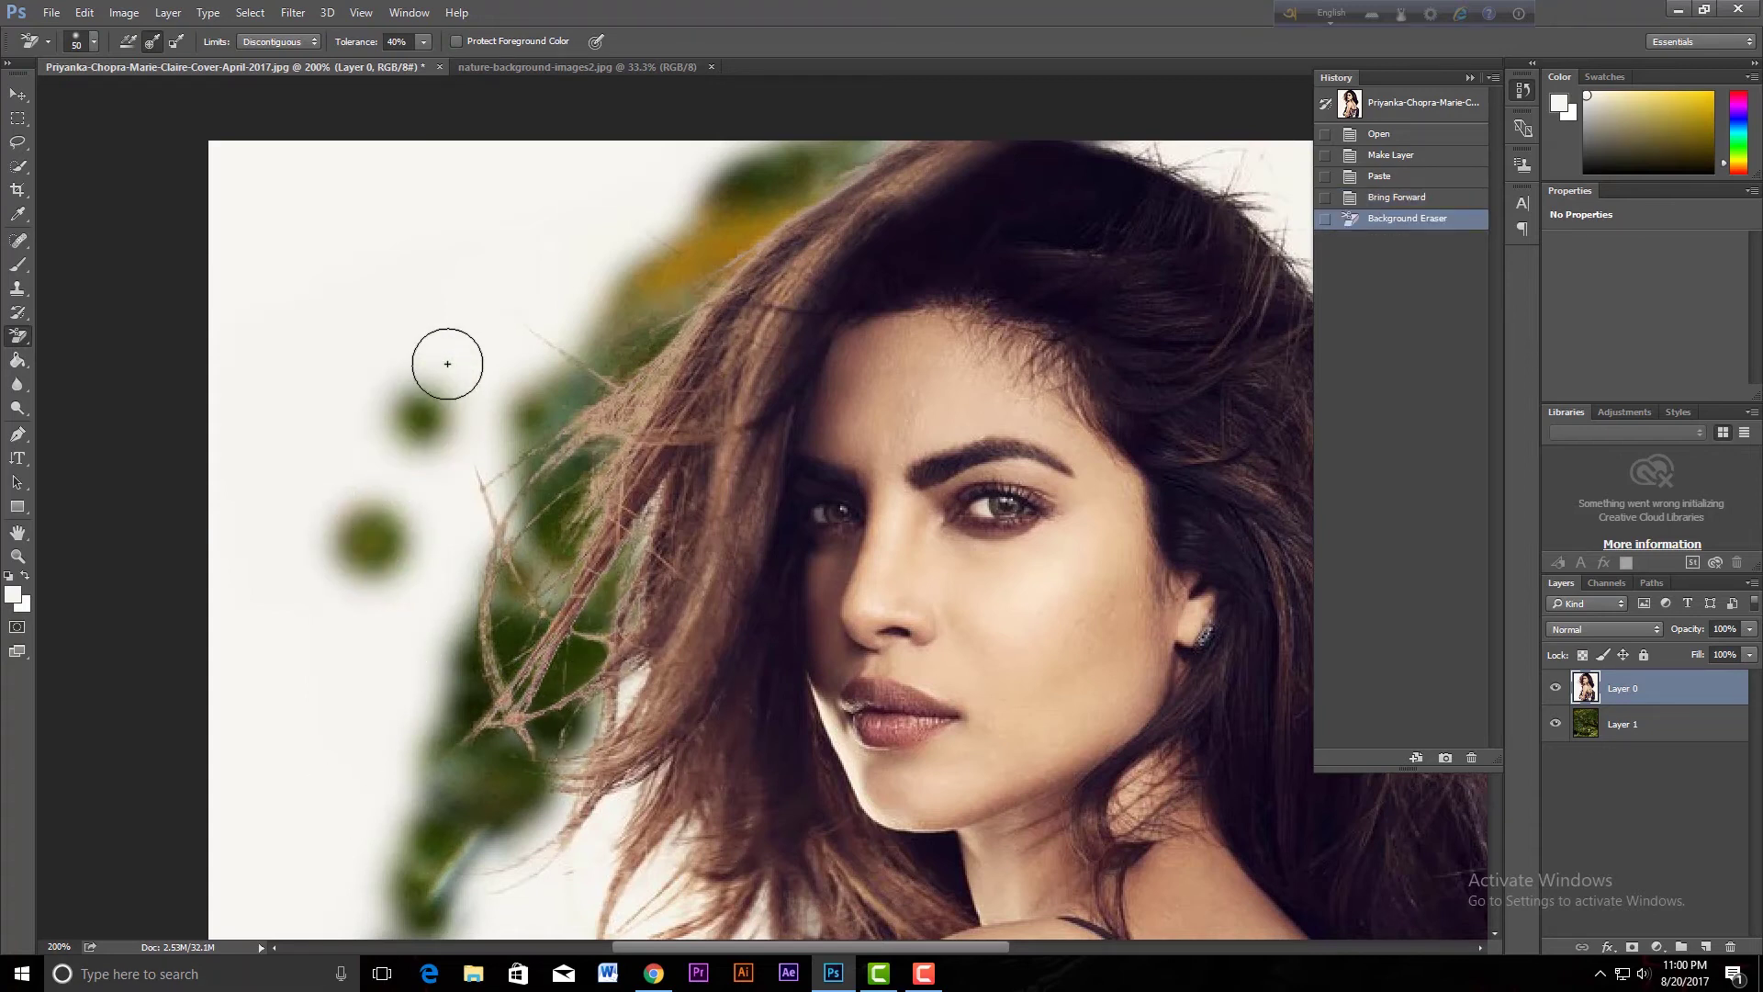
click(447, 364)
click(504, 271)
click(564, 202)
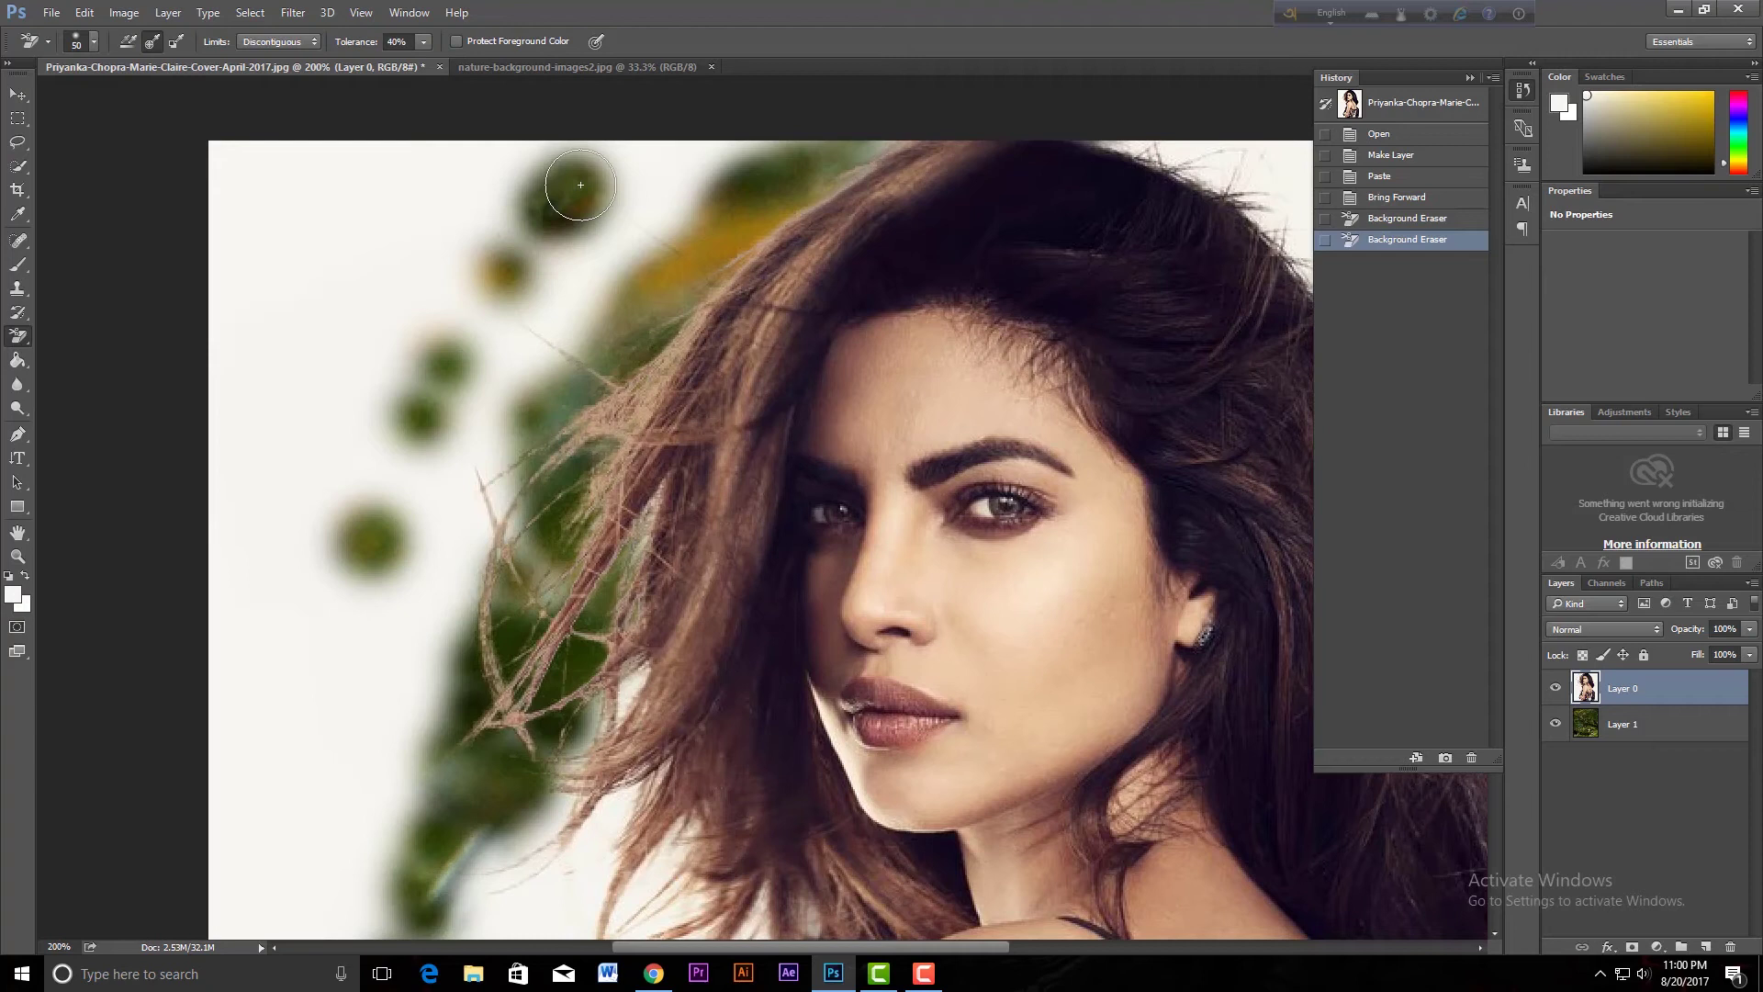
Lower the brush spacing to 32% and undo the last eraser stroke
click(94, 44)
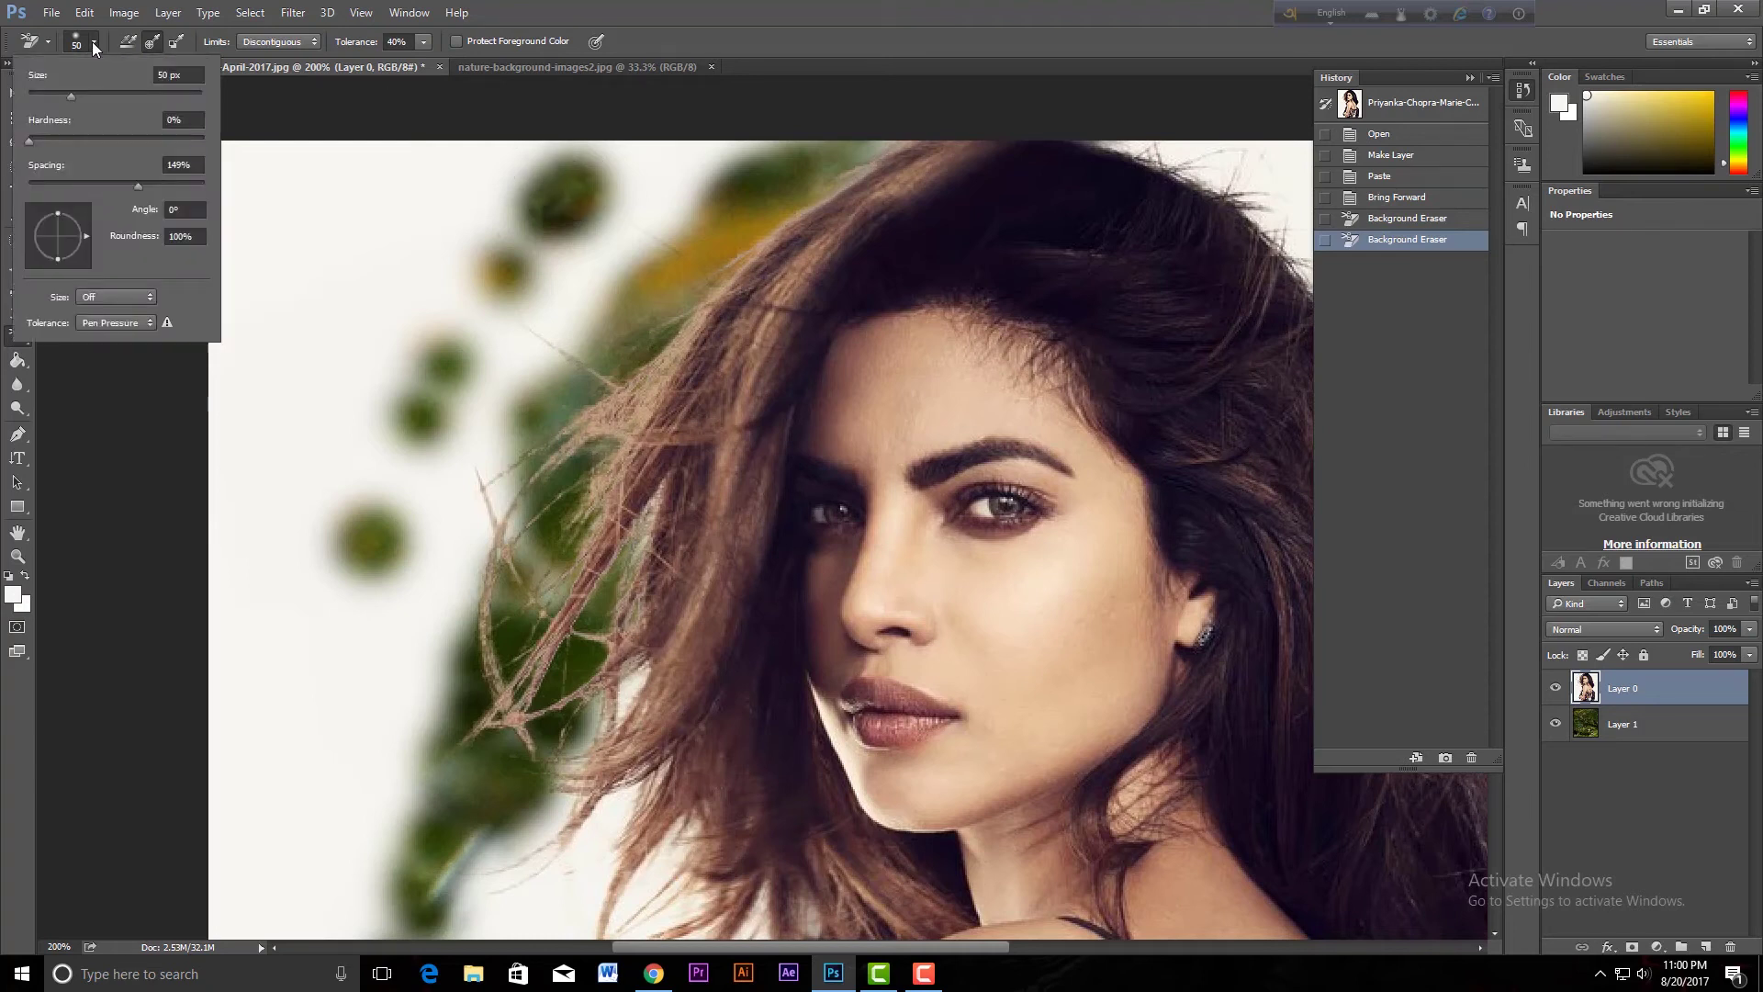
click(76, 182)
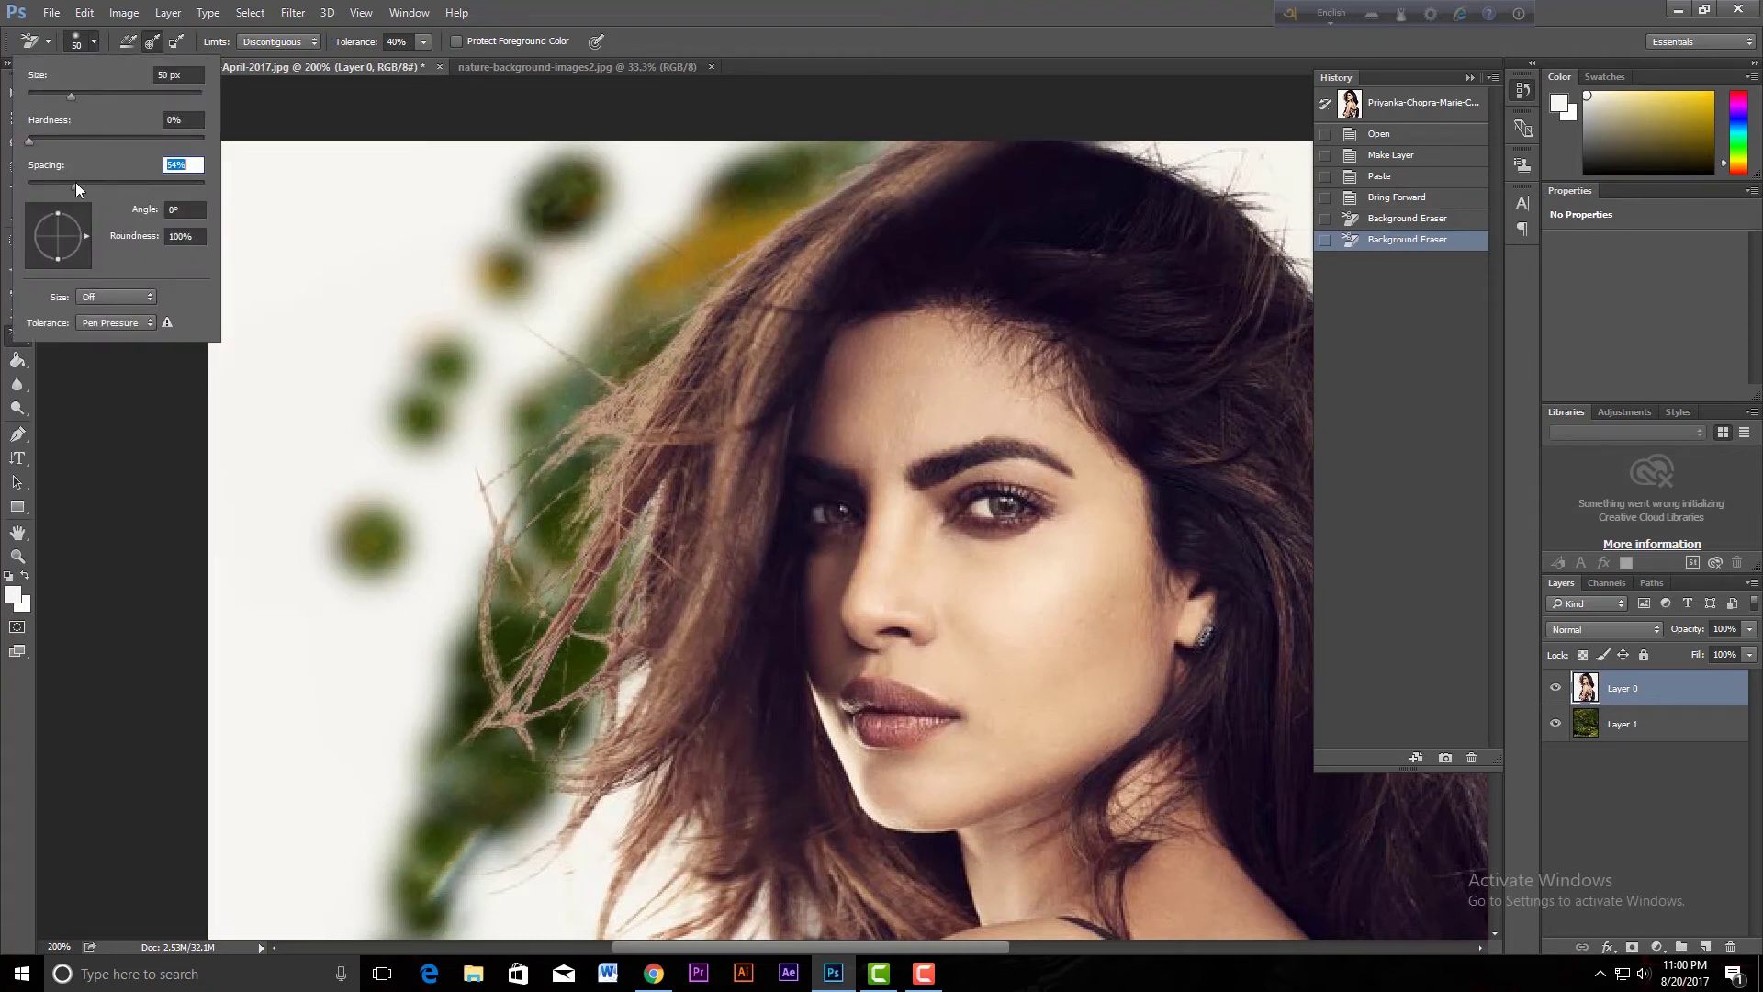
drag(66, 184, 56, 186)
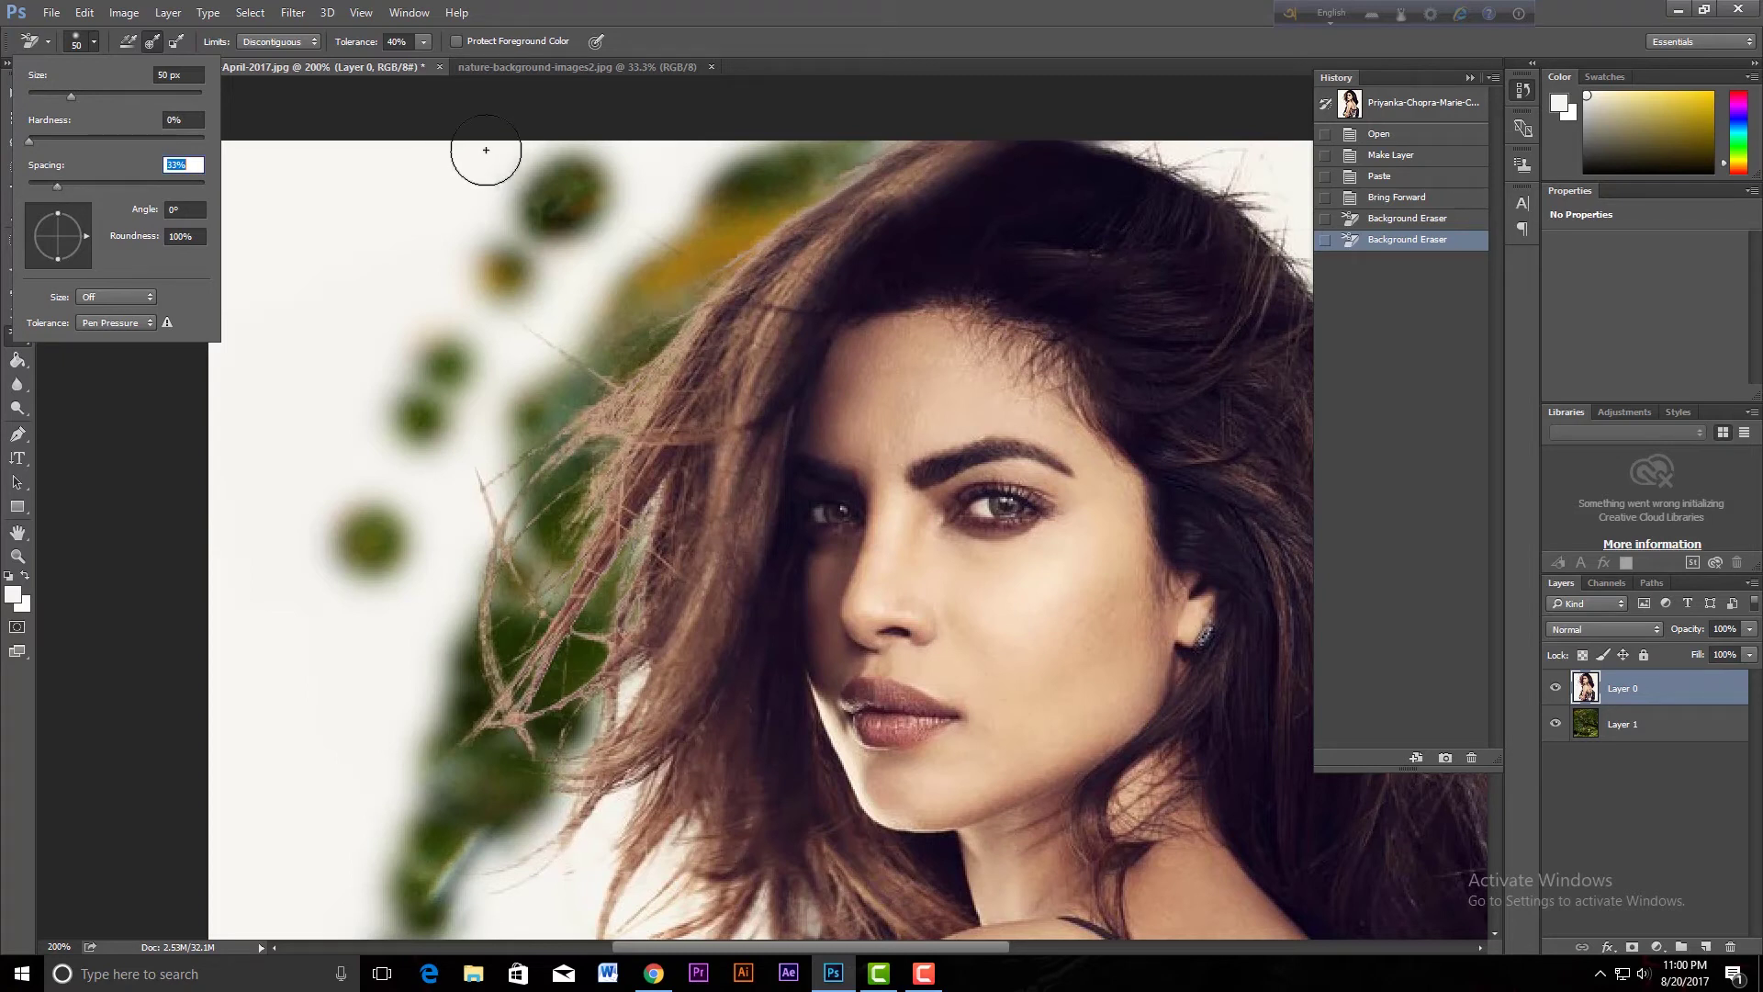
key(Return)
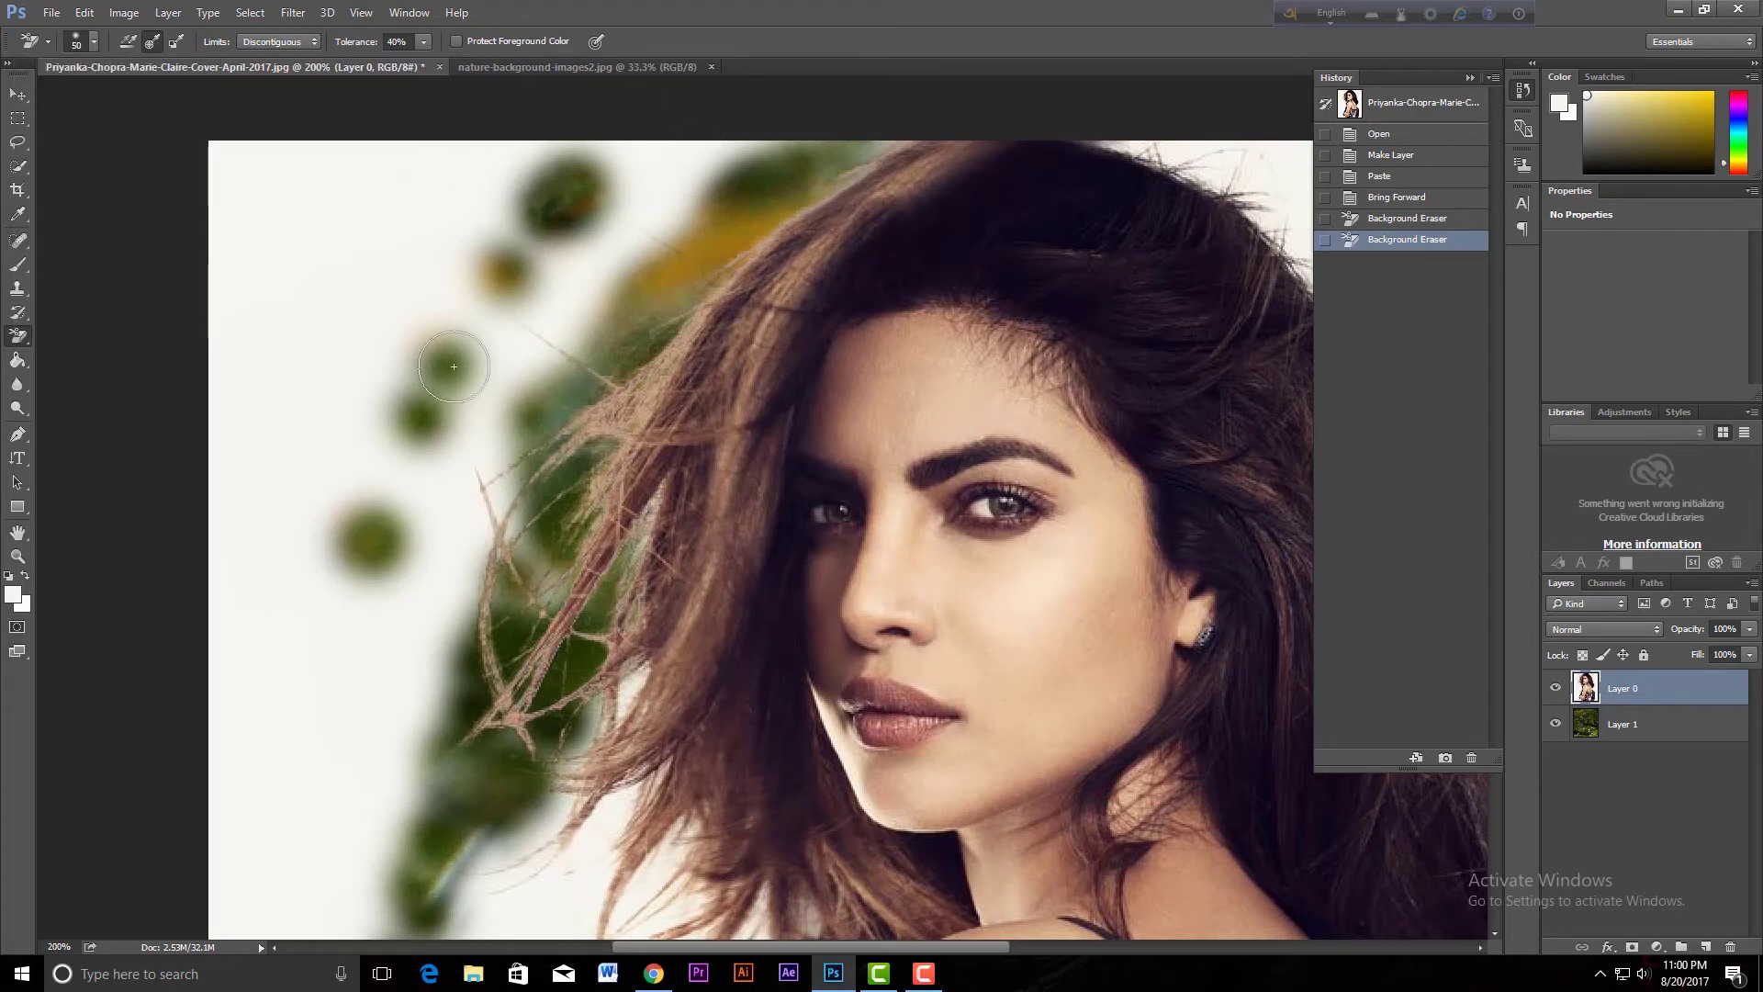
key(ctrl+z)
Erase a contiguous band along the upper hair edge, check it zoomed out, then undo the strokes
key(ctrl+alt+z)
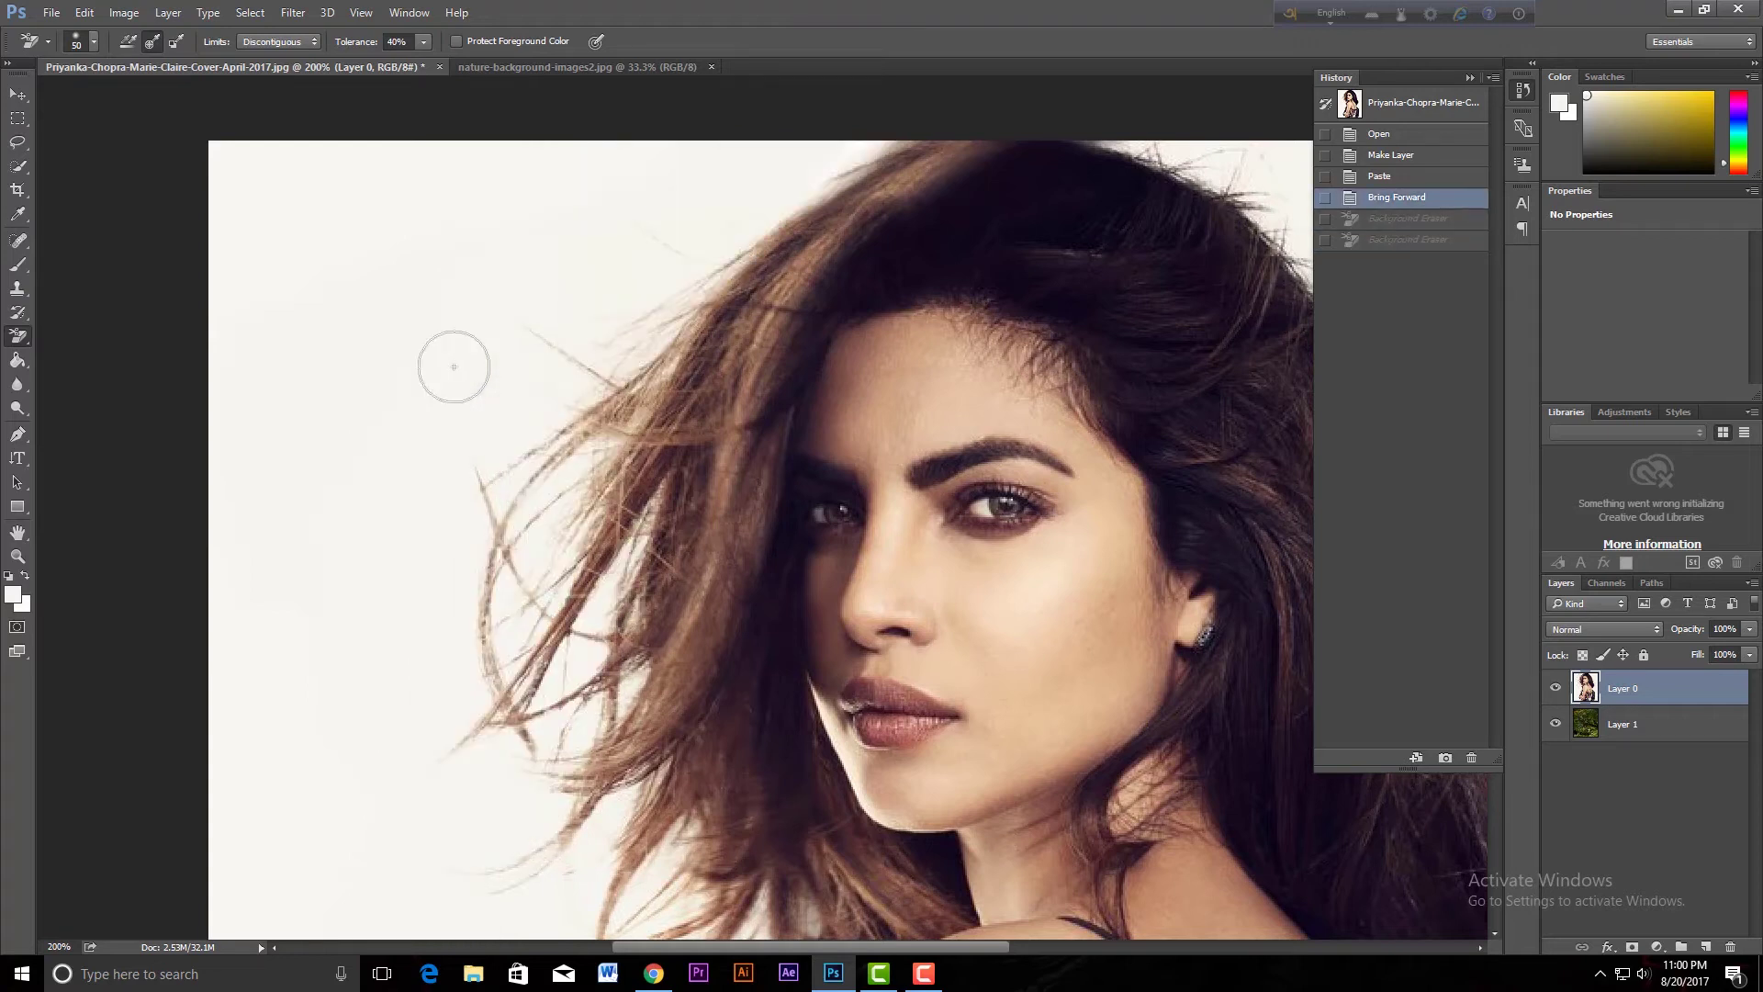
mouse_move(779, 178)
mouse_down()
mouse_move(591, 362)
mouse_move(273, 856)
mouse_up()
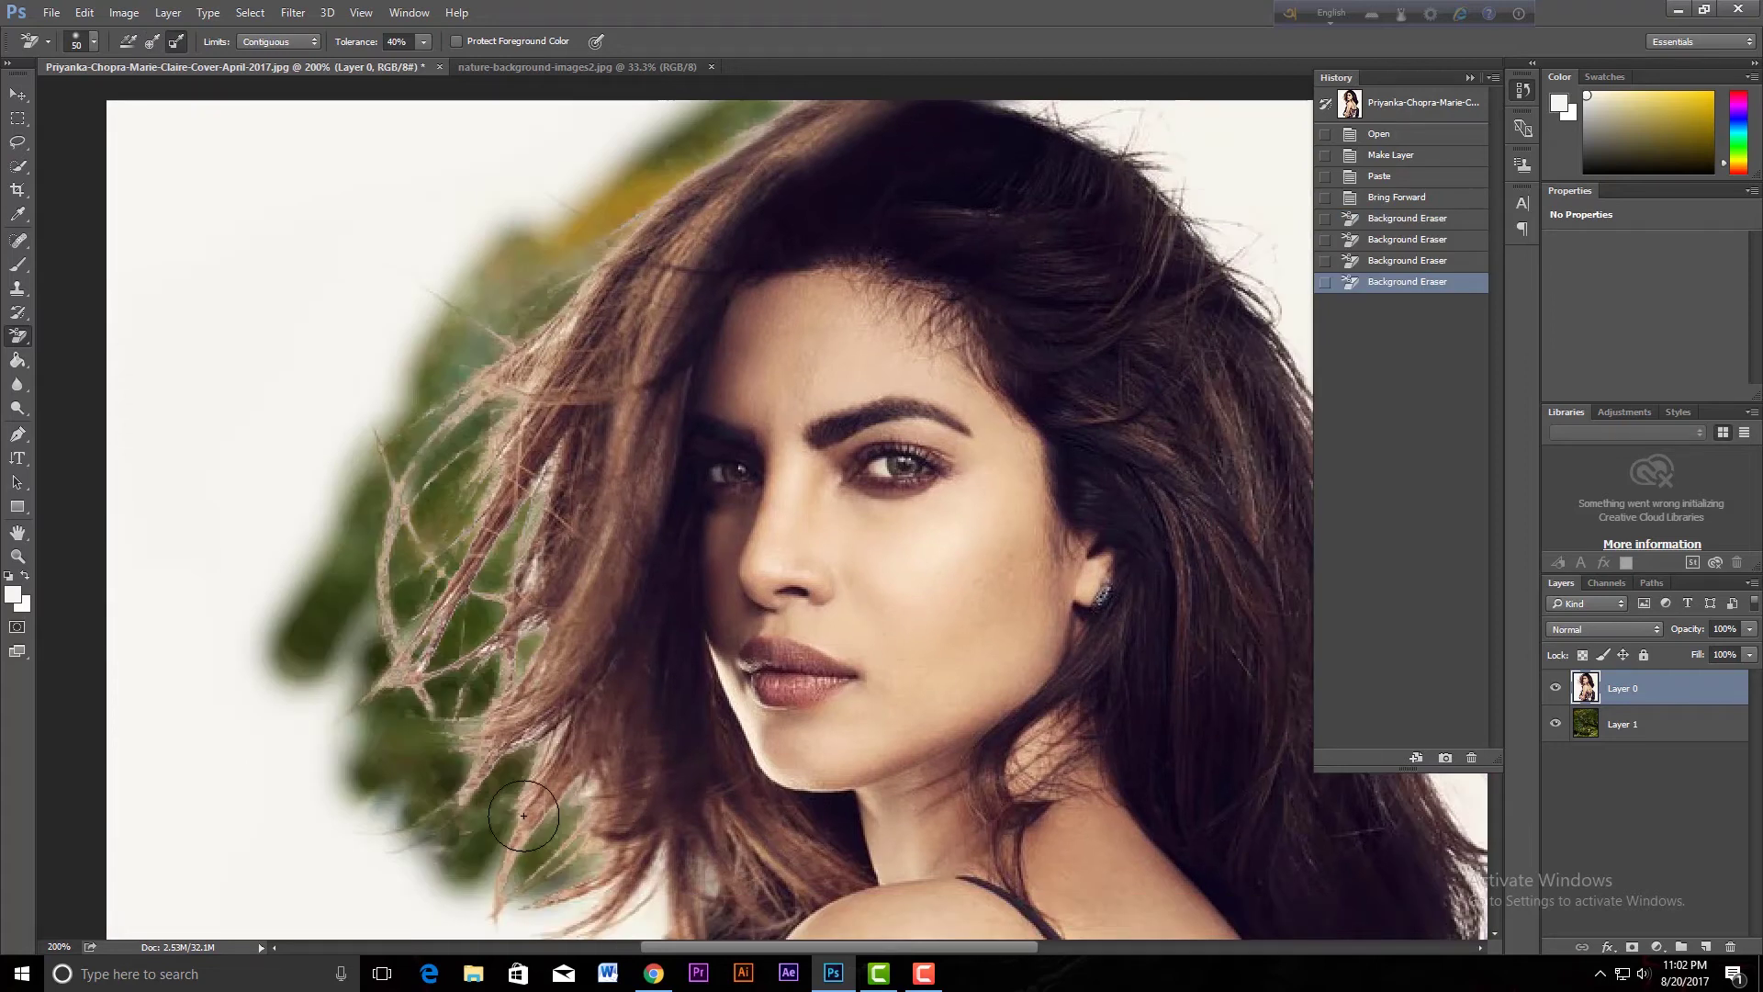
scroll(523, 815, down, 5)
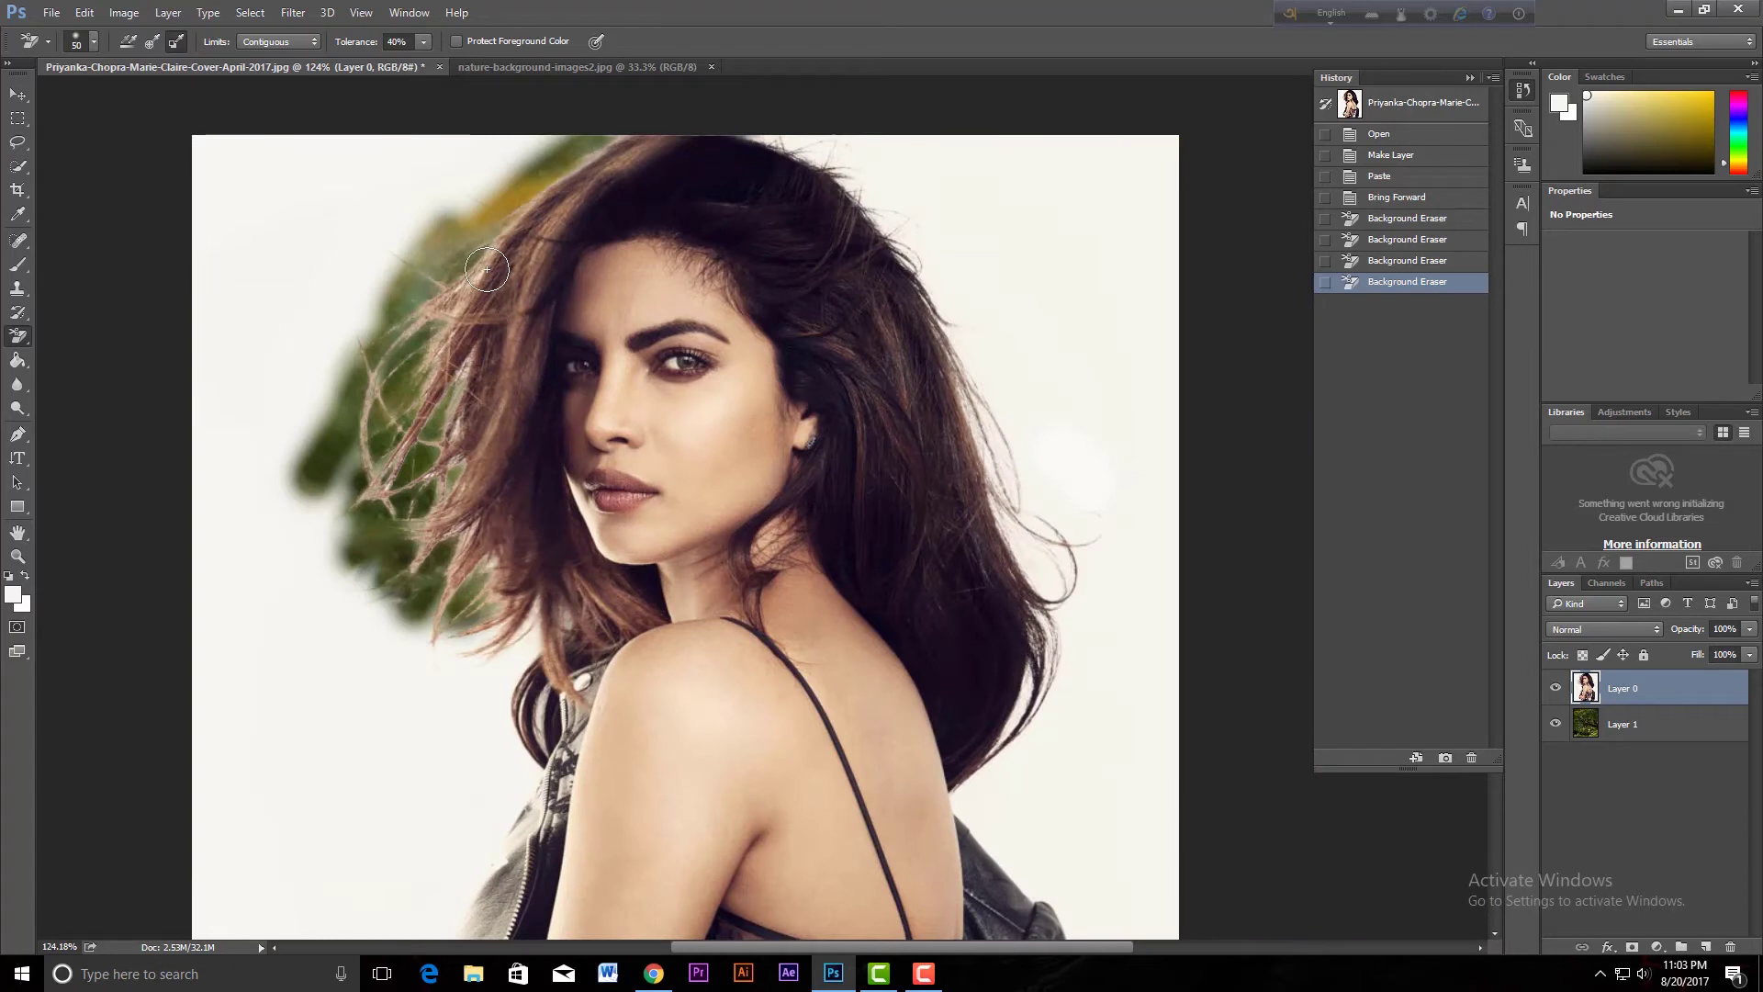
key(ctrl+alt+z)
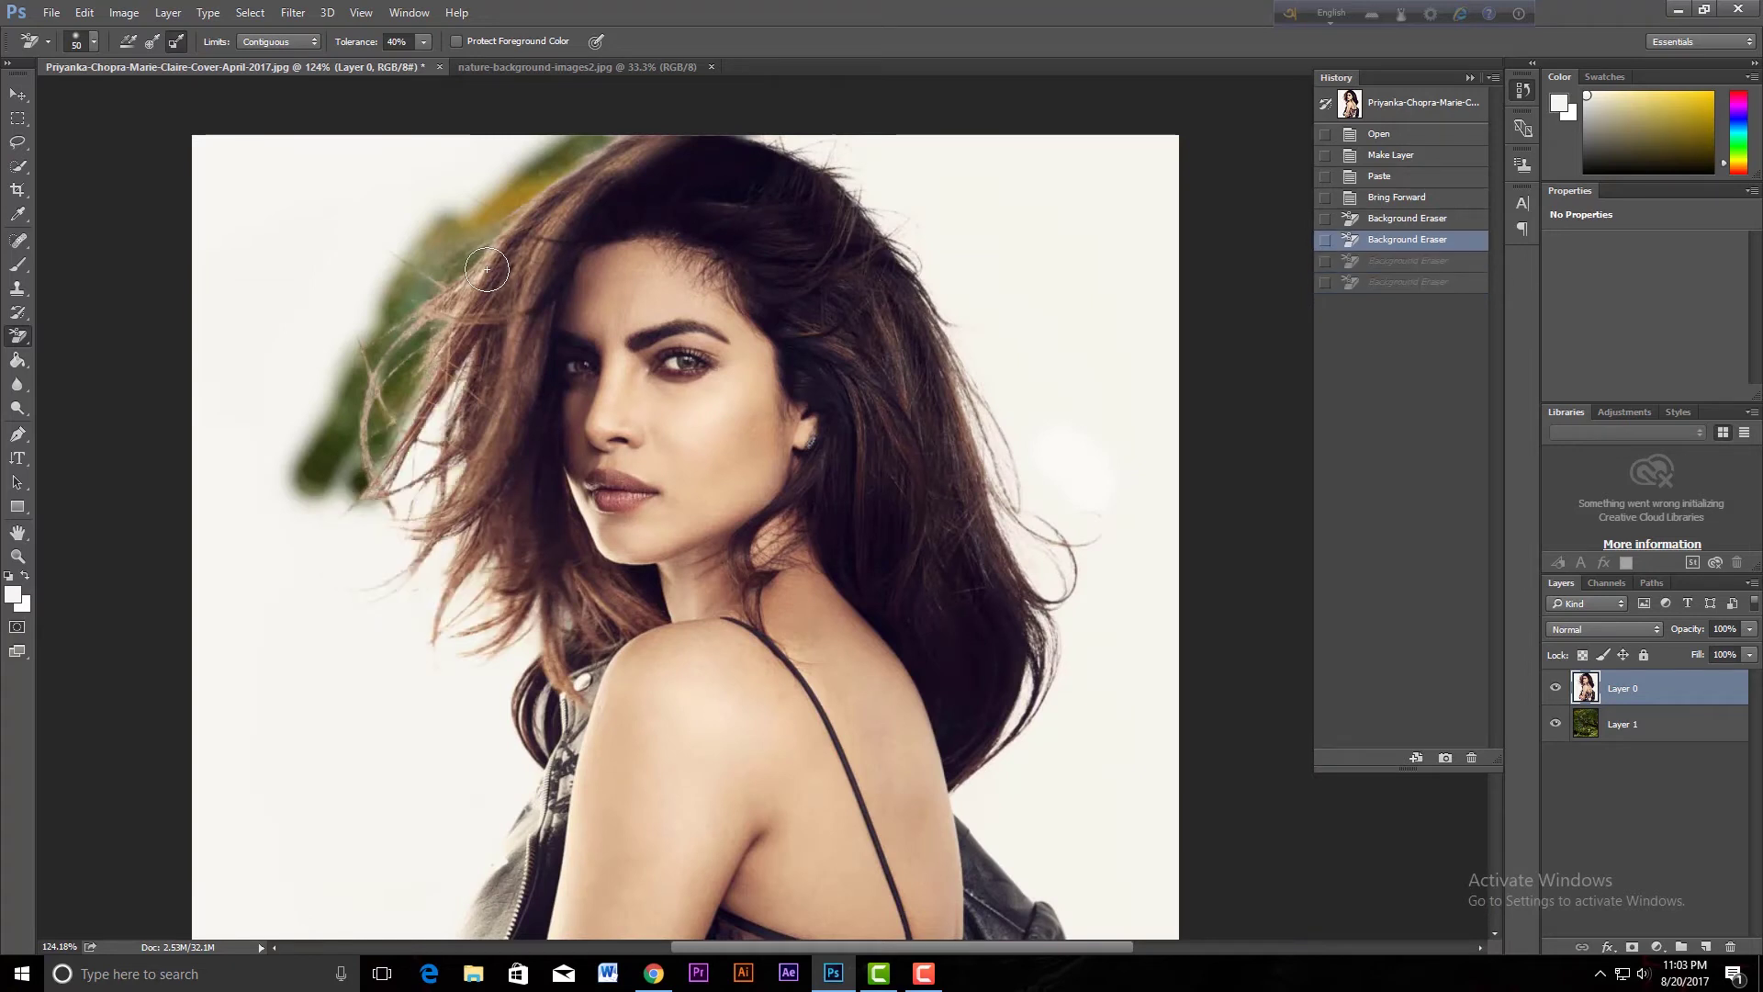
key(ctrl+alt+z)
key(ctrl+alt+z)
key(ctrl+alt+z)
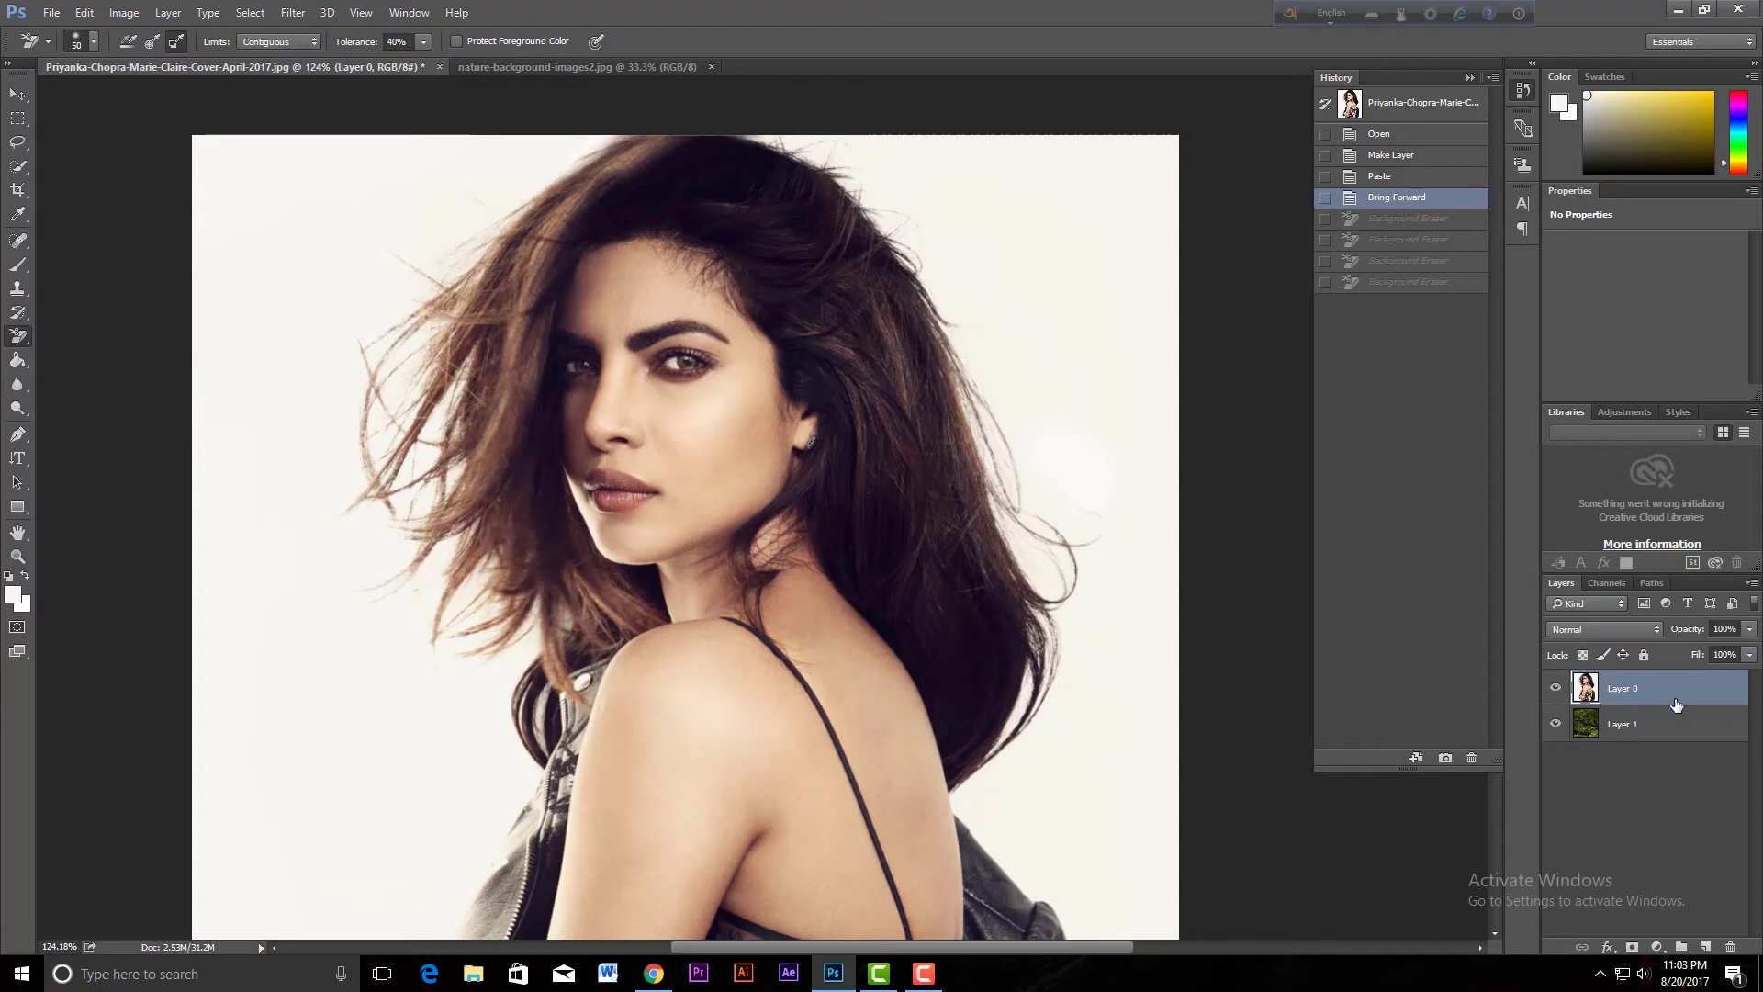
Select the Background Eraser and set brush hardness to about 40% and spacing to 41%
right_click(18, 338)
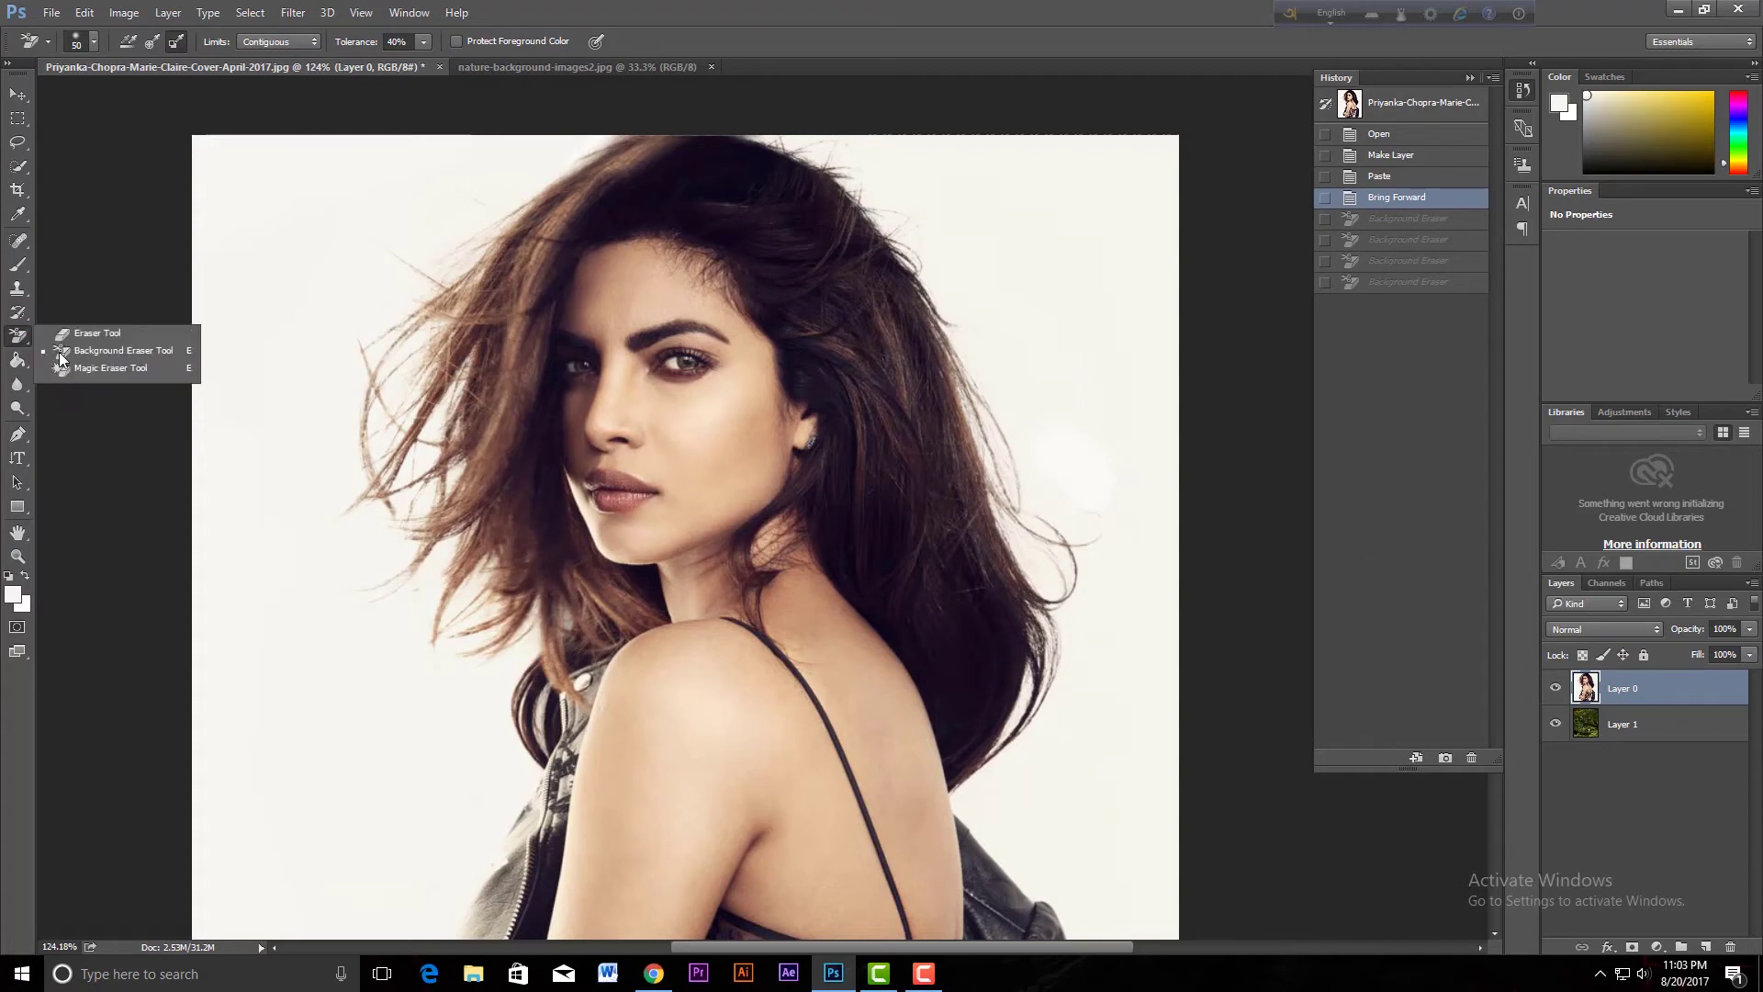
click(161, 356)
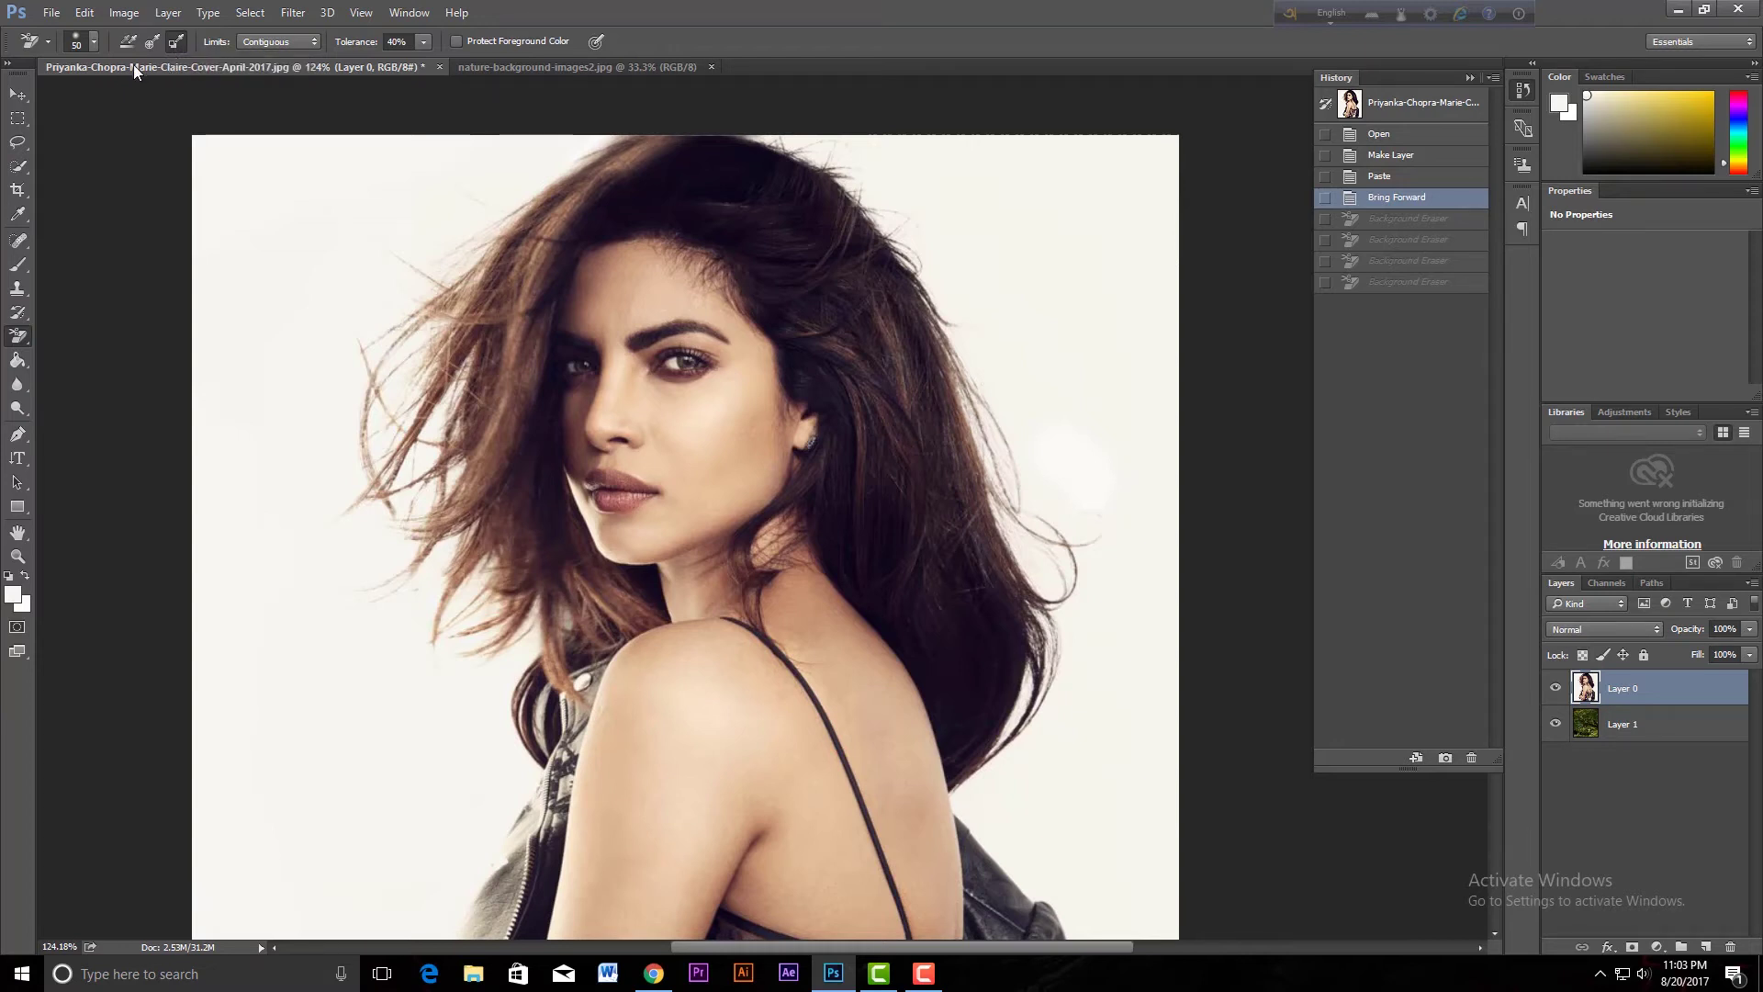
click(93, 43)
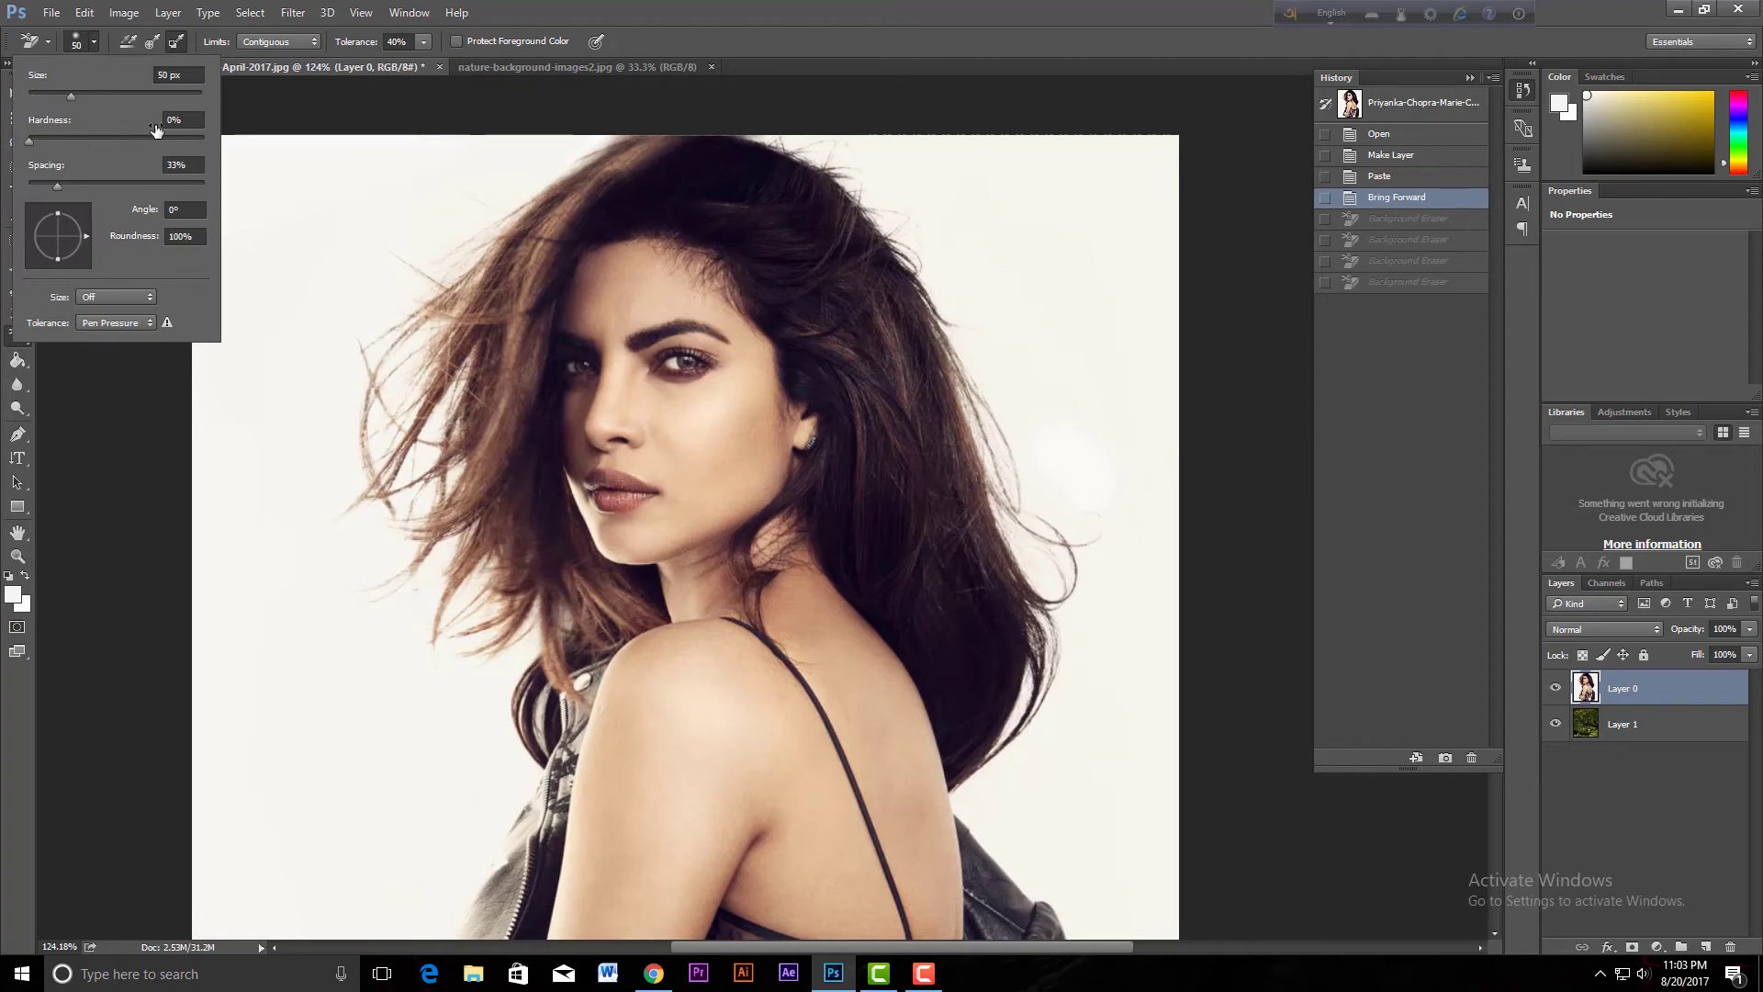
click(102, 139)
drag(57, 186, 63, 186)
click(571, 24)
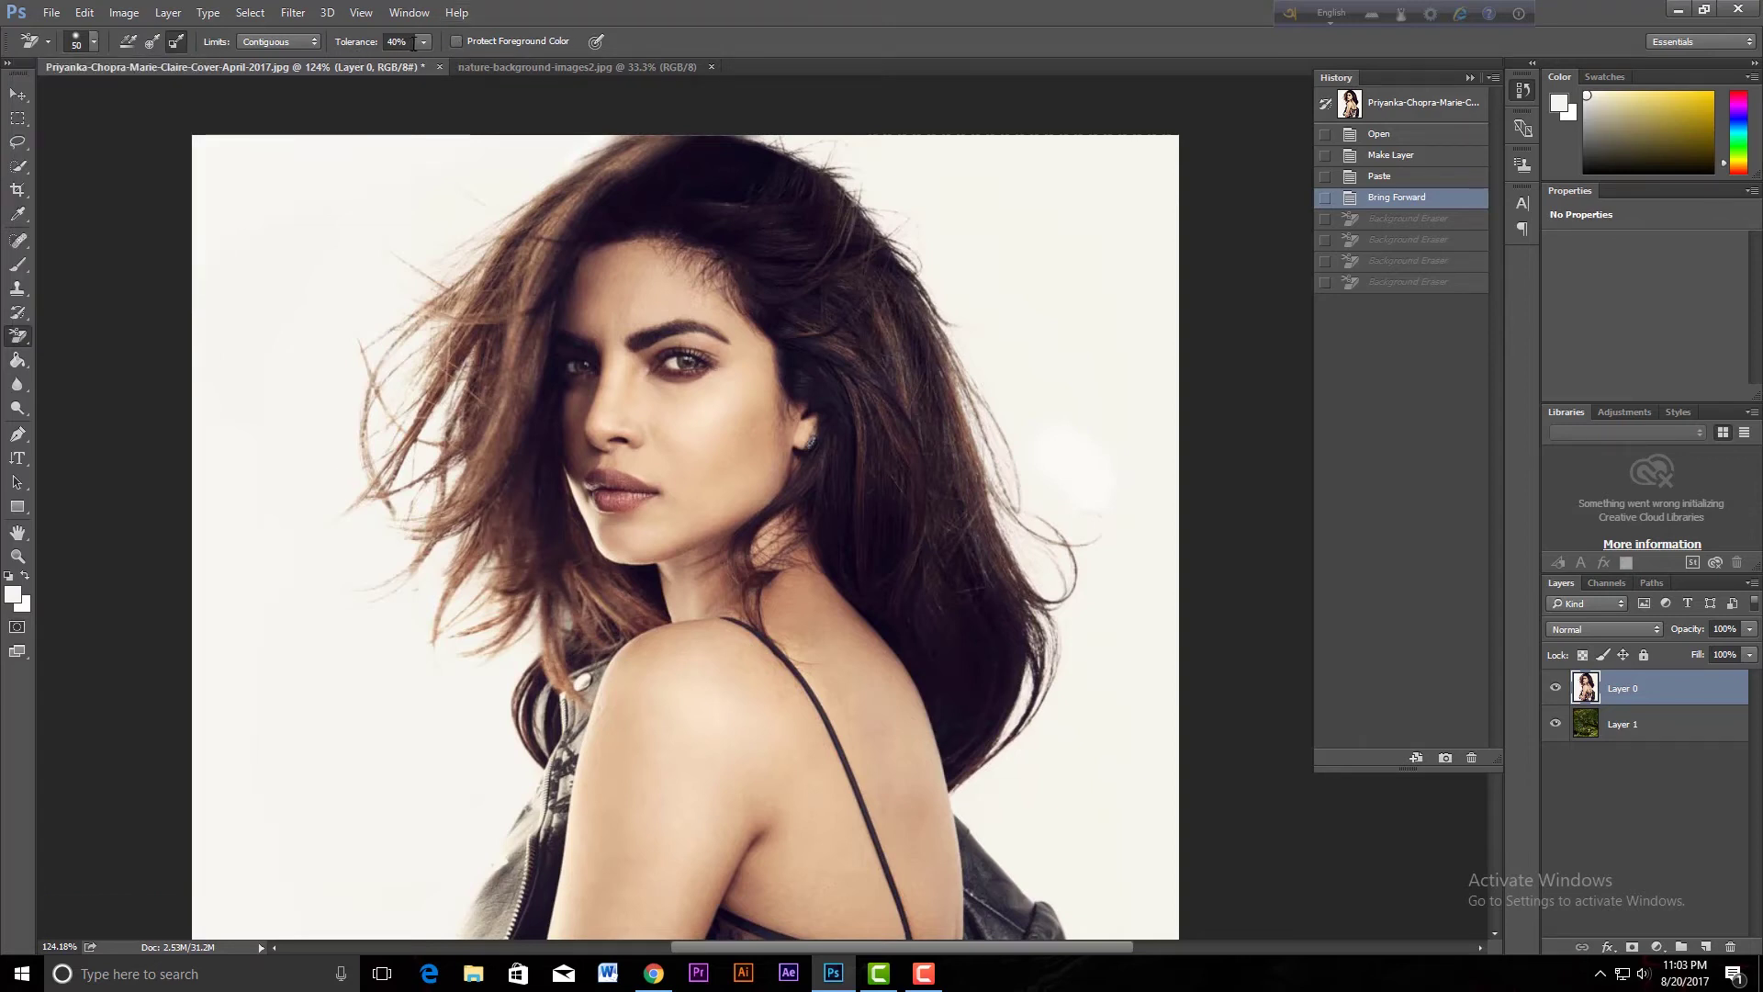
Set eraser tolerance to 35% and Limits to Discontiguous
text(35)
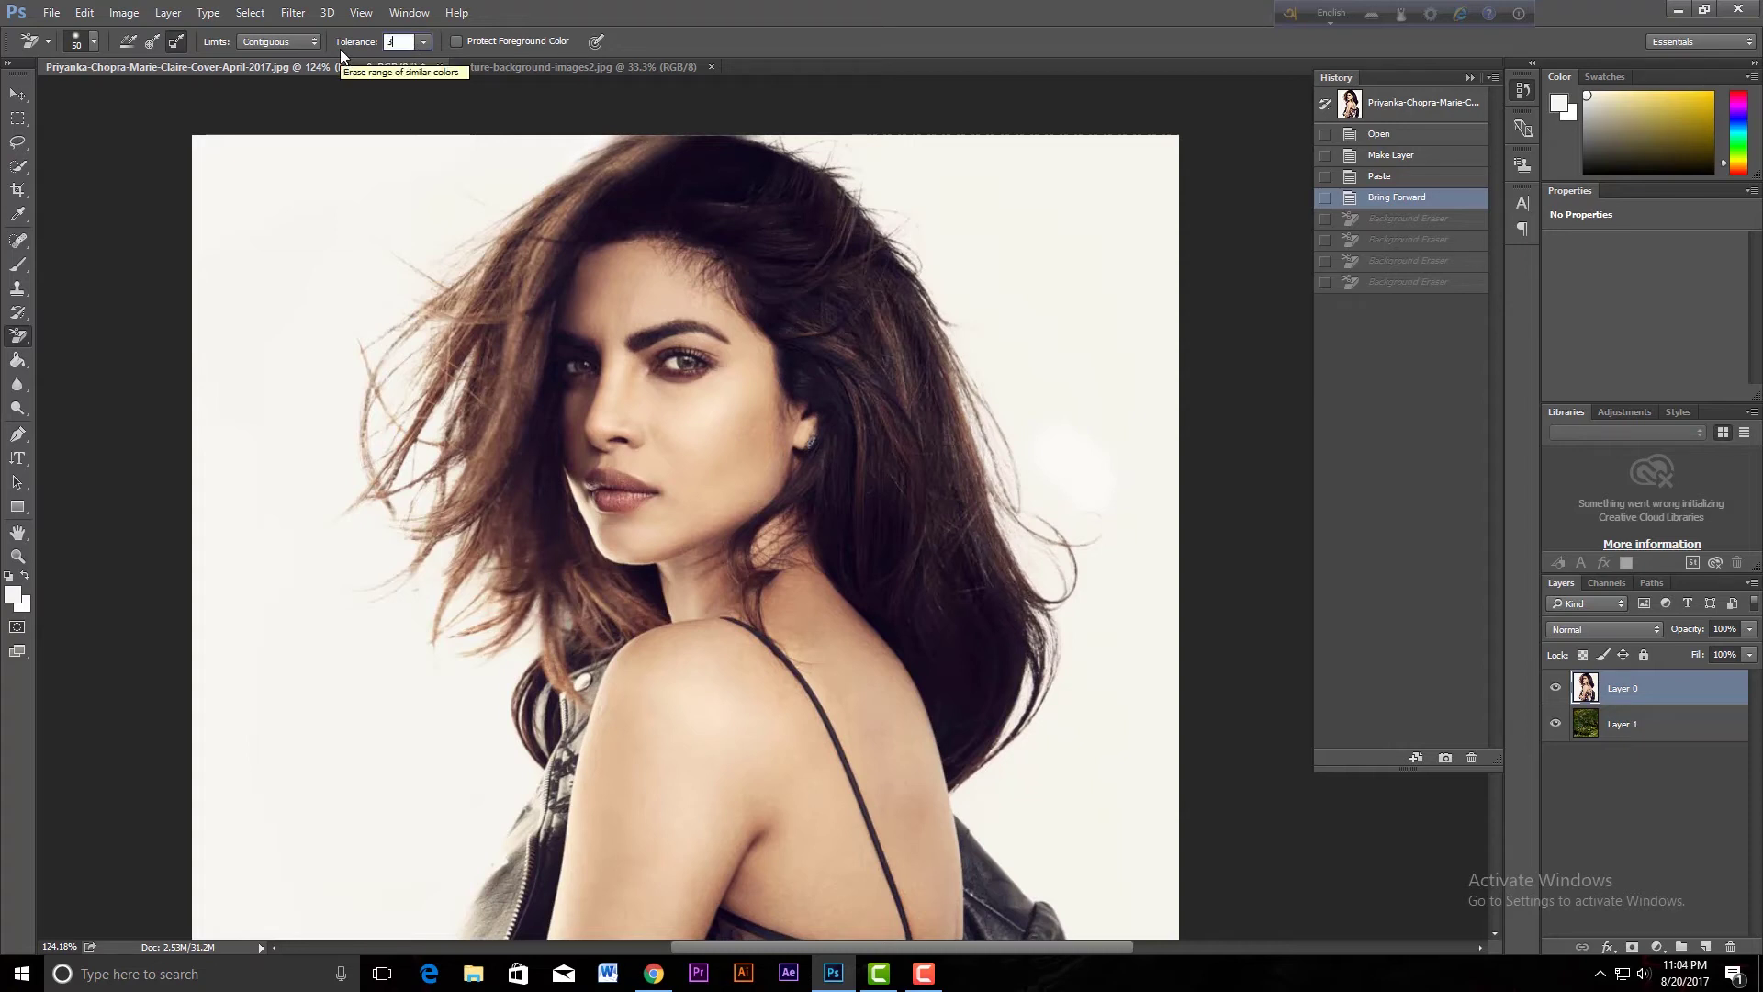
click(296, 46)
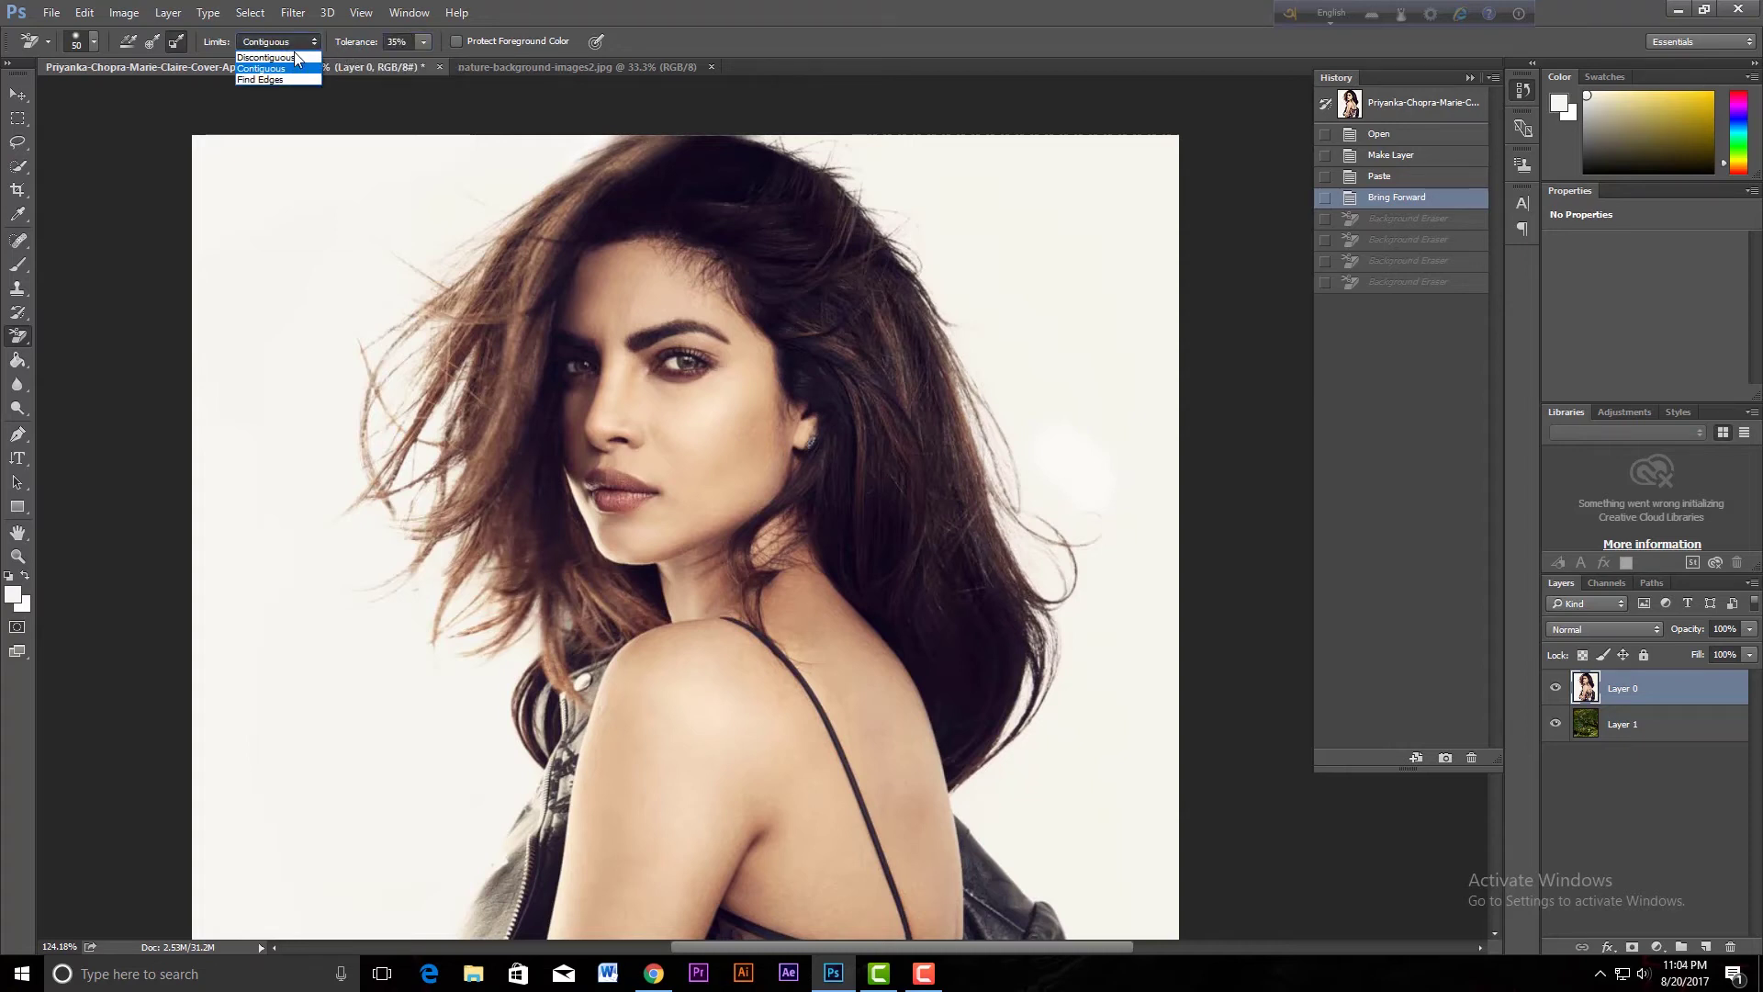
click(289, 56)
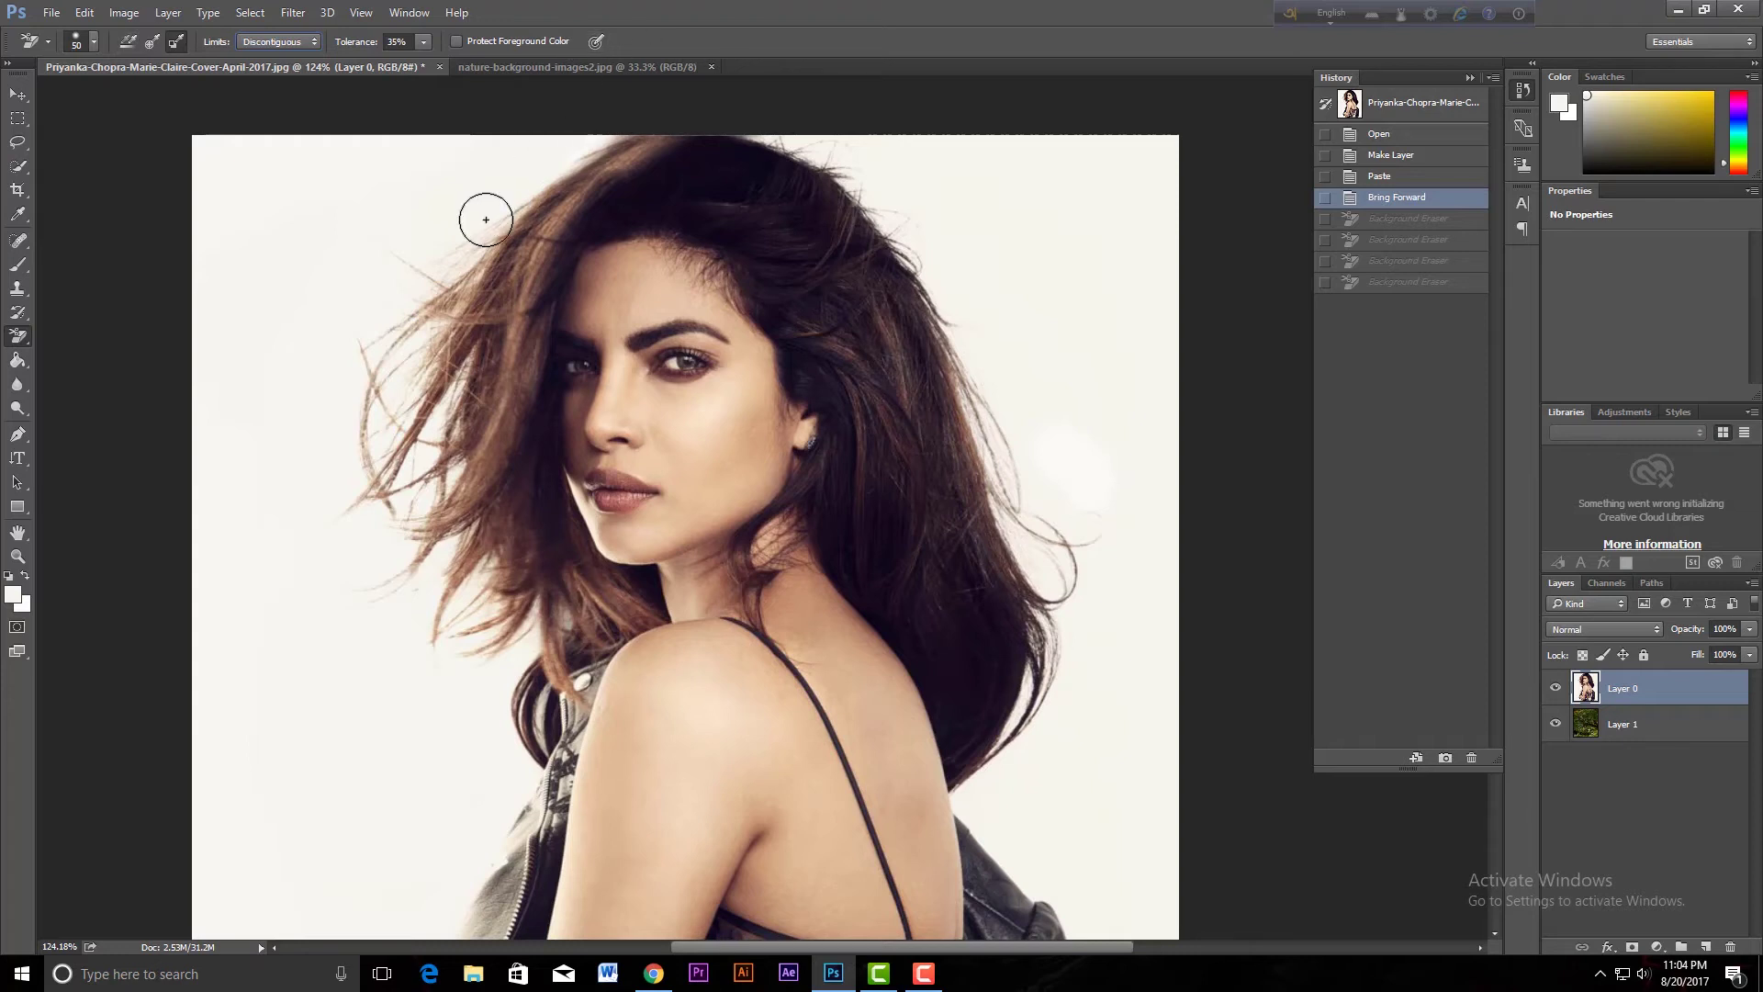
Alt-click to sample a colour, then erase white along the left and upper-left hair edge
key(alt)
scroll(520, 270, up, 3)
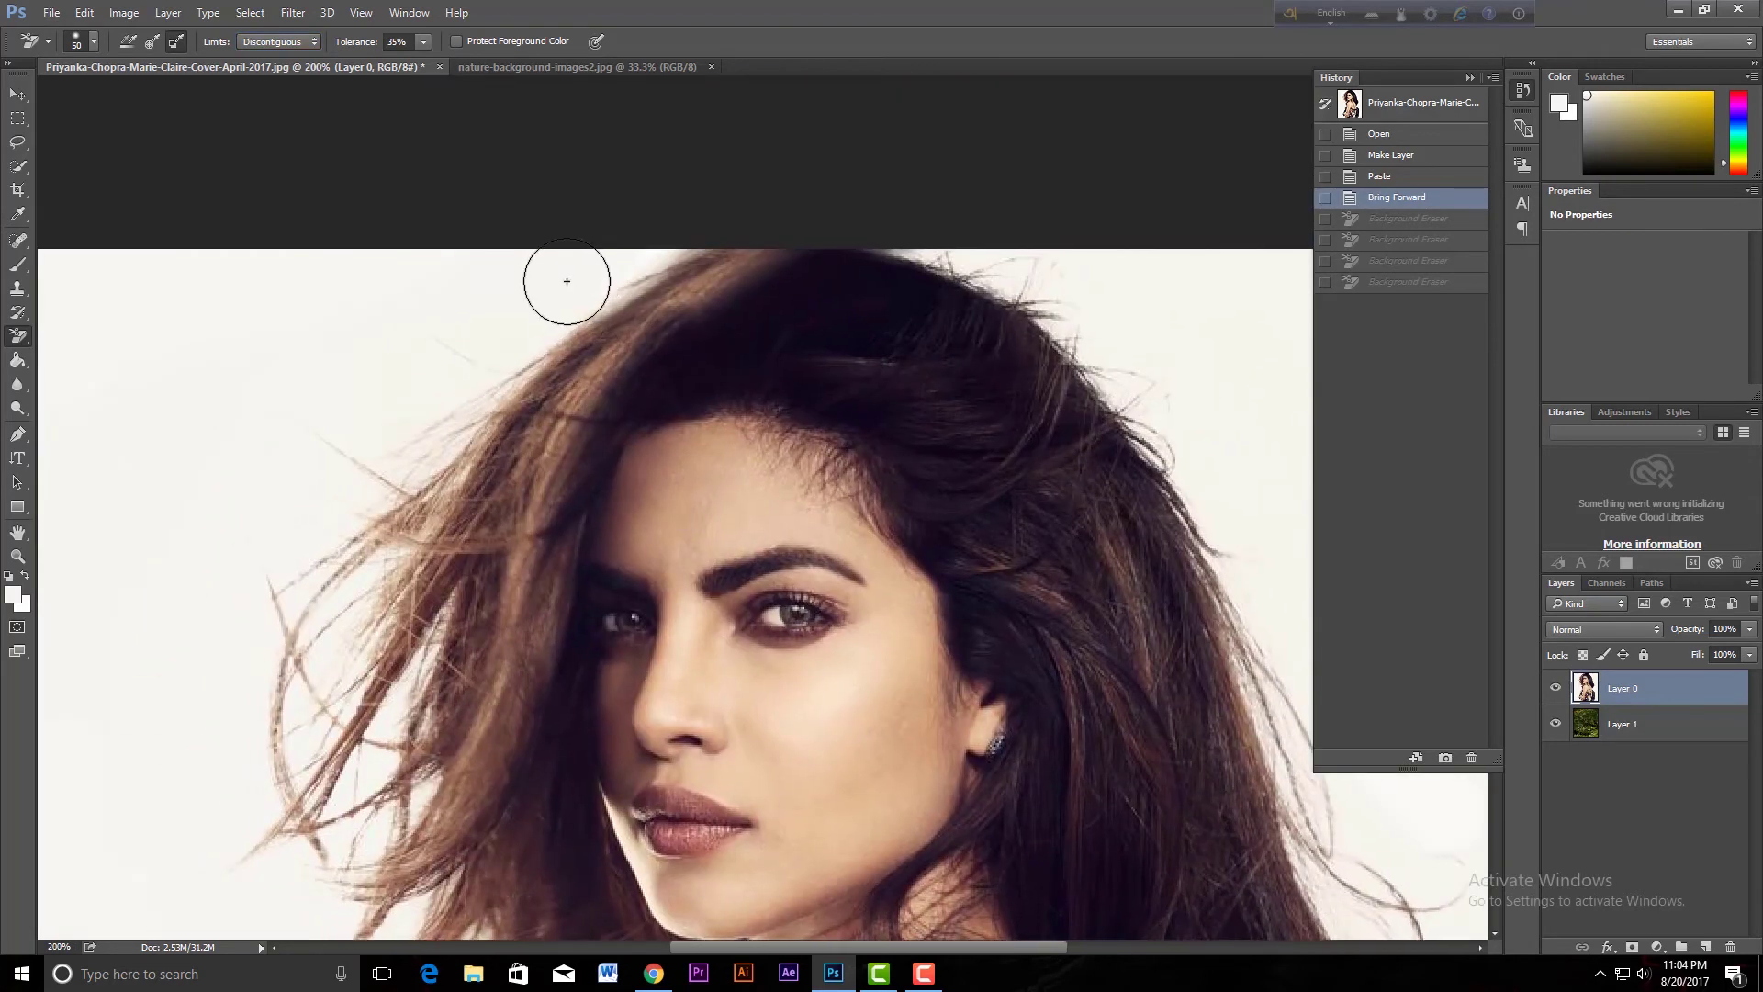
key(alt)
alt+click(554, 275)
mouse_move(594, 309)
mouse_down()
mouse_move(367, 549)
mouse_move(316, 770)
mouse_move(391, 861)
mouse_up()
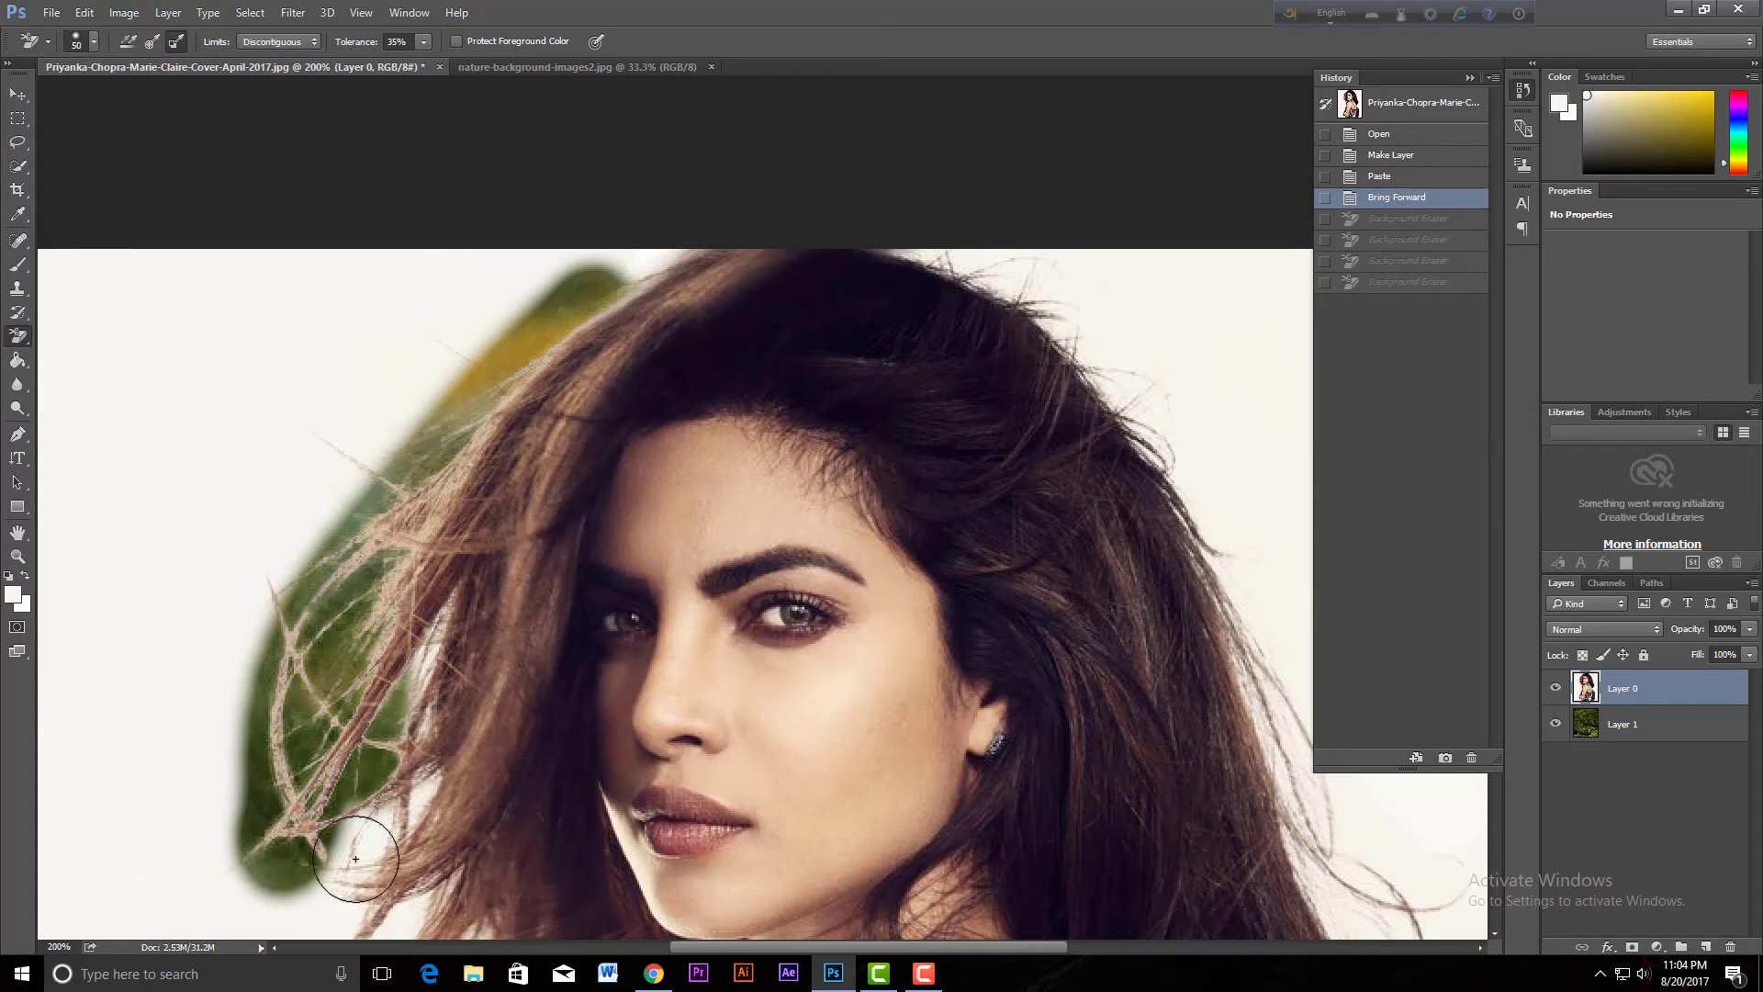
mouse_move(431, 459)
mouse_down()
mouse_move(594, 309)
mouse_move(332, 601)
mouse_move(301, 487)
mouse_move(224, 555)
mouse_move(230, 826)
mouse_move(294, 512)
mouse_move(353, 820)
mouse_move(413, 743)
mouse_move(542, 280)
mouse_up()
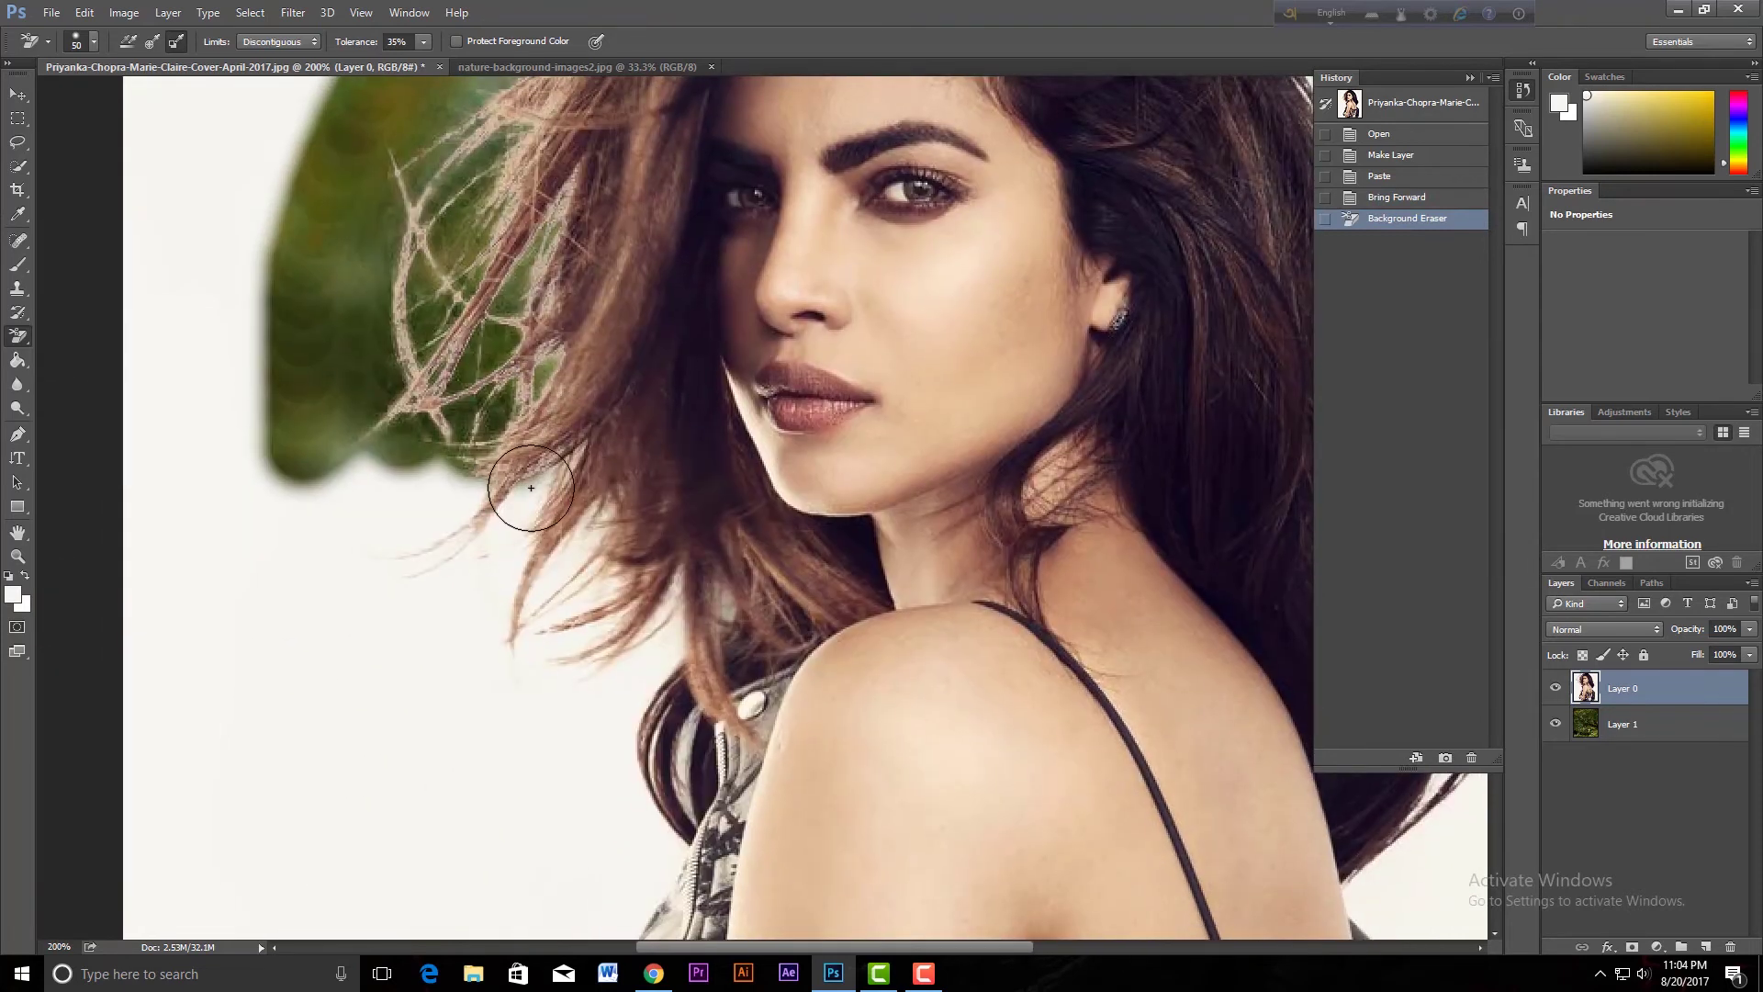
Erase the white below the hair, undo strokes that hit the strap, and erase along the jacket edge
mouse_move(530, 488)
mouse_down()
mouse_move(460, 662)
mouse_move(420, 704)
mouse_move(478, 431)
mouse_move(551, 349)
mouse_move(551, 642)
mouse_move(587, 480)
mouse_move(597, 542)
mouse_up()
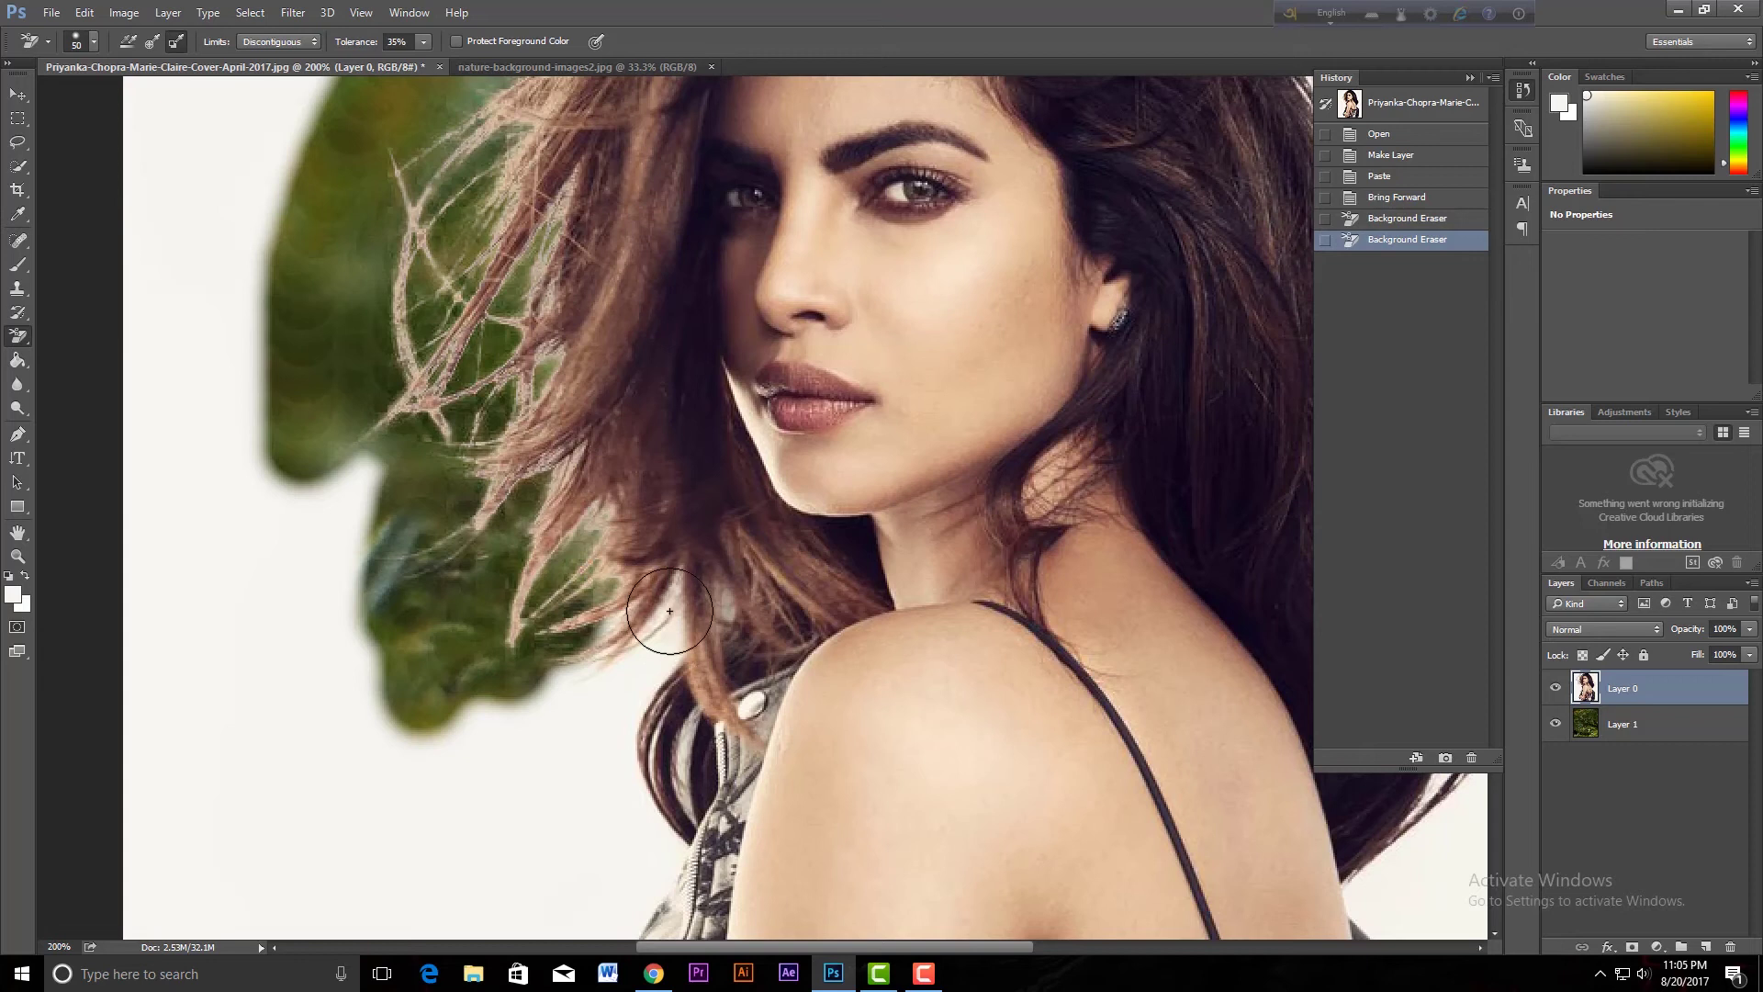
mouse_move(560, 845)
mouse_down()
mouse_move(658, 561)
mouse_move(634, 826)
mouse_move(698, 799)
mouse_move(753, 698)
mouse_up()
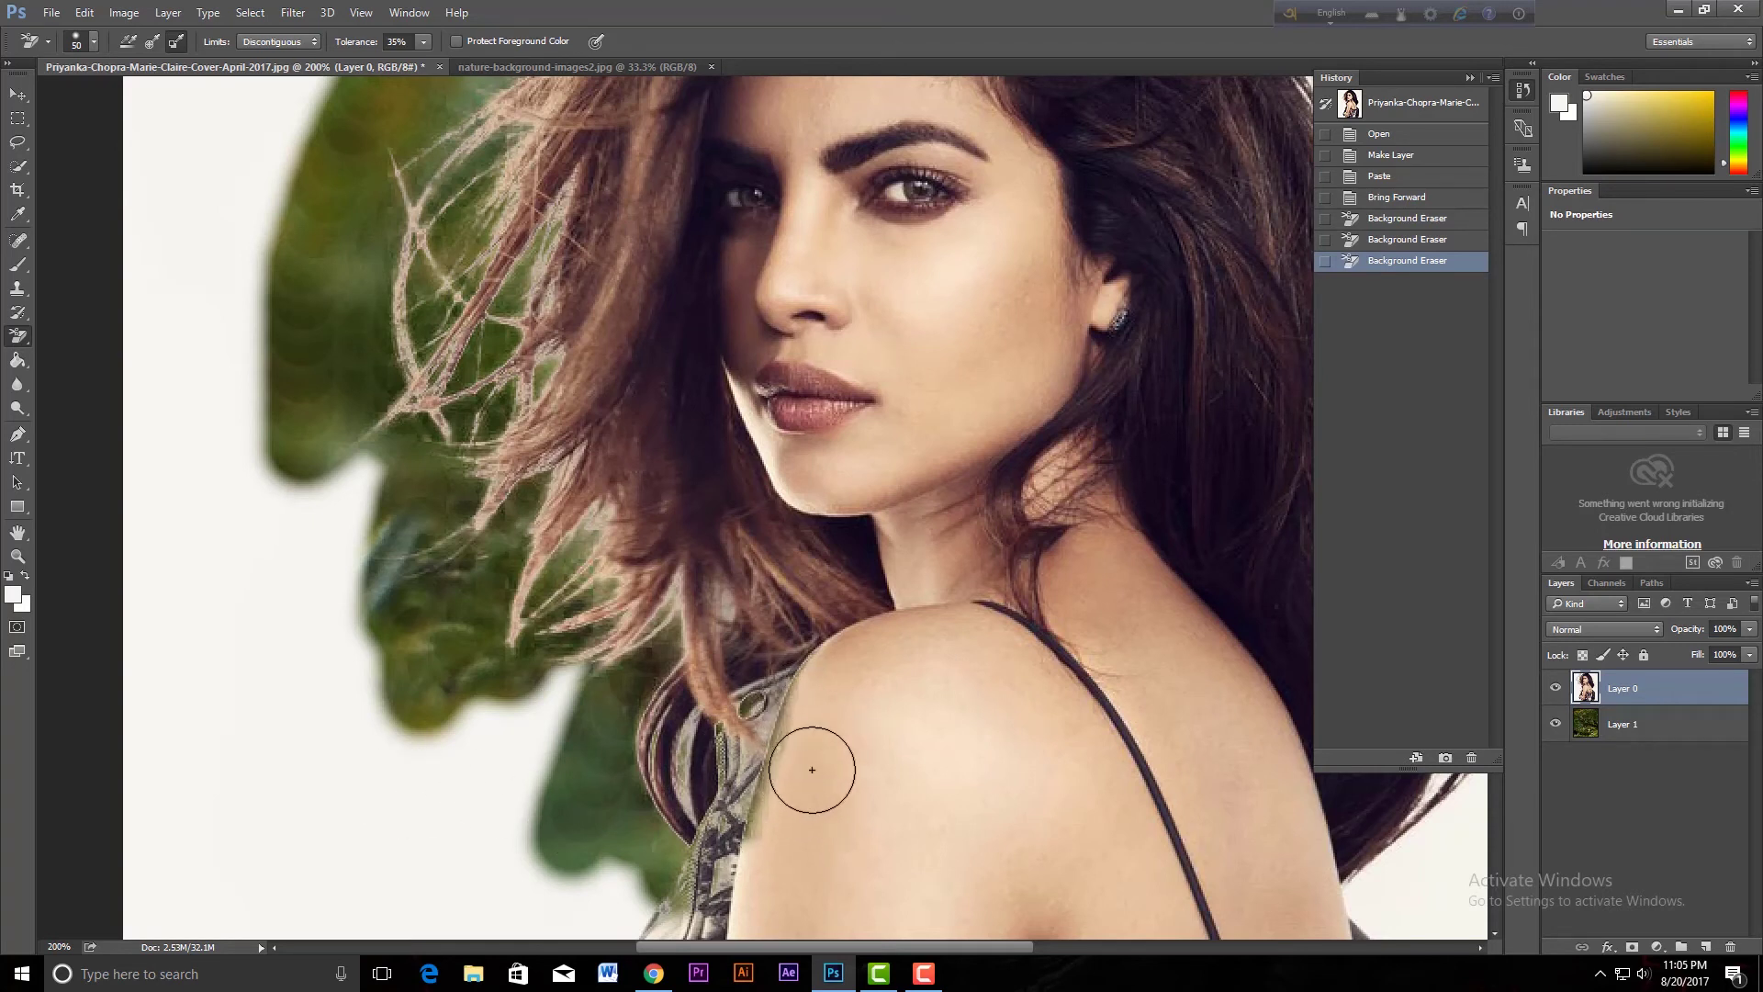
drag(834, 747, 870, 582)
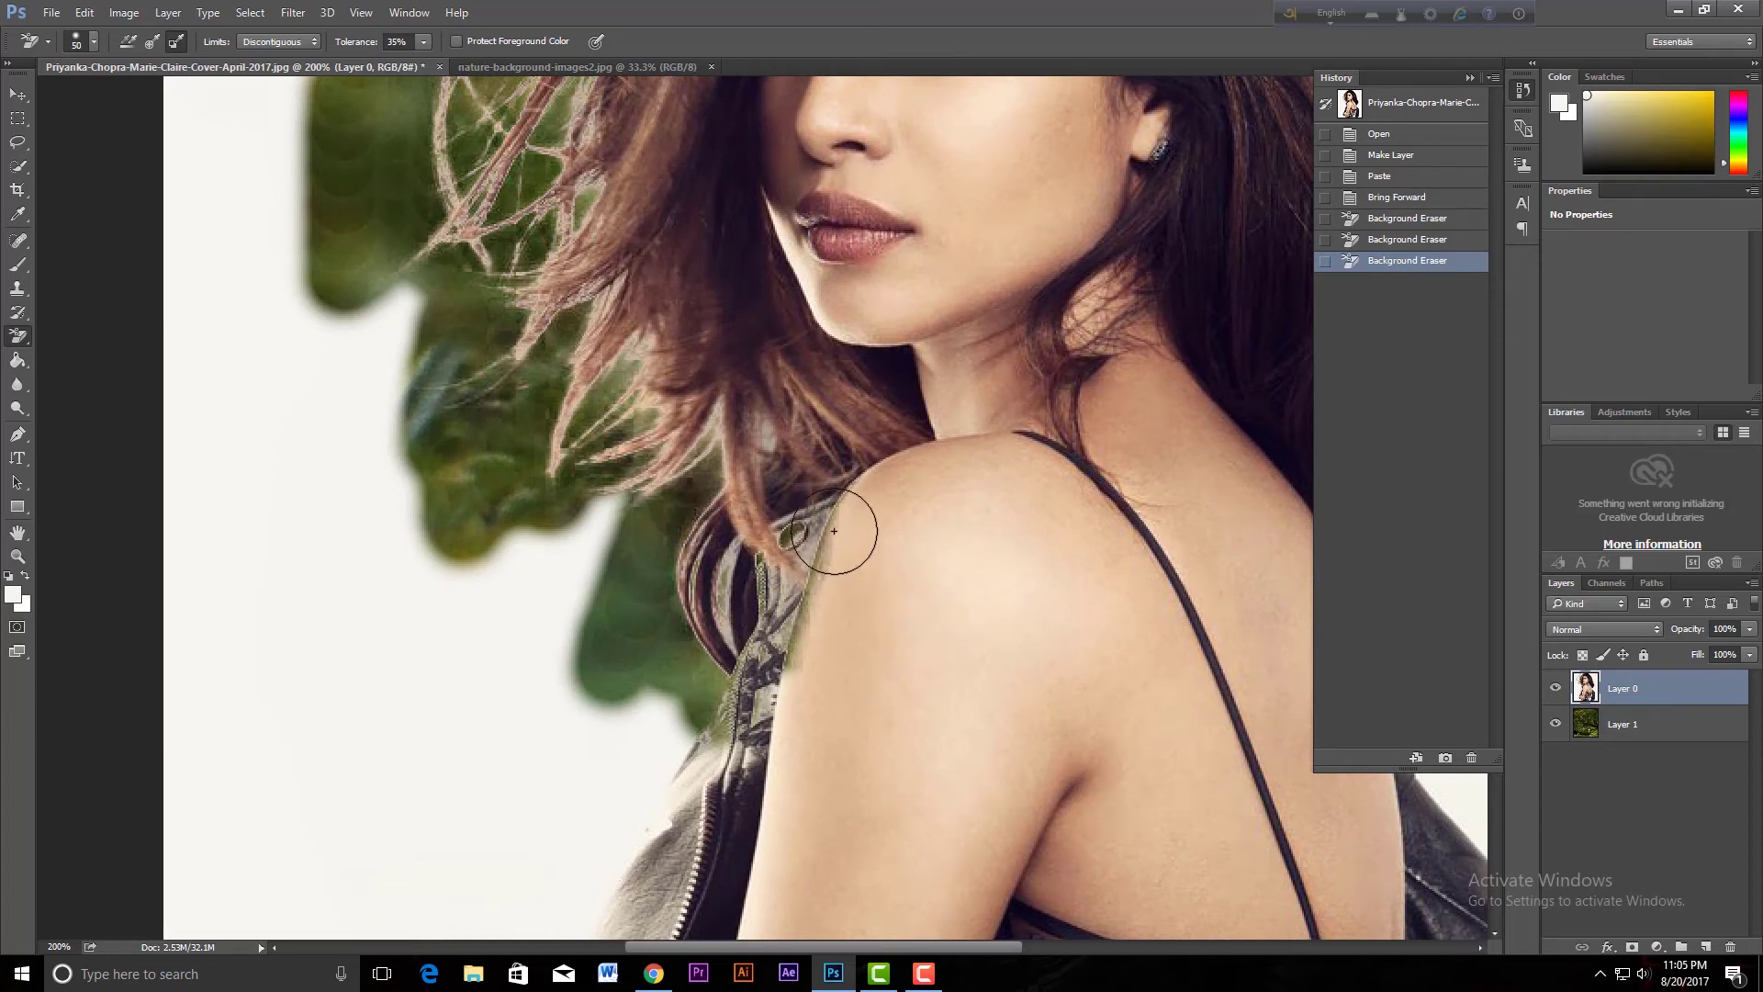
key(ctrl+z)
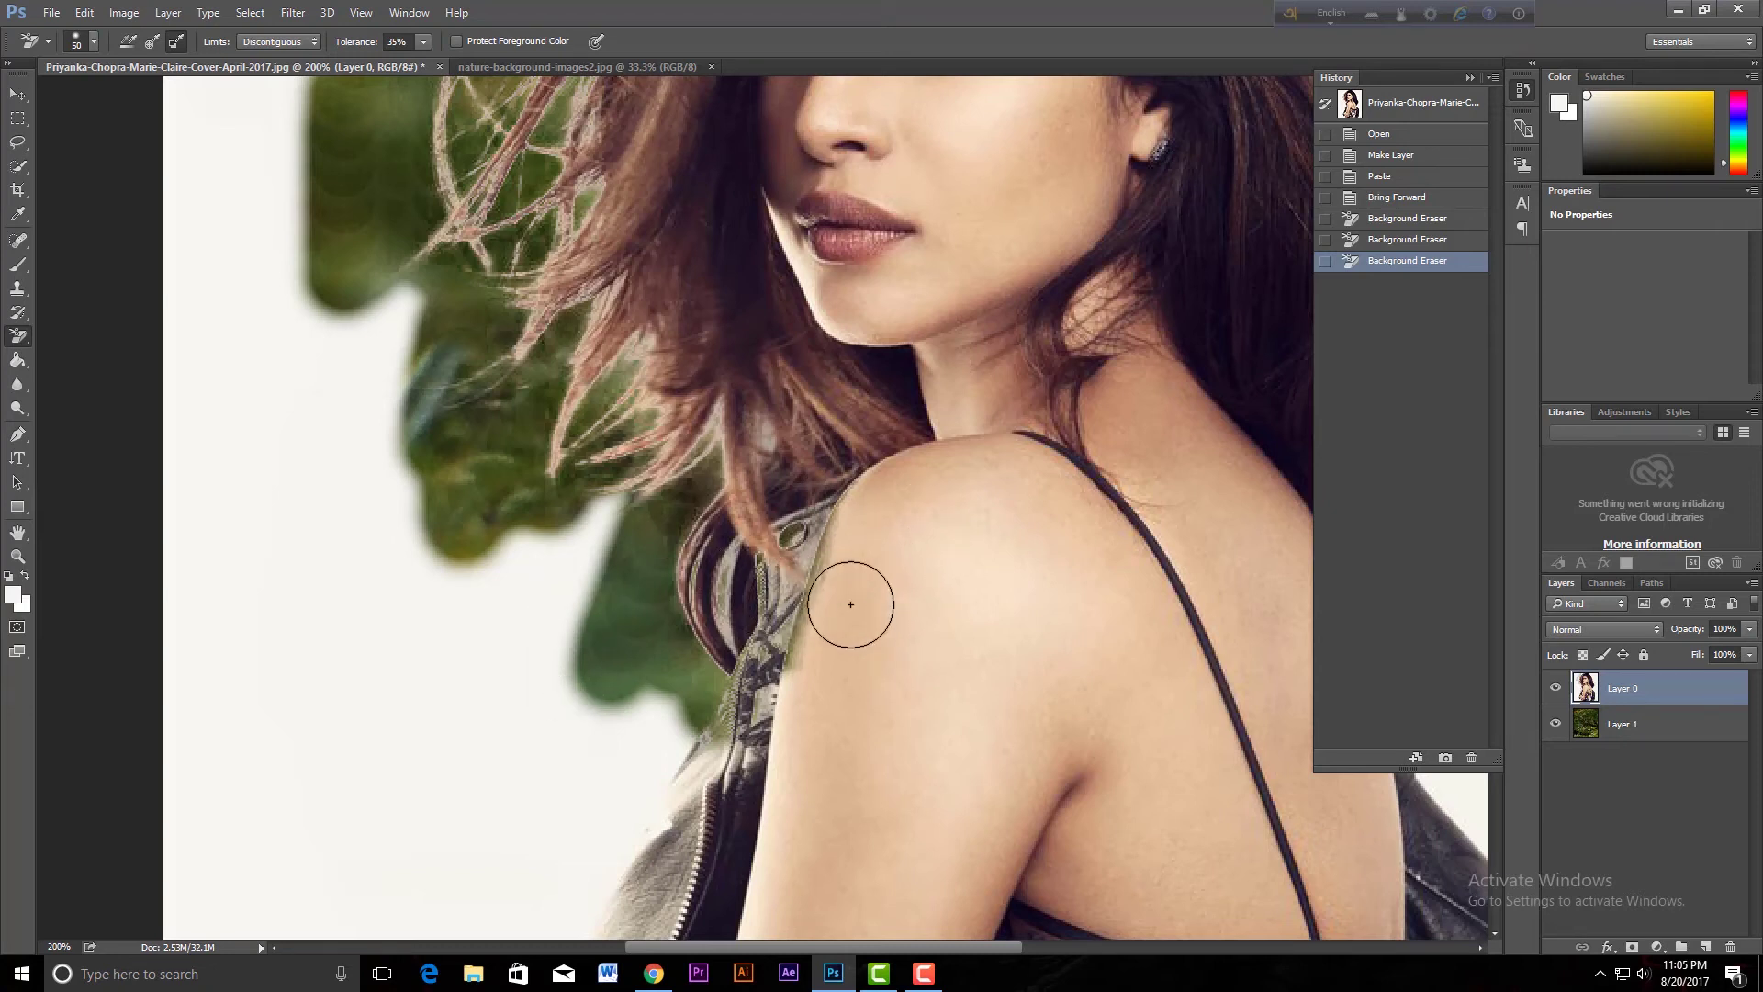
key(ctrl+z)
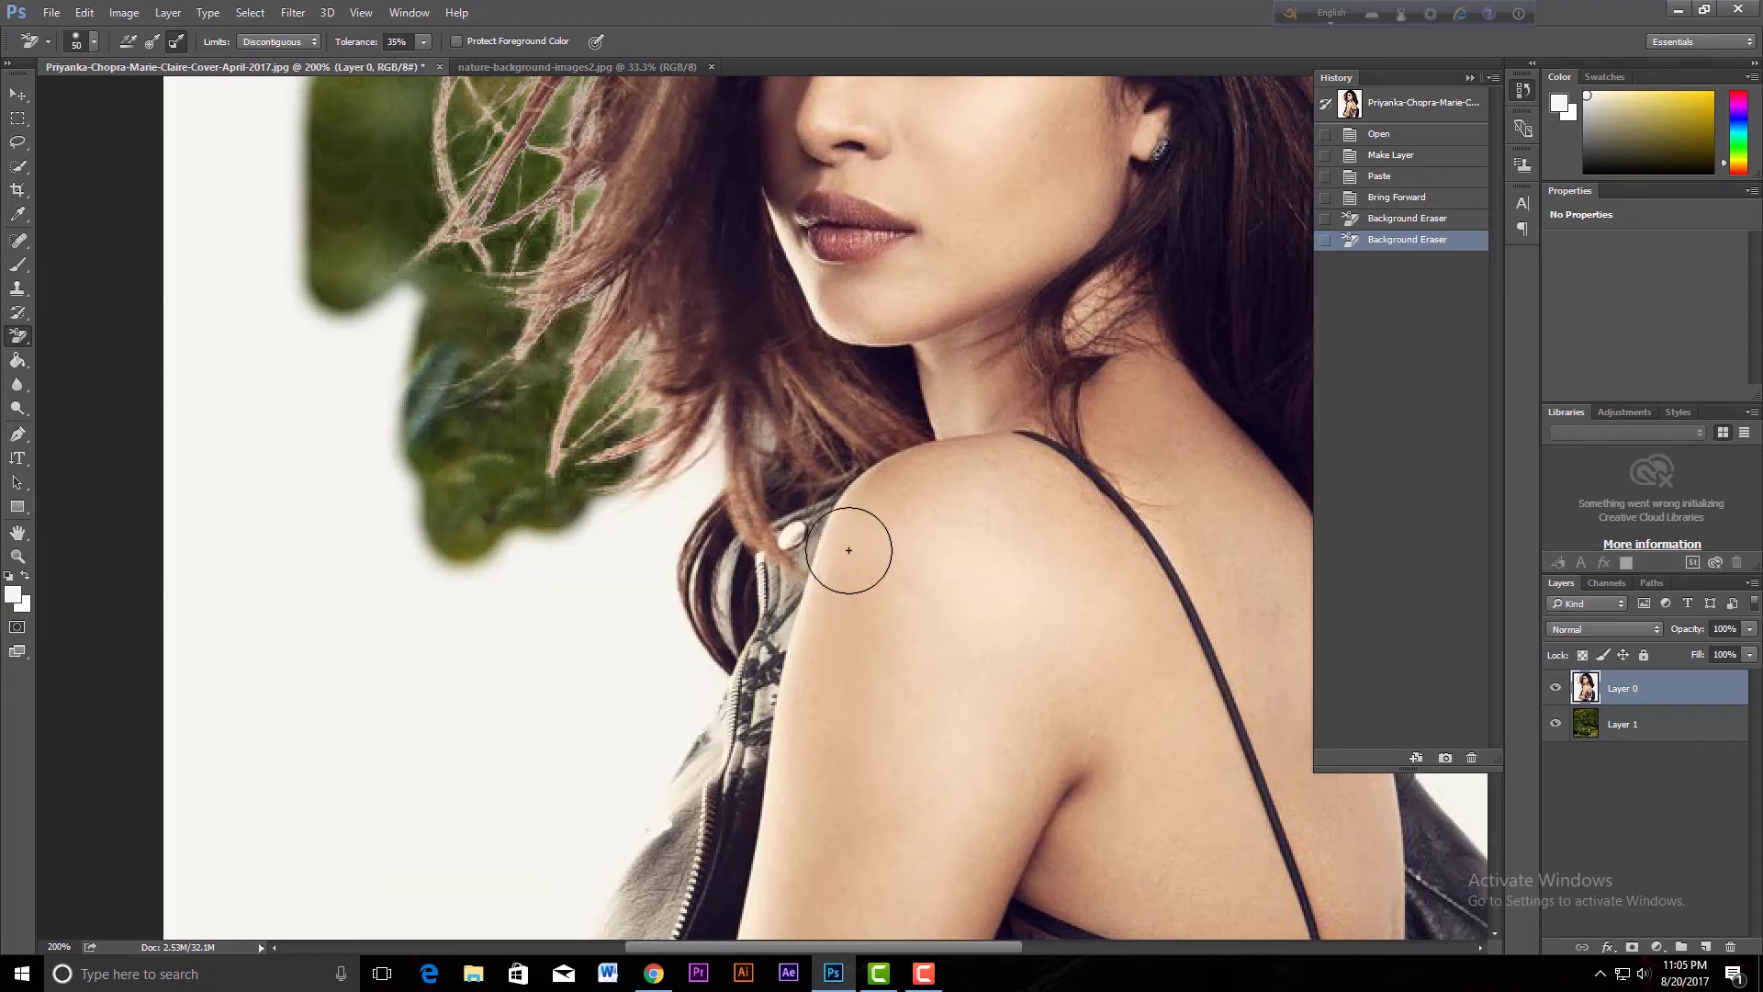
mouse_move(713, 462)
mouse_down()
mouse_move(671, 704)
mouse_move(560, 889)
mouse_move(571, 814)
mouse_move(691, 506)
mouse_move(669, 511)
mouse_move(608, 652)
mouse_move(629, 620)
mouse_move(611, 599)
mouse_move(548, 896)
mouse_move(524, 473)
mouse_move(570, 472)
mouse_move(555, 532)
mouse_move(571, 665)
mouse_move(612, 712)
mouse_move(563, 539)
mouse_move(597, 433)
mouse_move(586, 374)
mouse_move(610, 267)
mouse_up()
Shrink the brush and erase the white background beside the sleeve, hand and lower foliage edge
drag(609, 634, 605, 338)
mouse_move(616, 436)
mouse_down()
mouse_move(640, 452)
mouse_move(617, 418)
mouse_move(677, 373)
mouse_move(655, 408)
mouse_up()
scroll(630, 395, down, 2)
scroll(643, 385, down, 2)
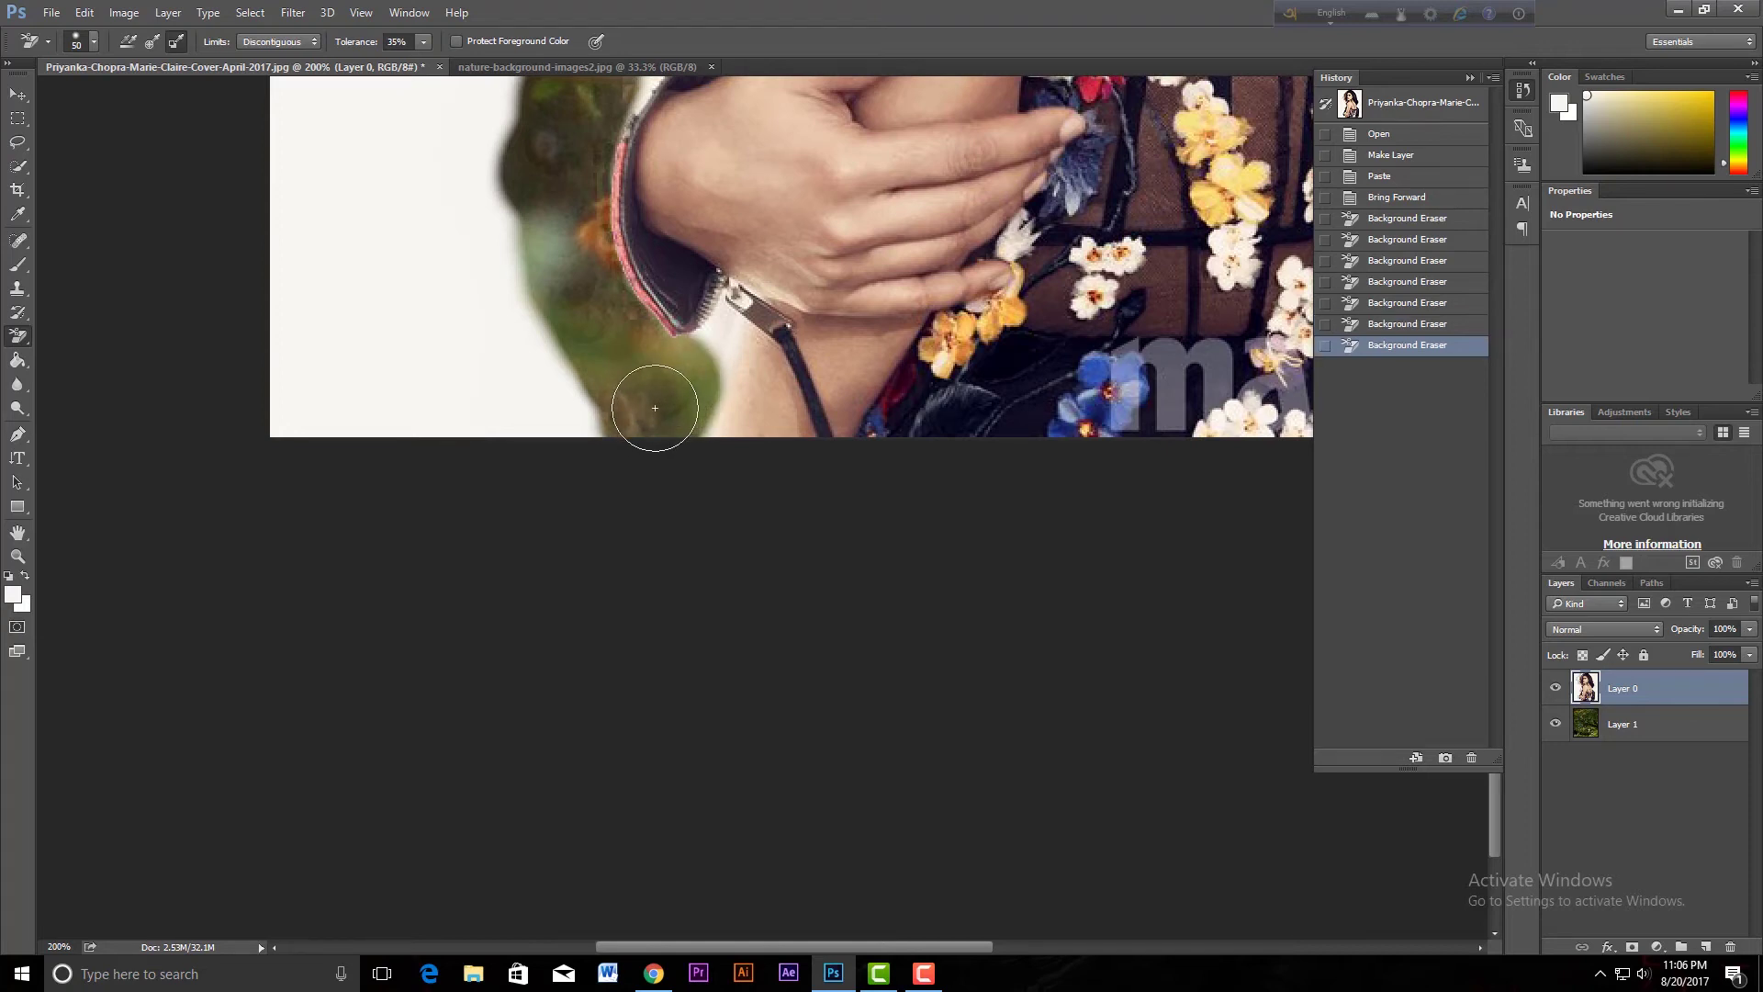
key(bracketleft)
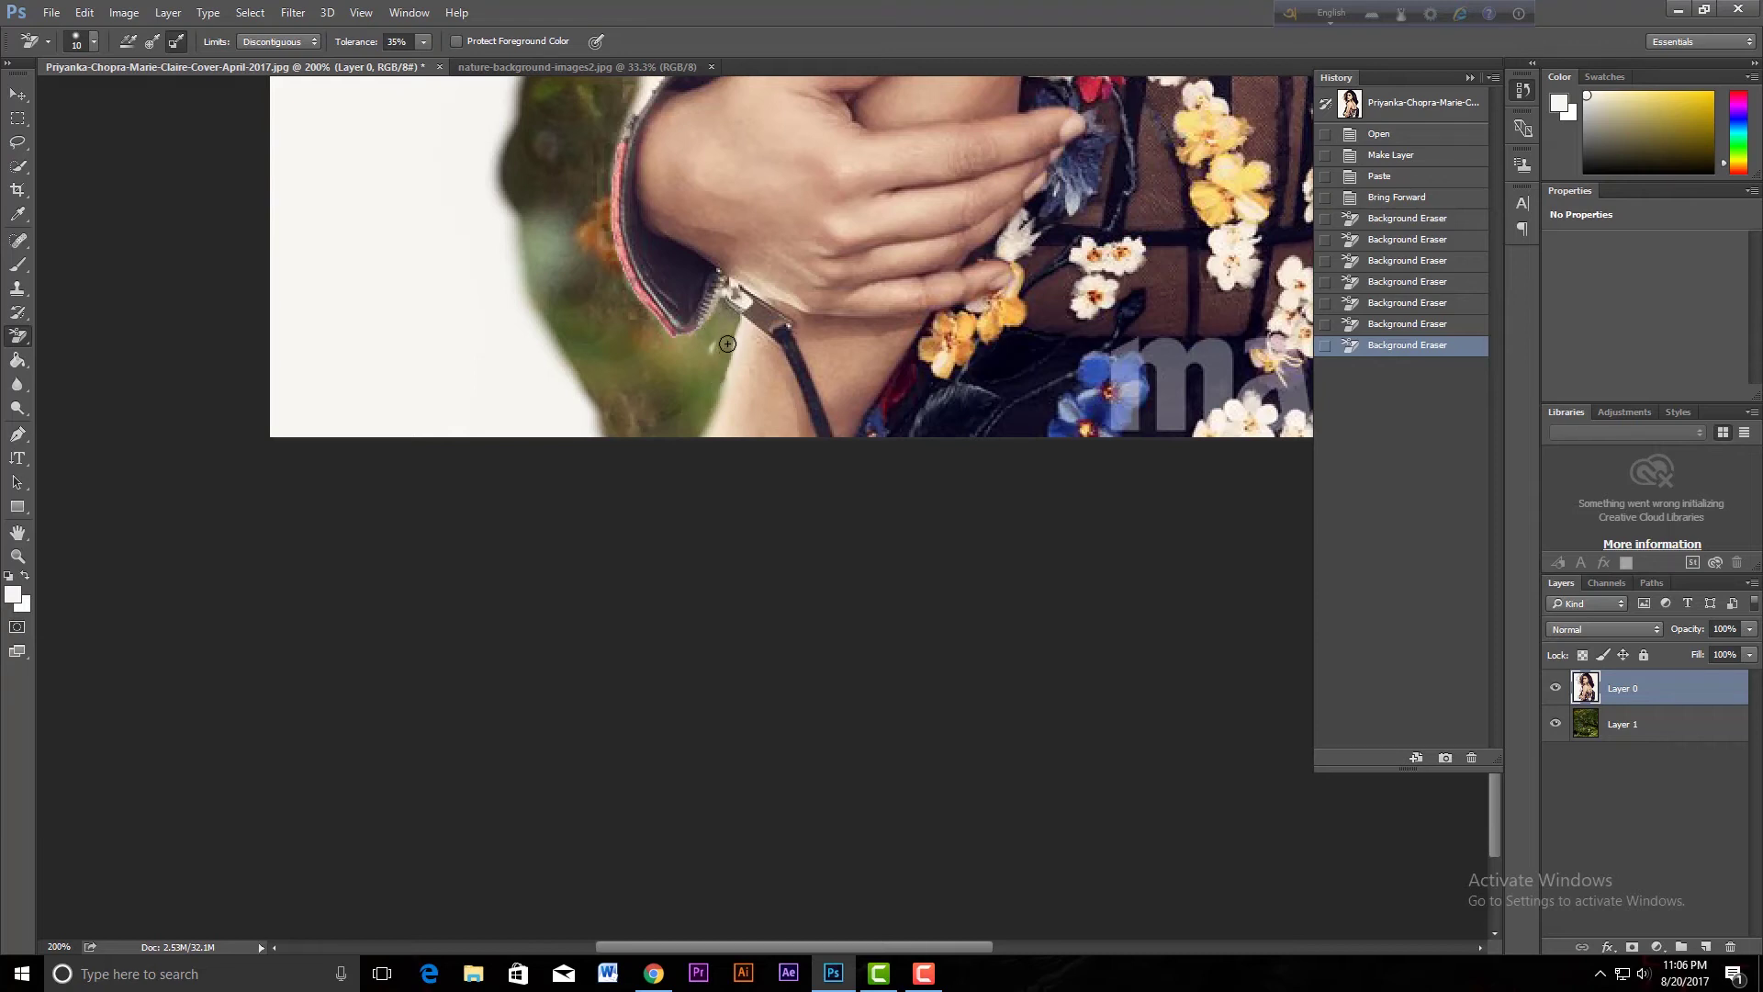
click(696, 435)
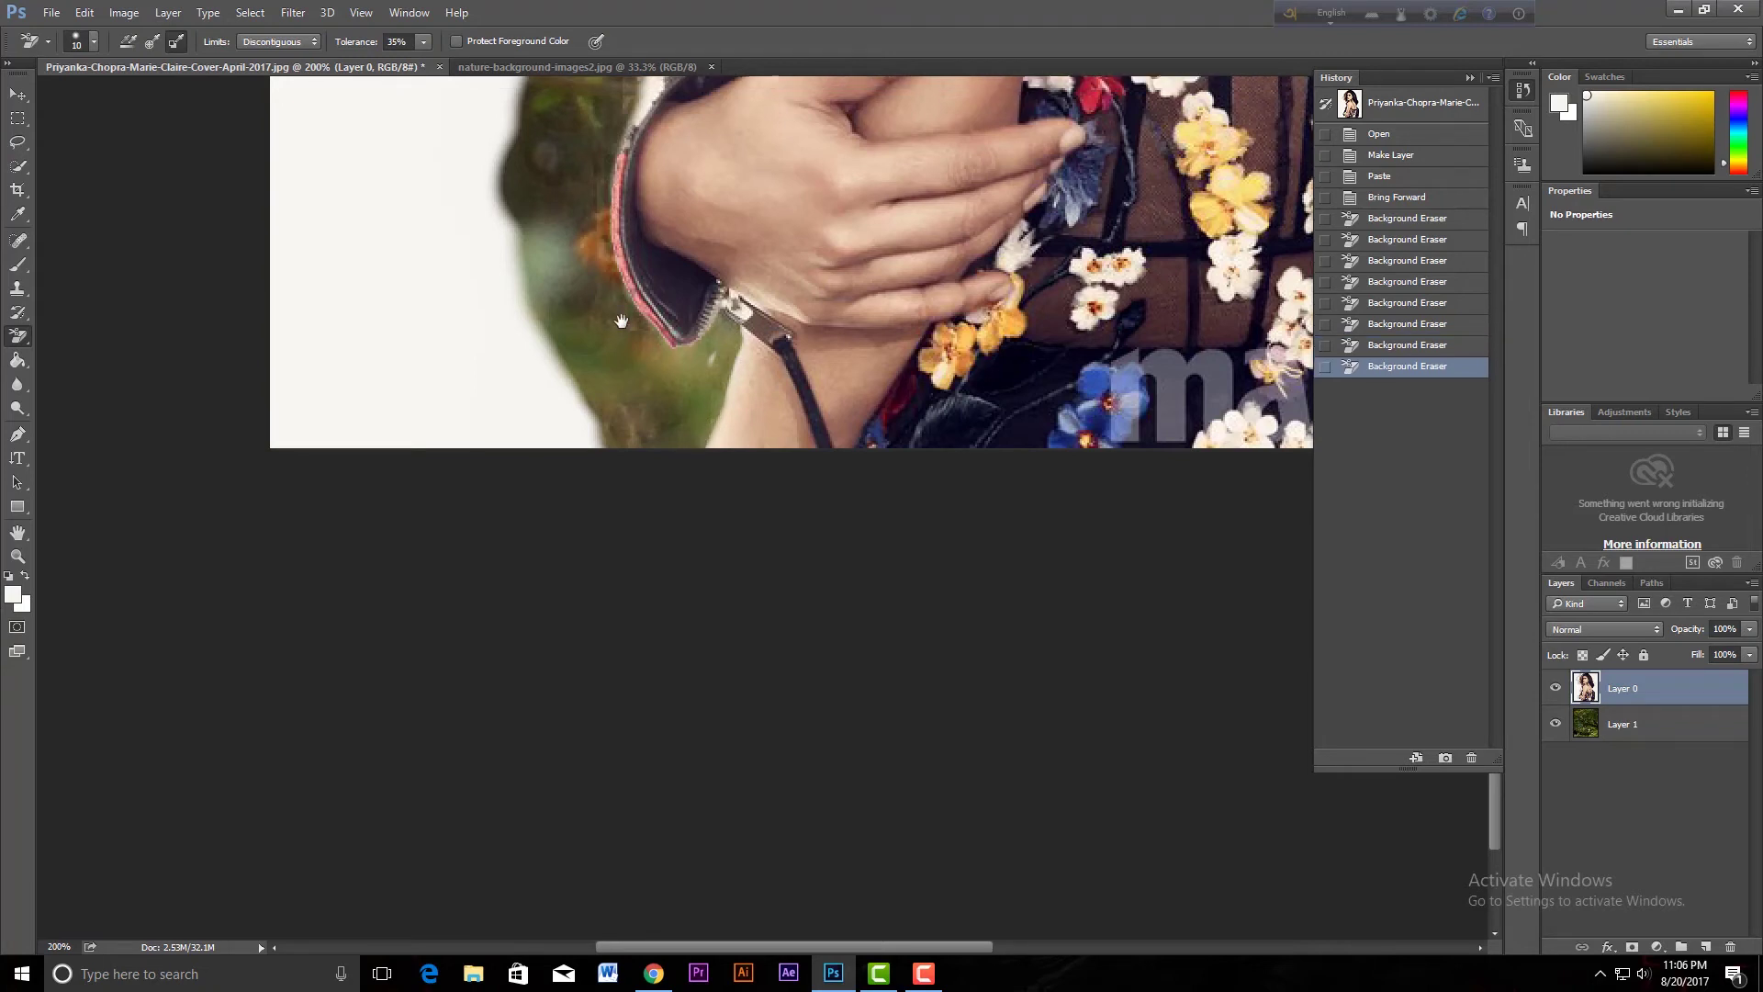
drag(623, 209, 614, 521)
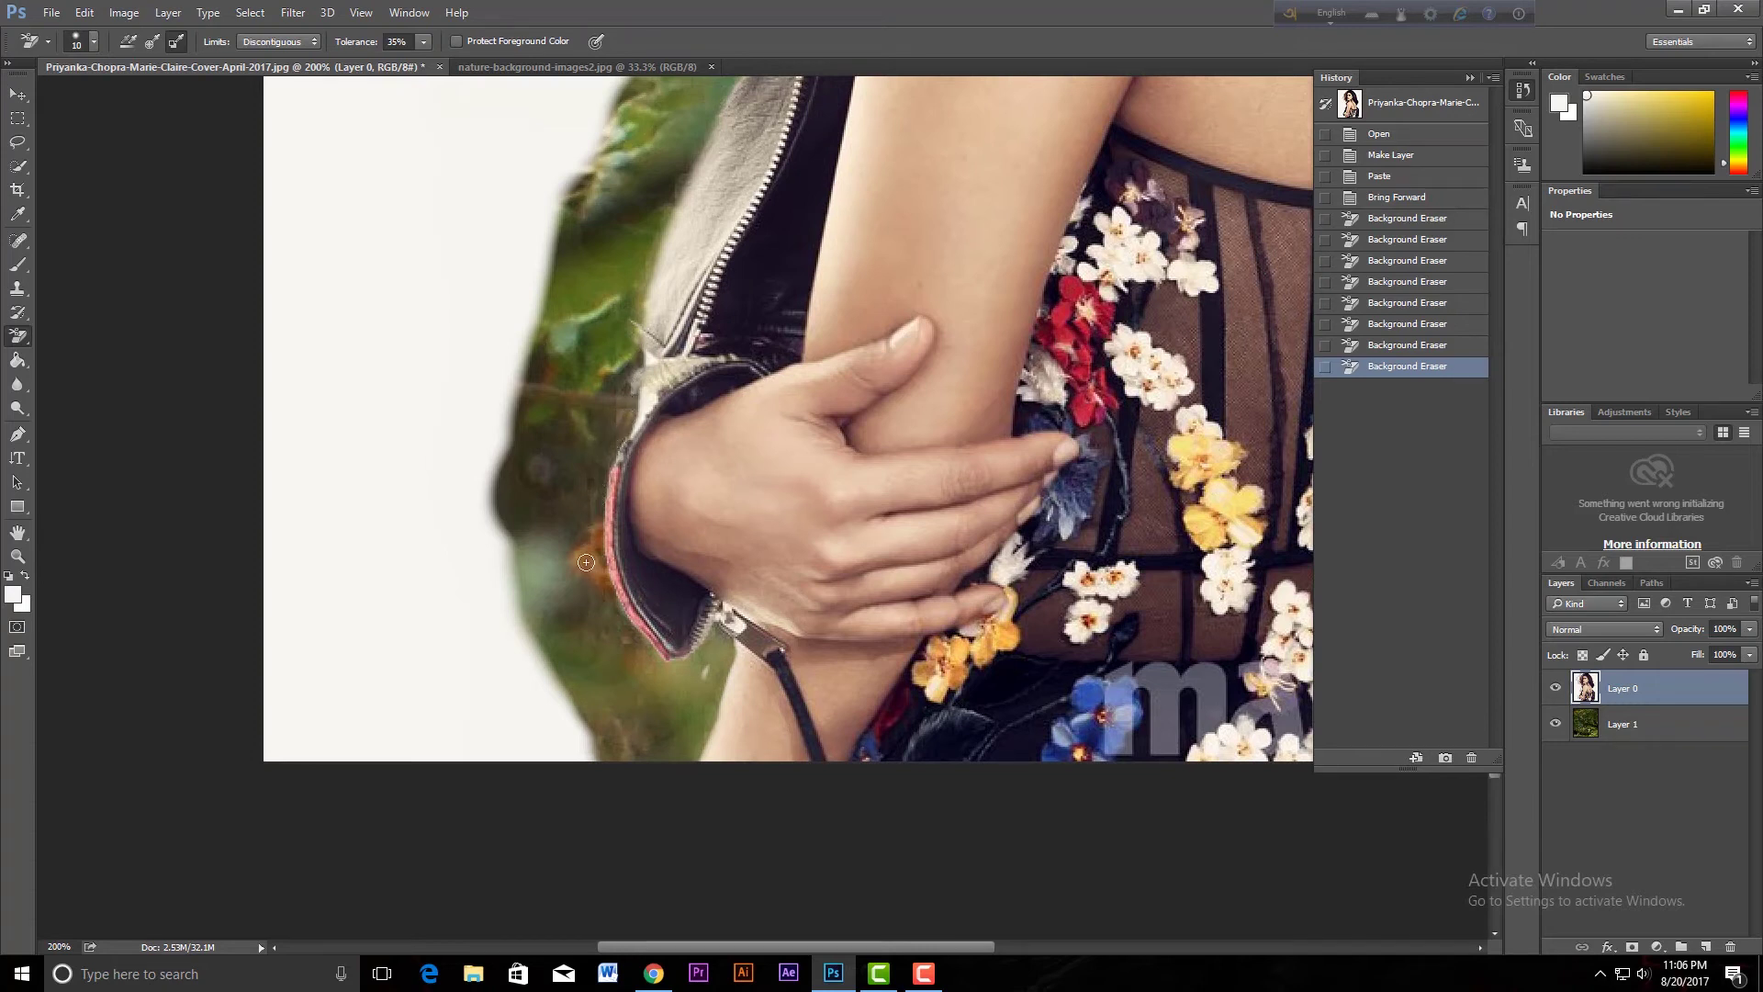
drag(586, 562, 585, 533)
drag(660, 204, 535, 602)
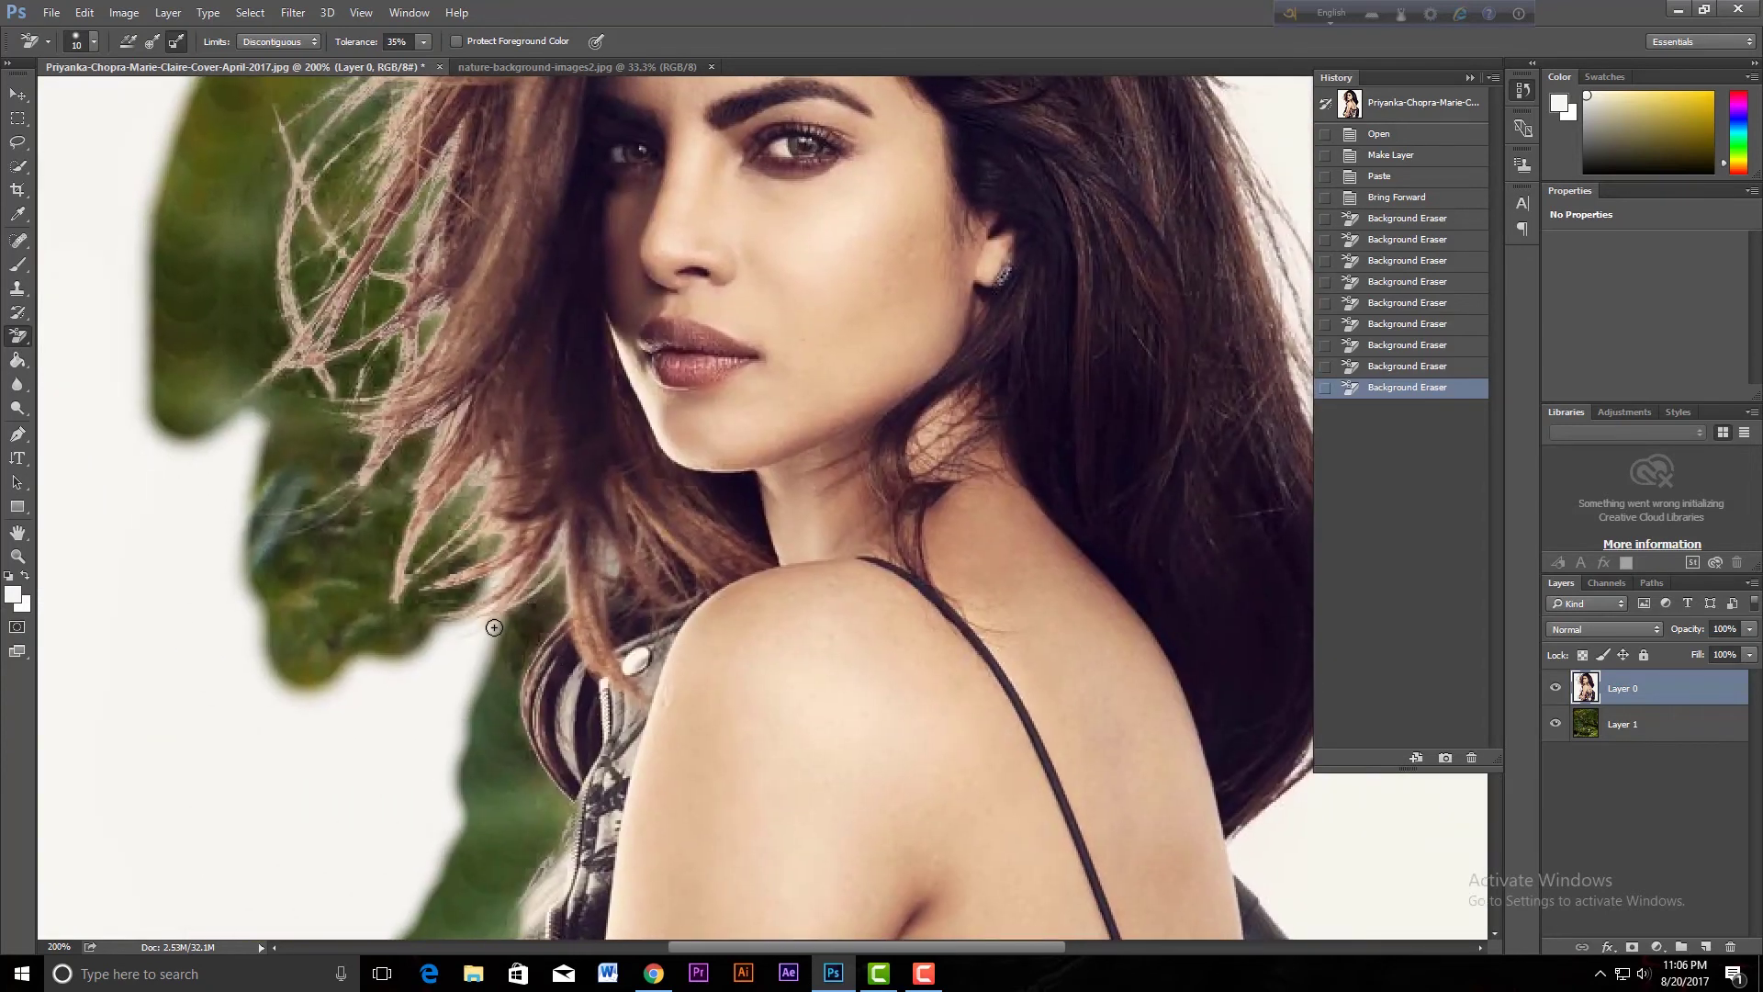
Enlarge the brush and erase white along the hair edge and left foliage edge
key(bracketright)
mouse_move(488, 629)
mouse_down()
mouse_move(482, 476)
mouse_move(362, 535)
mouse_up()
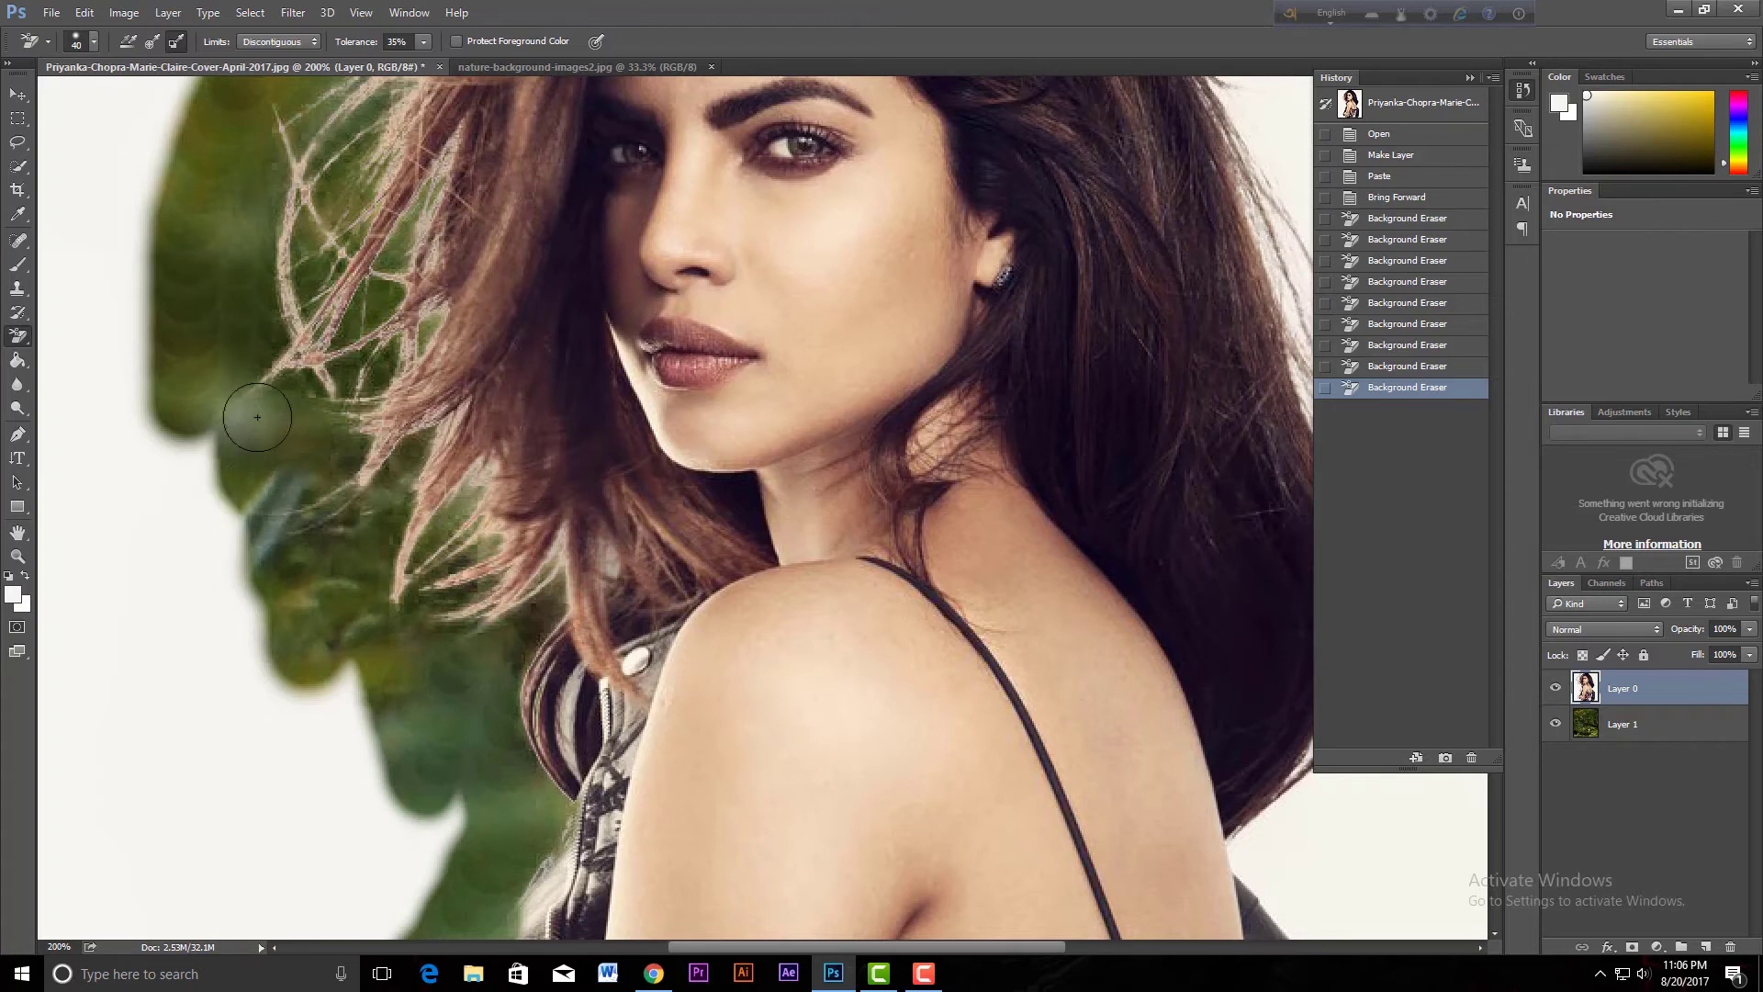
drag(362, 534, 262, 404)
Erase the white background above the head and down the right side of the hair
drag(918, 198, 660, 613)
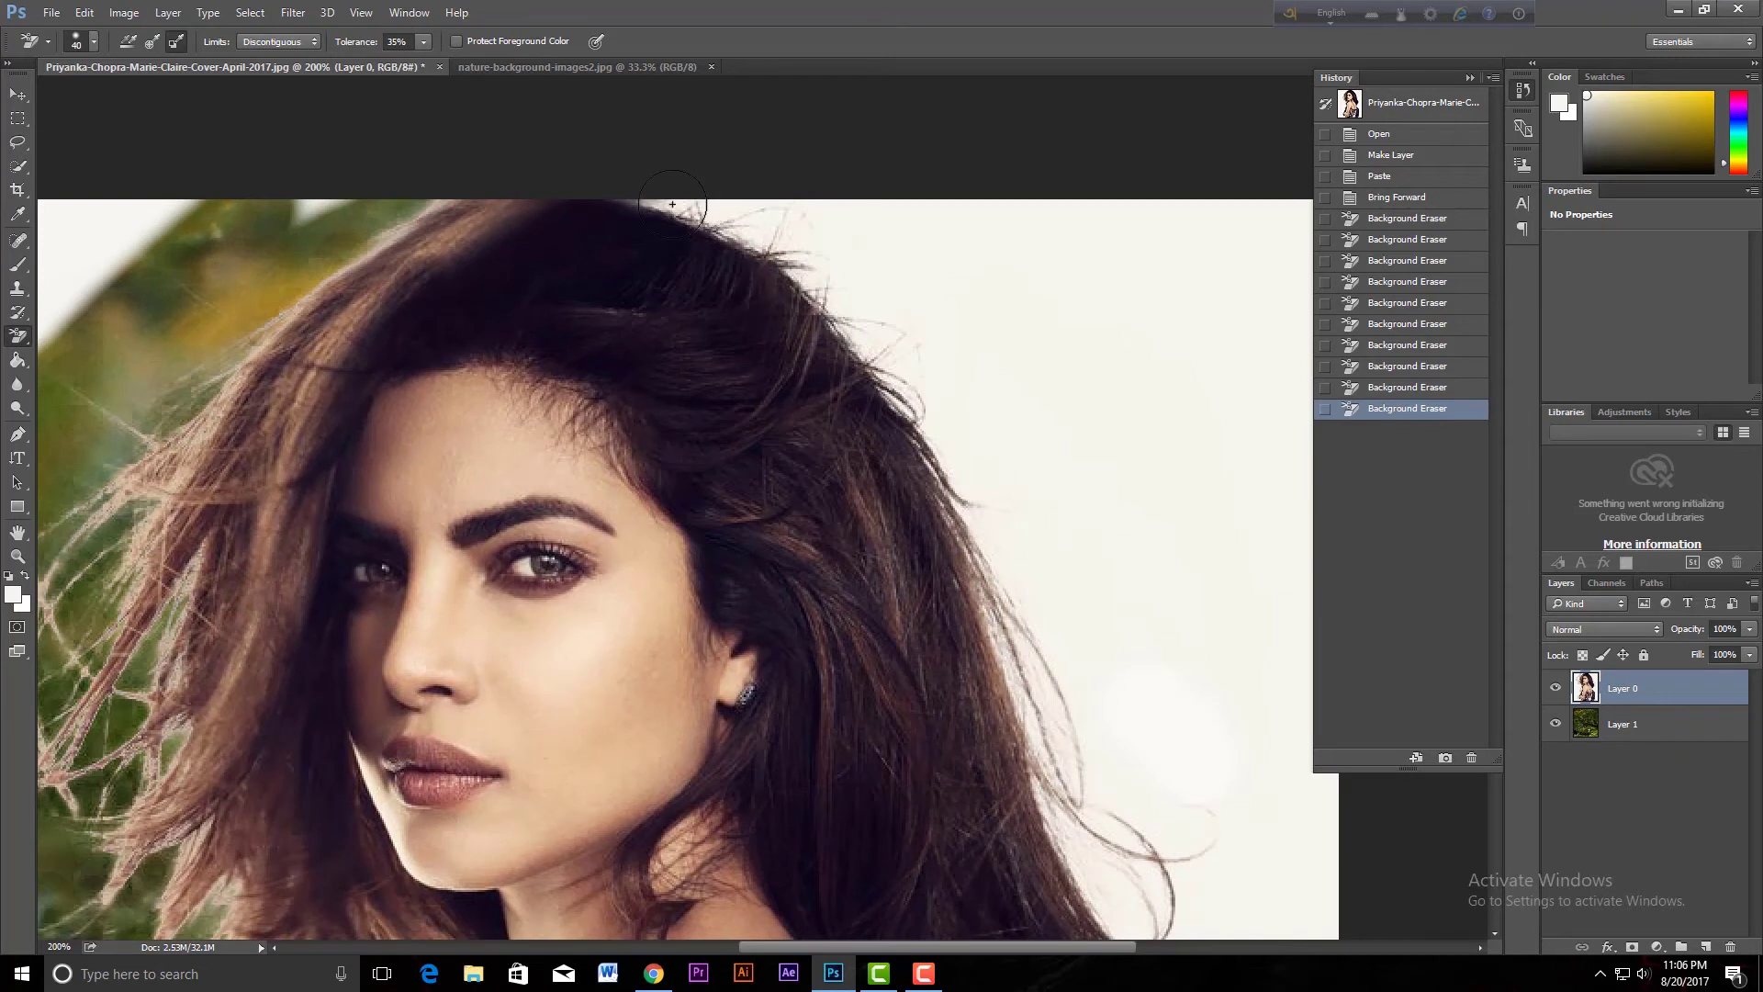
drag(672, 204, 747, 229)
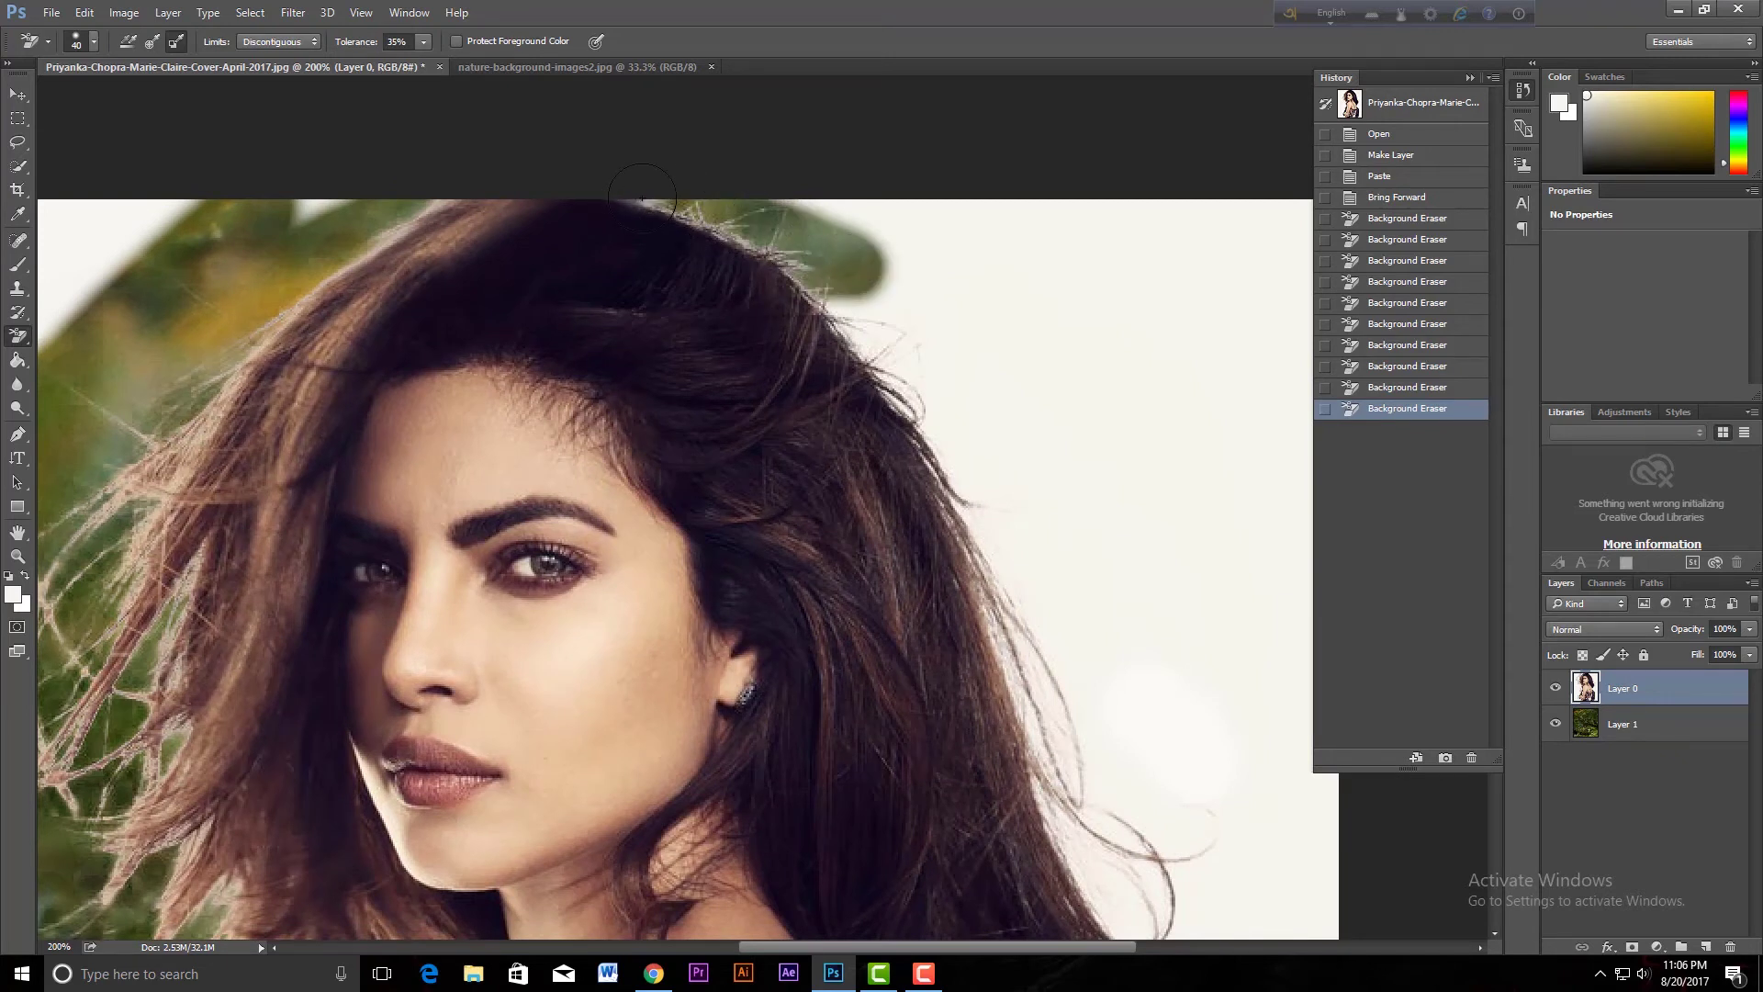
mouse_move(685, 206)
mouse_down()
mouse_move(885, 344)
mouse_move(1034, 589)
mouse_move(667, 288)
mouse_move(695, 408)
mouse_move(856, 744)
mouse_move(724, 430)
mouse_up()
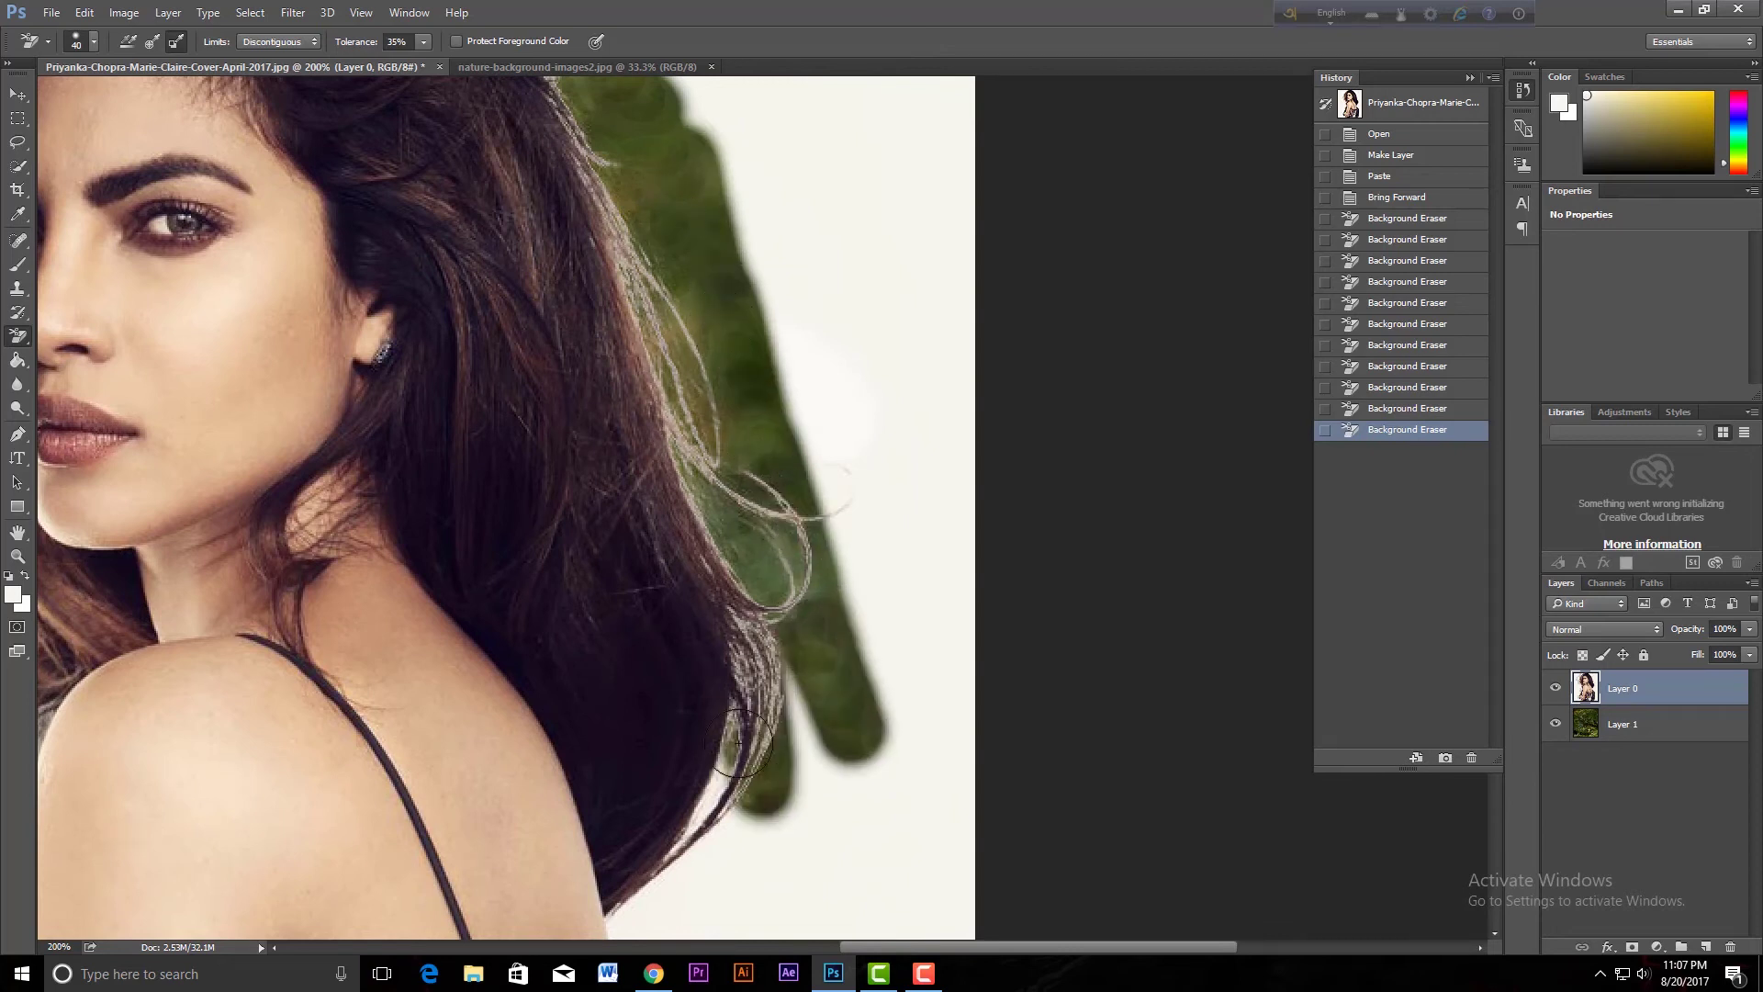
mouse_move(724, 430)
mouse_down()
mouse_move(712, 758)
mouse_move(823, 466)
mouse_move(789, 592)
mouse_move(826, 704)
mouse_move(886, 630)
mouse_move(923, 395)
mouse_move(848, 504)
mouse_move(856, 481)
mouse_up()
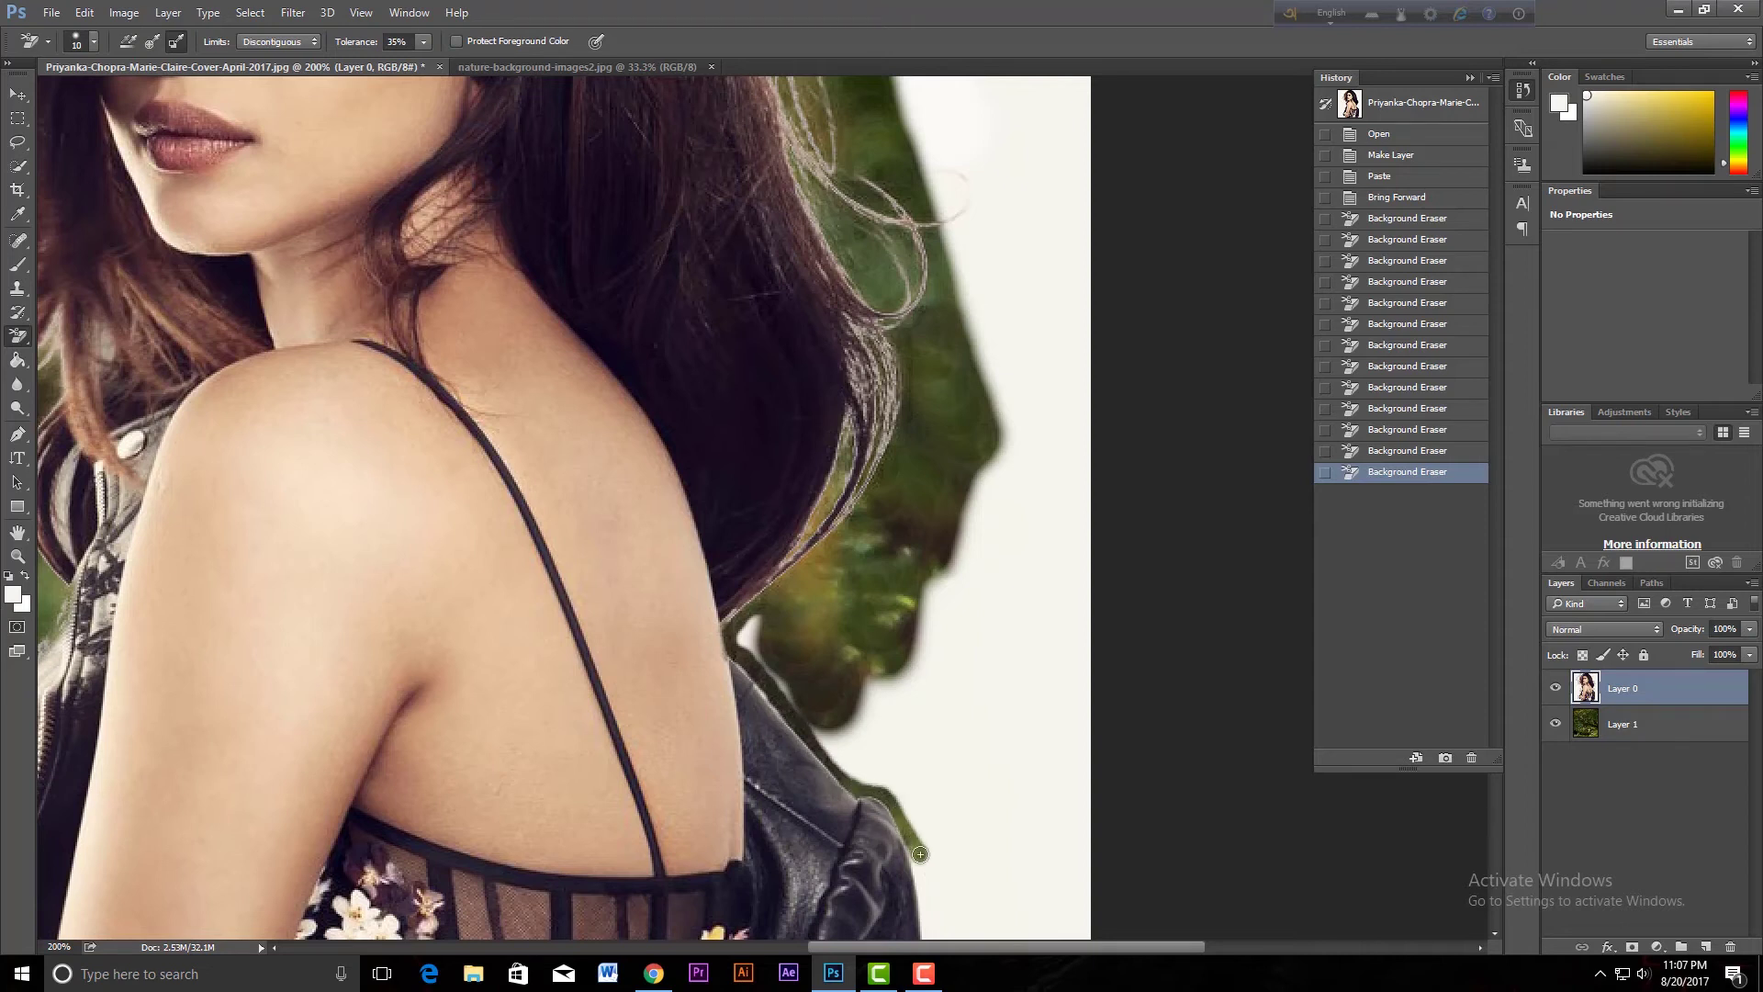
Enlarge the brush and erase white along the shoulder and upper jacket edge
drag(920, 854, 877, 788)
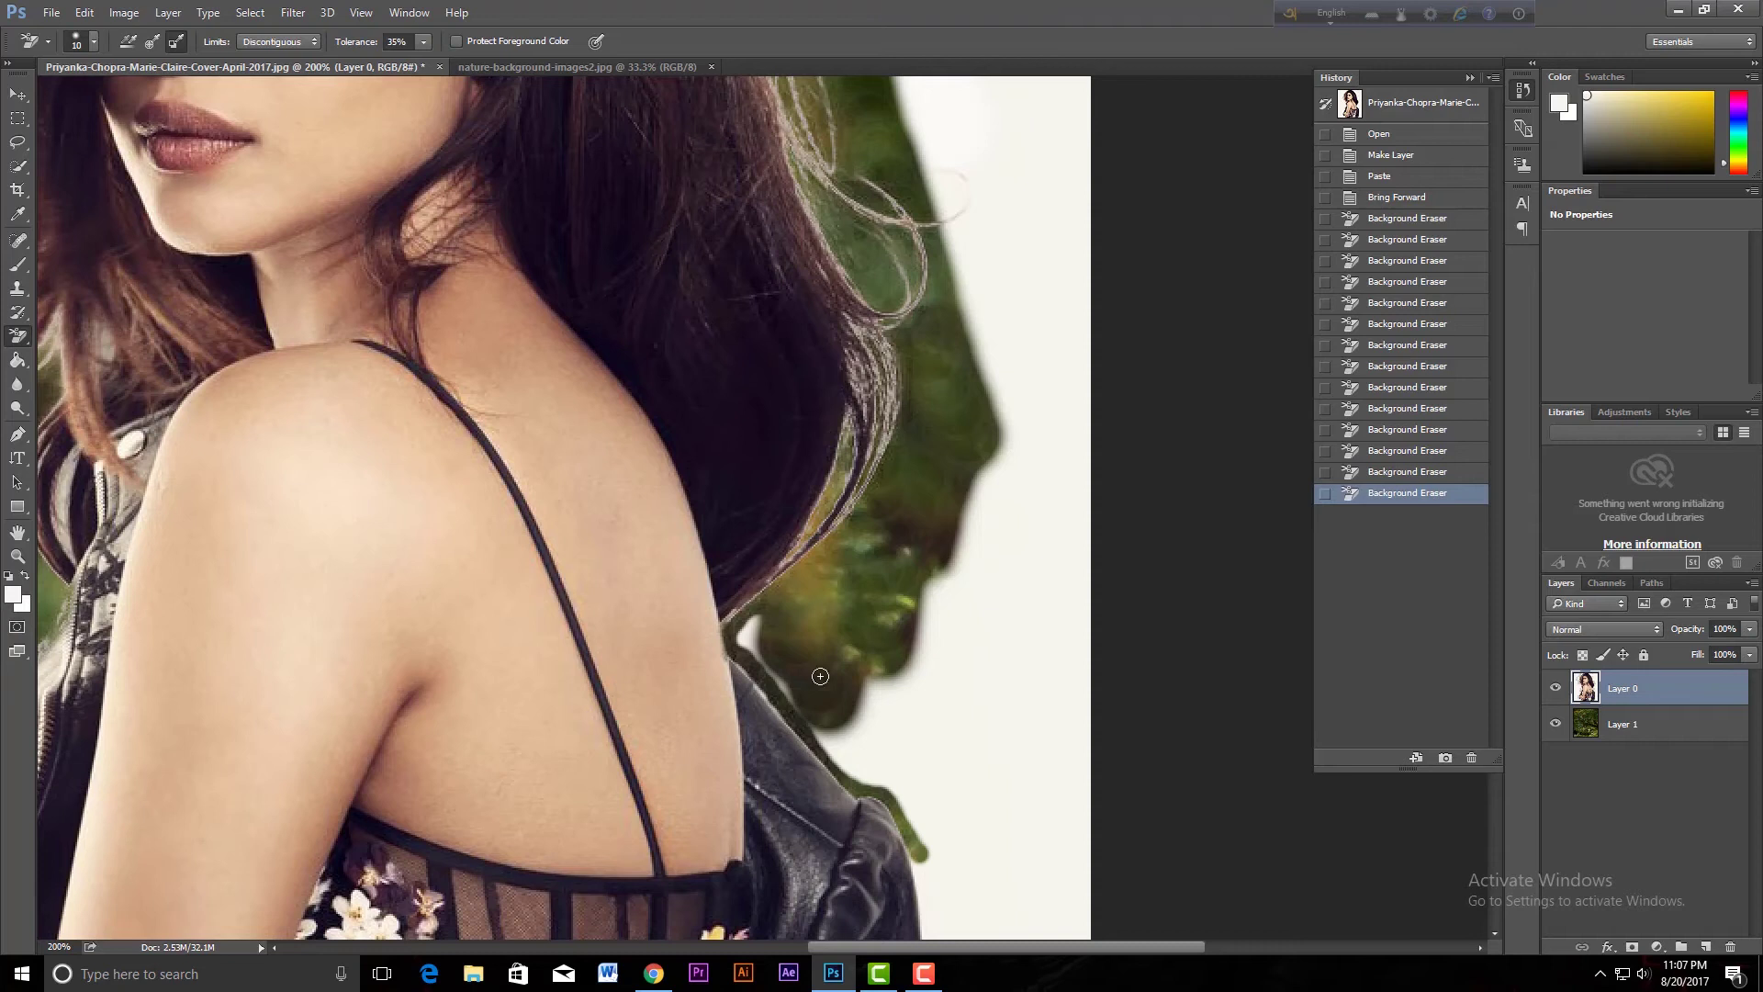
click(754, 649)
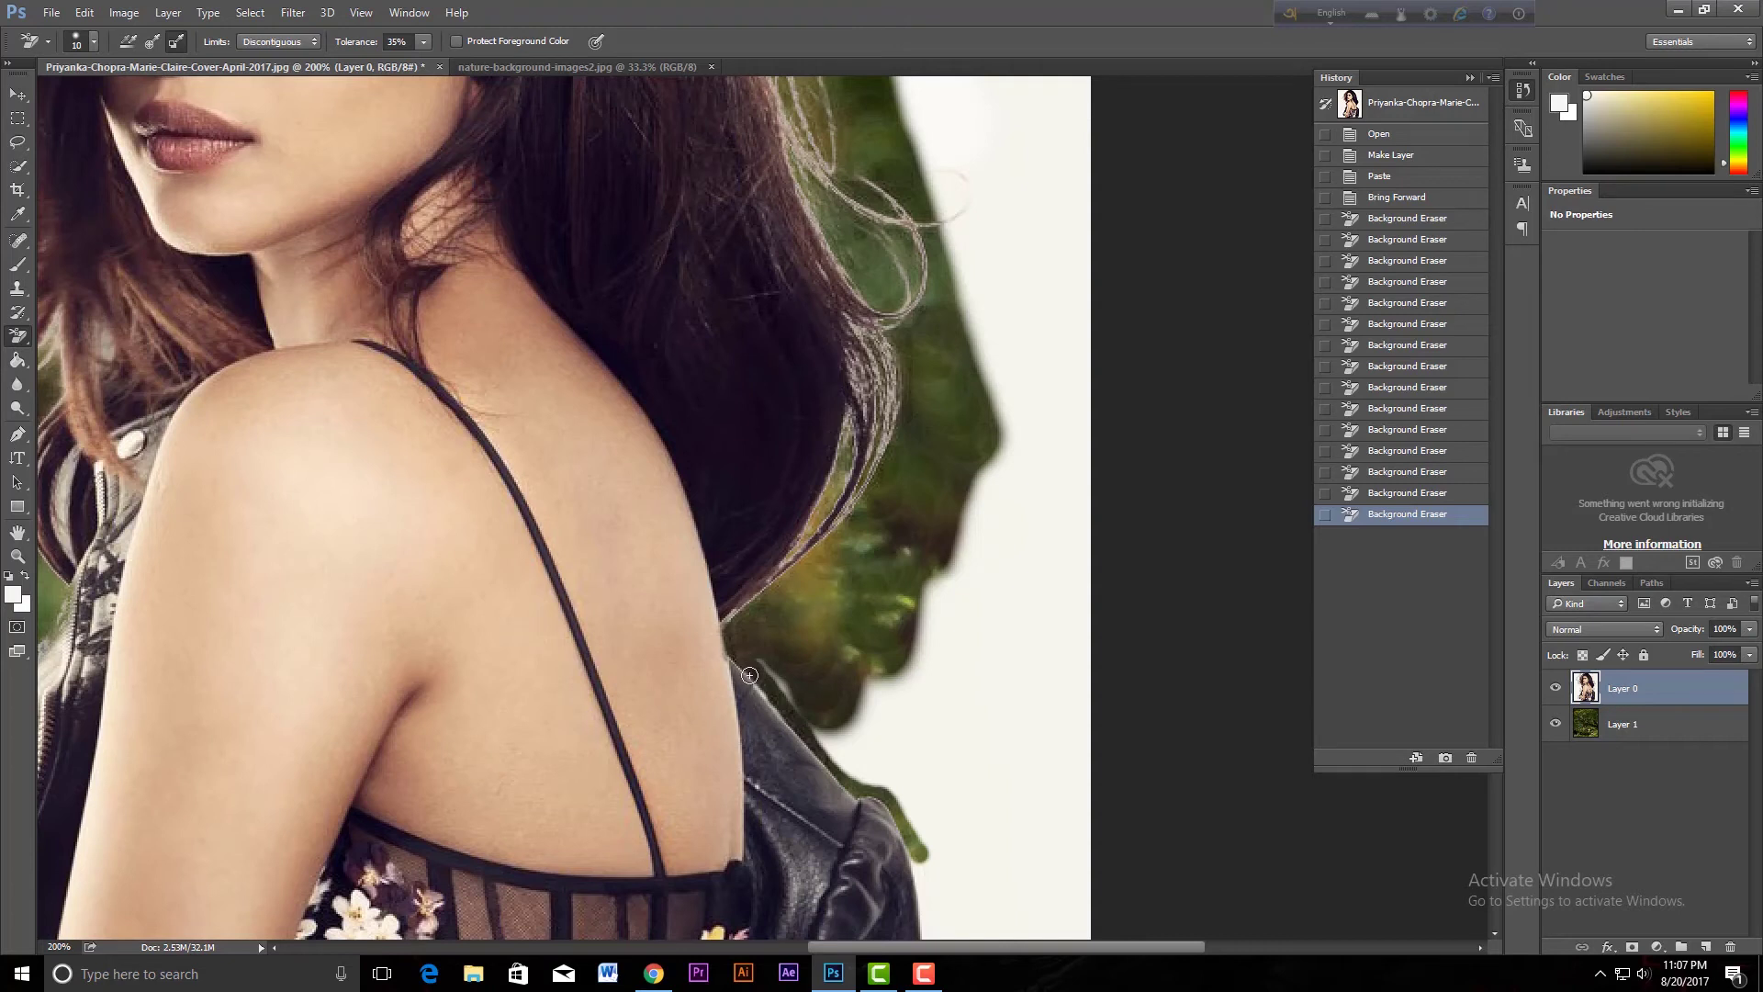
click(845, 792)
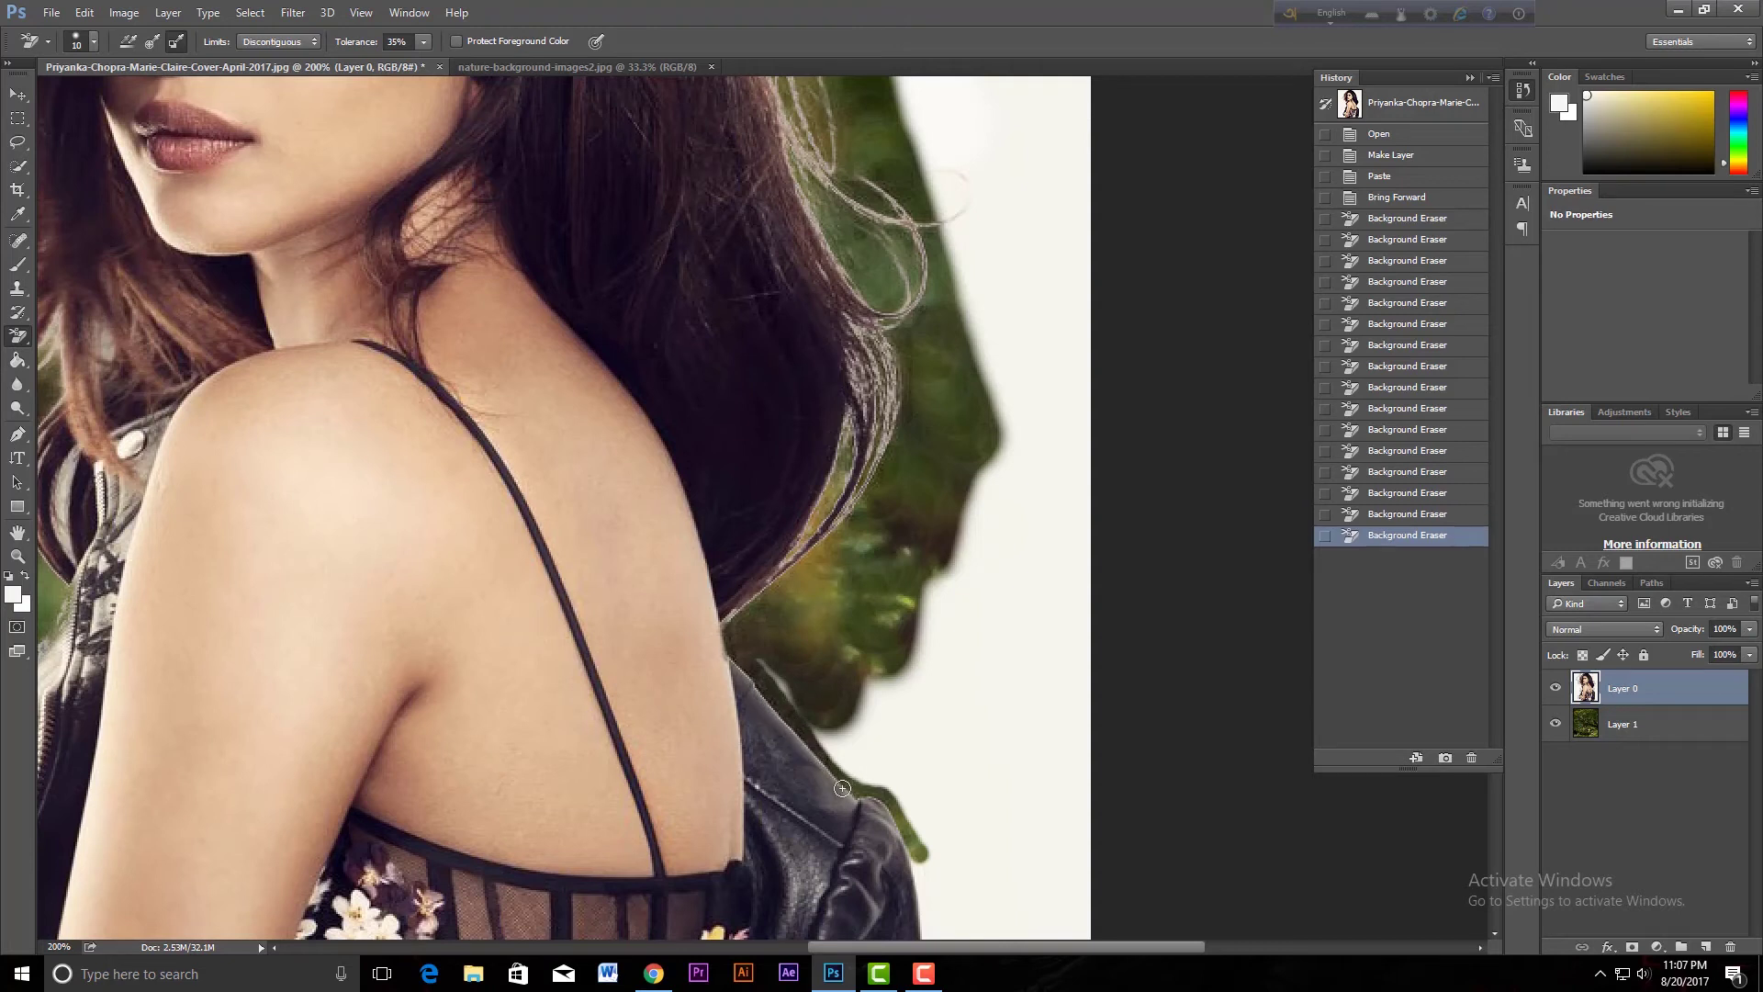
key(bracketright)
key(bracketright)
drag(849, 767, 869, 807)
drag(869, 807, 923, 858)
Erase the white backdrop down the jacket's right edge toward the image bottom
drag(854, 768, 666, 427)
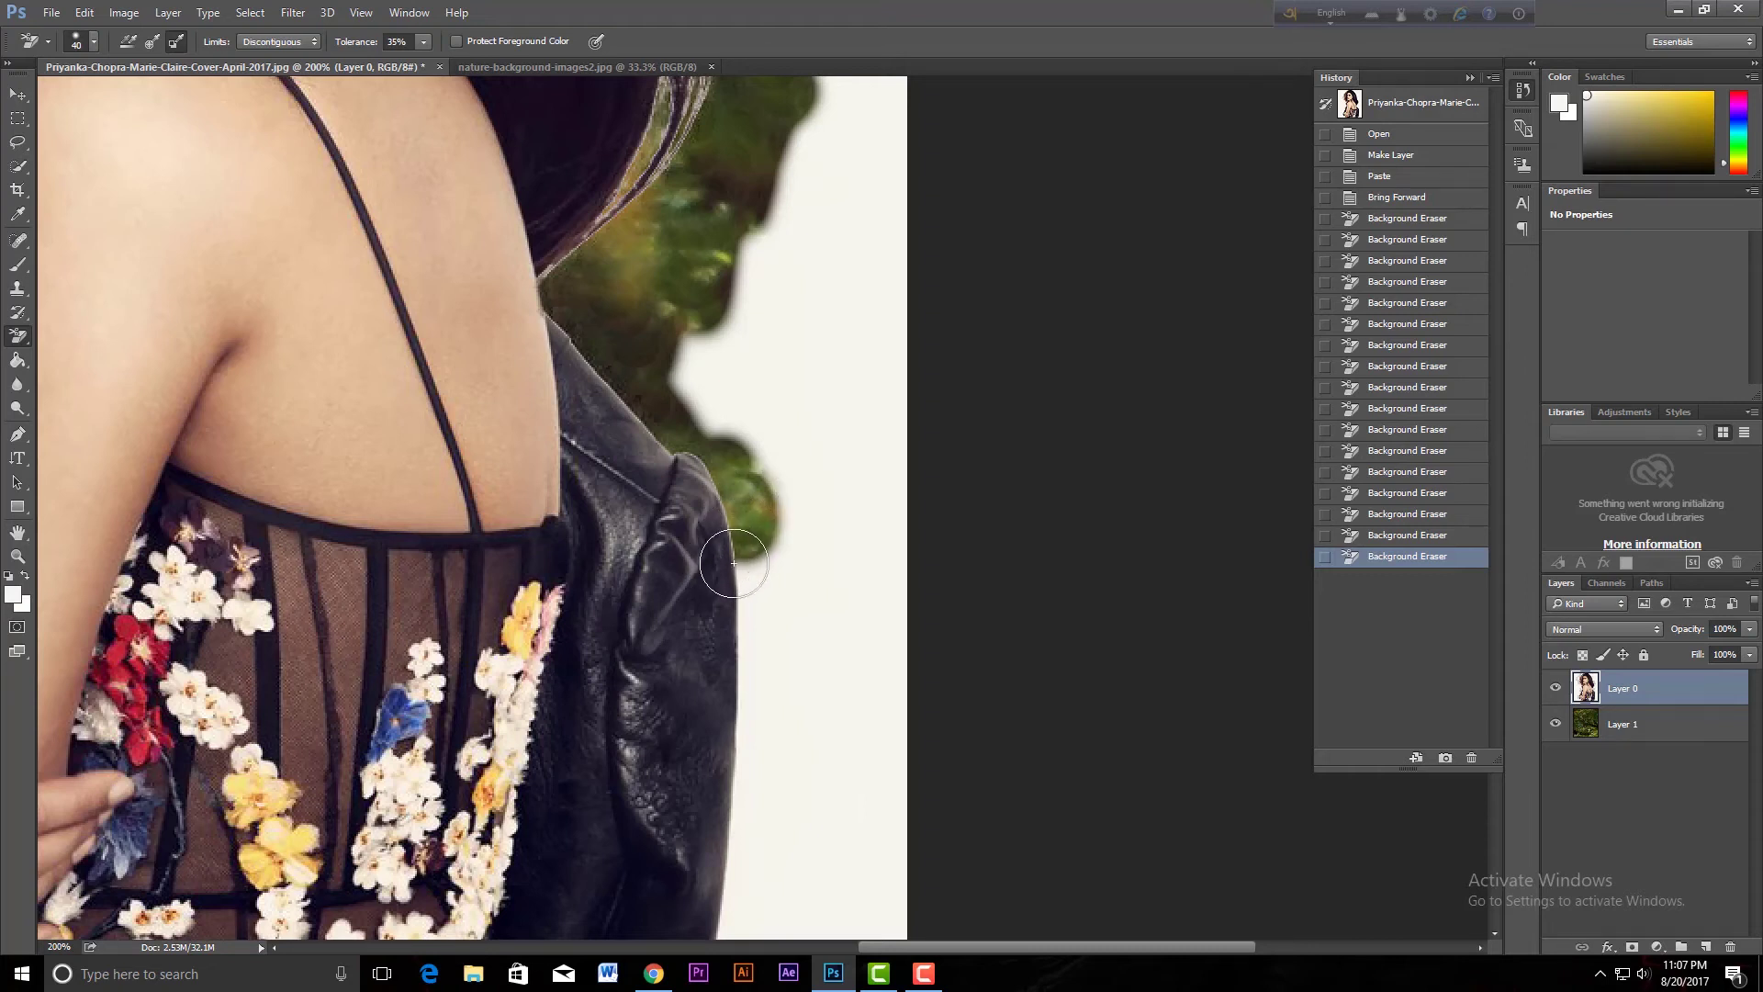
drag(732, 562, 768, 718)
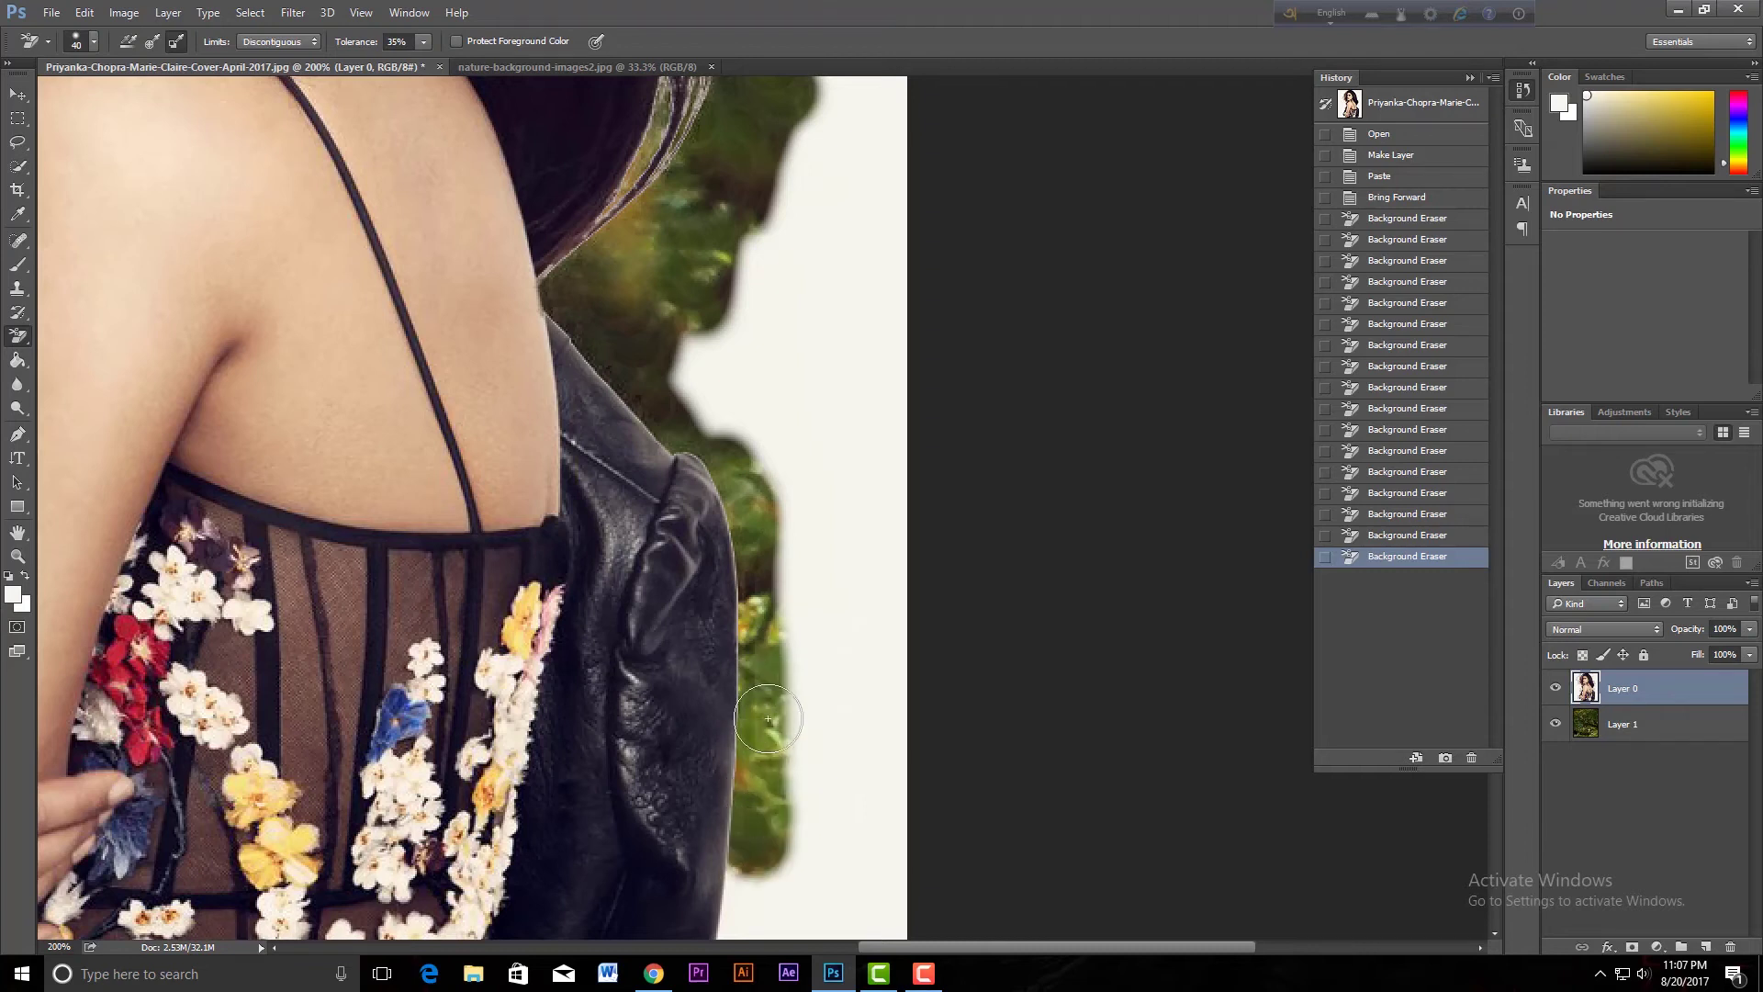
drag(768, 718, 732, 836)
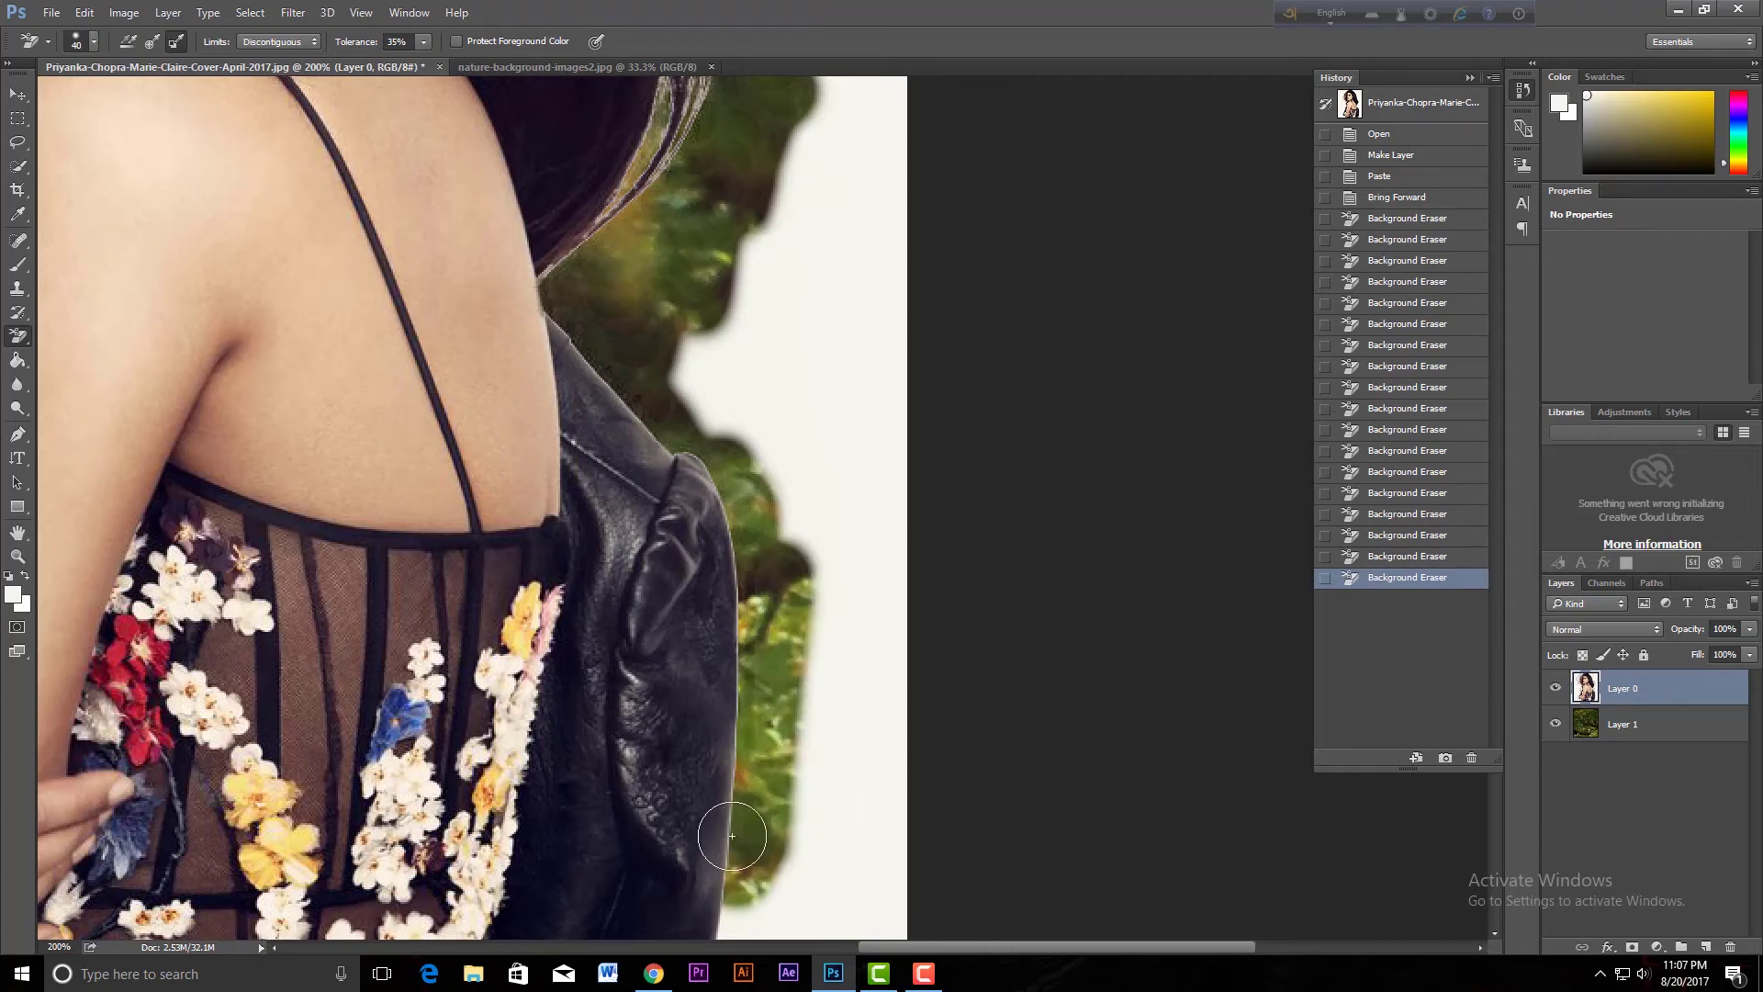
scroll(732, 836, down, 5)
scroll(790, 460, down, 1)
mouse_move(799, 441)
mouse_down()
mouse_move(787, 615)
mouse_move(848, 427)
mouse_up()
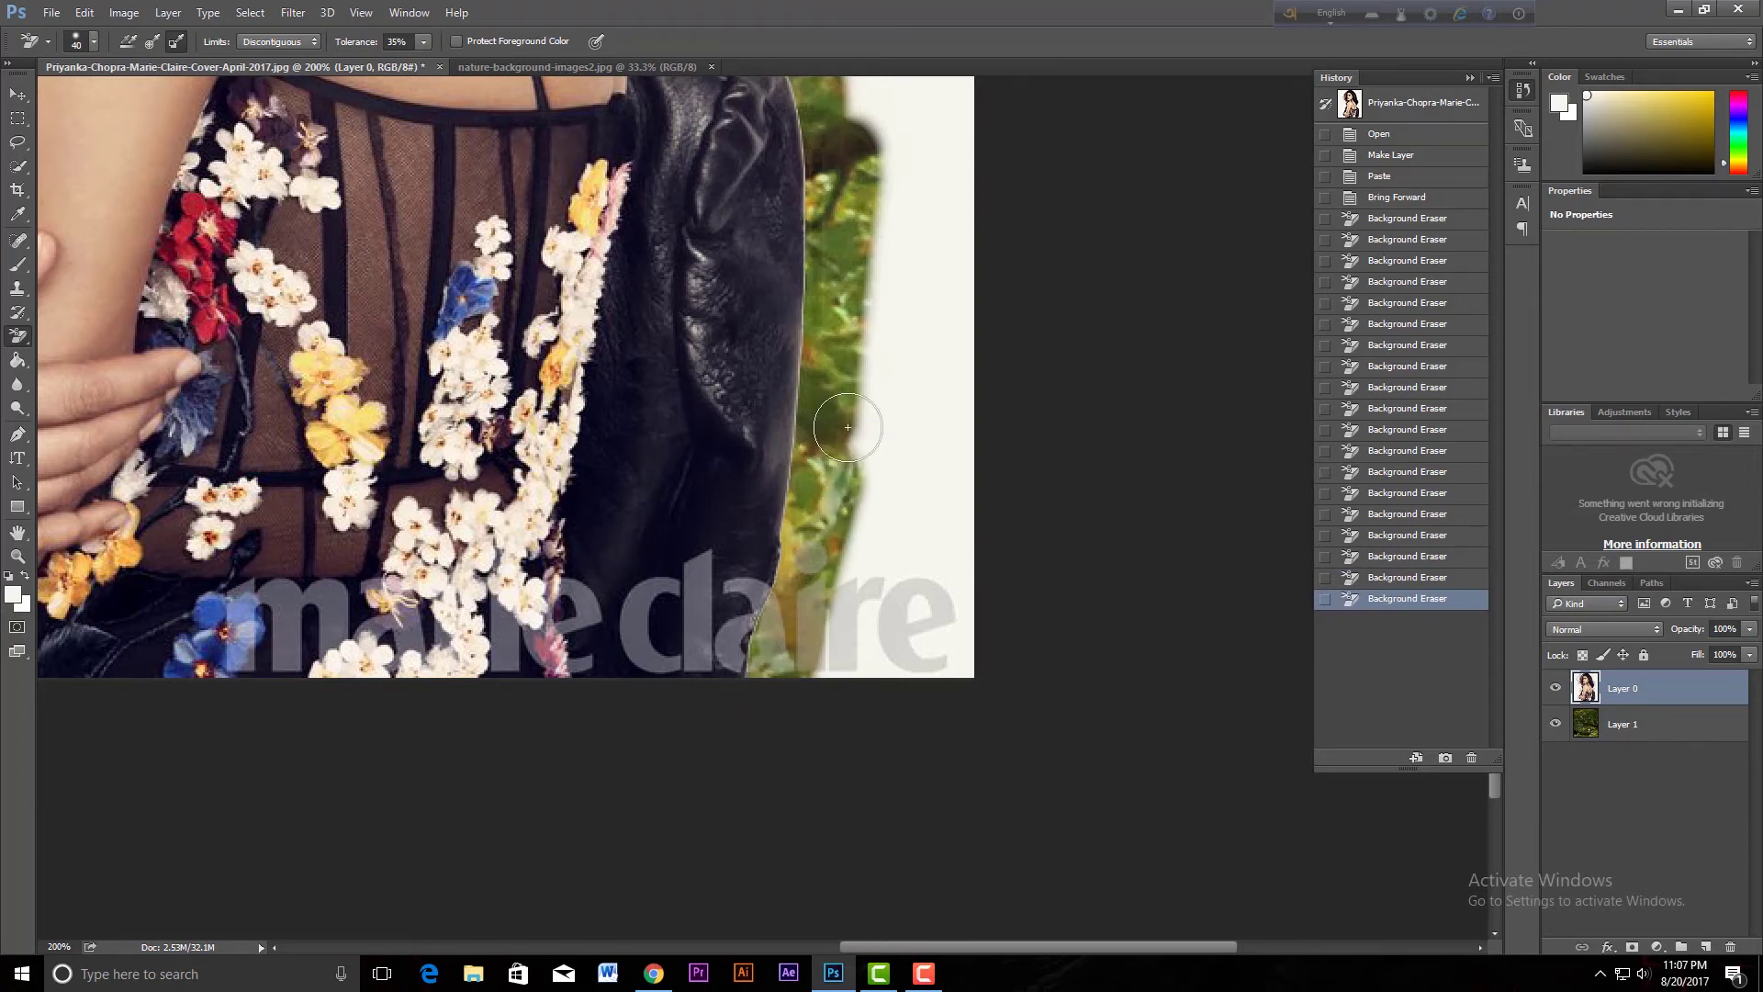
Zoom out to view the whole composited image
scroll(835, 772, up, 1)
scroll(851, 740, up, 5)
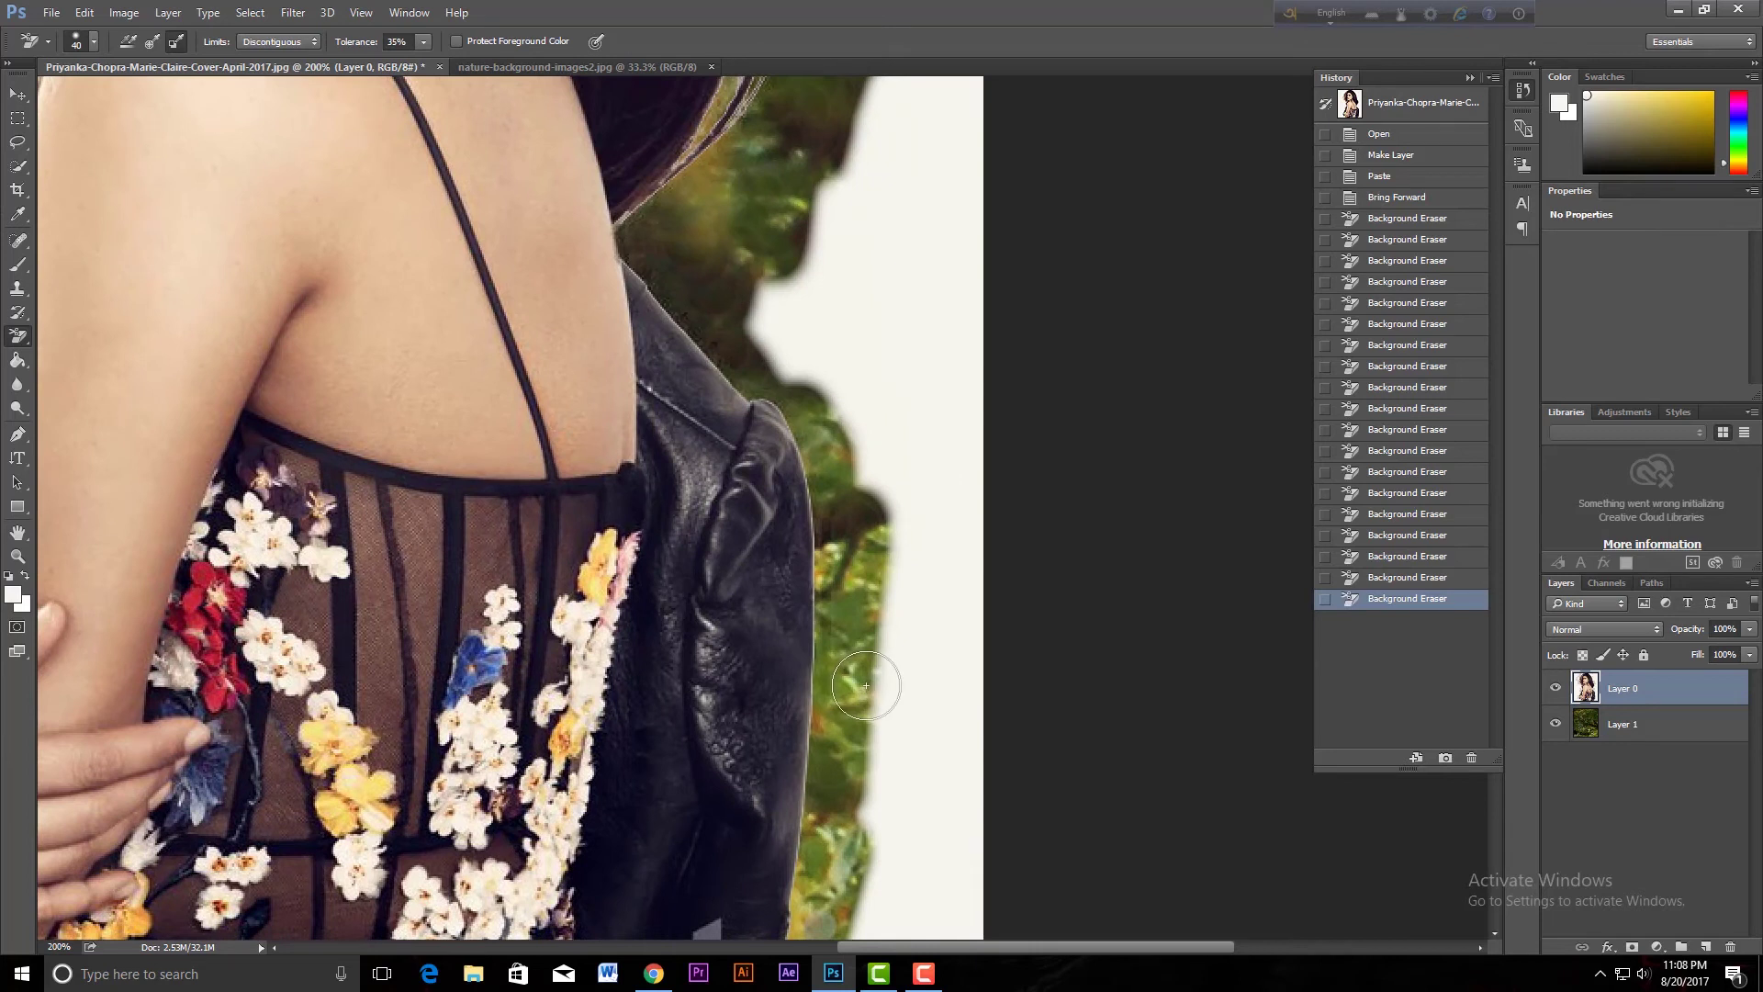
alt+scroll(866, 685, down, 2)
alt+scroll(891, 514, down, 2)
alt+scroll(917, 356, down, 2)
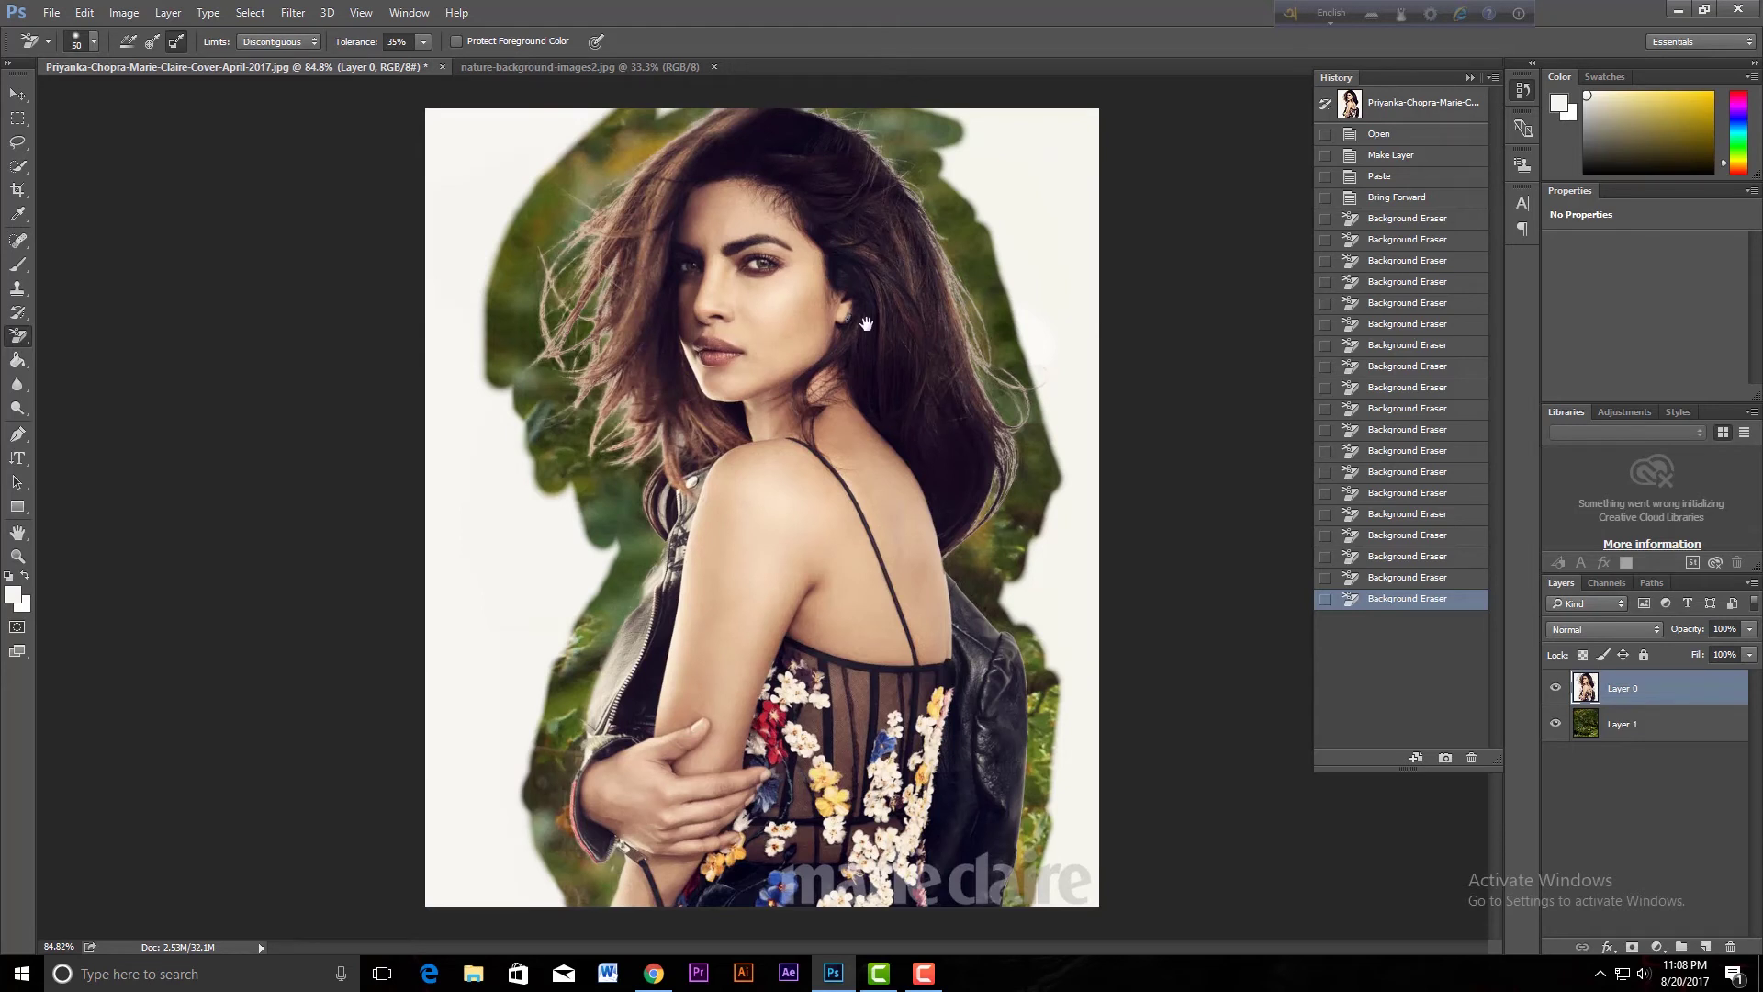
Enlarge the brush and erase the last white areas at the top right and left side
key(bracketright)
key(bracketright)
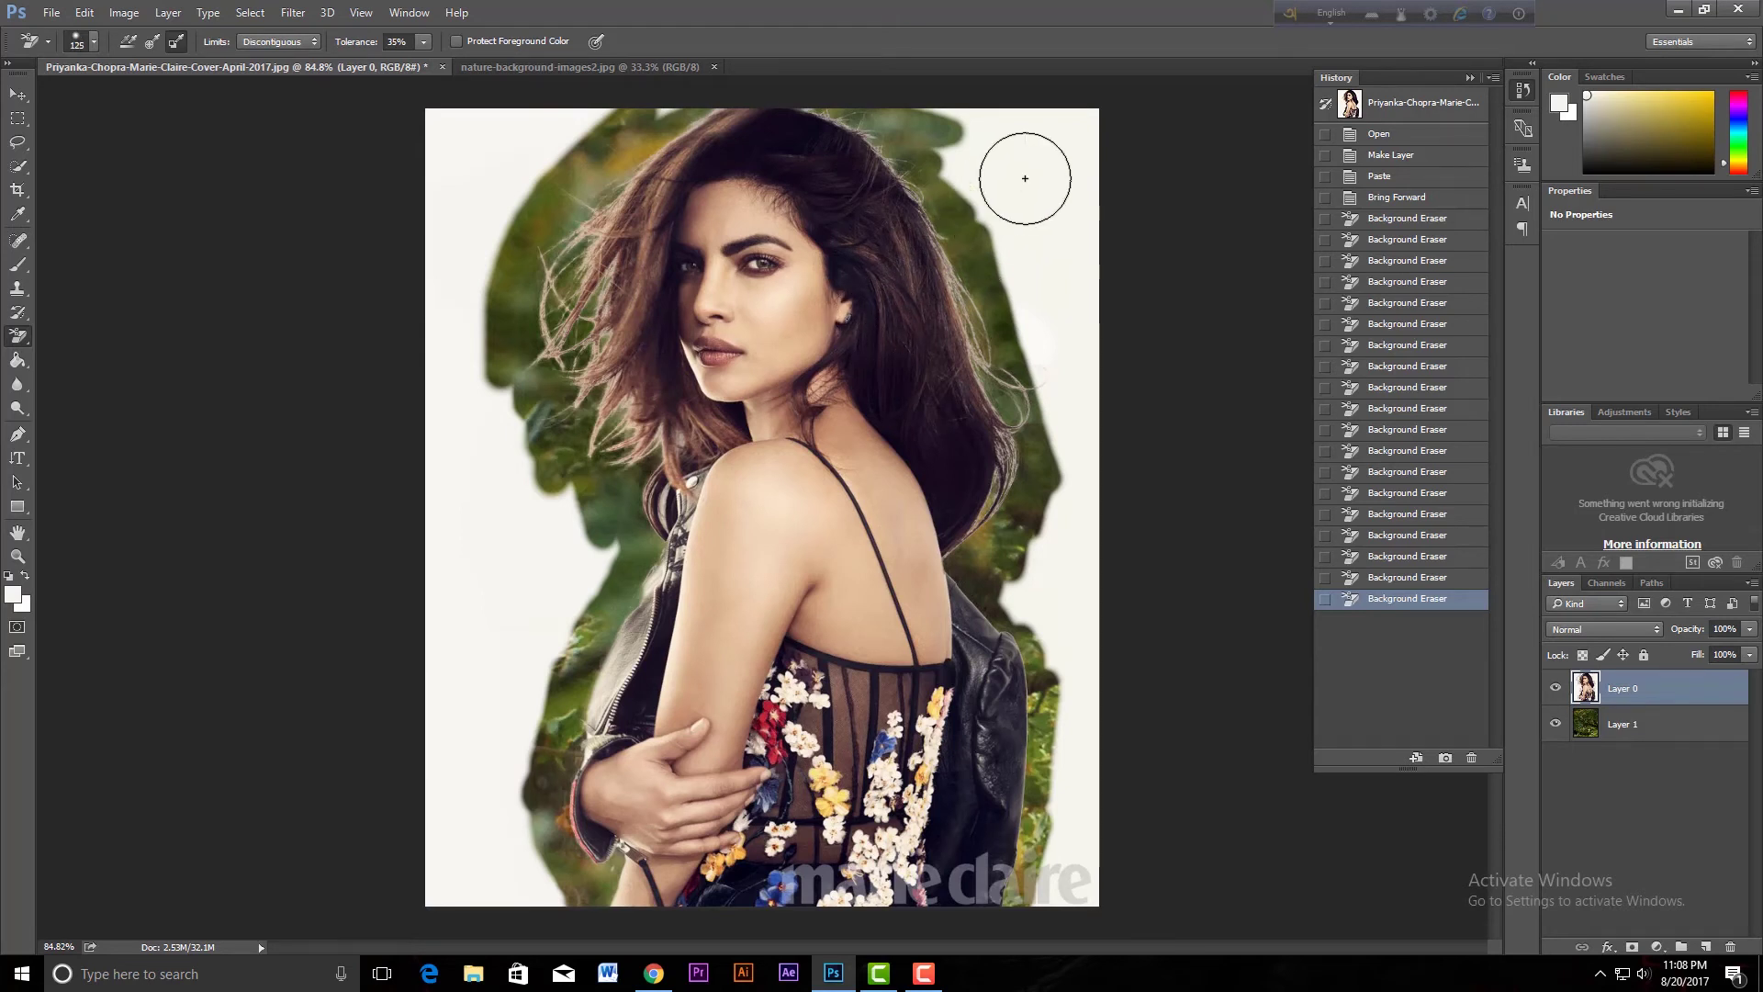
mouse_move(990, 146)
mouse_down()
mouse_move(1083, 245)
mouse_move(1078, 528)
mouse_move(1076, 311)
mouse_up()
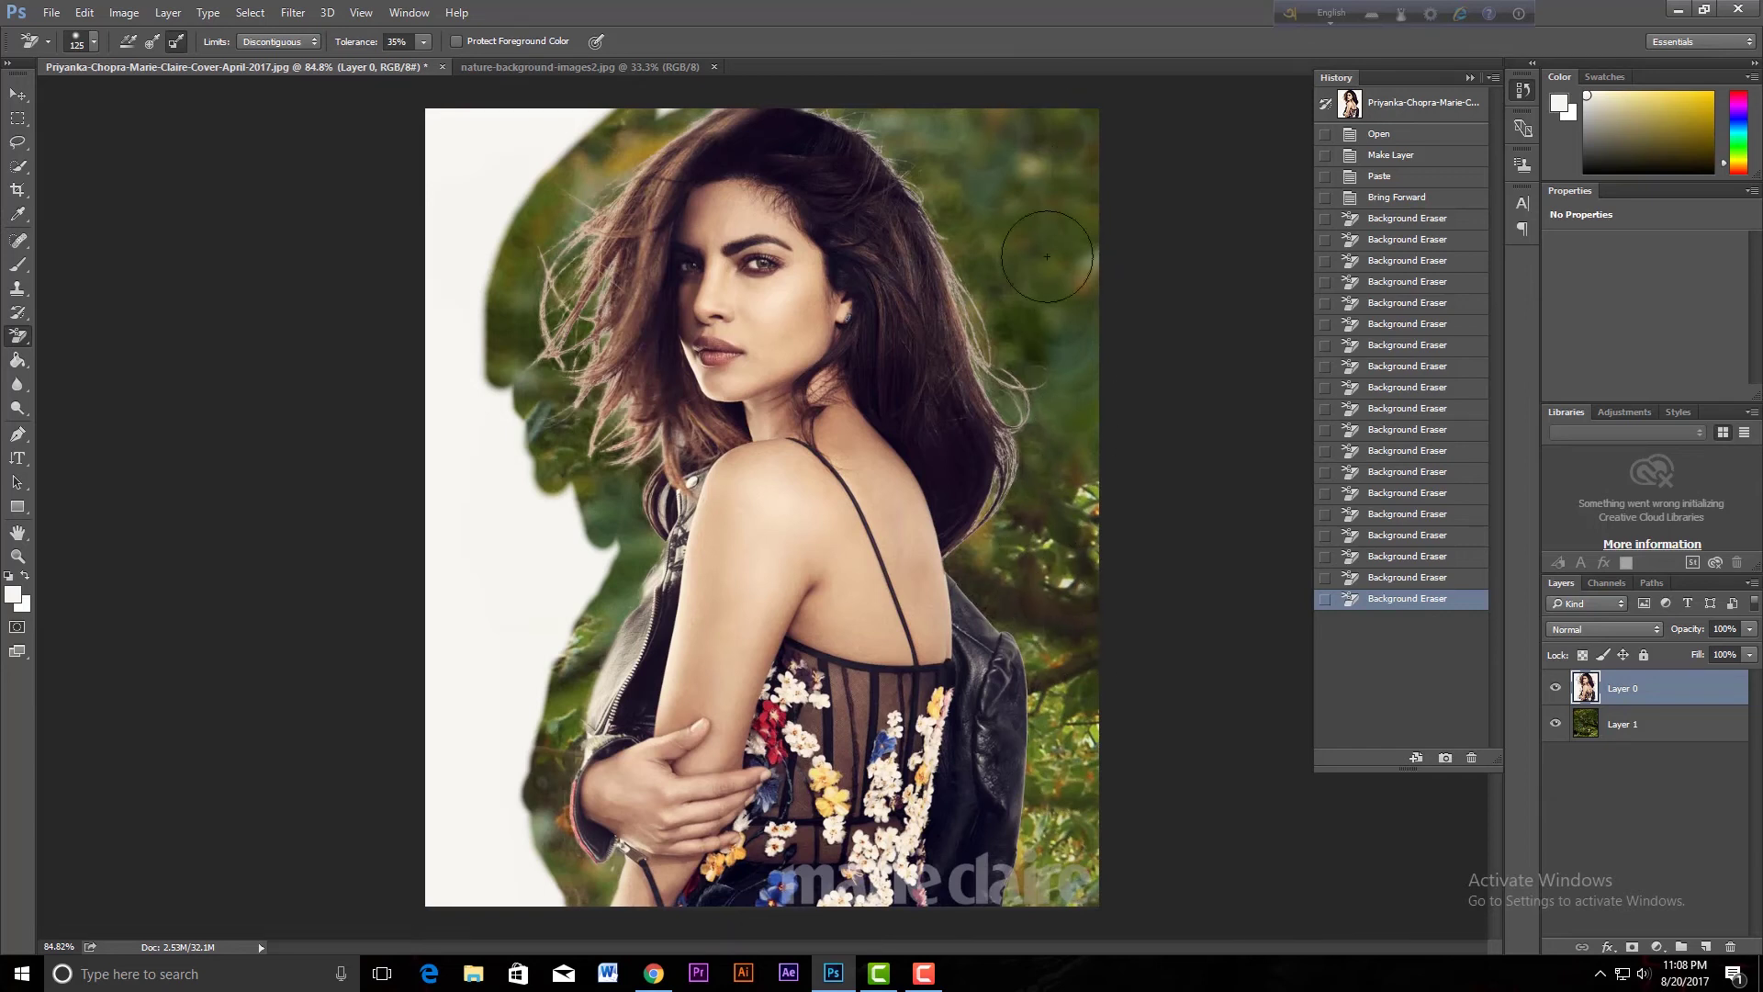
click(1111, 171)
mouse_move(501, 188)
mouse_down()
mouse_move(444, 150)
mouse_move(440, 955)
mouse_move(472, 461)
mouse_move(497, 458)
mouse_move(496, 799)
mouse_move(473, 913)
mouse_move(511, 925)
mouse_move(504, 620)
mouse_move(566, 510)
mouse_move(542, 680)
mouse_move(588, 514)
mouse_move(512, 649)
mouse_up()
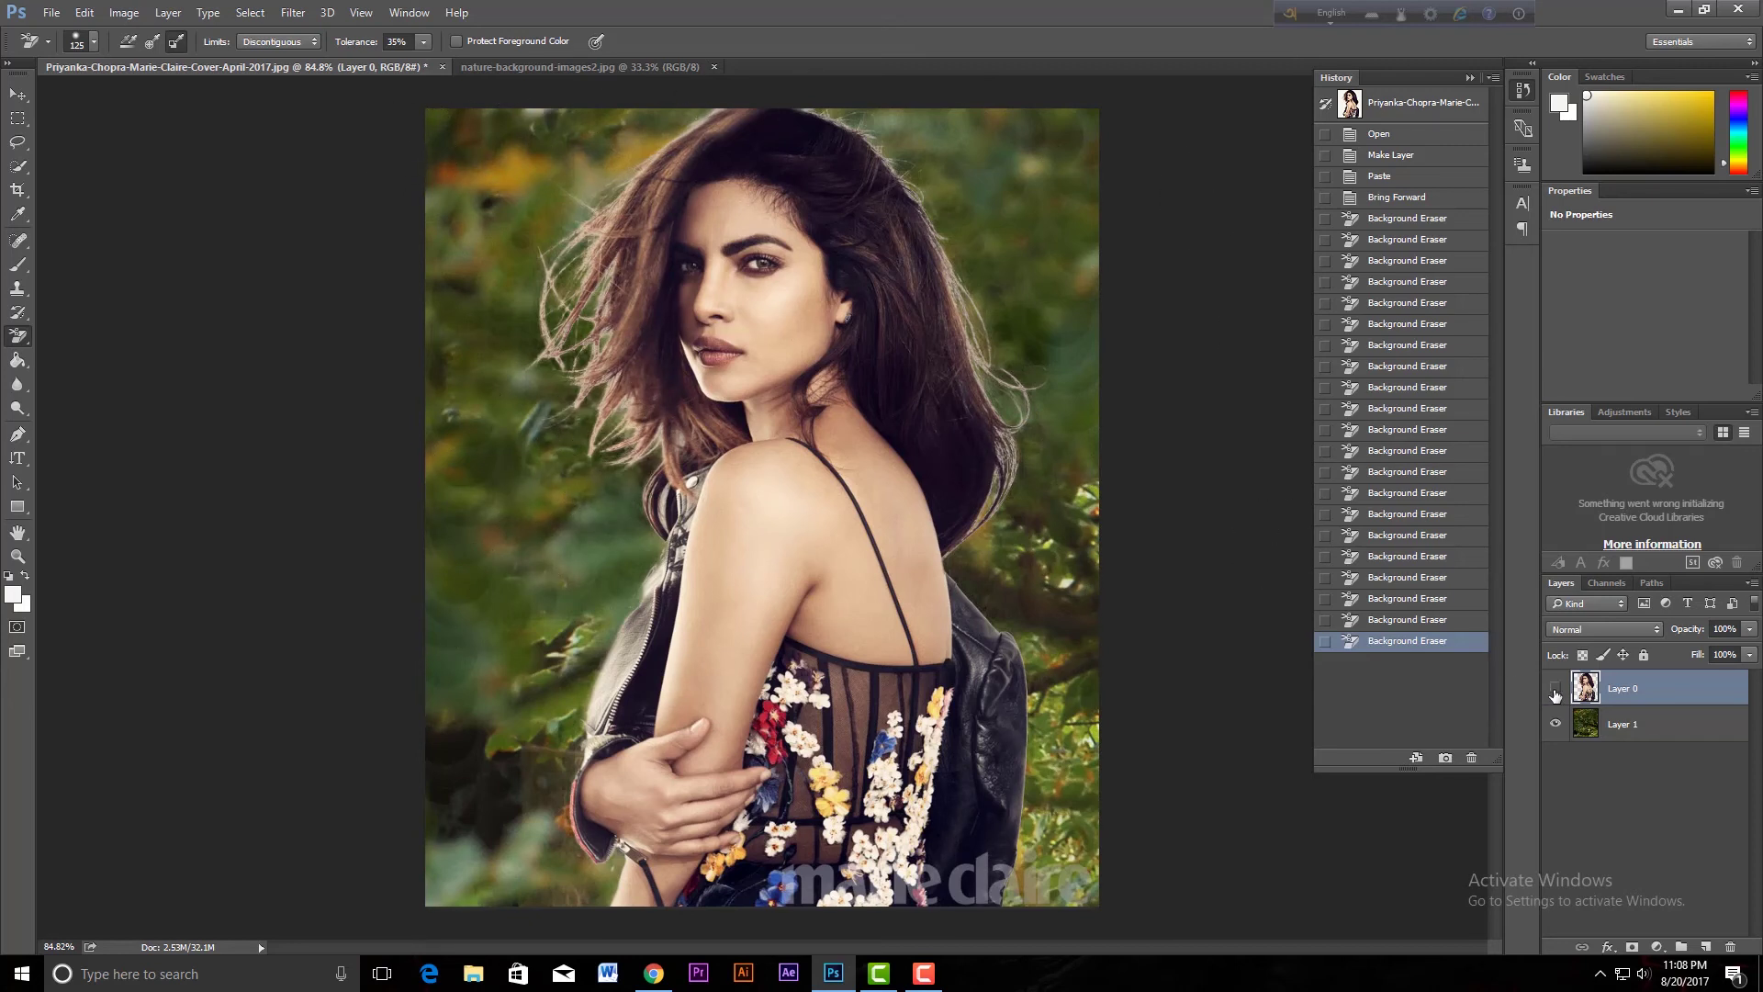
click(1555, 691)
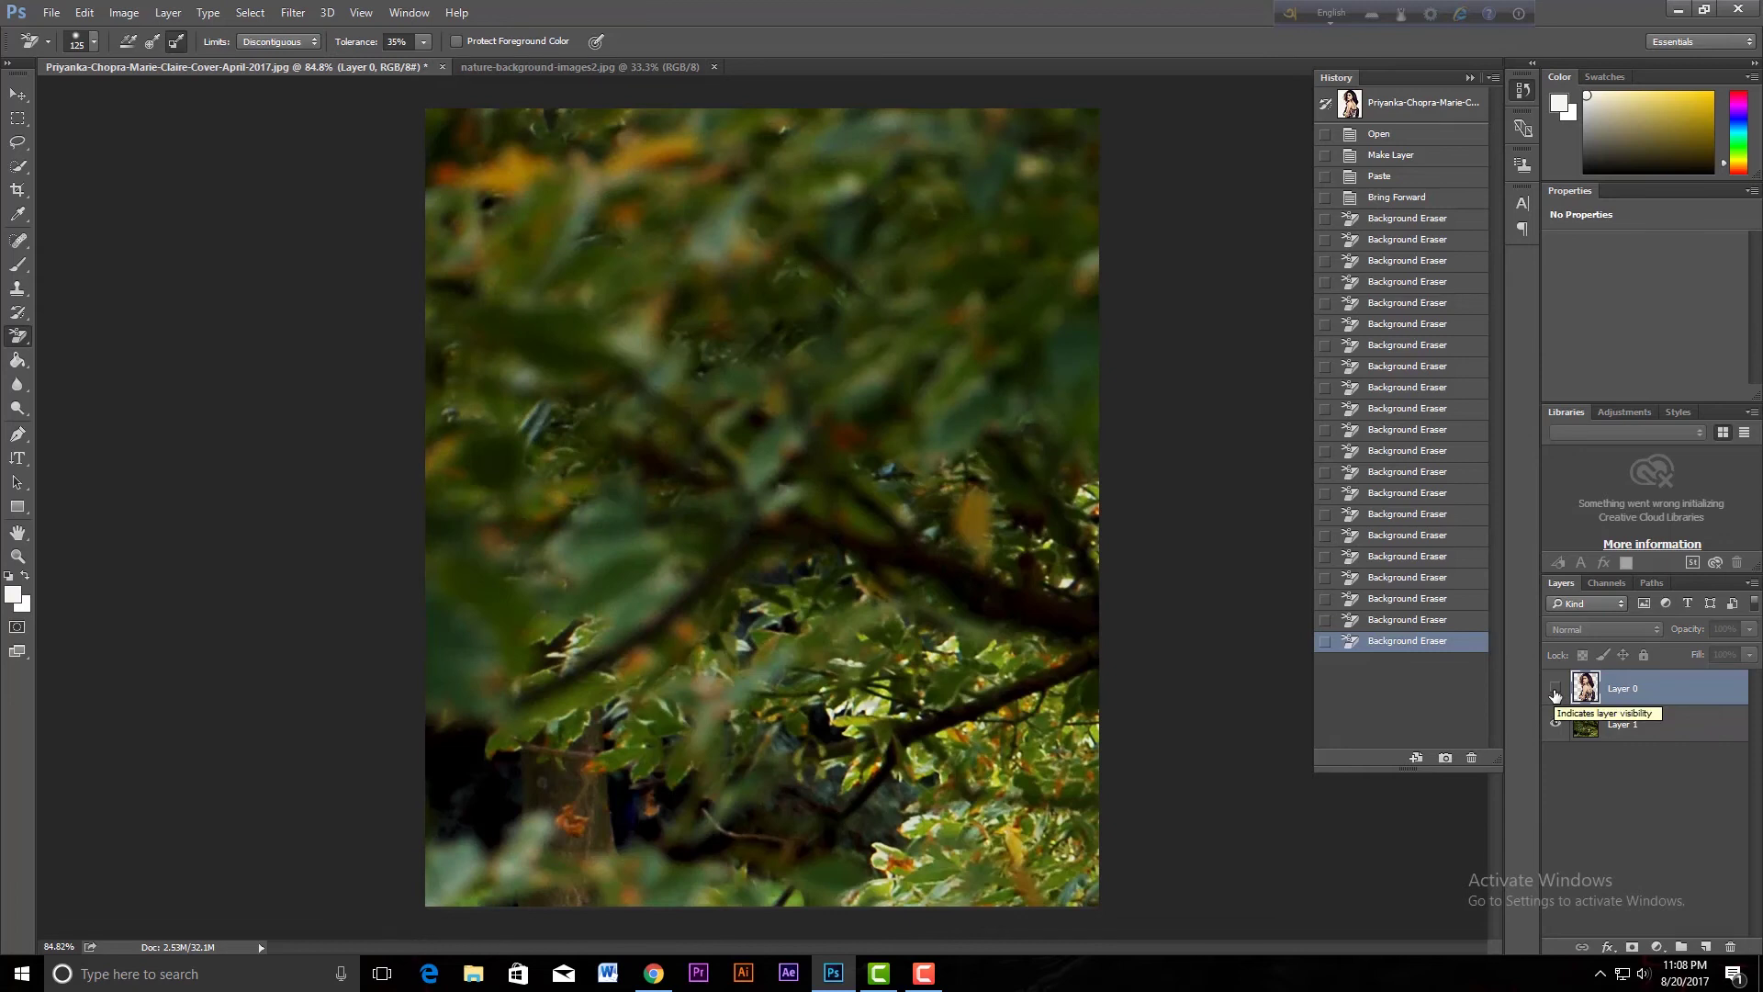
click(1555, 691)
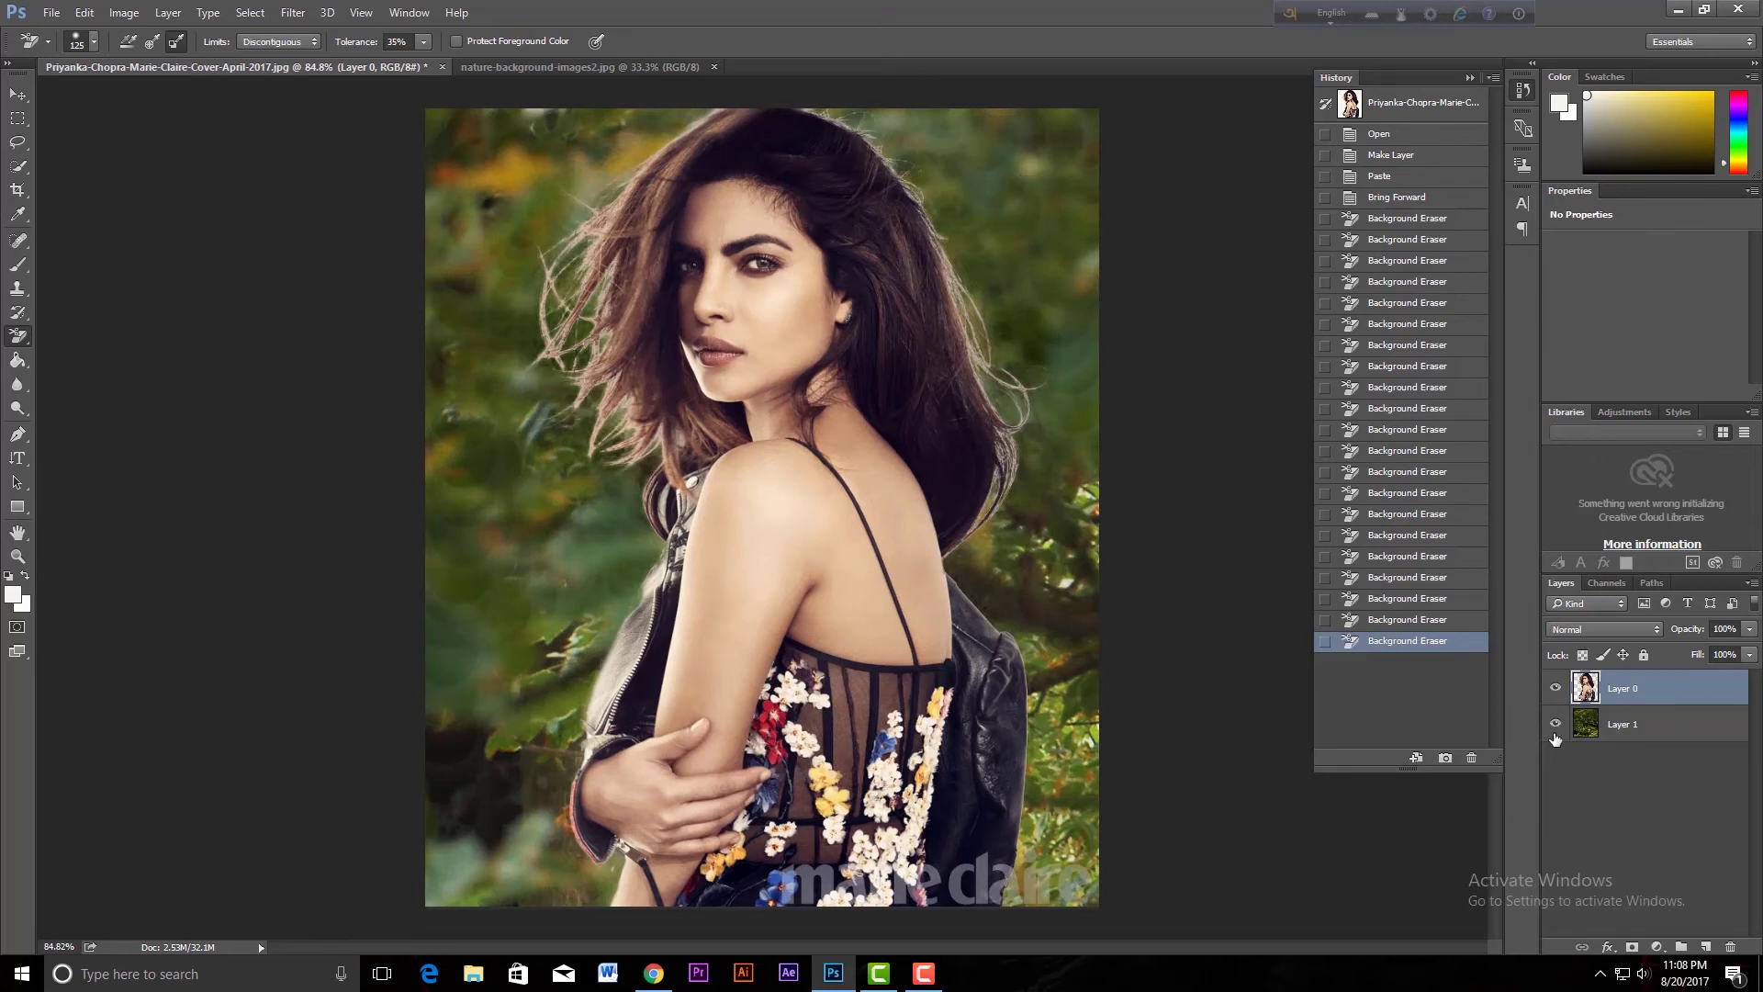
Set brush hardness 45% and spacing 48%, then erase fringe along the left and right edges
click(94, 43)
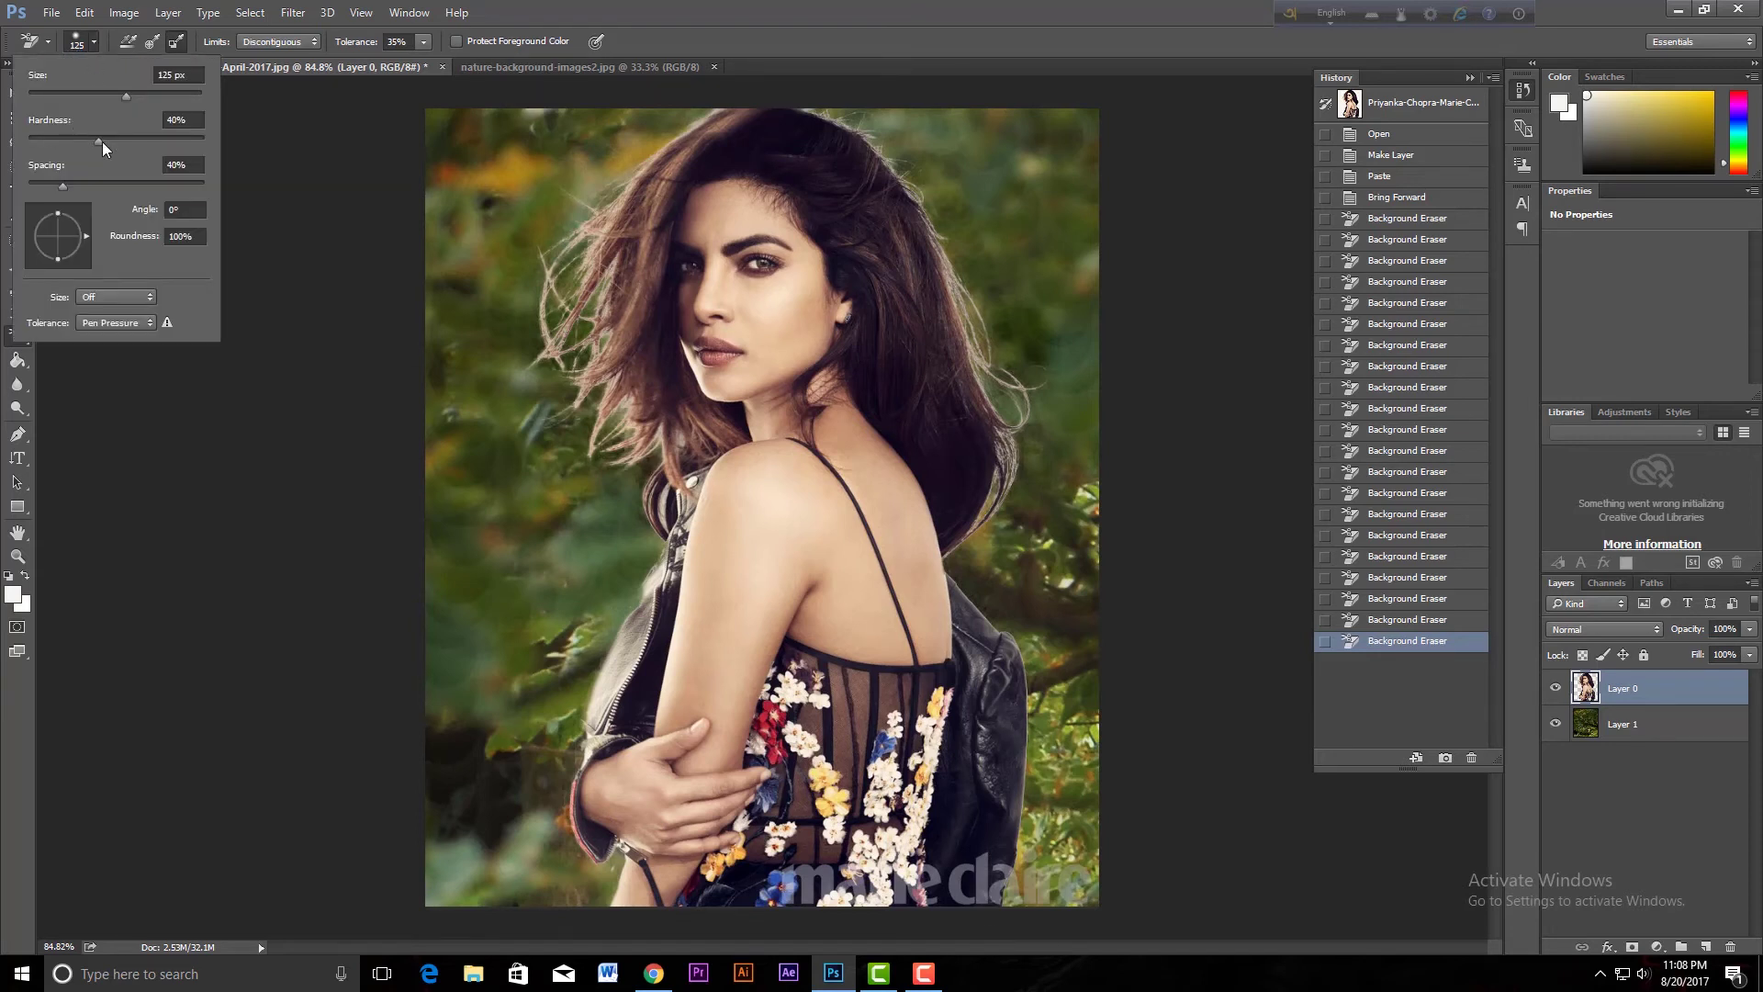
drag(97, 142, 106, 142)
drag(64, 186, 74, 189)
click(404, 42)
text(80)
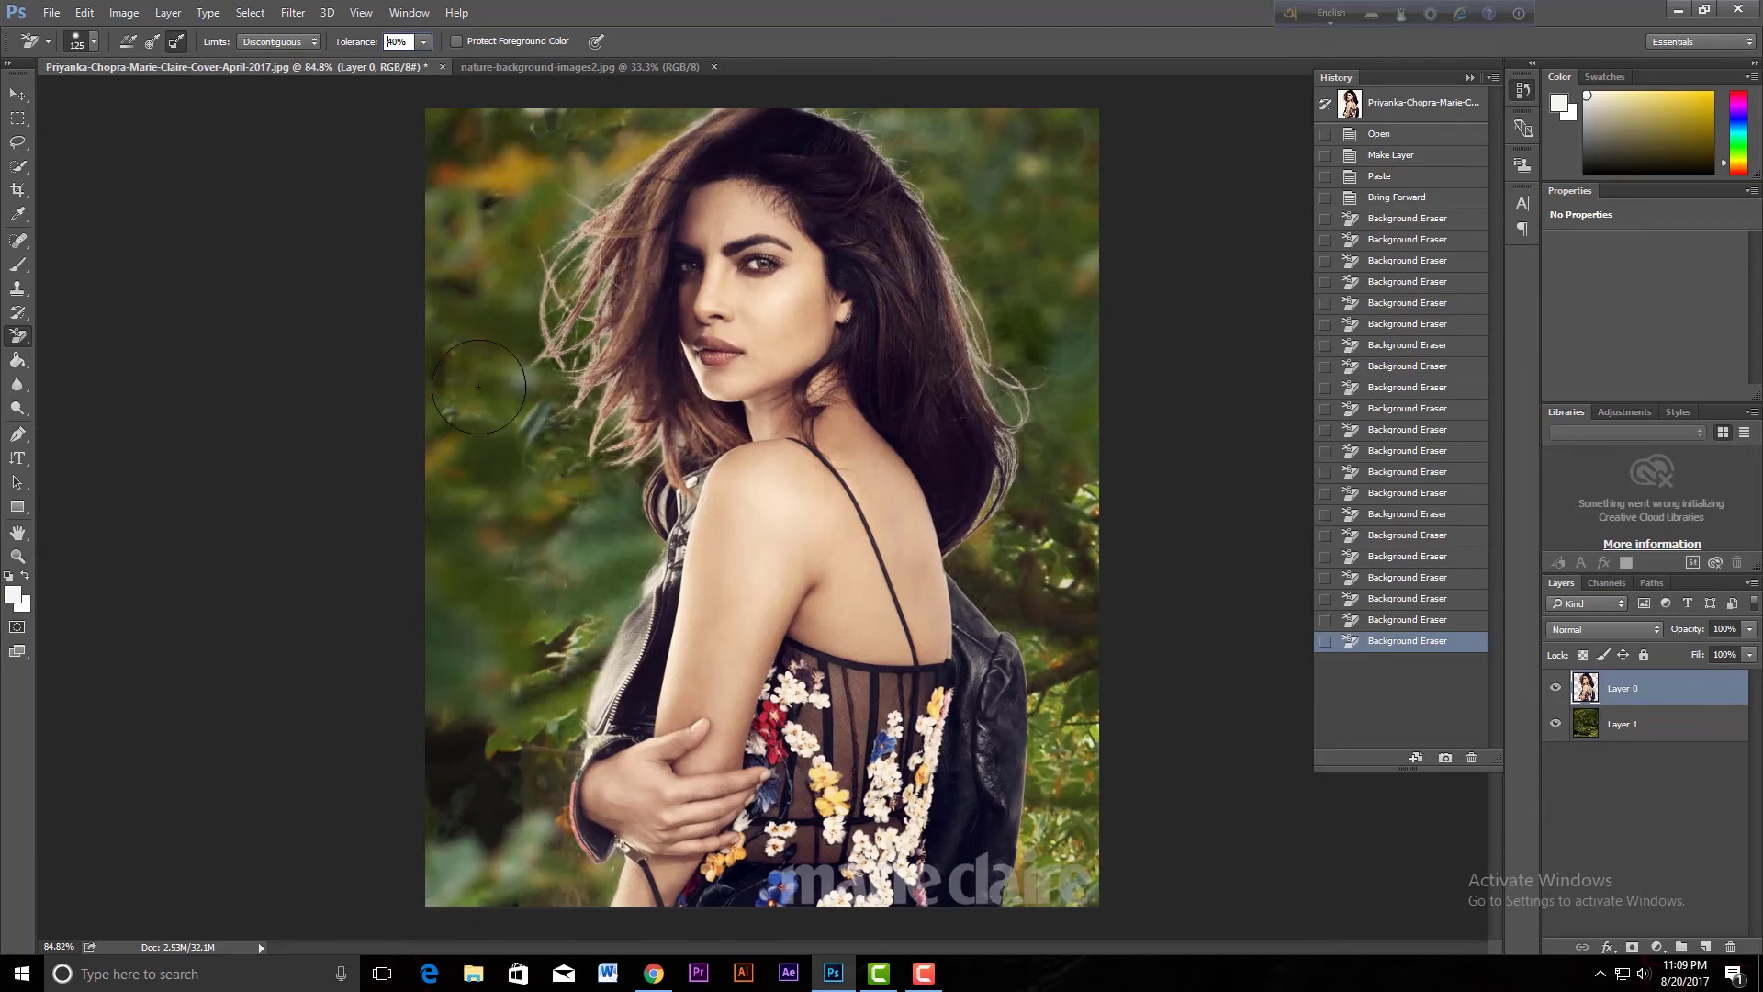
drag(464, 532, 485, 382)
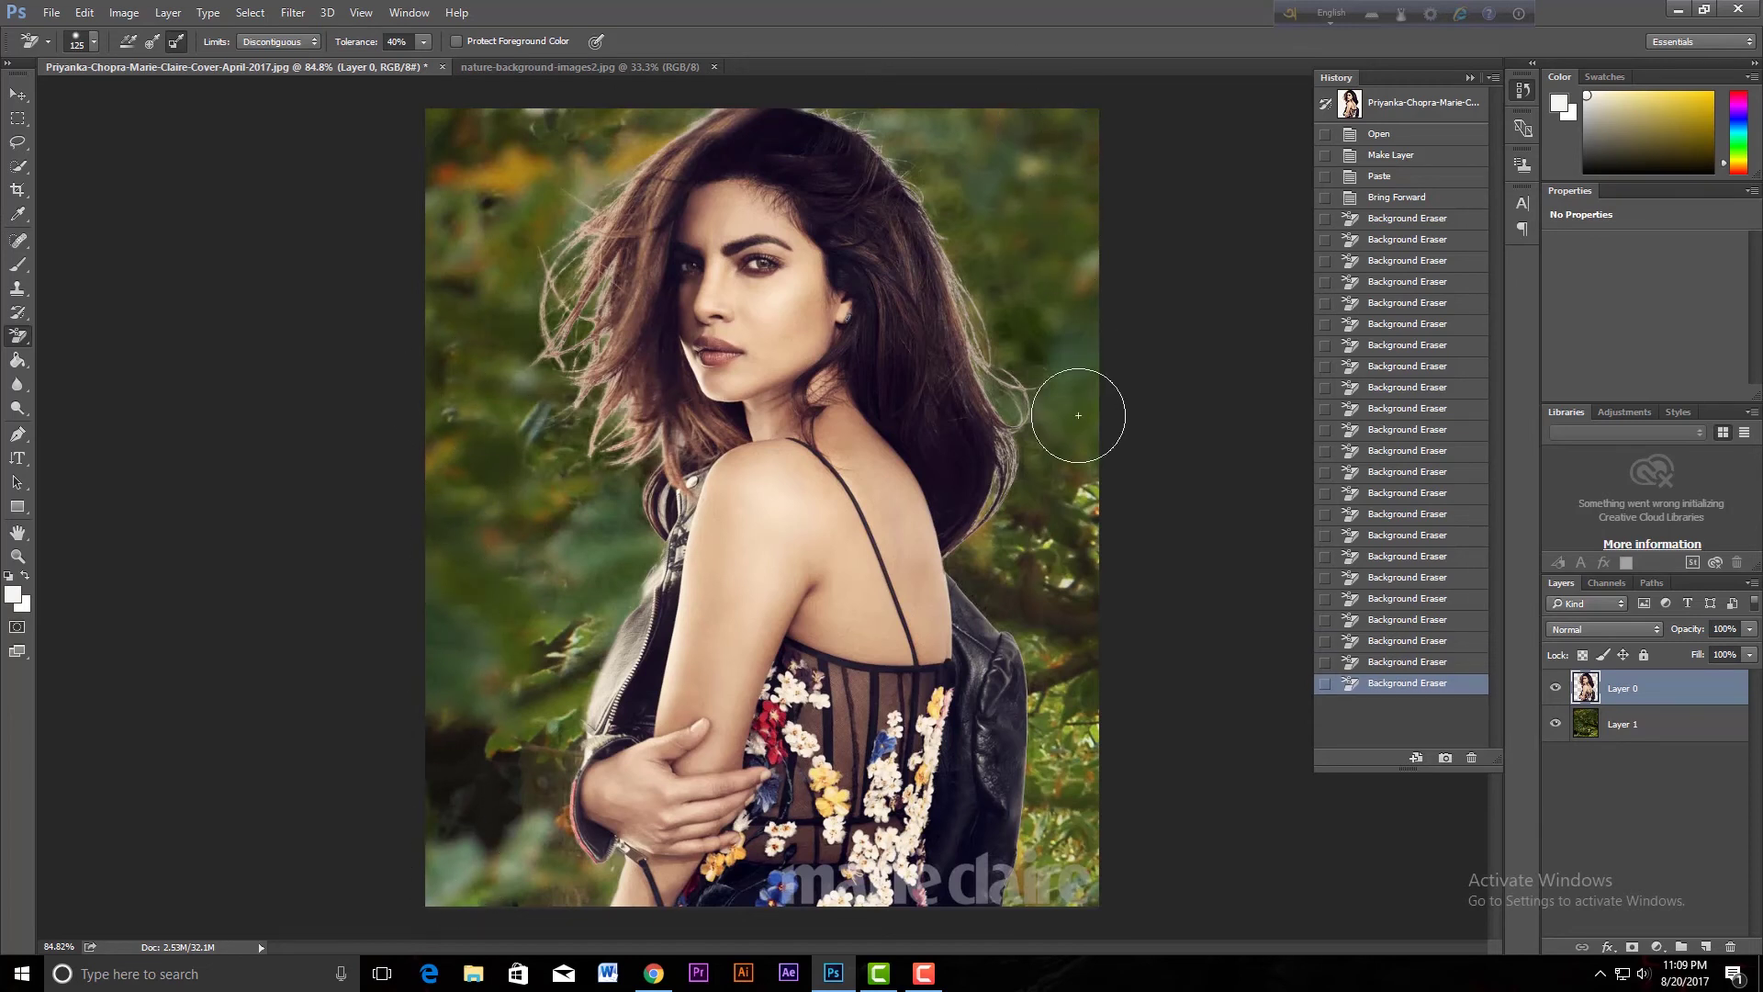
drag(1049, 176, 1114, 839)
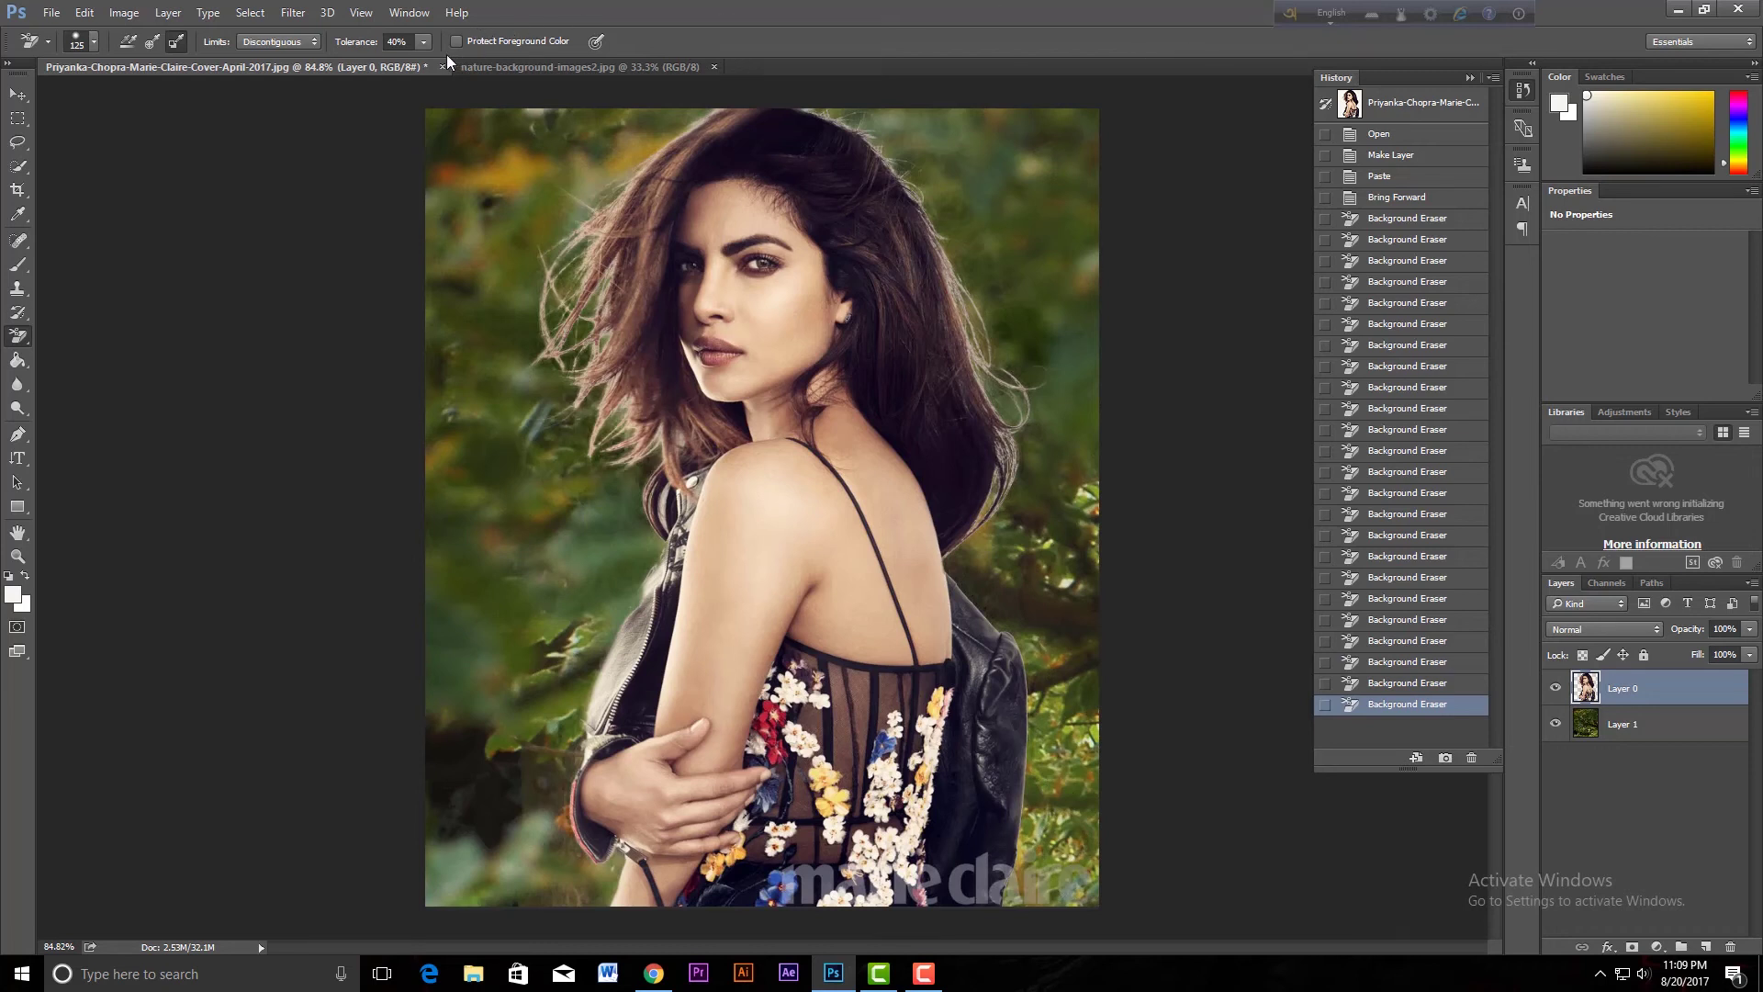
Set tolerance to 45% and change brush spacing to 10% with slightly higher hardness
click(424, 42)
click(397, 42)
click(93, 48)
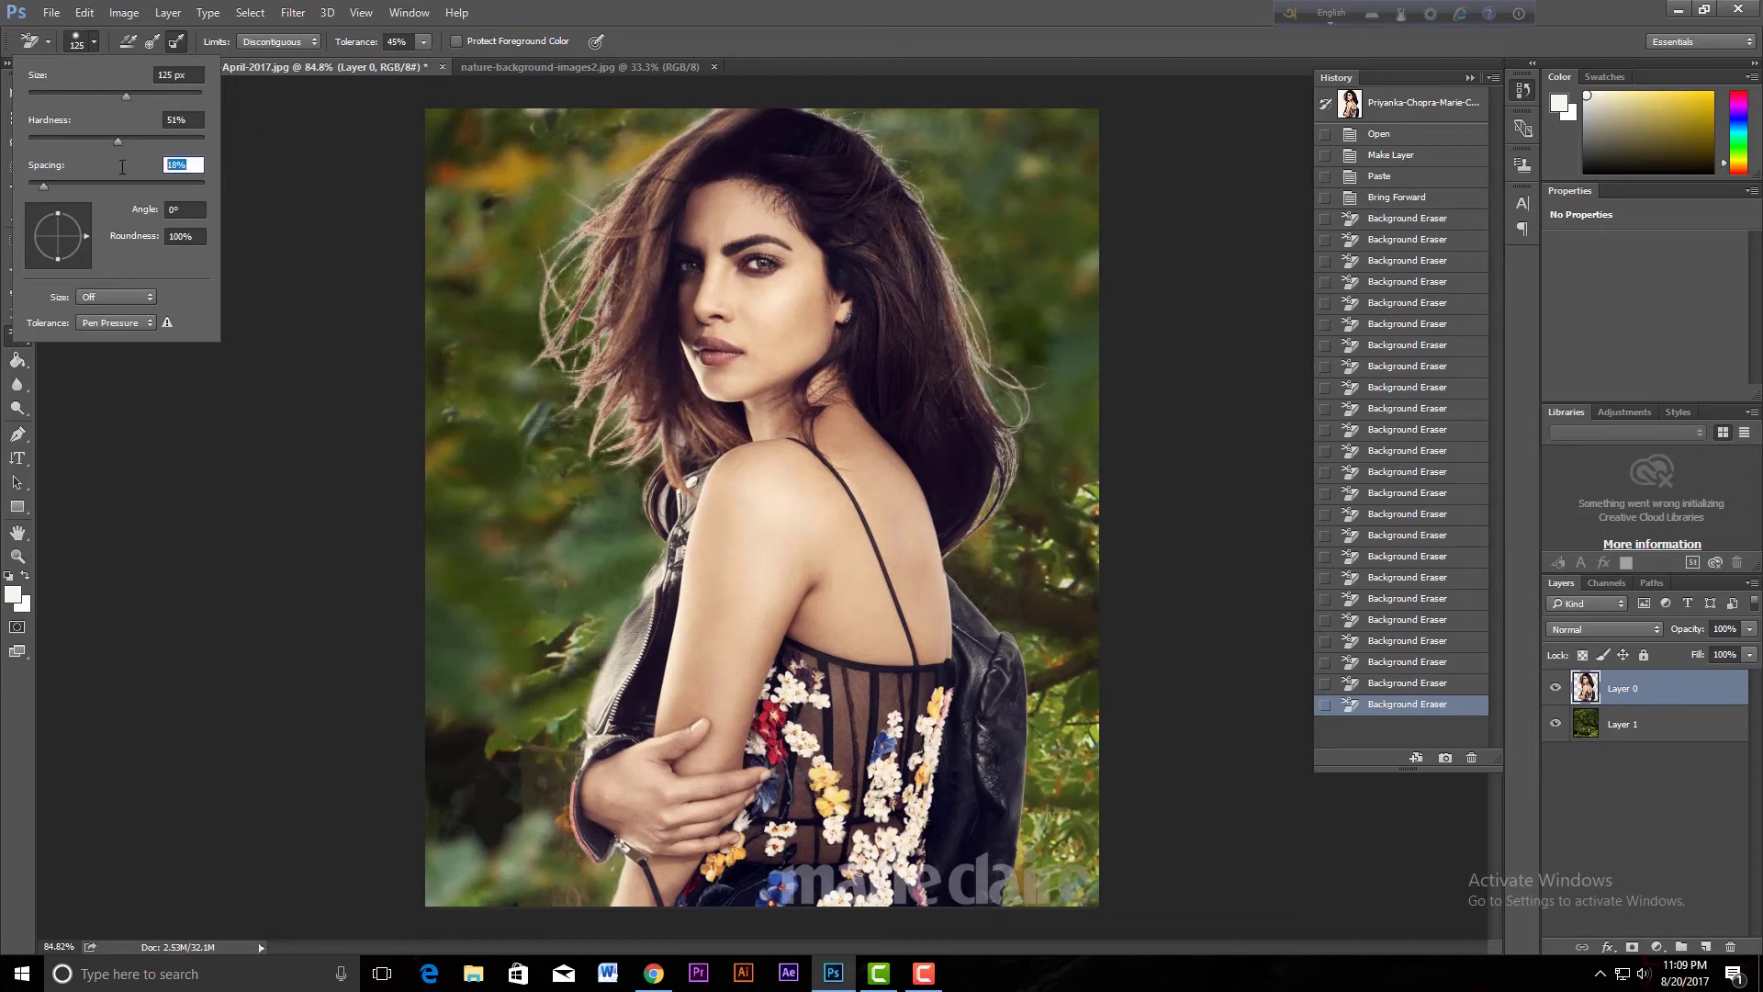
text(10)
click(187, 120)
drag(136, 143, 138, 143)
click(603, 18)
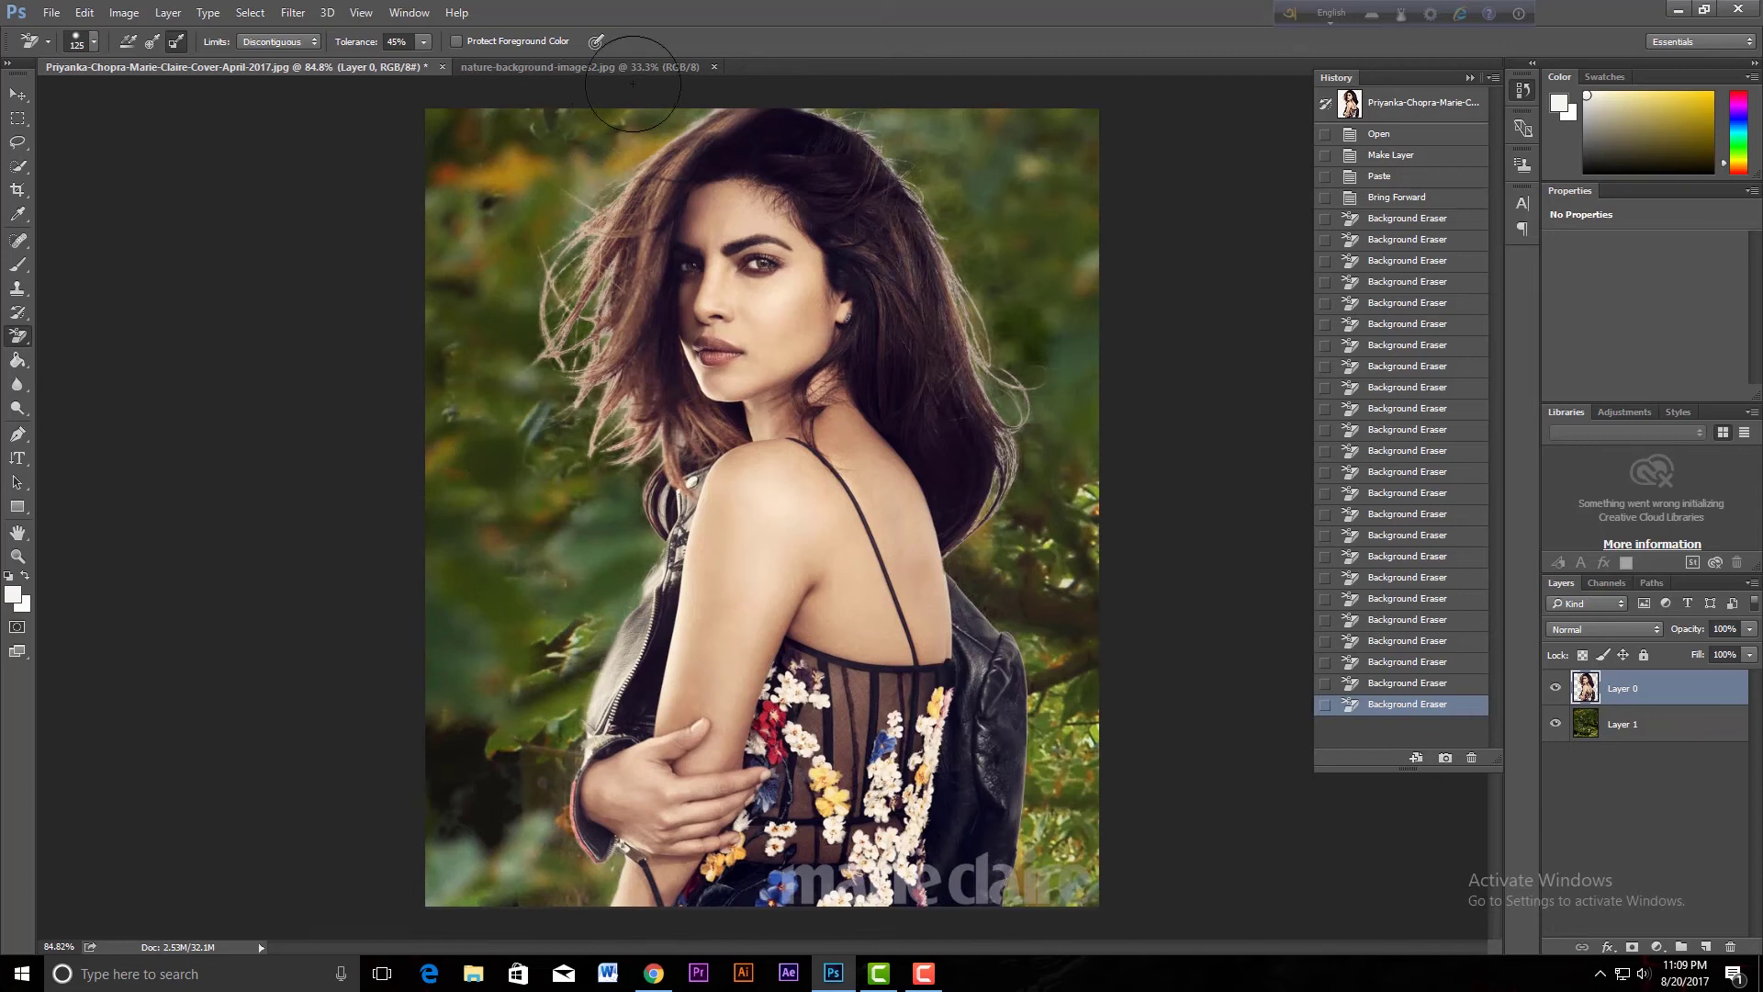
Erase leftover pixels at the top-left corner and along both hair edges
drag(558, 120, 473, 175)
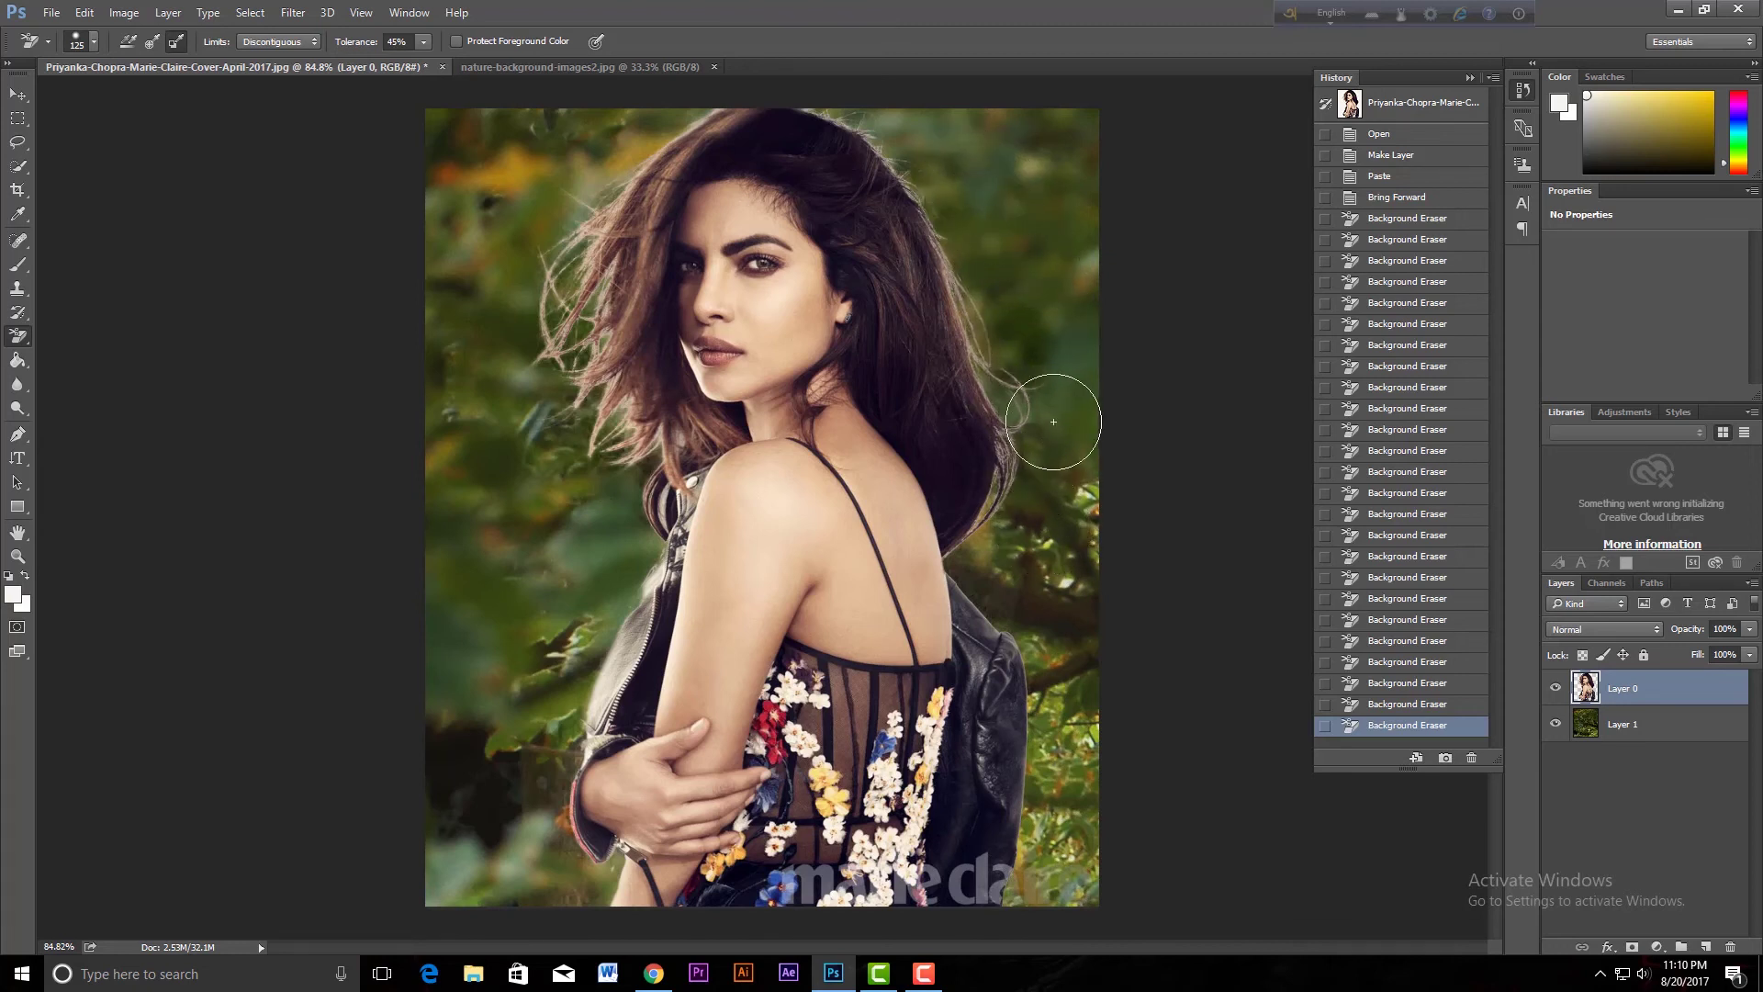
drag(1028, 531, 1052, 285)
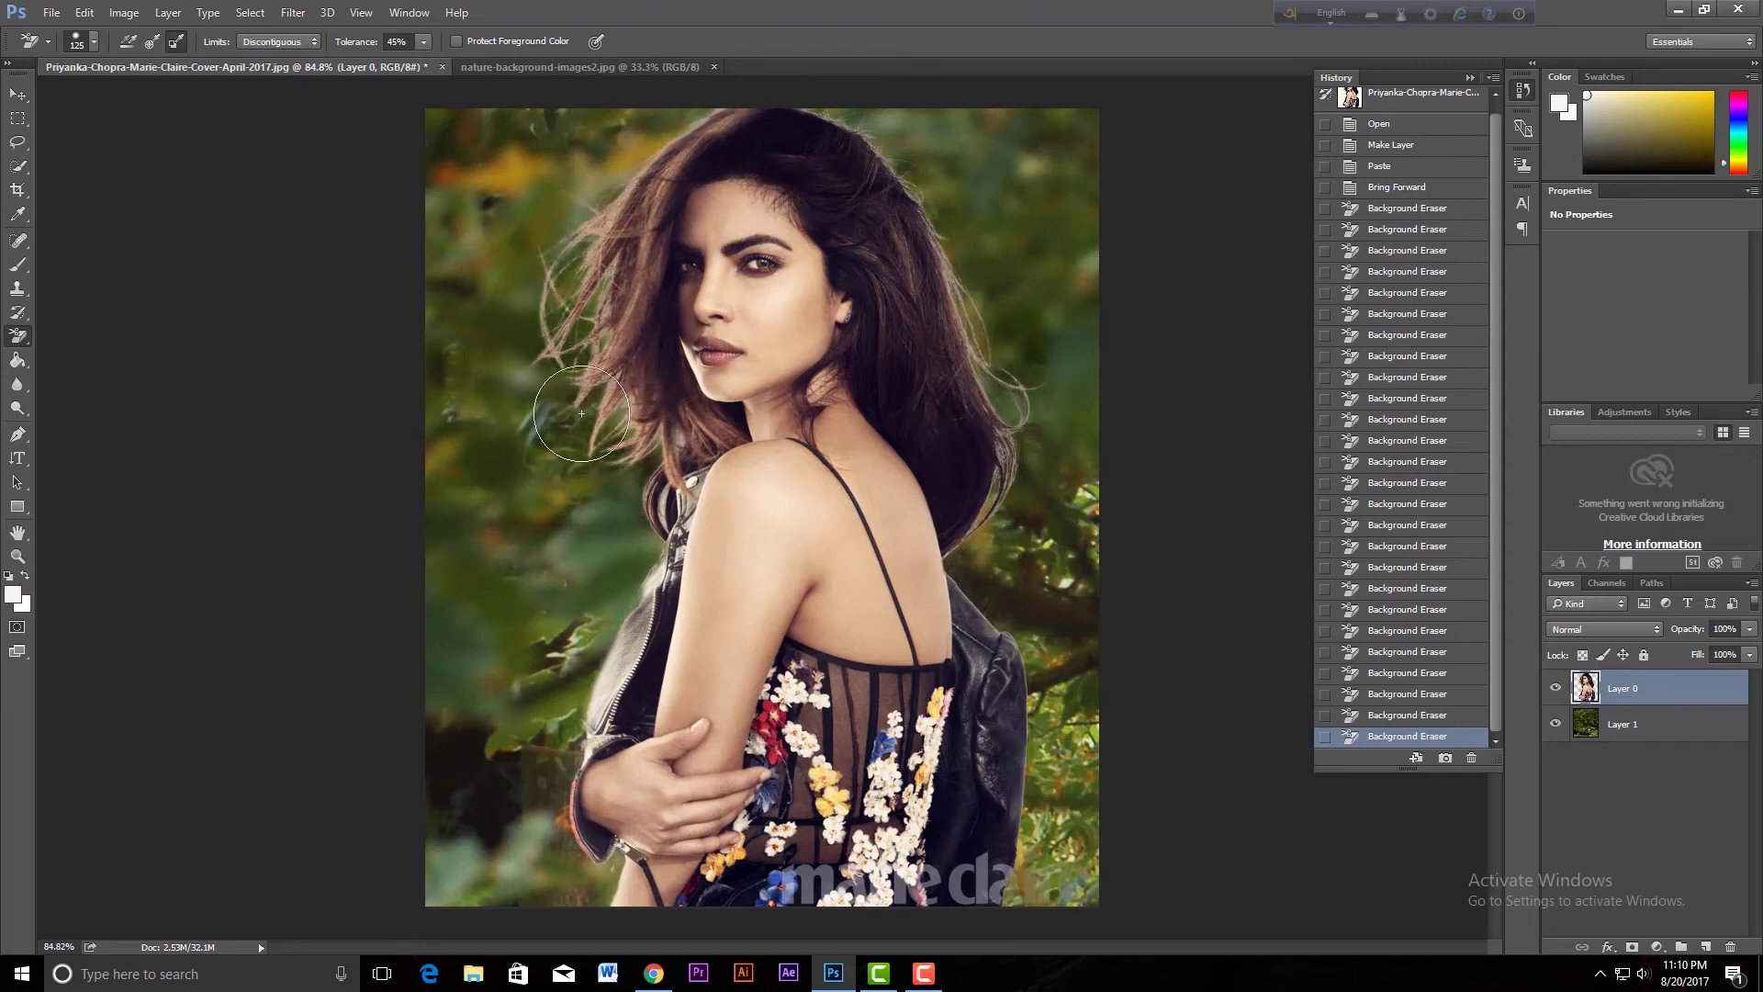
drag(603, 412, 606, 450)
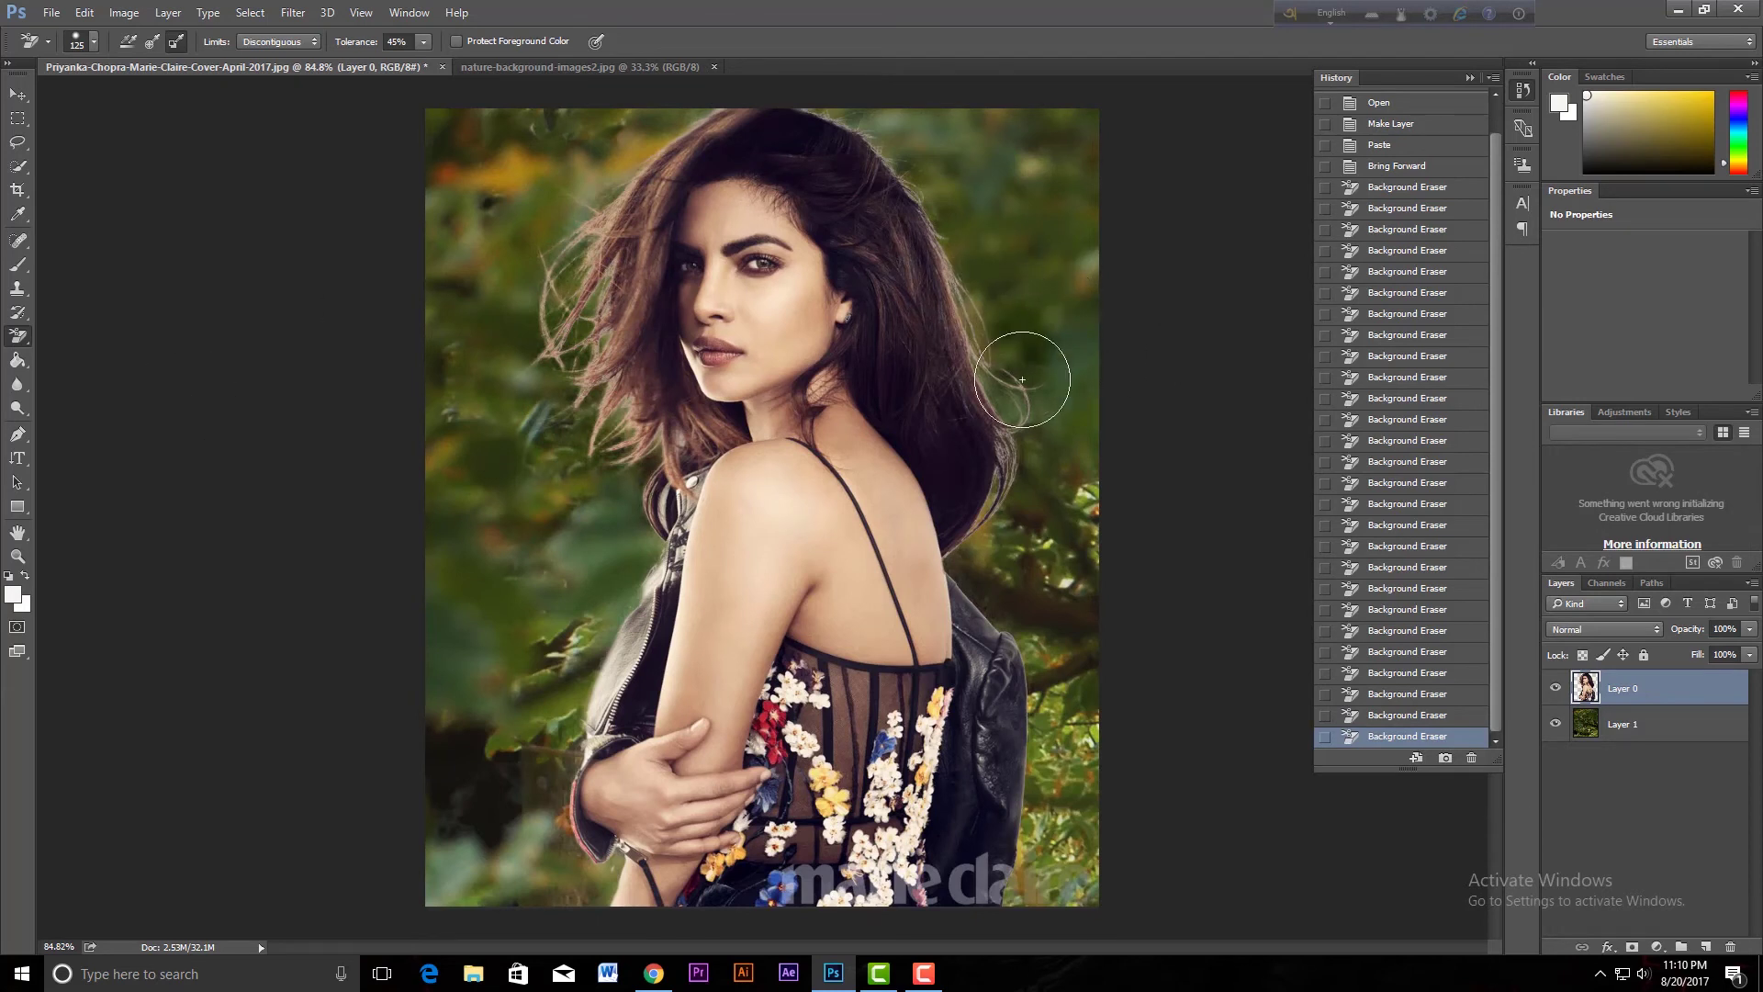
drag(1031, 439, 1047, 427)
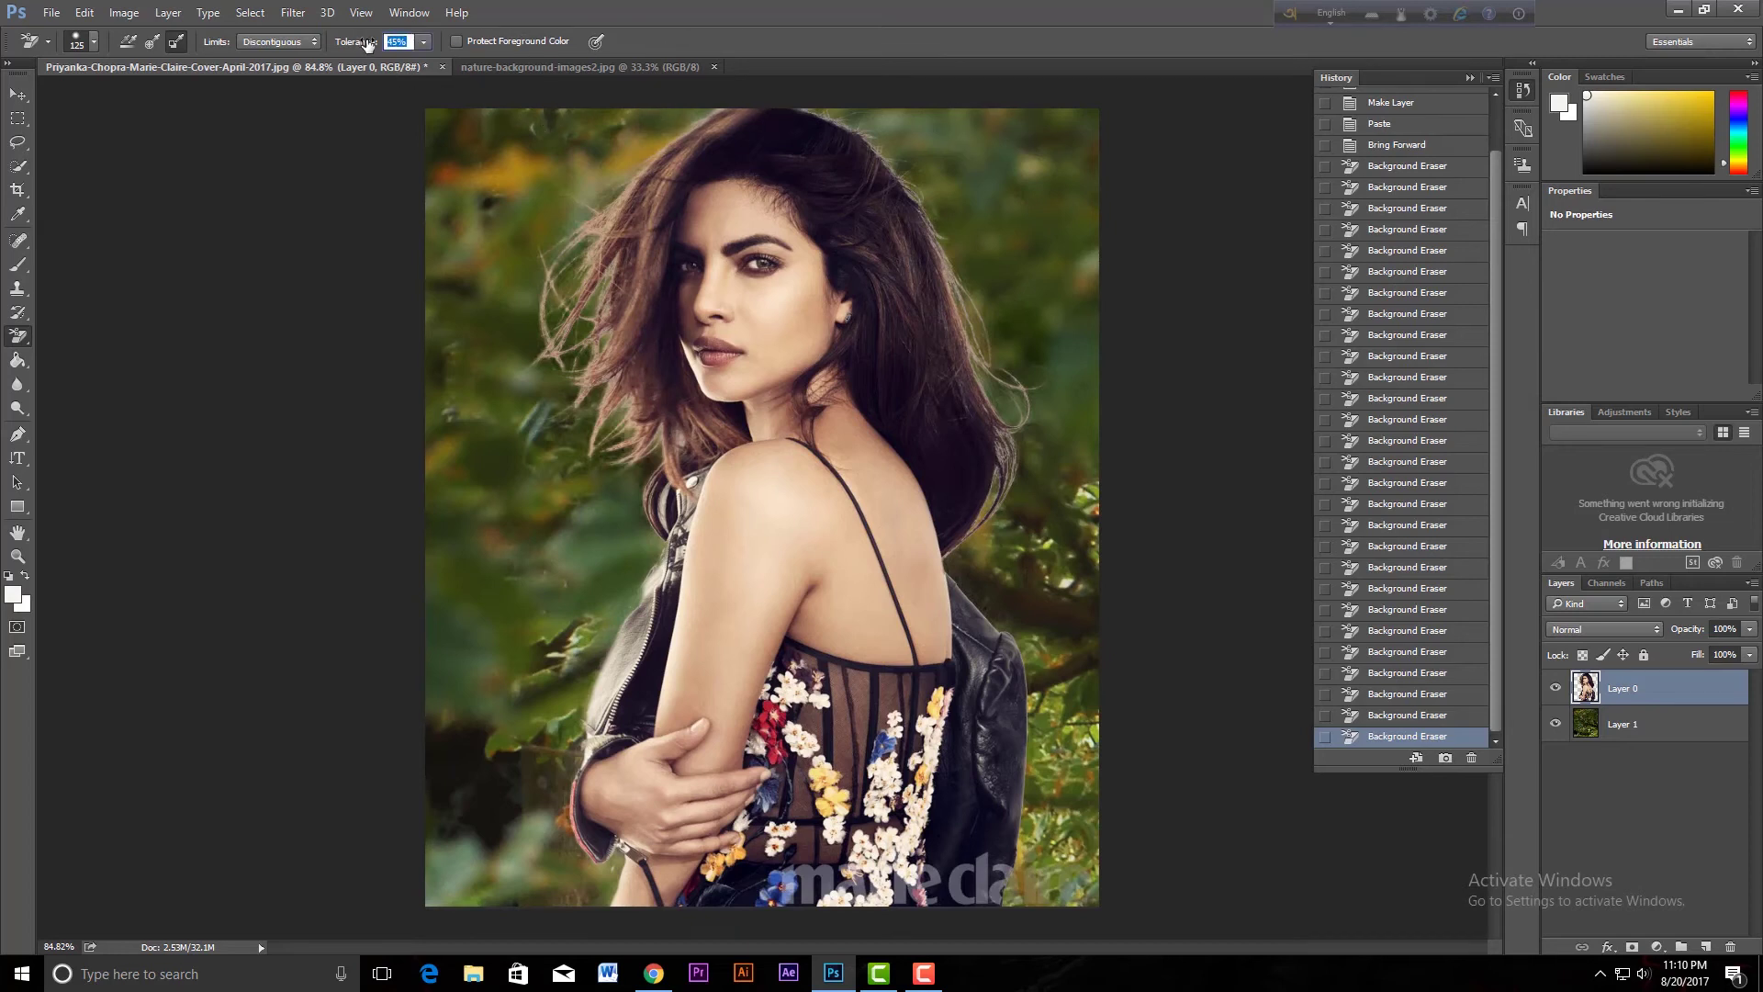
Set tolerance to 50%, shrink the brush, and erase fringe by the lower-right jacket edge
text(0)
key(Return)
key(bracketleft)
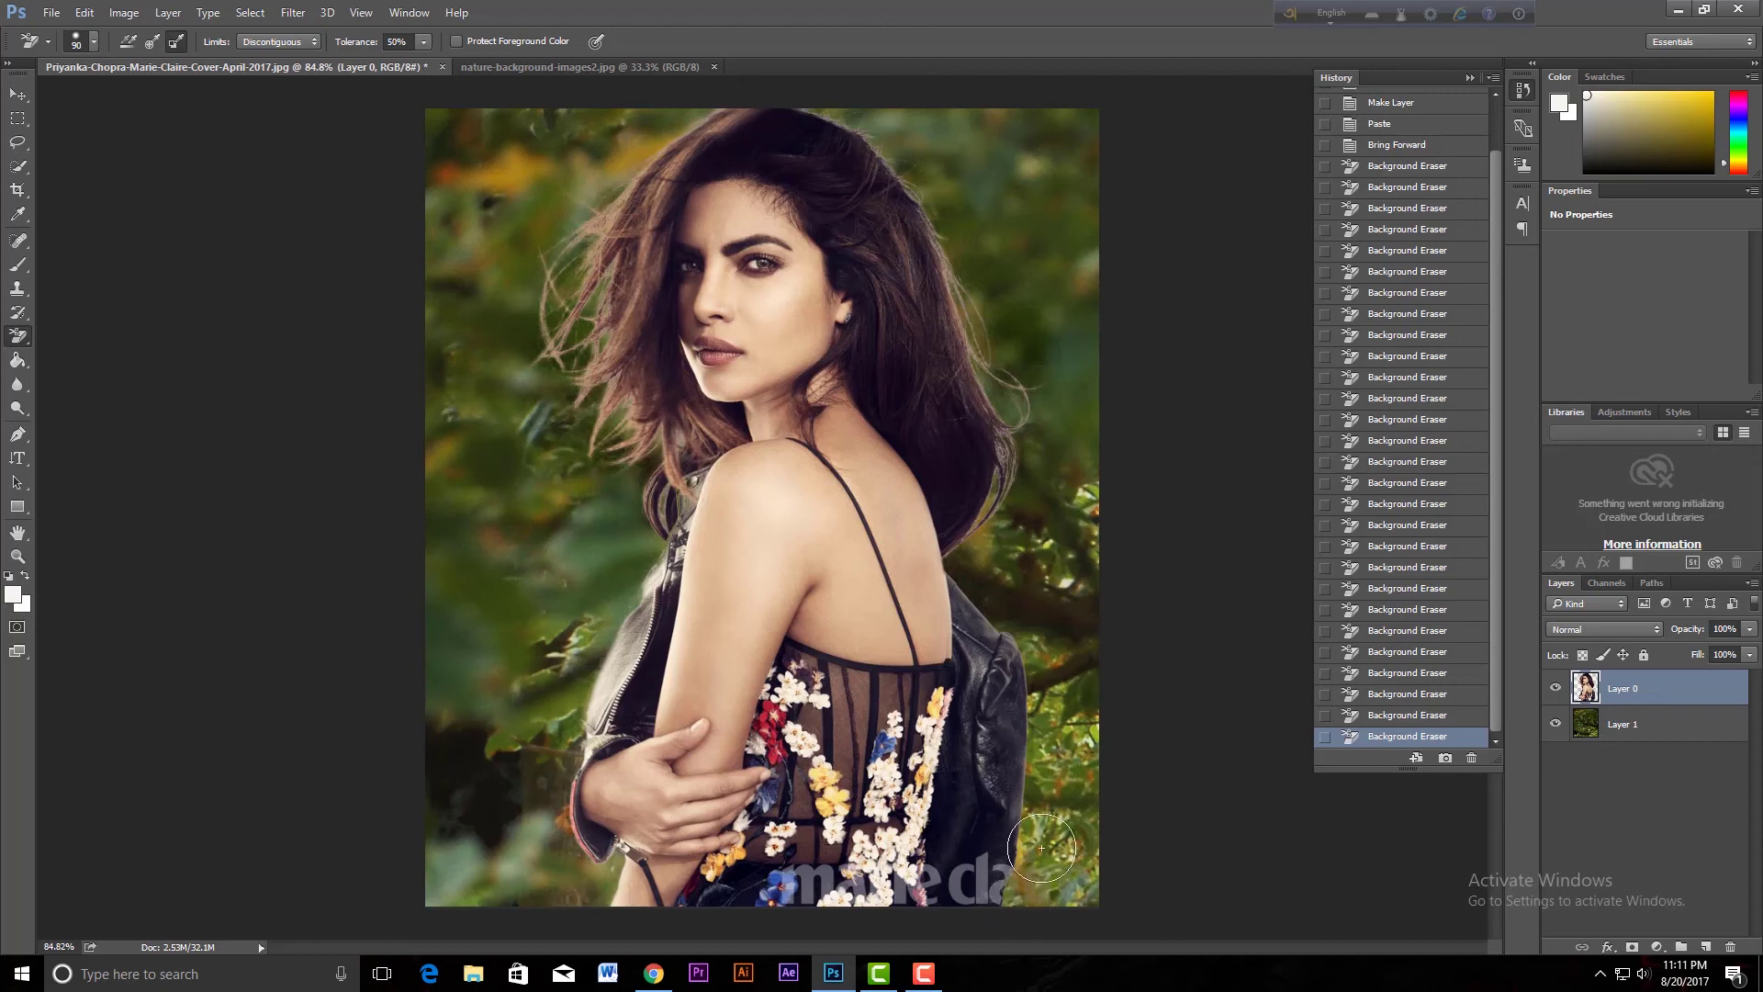
drag(1041, 848, 1075, 887)
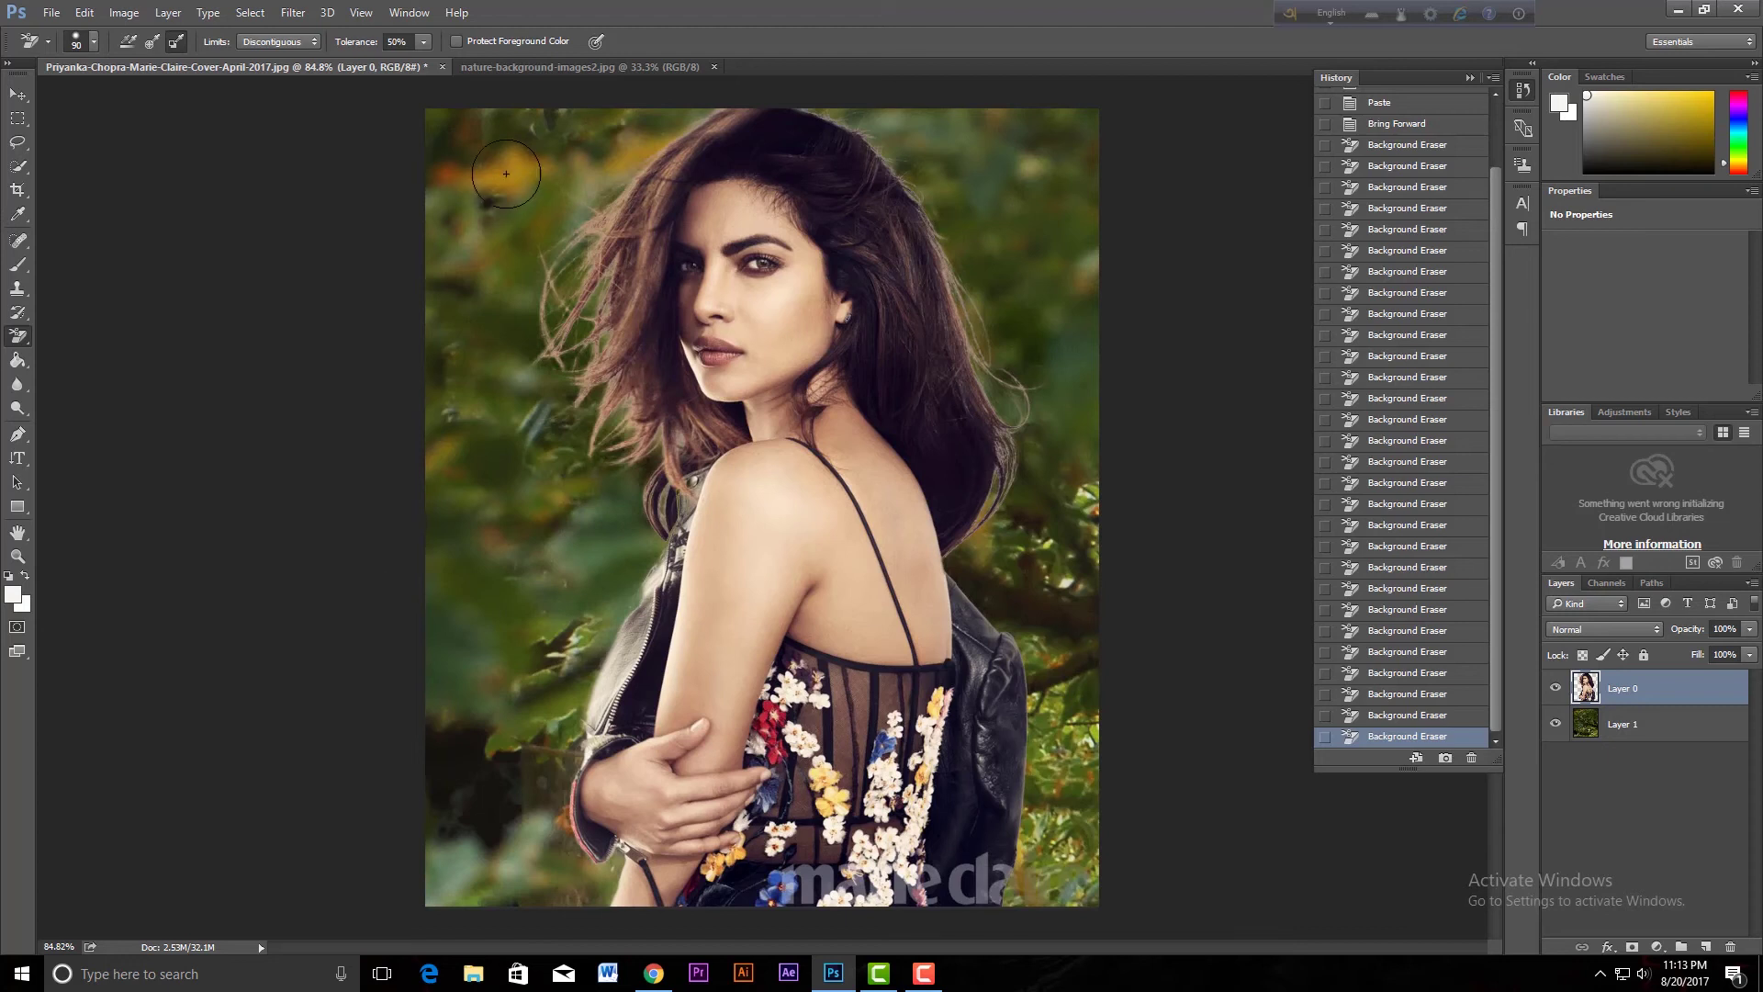
Open Priyanka388802.jpg from the Desktop, zoom in, and halve the eraser brush size
click(52, 13)
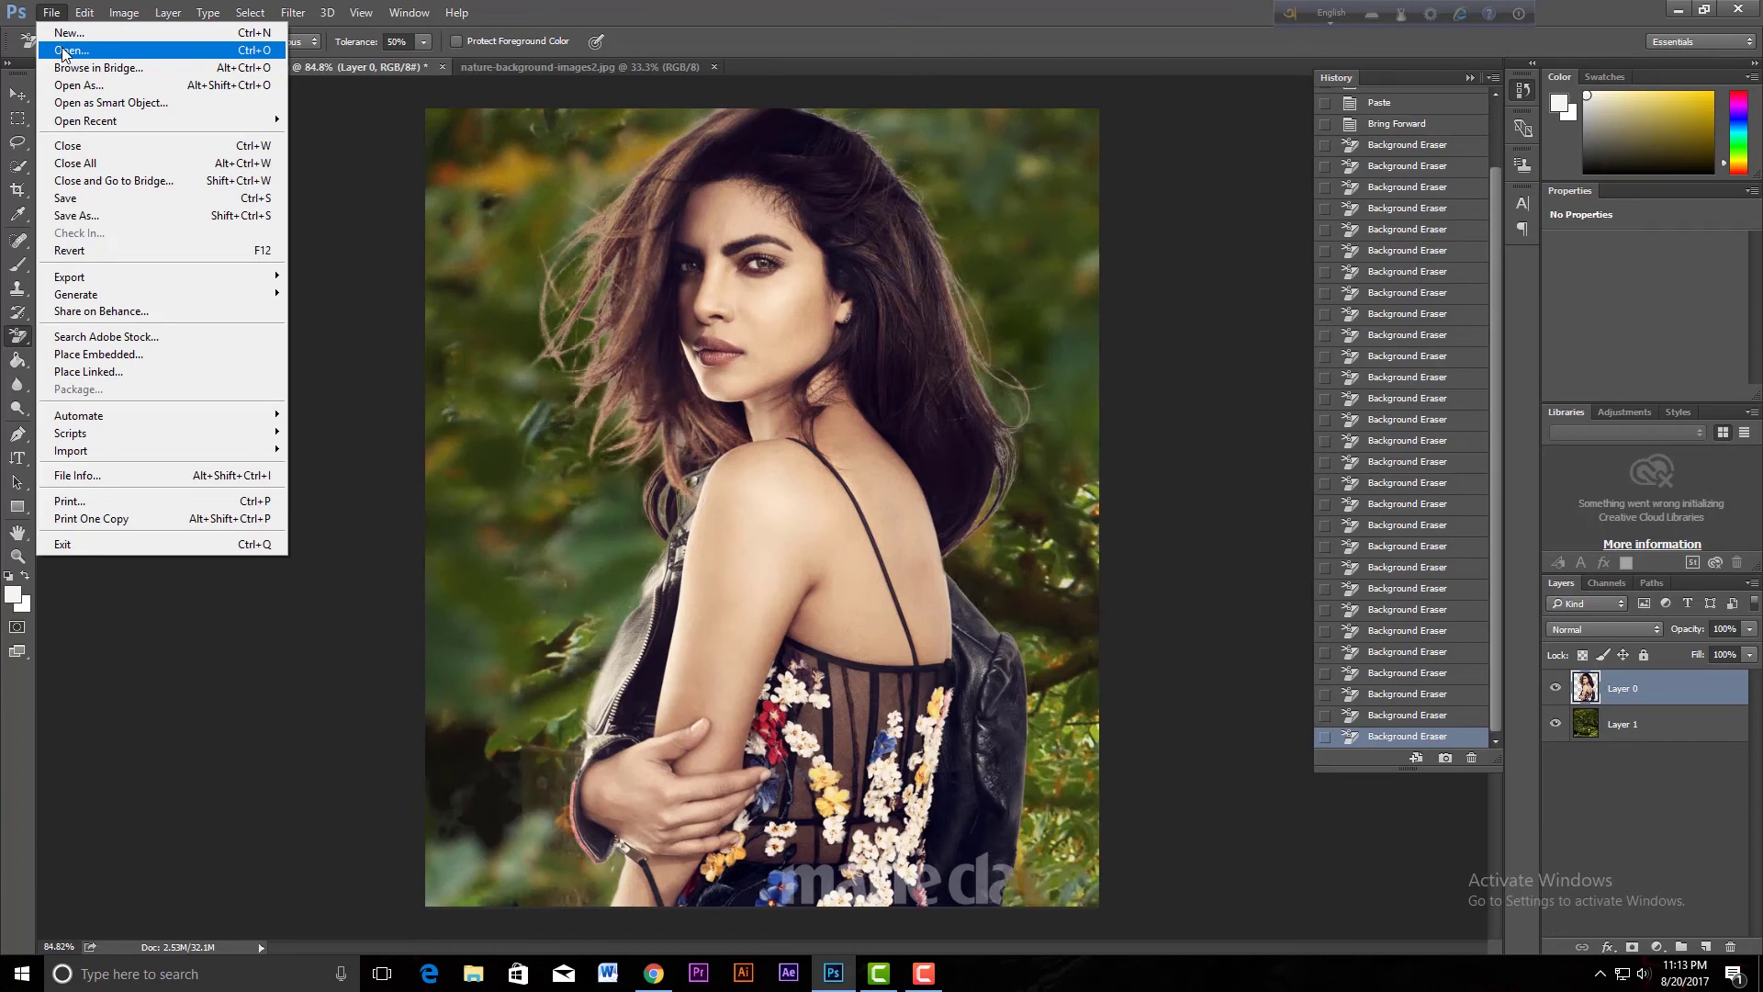
click(64, 52)
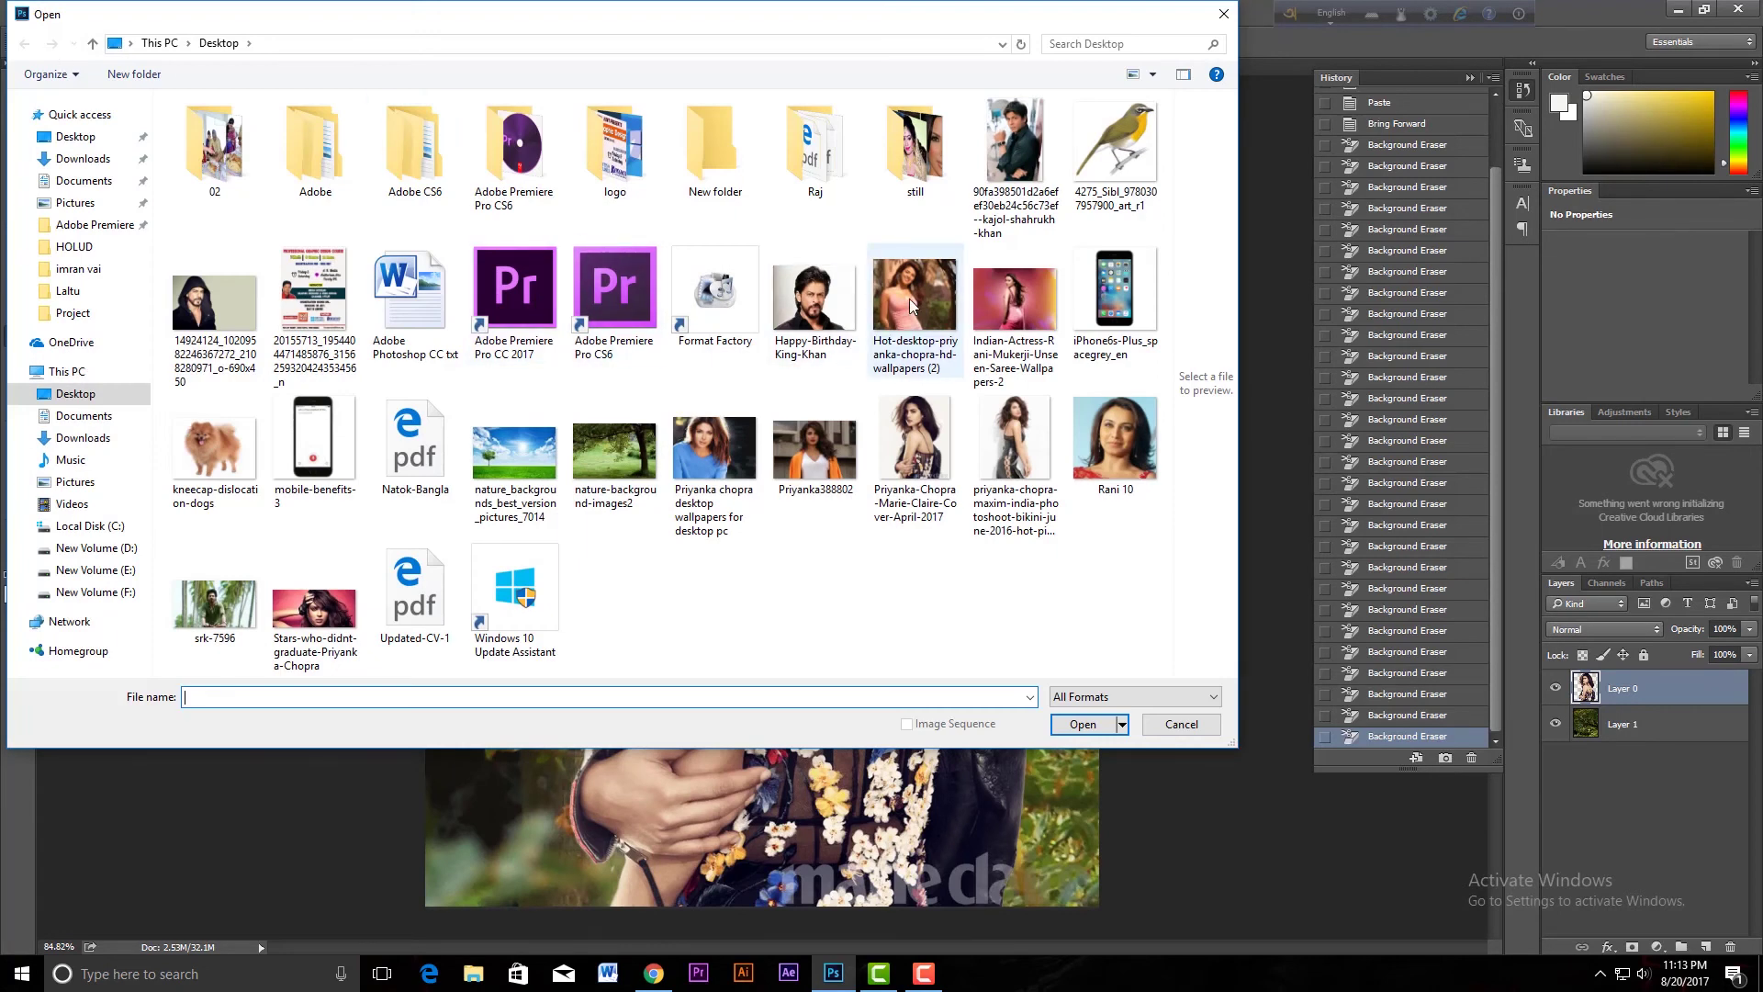
click(810, 454)
click(1083, 726)
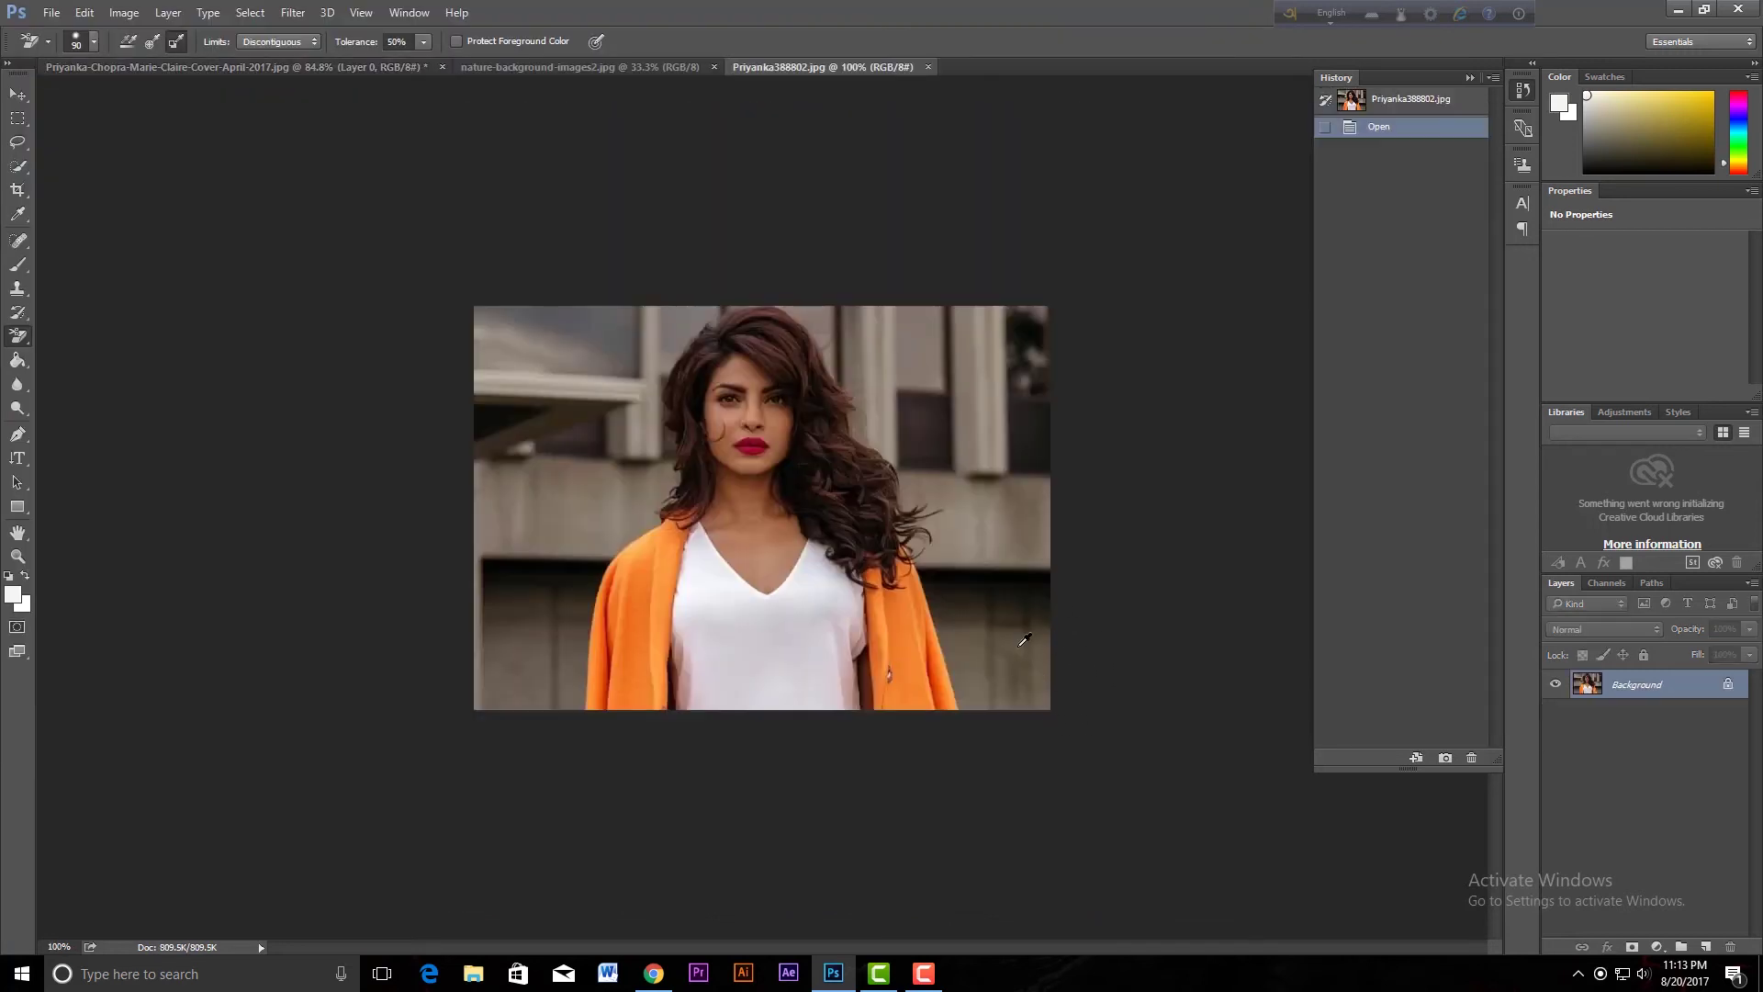
scroll(1024, 640, up, 4)
scroll(1024, 643, up, 2)
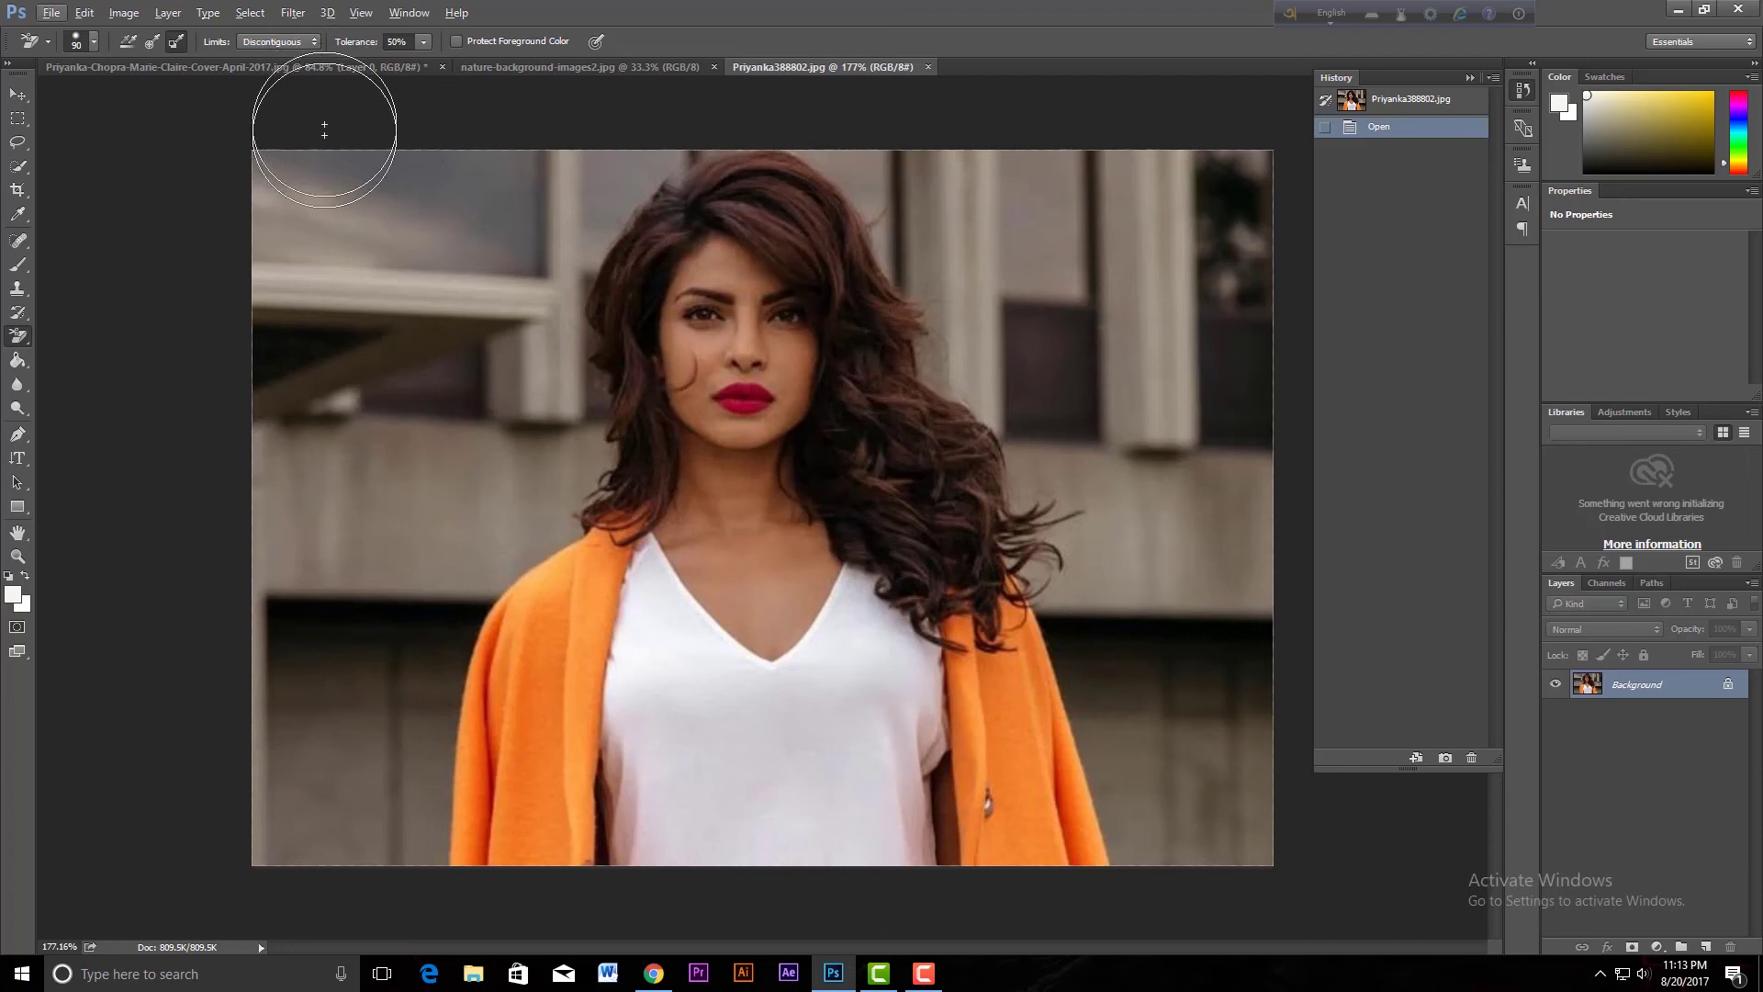
key(bracketleft)
key(bracketleft)
key(bracketleft)
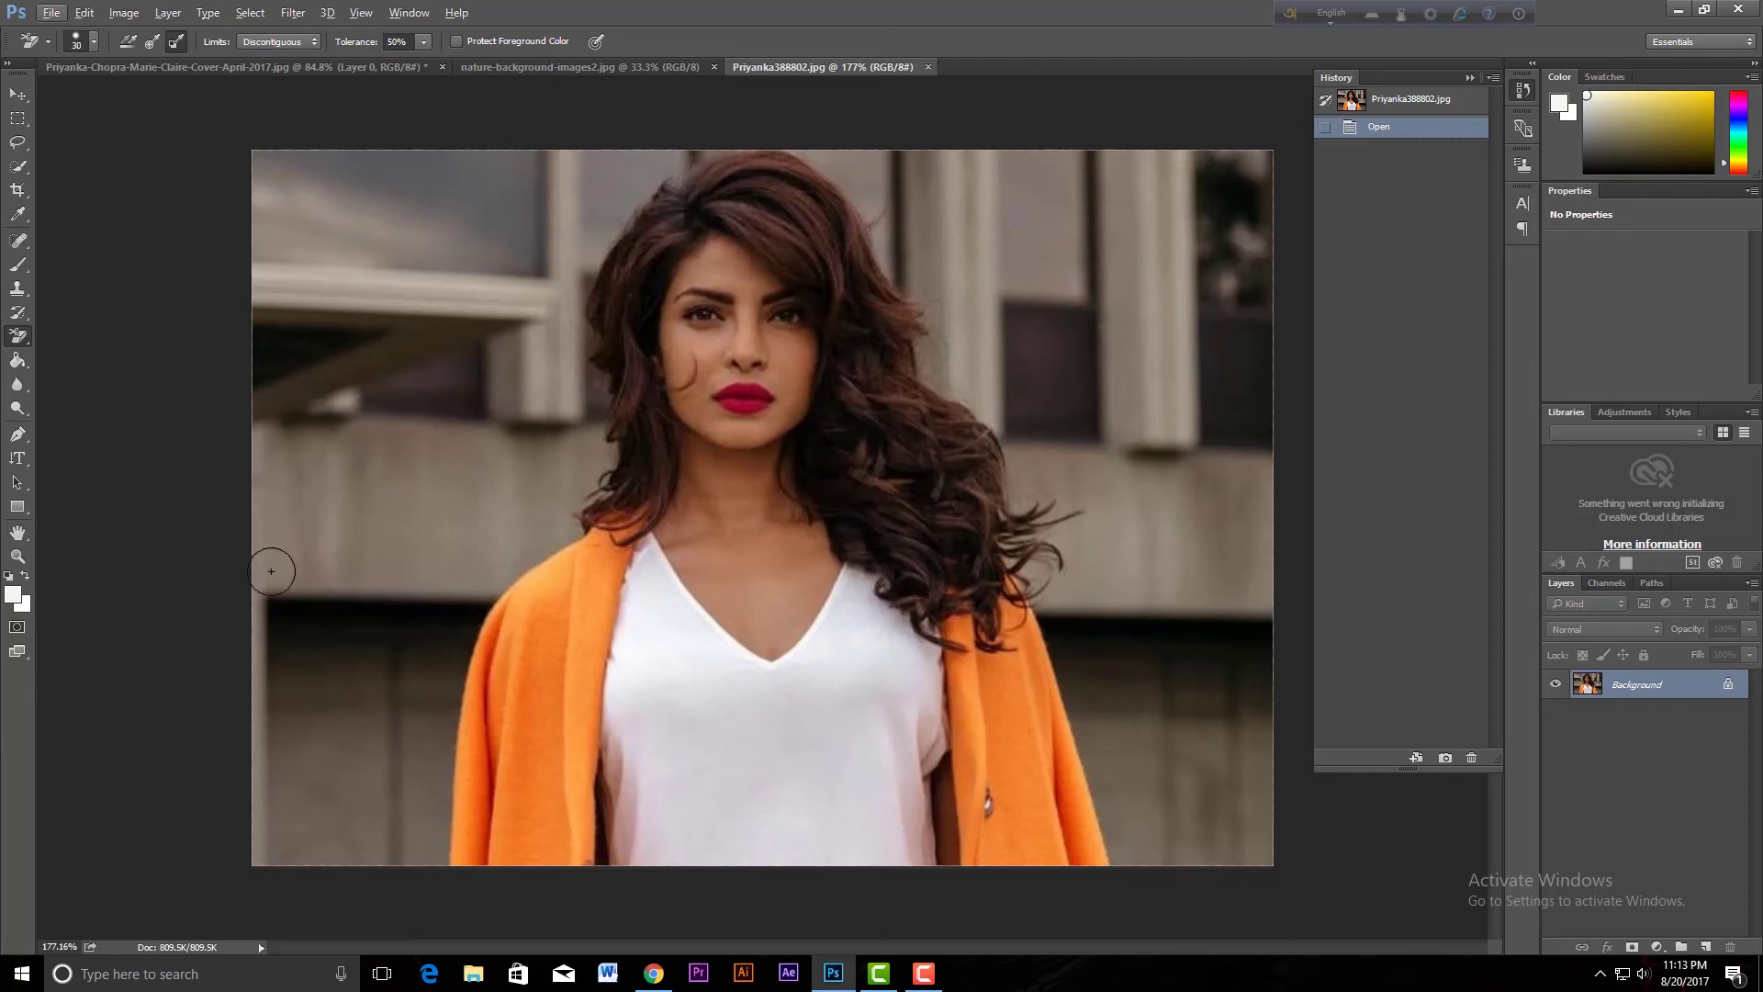
Sample the building's grey-brown wall as both the background and foreground colour
click(19, 593)
click(23, 606)
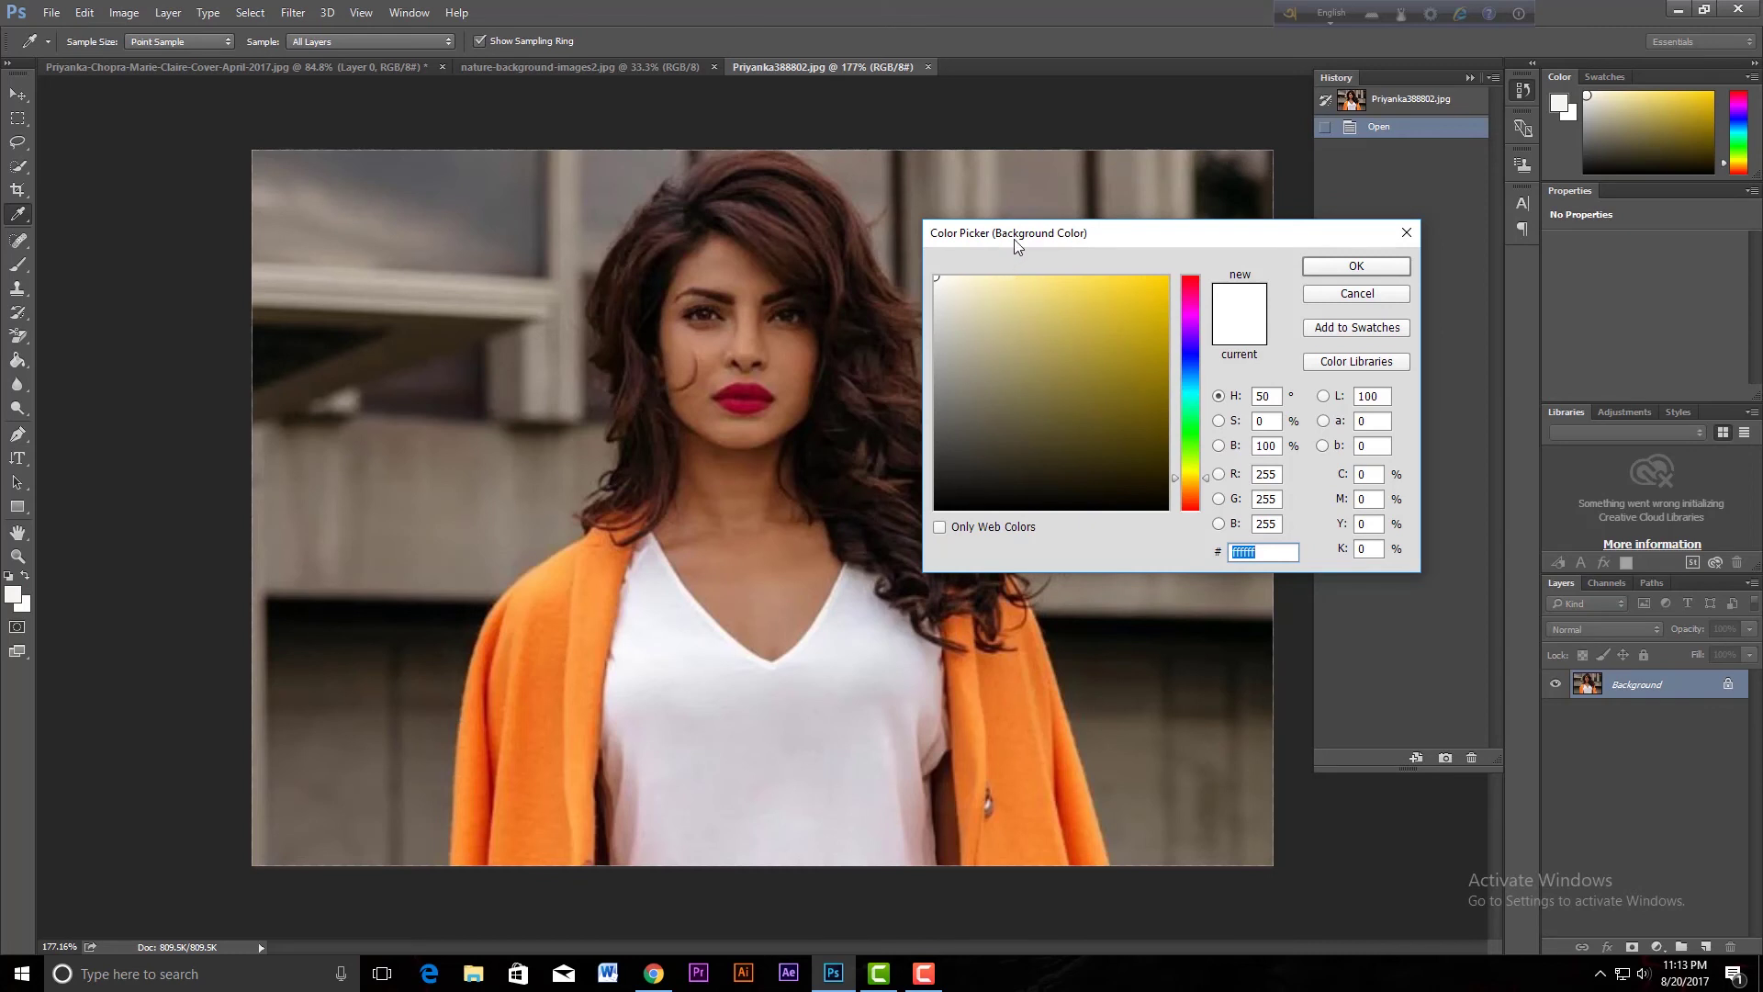
click(555, 538)
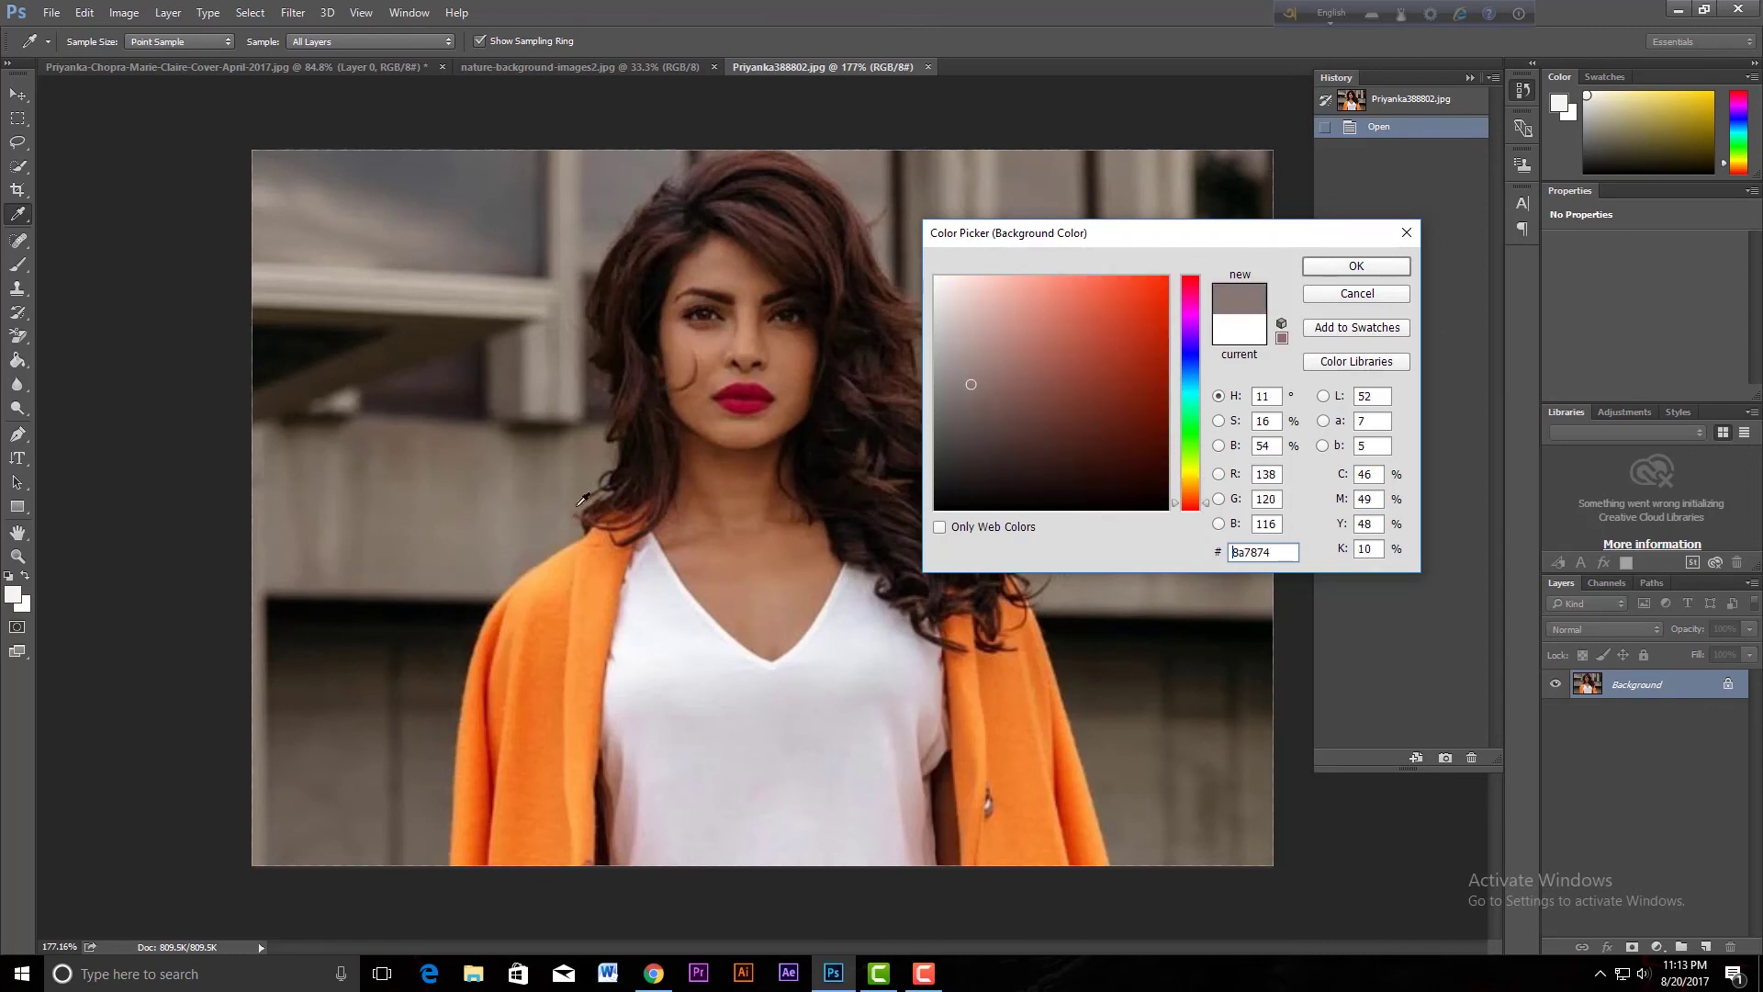
click(1350, 266)
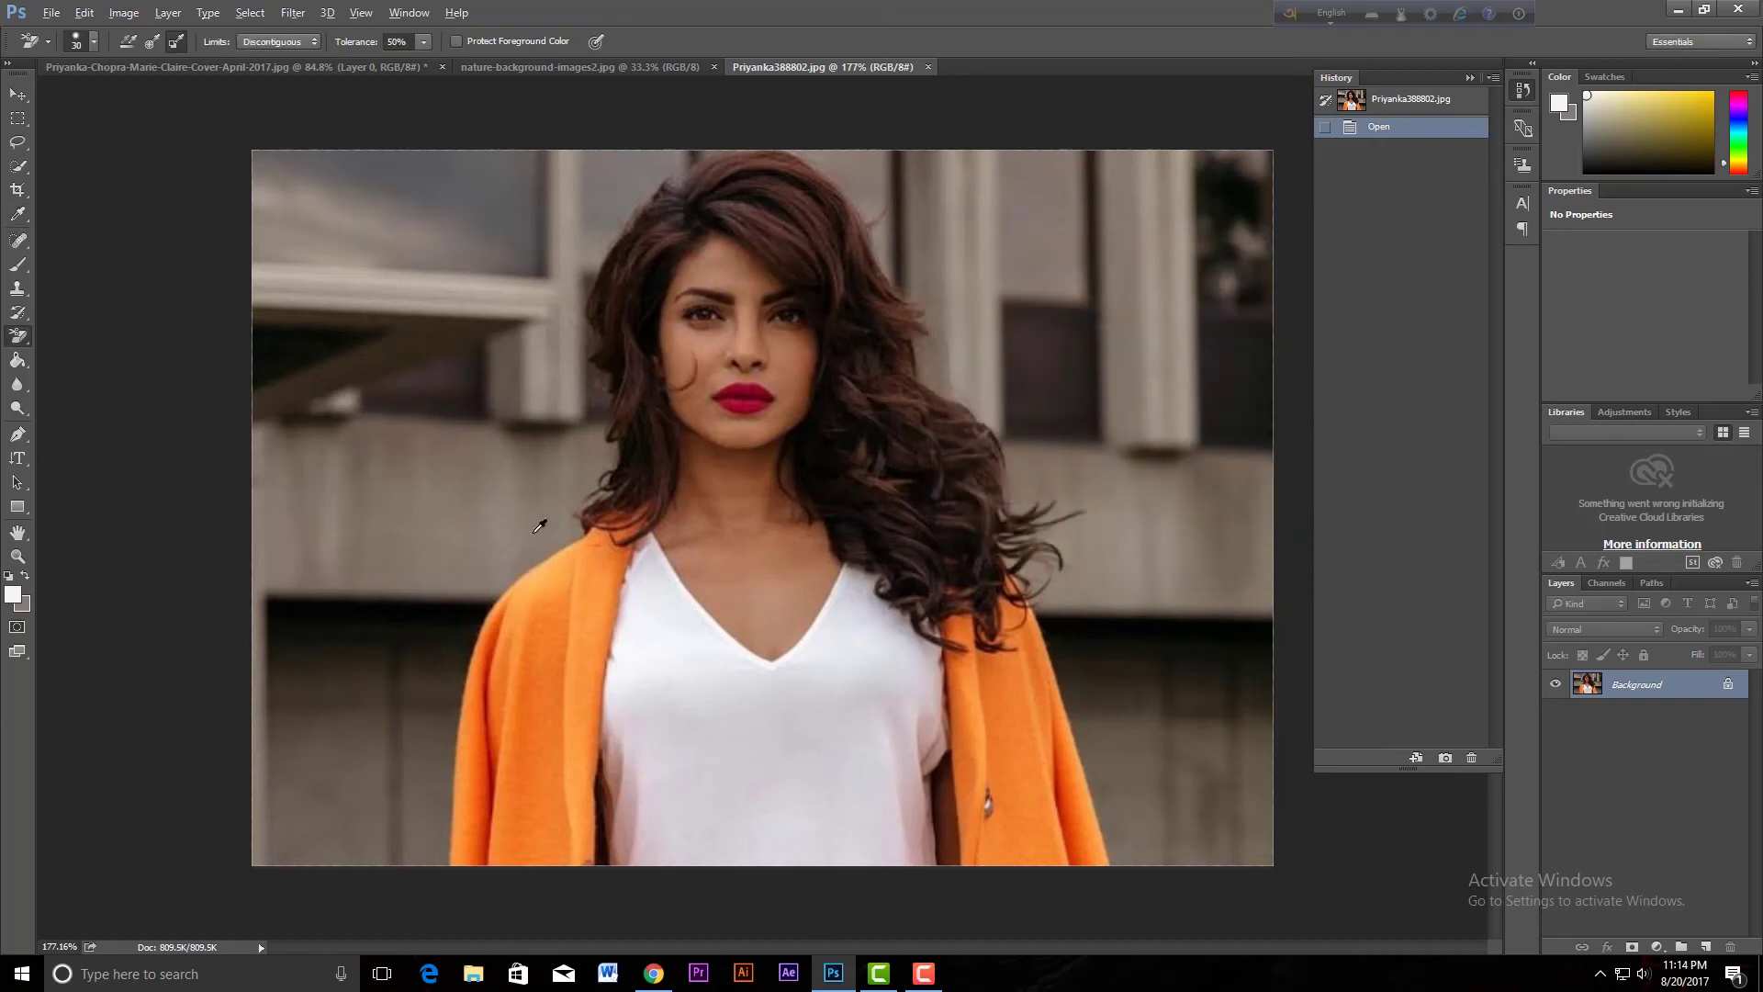
alt+click(540, 526)
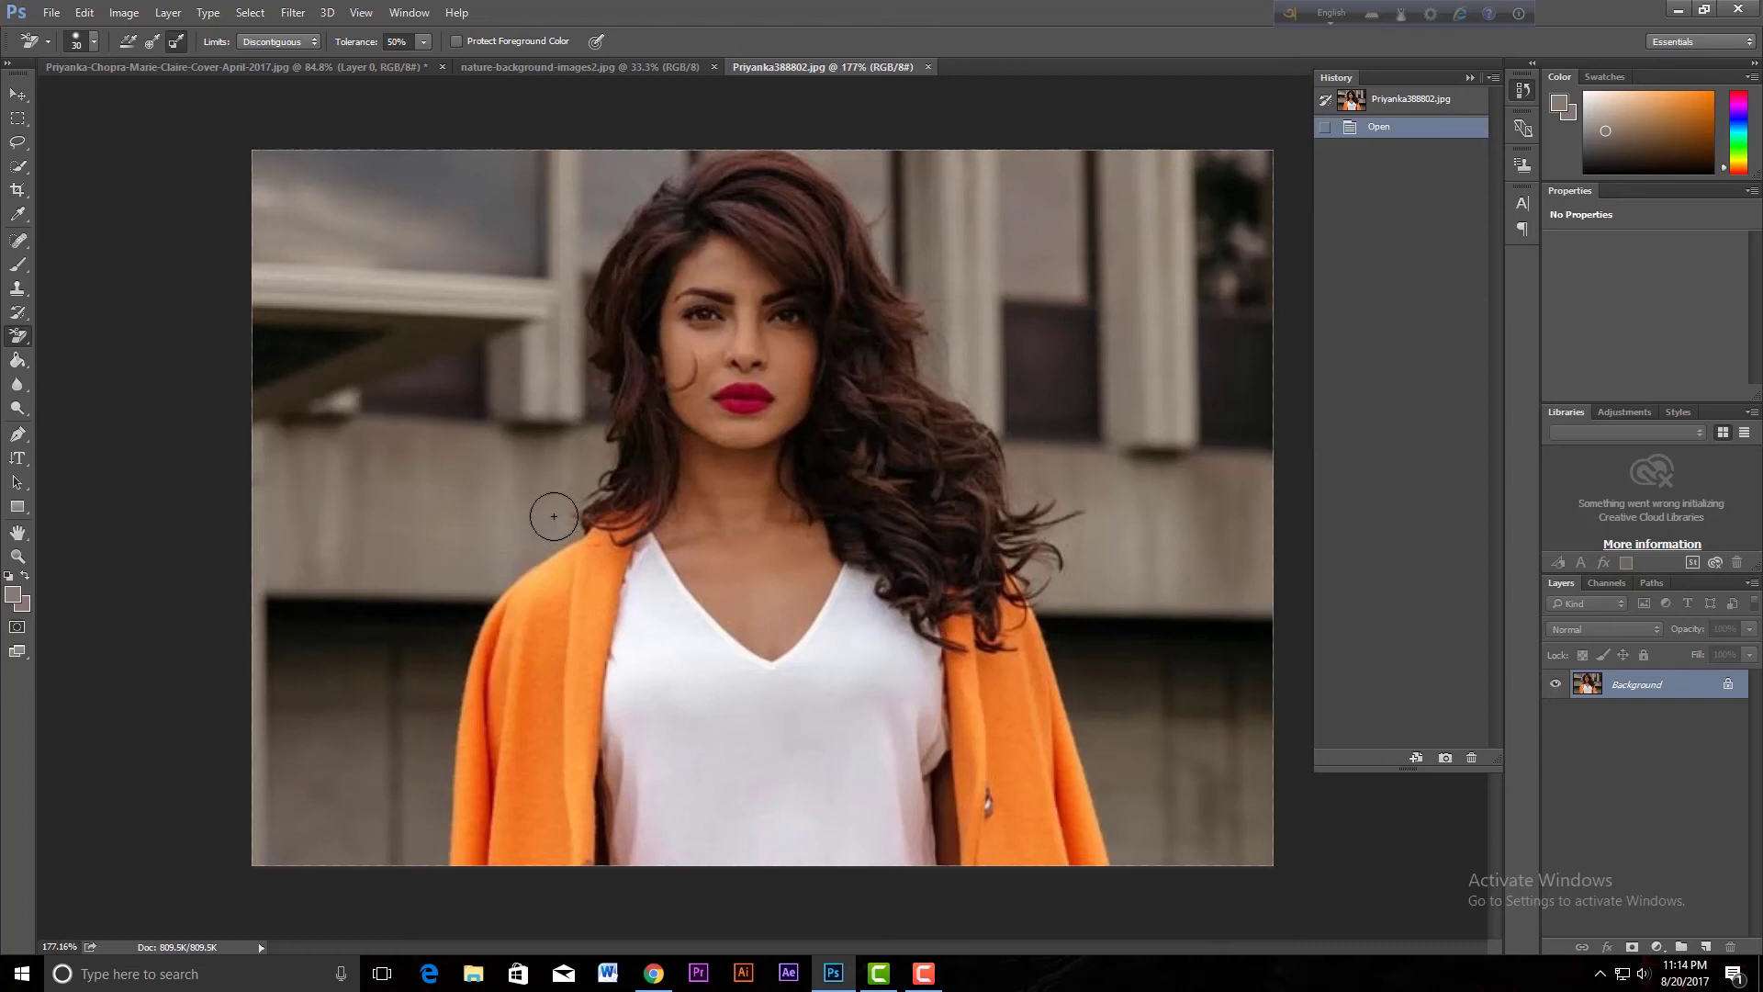
Test-erase the wall along the shoulder, then undo it
scroll(553, 516, up, 3)
scroll(553, 516, up, 3)
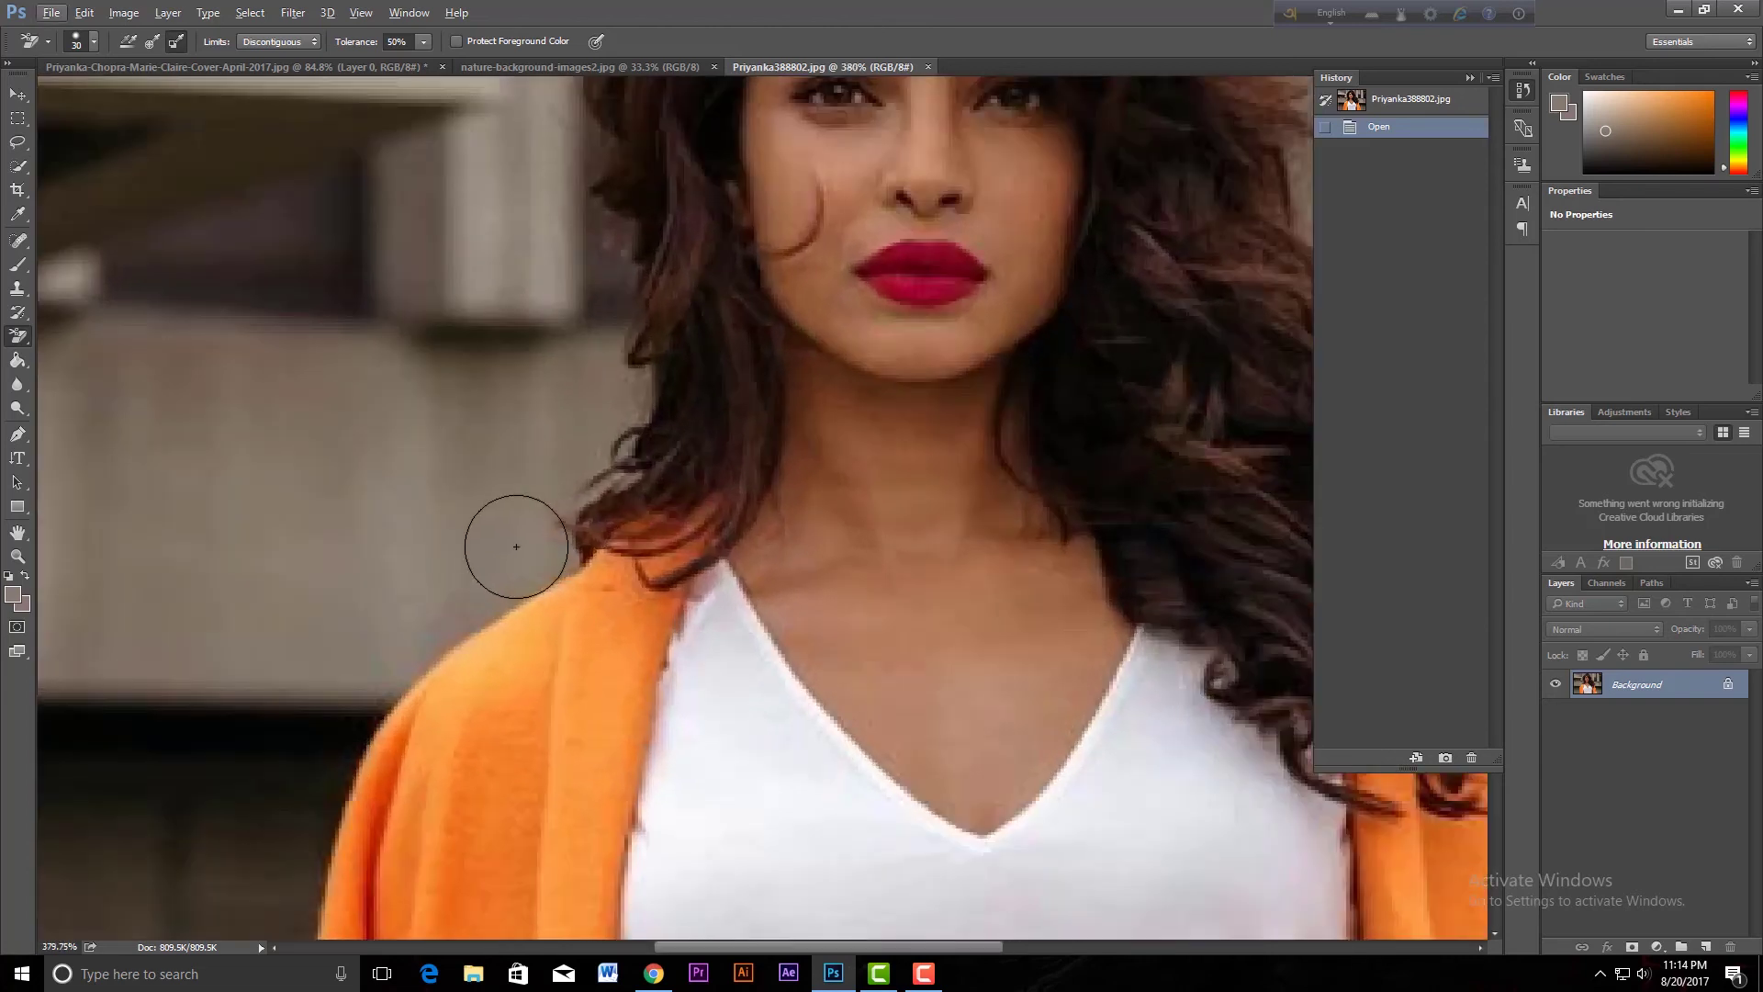
click(514, 543)
mouse_move(478, 653)
mouse_down()
mouse_move(347, 787)
mouse_move(374, 689)
mouse_move(472, 531)
mouse_move(511, 542)
mouse_move(551, 492)
mouse_move(648, 266)
mouse_up()
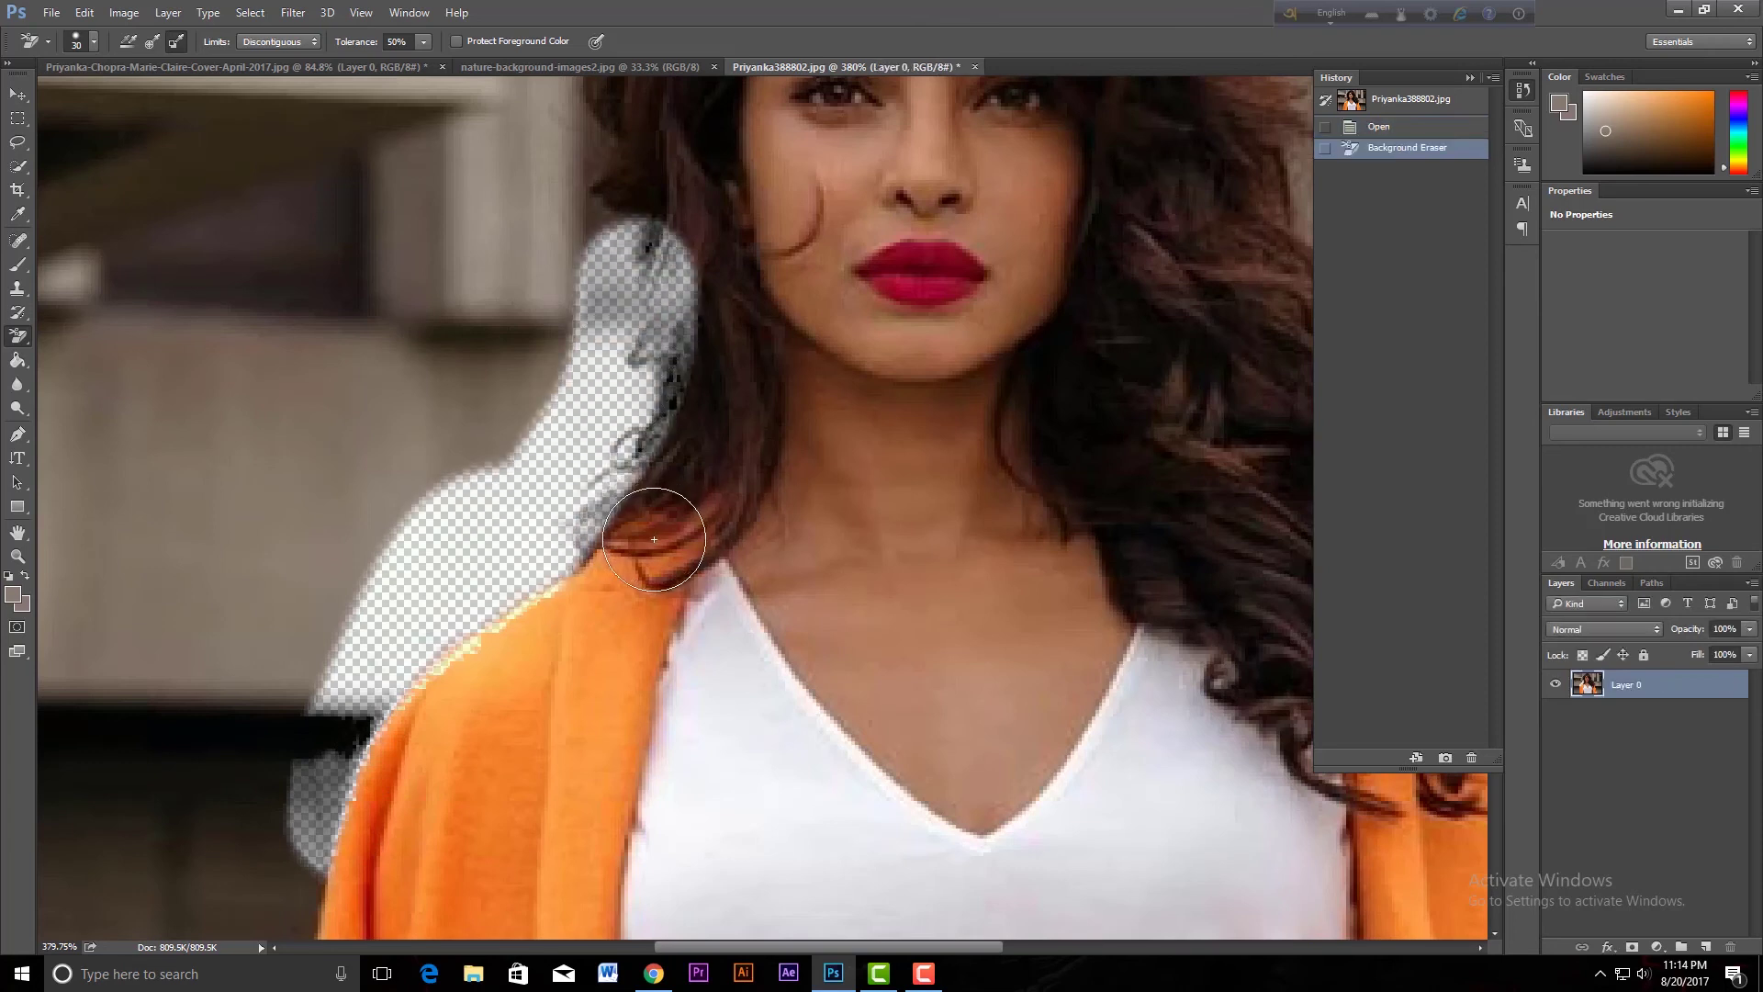
key(F12)
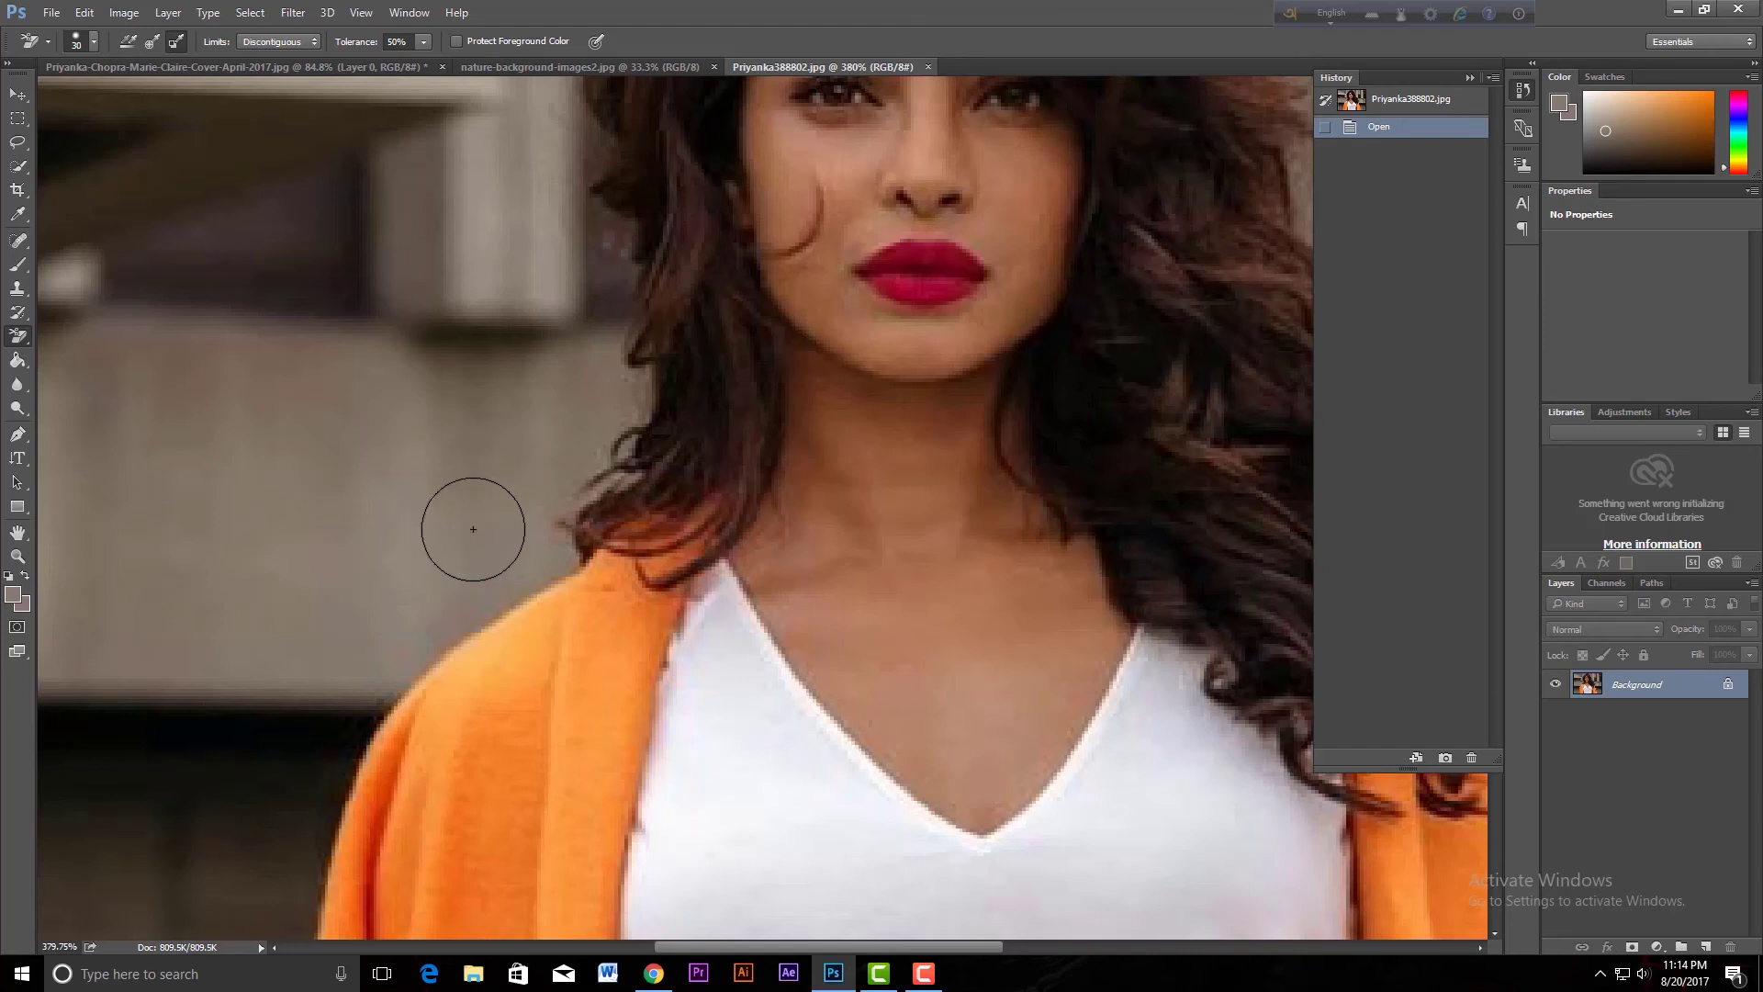
Set eraser tolerance to 35% and test-erase the background beside the hair edge
drag(559, 327, 679, 588)
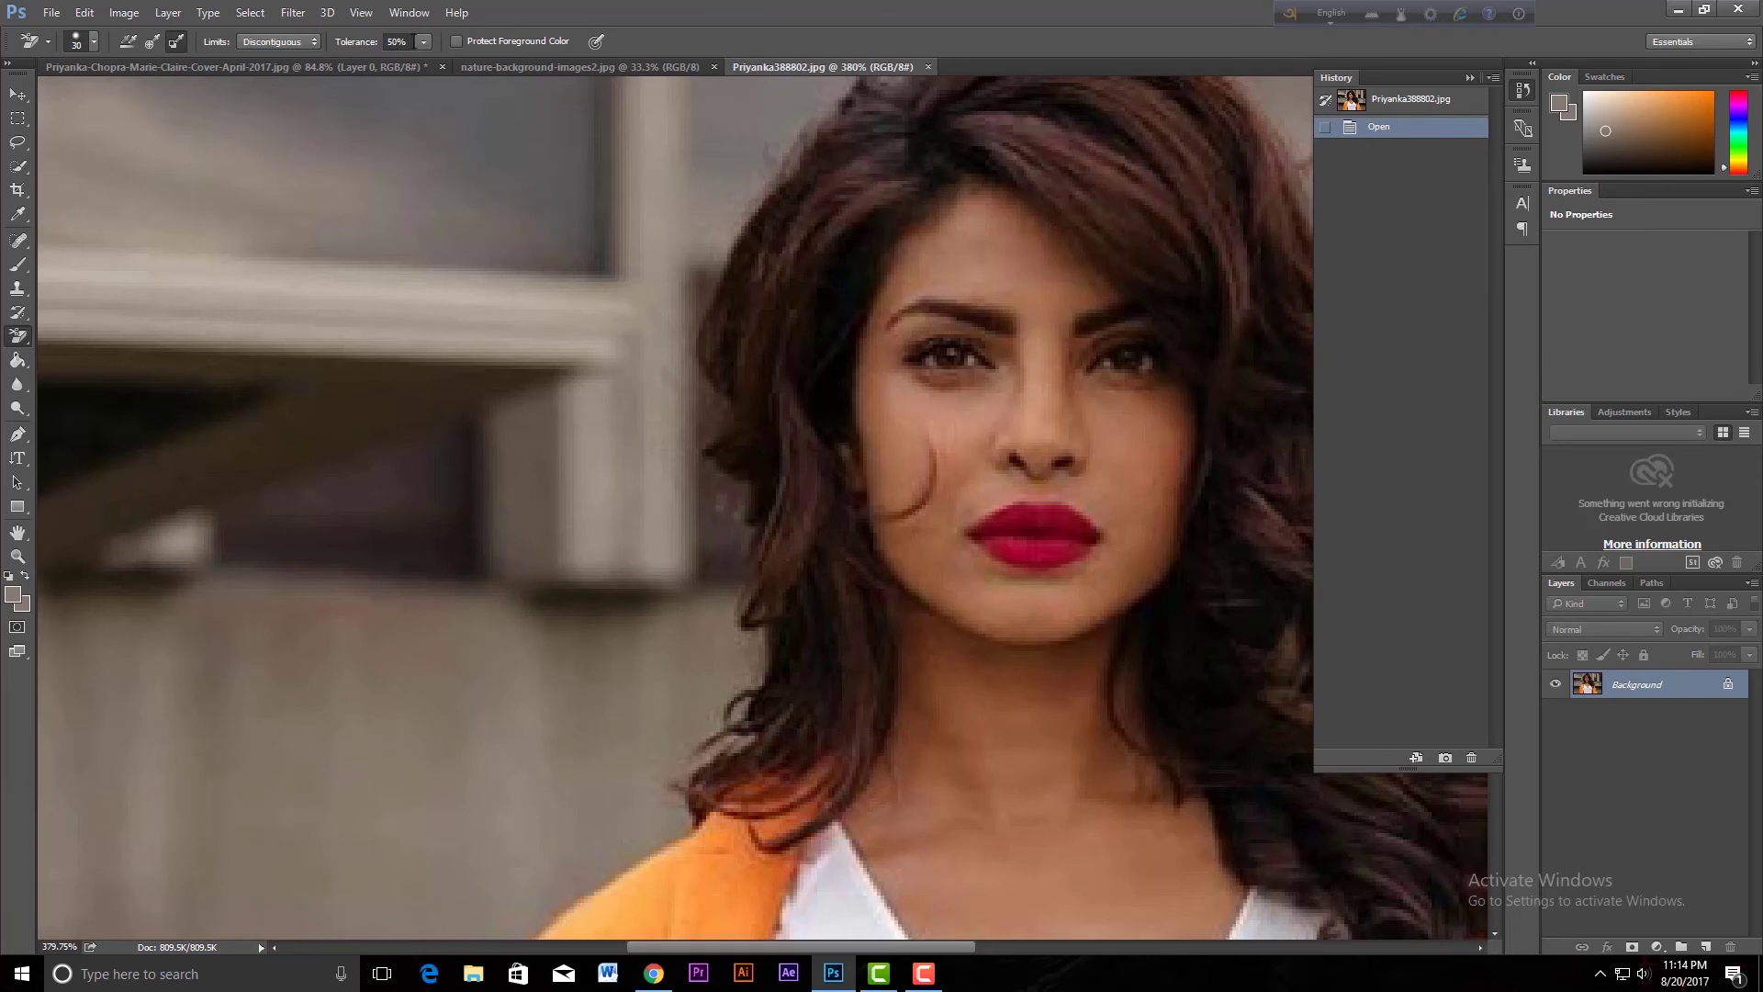
click(410, 41)
text(3)
text(5)
mouse_move(728, 259)
mouse_down()
mouse_move(714, 470)
mouse_move(728, 687)
mouse_move(700, 630)
mouse_move(791, 140)
mouse_move(831, 175)
mouse_up()
scroll(676, 618, up, 5)
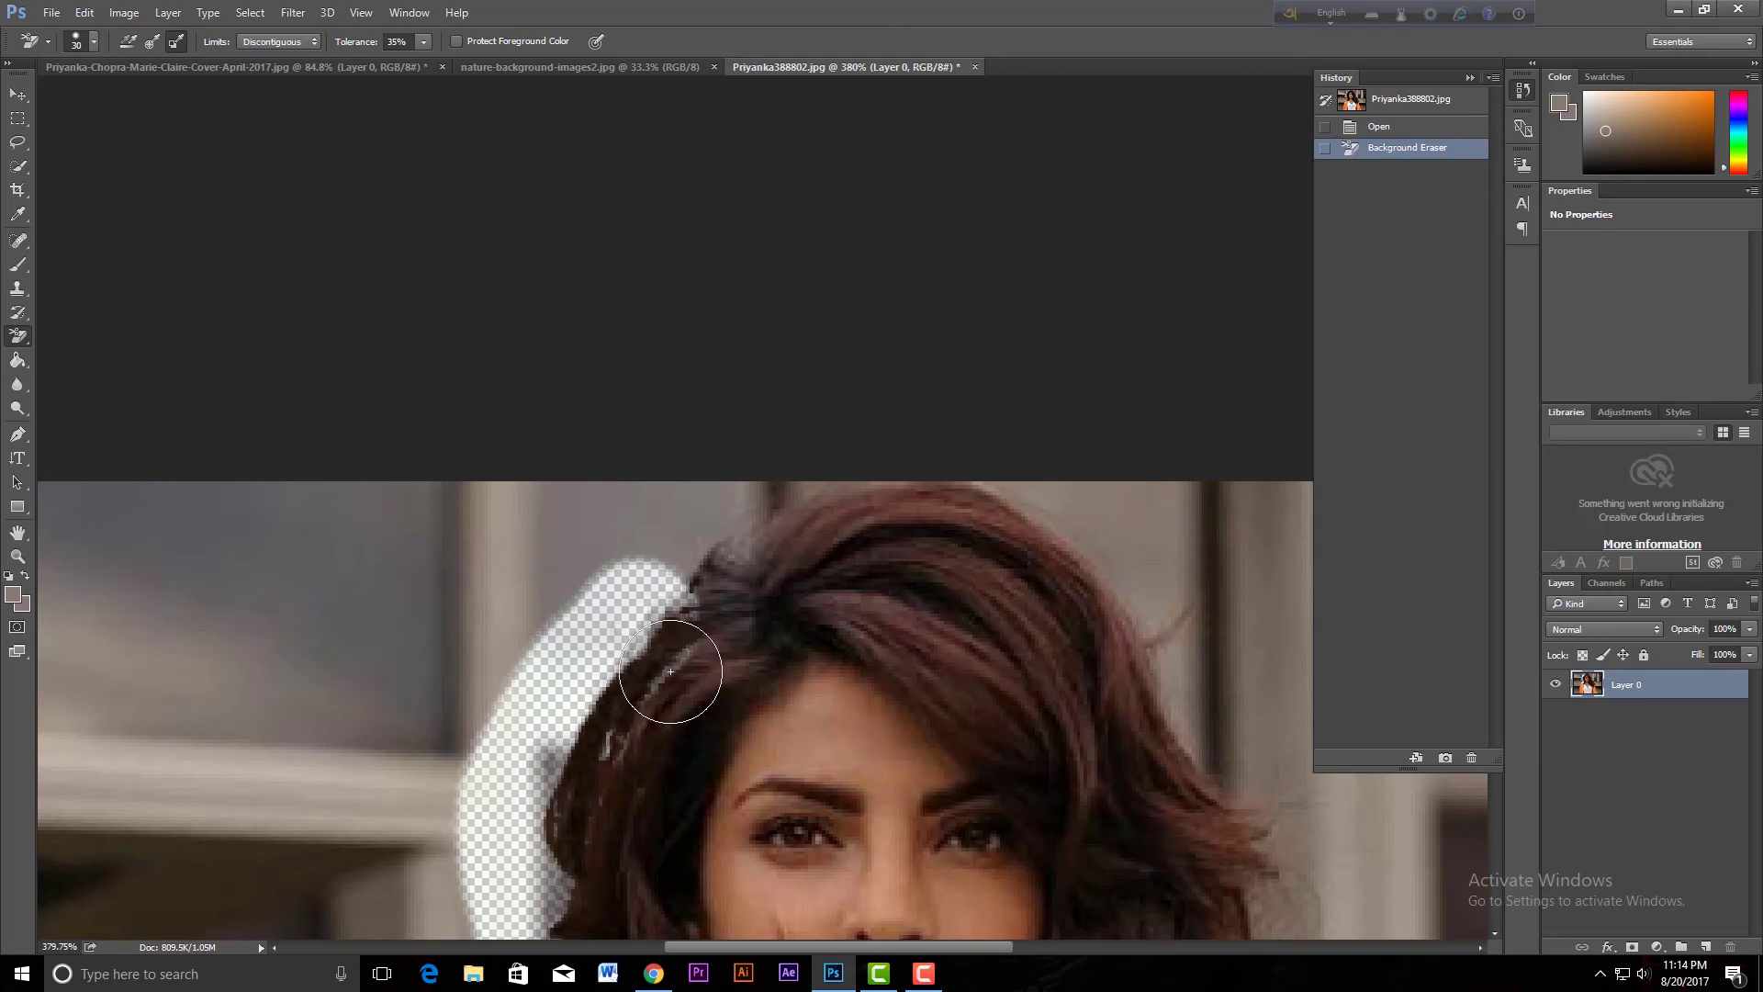
Undo the trial stroke and erase a transparent strip along the top of the hair
key(F12)
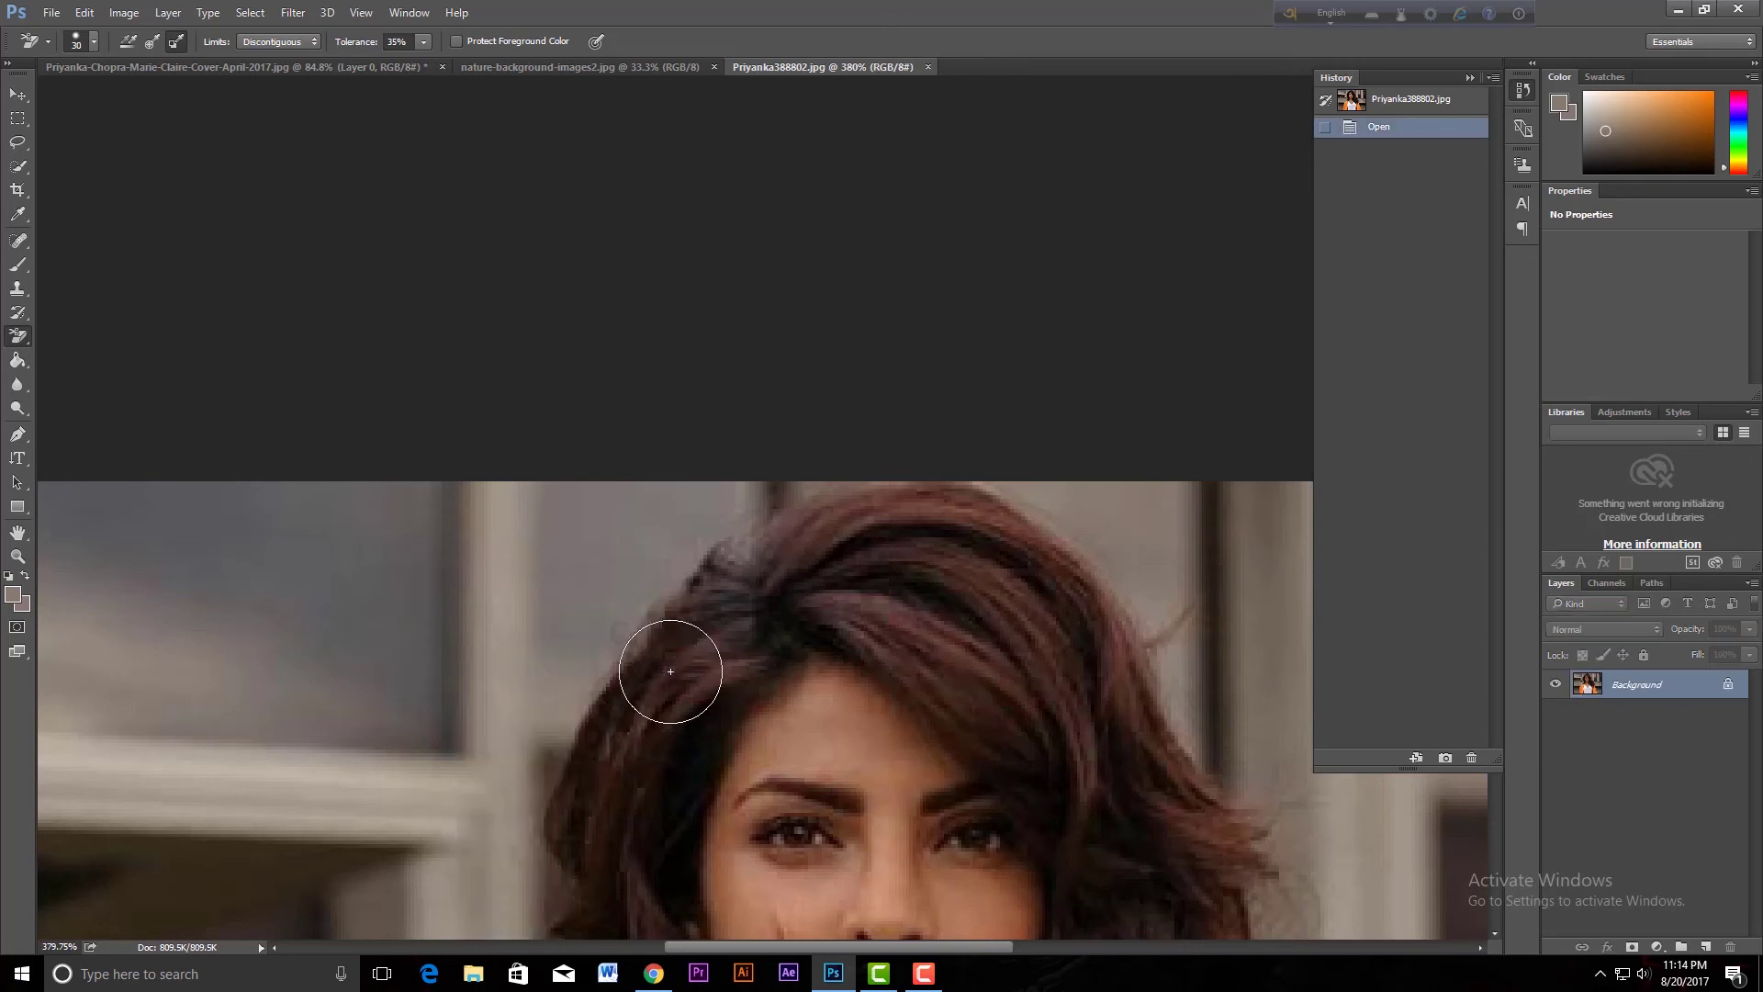
drag(588, 717, 805, 379)
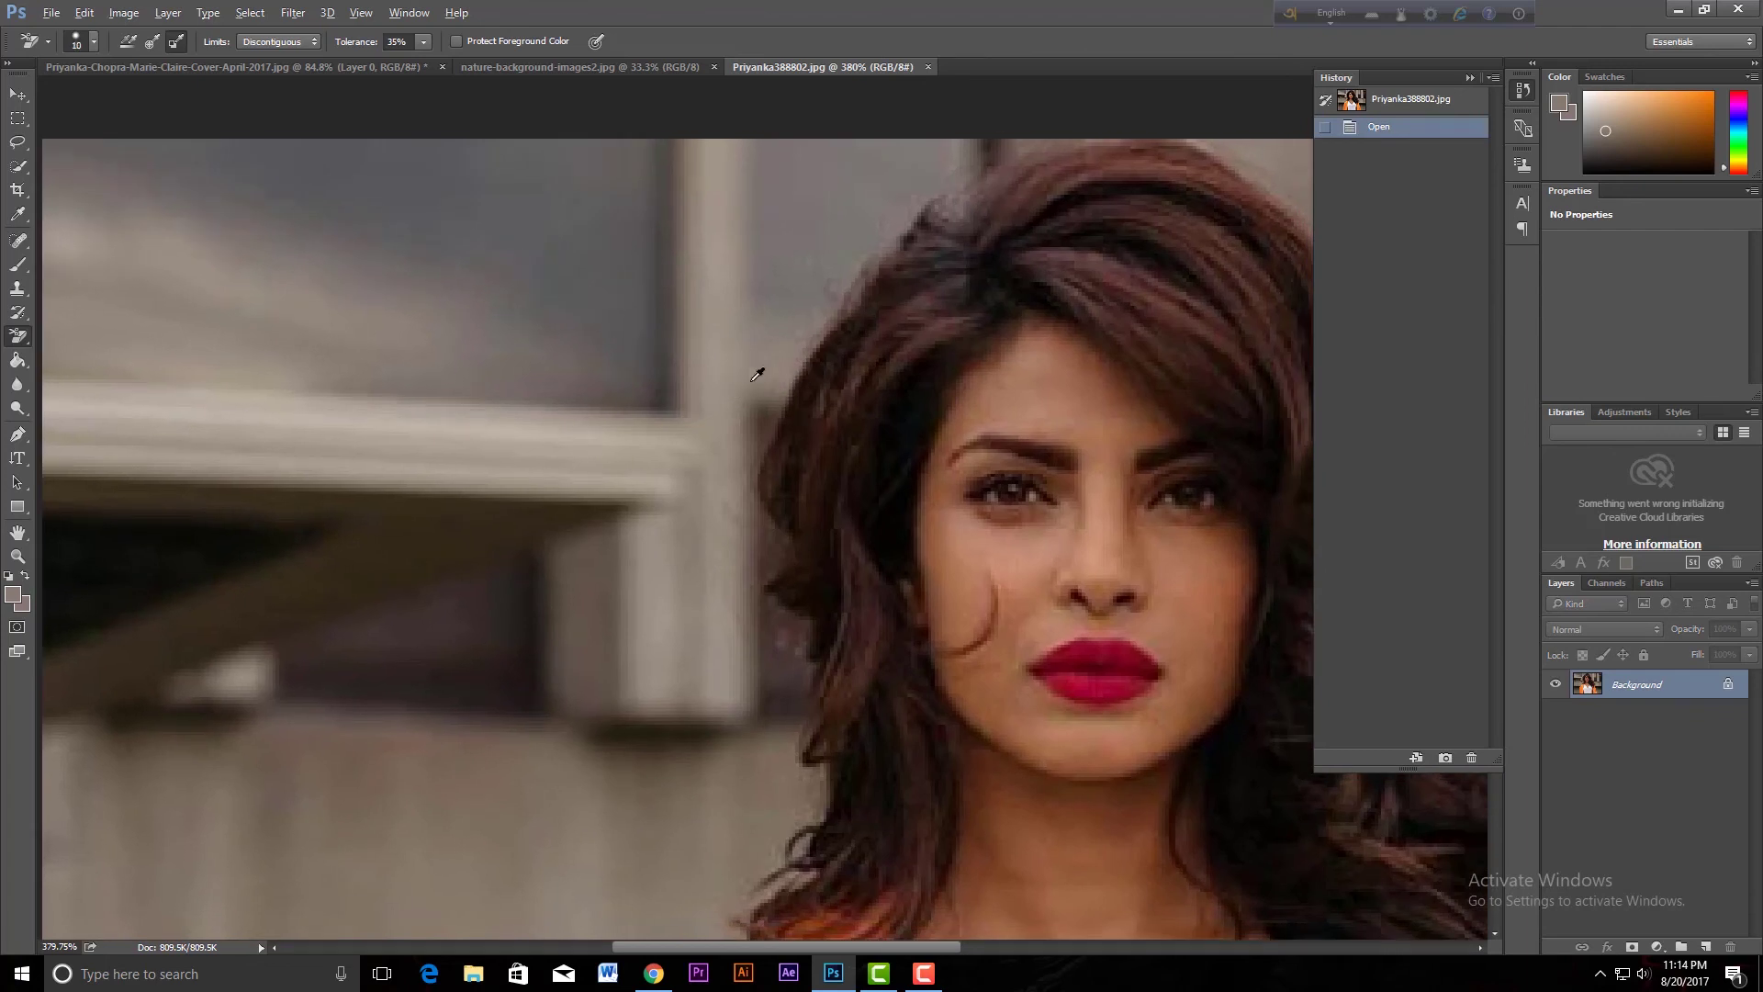
mouse_move(765, 402)
mouse_down()
mouse_move(873, 243)
mouse_move(930, 183)
mouse_move(994, 156)
mouse_move(531, 567)
mouse_move(568, 557)
mouse_up()
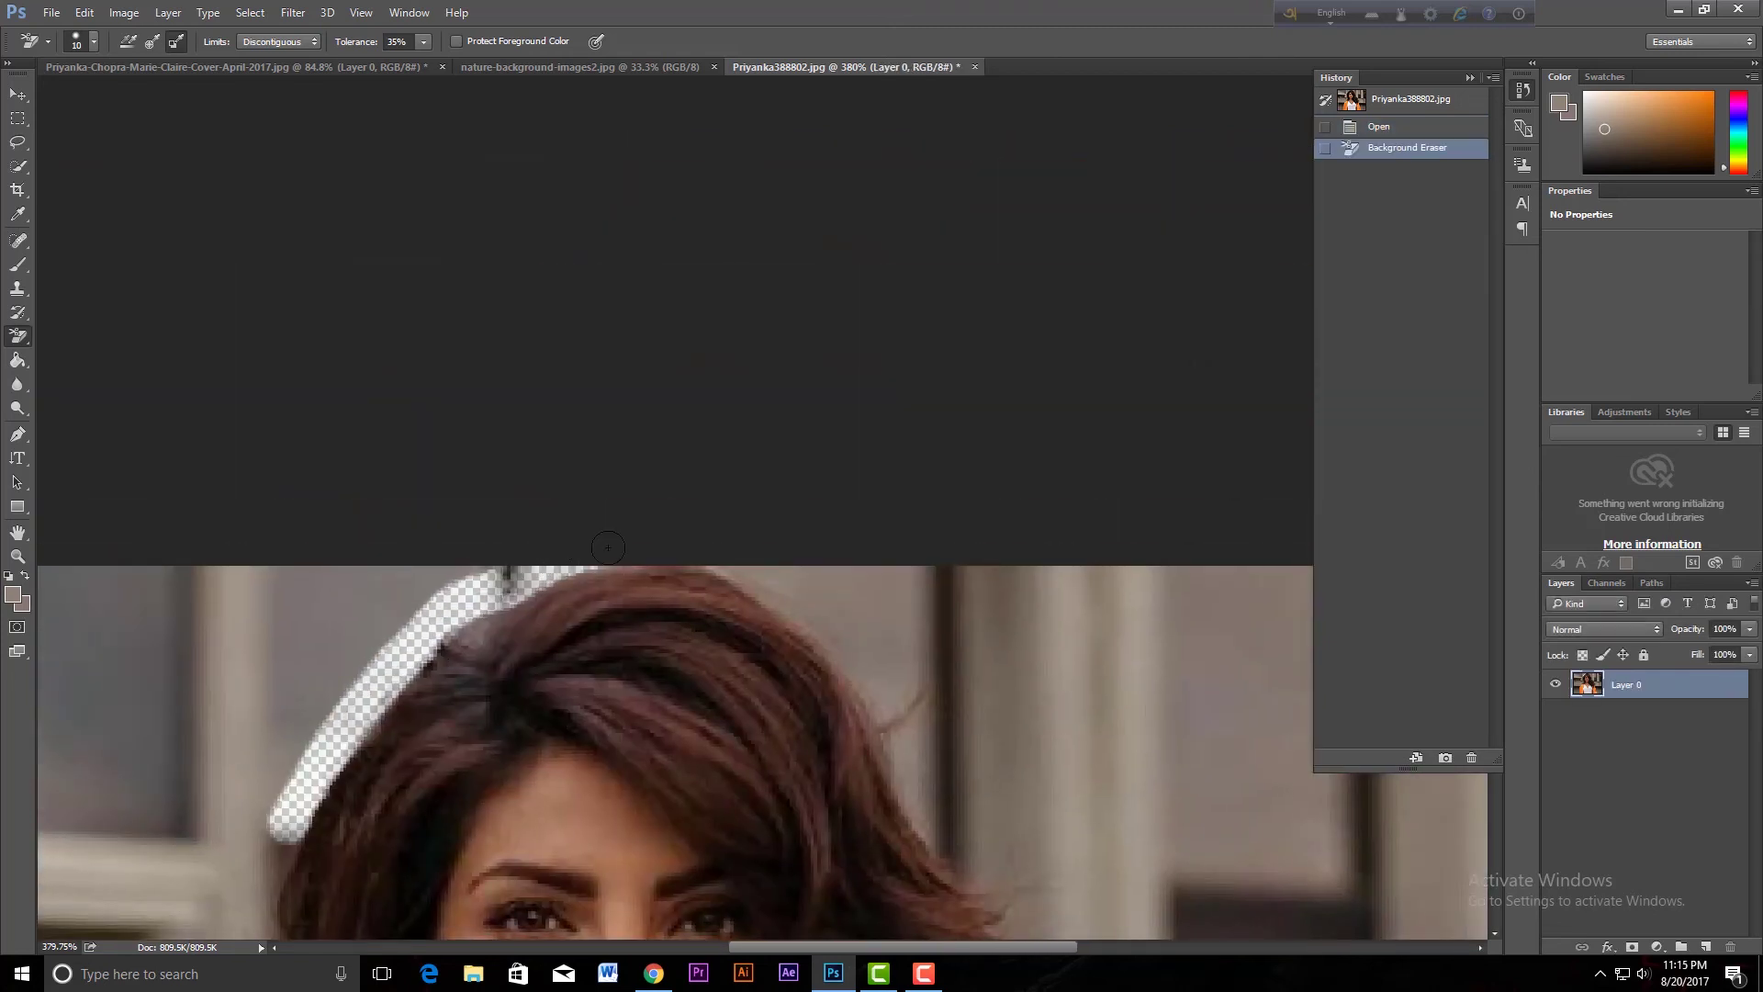
mouse_move(749, 566)
mouse_down()
mouse_move(854, 638)
mouse_move(952, 838)
mouse_move(905, 747)
mouse_up()
drag(812, 629, 520, 172)
Erase the wall around the outer hair strands down to the orange scarf
mouse_move(633, 360)
mouse_down()
mouse_move(740, 425)
mouse_move(720, 571)
mouse_move(873, 703)
mouse_move(903, 749)
mouse_move(913, 850)
mouse_move(955, 859)
mouse_up()
drag(791, 795, 543, 359)
mouse_move(709, 427)
mouse_down()
mouse_move(761, 532)
mouse_move(689, 550)
mouse_move(721, 649)
mouse_up()
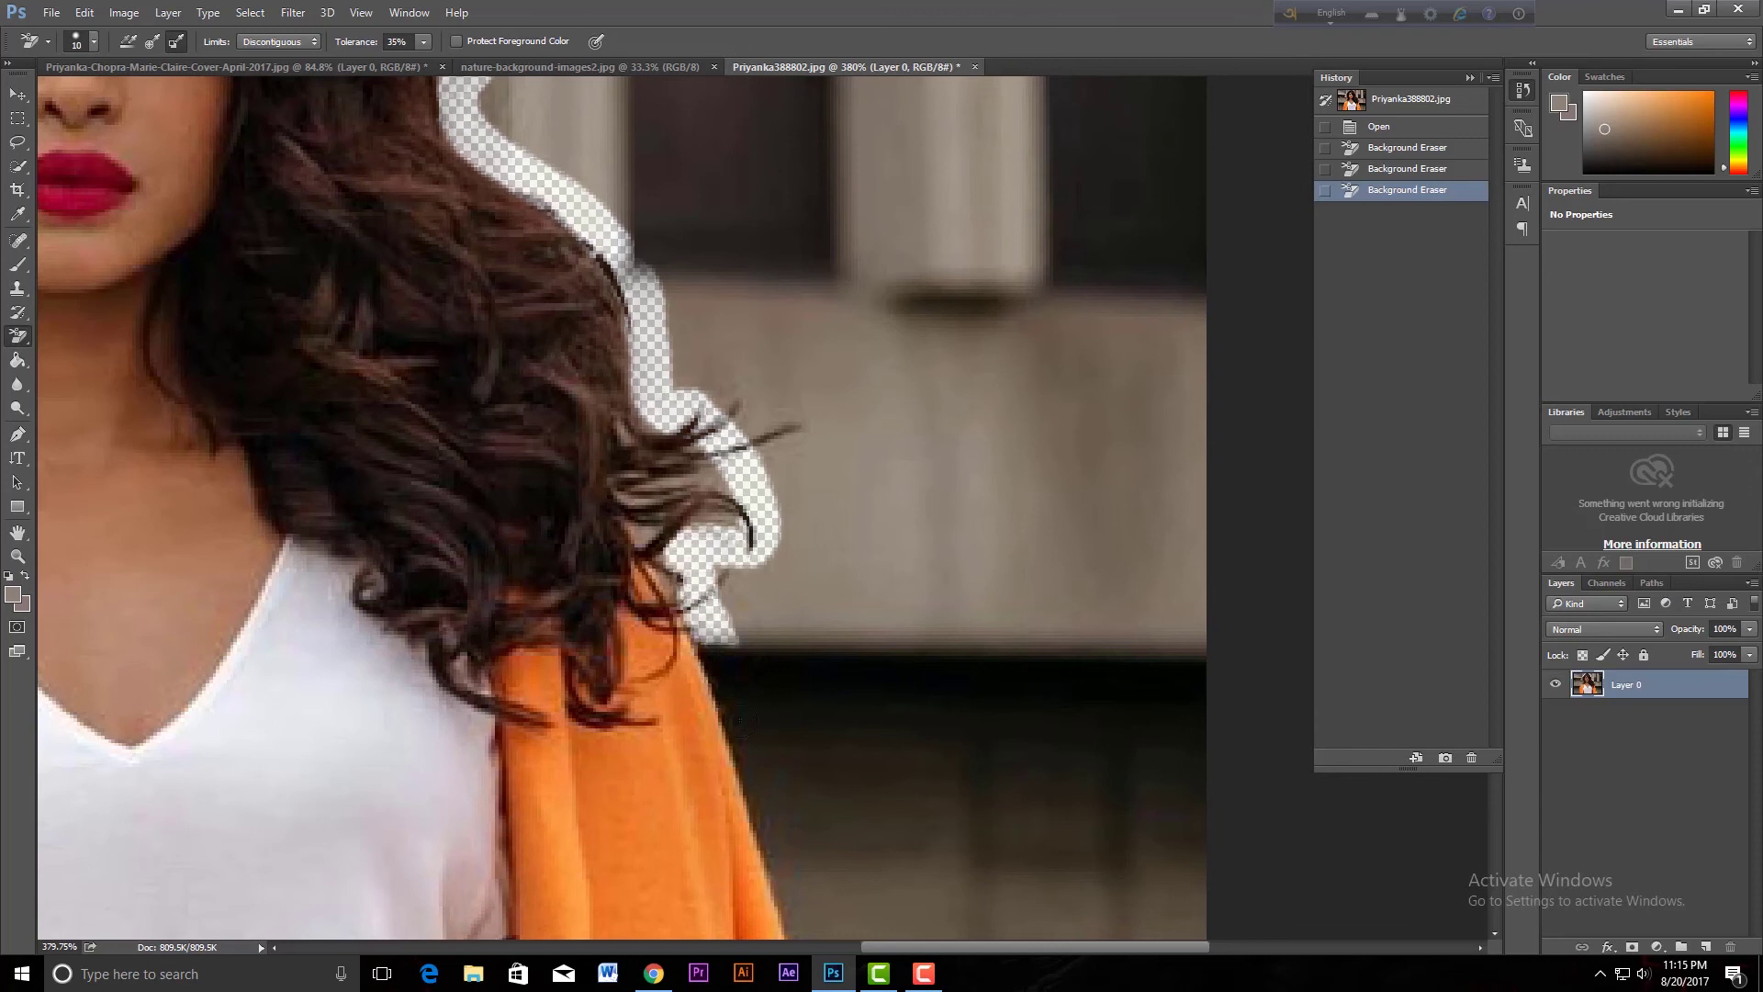
mouse_move(752, 764)
mouse_down()
mouse_move(732, 693)
mouse_move(775, 780)
mouse_move(775, 732)
mouse_move(744, 713)
mouse_up()
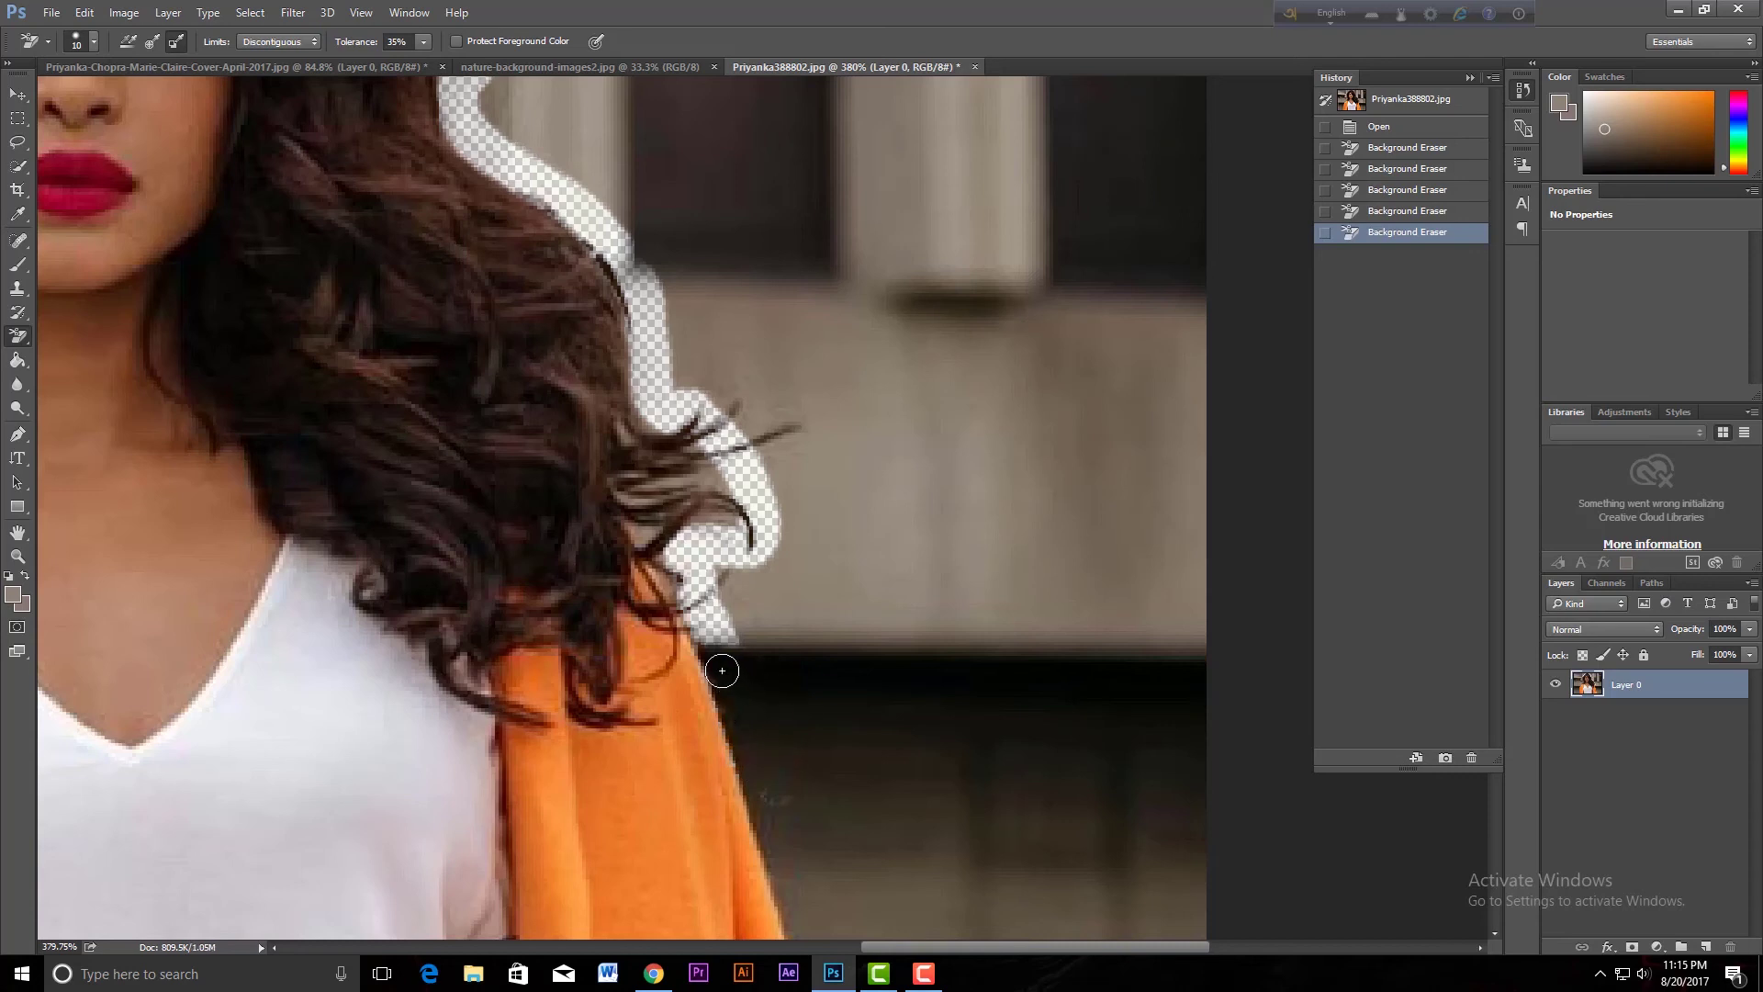
Erase a small dark wall patch and set the background colour to the near-black wall shade
click(781, 798)
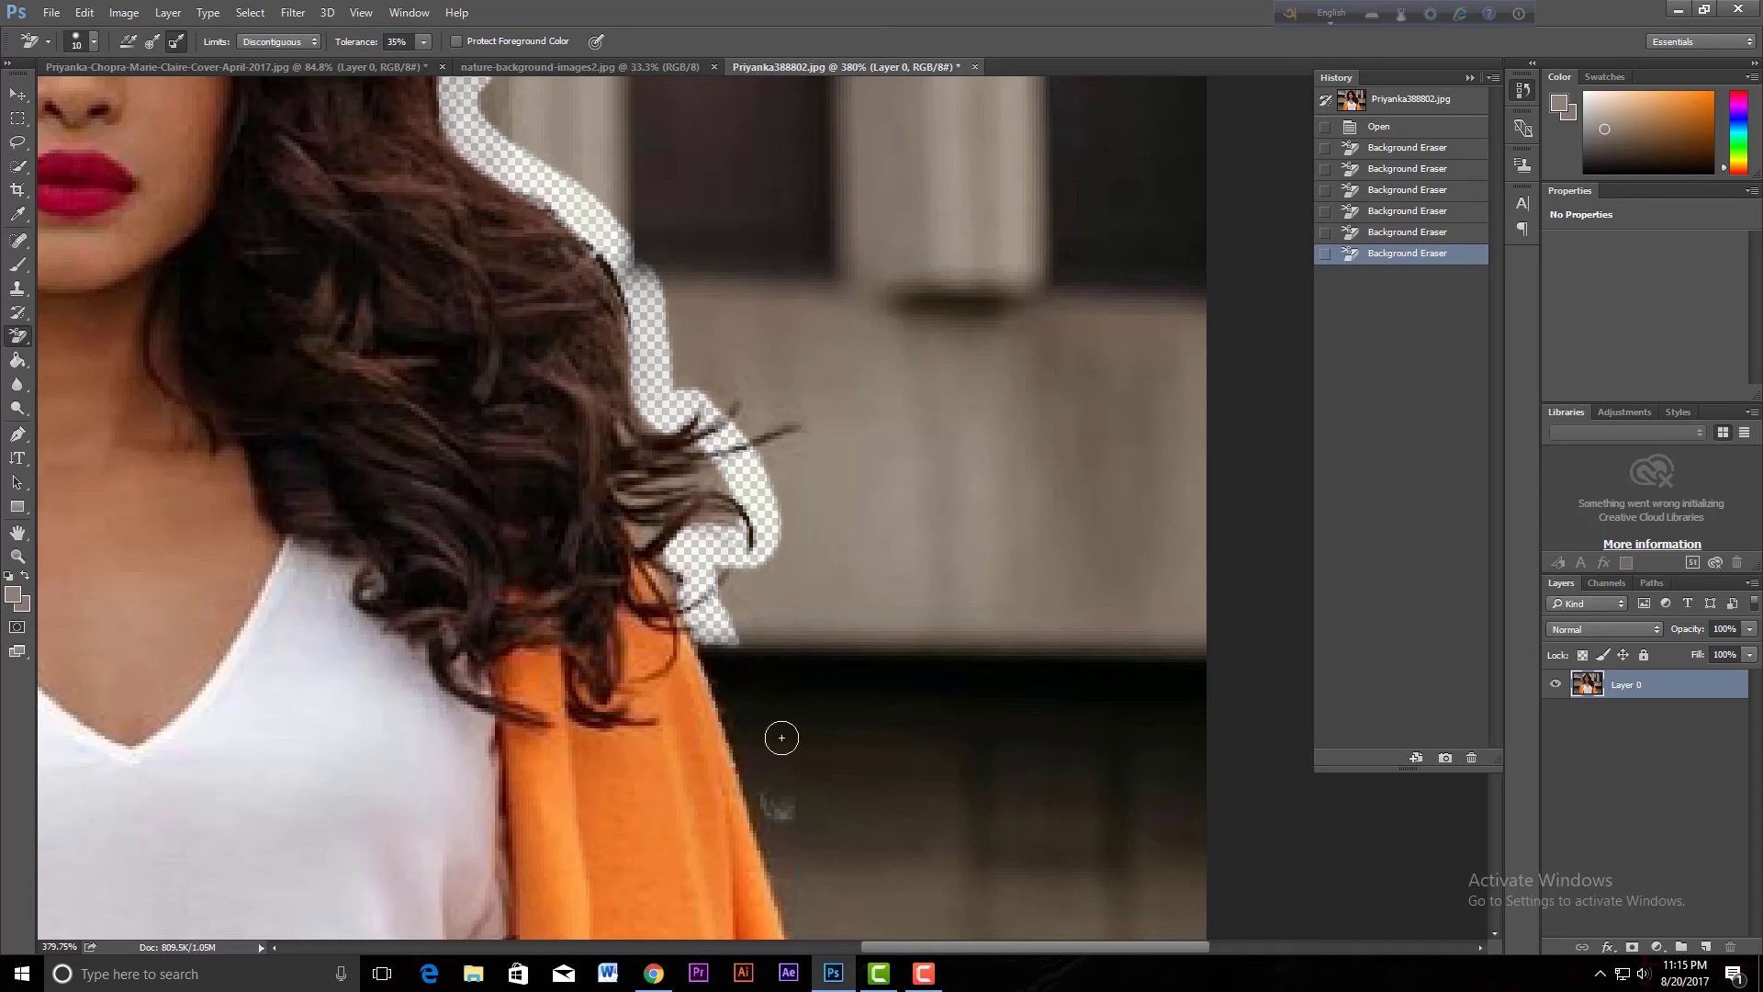
click(21, 604)
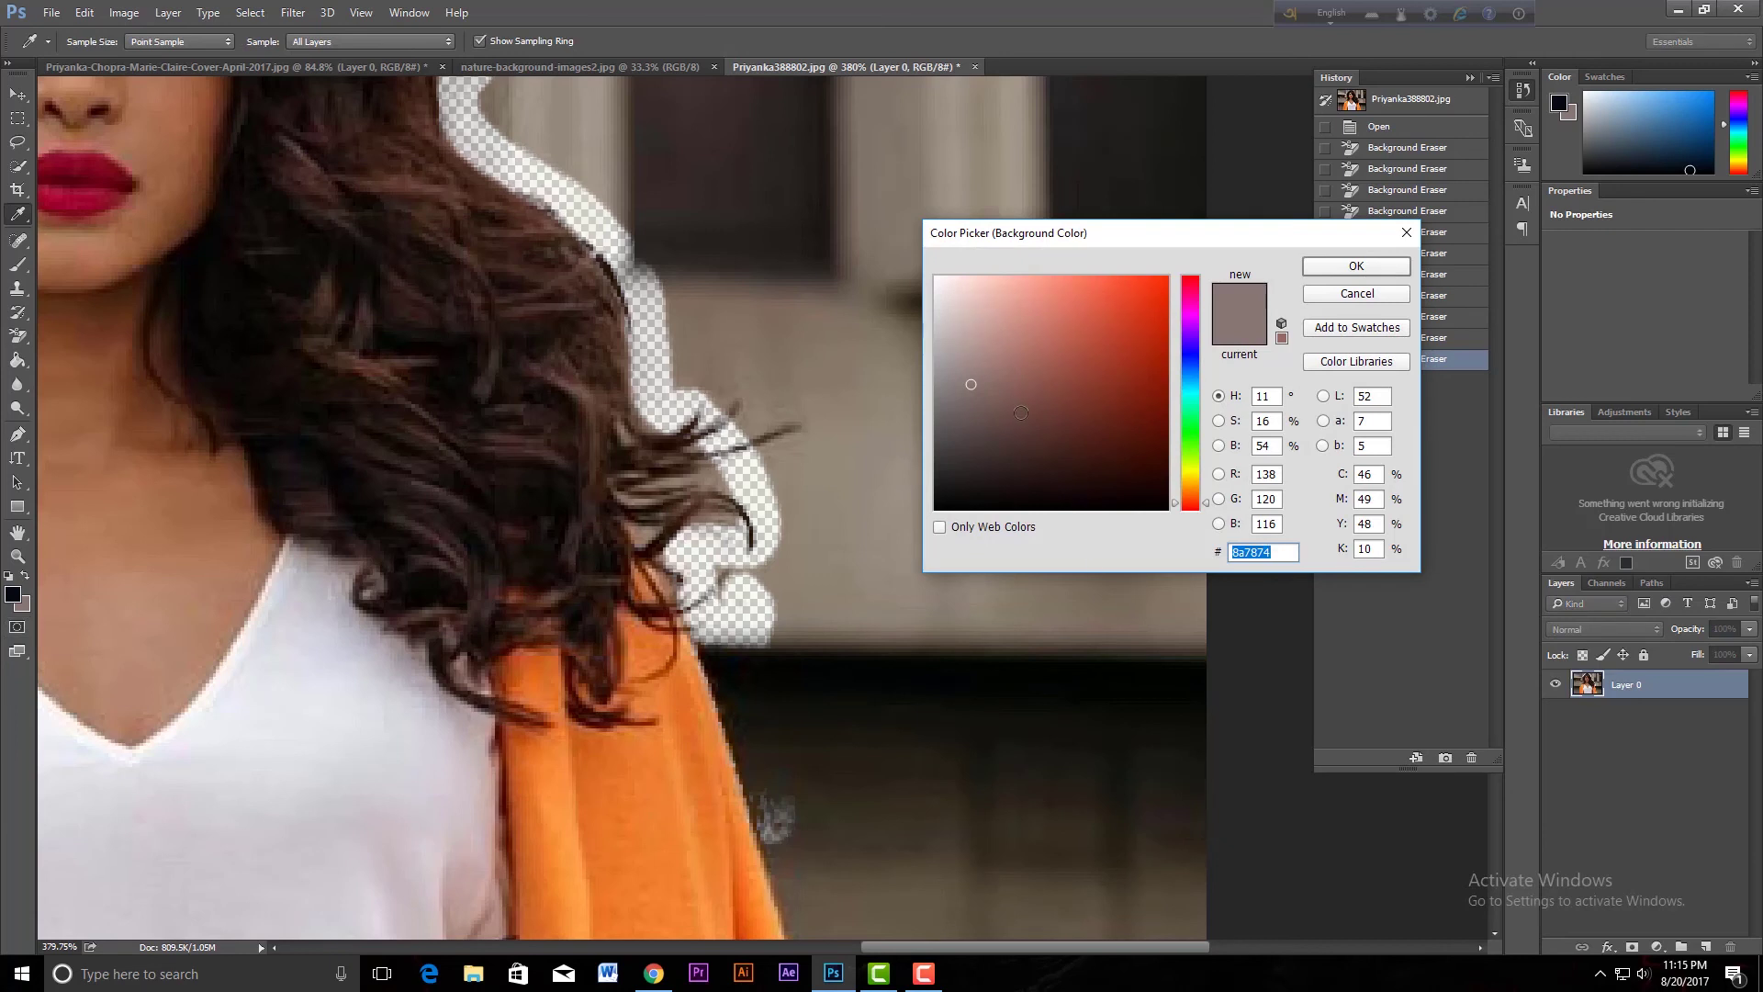
click(761, 671)
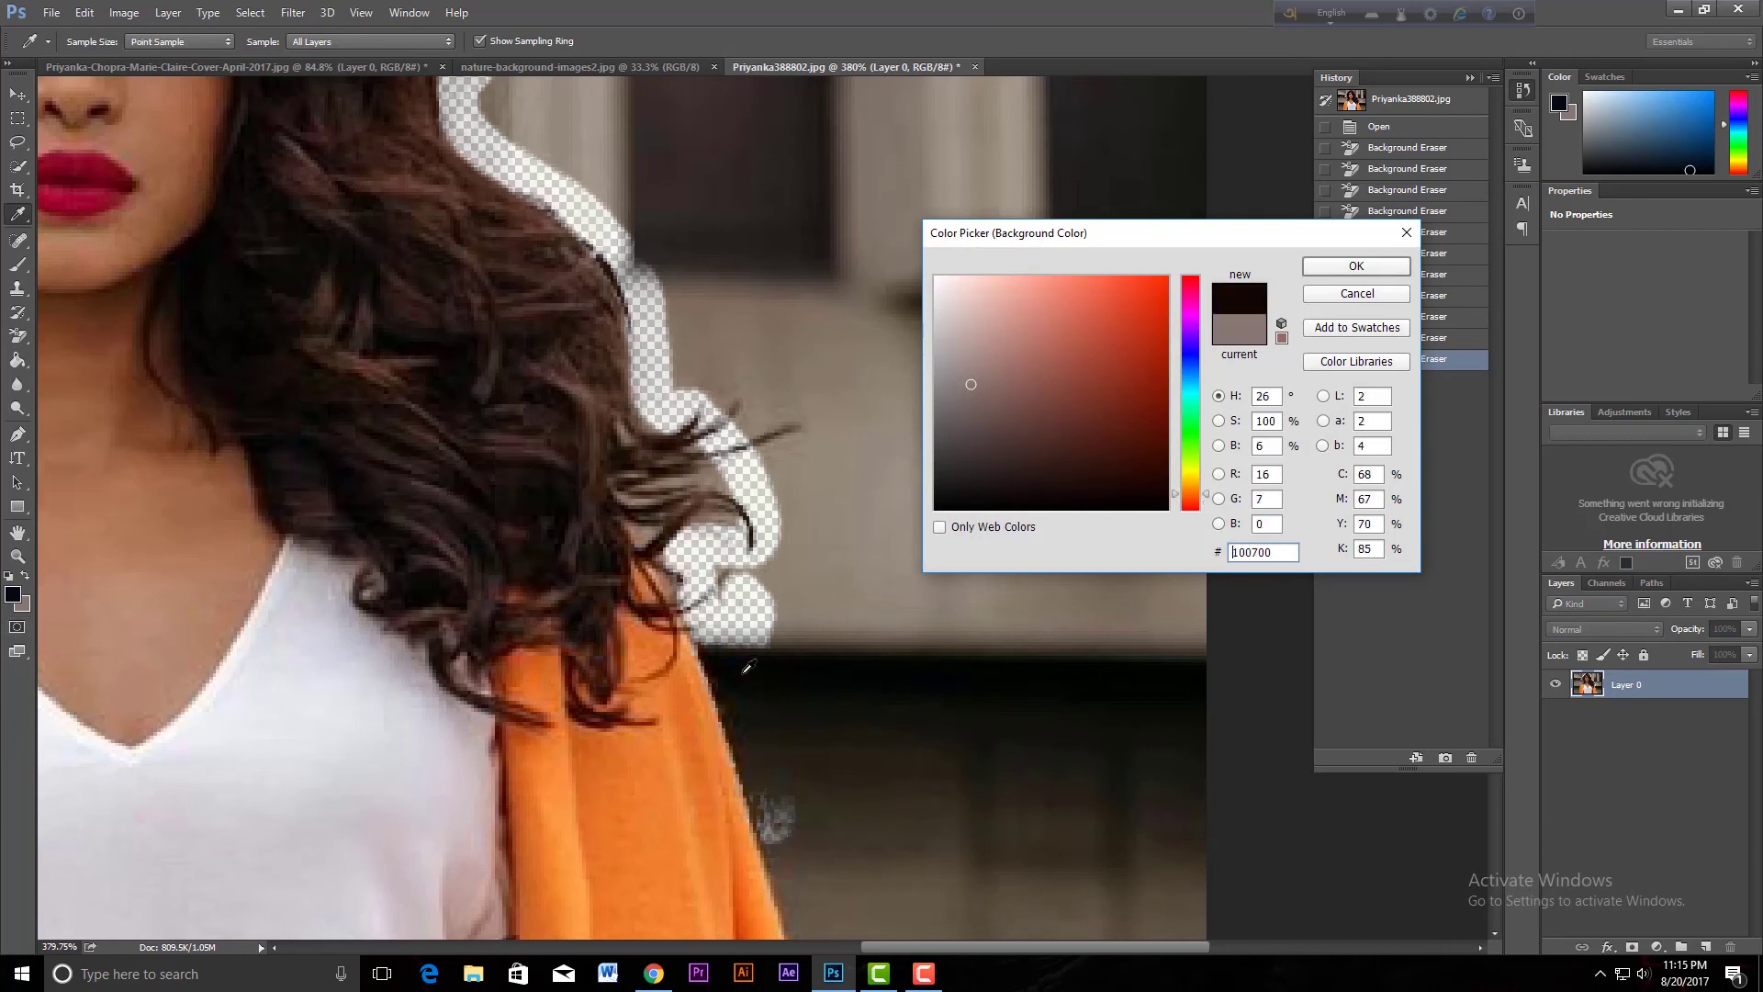
click(1356, 266)
Erase the wall along the orange scarf's outer edge, working downward past the hair
drag(721, 647, 782, 847)
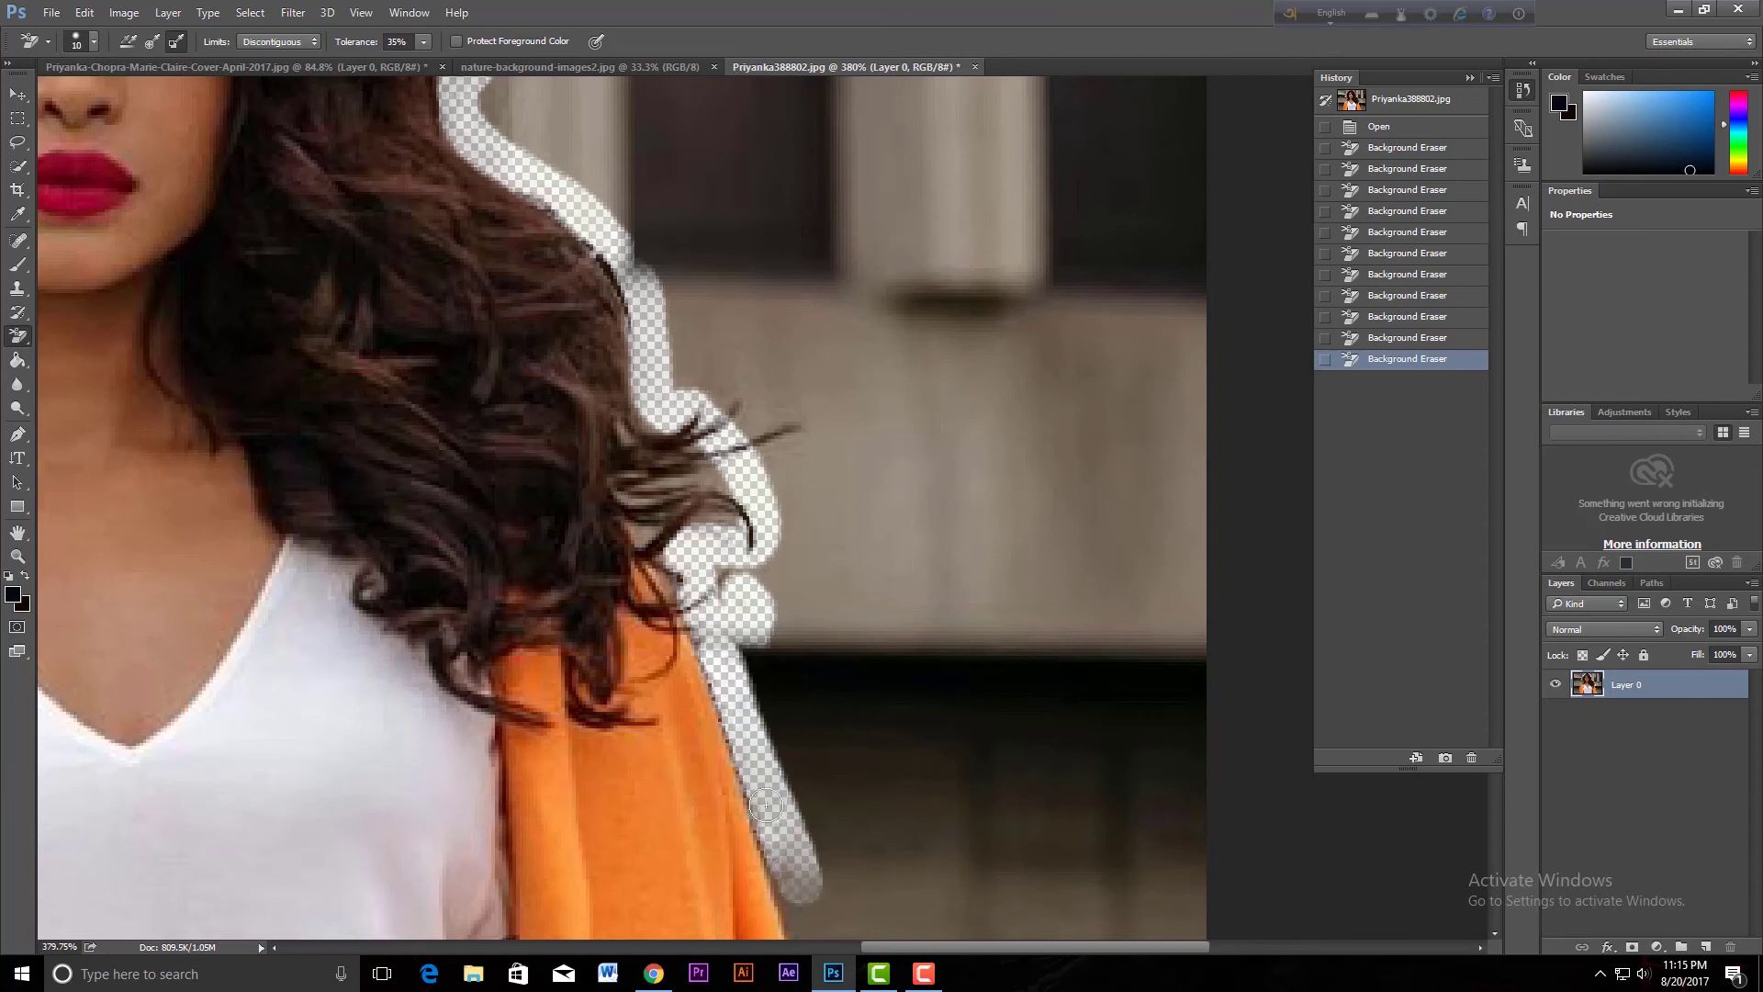
mouse_move(749, 746)
mouse_down()
mouse_move(698, 575)
mouse_move(745, 755)
mouse_up()
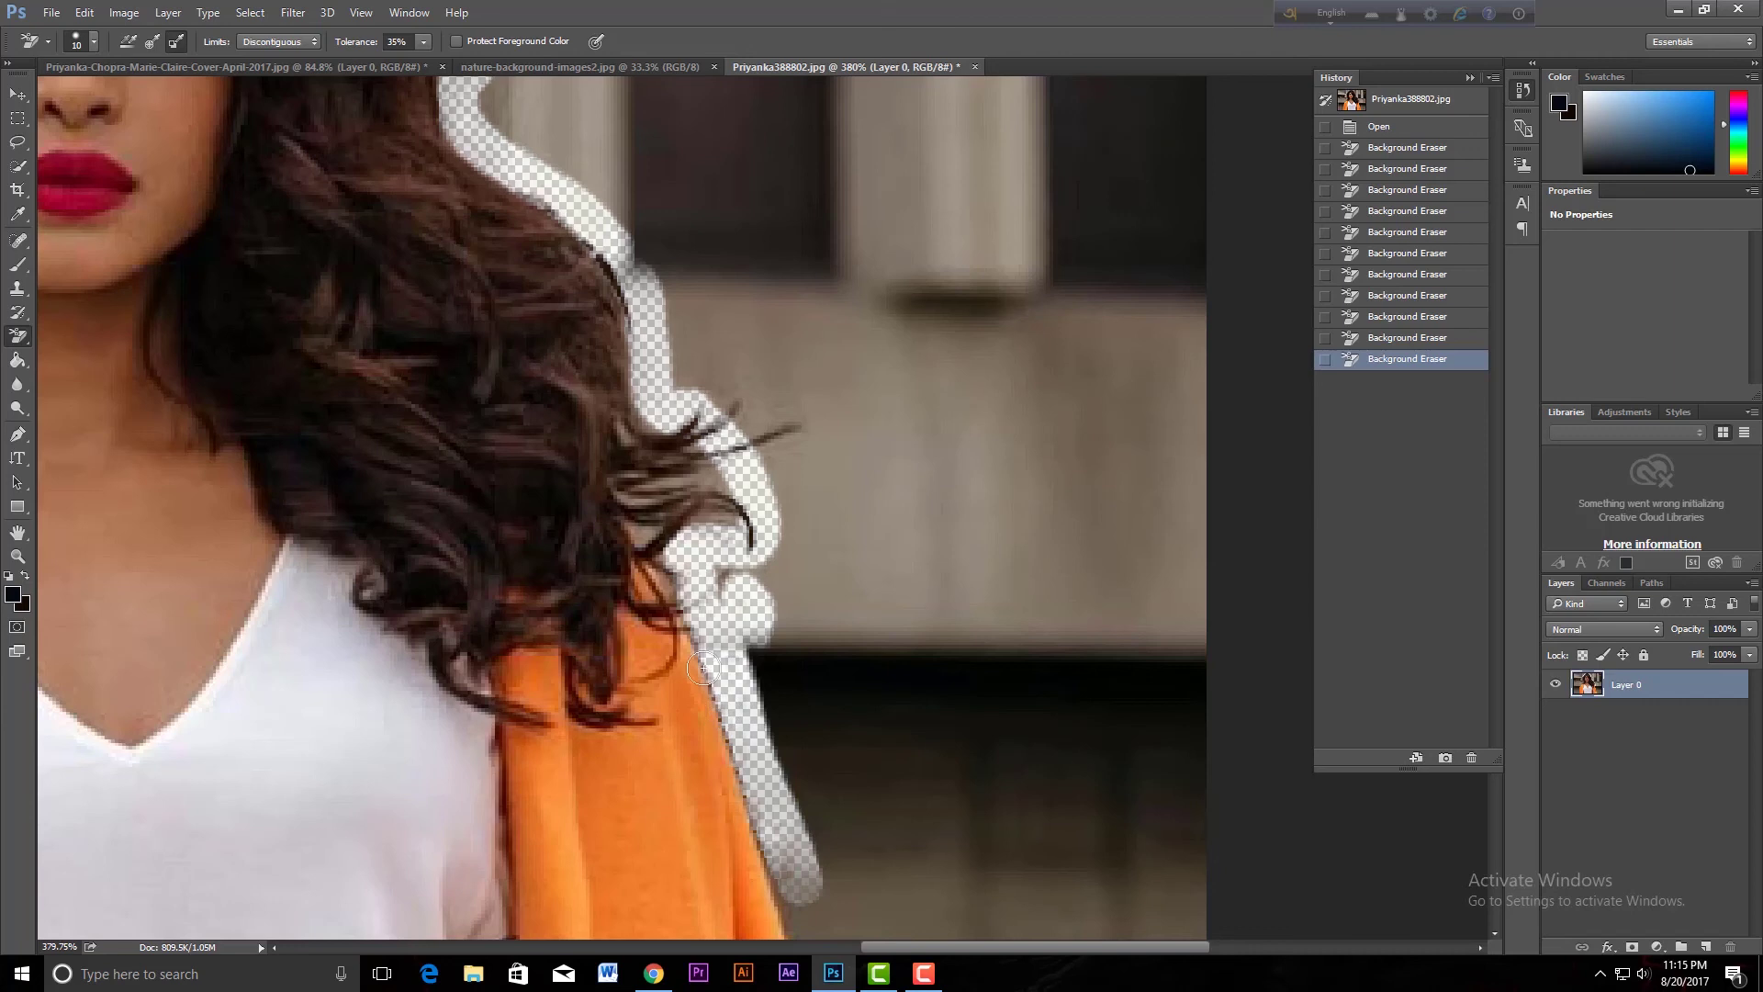
drag(698, 656, 758, 838)
drag(707, 682, 577, 192)
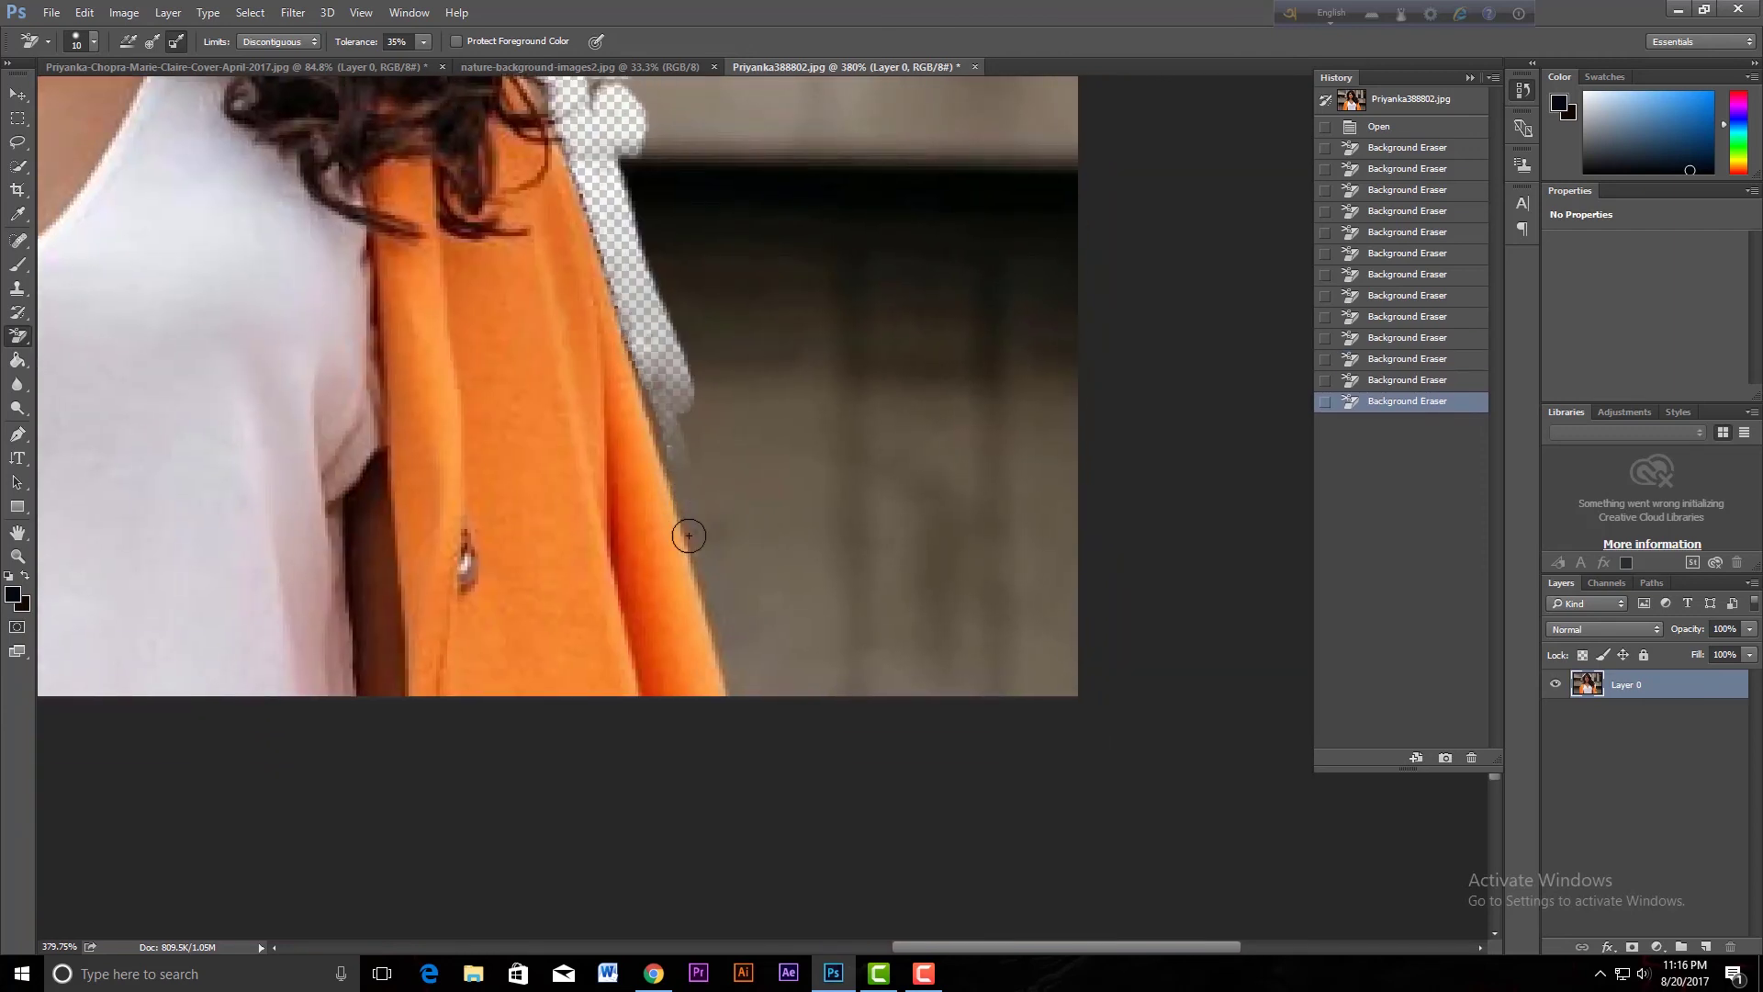
drag(720, 626, 684, 414)
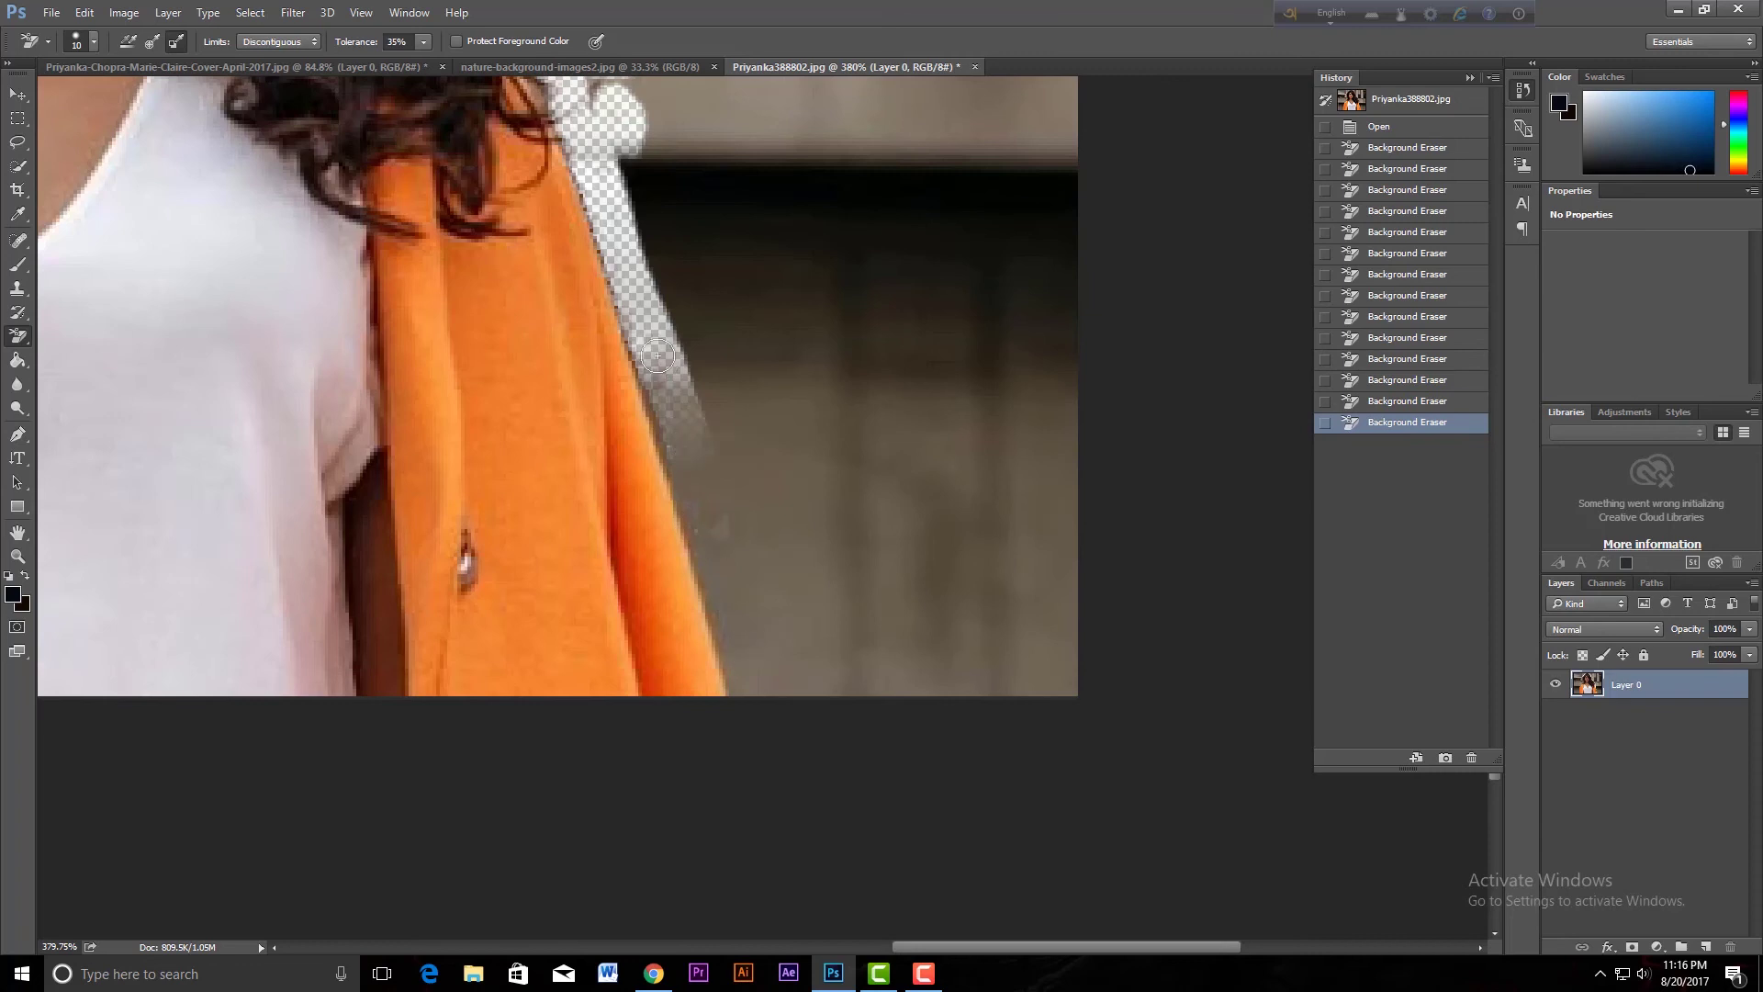
drag(705, 542, 713, 556)
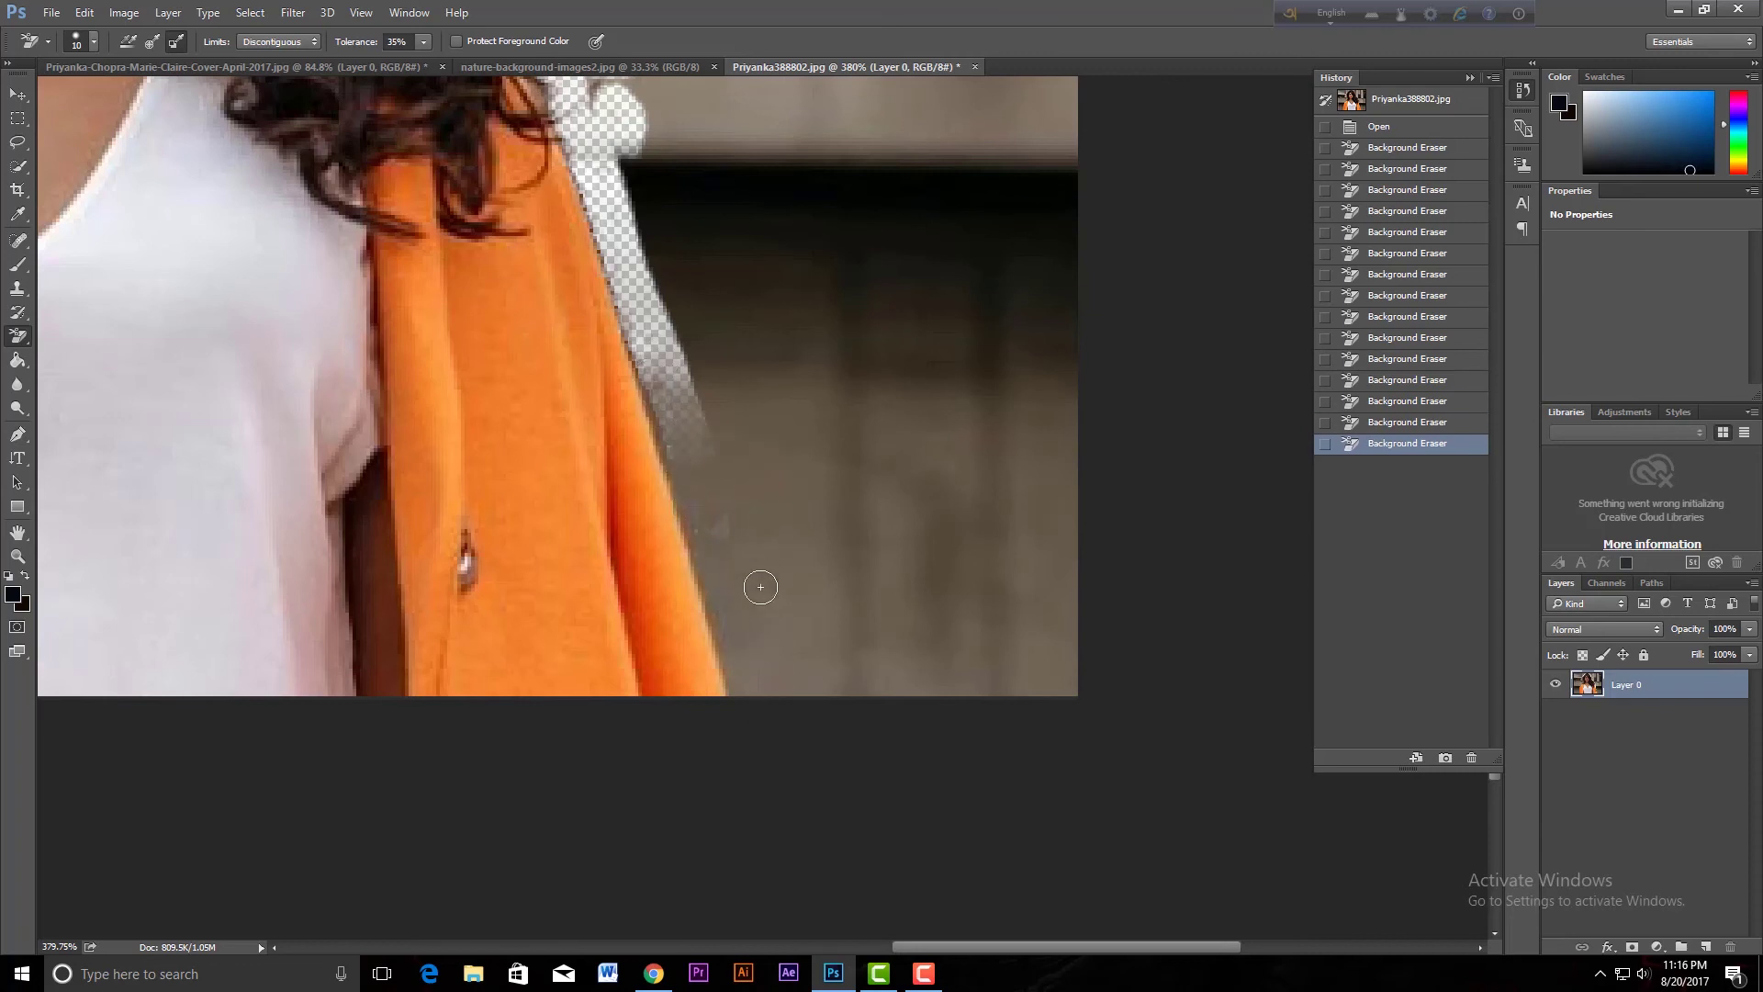
Set the background colour back to the grey-brown wall colour sampled with the eyedropper
click(20, 608)
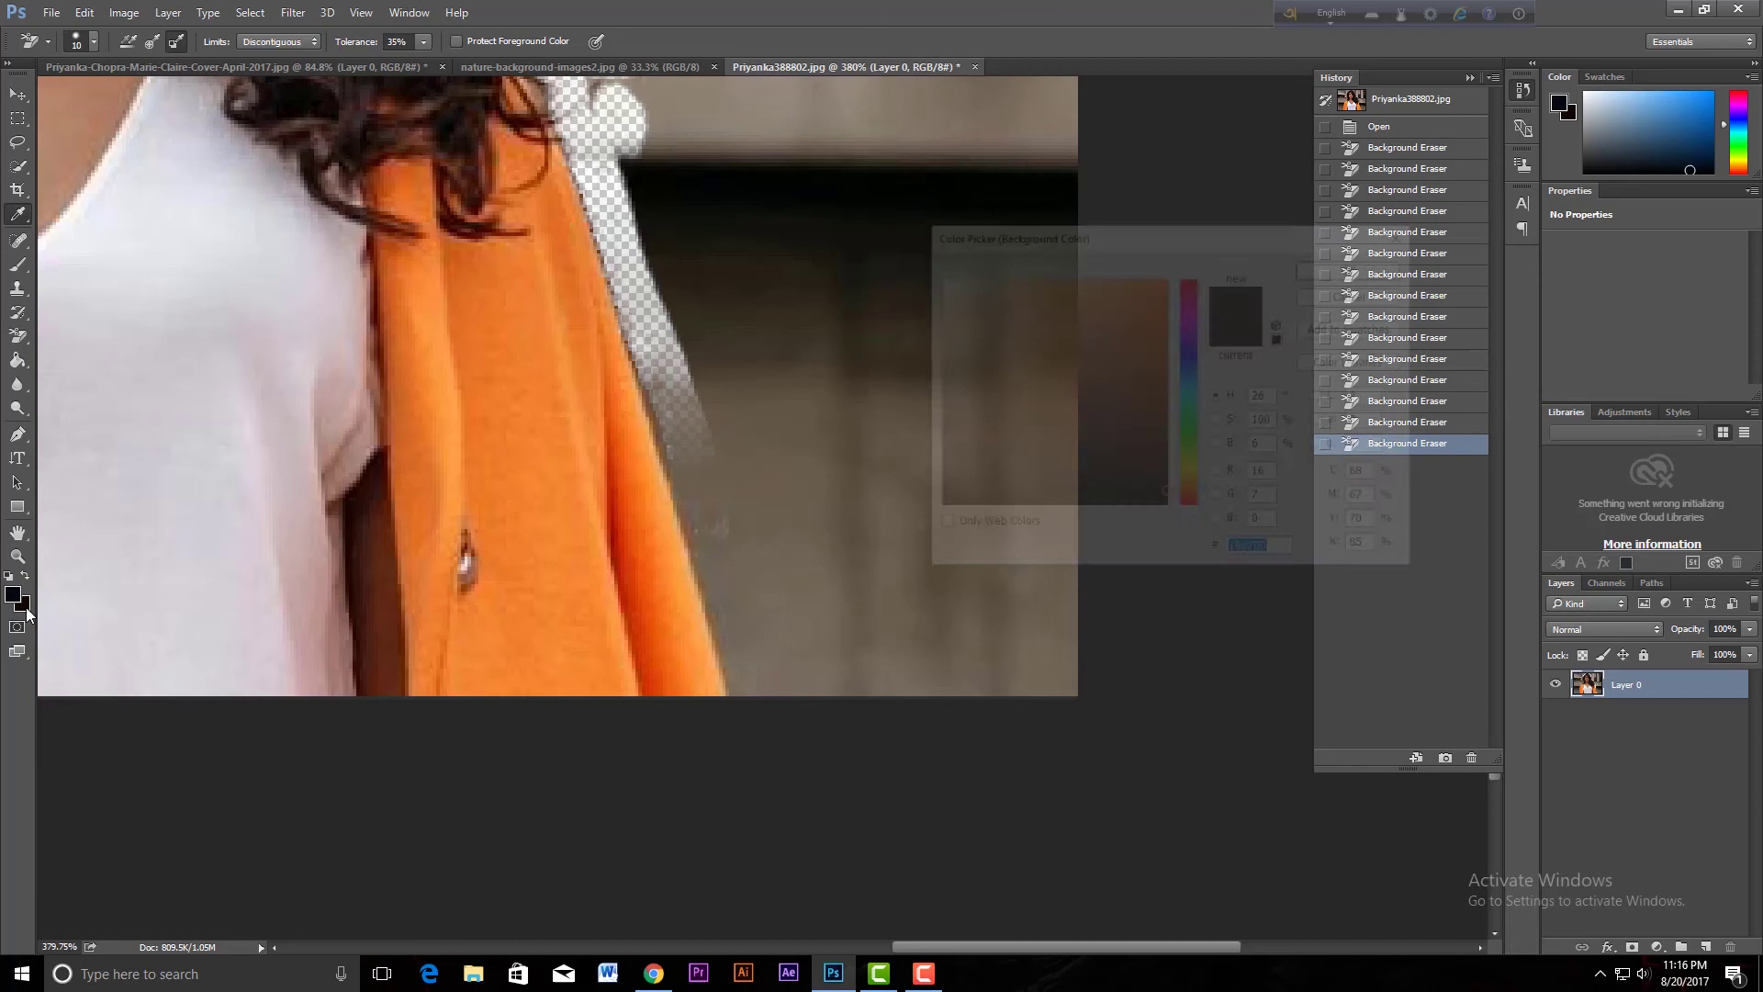
click(810, 599)
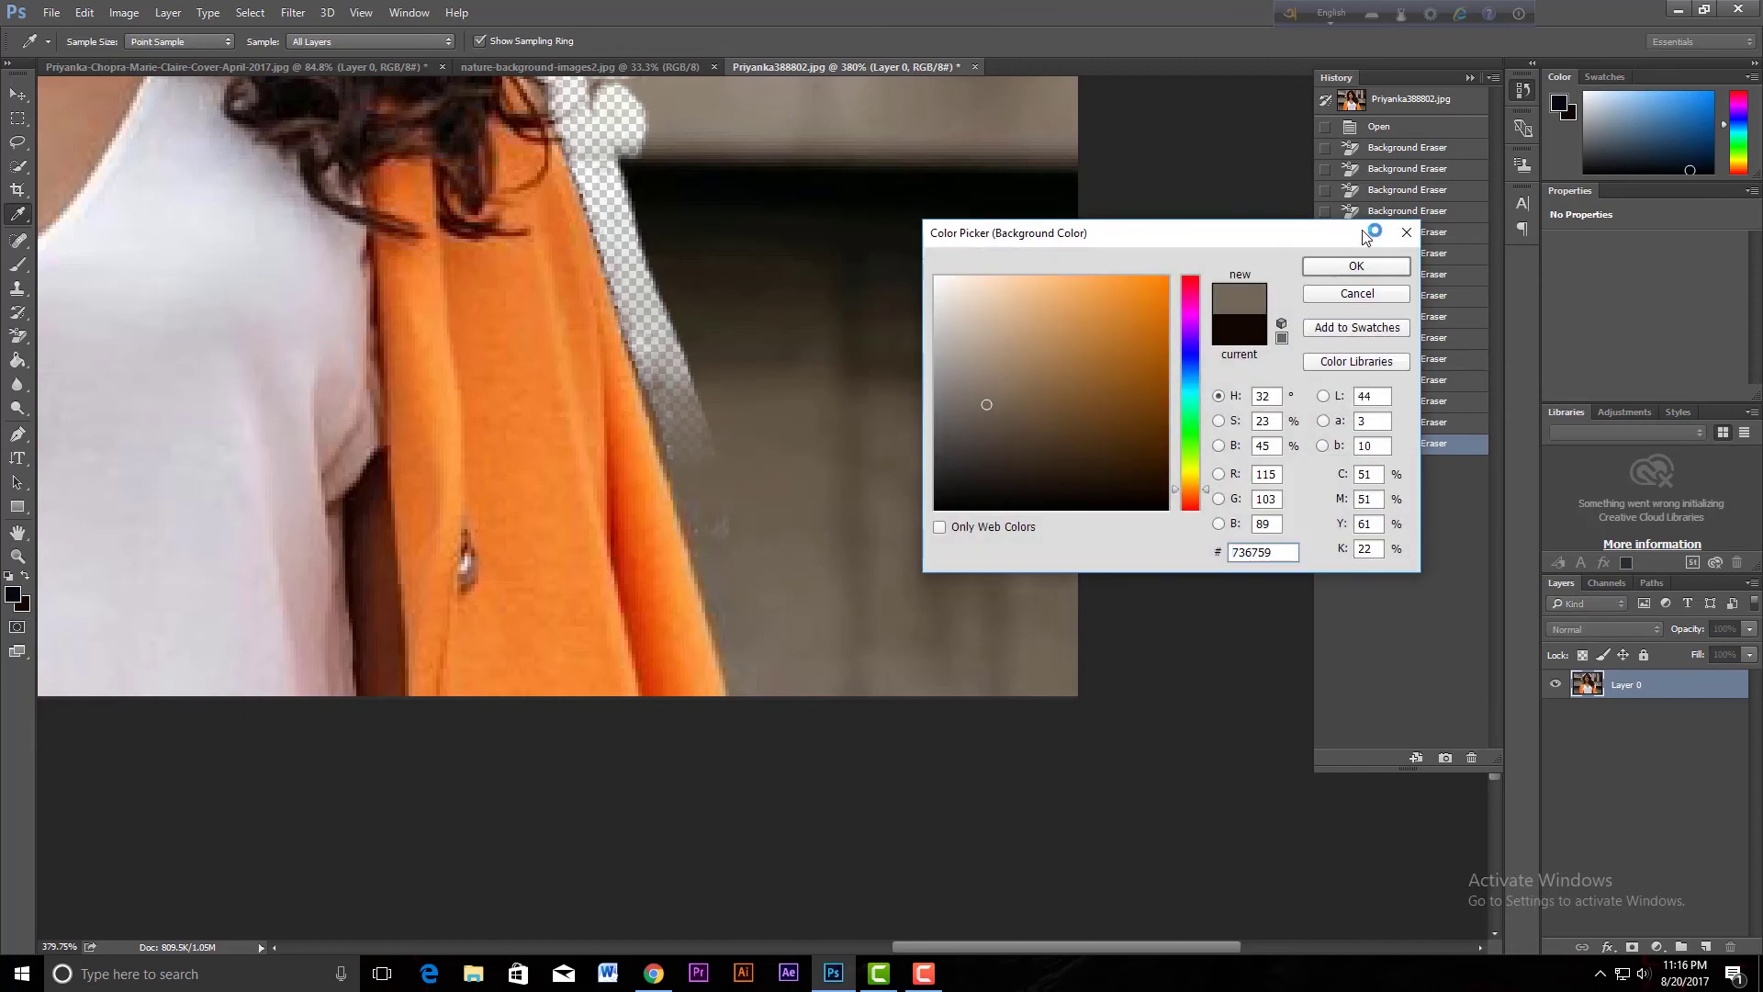
click(1357, 266)
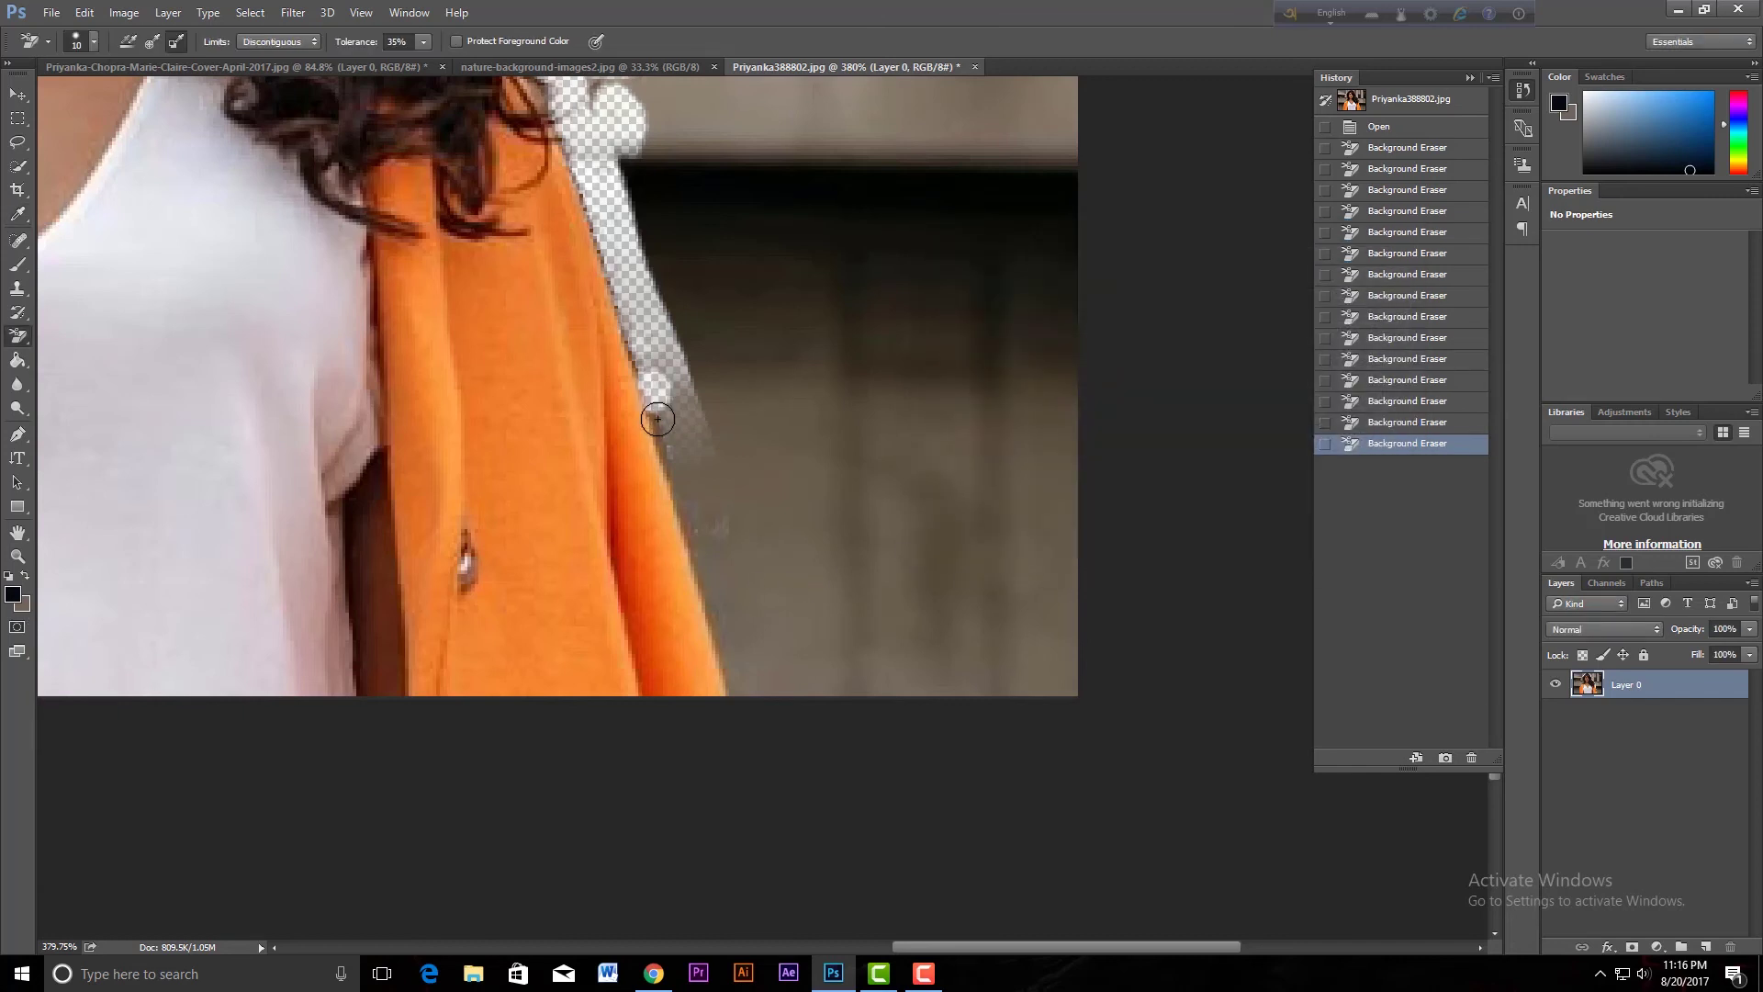
Erase the remaining scarf edge, then sample a near-black shadow as the background colour
mouse_move(658, 419)
mouse_down()
mouse_move(727, 600)
mouse_move(571, 149)
mouse_up()
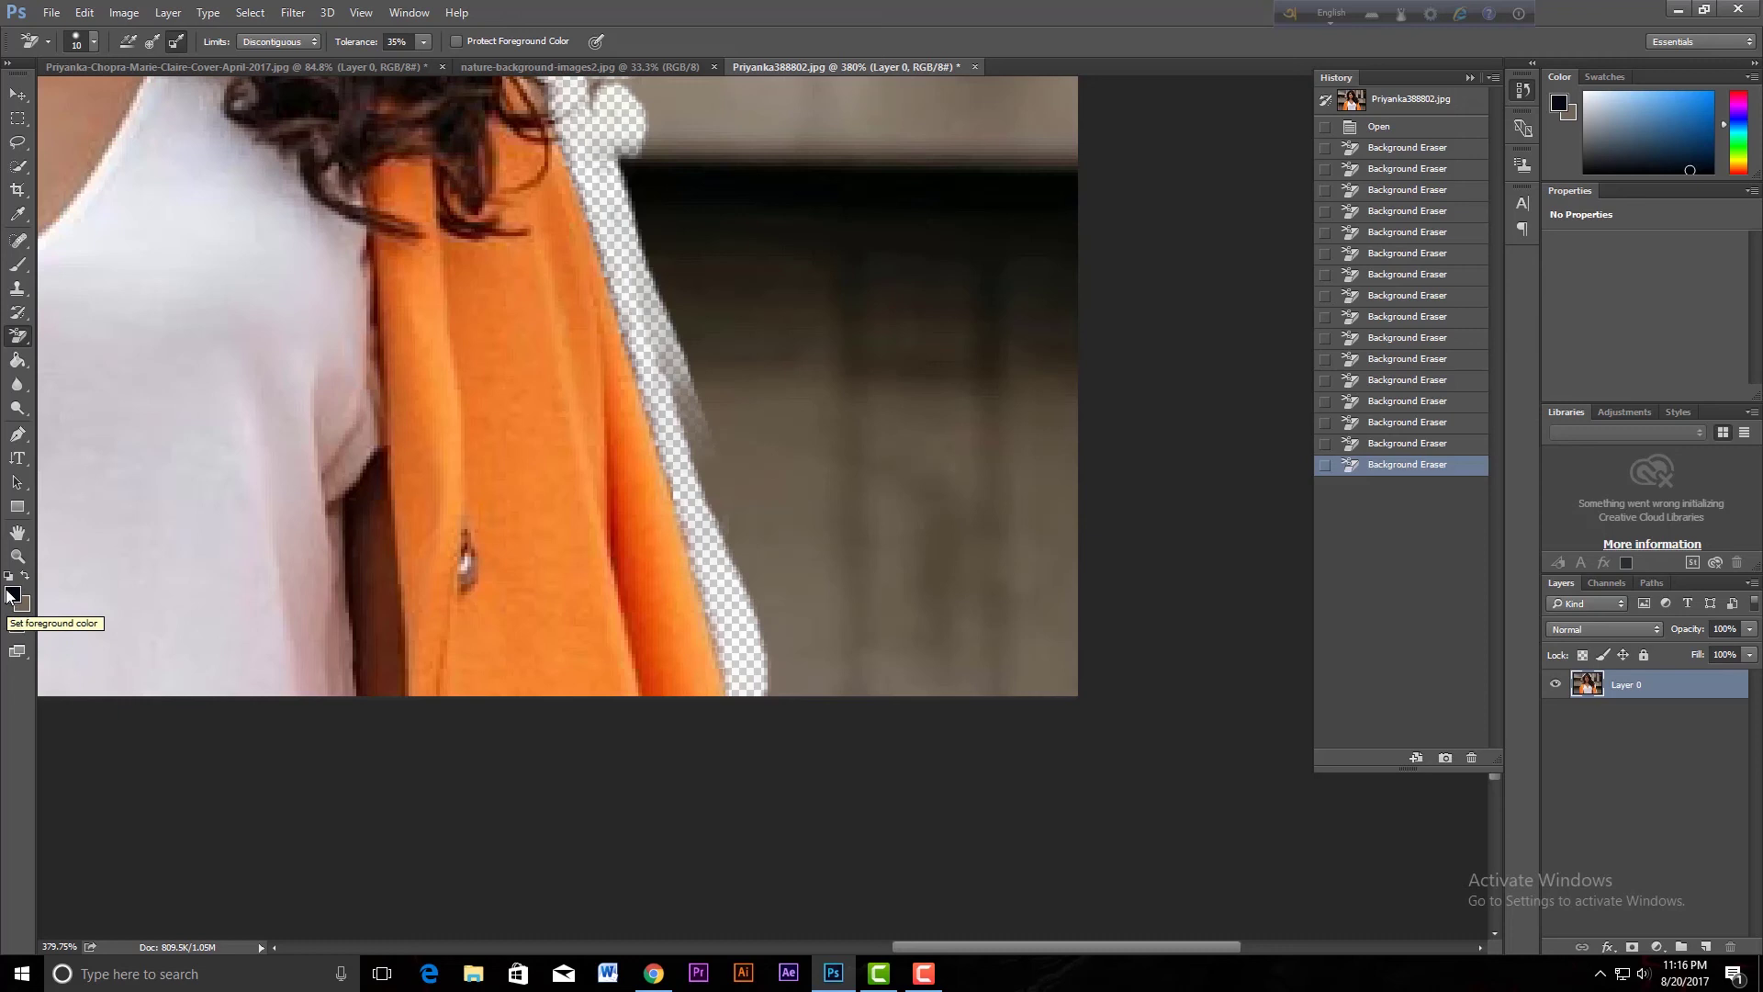
click(25, 608)
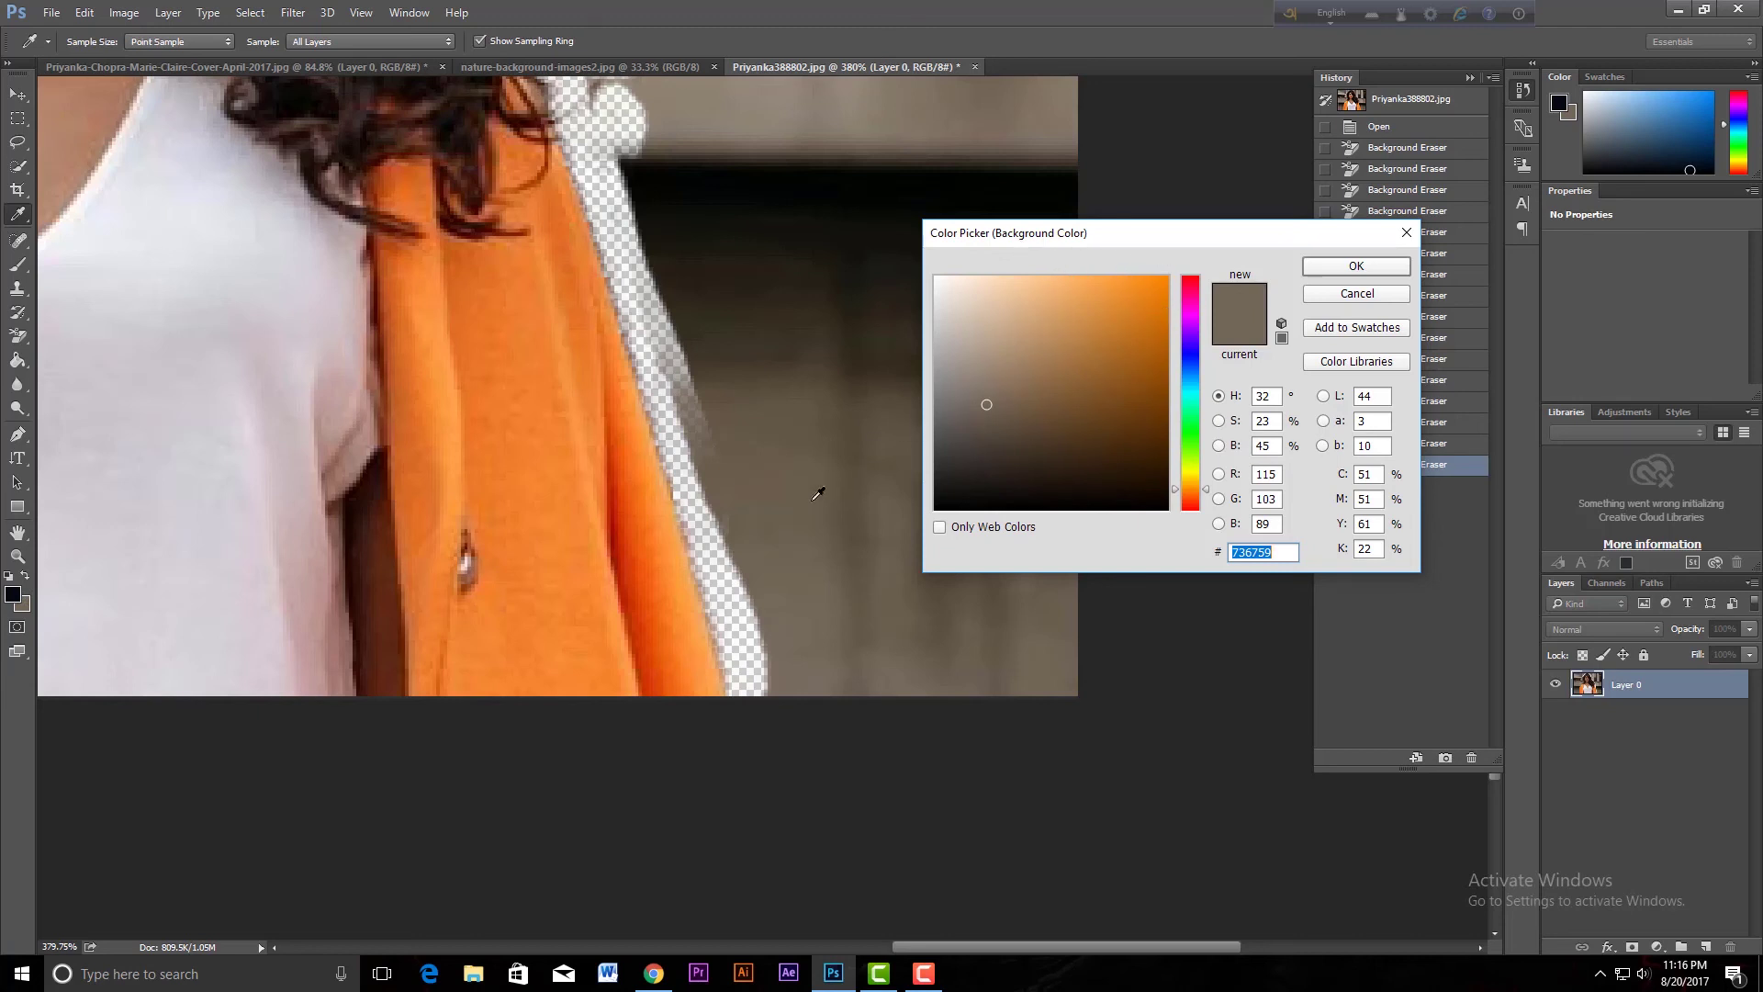
click(754, 178)
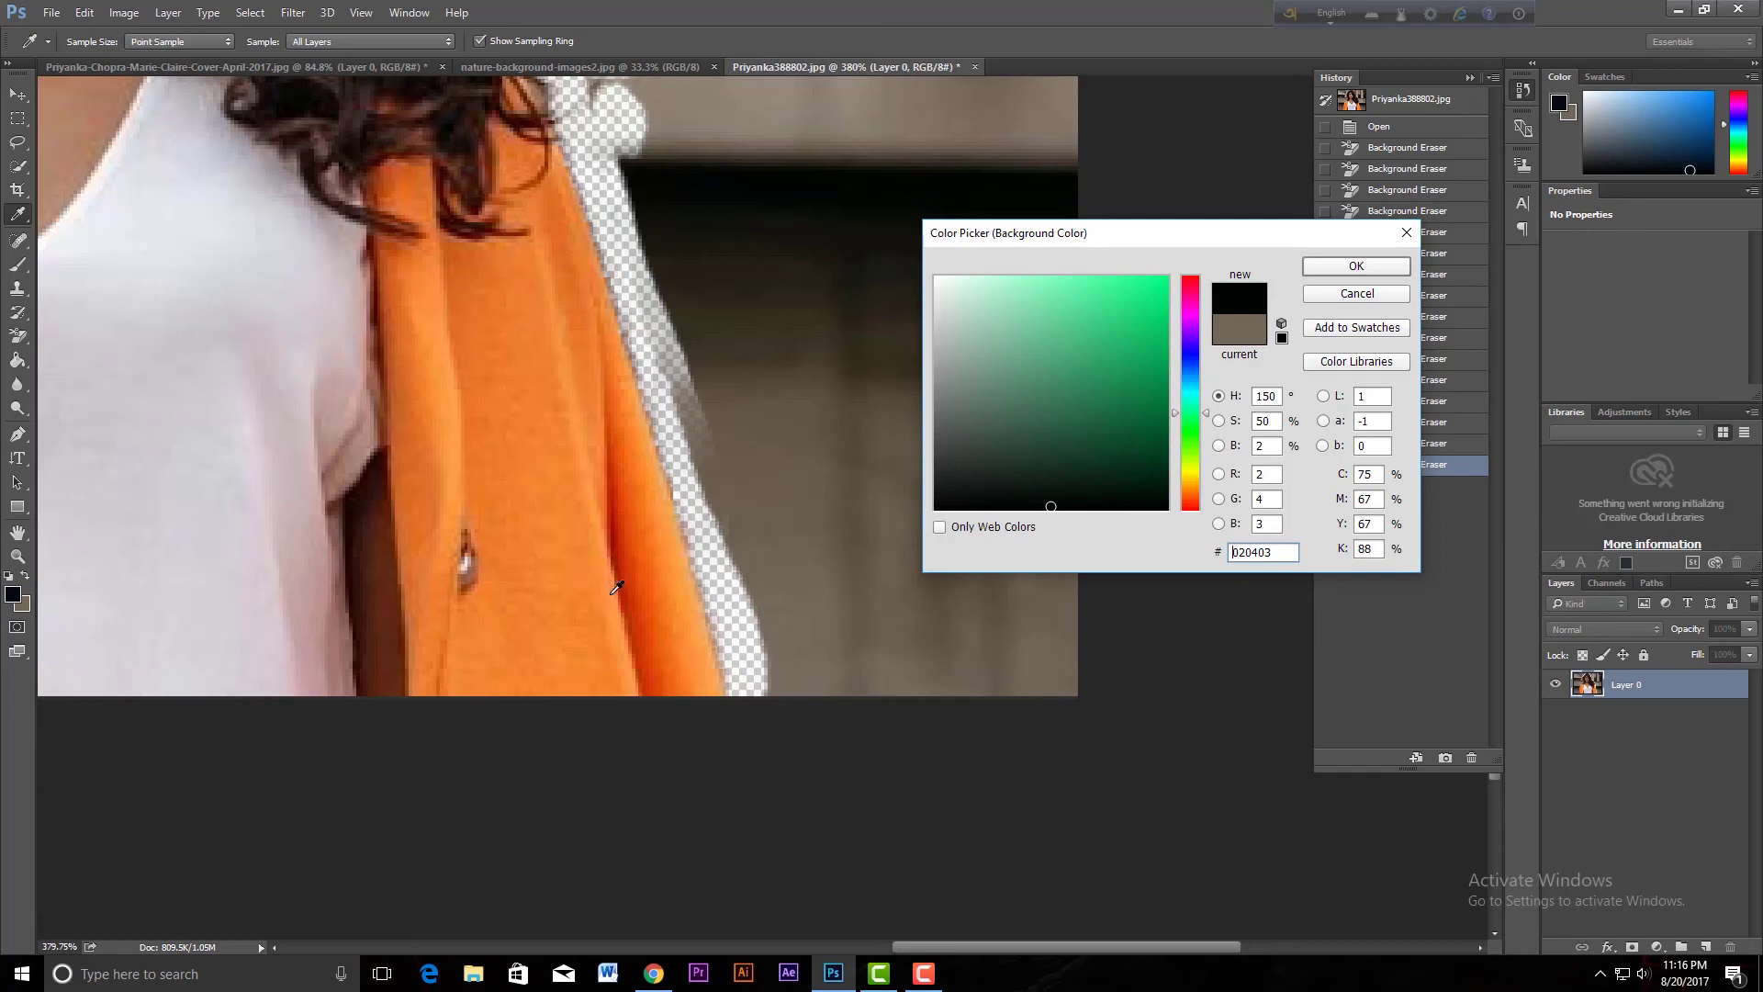
Set the background colour to the grey-brown wall colour sampled with the eyedropper
click(1356, 266)
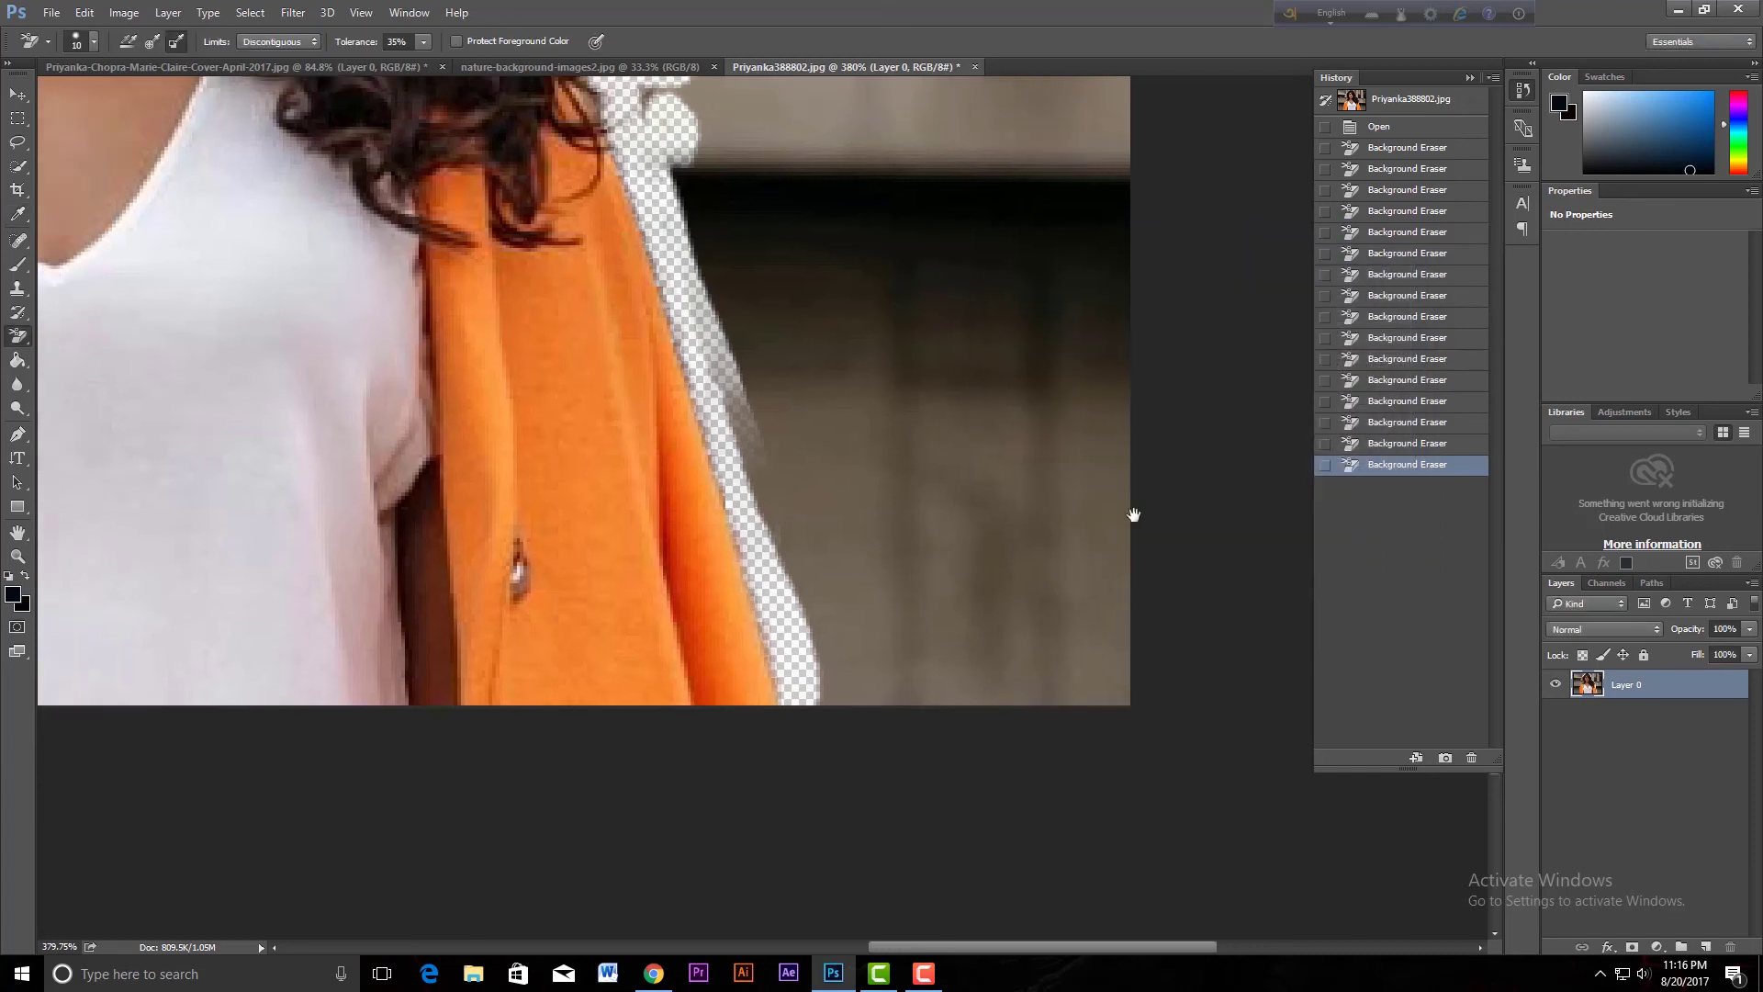
scroll(728, 543, left, 5)
scroll(904, 668, up, 3)
scroll(903, 667, left, 5)
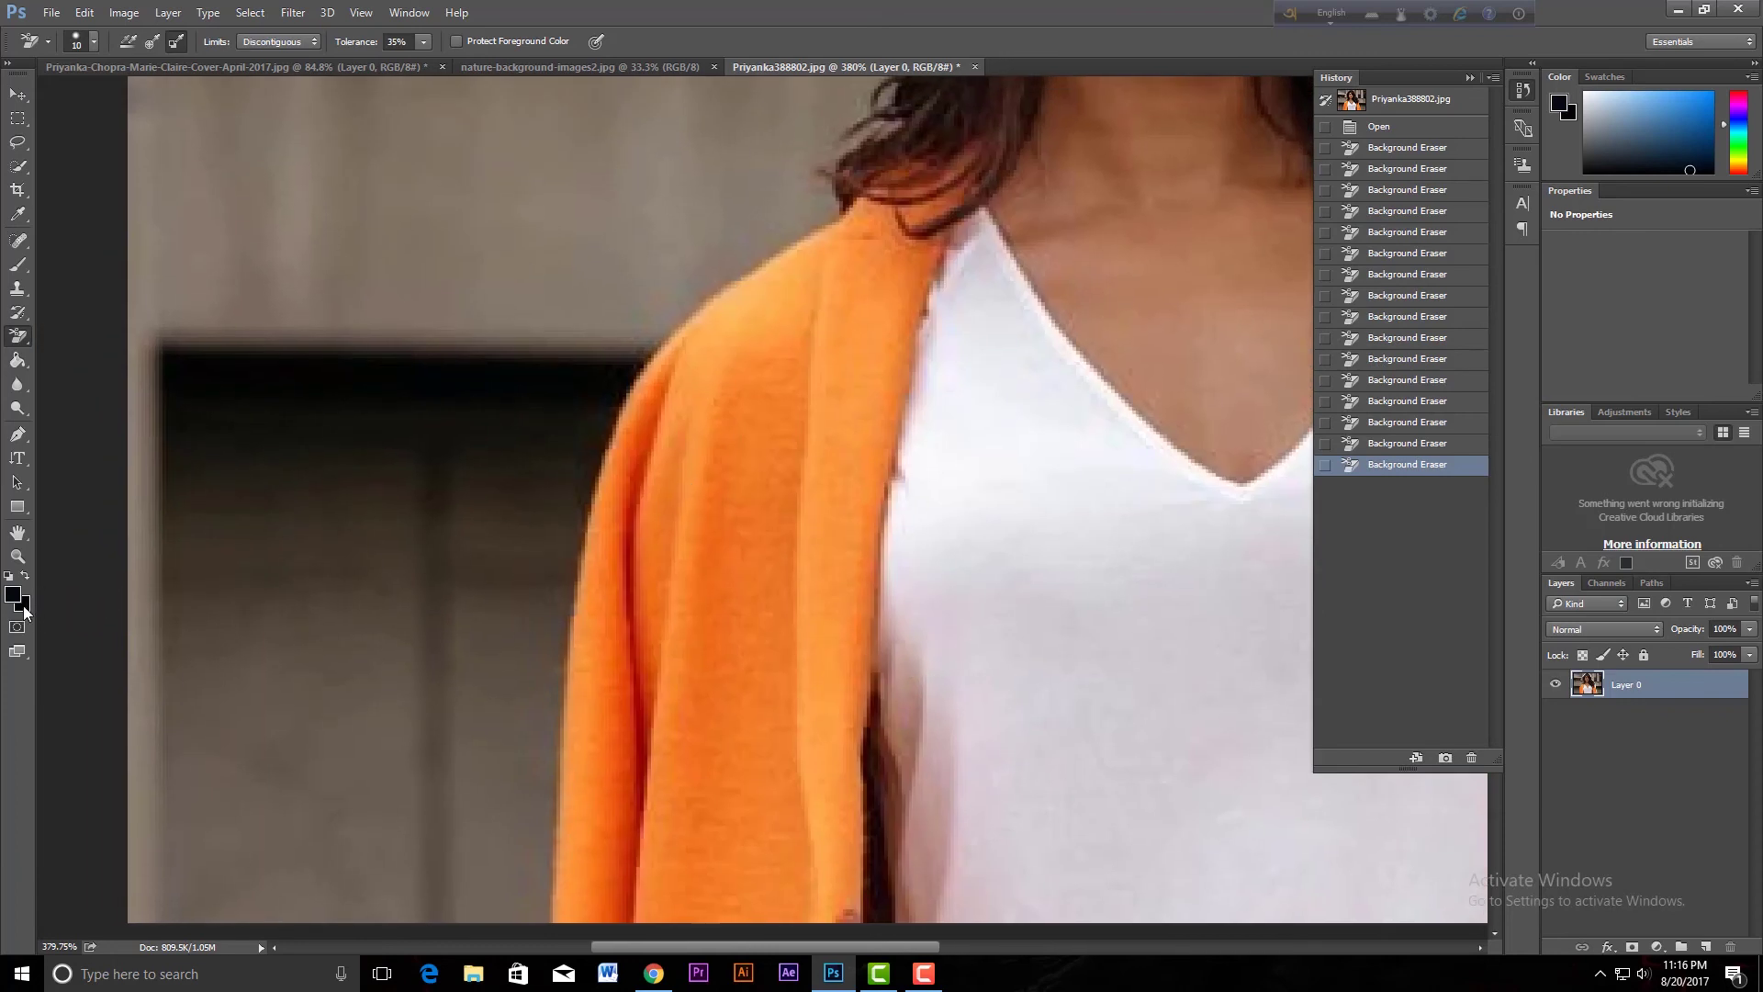
click(22, 604)
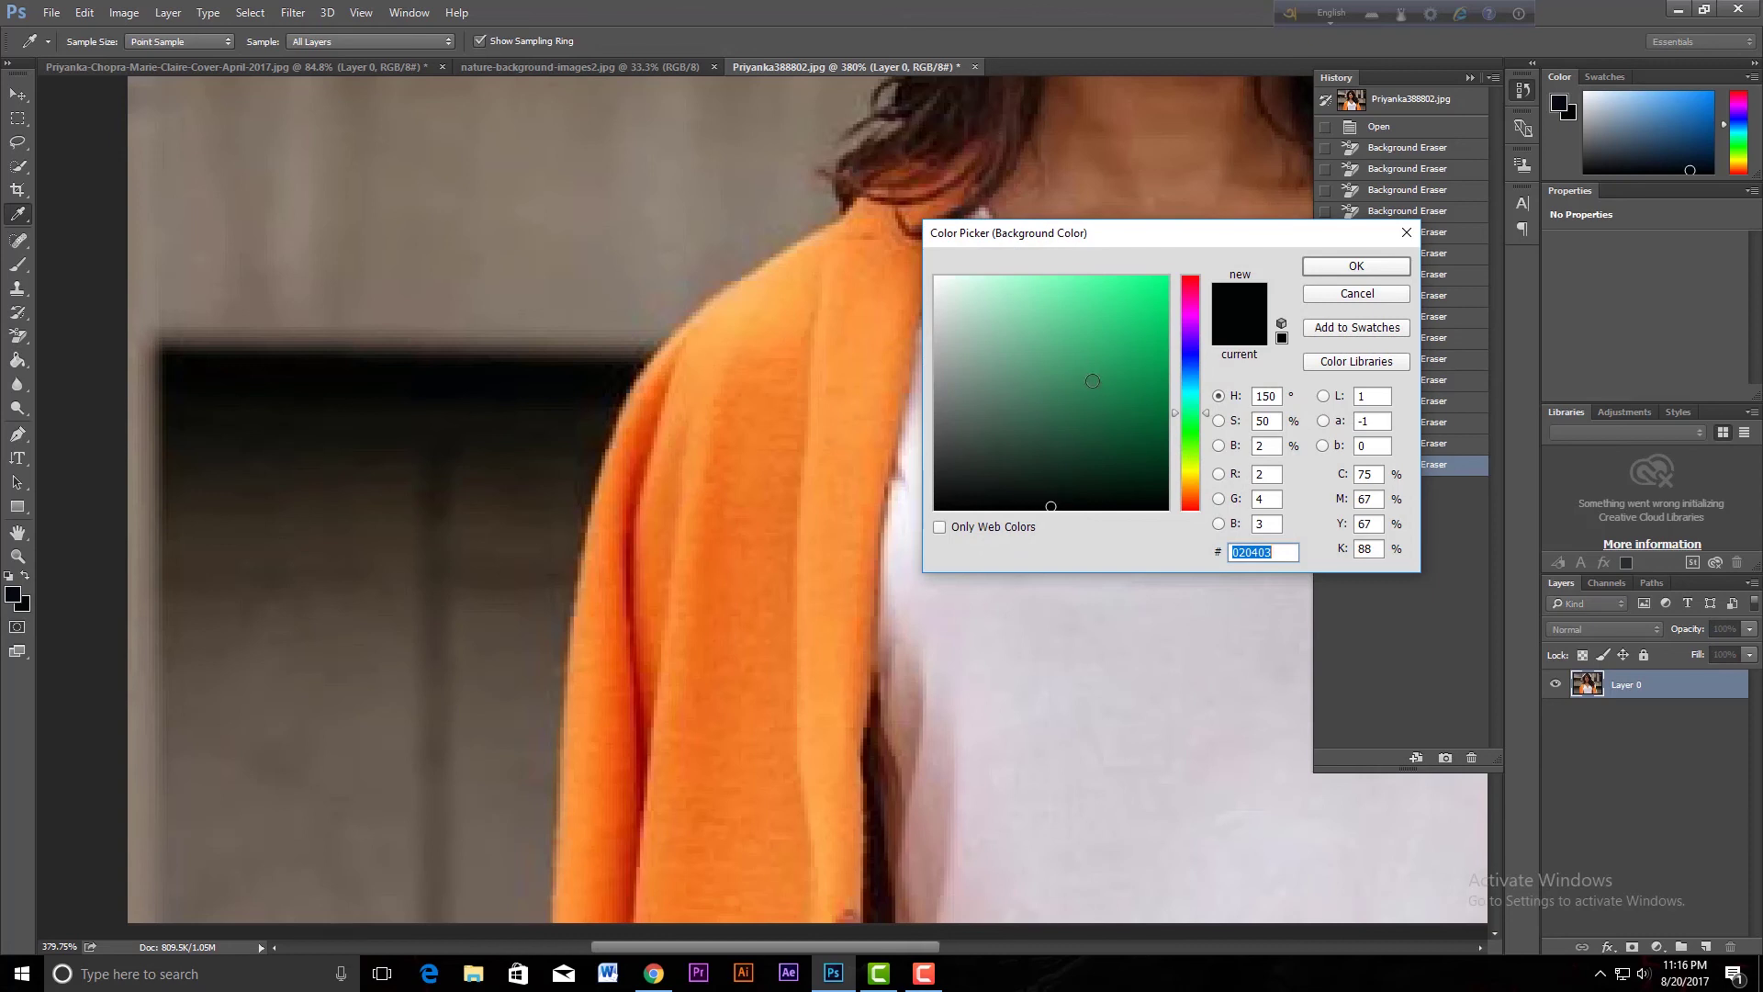
click(535, 867)
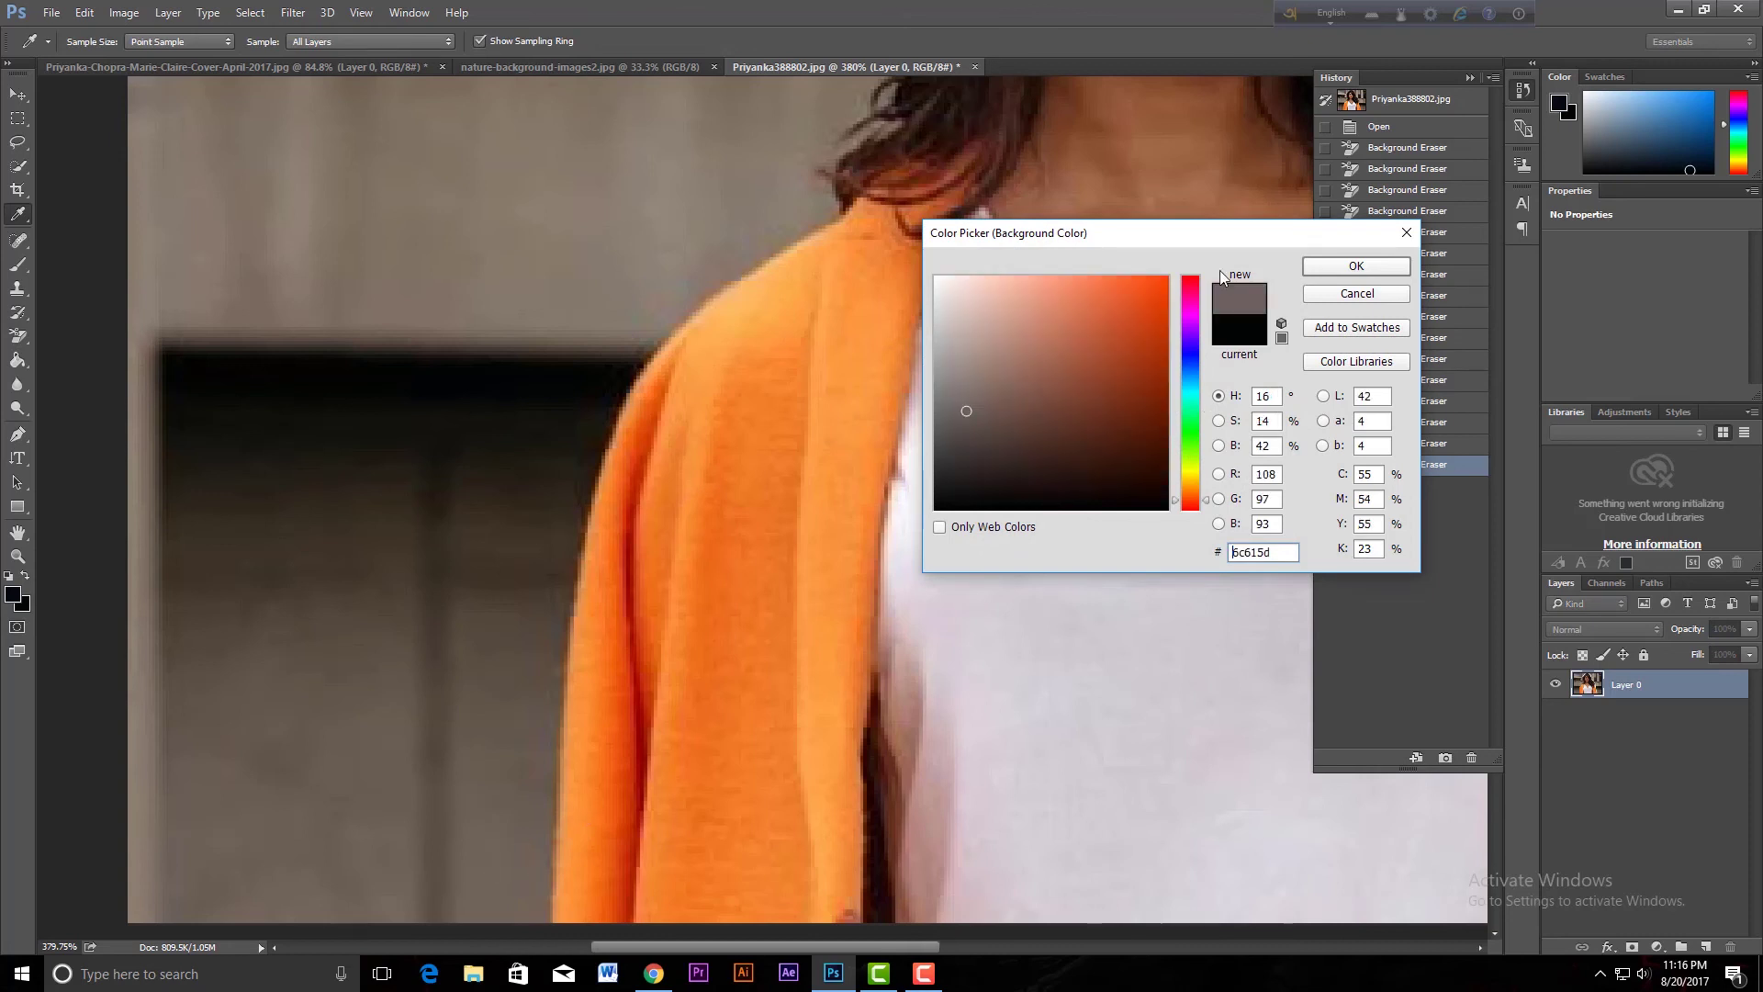
click(1355, 266)
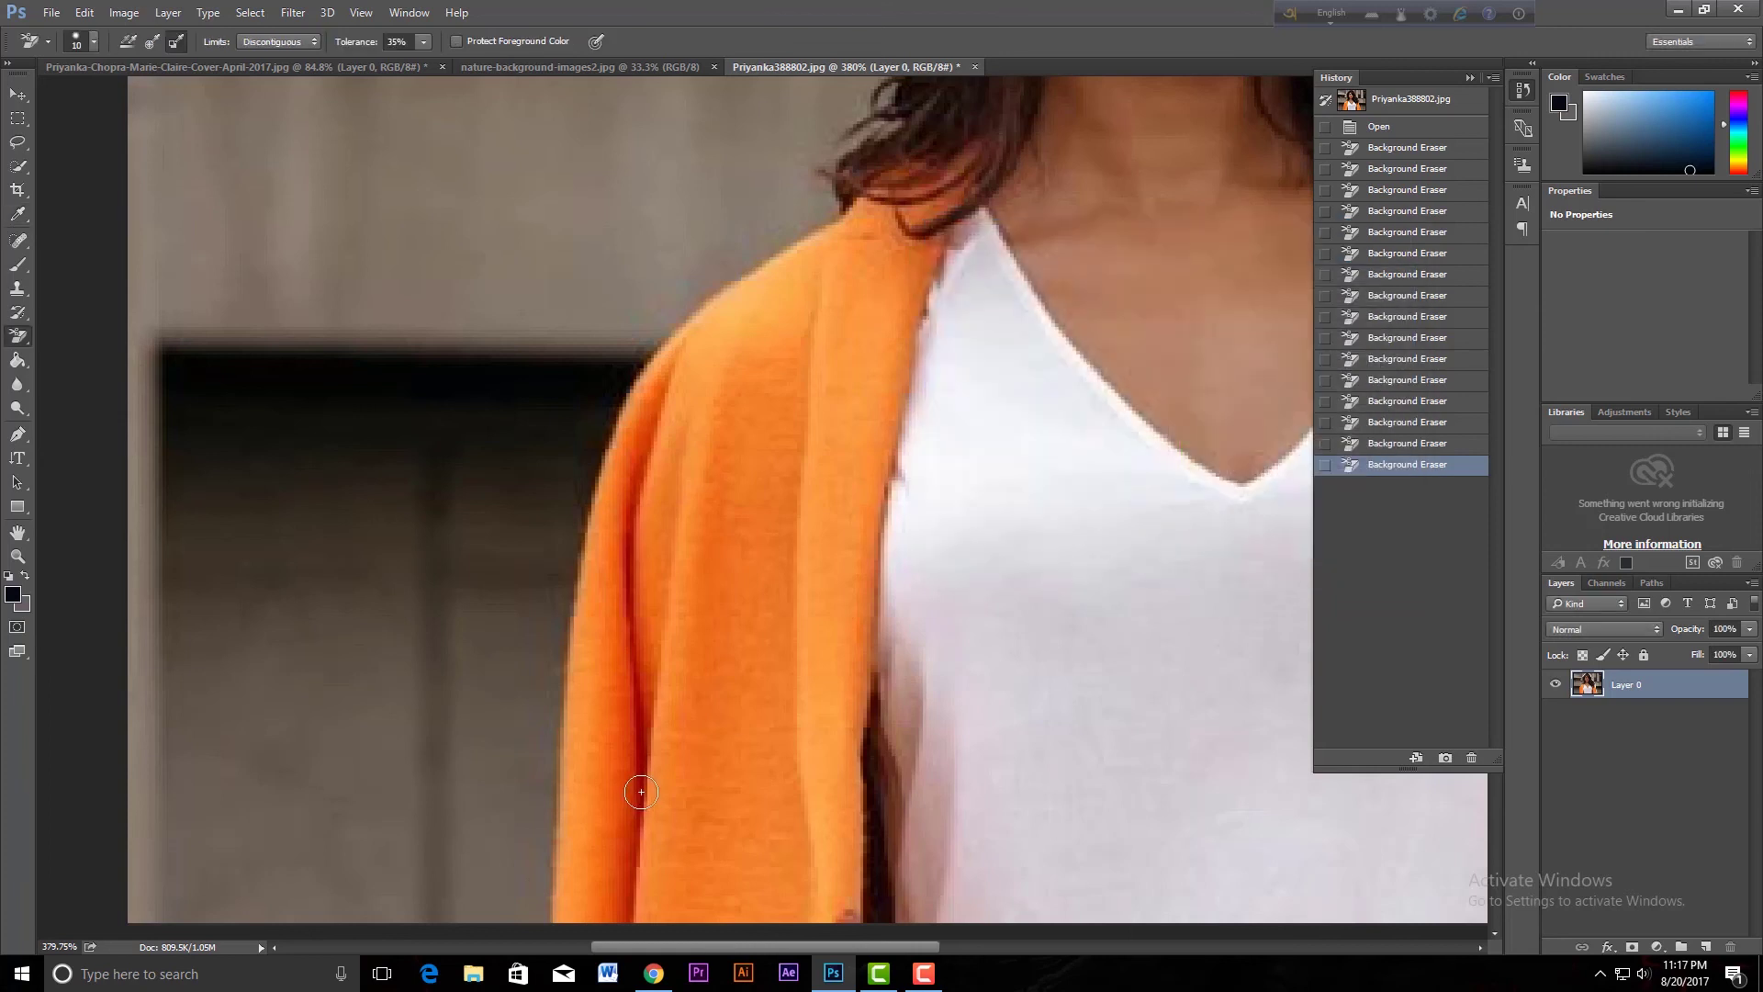
Background-erase along the jacket's left edge up to the shoulder, undoing the stroke that hit the hair
click(537, 904)
drag(544, 873, 580, 599)
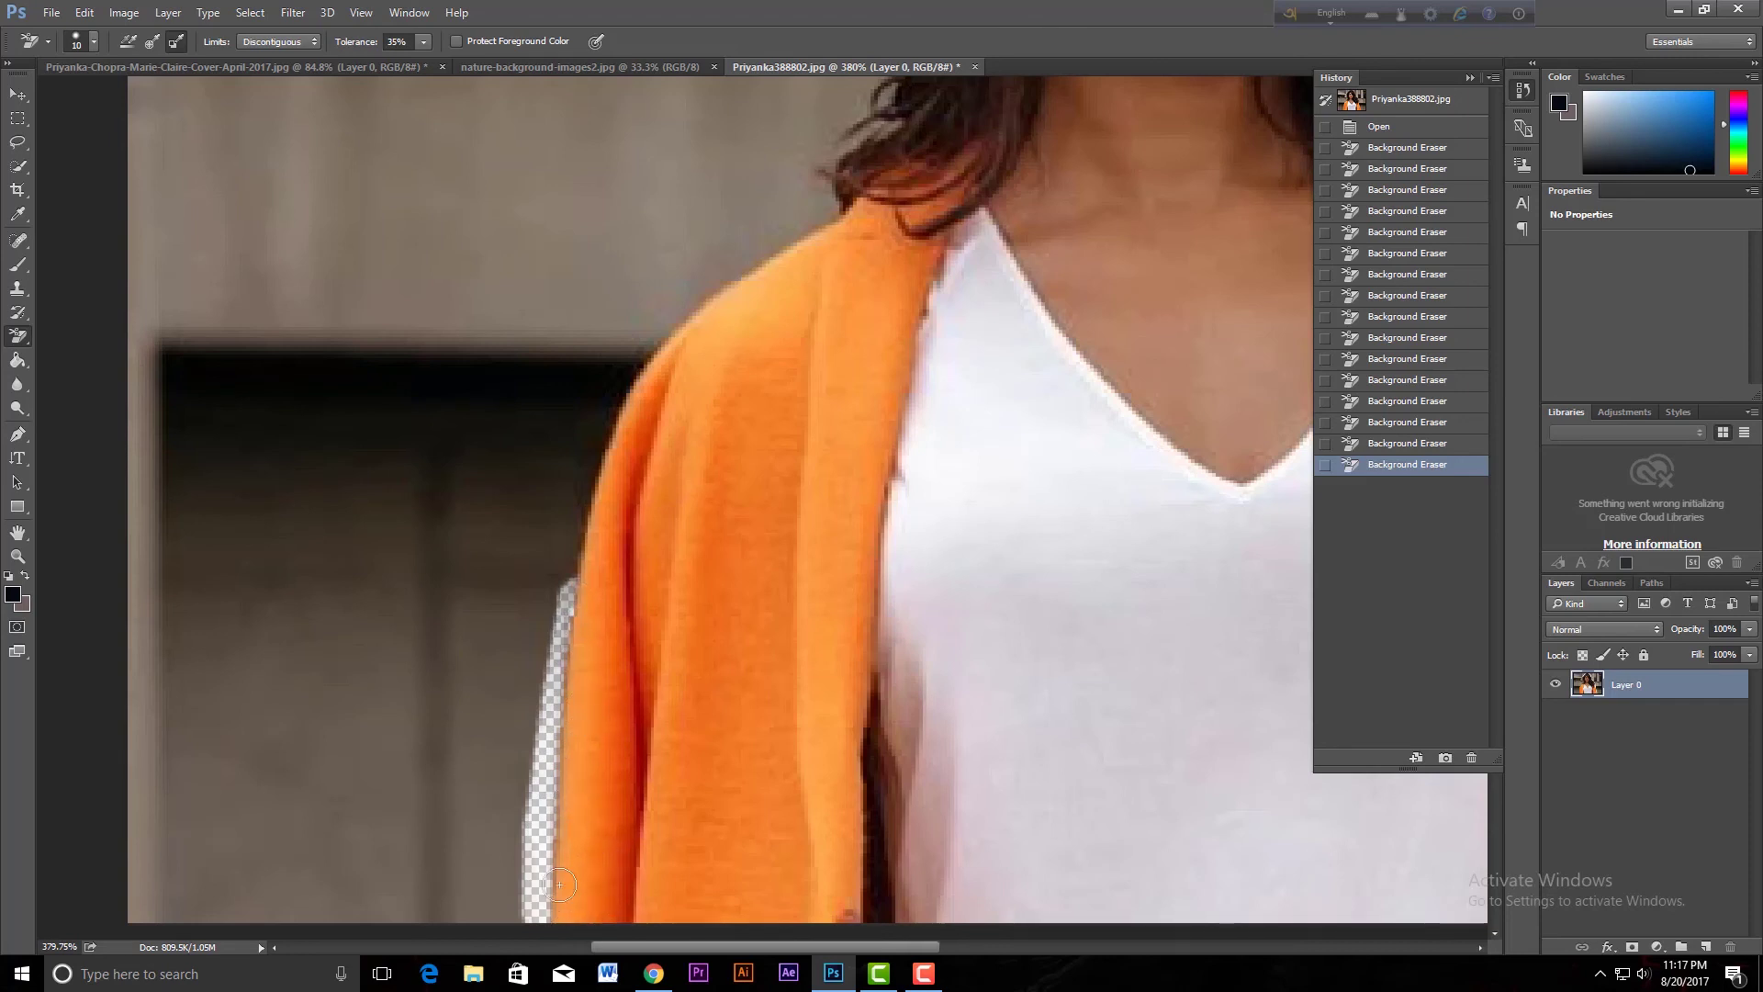
mouse_move(548, 893)
mouse_down()
mouse_move(571, 601)
mouse_move(528, 641)
mouse_move(611, 444)
mouse_up()
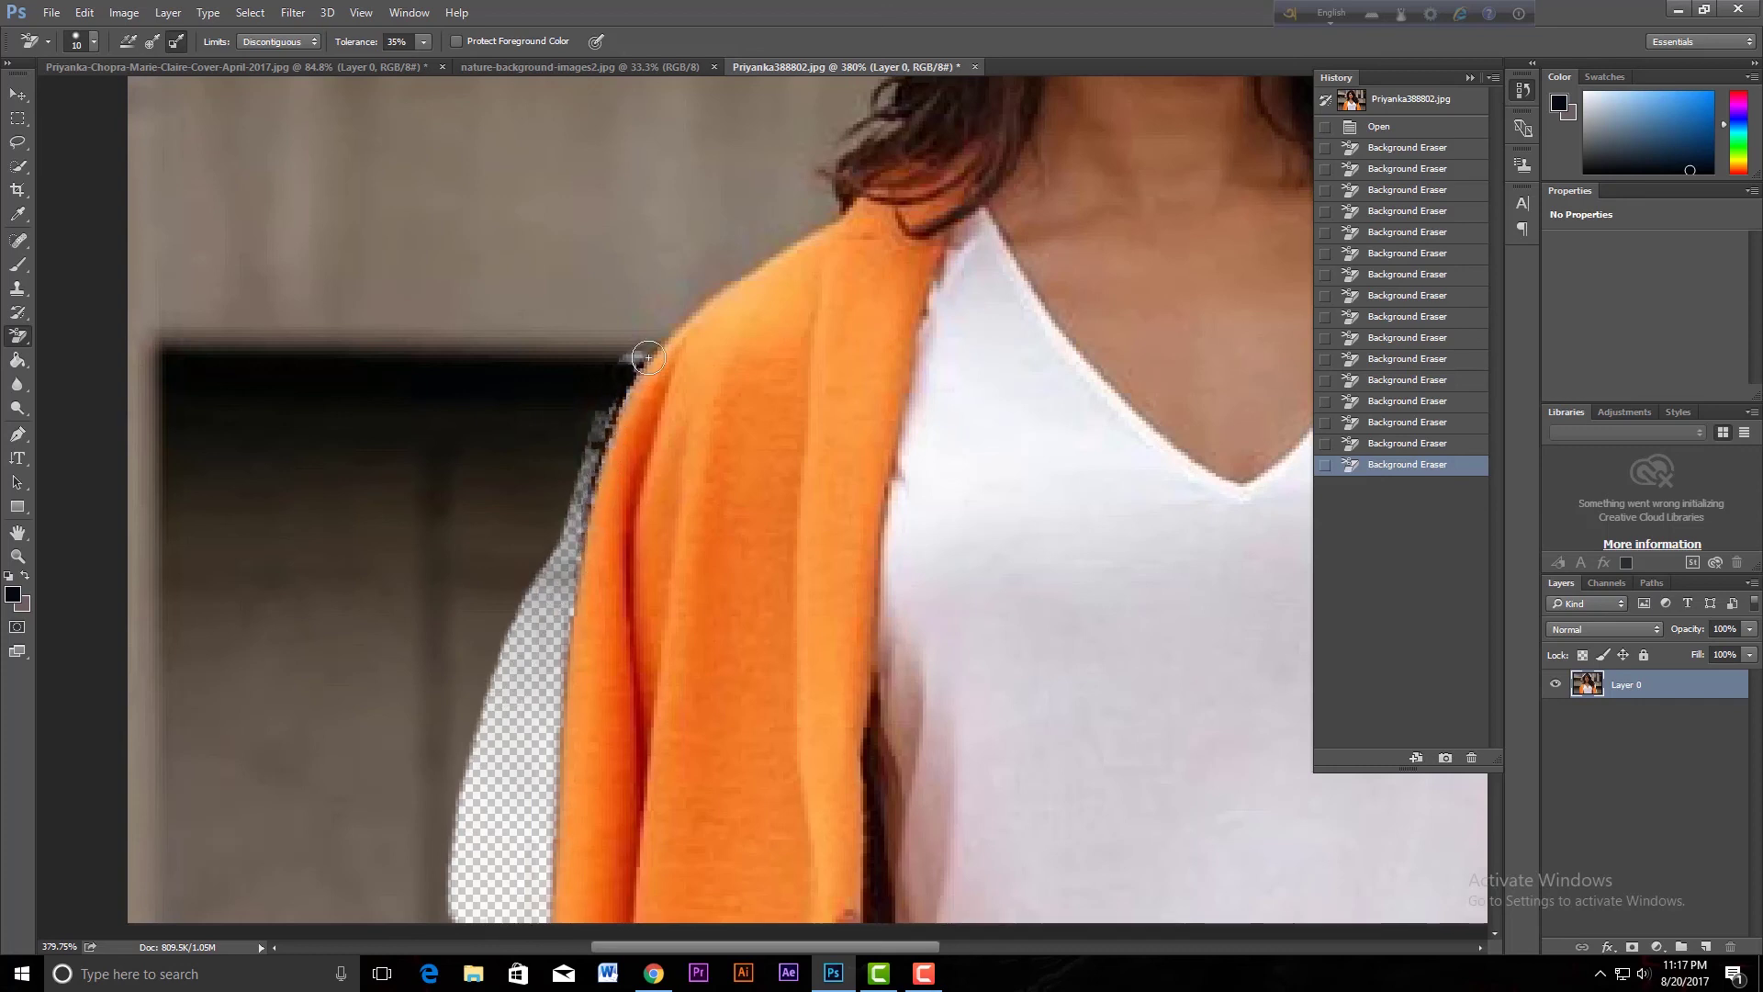
drag(611, 444, 654, 332)
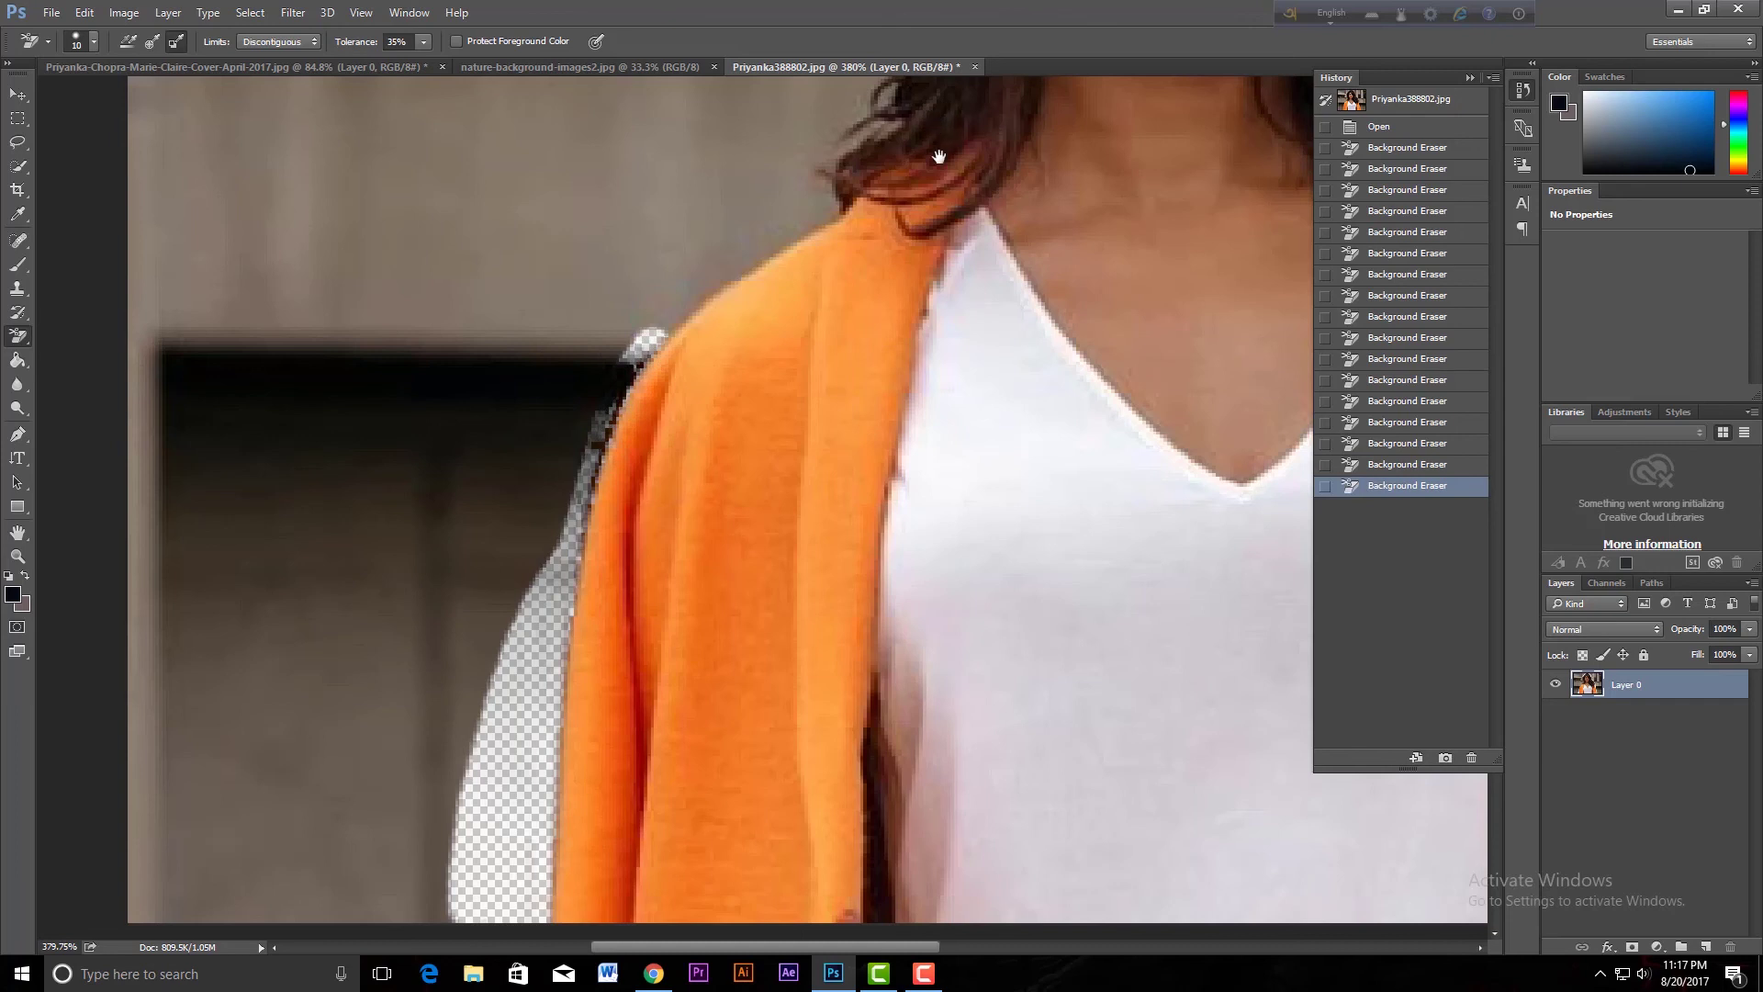
drag(936, 102, 1095, 225)
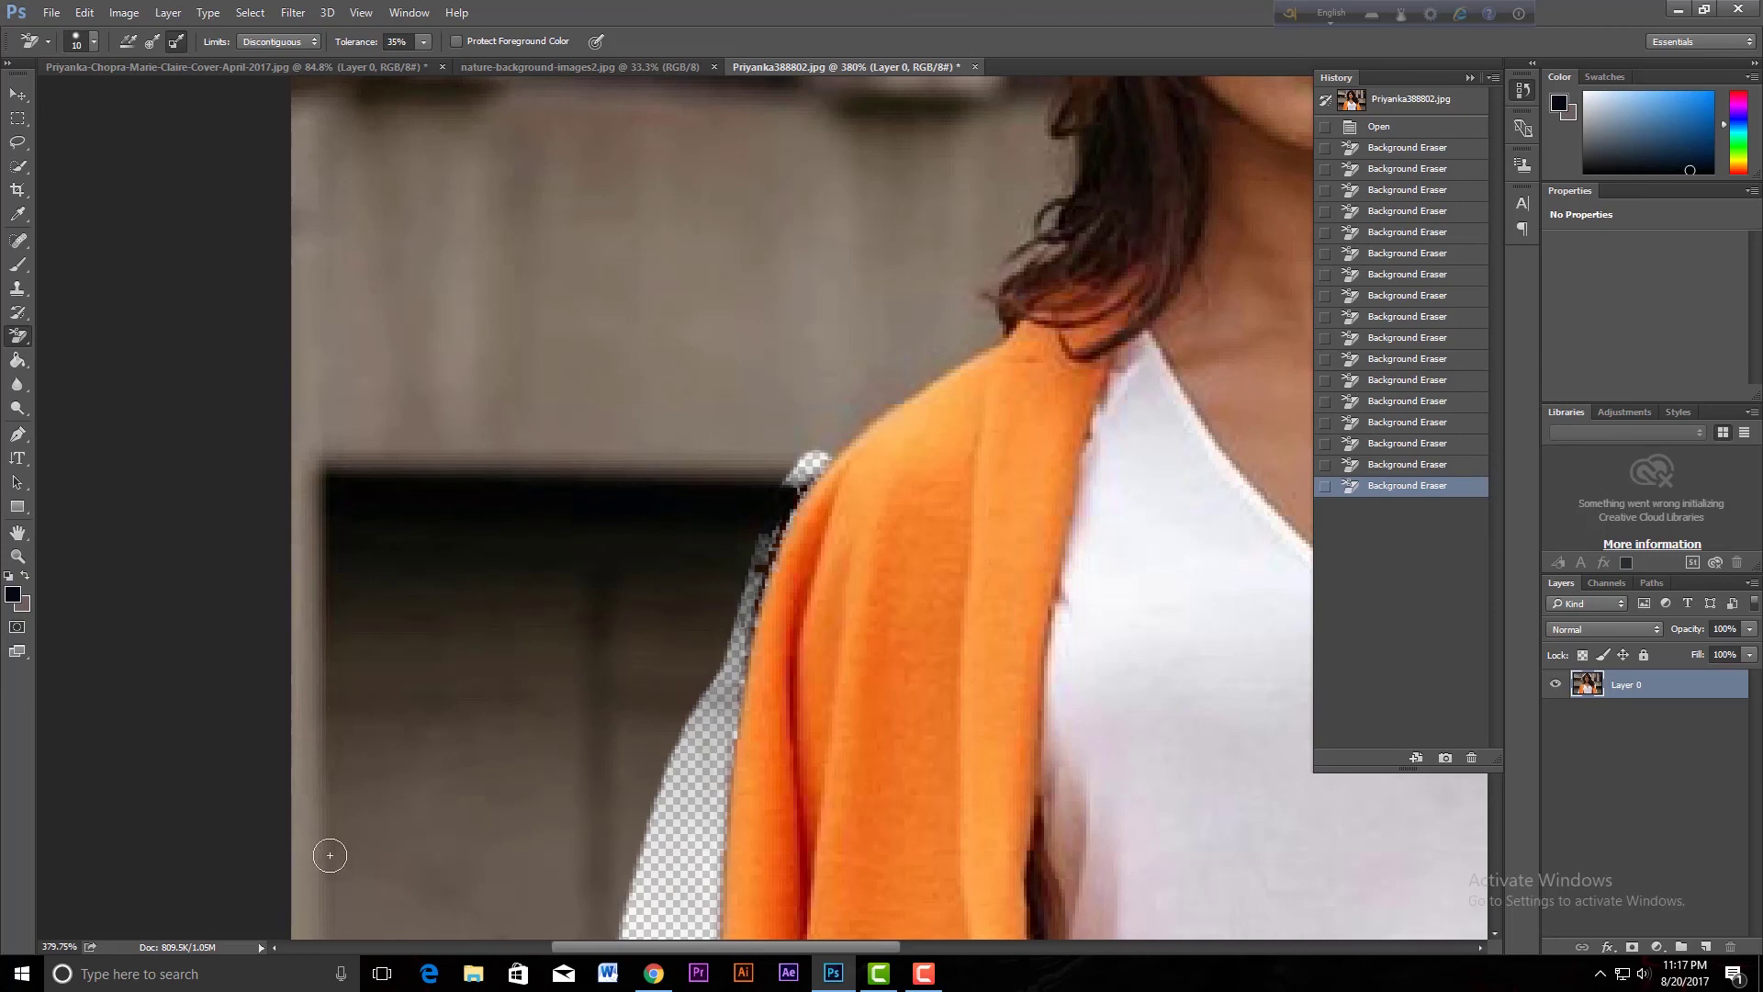
drag(1094, 204, 1030, 268)
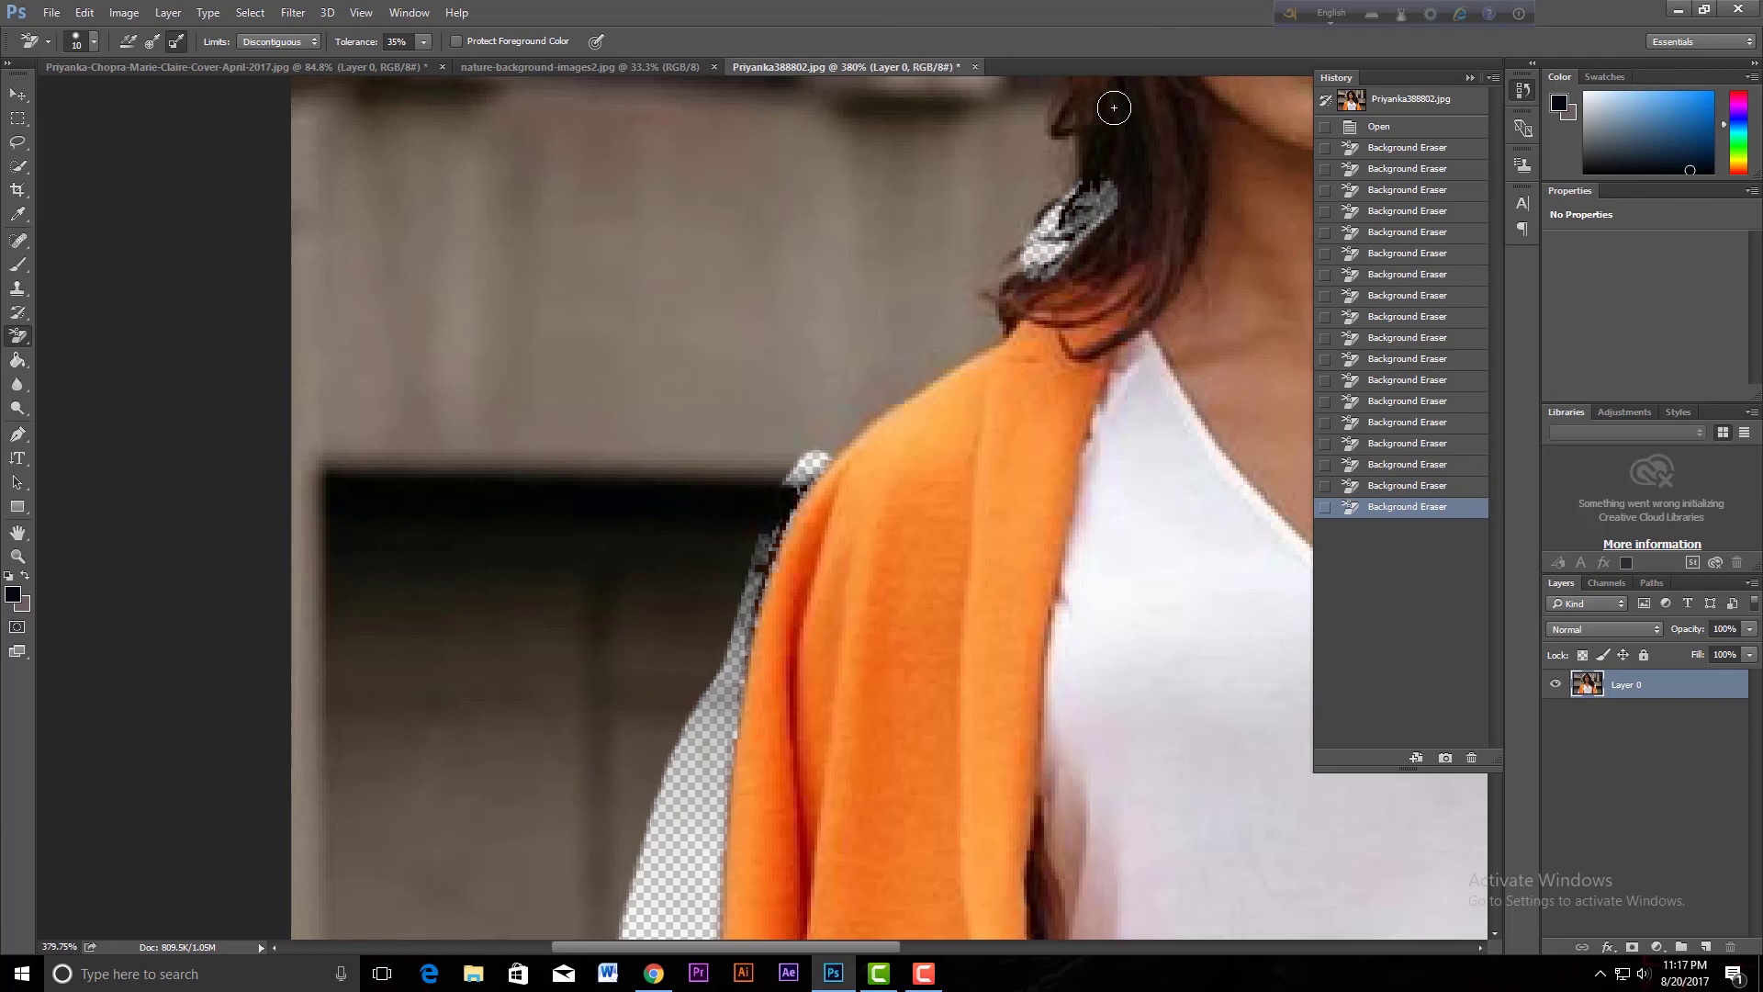
key(ctrl+z)
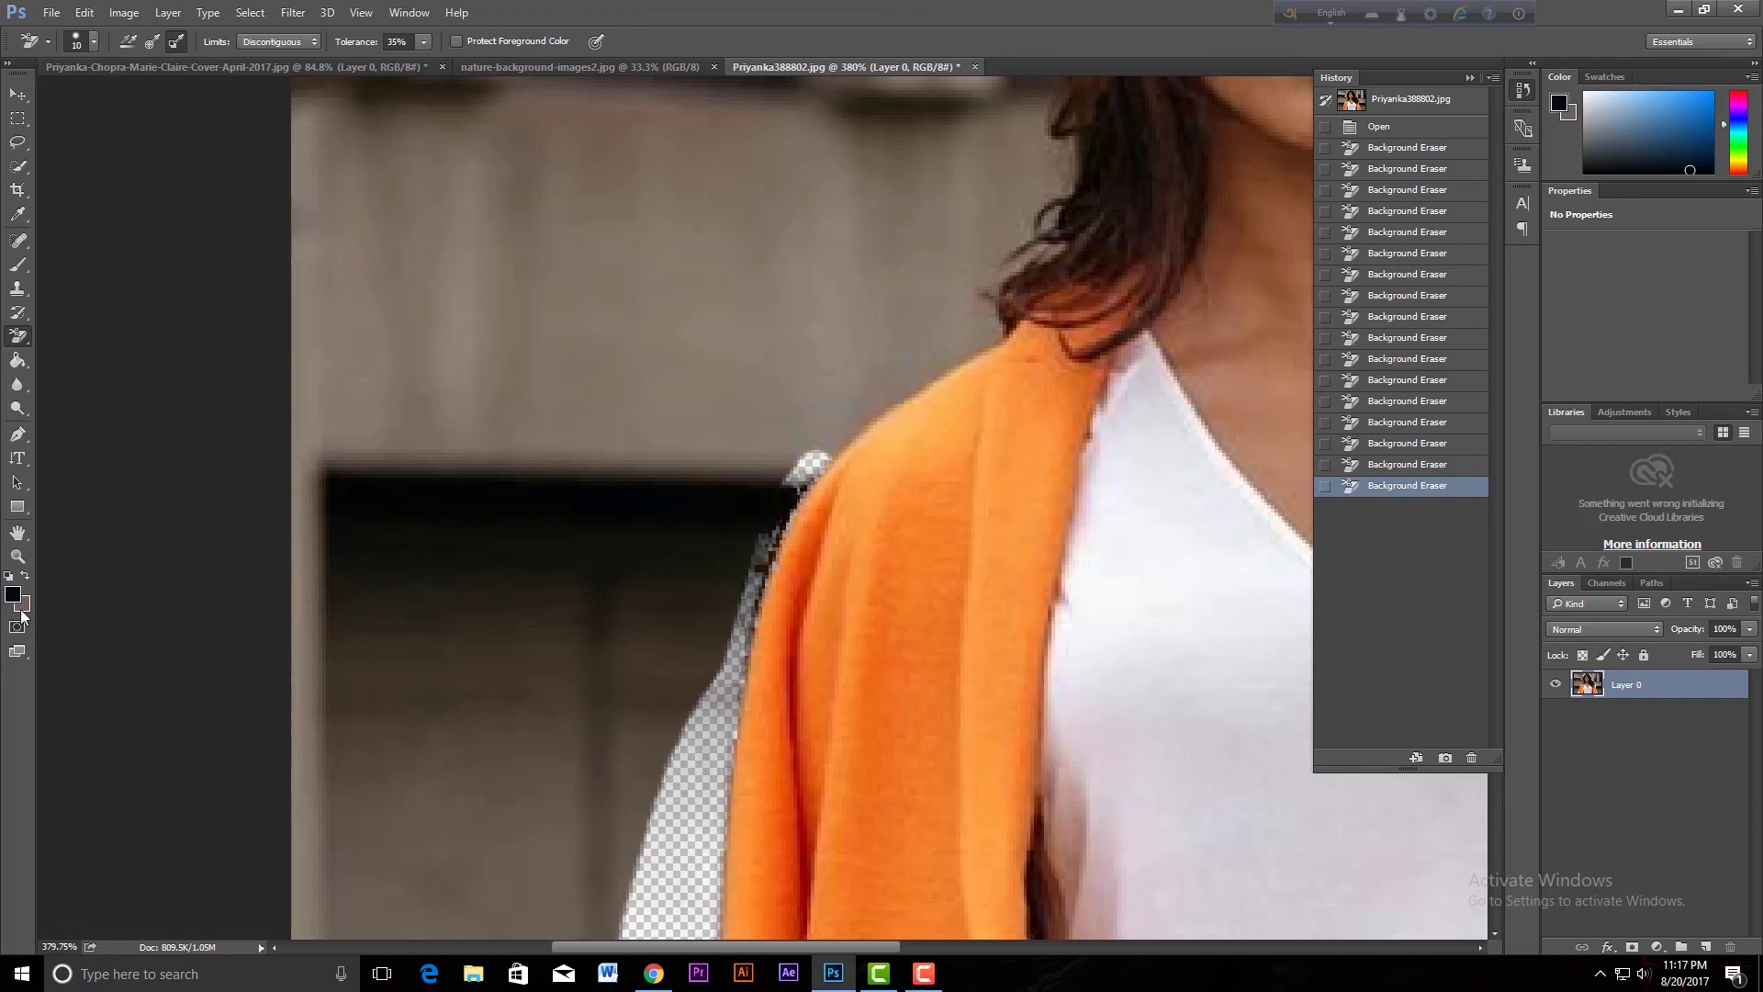
Sample the near-black window as background colour and erase the dark backdrop beside the shoulder
click(23, 607)
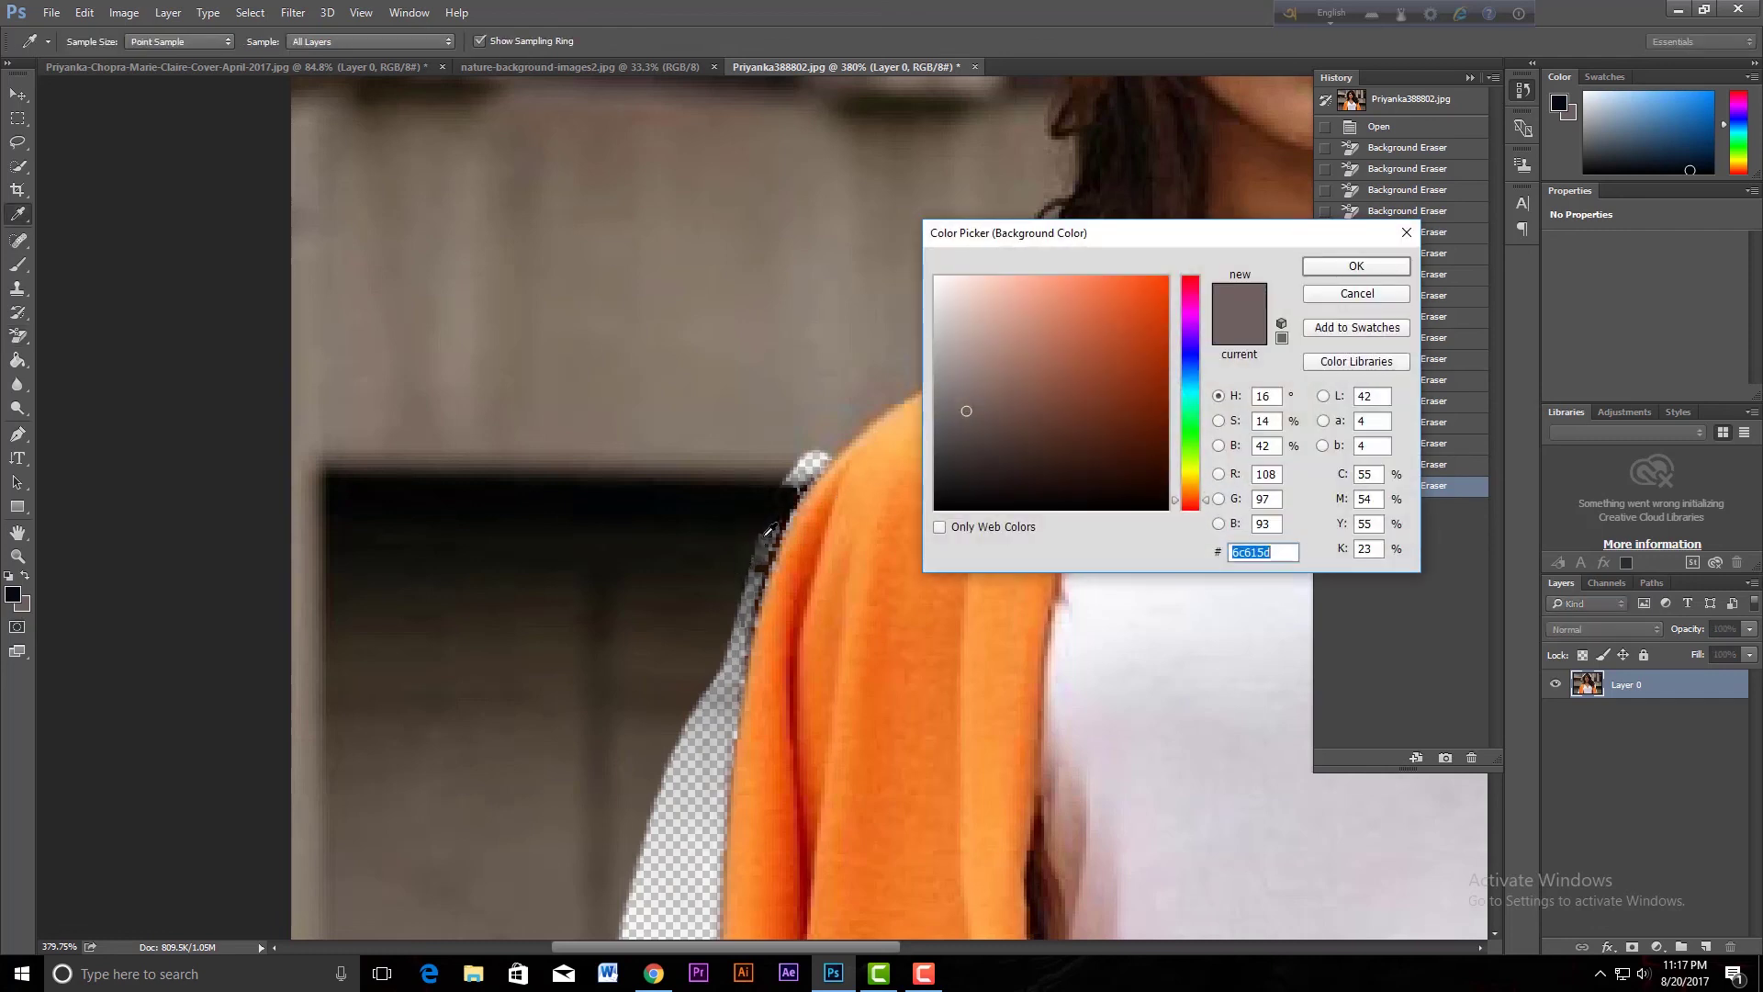
click(771, 522)
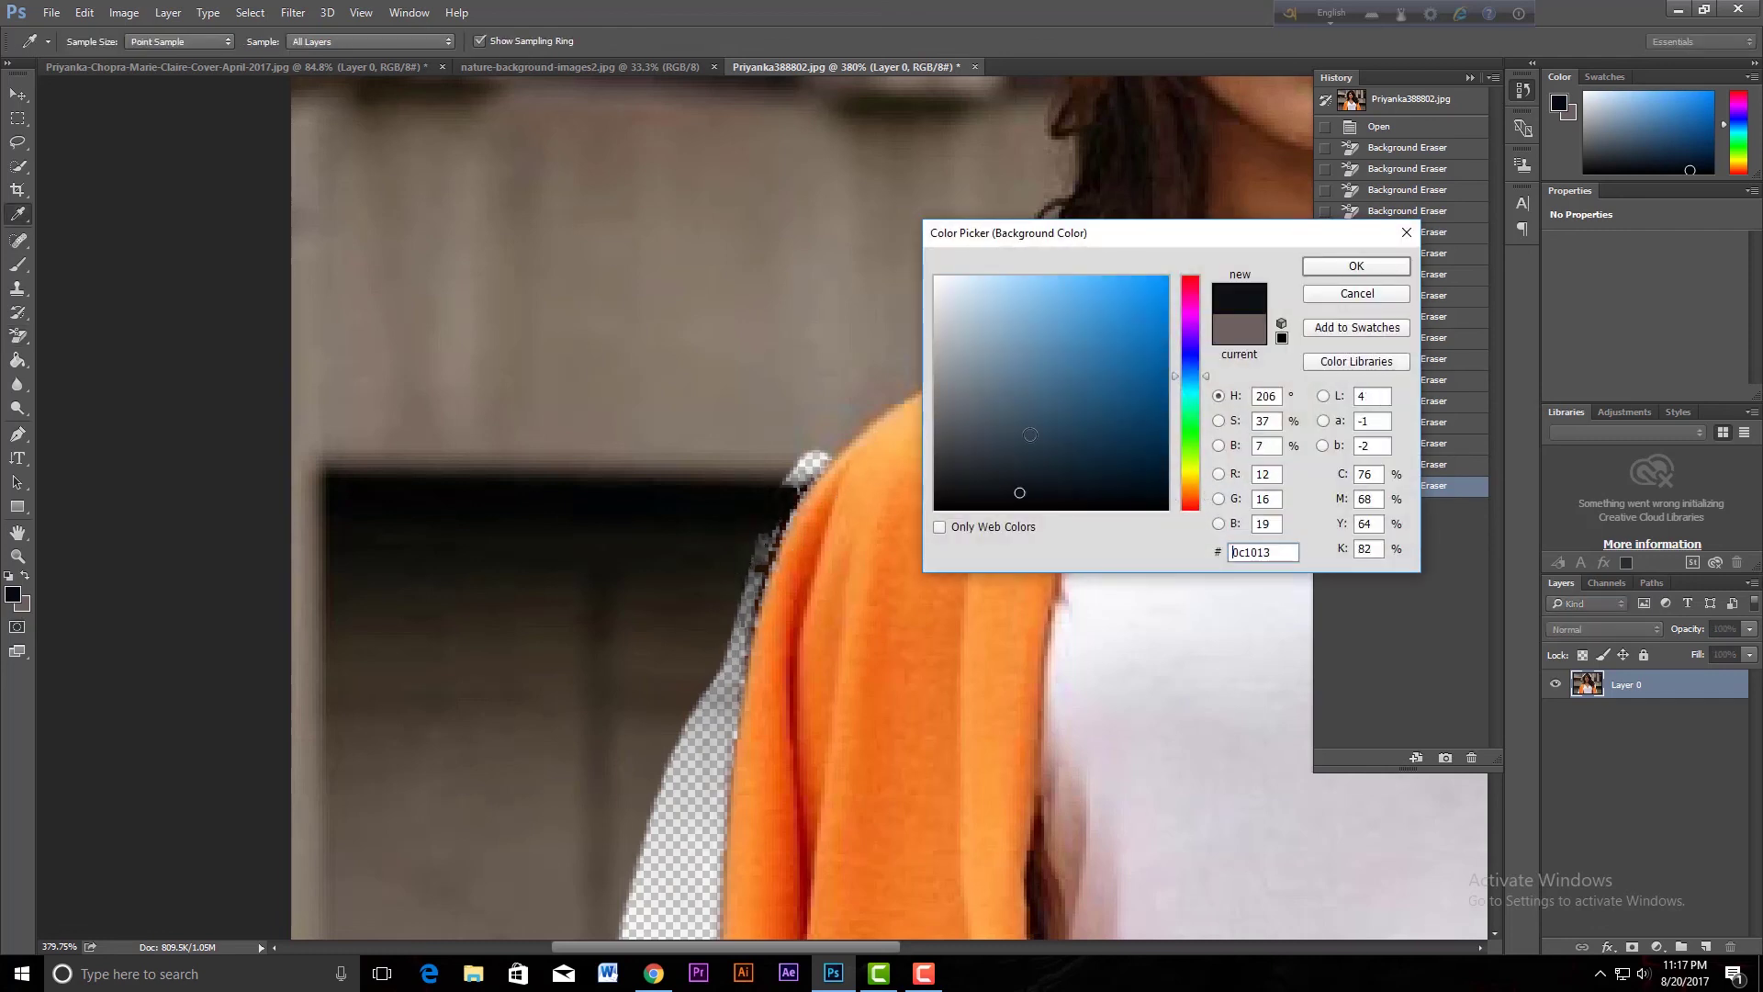
click(1336, 267)
drag(795, 473, 716, 741)
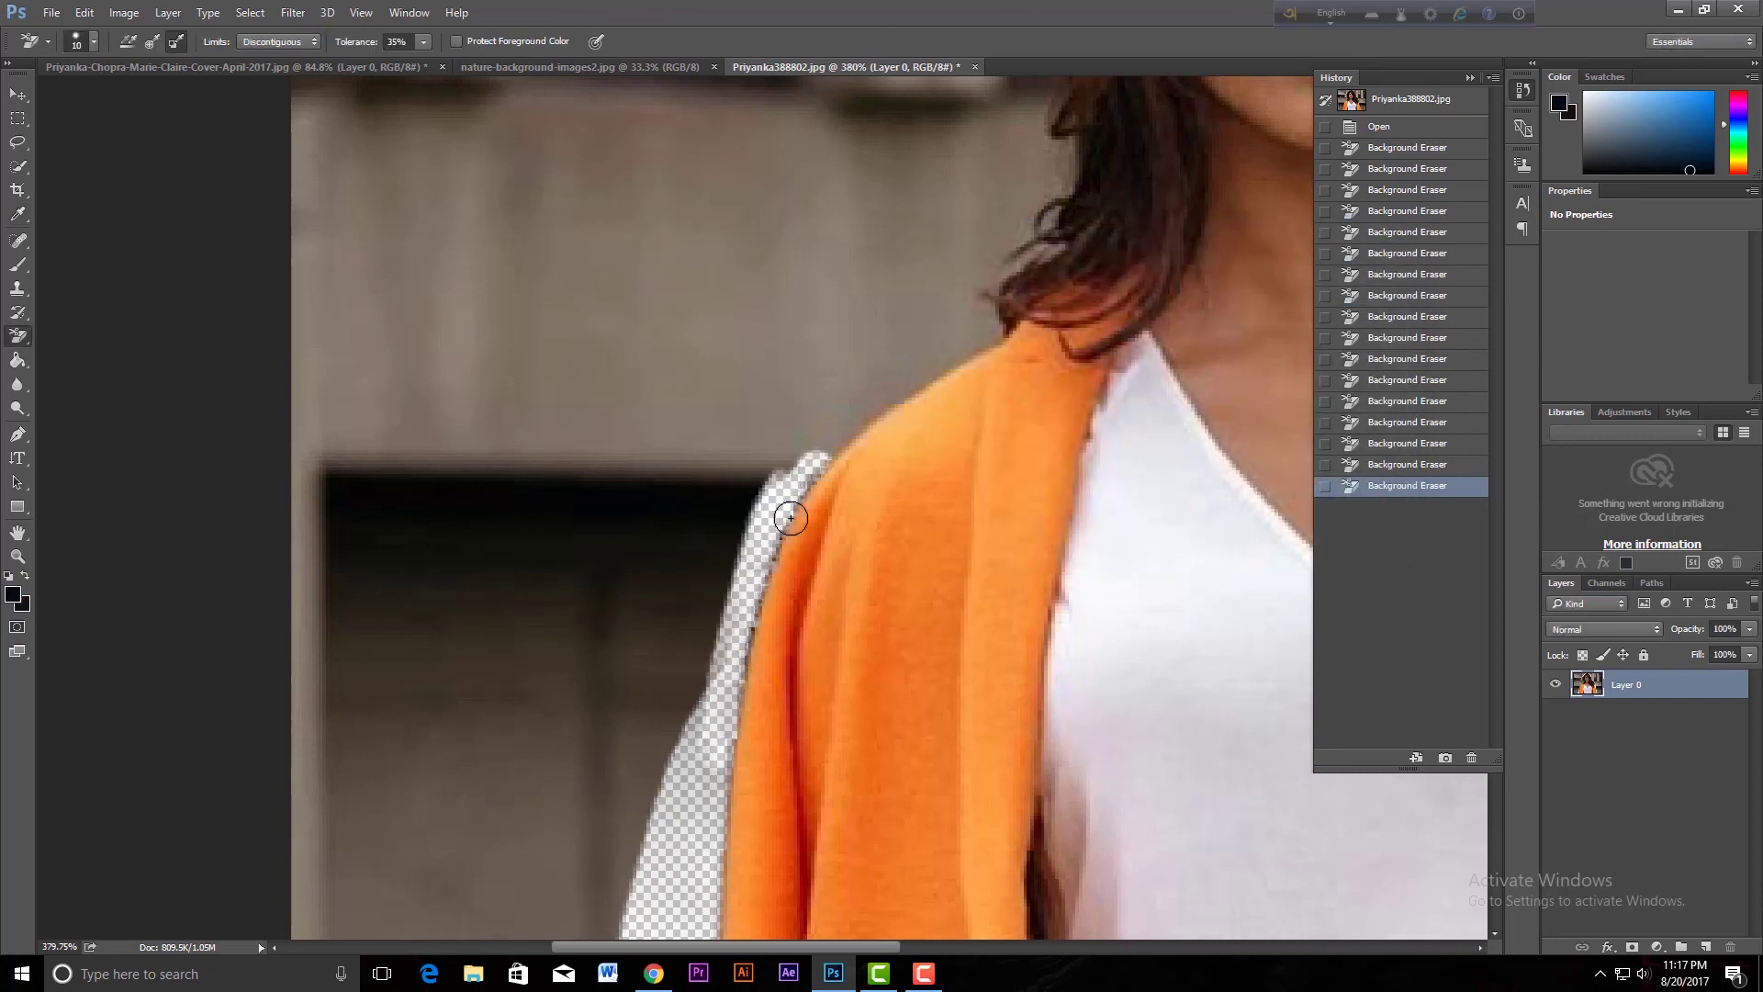
drag(759, 548, 707, 679)
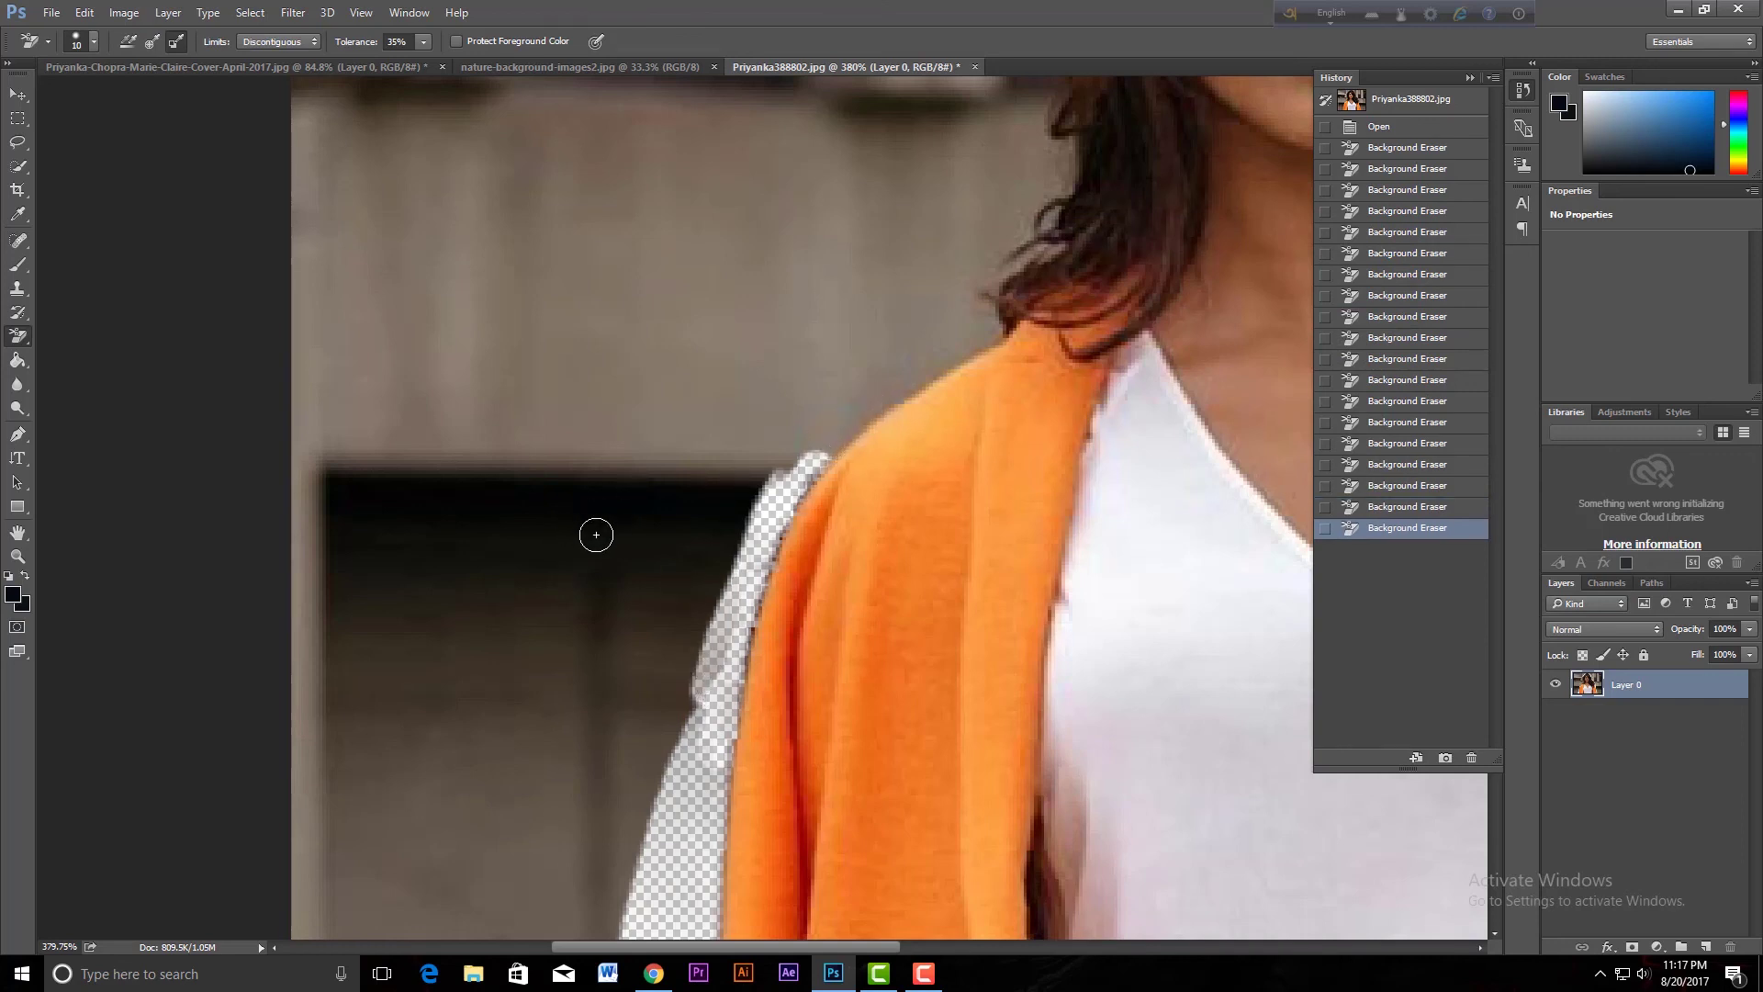
scroll(596, 534, down, 5)
Set the background colour to the grey wall colour sampled beside the left shoulder
key(alt)
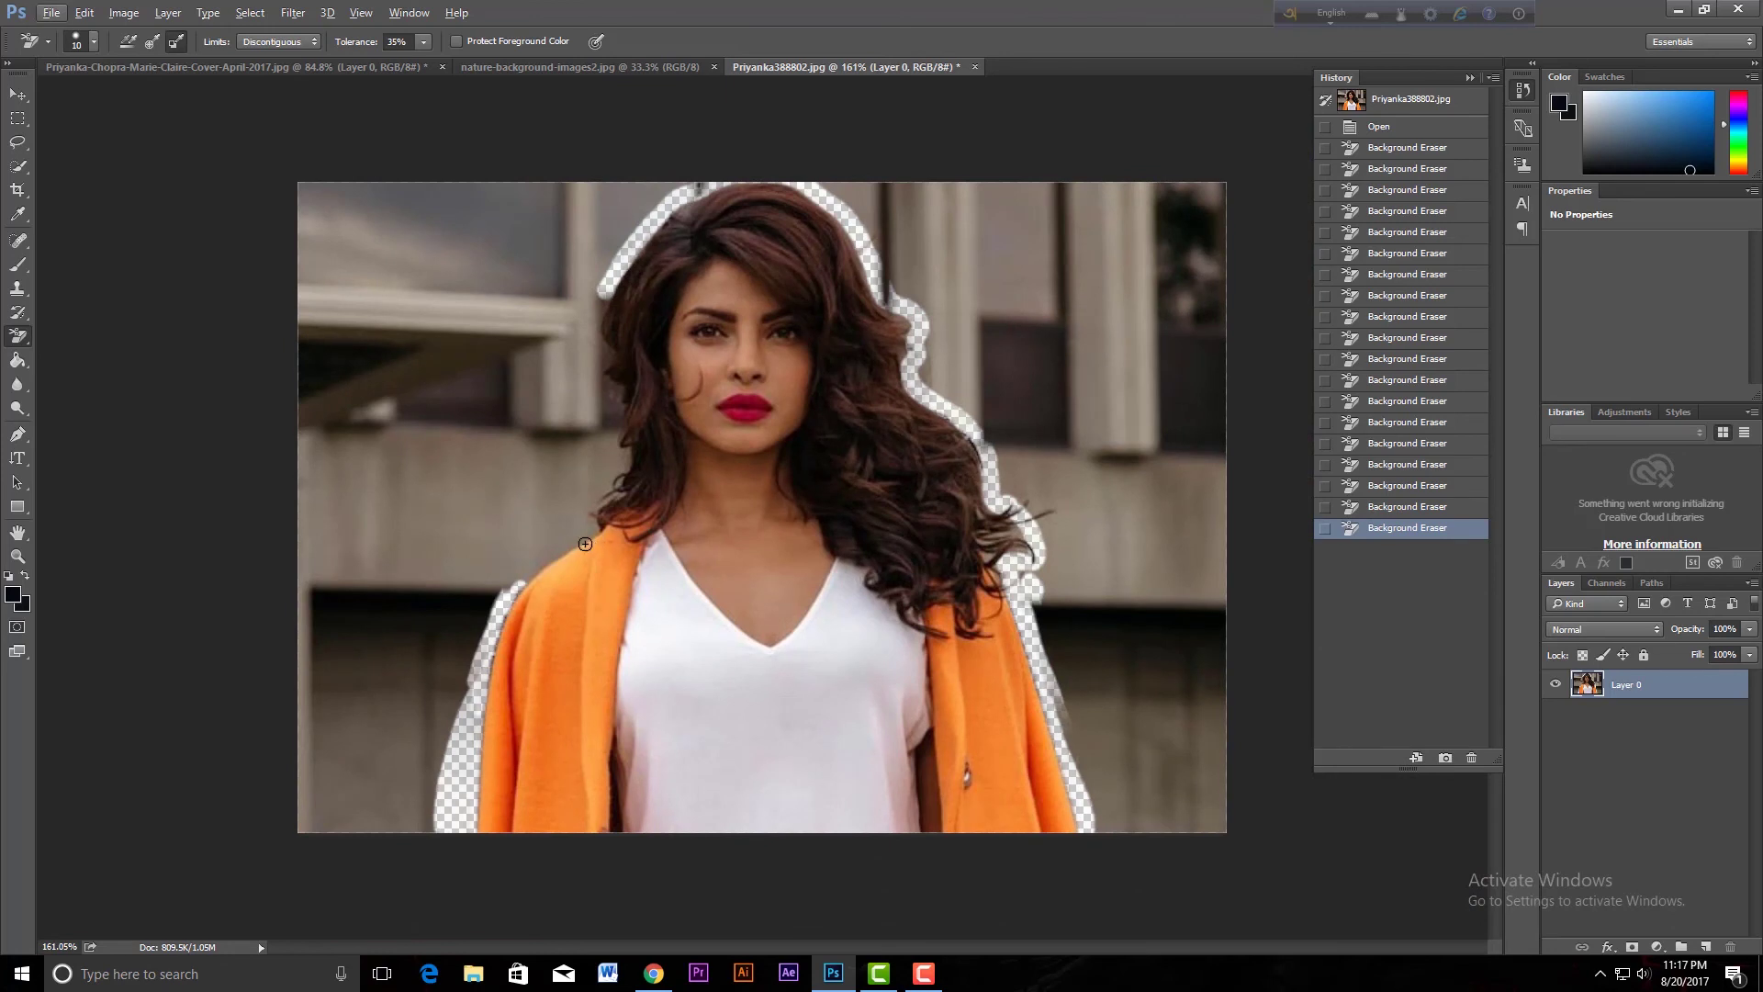
scroll(585, 544, up, 1)
scroll(585, 544, up, 1)
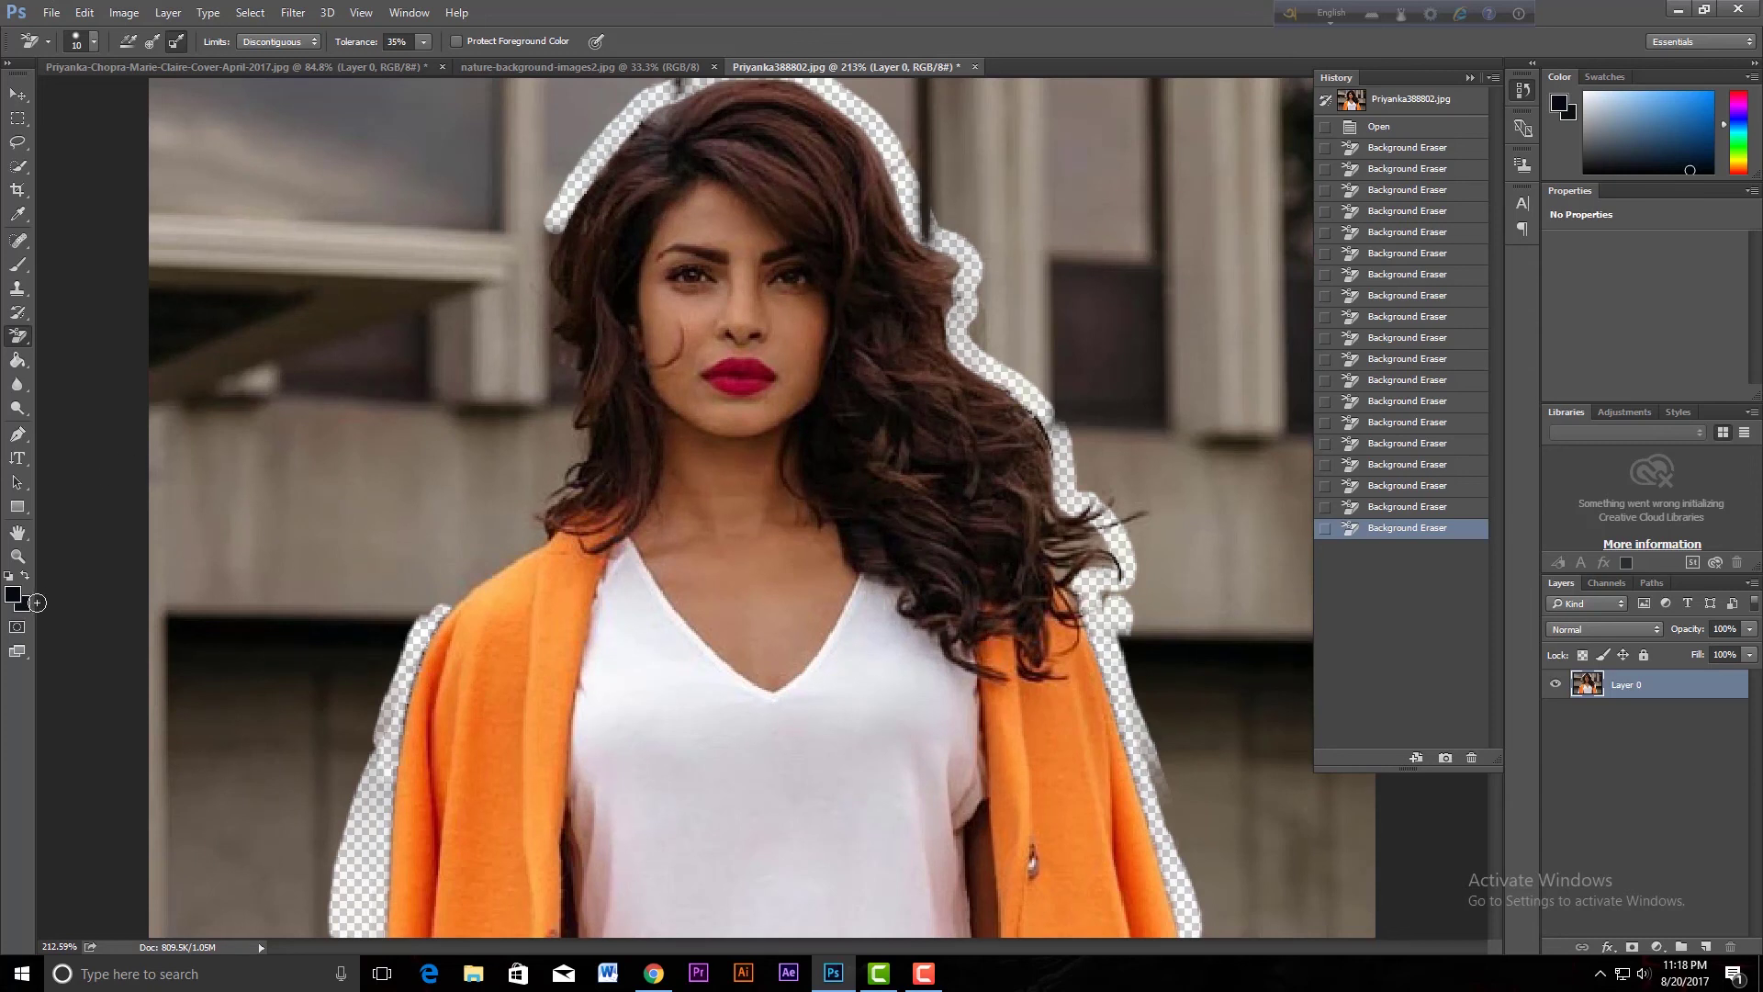
click(26, 606)
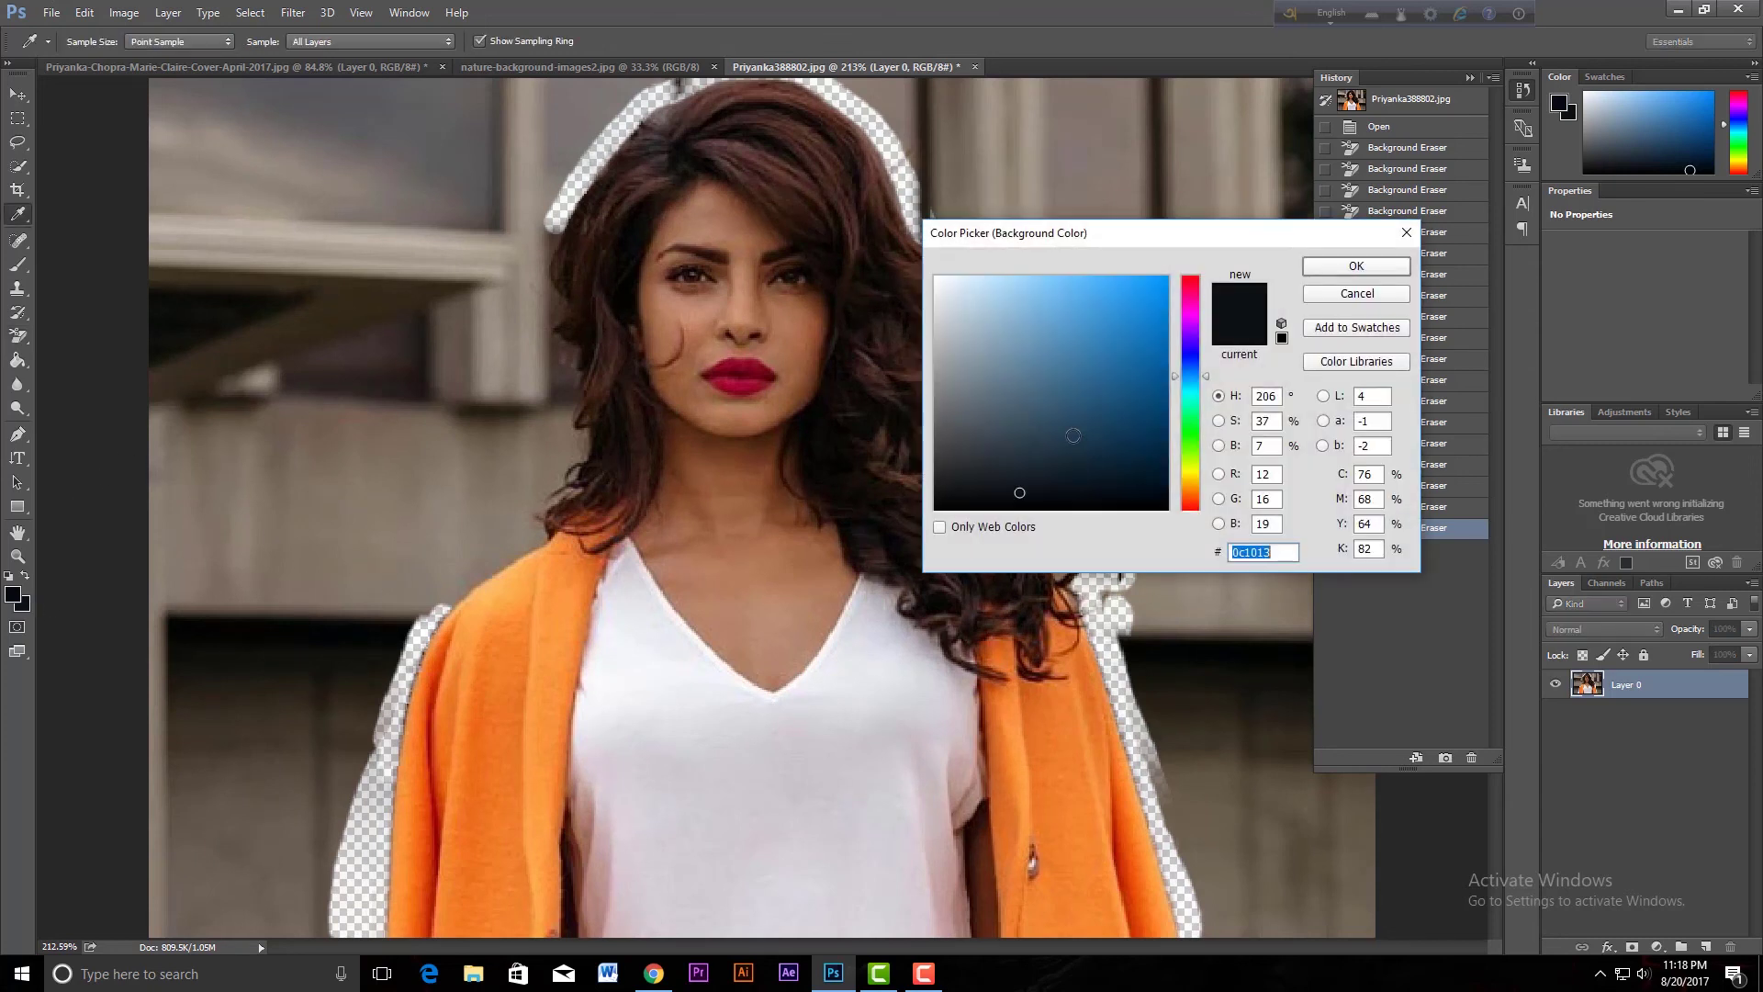
click(496, 552)
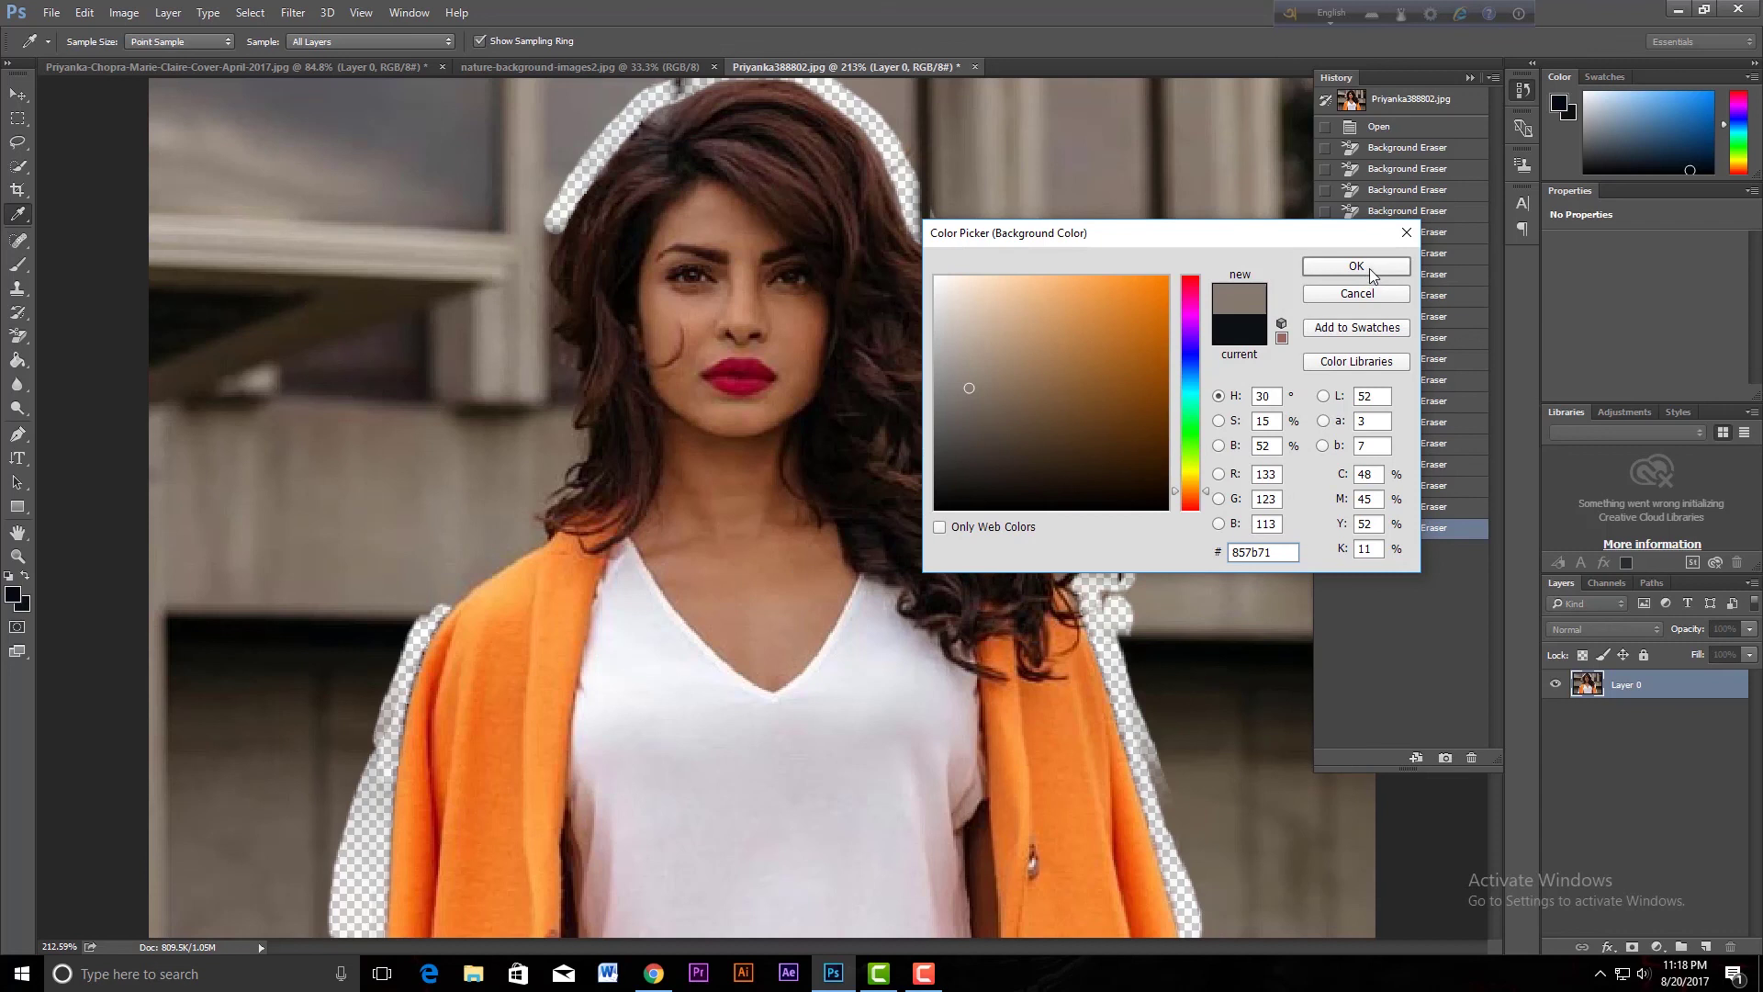
click(1369, 268)
Erase the wall above the left shoulder and along the lower hair edge
scroll(454, 616, up, 2)
mouse_move(597, 496)
mouse_down()
mouse_move(522, 553)
mouse_move(587, 484)
mouse_move(554, 495)
mouse_up()
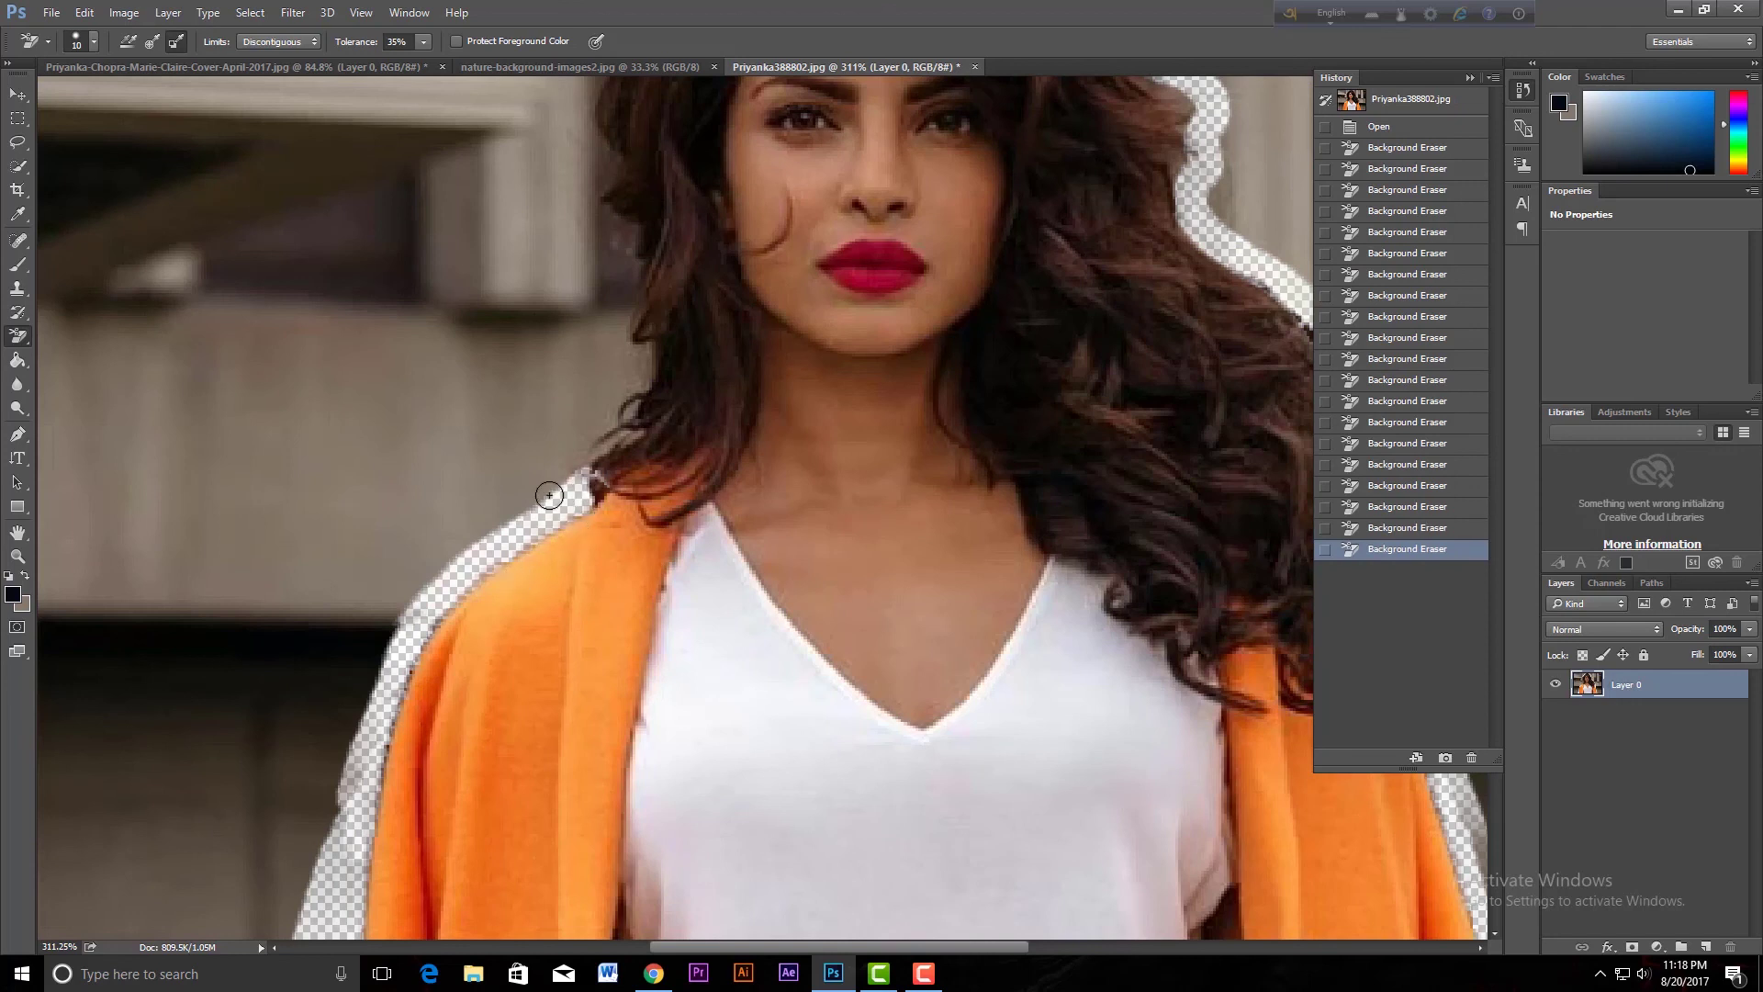
scroll(523, 492, up, 2)
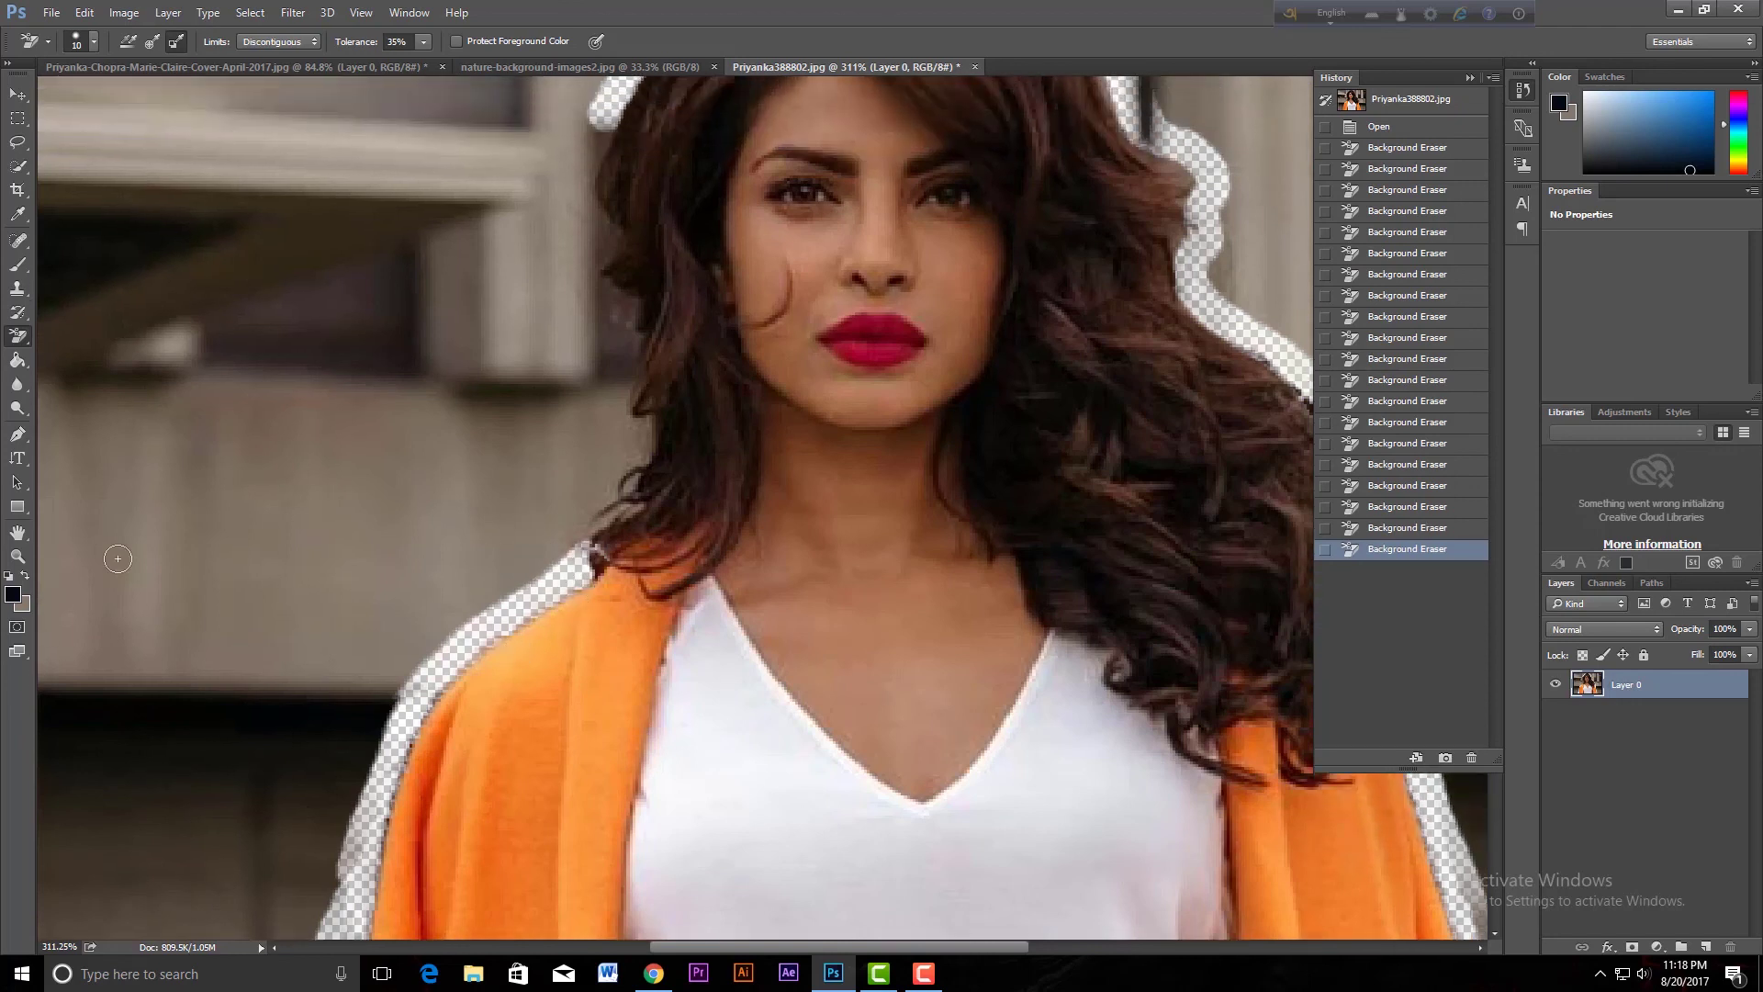
drag(621, 487, 630, 456)
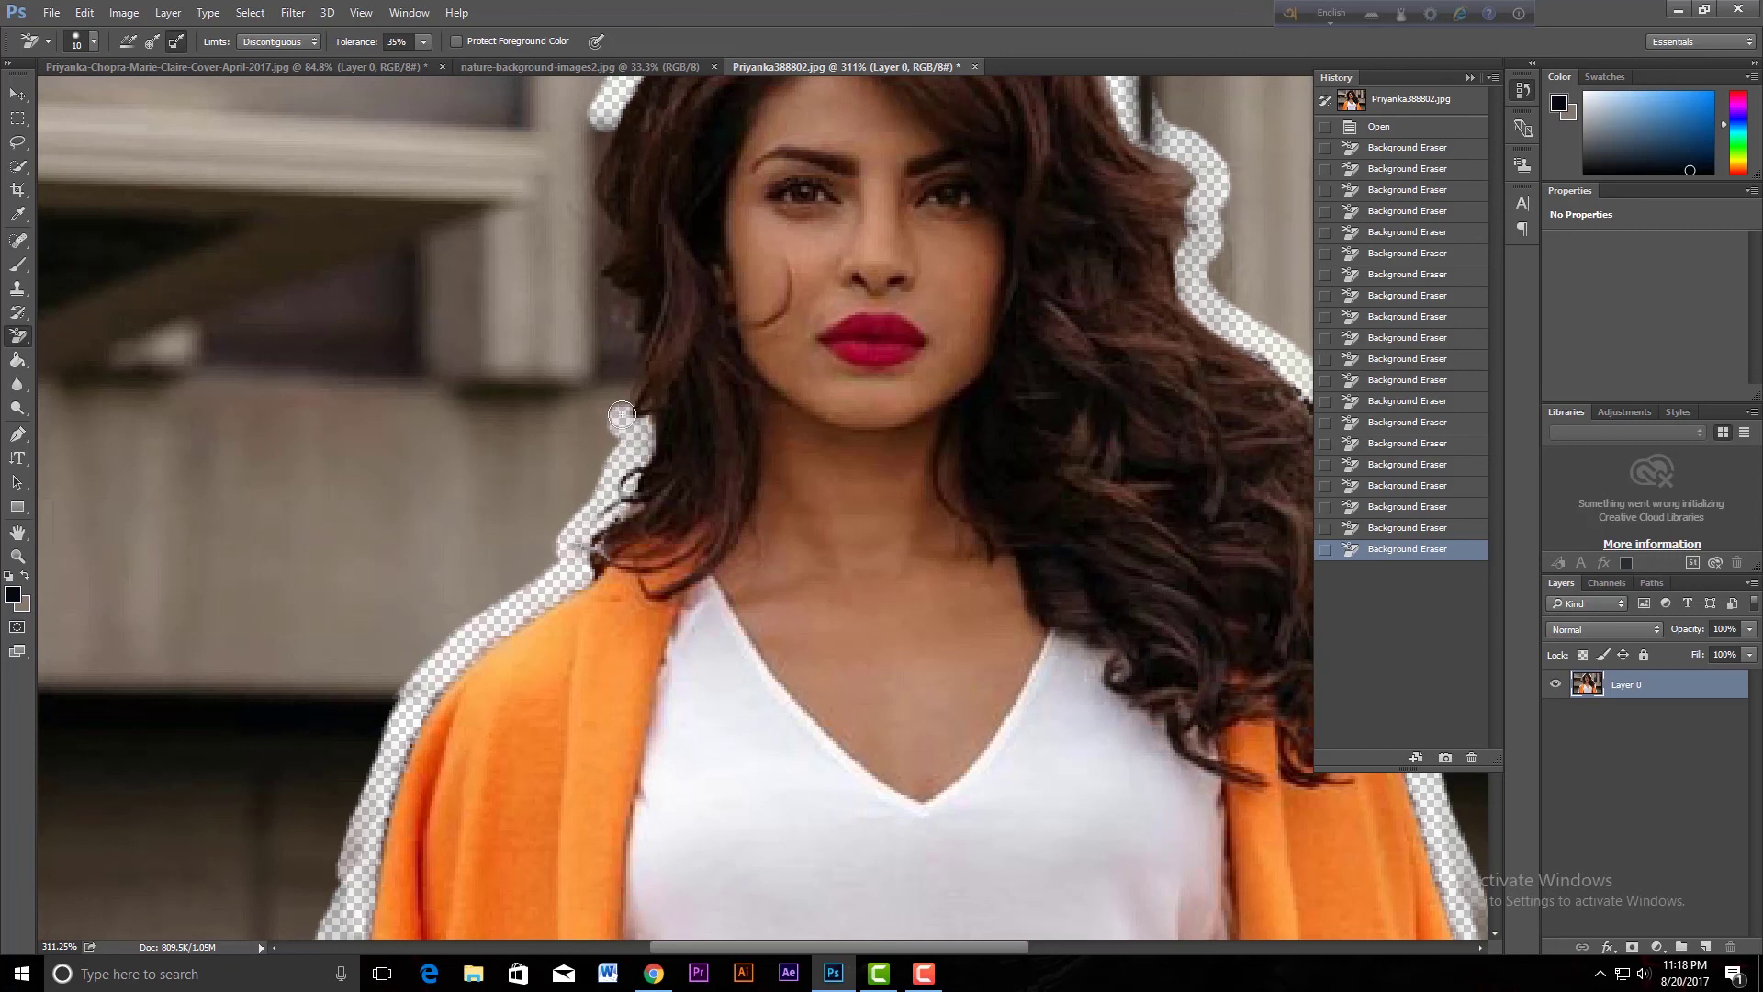
mouse_move(630, 456)
mouse_down()
mouse_move(632, 335)
mouse_move(607, 343)
mouse_up()
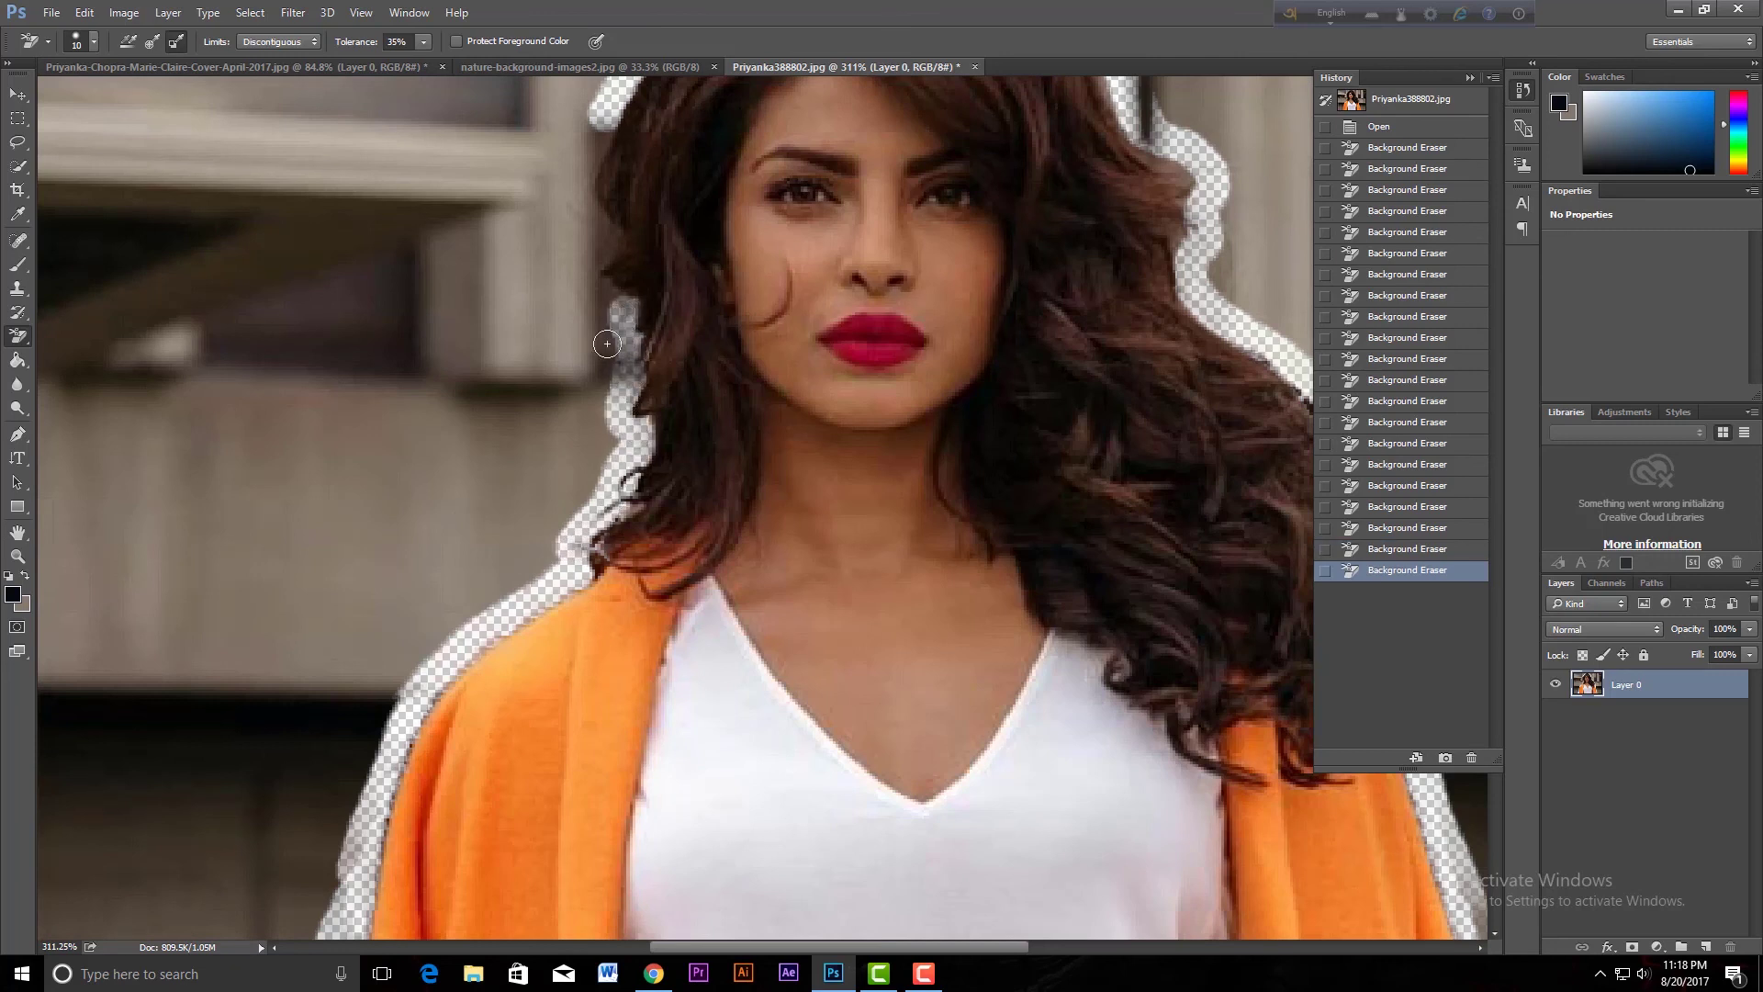
Switch the background colour to dark brown and erase up the hair's left edge, then zoom out
click(24, 607)
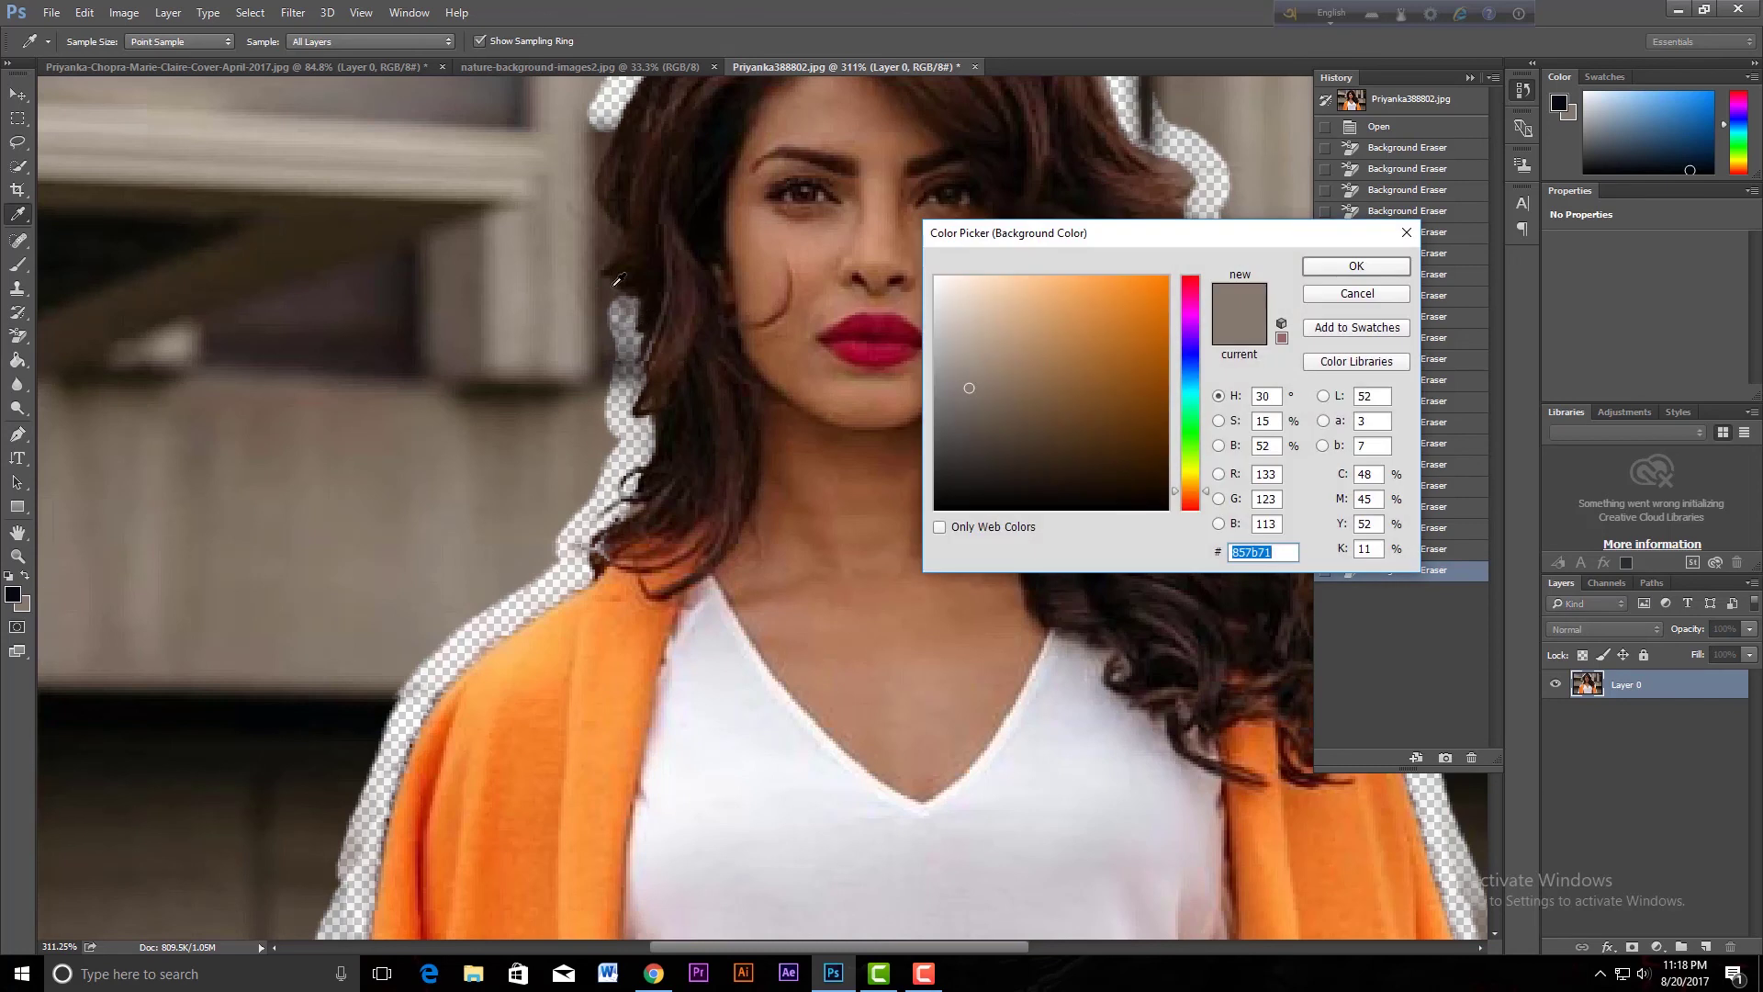
click(617, 279)
click(1357, 265)
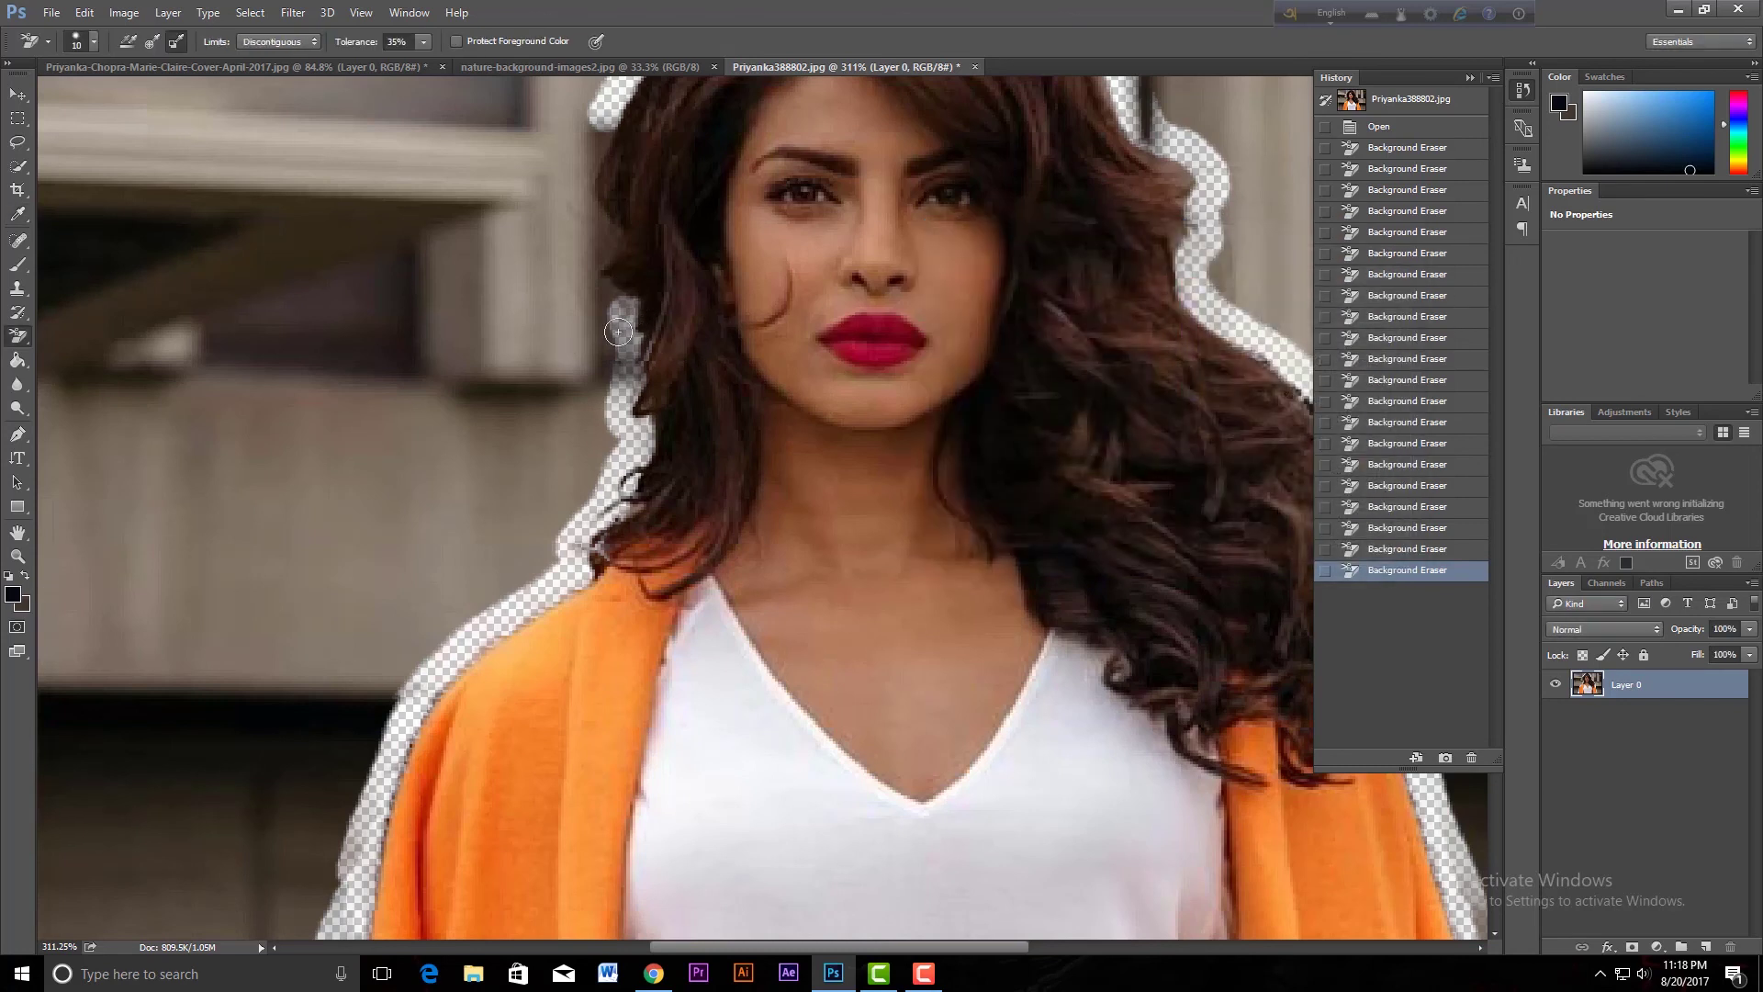
mouse_move(628, 356)
mouse_down()
mouse_move(595, 267)
mouse_move(592, 146)
mouse_up()
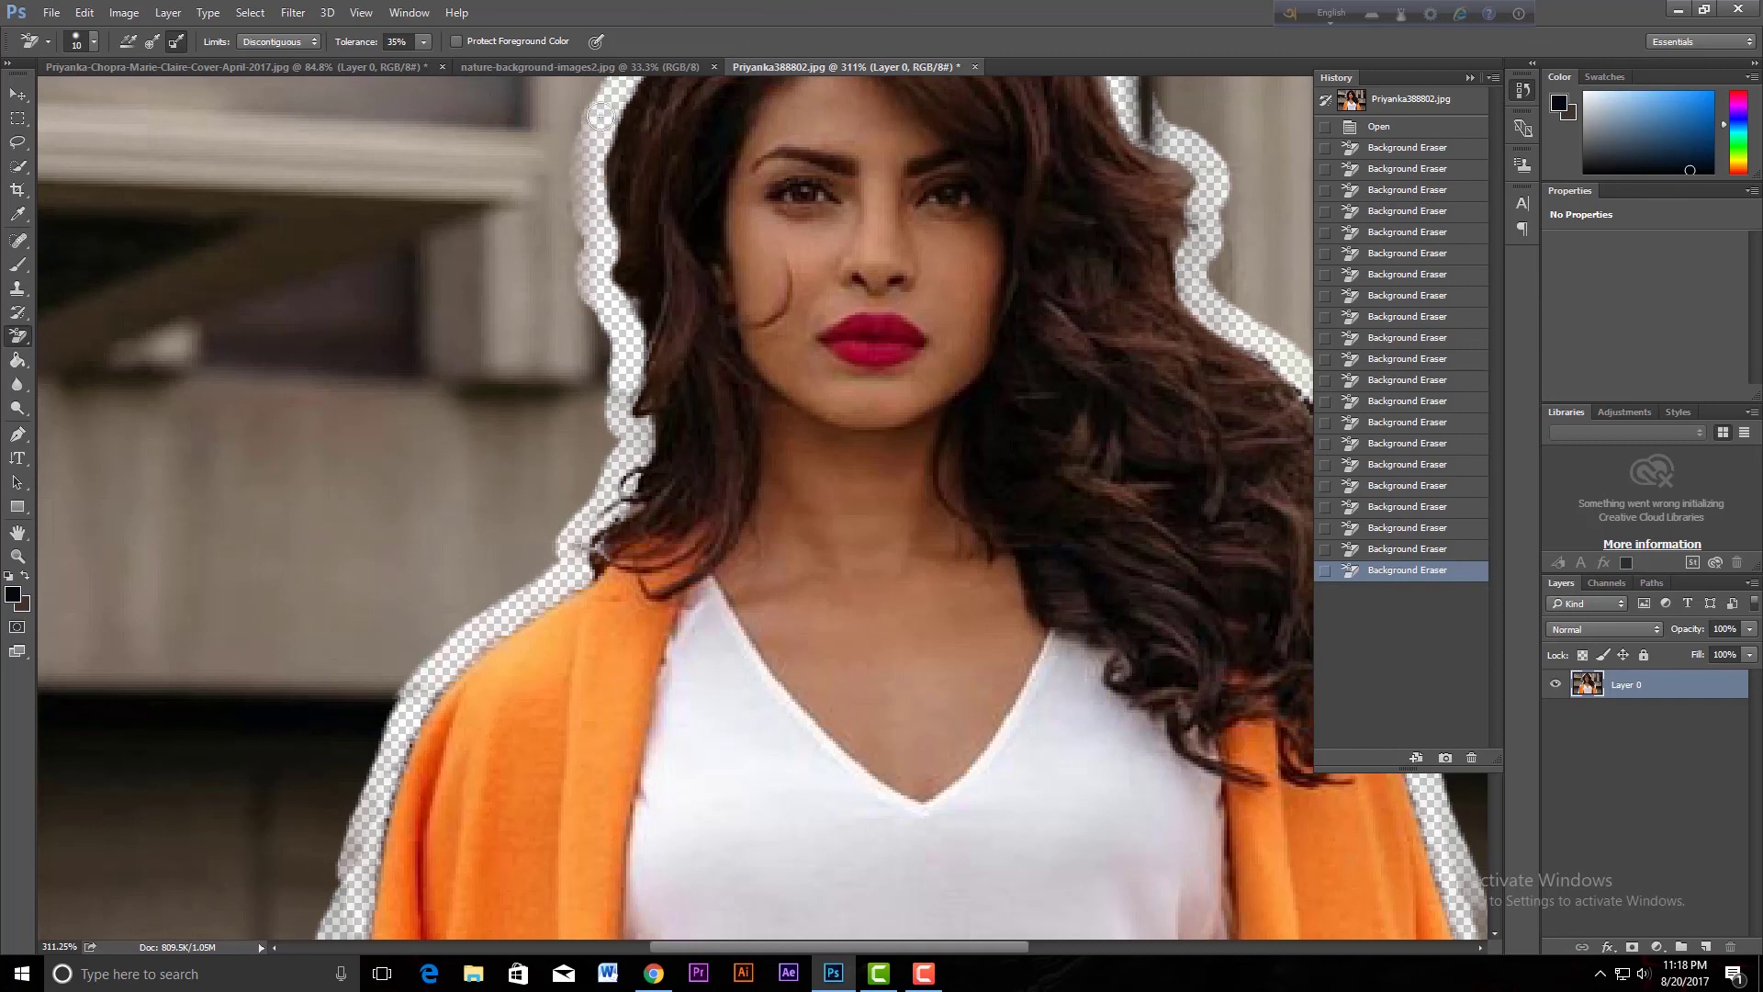
drag(592, 147, 598, 118)
mouse_move(567, 473)
mouse_down()
mouse_move(525, 685)
mouse_move(379, 735)
mouse_up()
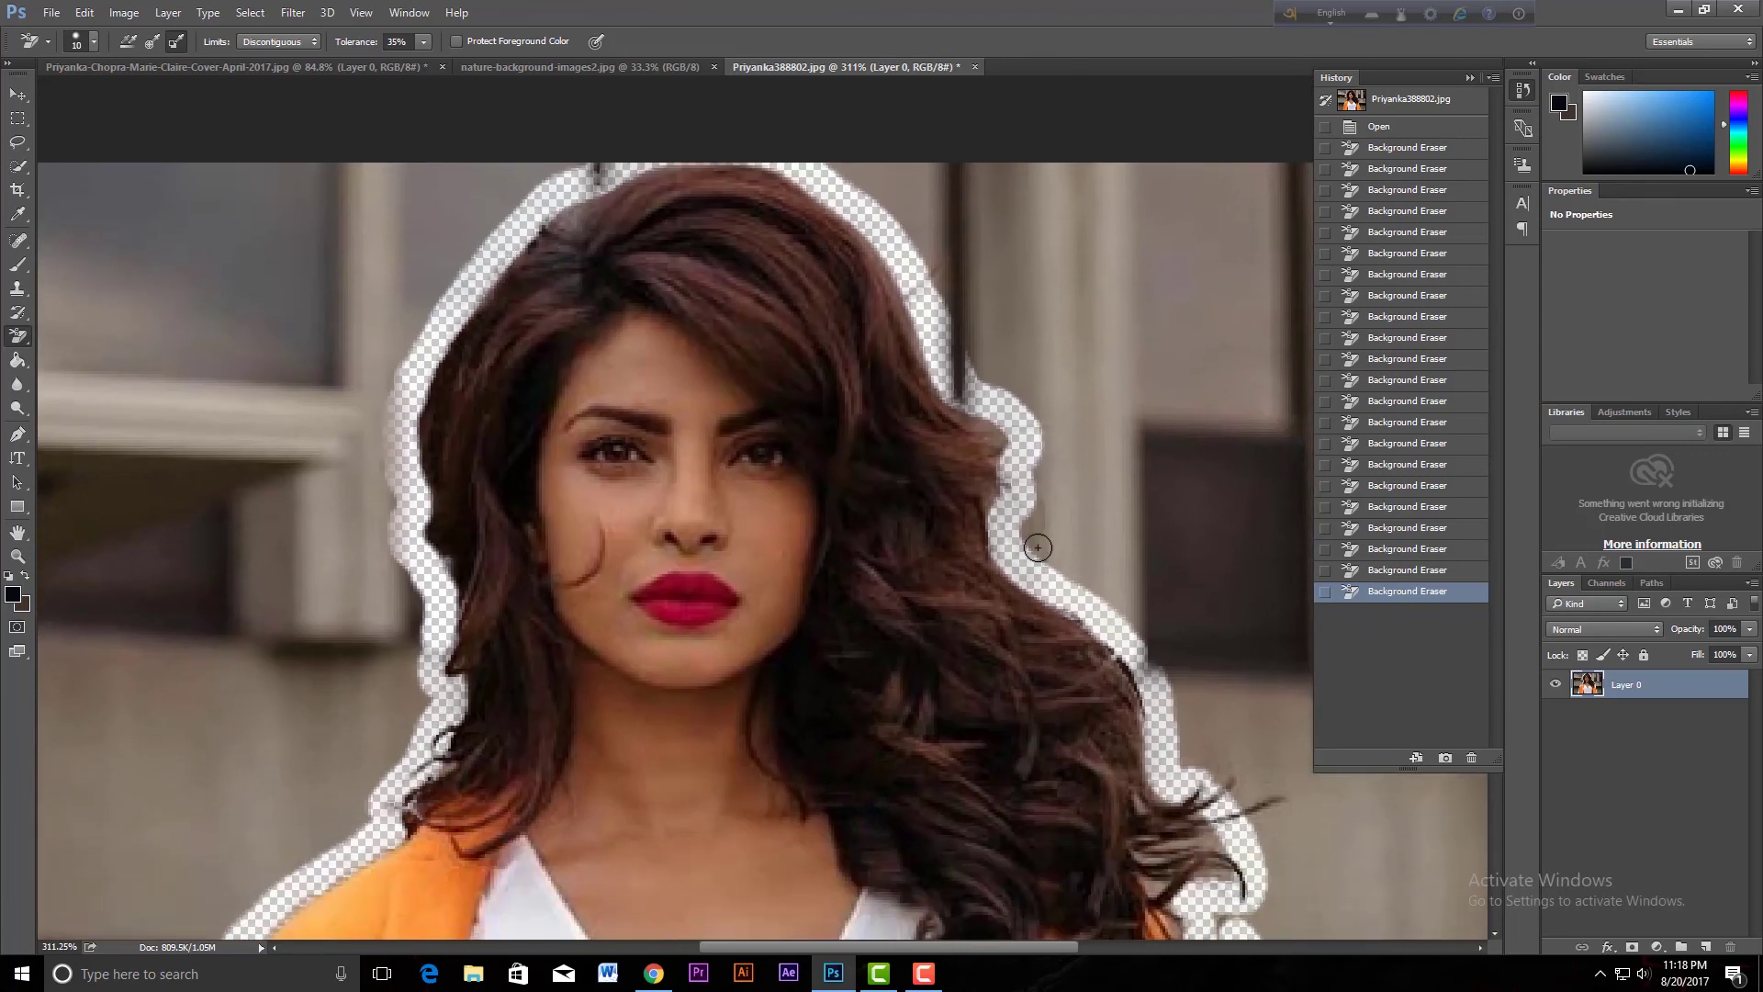
scroll(1038, 551, down, 3)
key(alt)
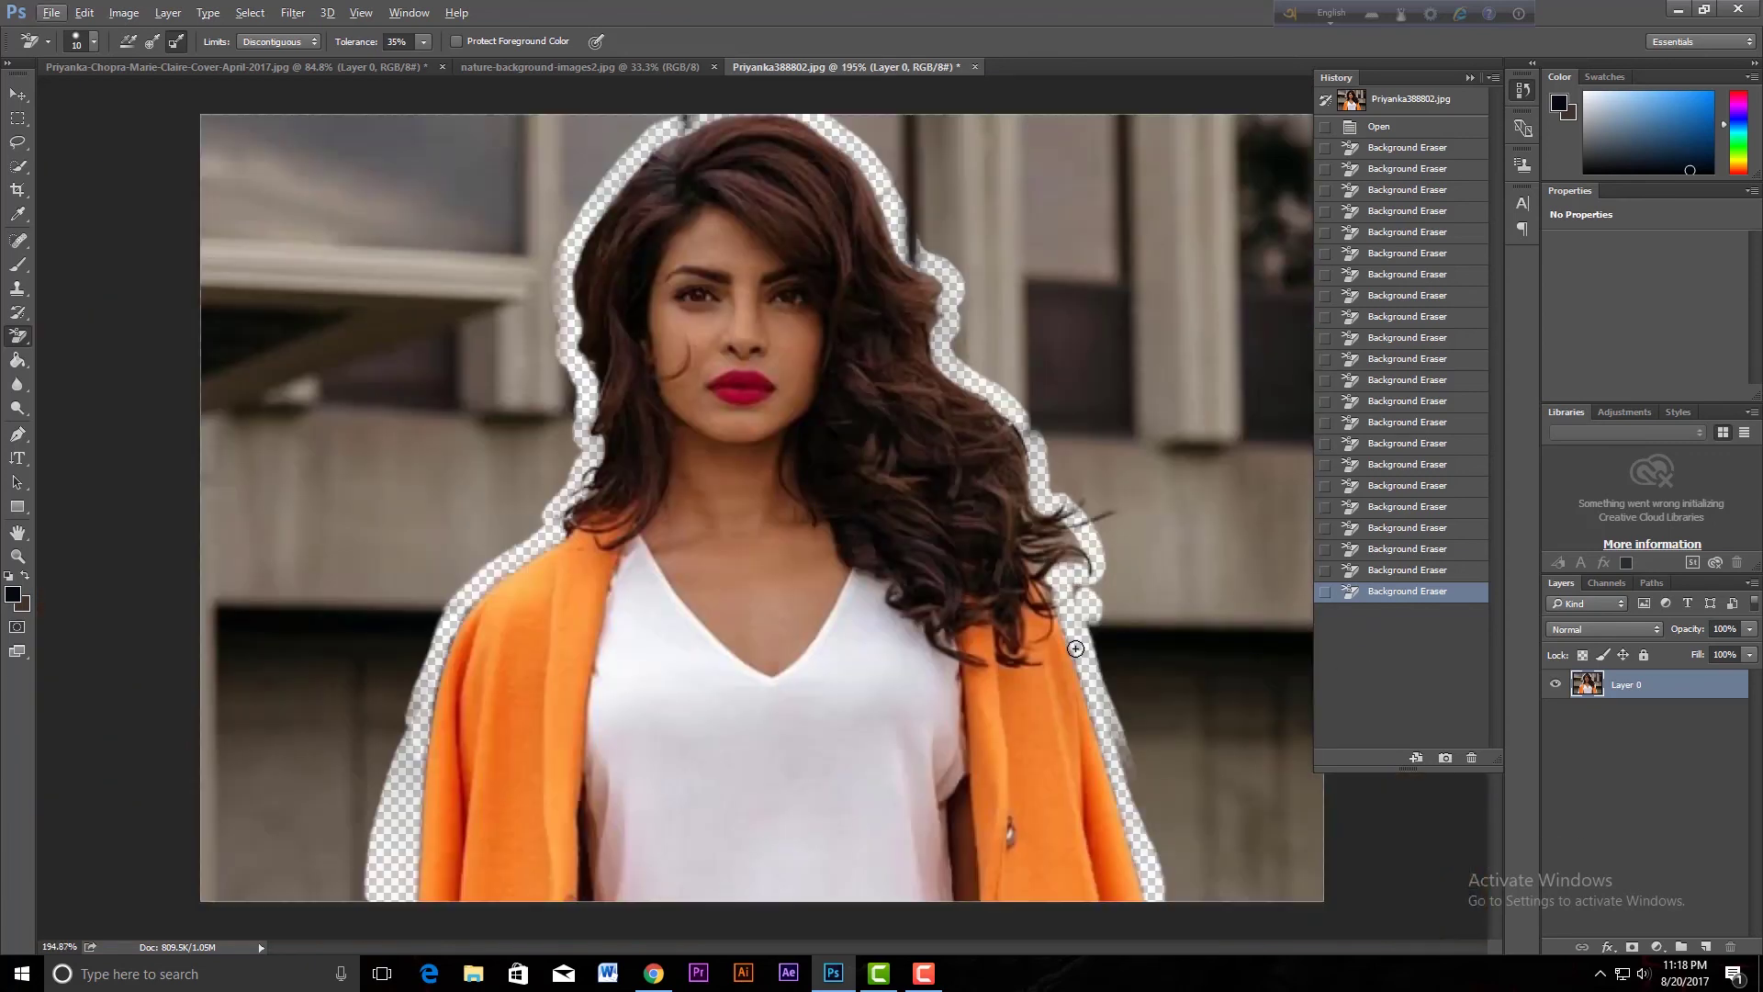
scroll(1030, 693, down, 1)
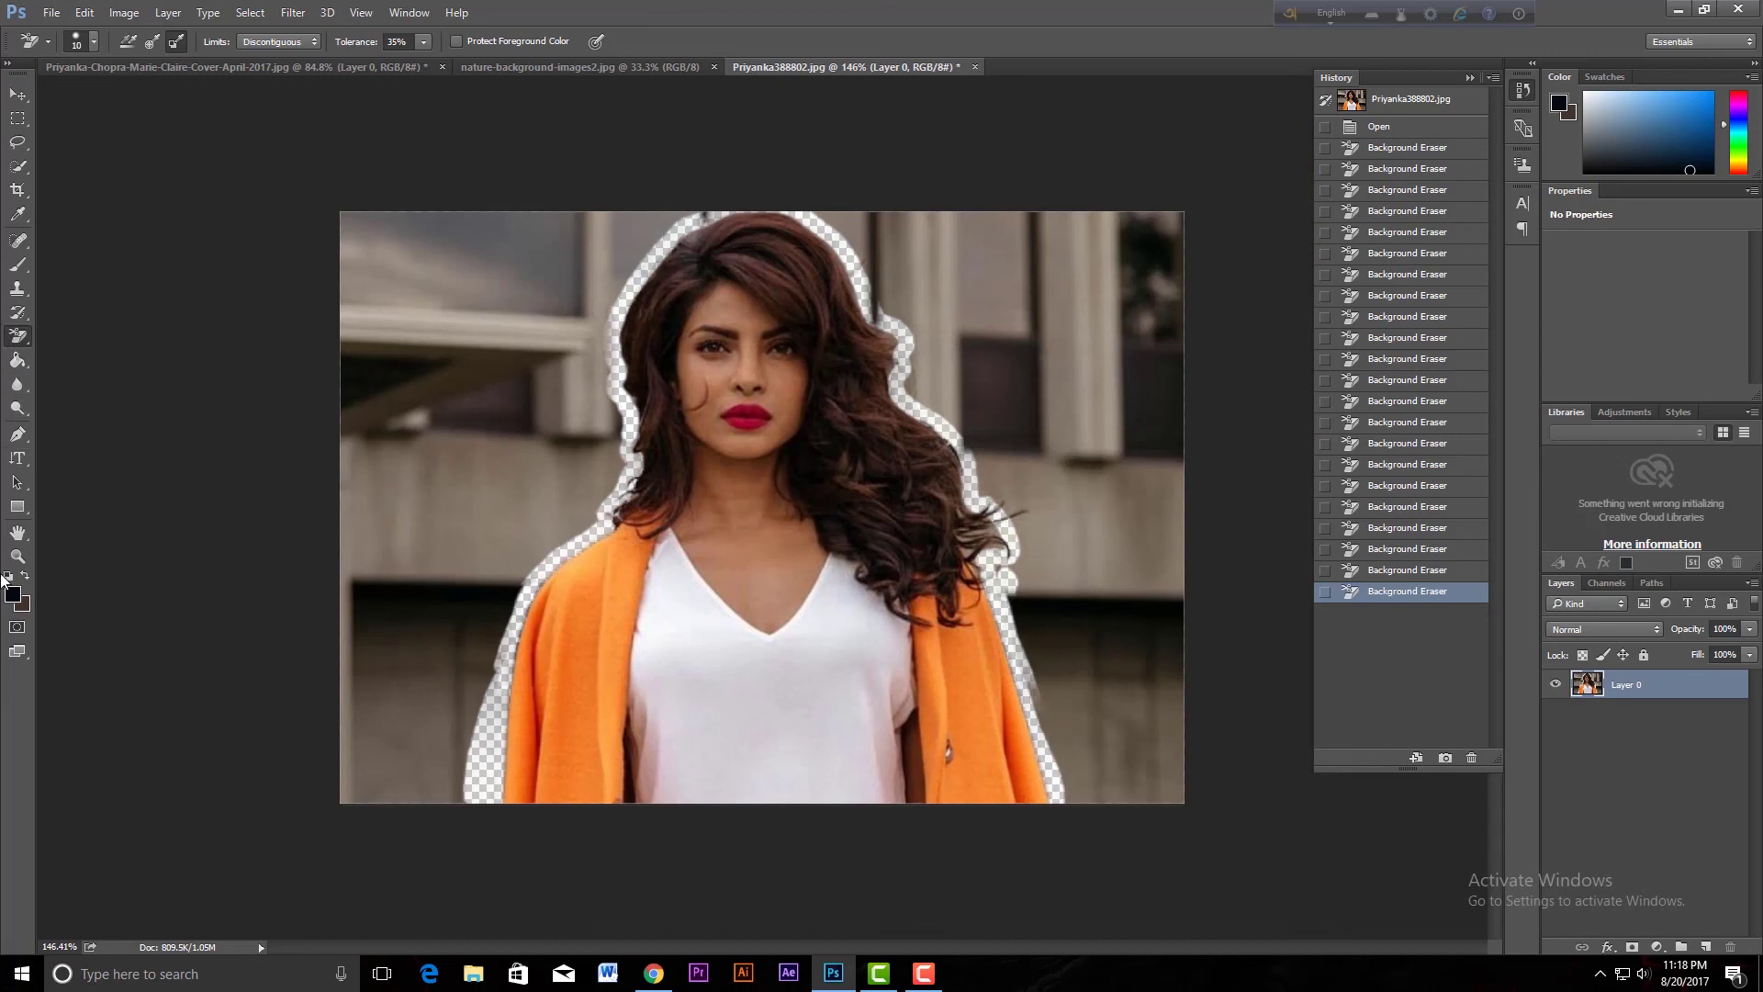
With Layer 0 selected, undo the accidental Pen-tool Shape 1 anchors on the jacket
click(17, 433)
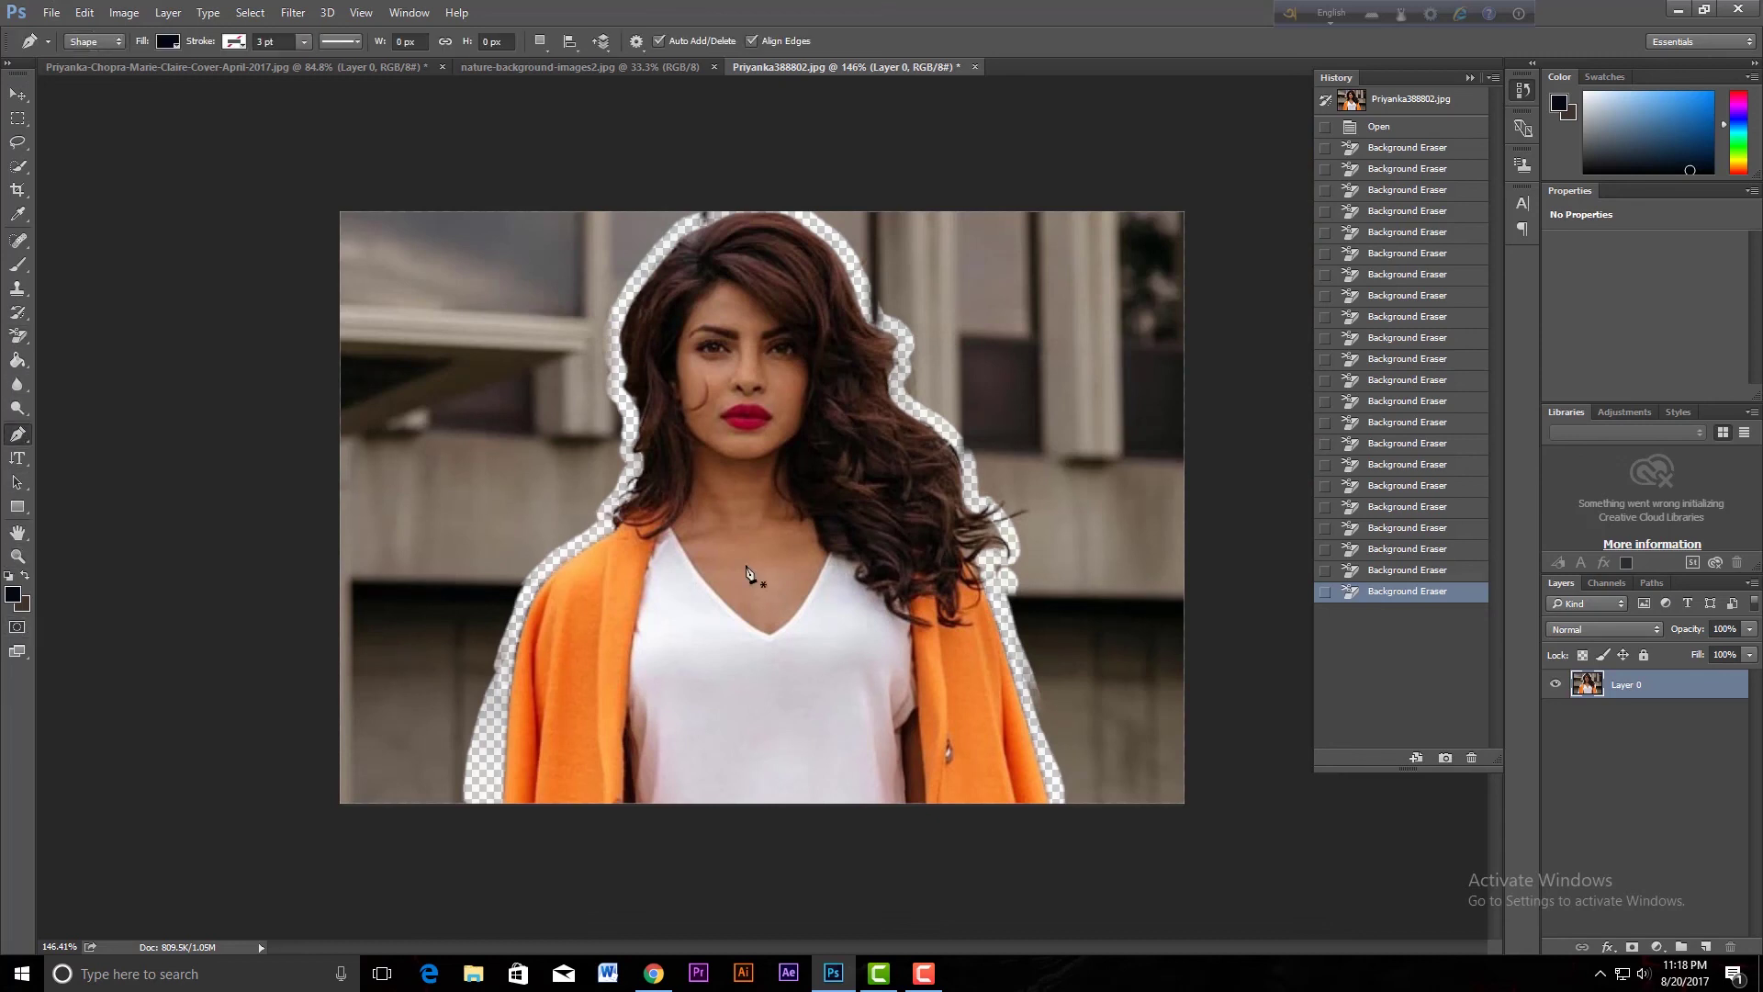
click(1691, 788)
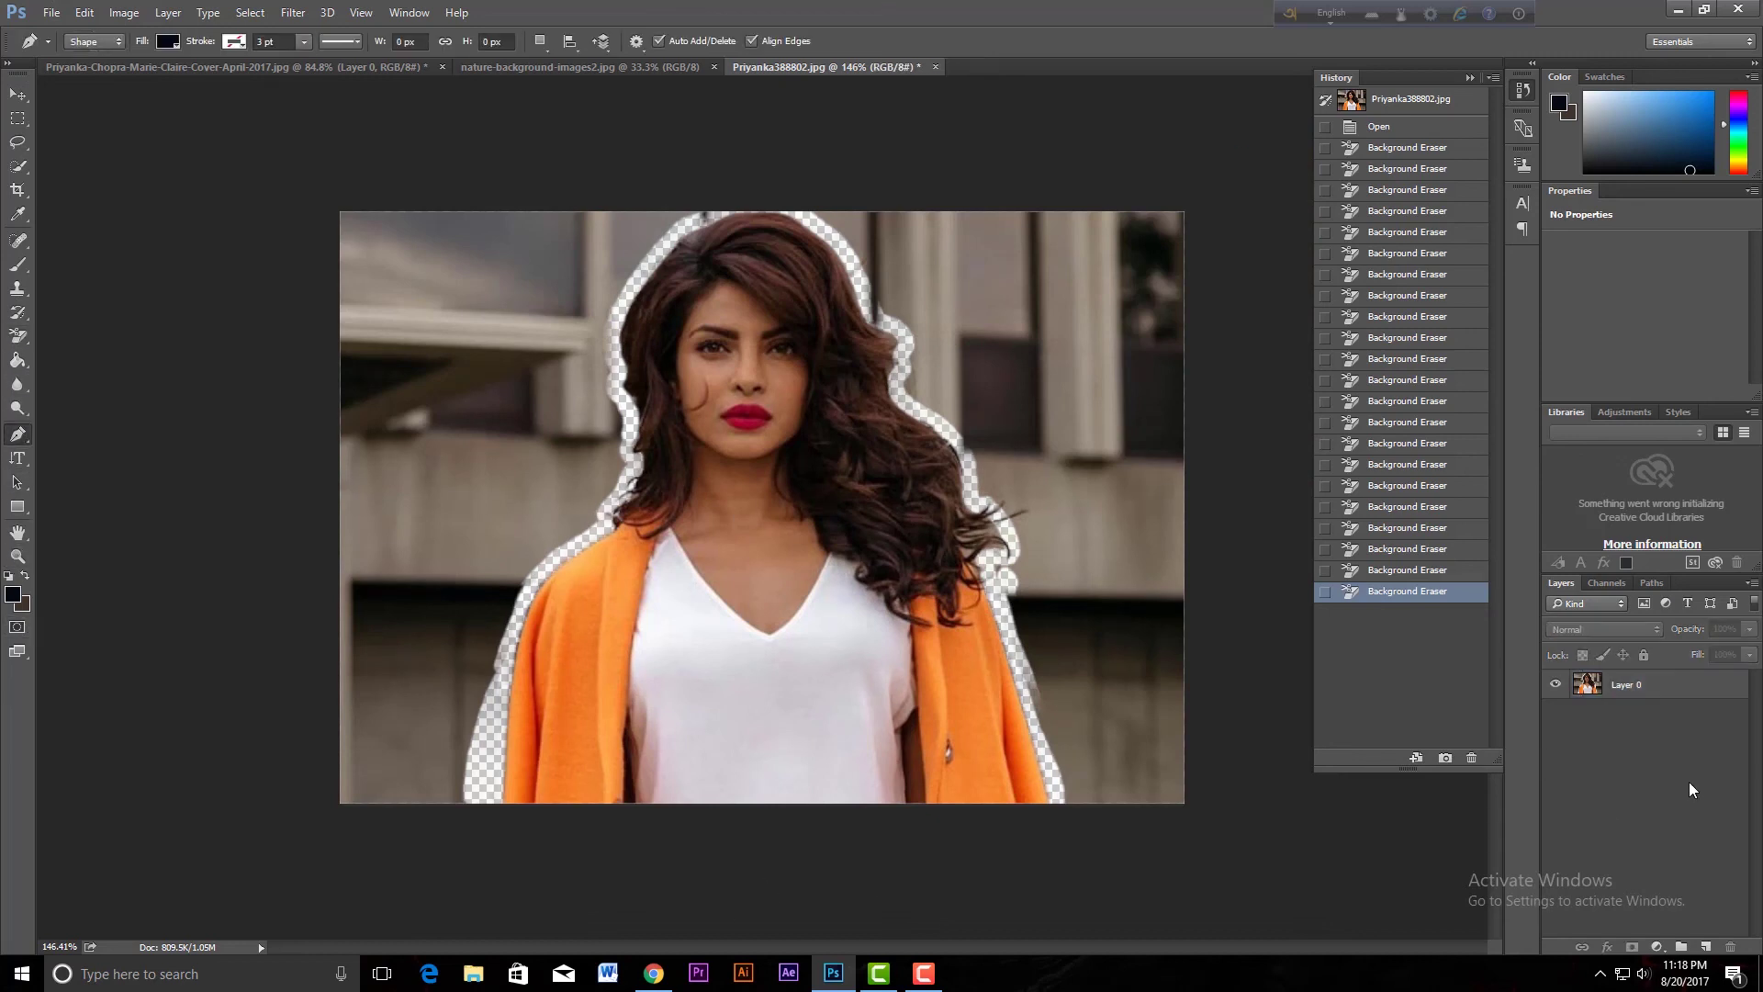
click(1697, 698)
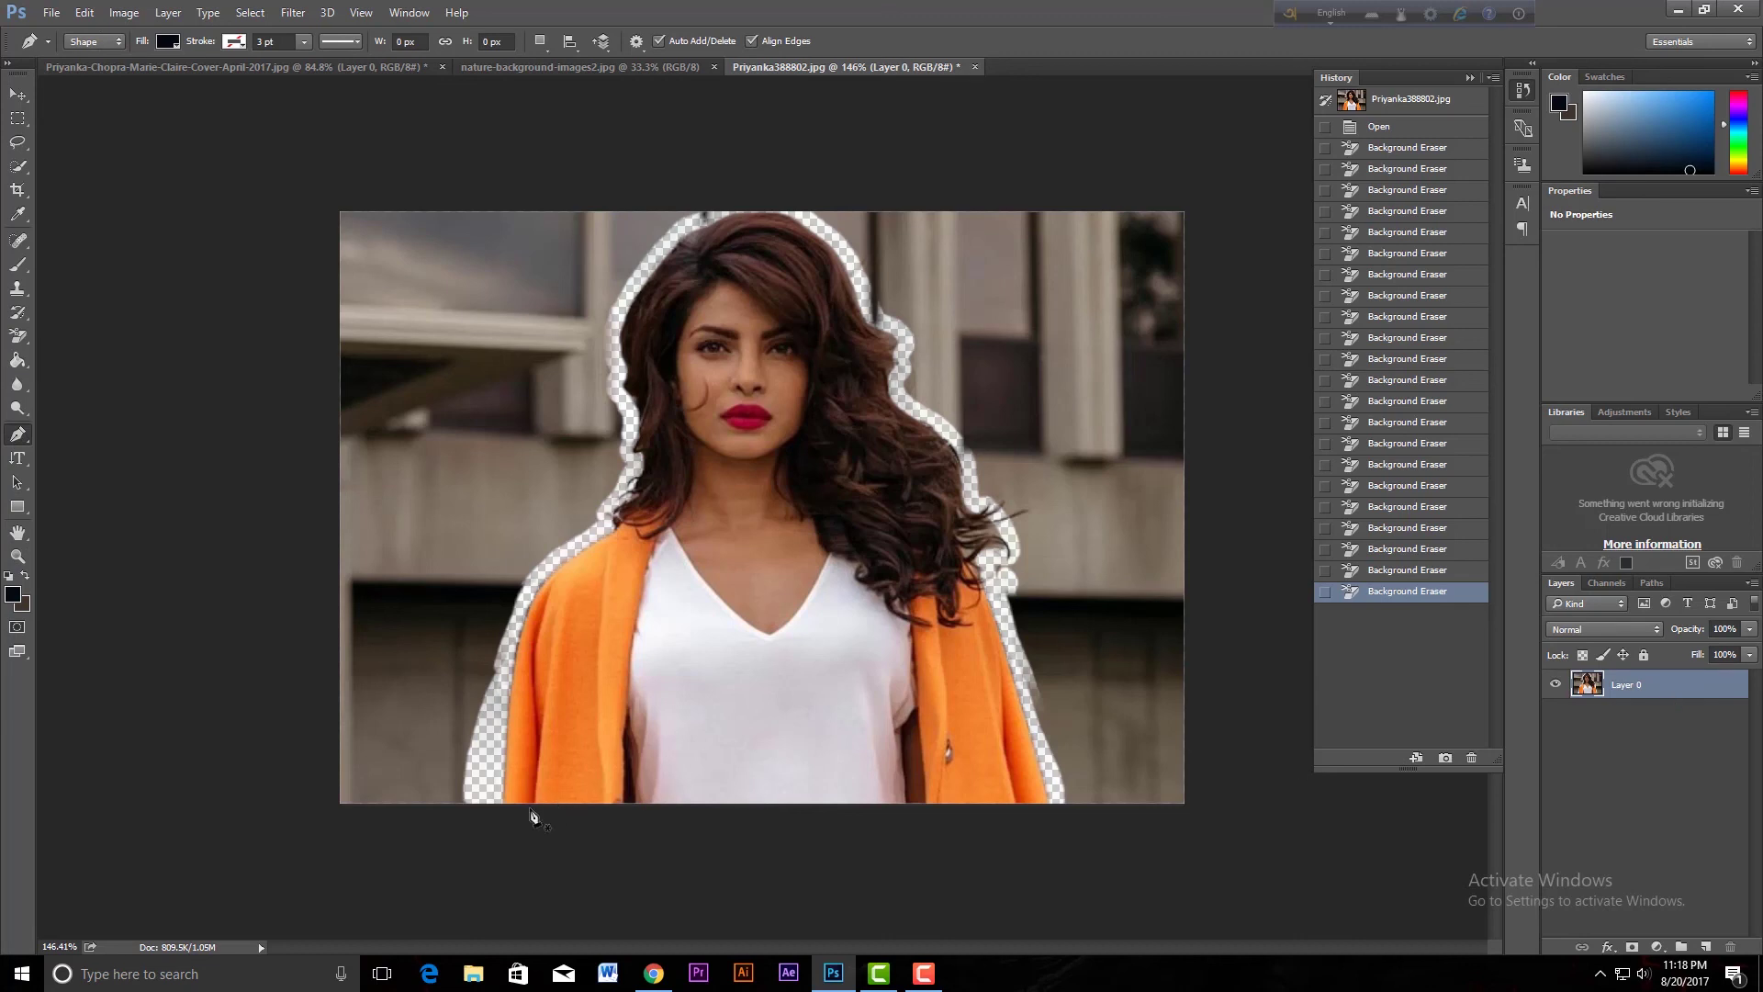
click(493, 801)
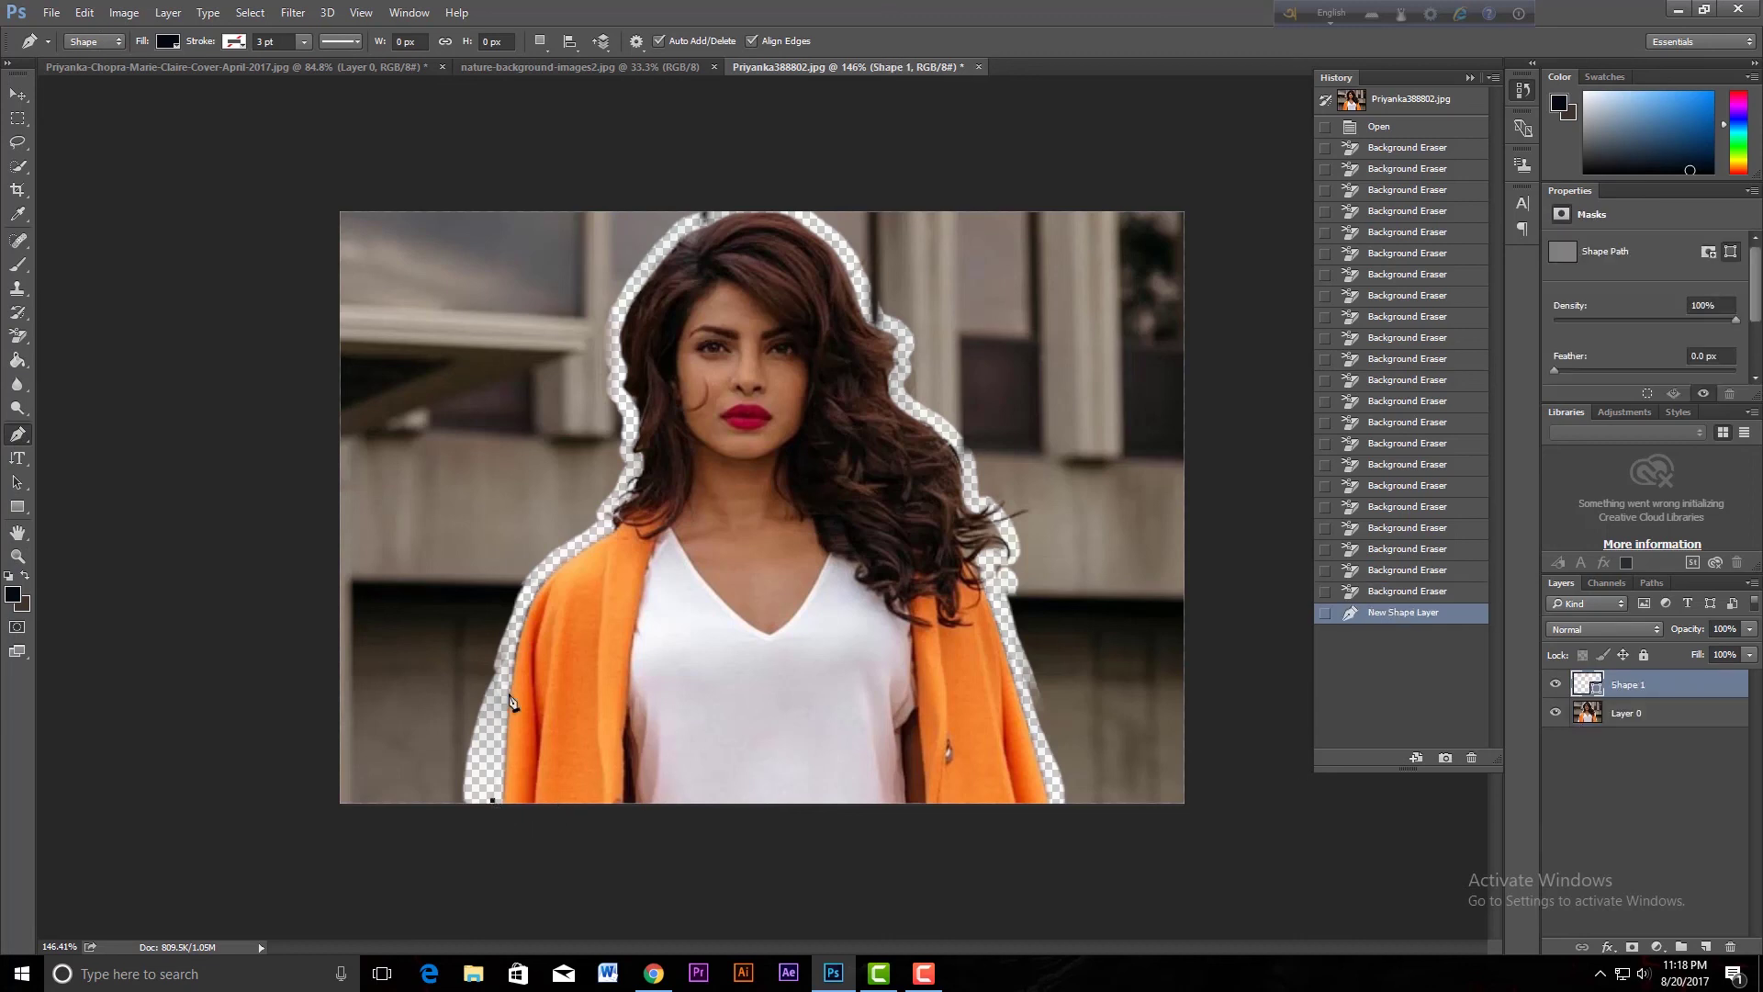
click(513, 635)
click(549, 560)
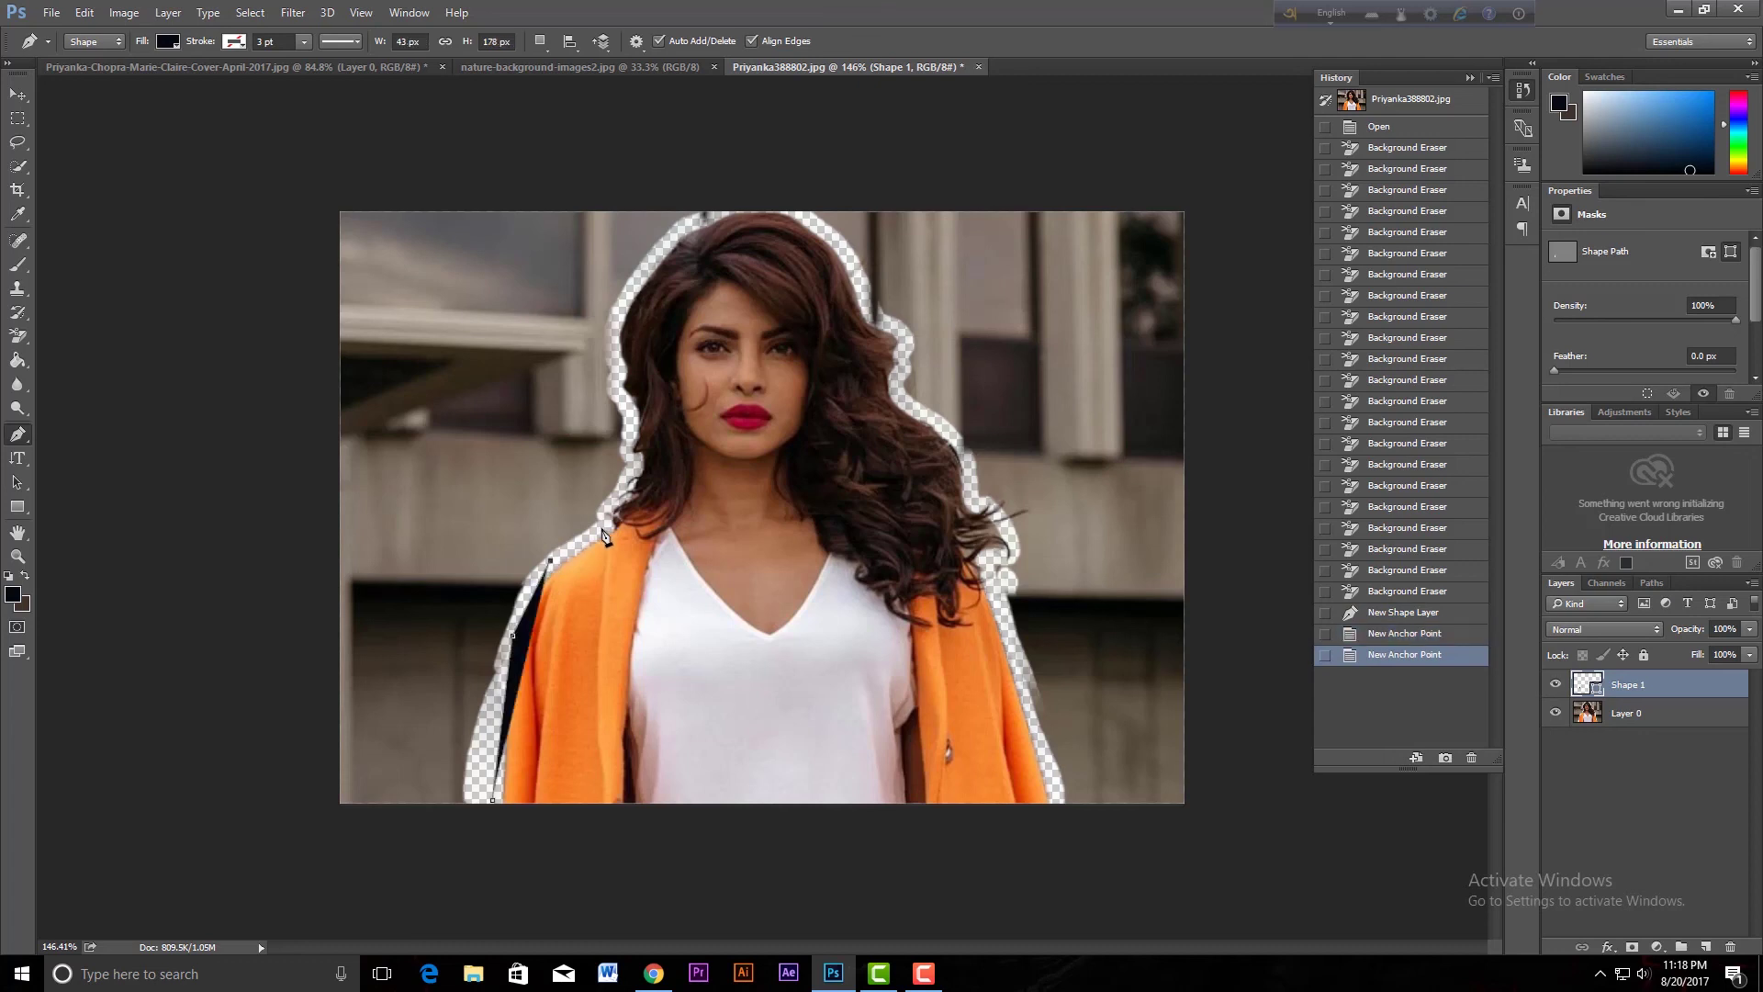
key(ctrl+alt+z)
key(ctrl+alt+z)
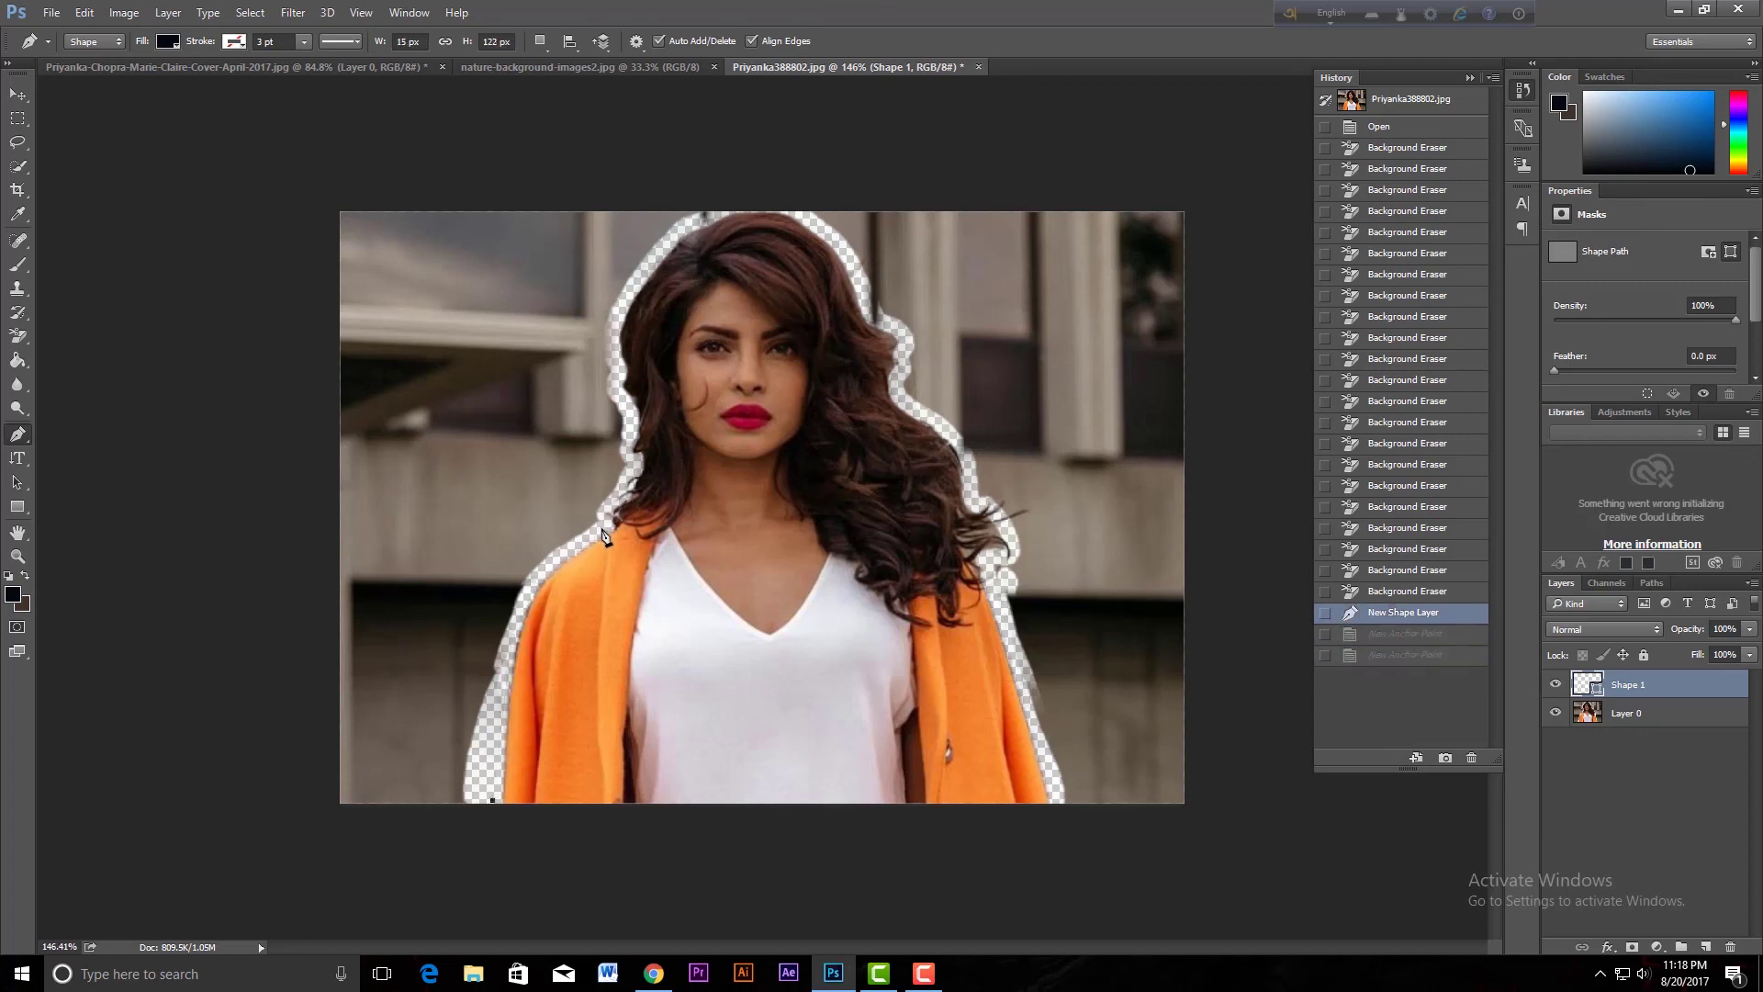
key(ctrl+alt+z)
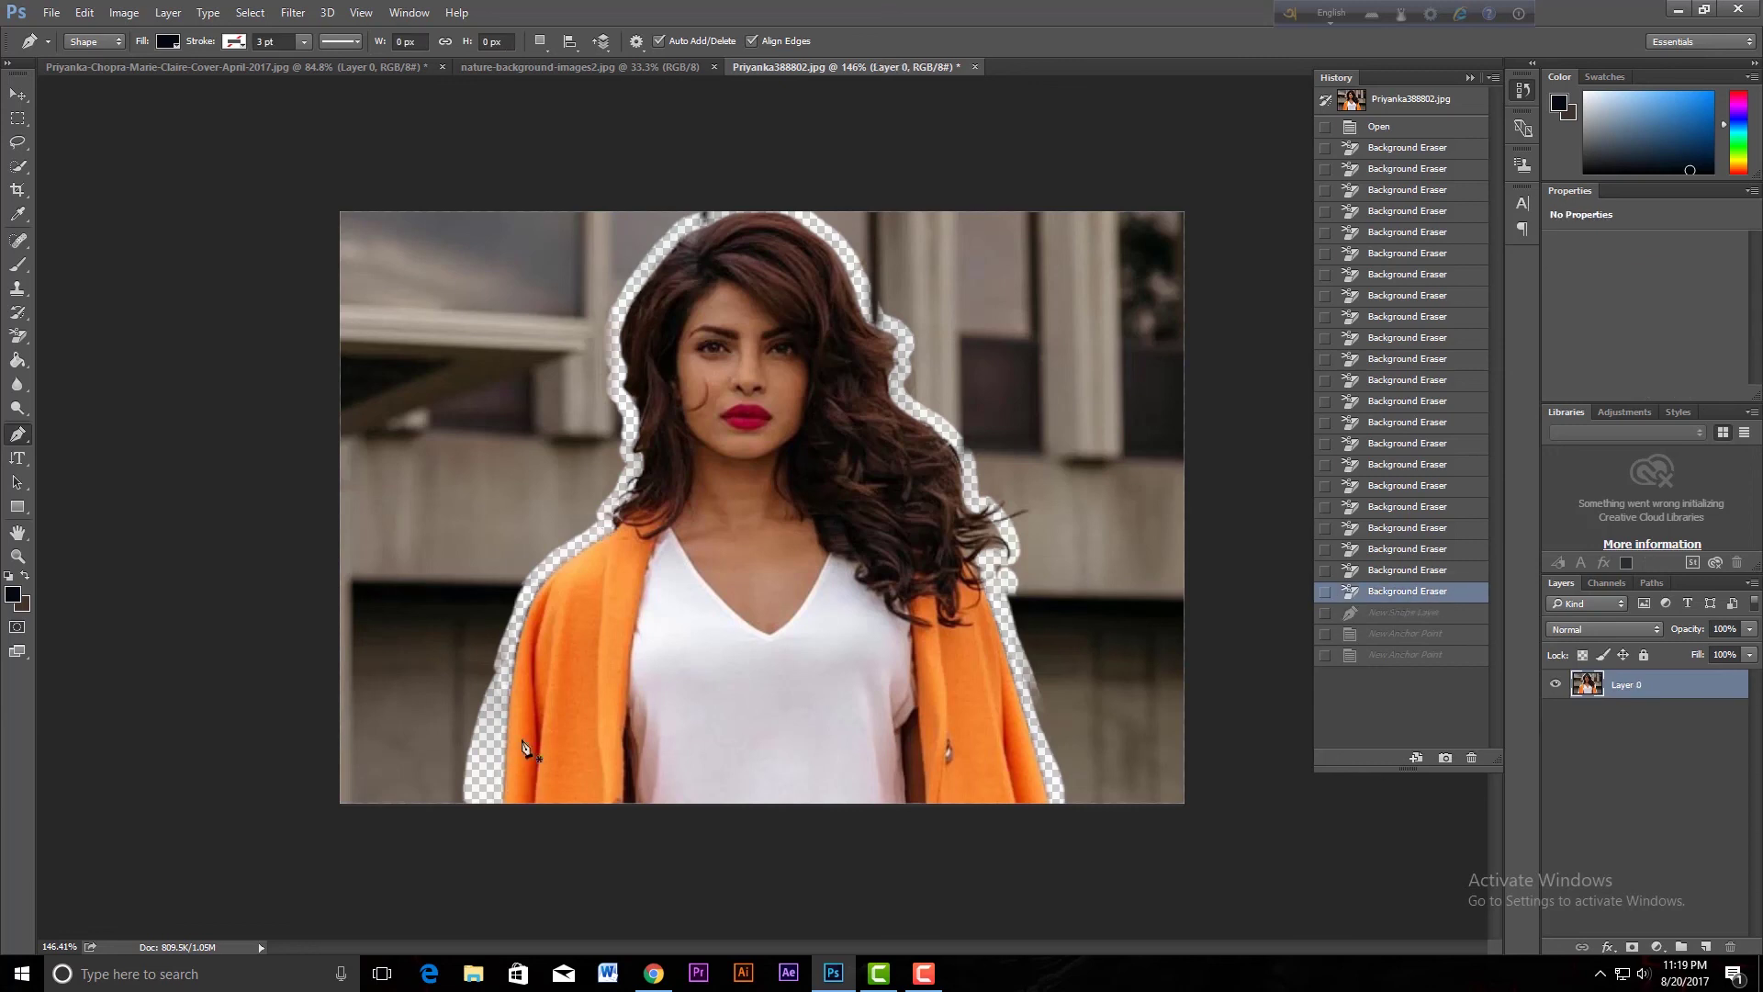
Set the Pen tool mode from Shape to Path
click(96, 40)
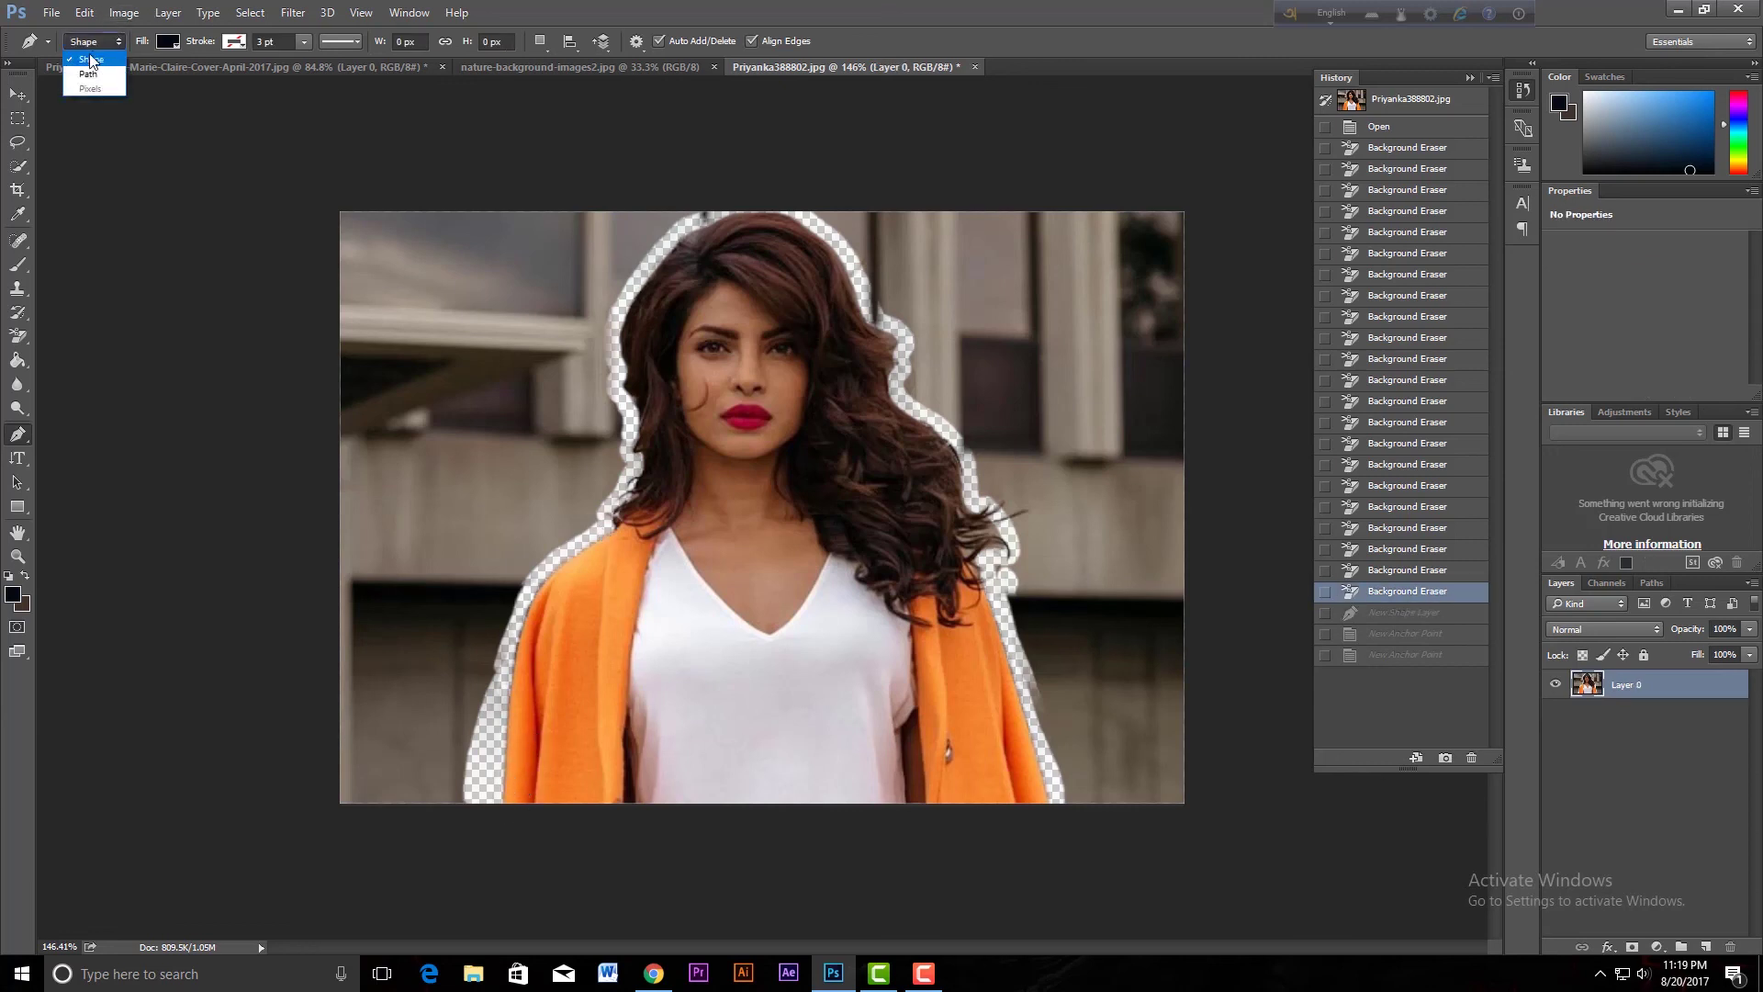
click(88, 73)
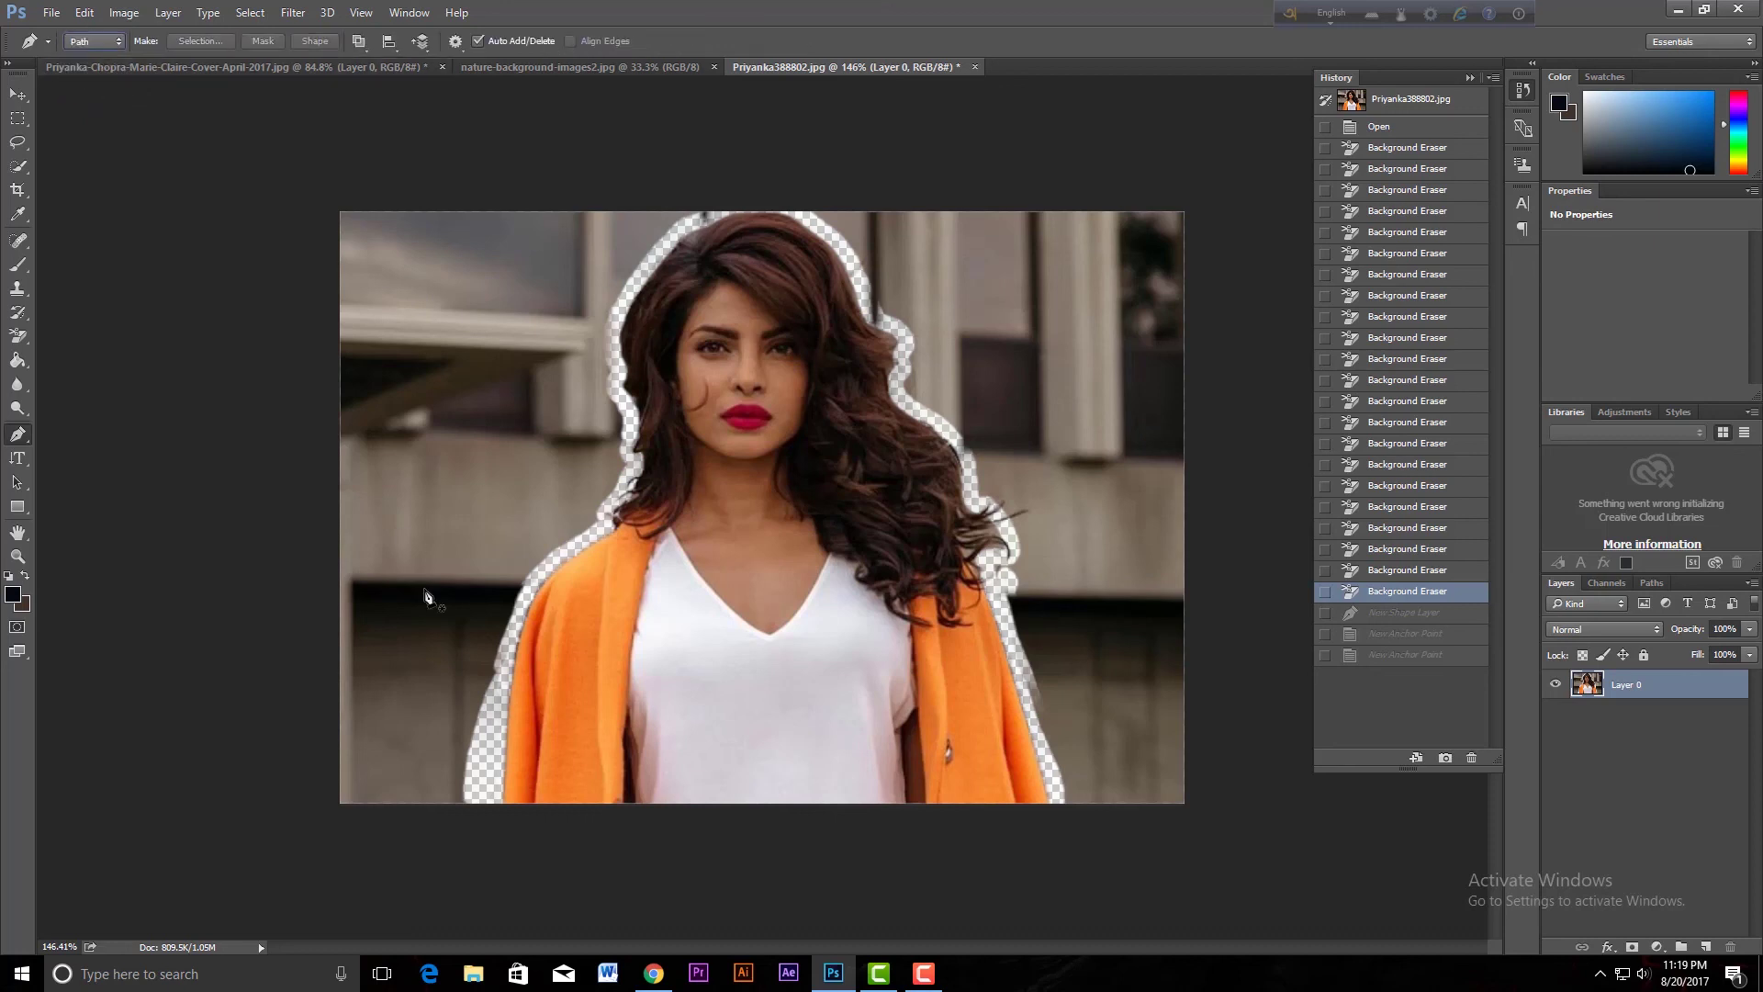
key(alt)
Trace anchors from the bottom edge up the jacket's left side and hair's left edge
click(489, 805)
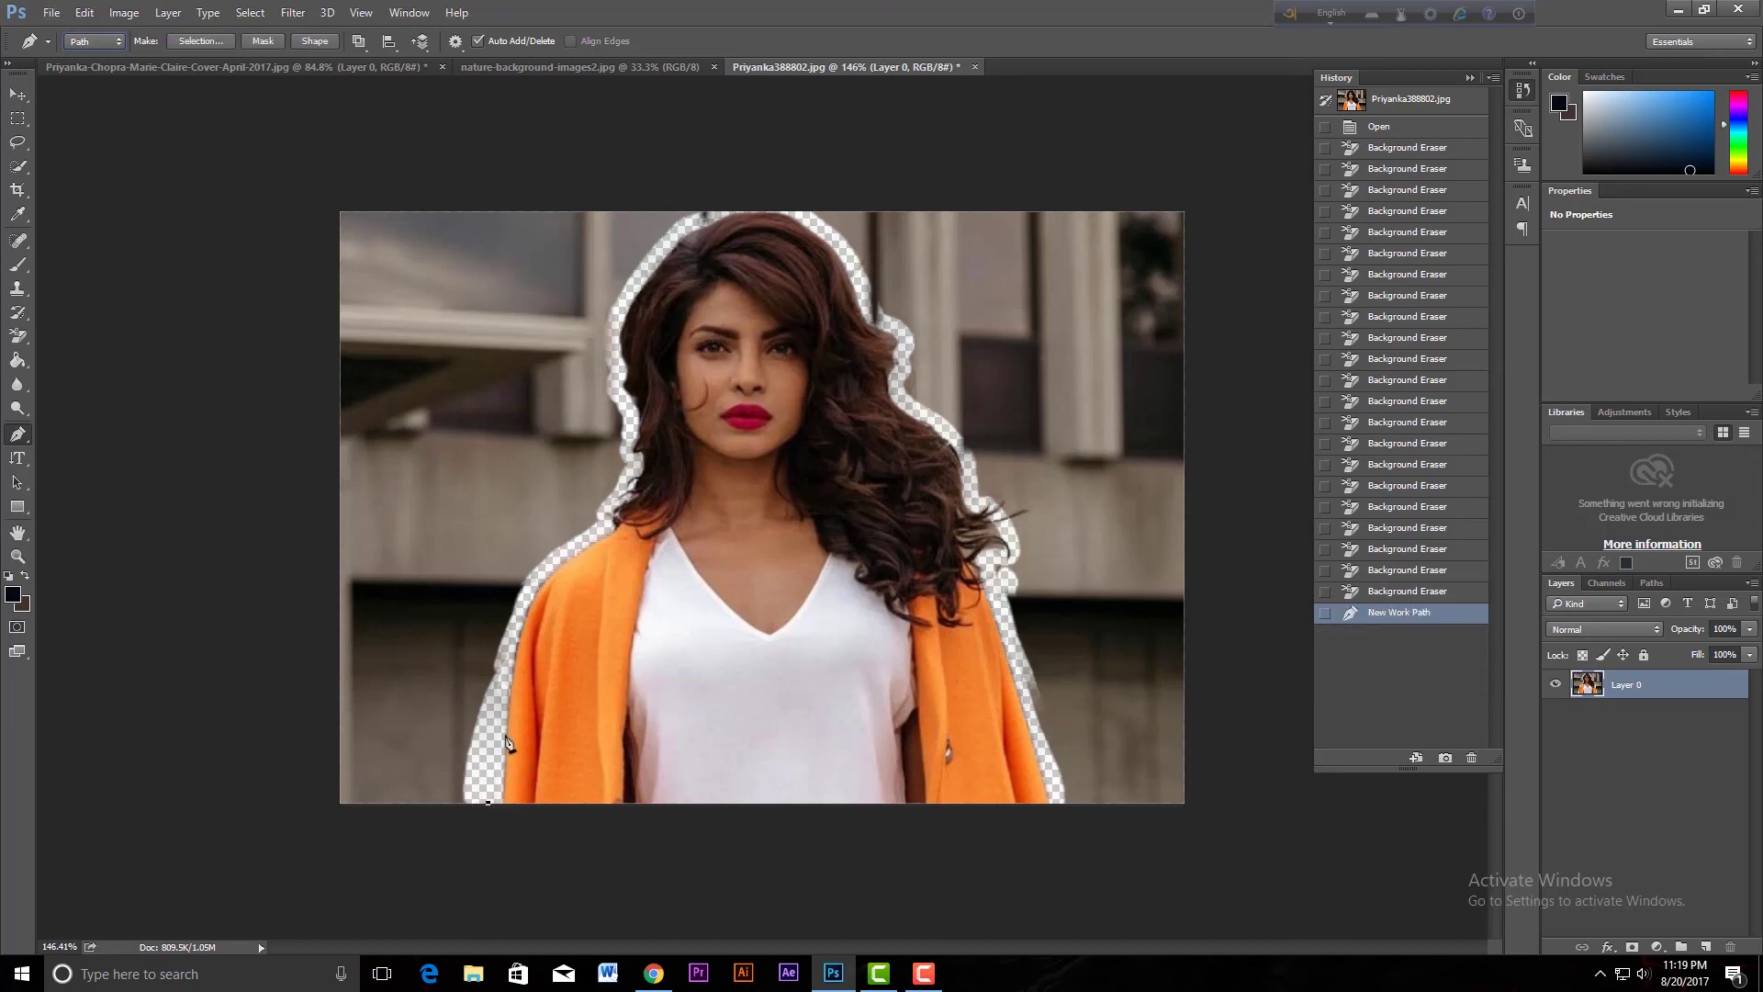
click(499, 695)
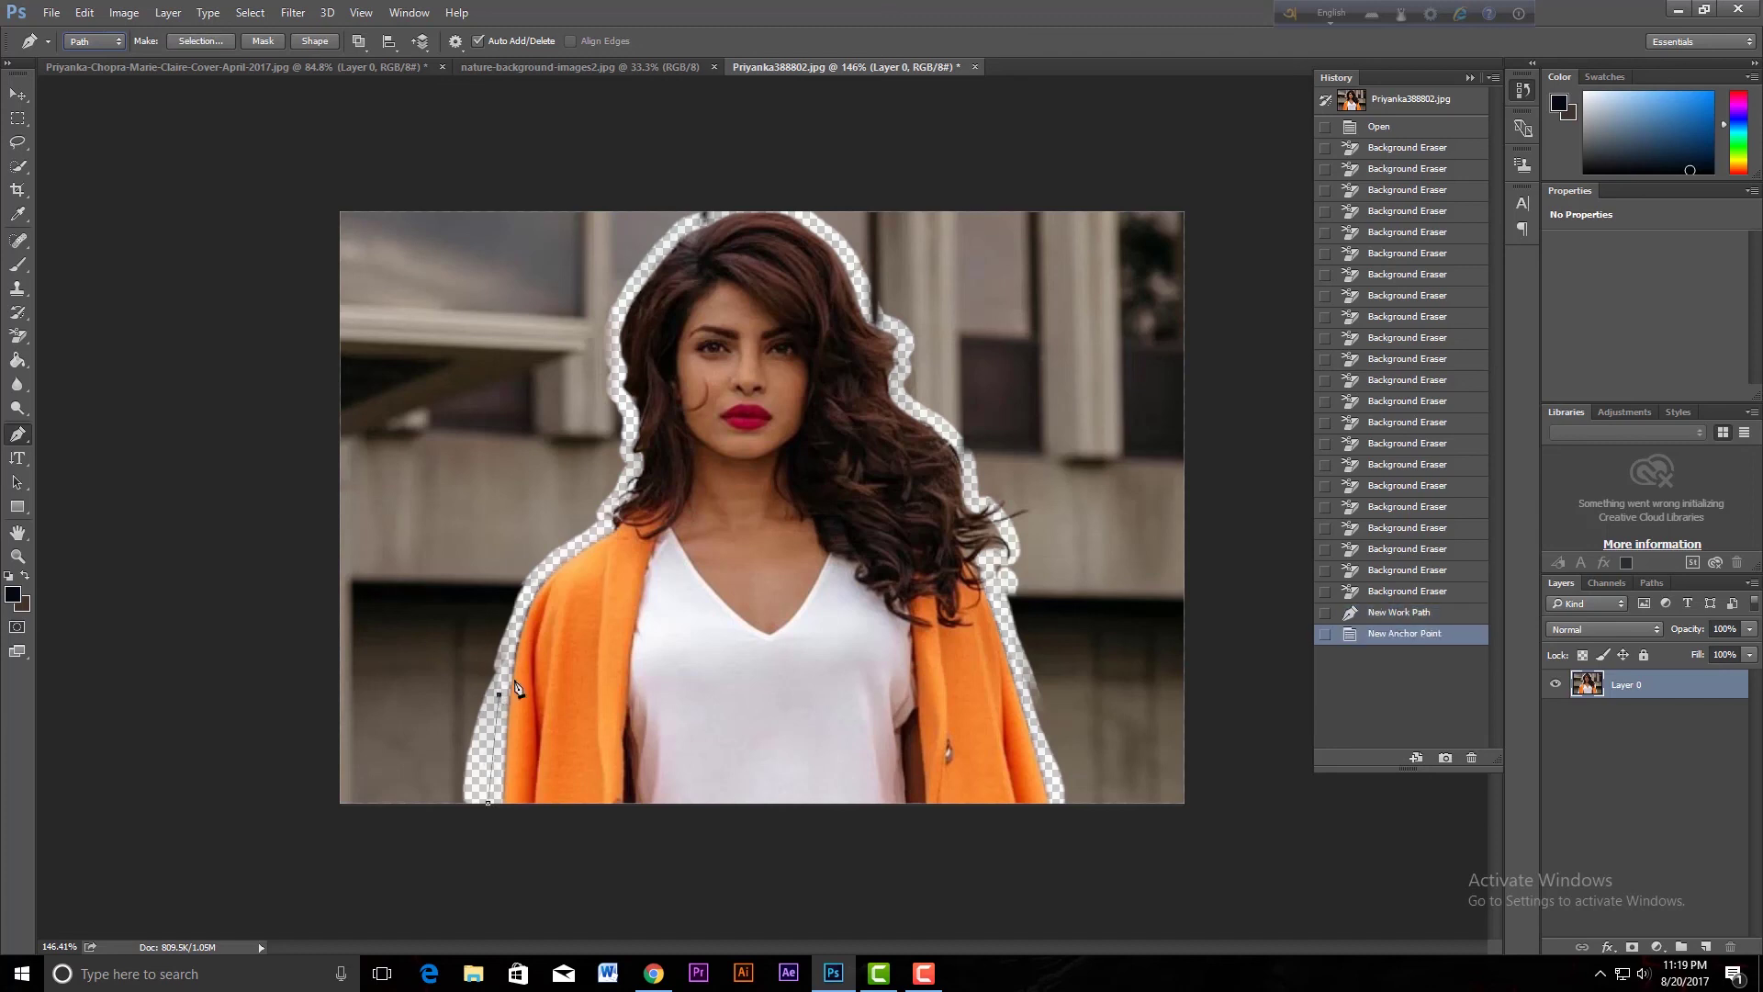
click(520, 612)
click(556, 561)
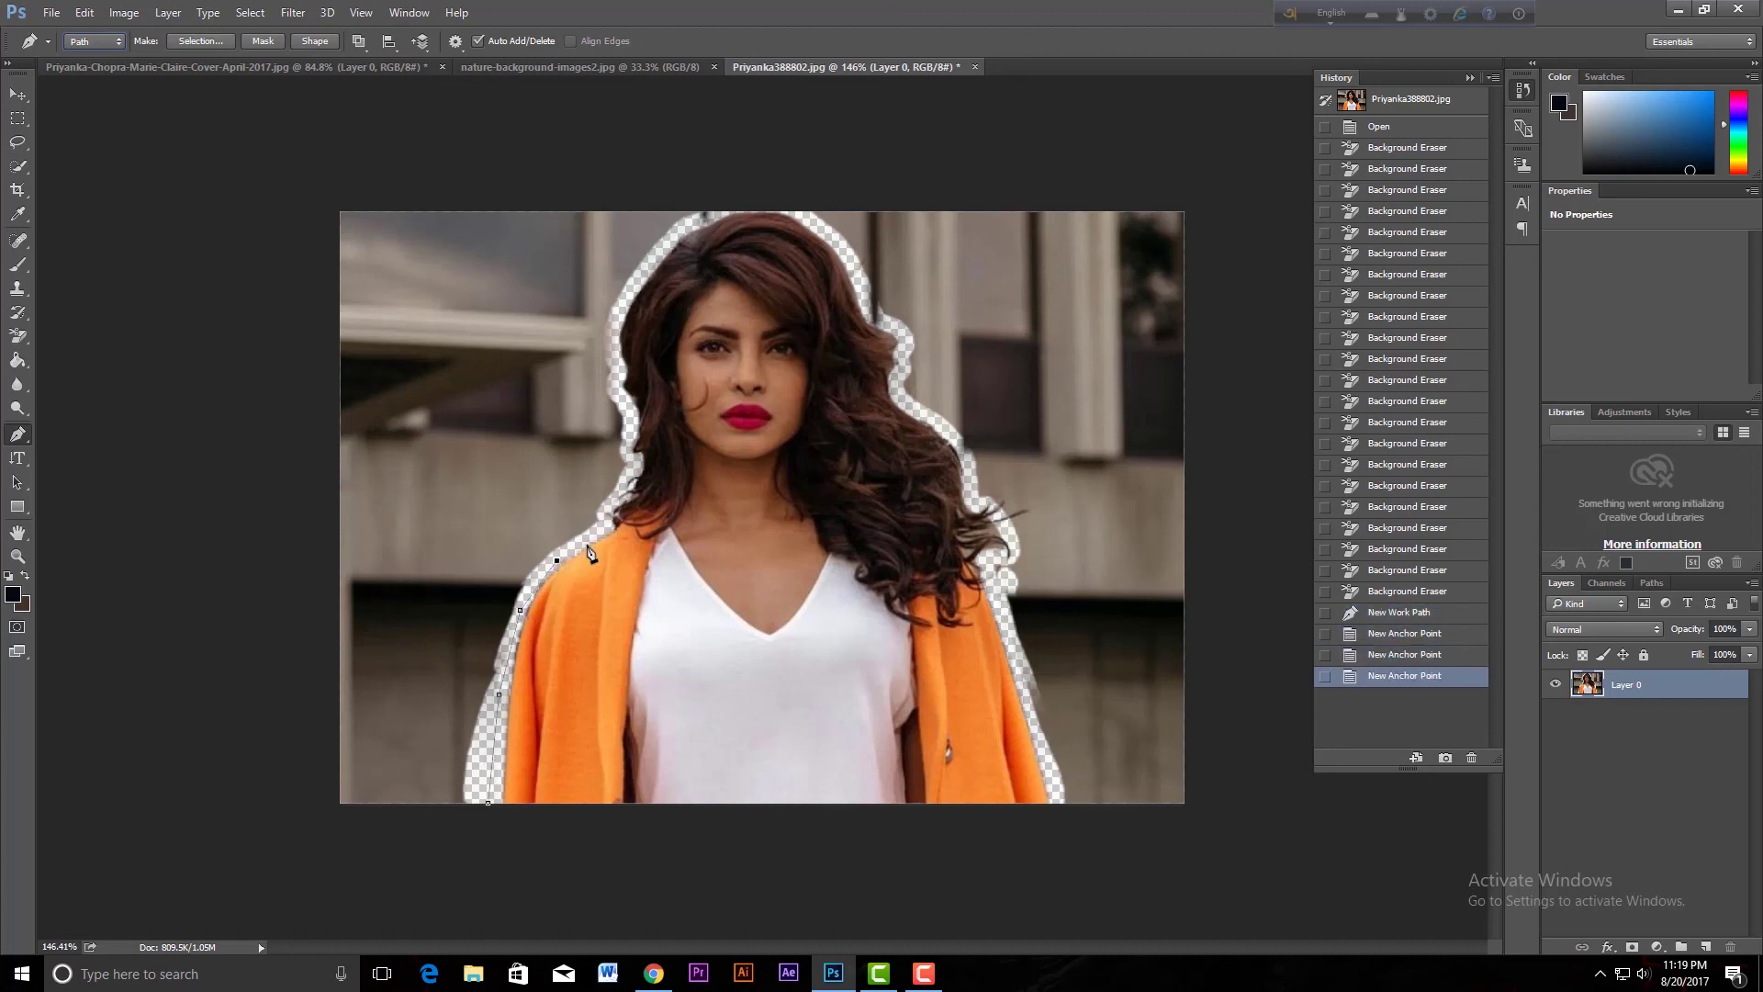
click(599, 531)
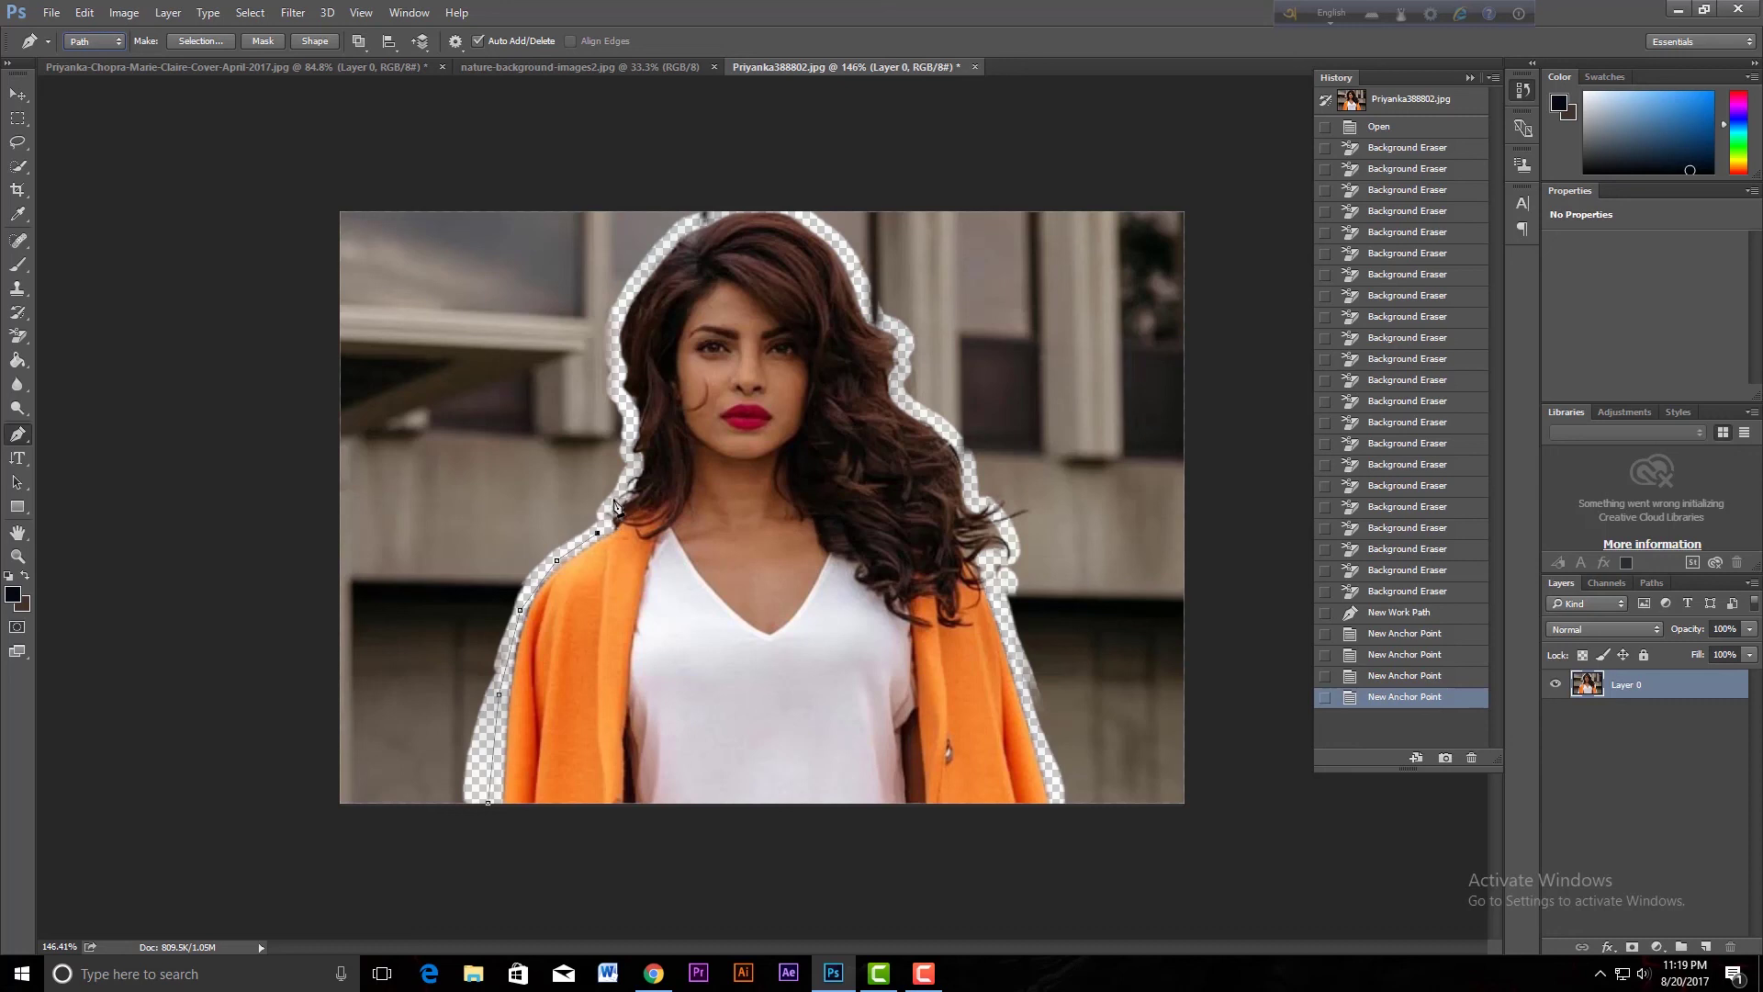
click(612, 498)
click(631, 467)
click(631, 434)
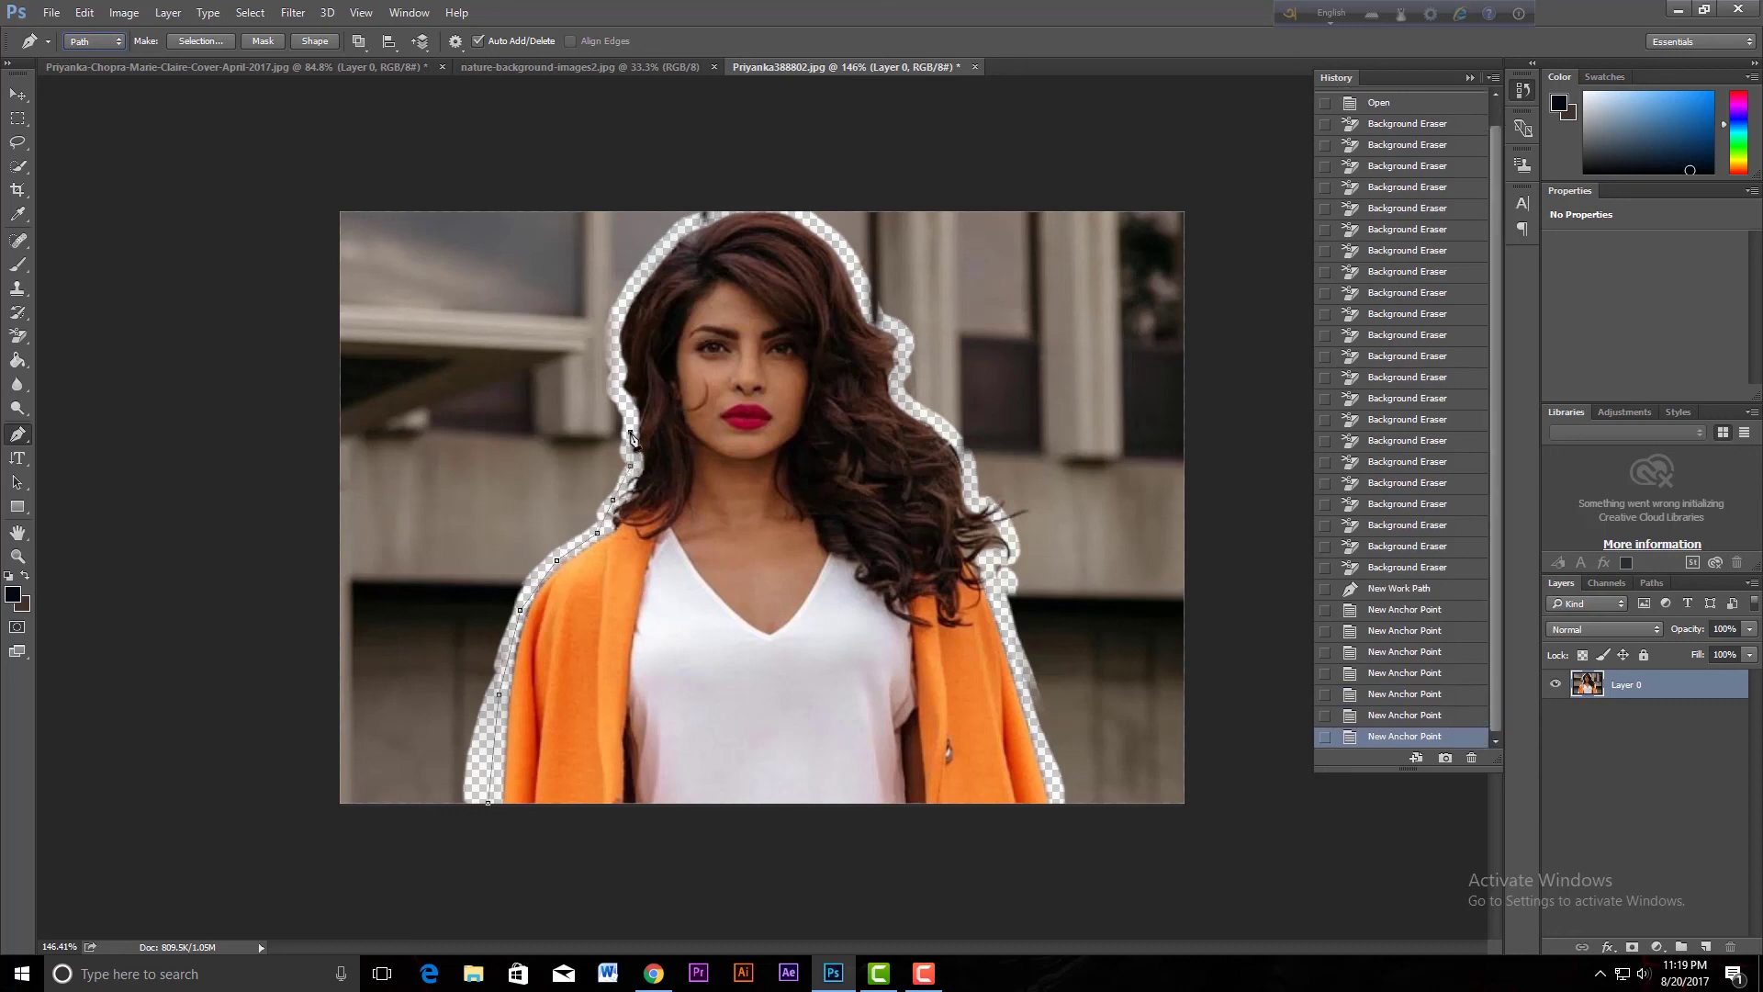
click(621, 396)
click(617, 359)
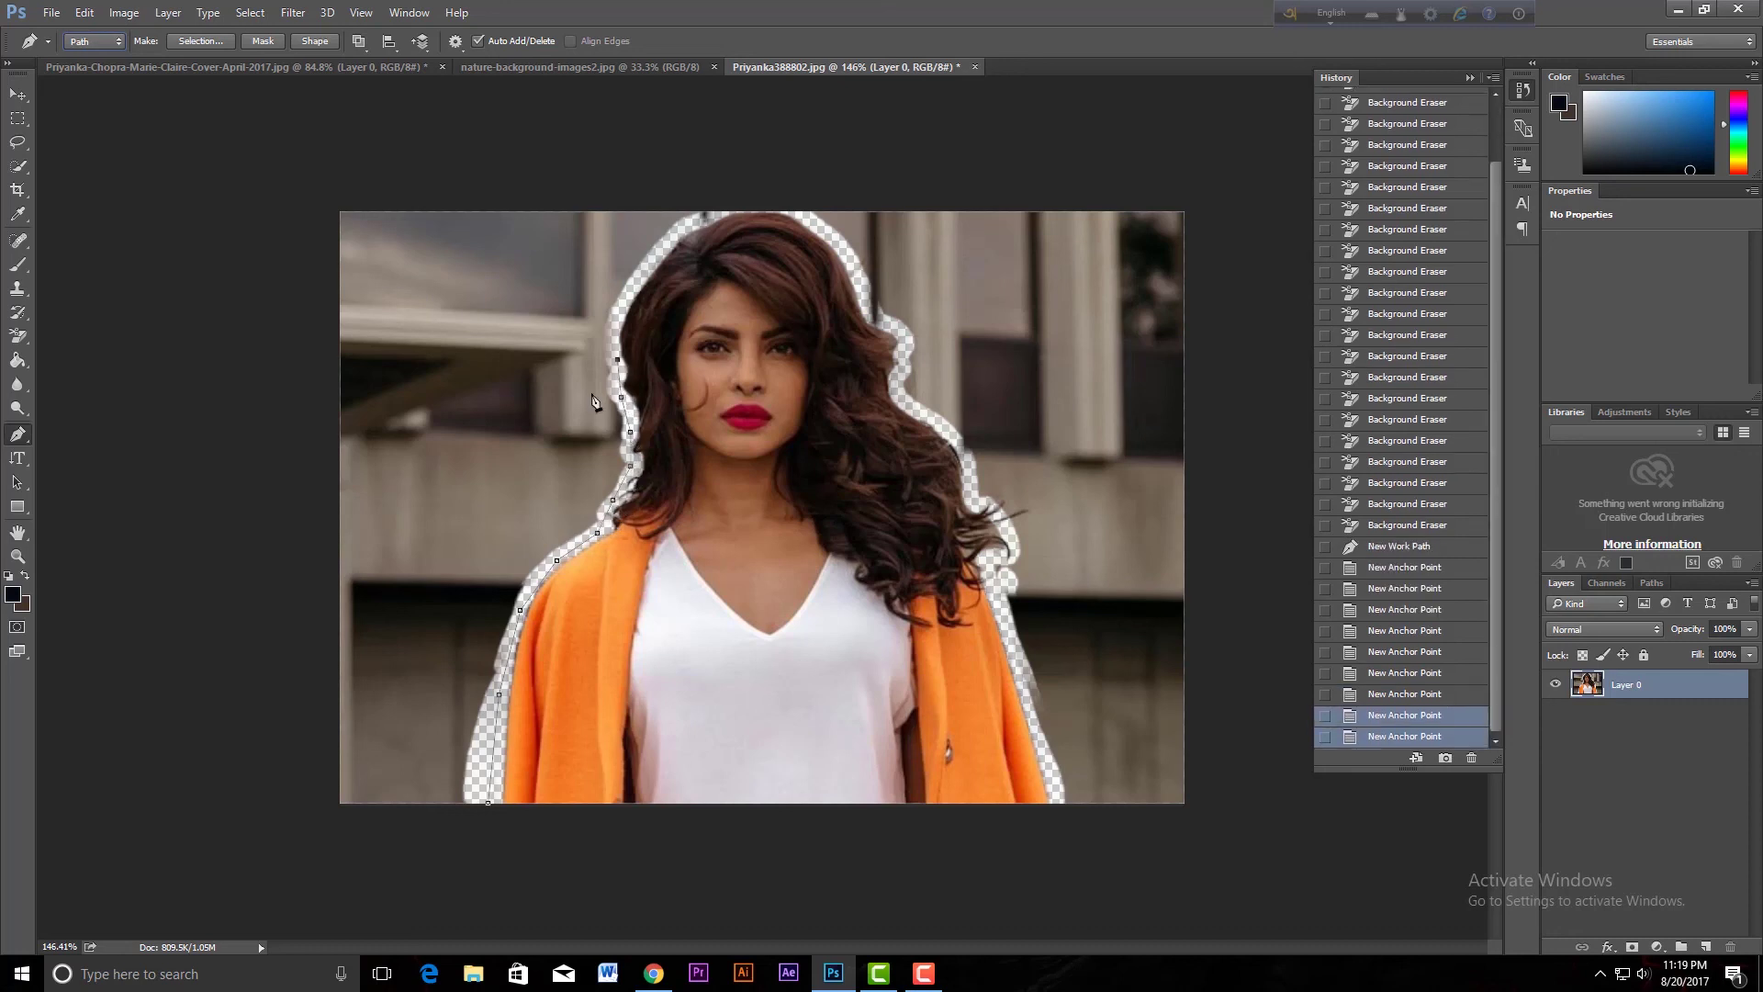
click(615, 319)
click(638, 276)
Continue the path over the top of the head and down the right hair edge
click(672, 238)
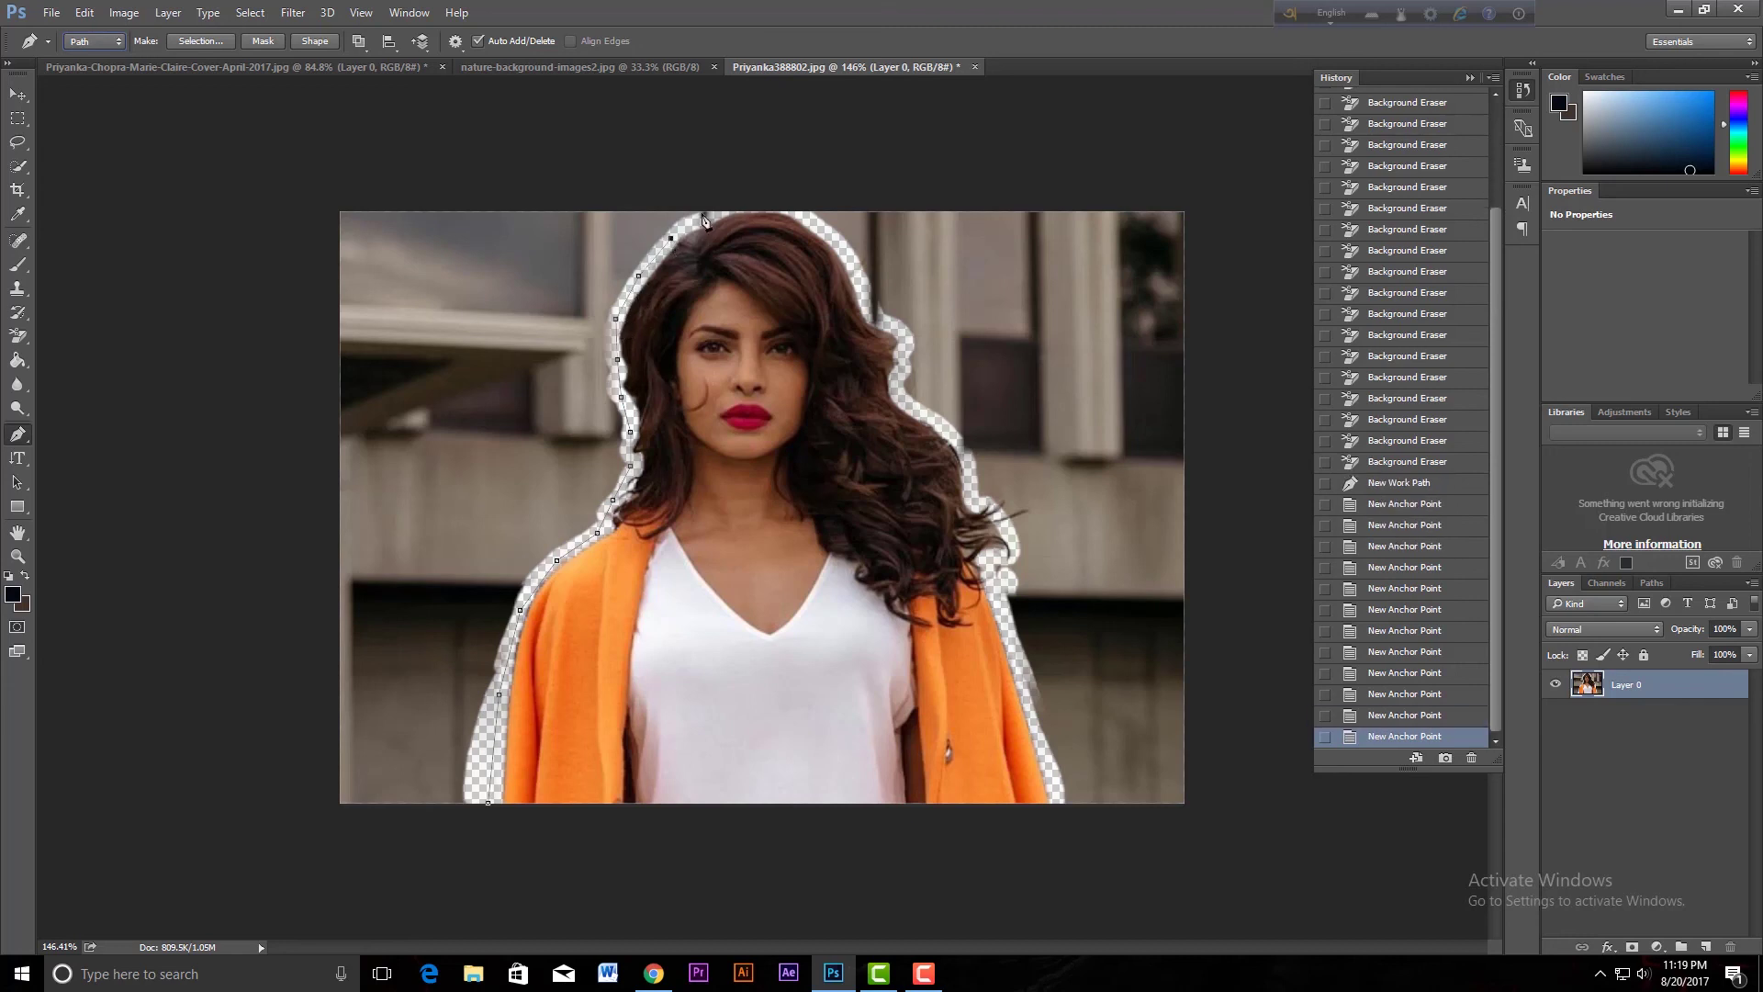
click(713, 215)
click(763, 213)
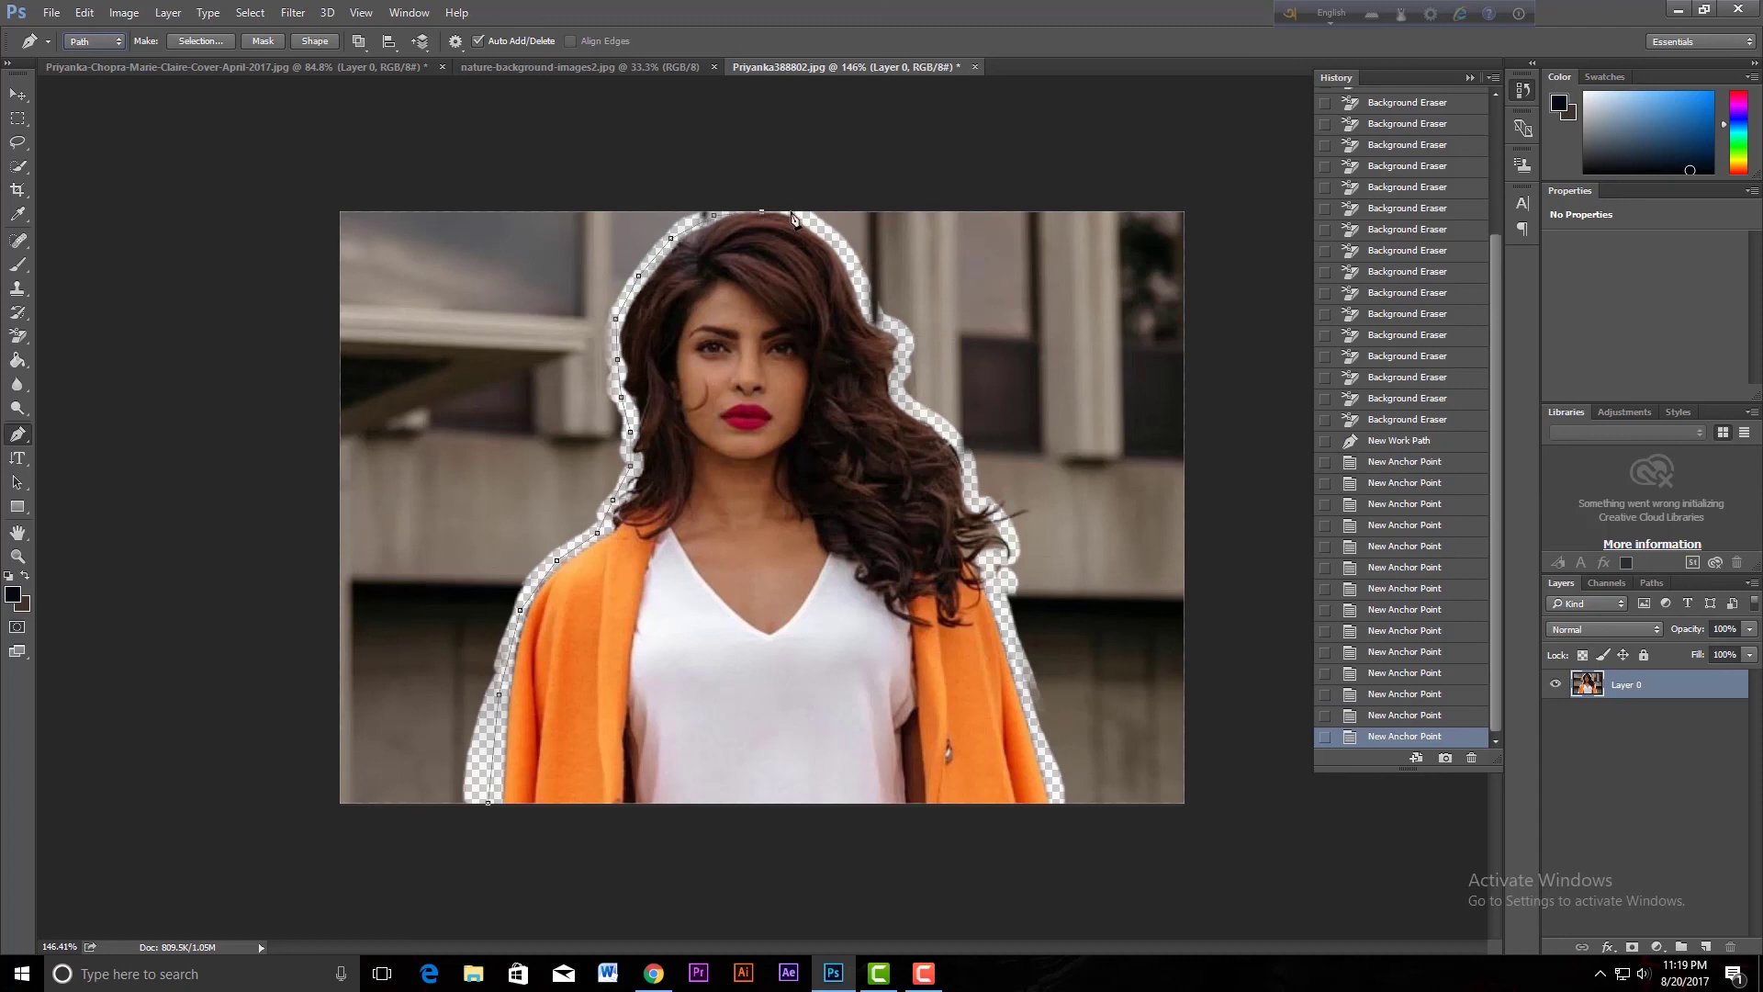
click(799, 216)
click(836, 239)
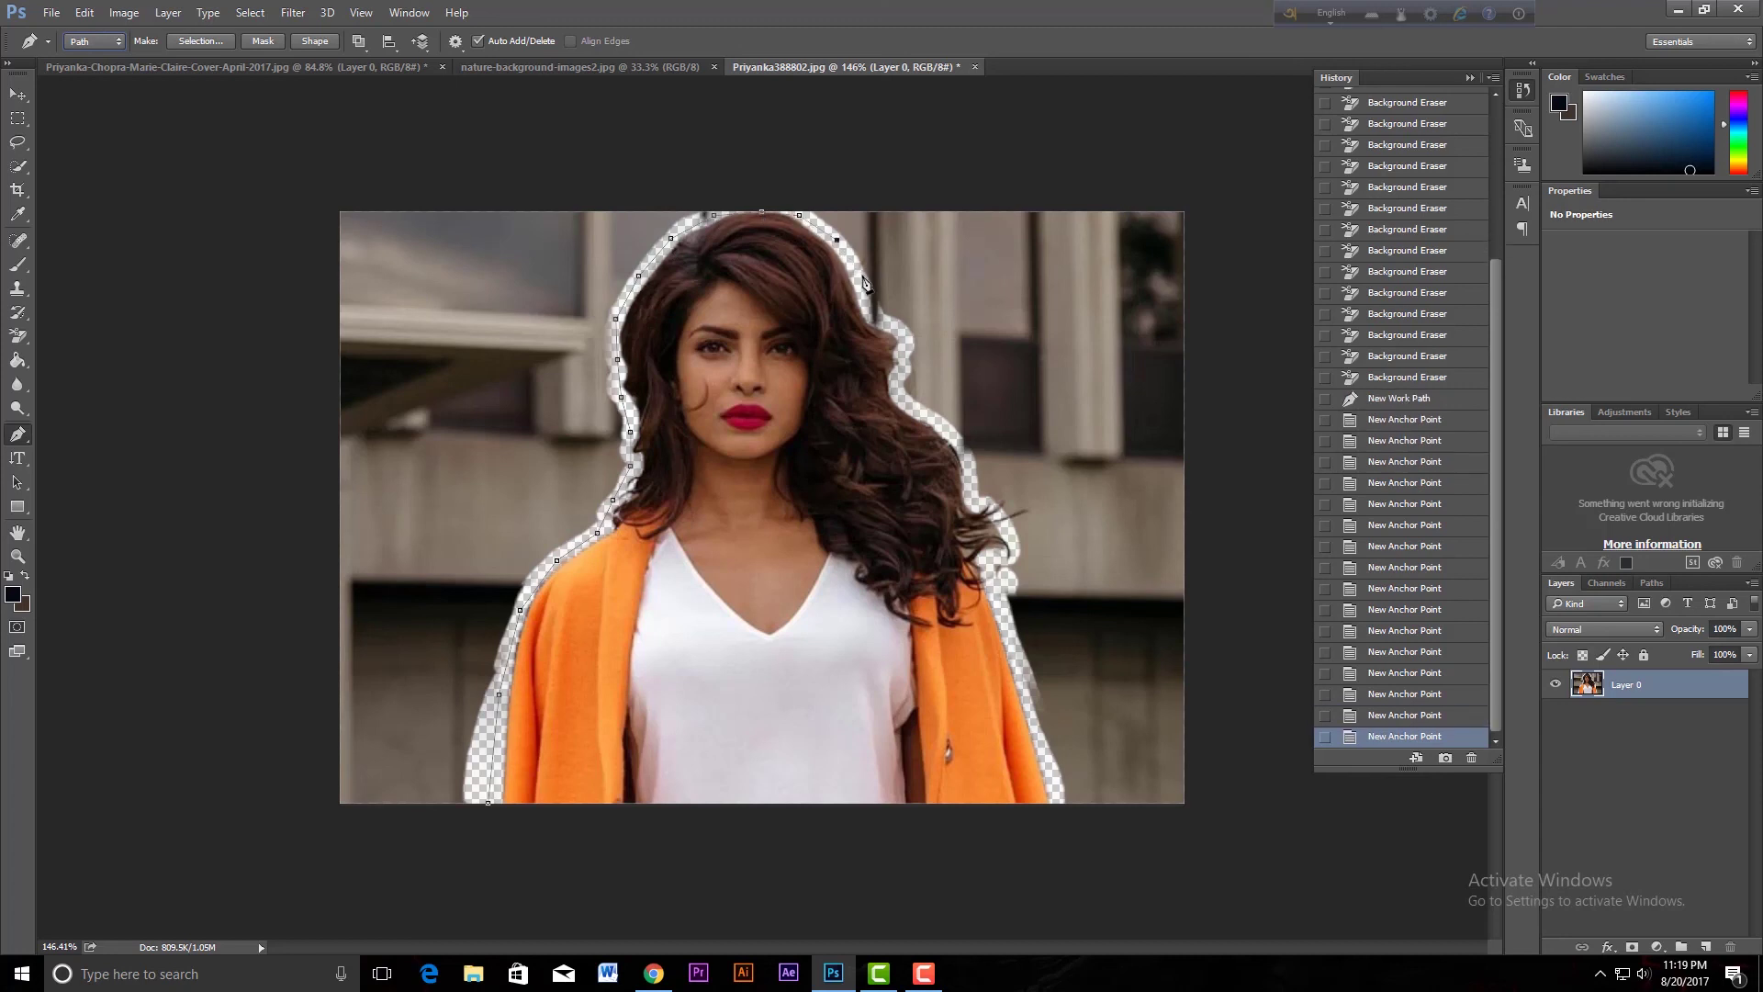
click(859, 278)
click(874, 311)
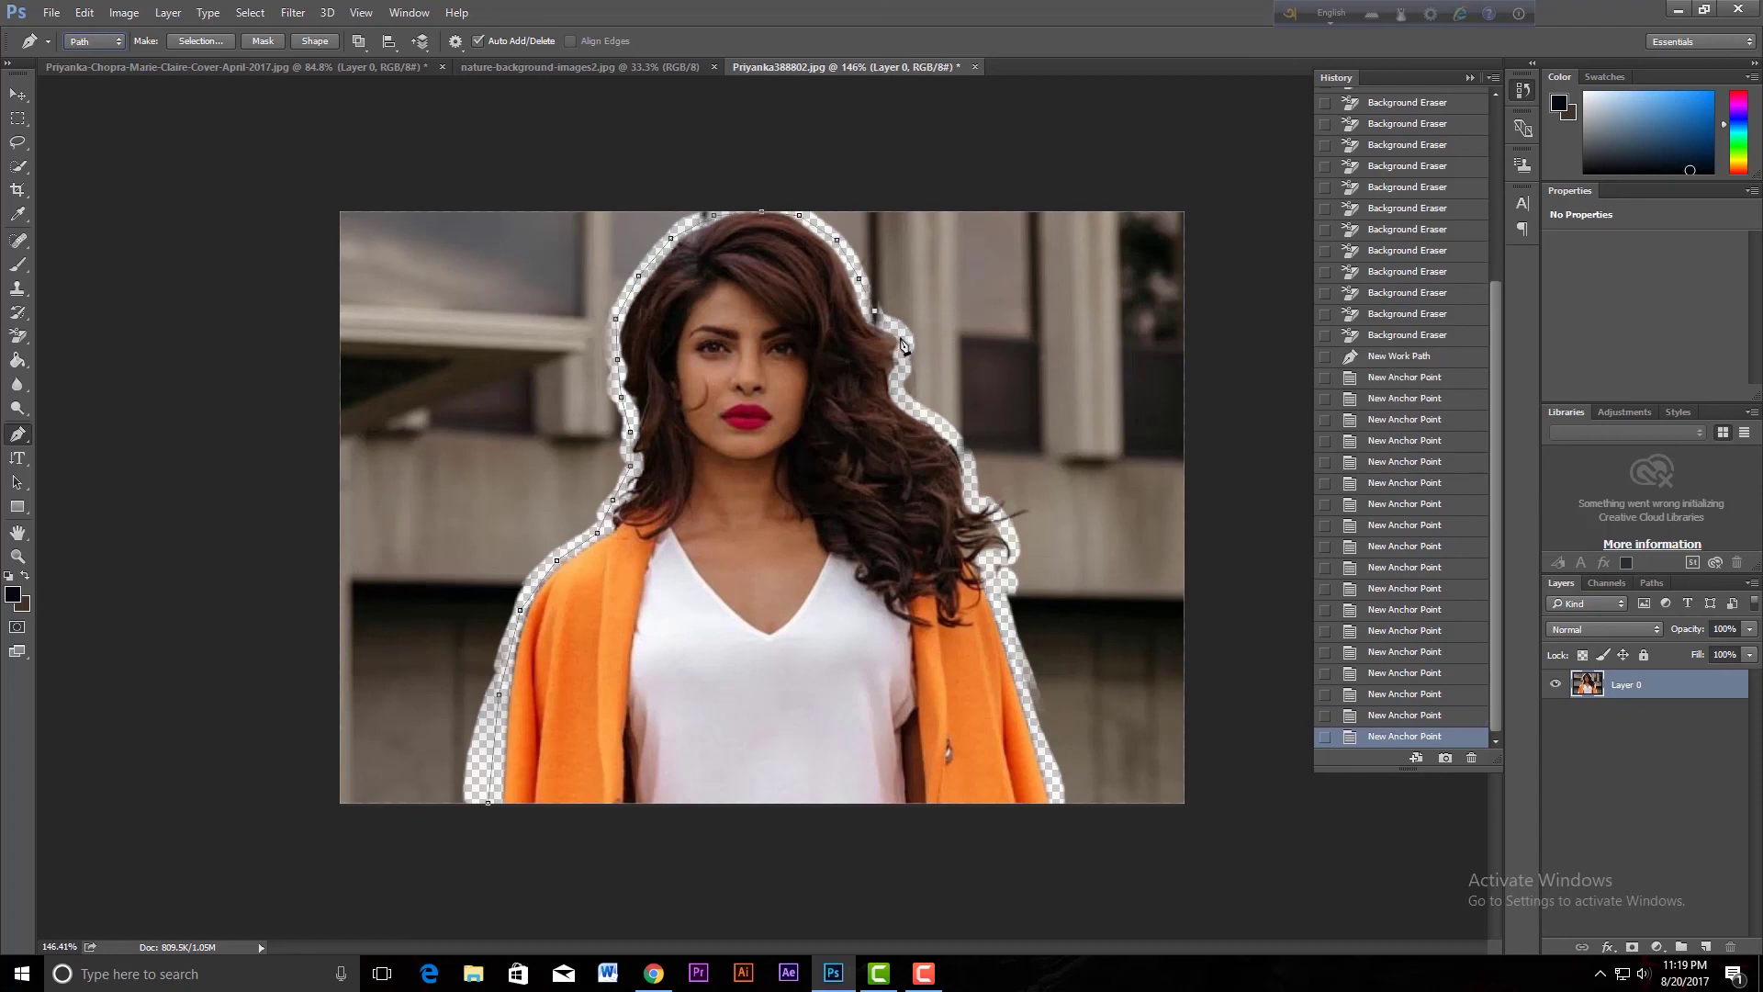
click(901, 363)
click(901, 390)
click(962, 448)
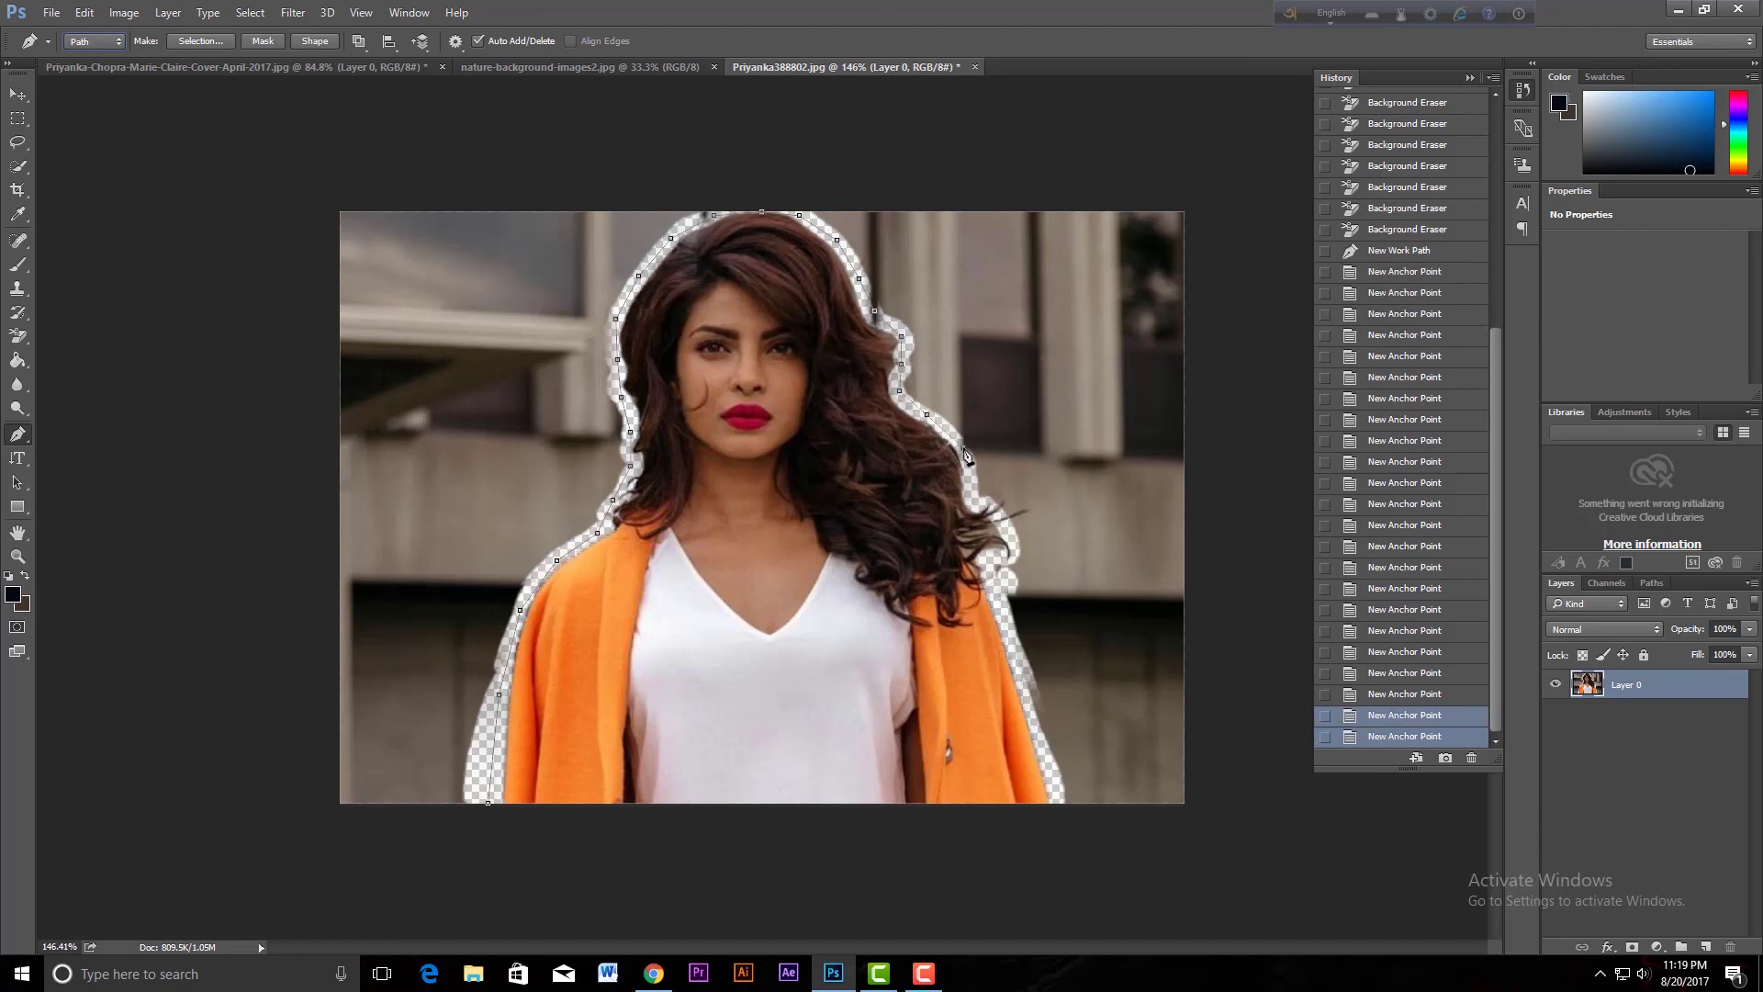
Trace down the right hair curl and jacket edge, closing the path at the first anchor
click(970, 477)
click(986, 503)
click(1004, 527)
click(1014, 551)
click(1000, 580)
click(1001, 594)
click(1011, 633)
click(1026, 705)
click(1048, 764)
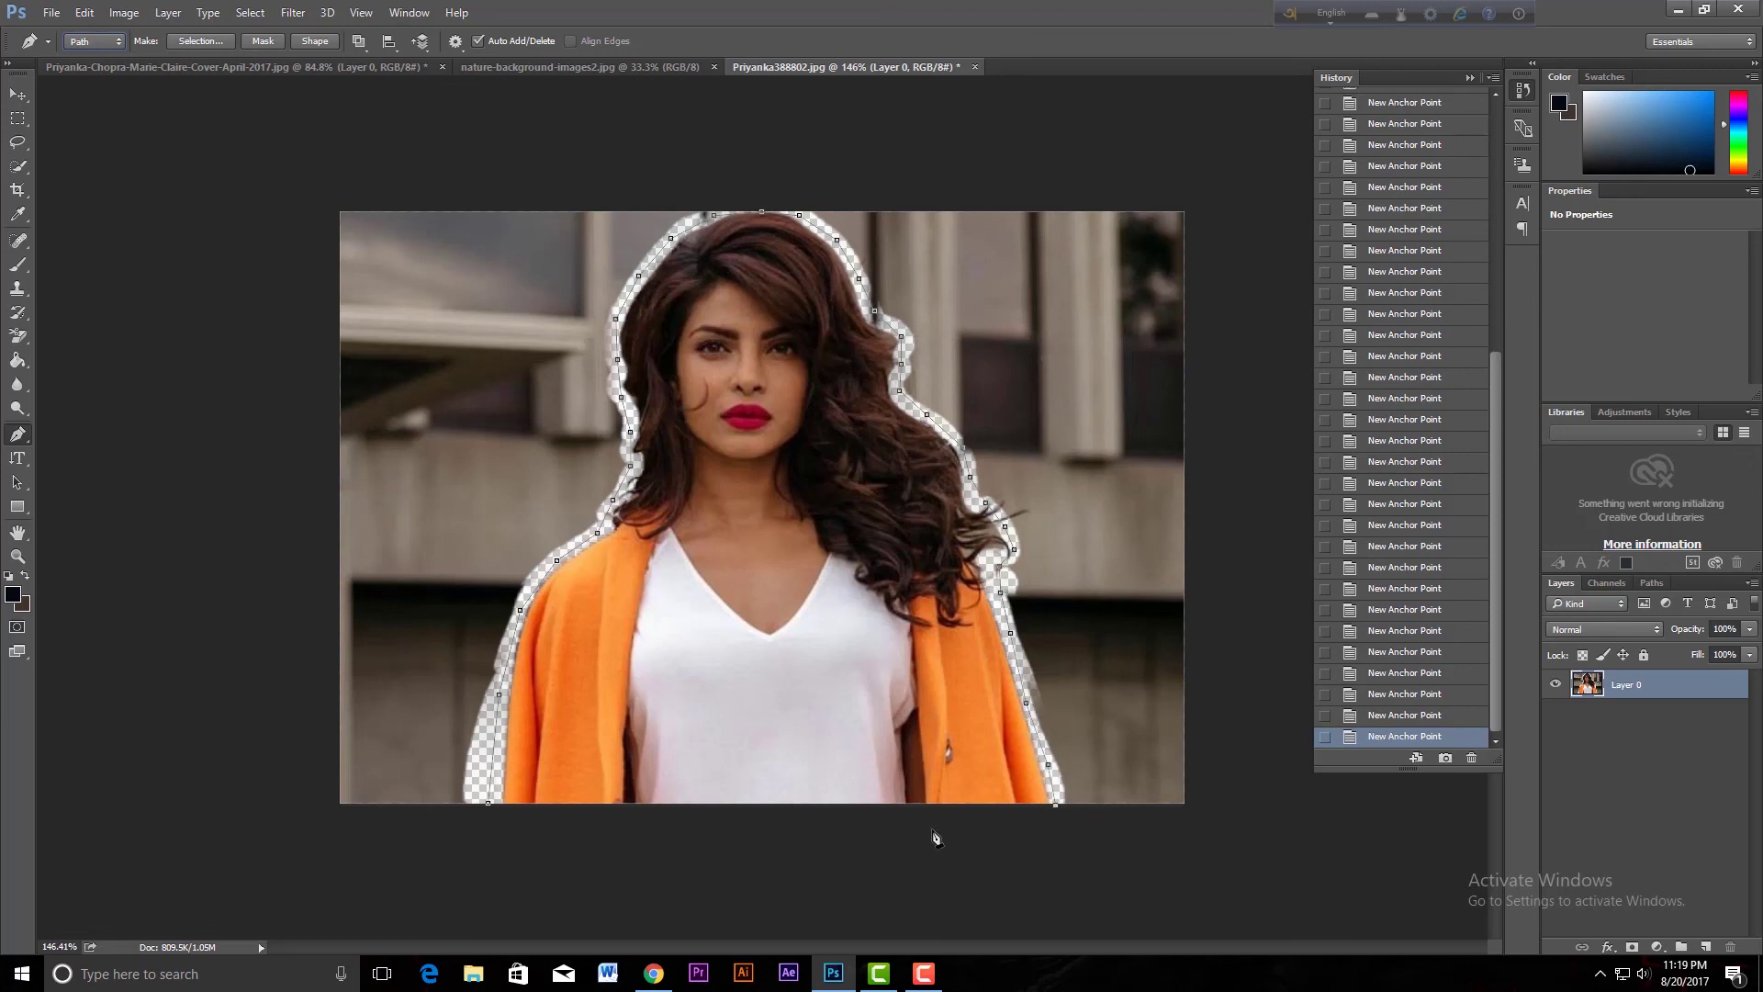
click(489, 806)
Convert the closed path into a selection with a 2-pixel feather radius
right_click(749, 551)
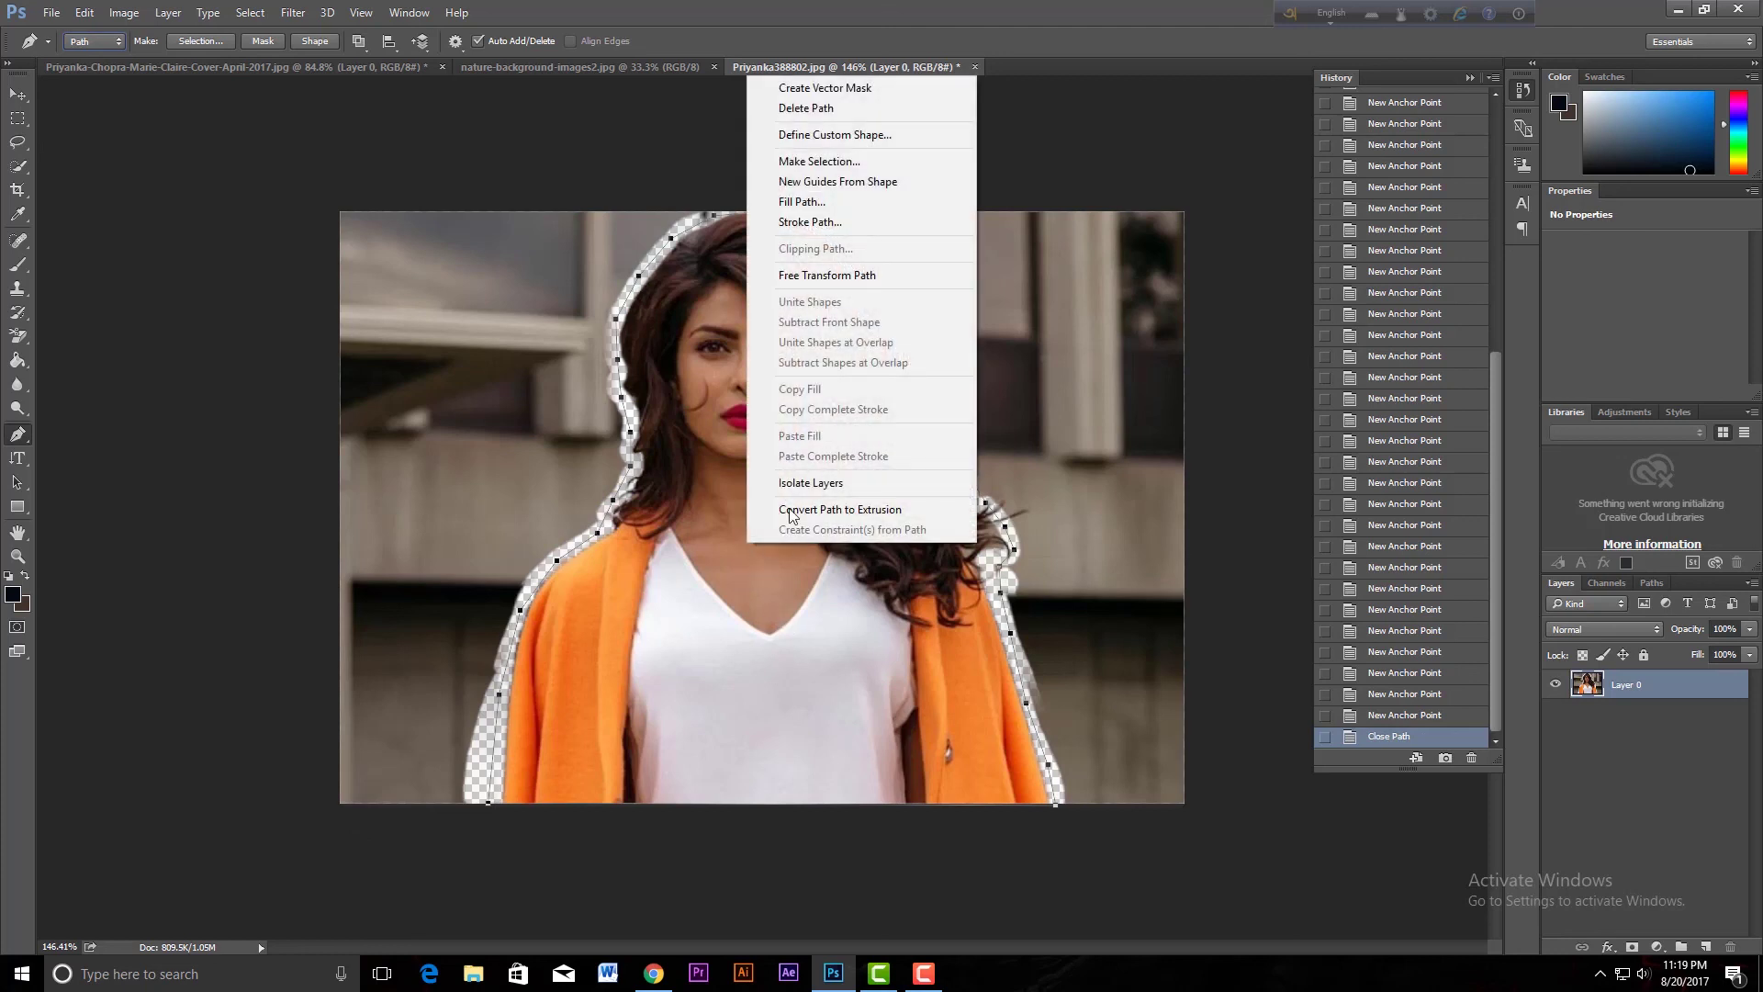
click(797, 162)
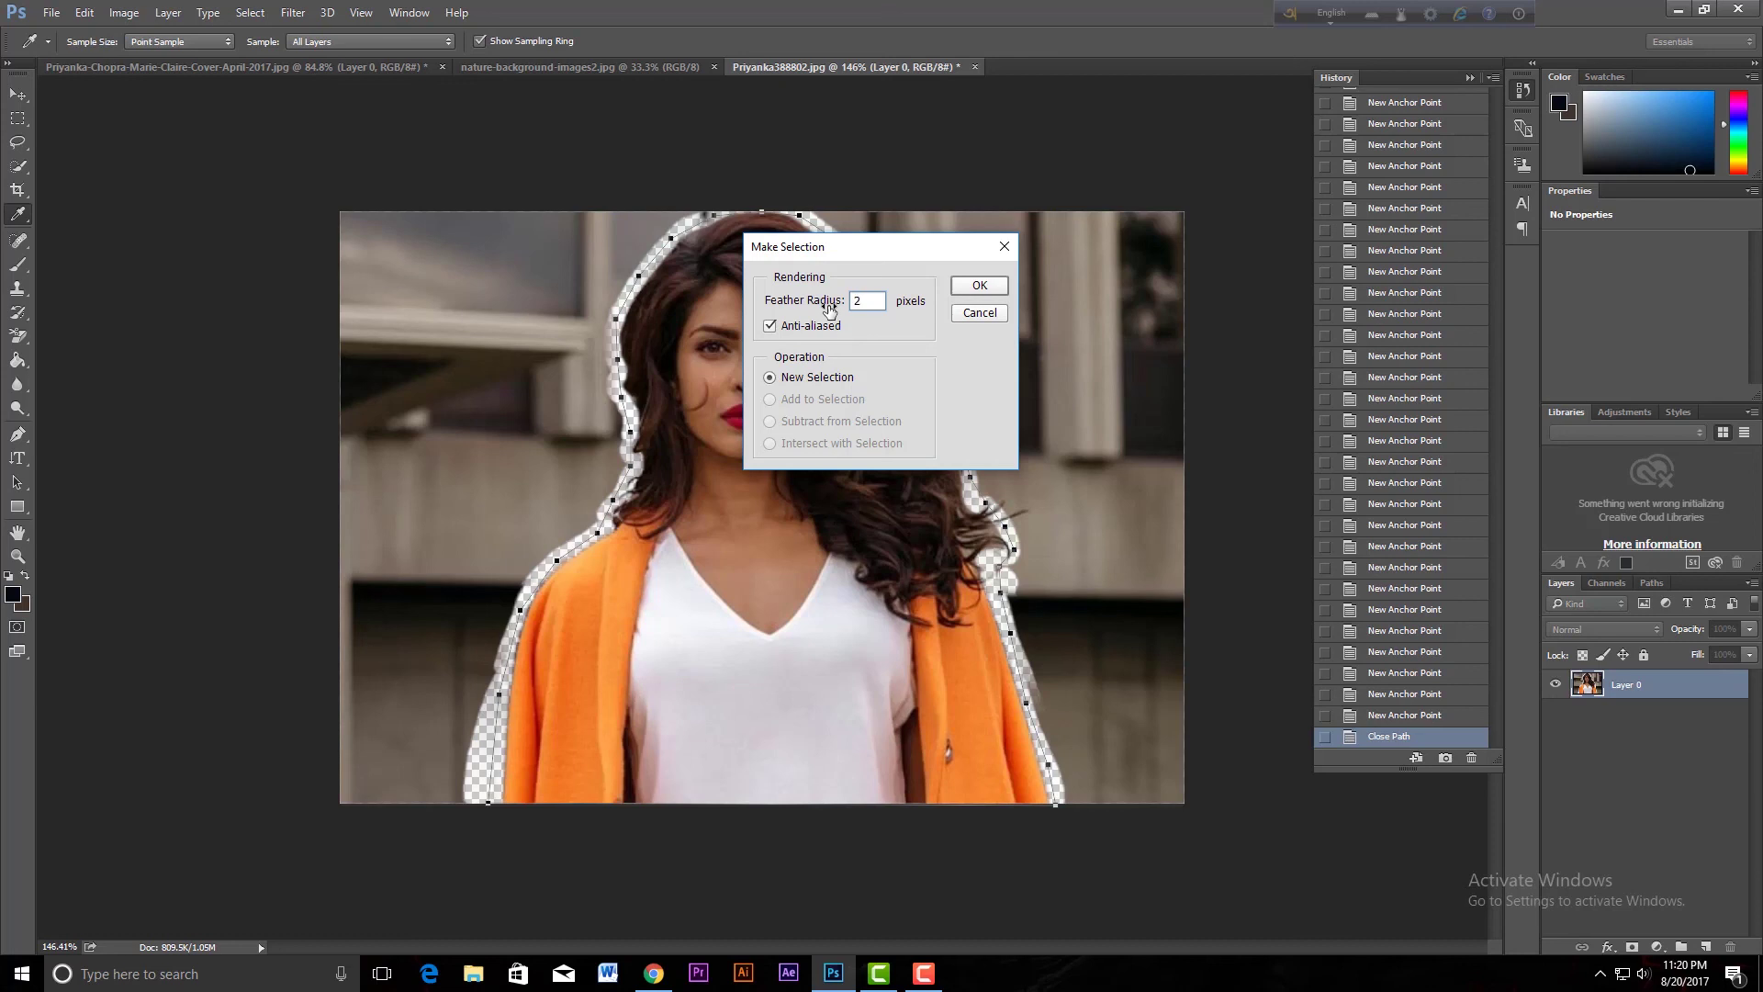
click(973, 290)
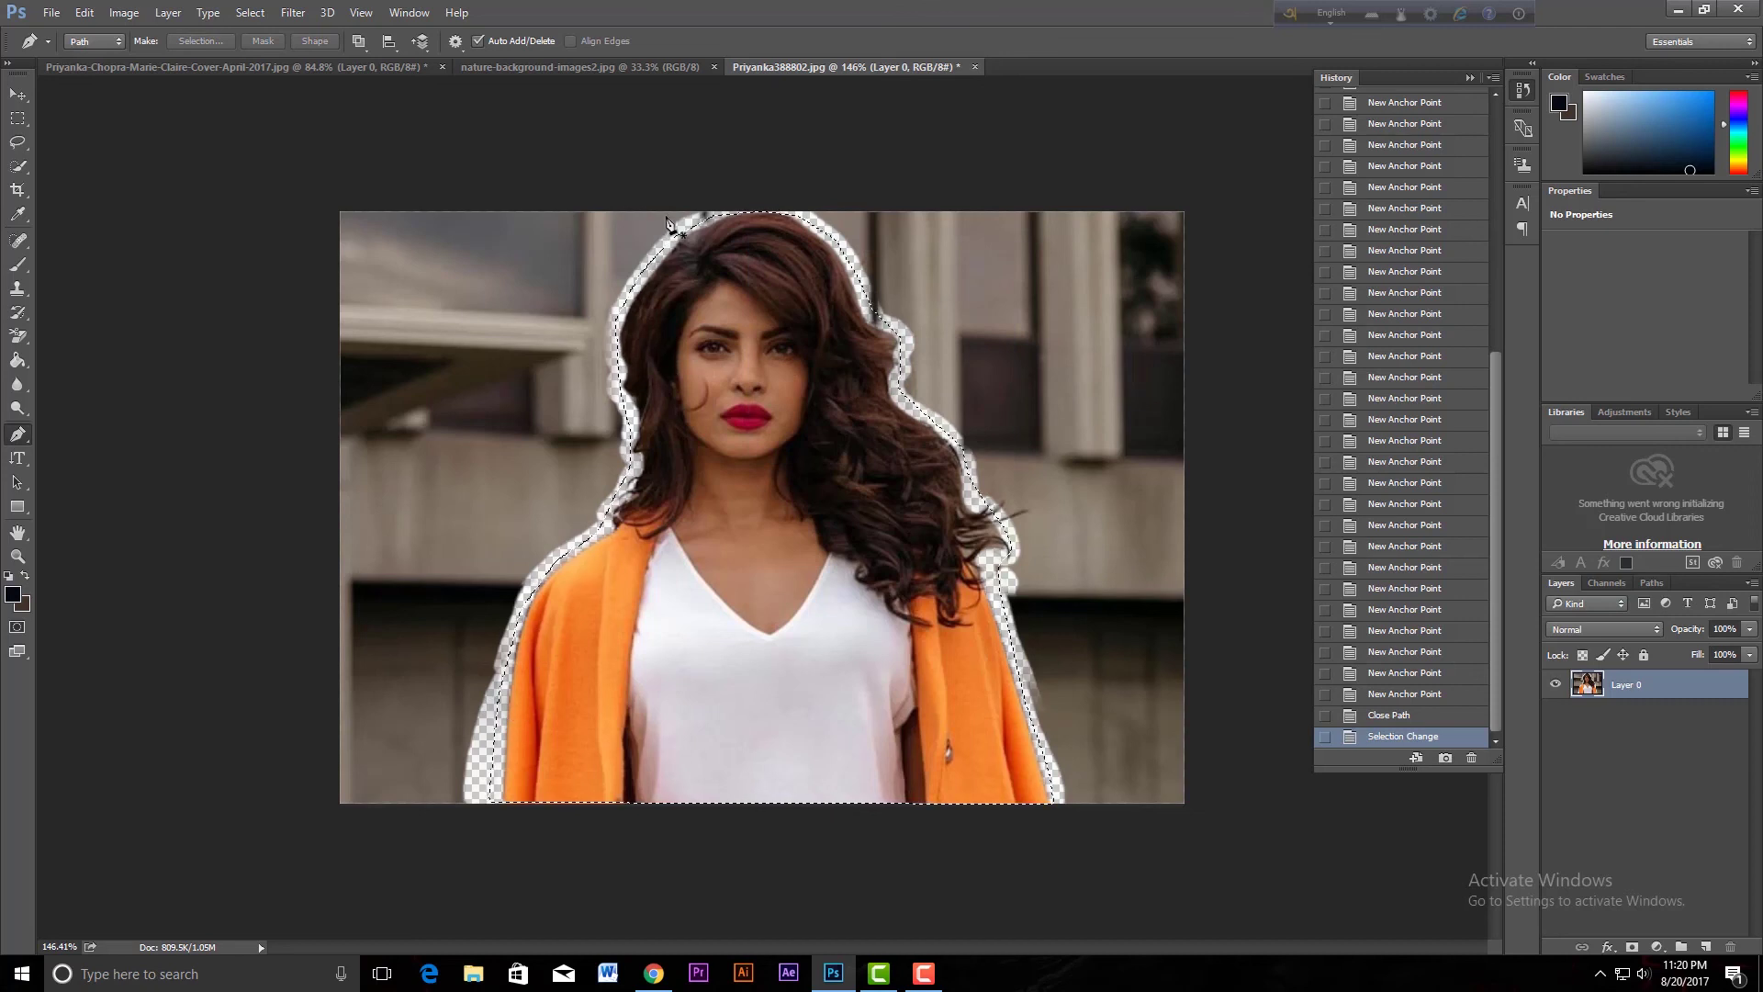
Nudge the feathered woman selection slightly to the right with the Move tool
click(15, 101)
mouse_move(718, 591)
mouse_down()
mouse_move(769, 548)
mouse_move(737, 587)
mouse_up()
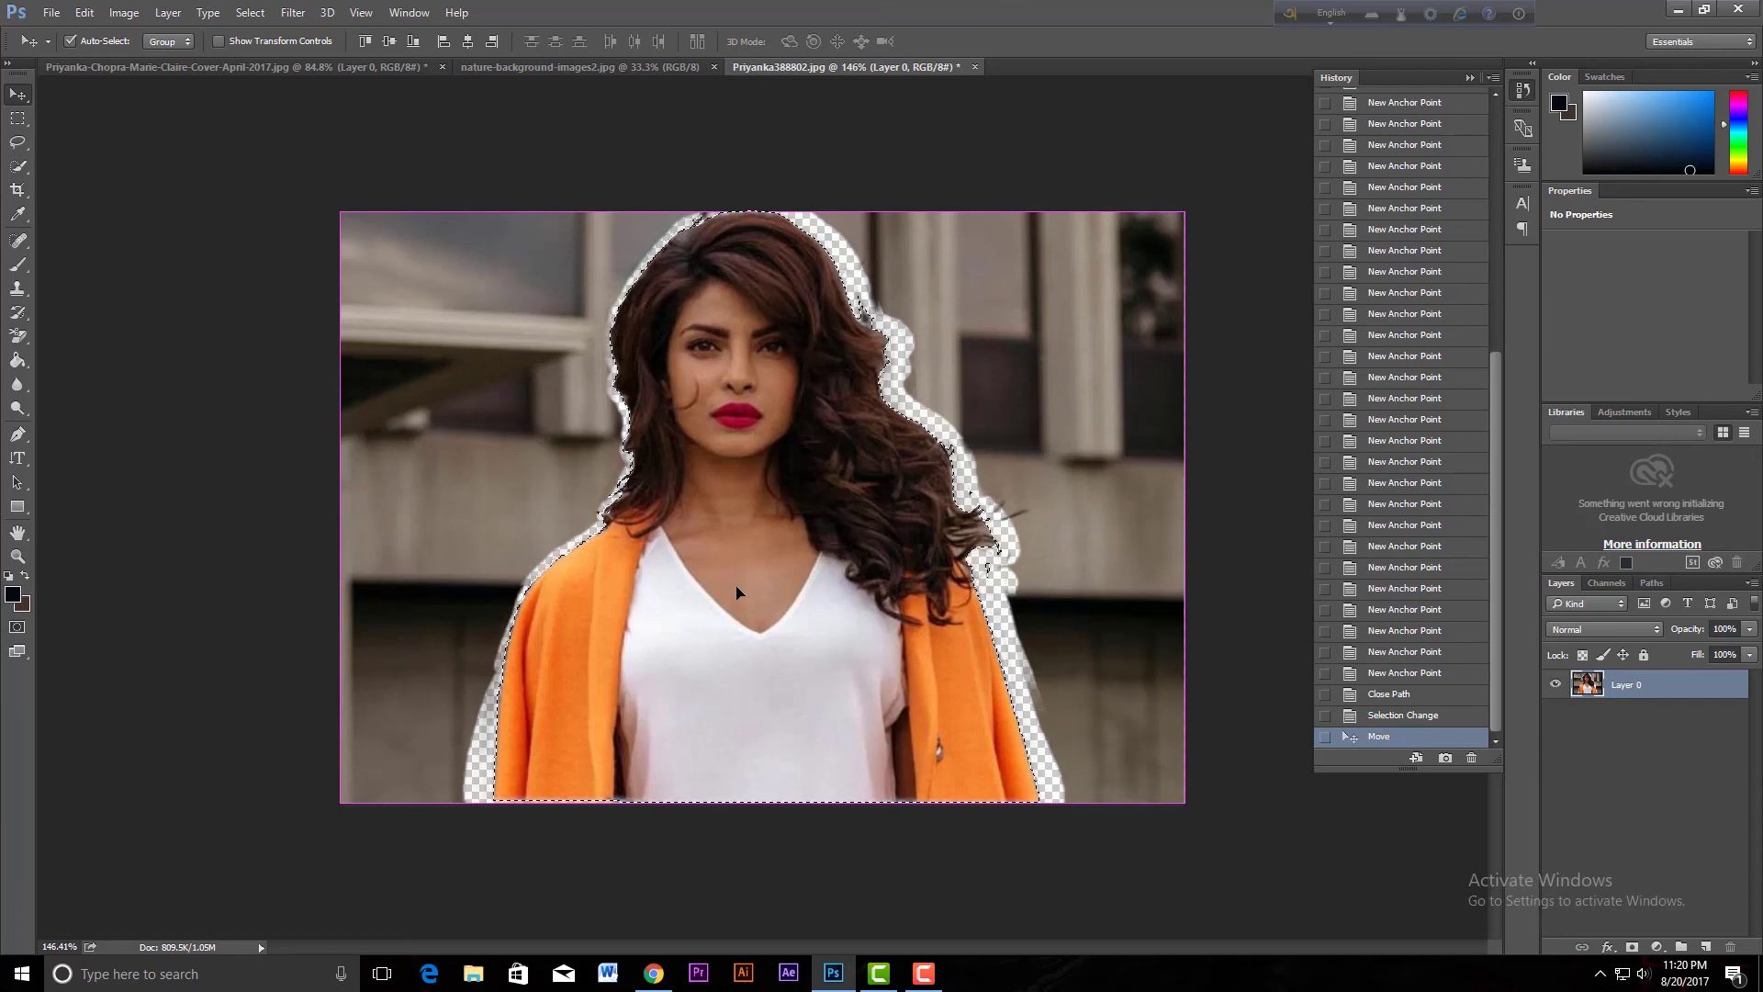
Paste the woman cutout into the park background image after clearing its selection
click(615, 69)
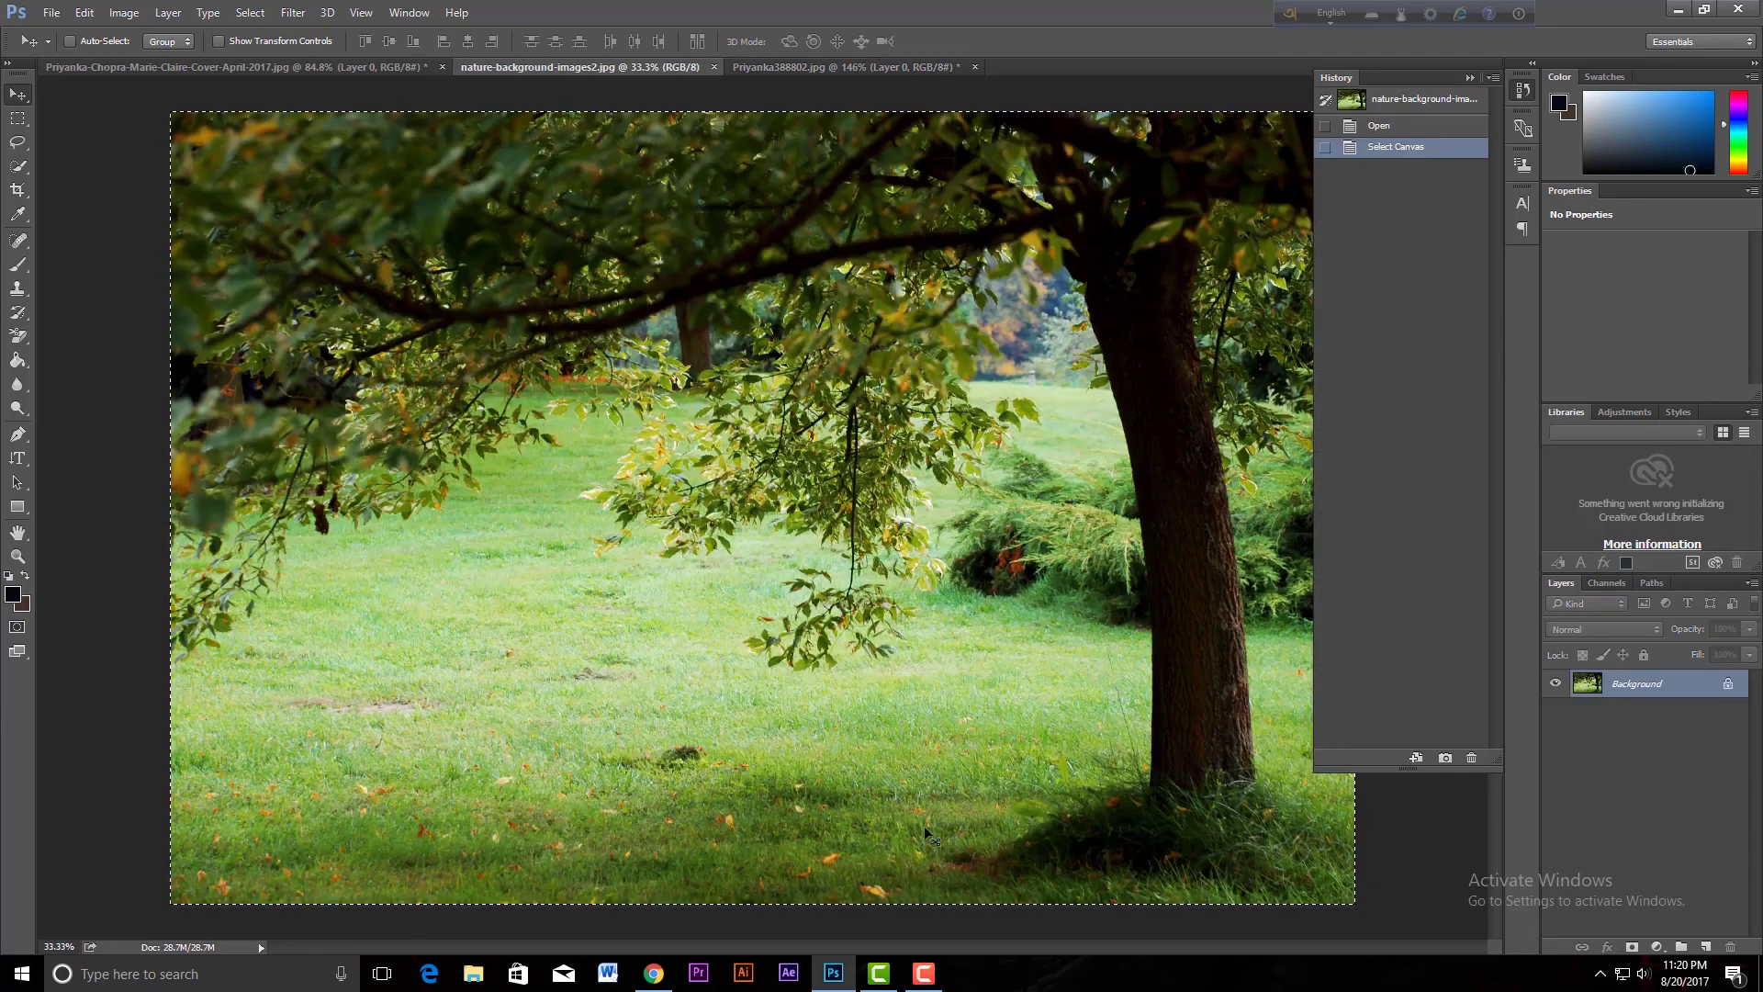
key(ctrl)
key(ctrl+d)
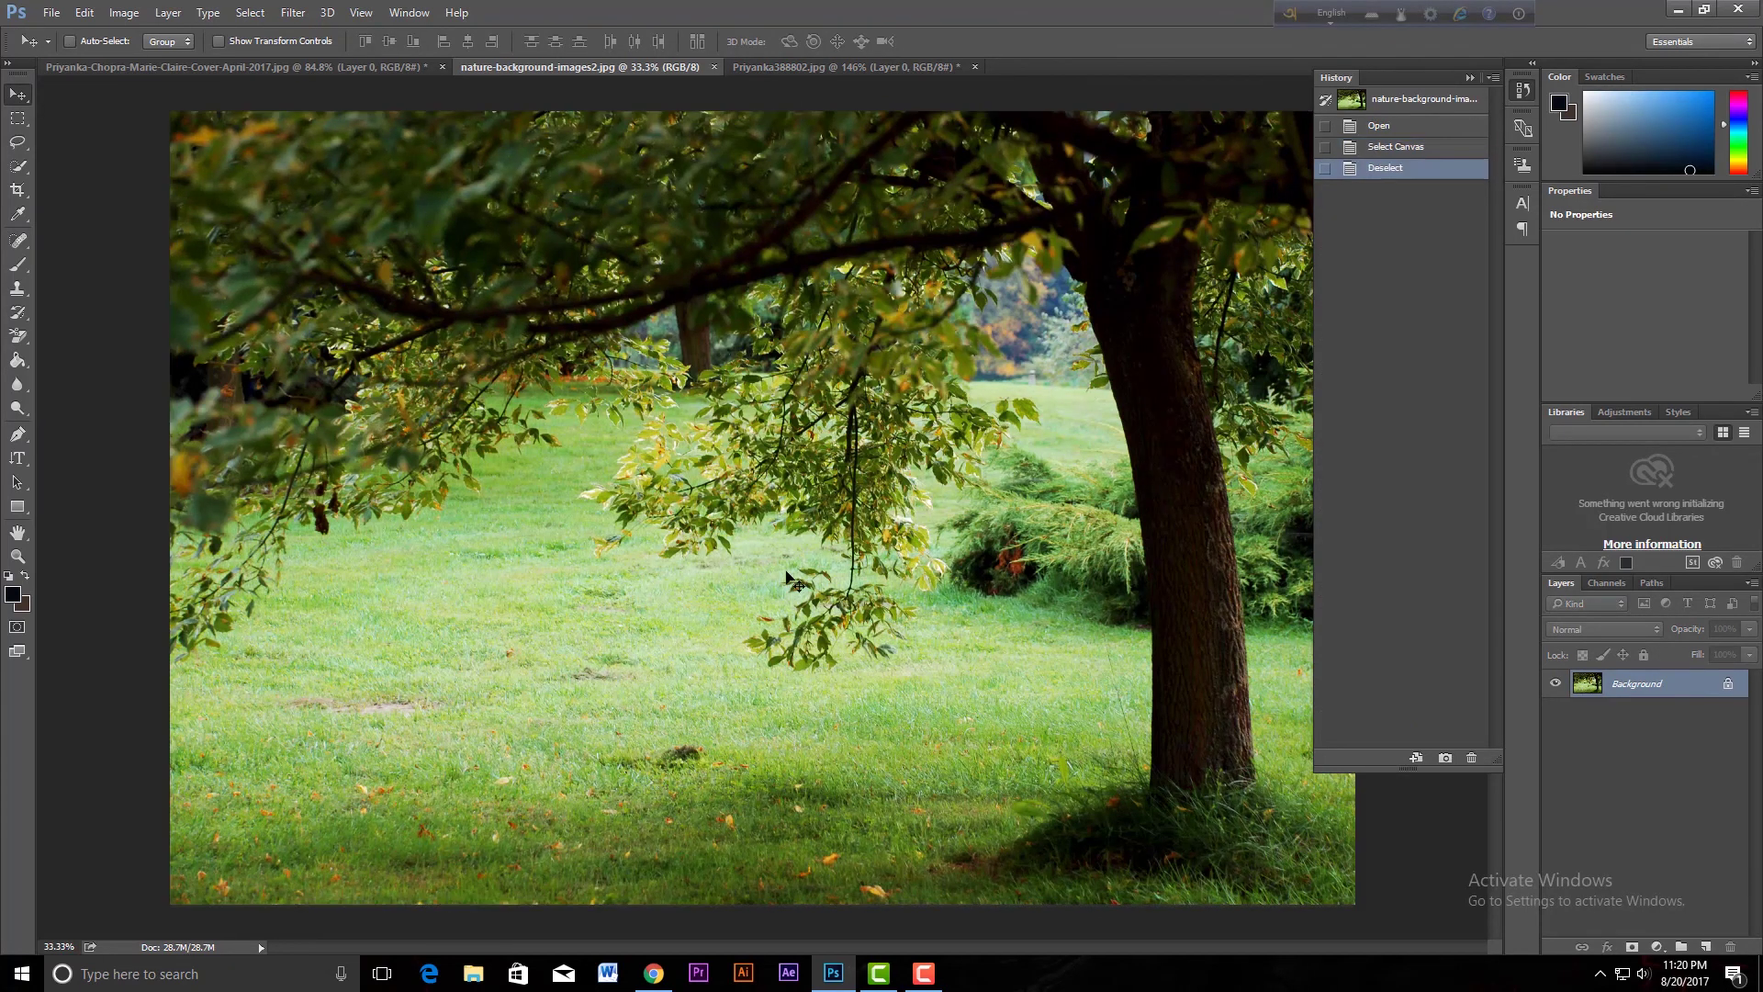
key(ctrl)
key(ctrl+v)
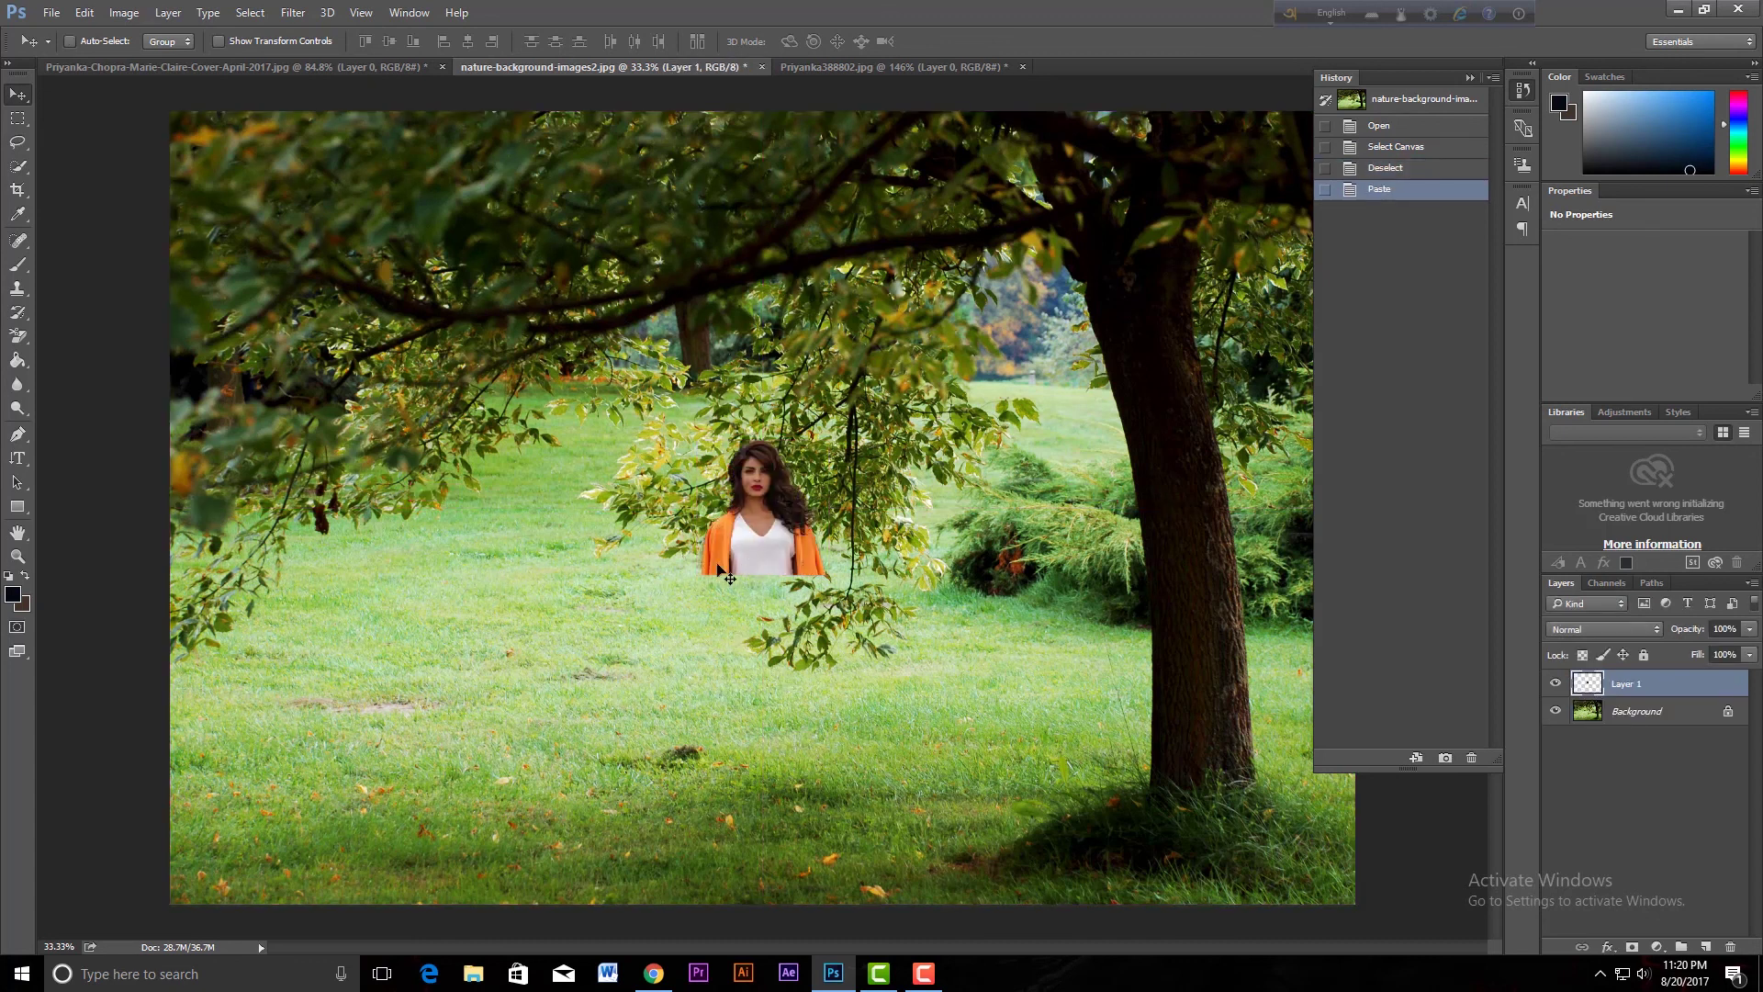
Scale the pasted woman to about 414% and place her lower centre, in front of the tree
key(ctrl)
key(ctrl+t)
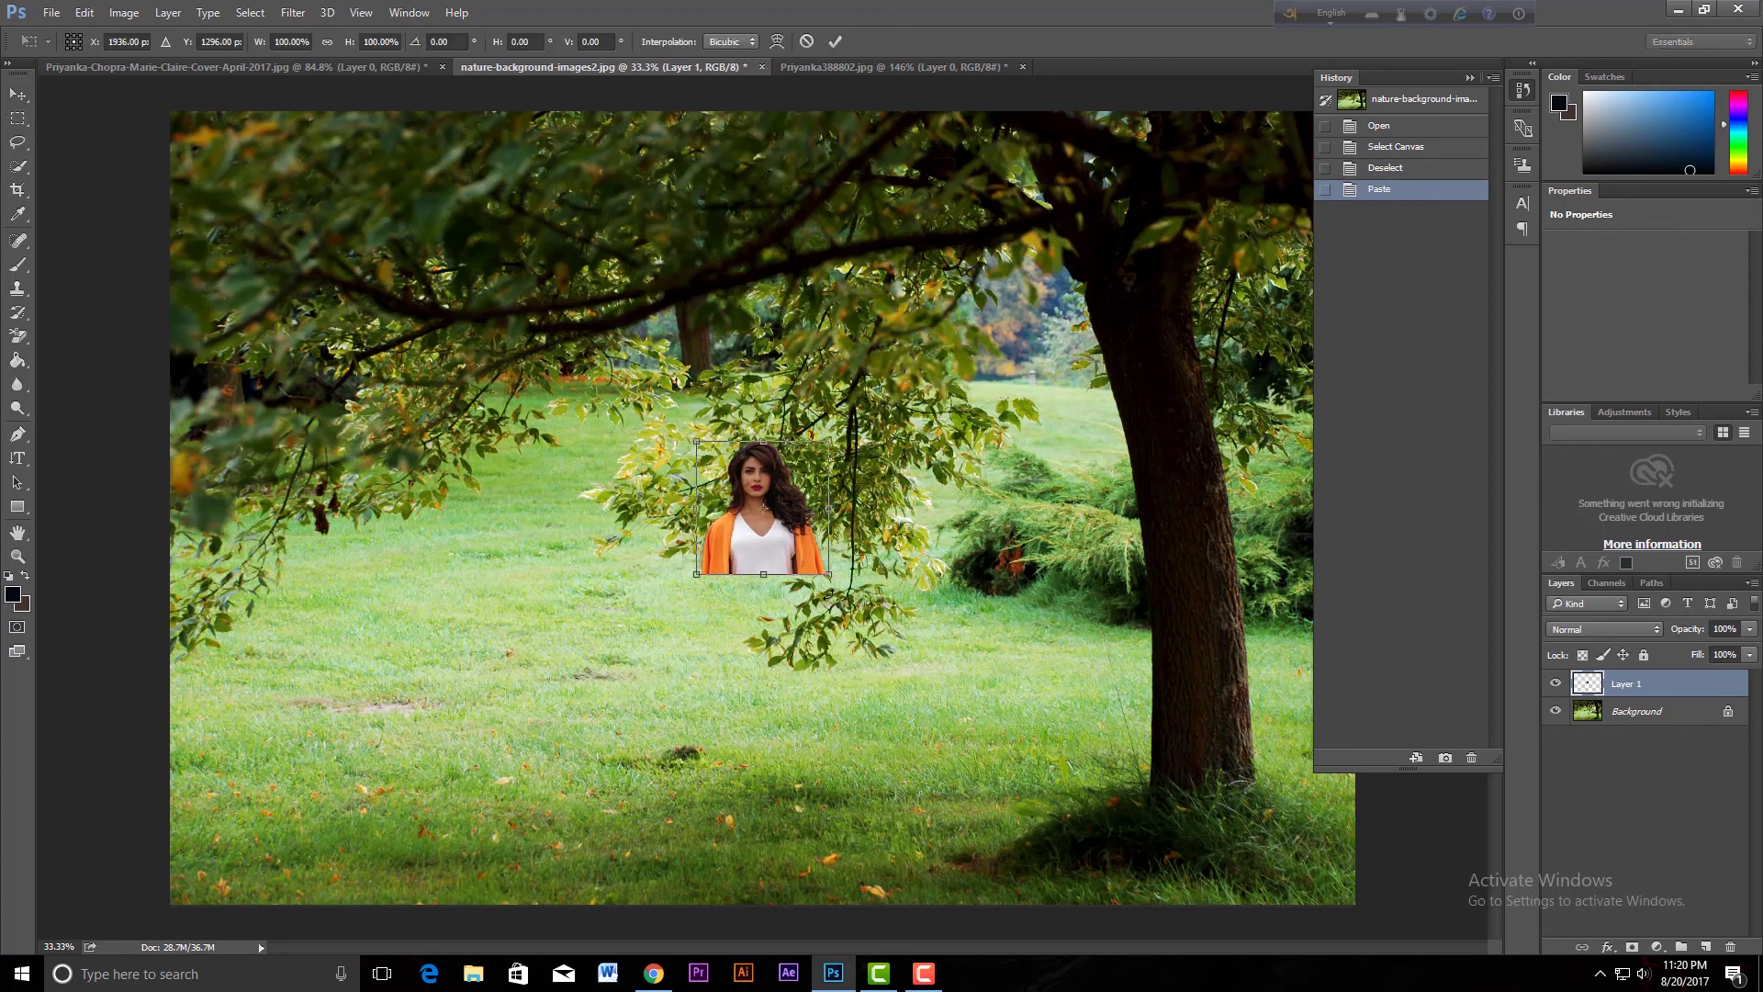
drag(830, 575, 1243, 958)
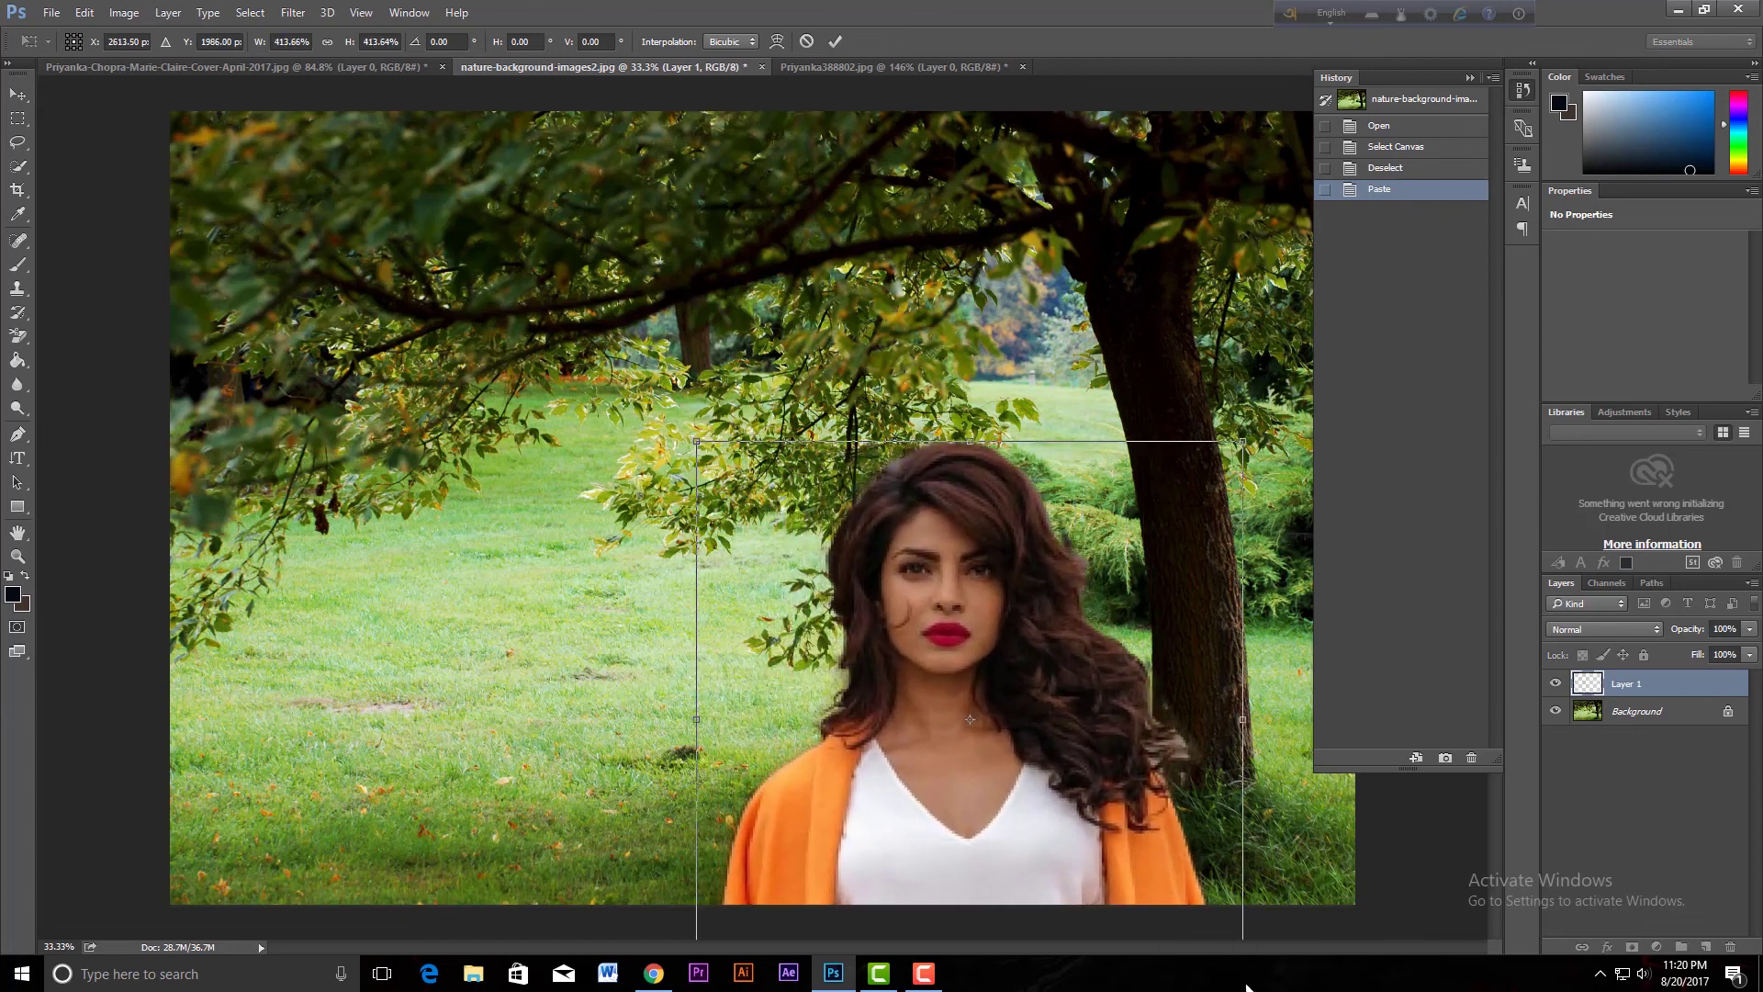
mouse_move(1009, 809)
mouse_down()
mouse_move(761, 559)
mouse_move(790, 707)
mouse_up()
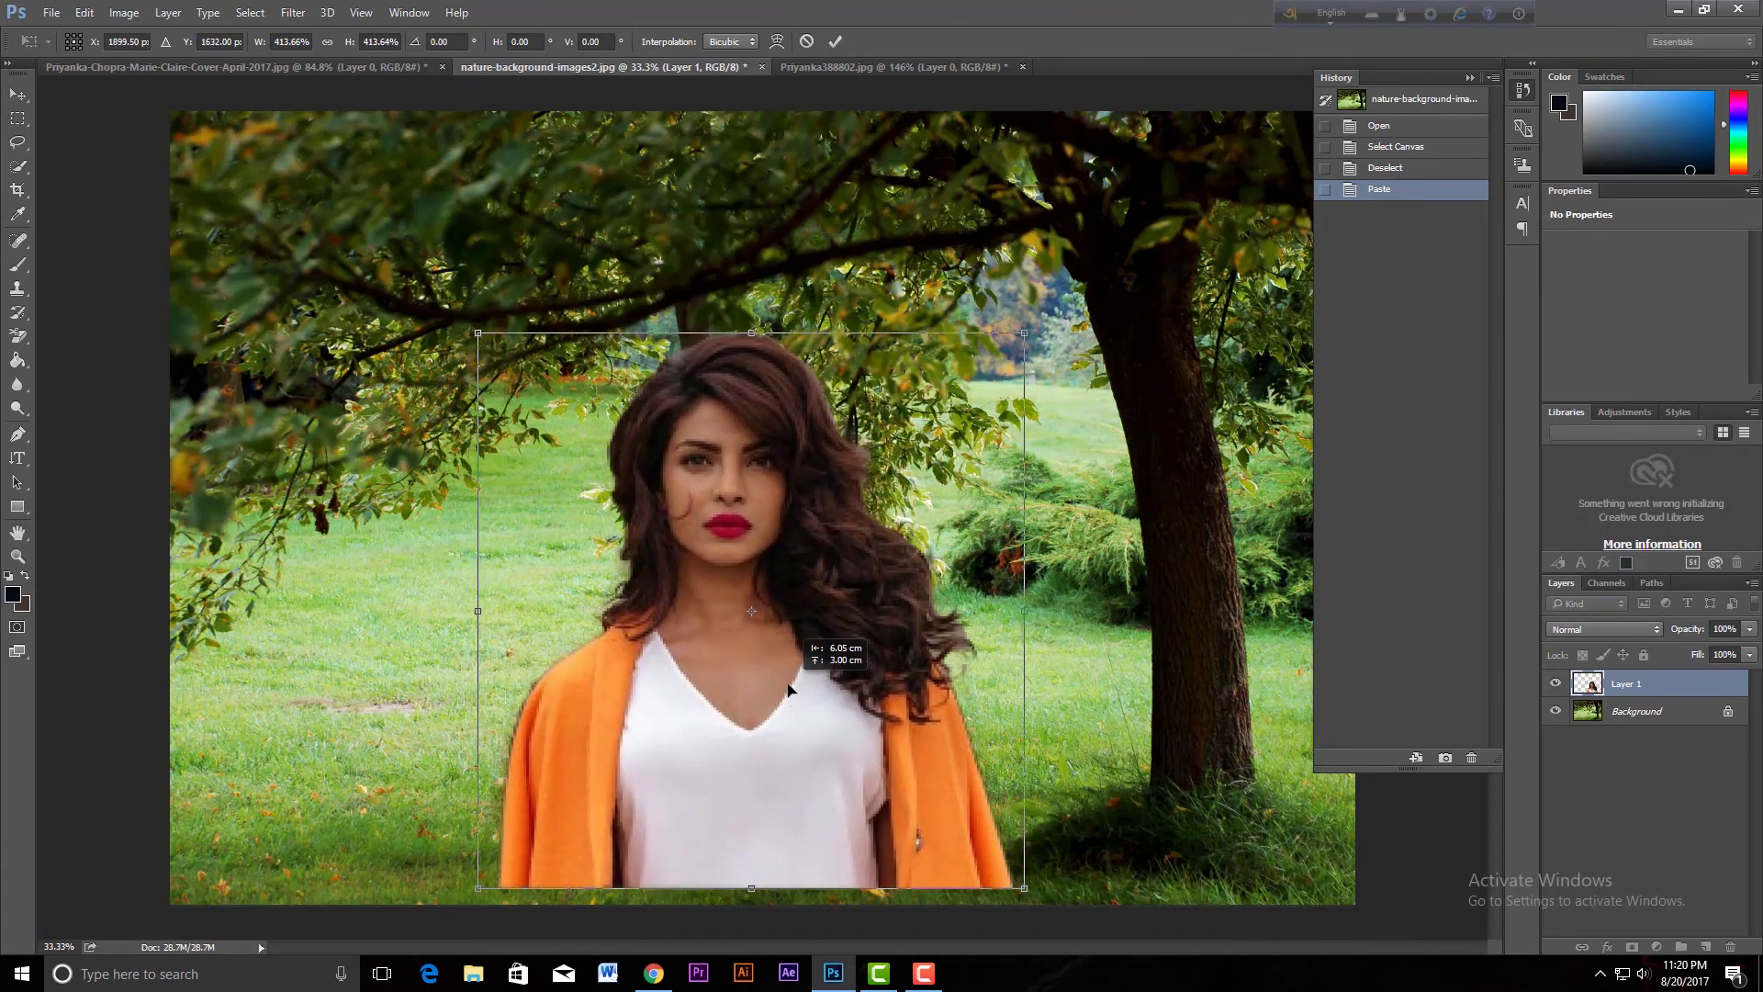
key(Return)
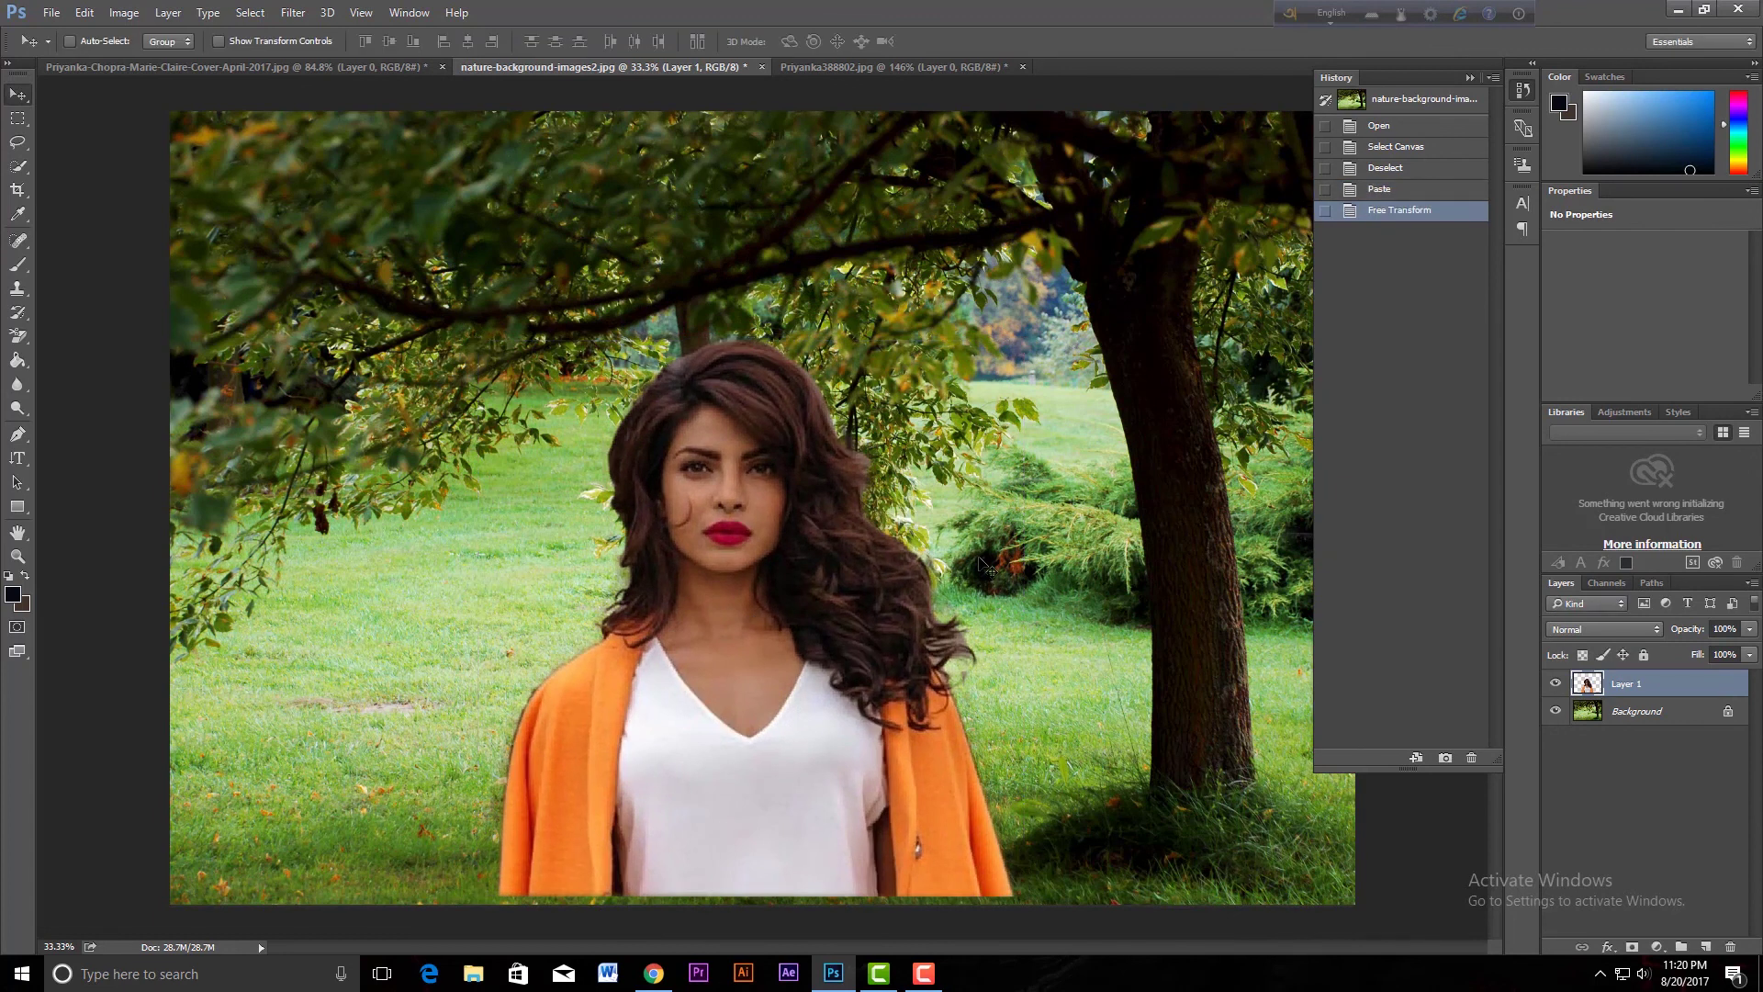
Inspect the pasted woman's hair edges up close, then bring up the Marie-Claire cover document
scroll(979, 562, up, 2)
scroll(979, 563, up, 1)
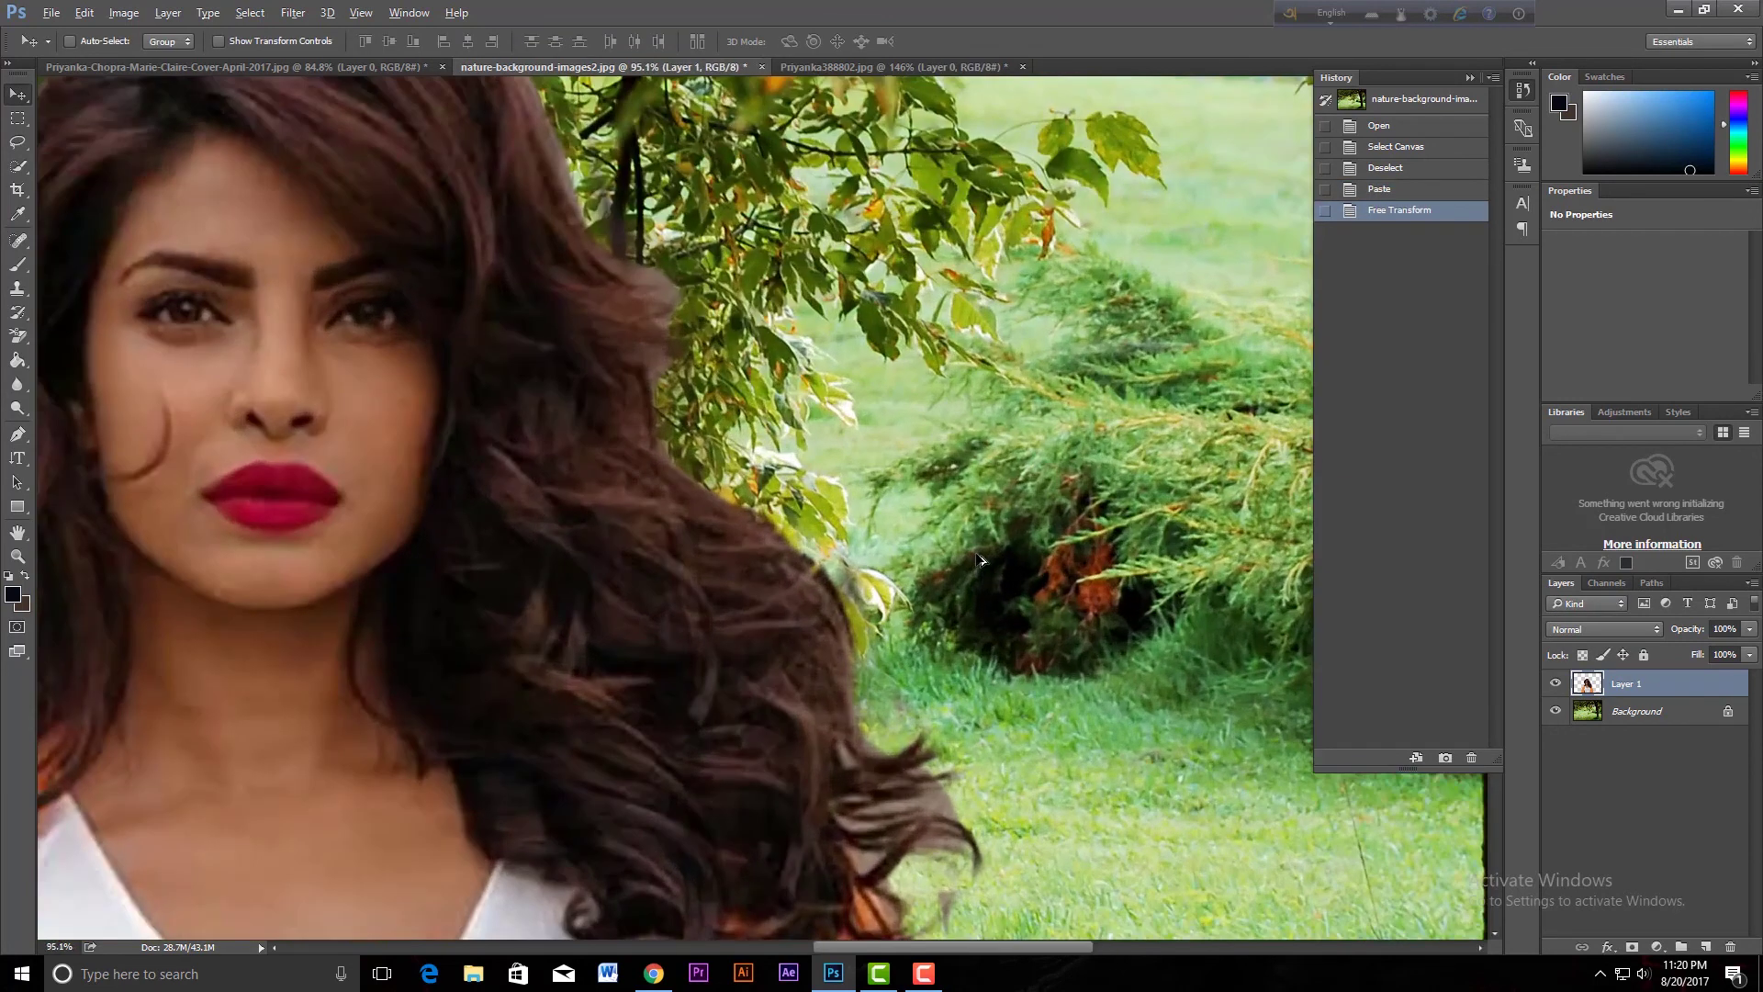
drag(444, 672, 836, 730)
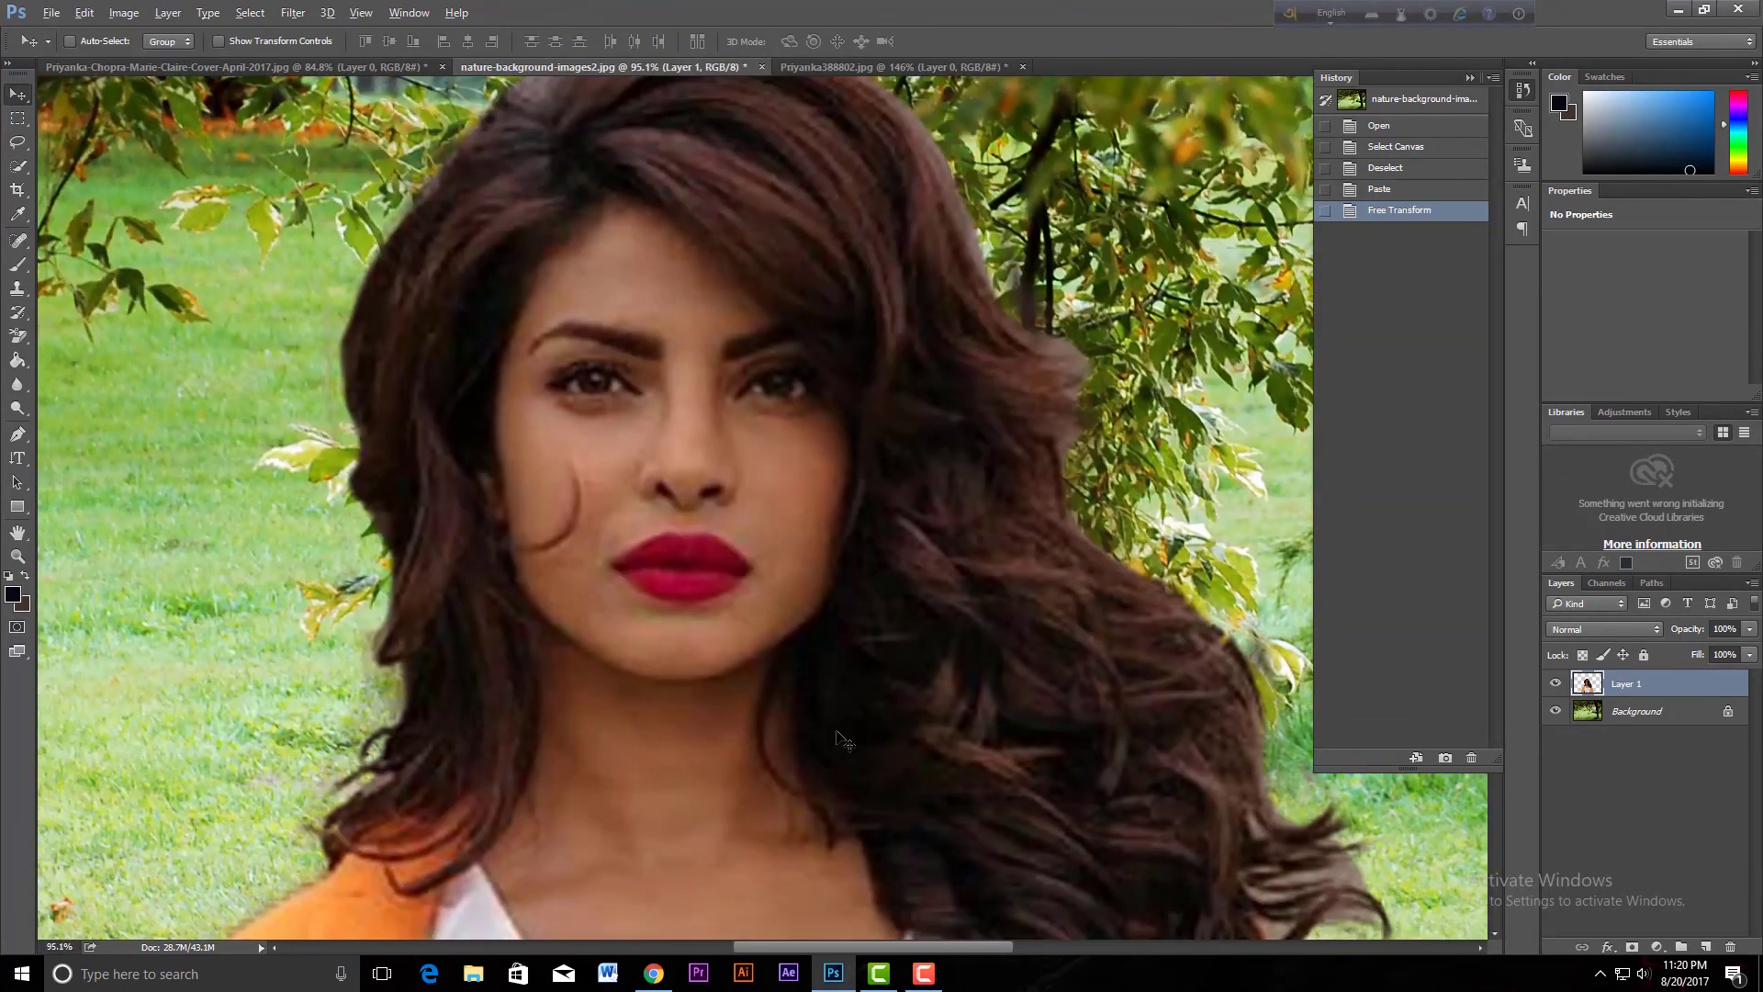
scroll(836, 730, down, 2)
drag(698, 615, 679, 636)
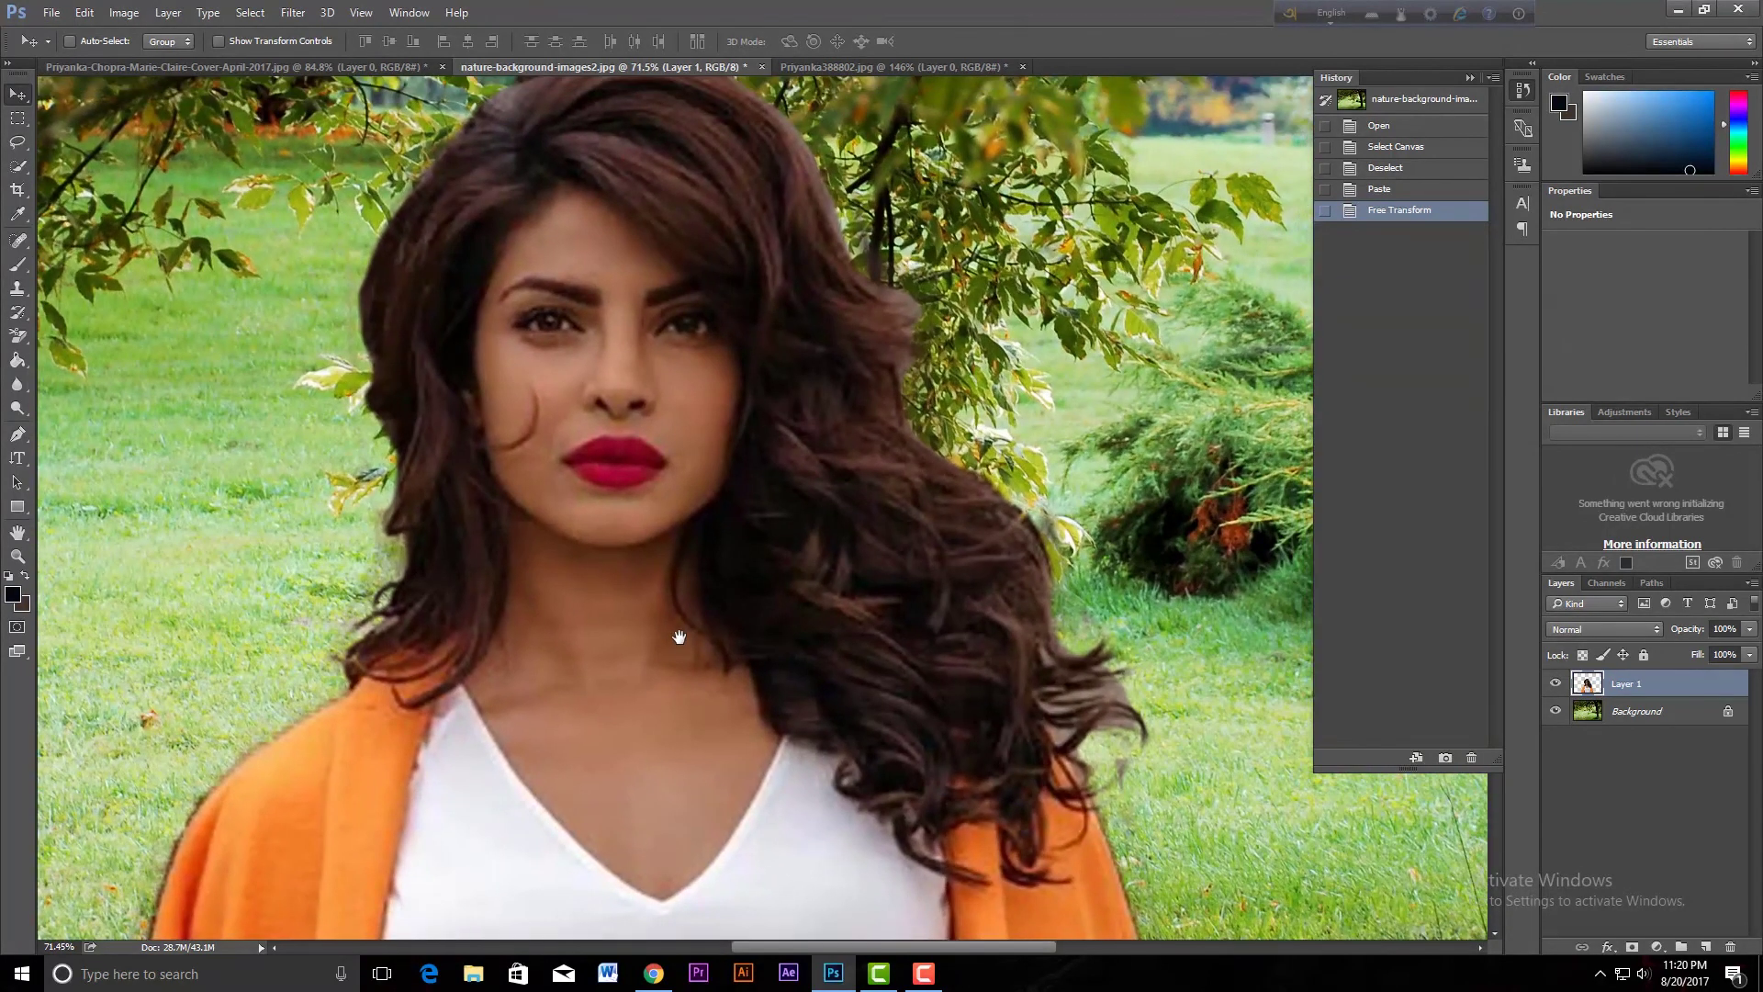
scroll(678, 637, down, 2)
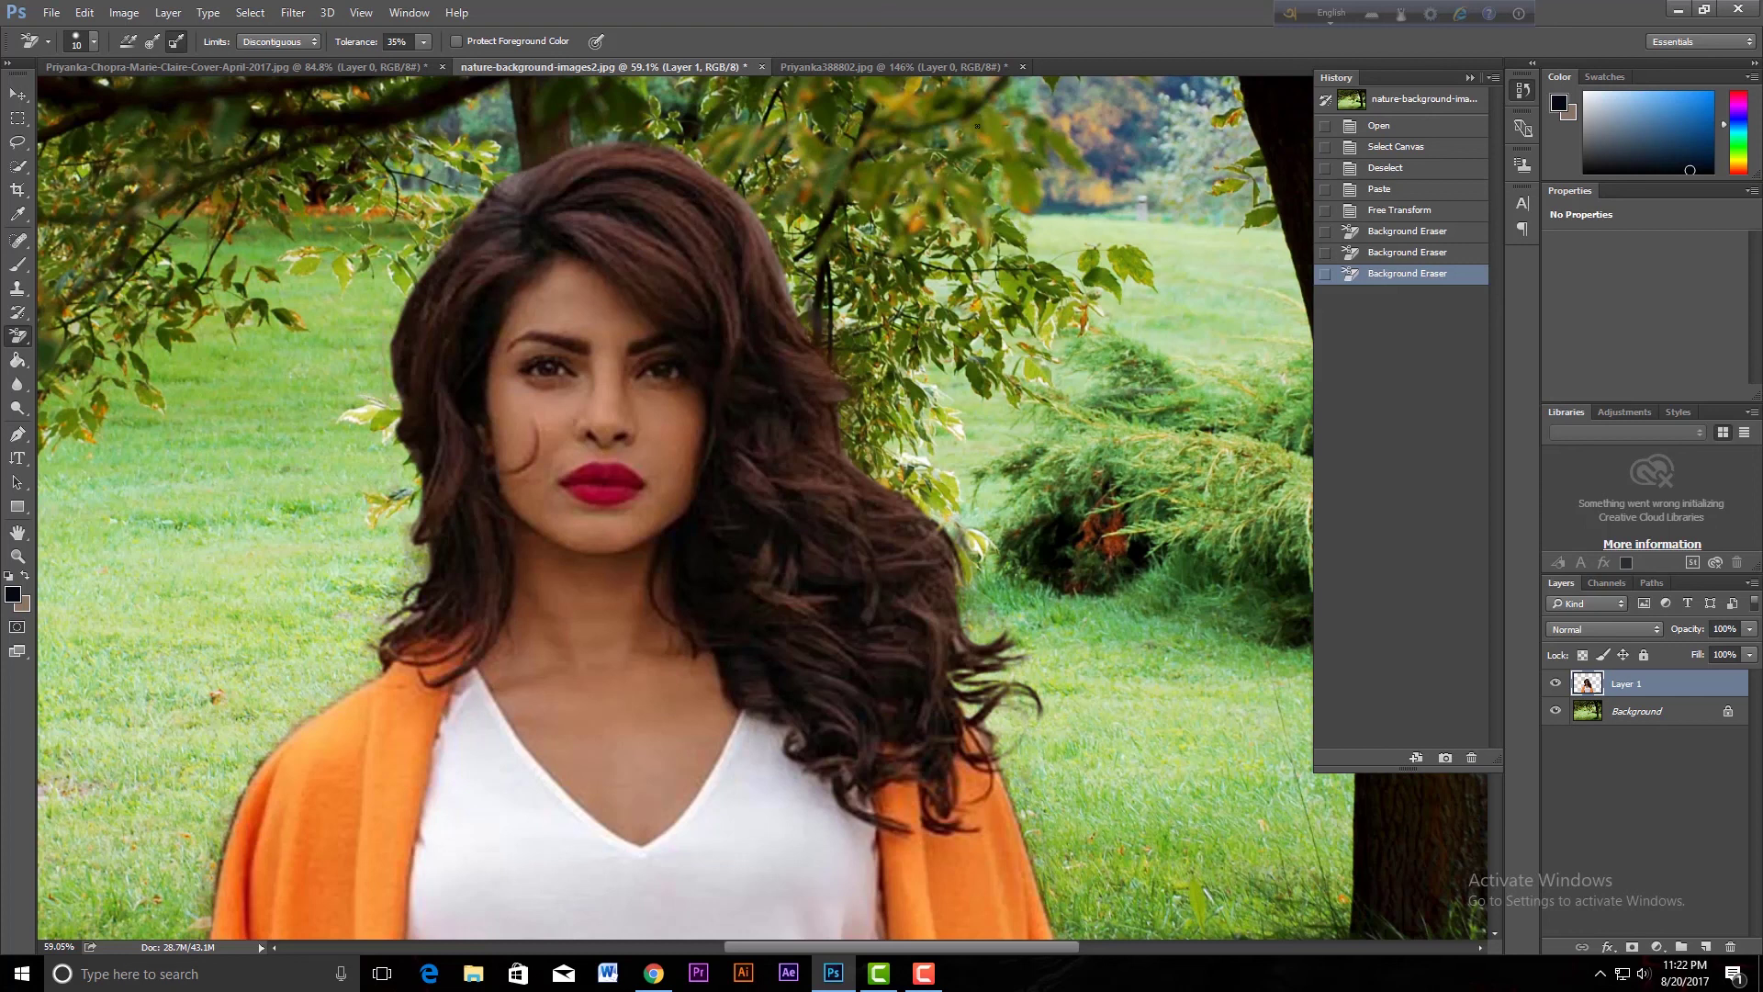
click(345, 68)
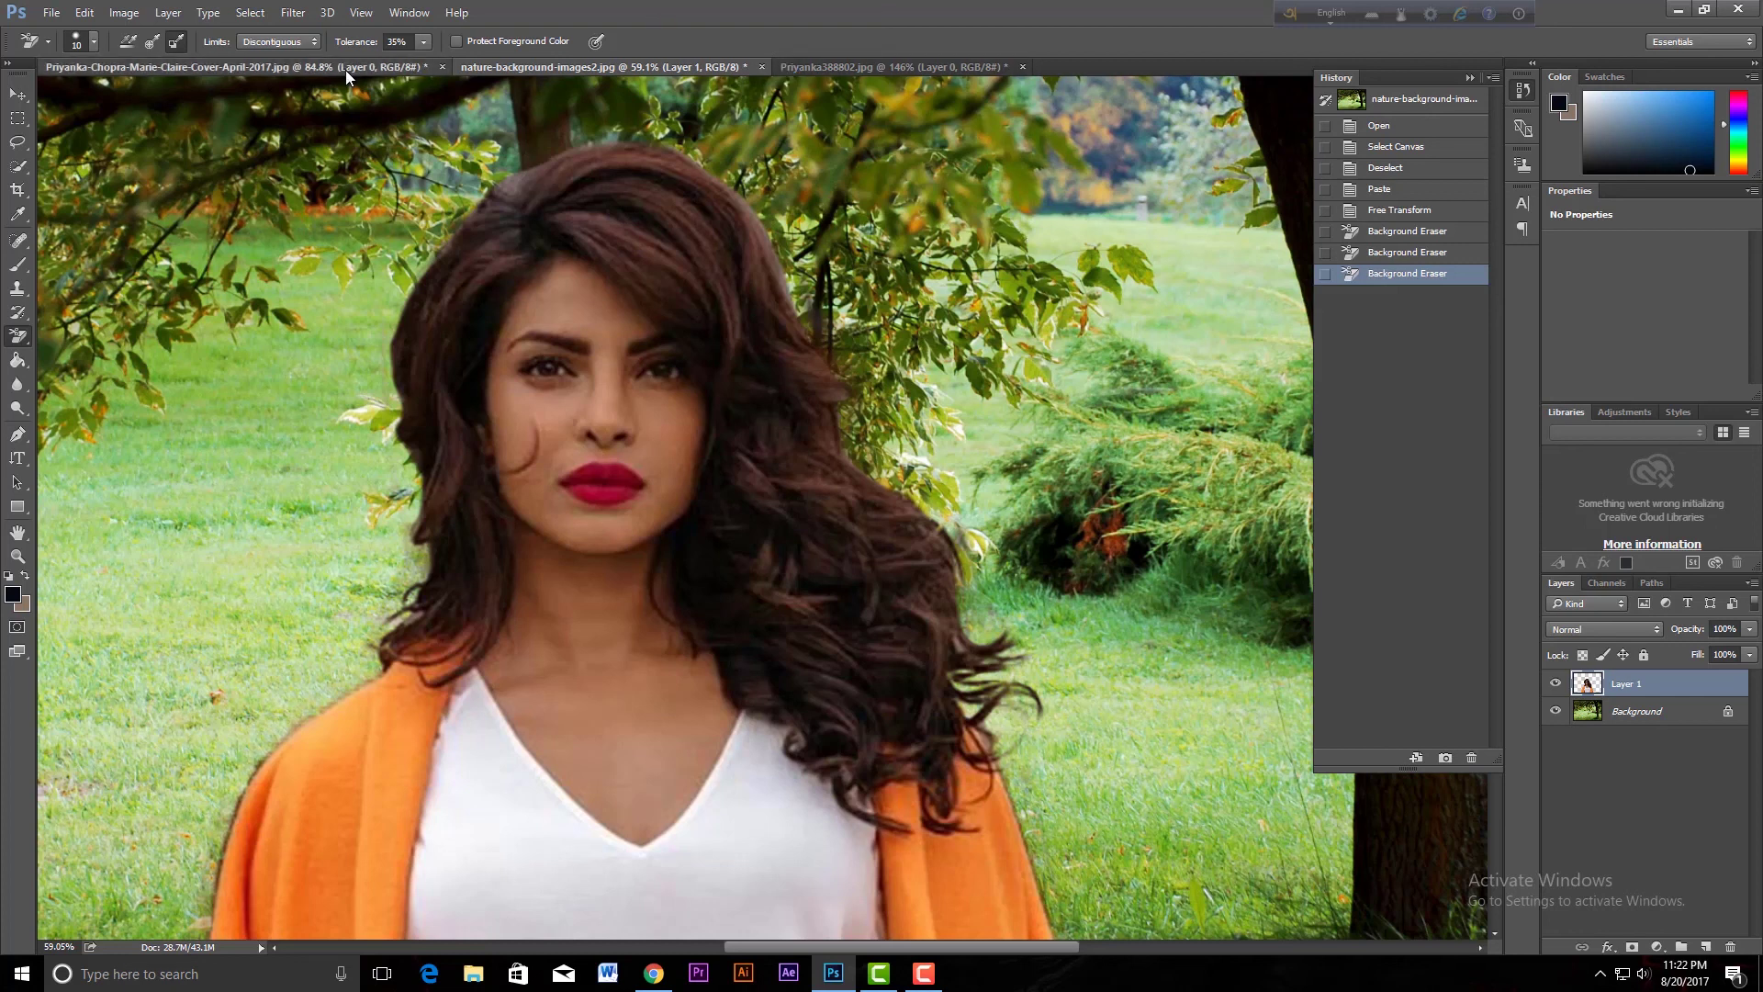